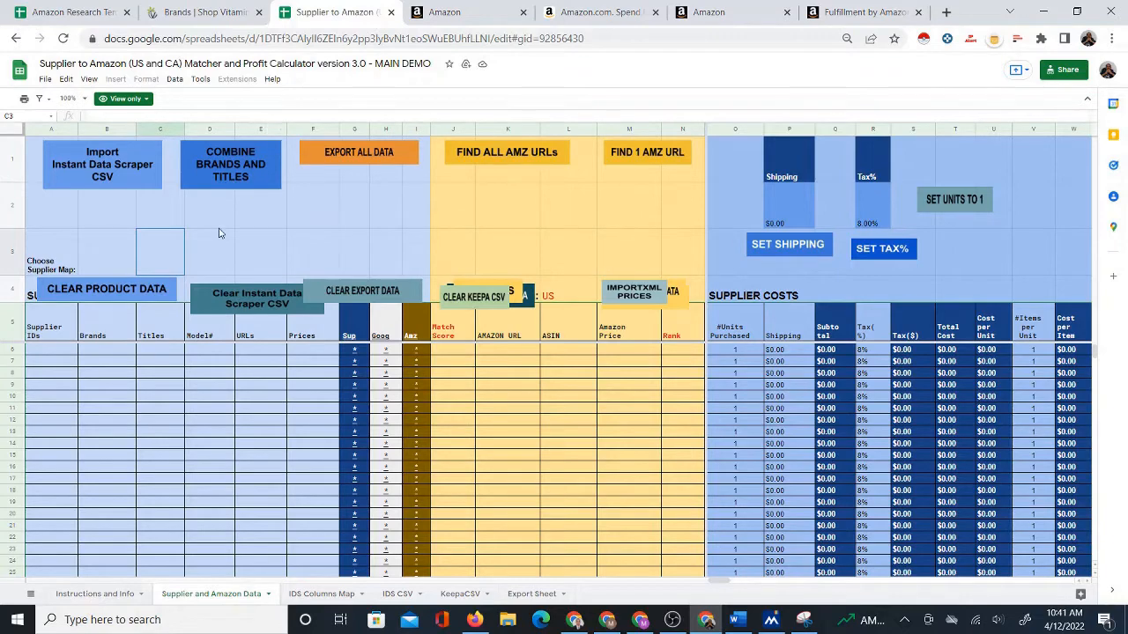
Look over the Vitacost brands page and the calculator's supplier cost and Amazon cost, fees and profit columns
click(198, 11)
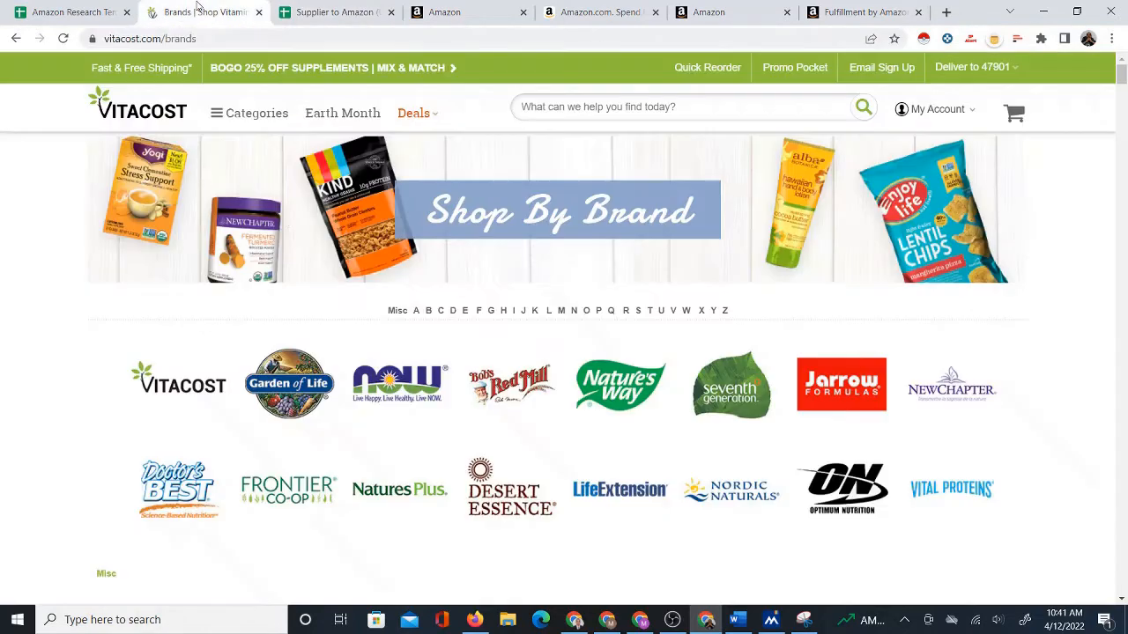
click(310, 12)
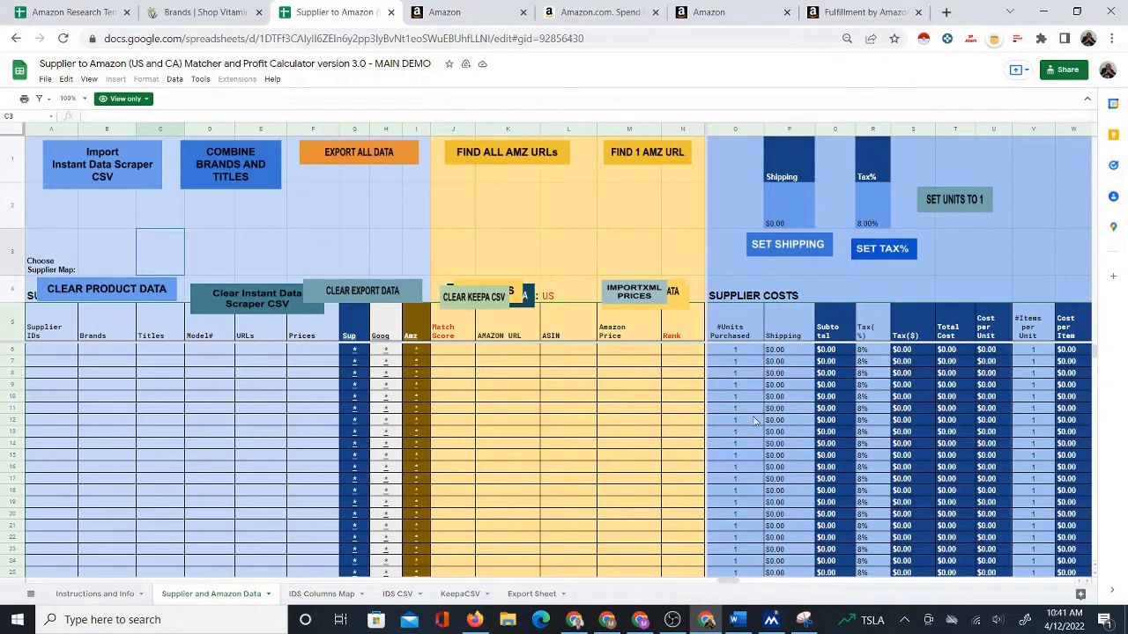
drag(726, 581, 738, 580)
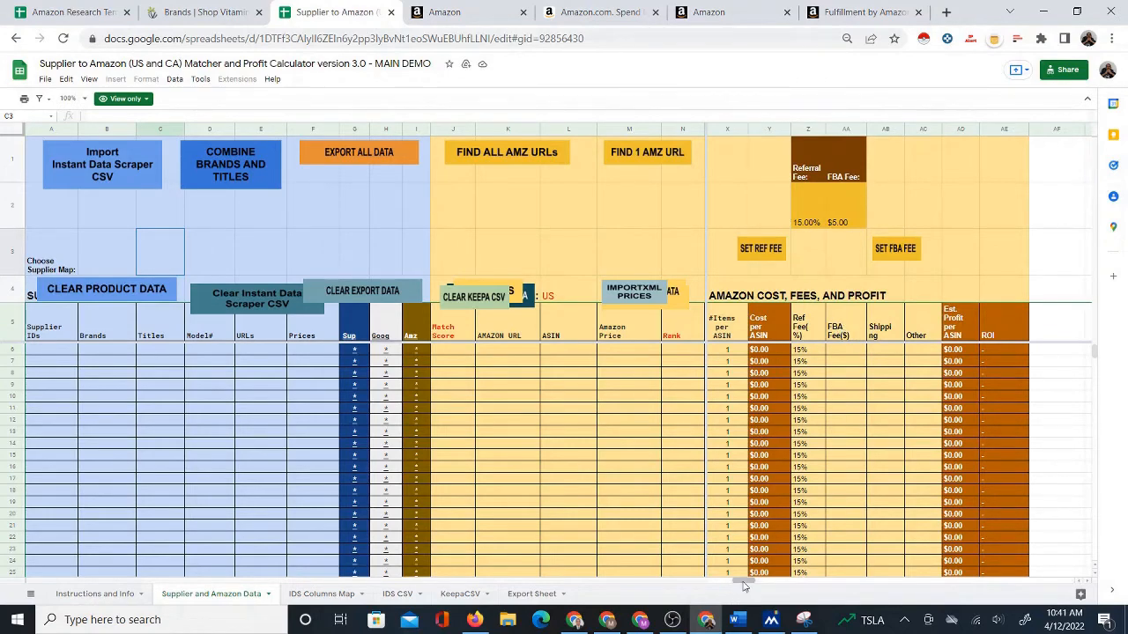
drag(743, 583, 712, 583)
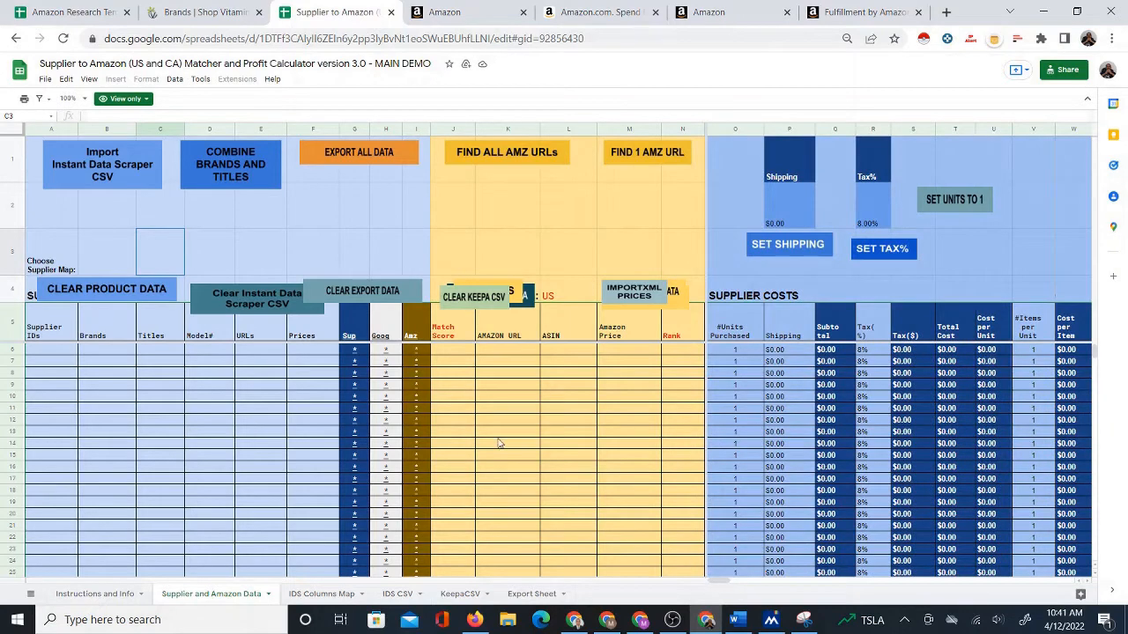
click(73, 353)
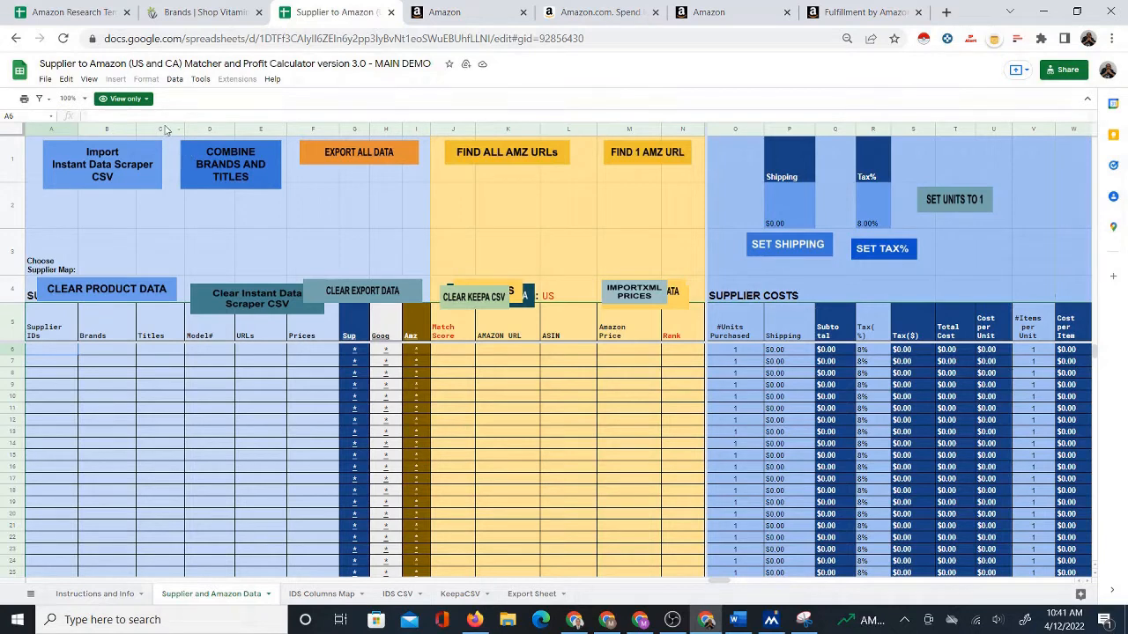
Make a copy of the view-only calculator spreadsheet, with its attached Apps Script file, in My Drive
click(46, 80)
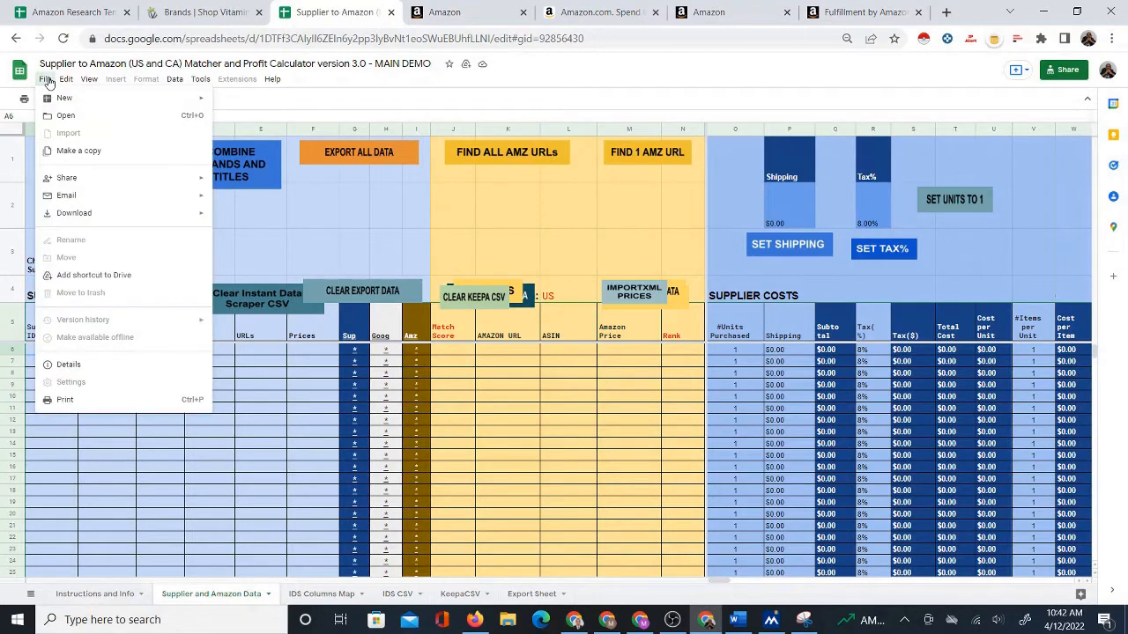
click(80, 150)
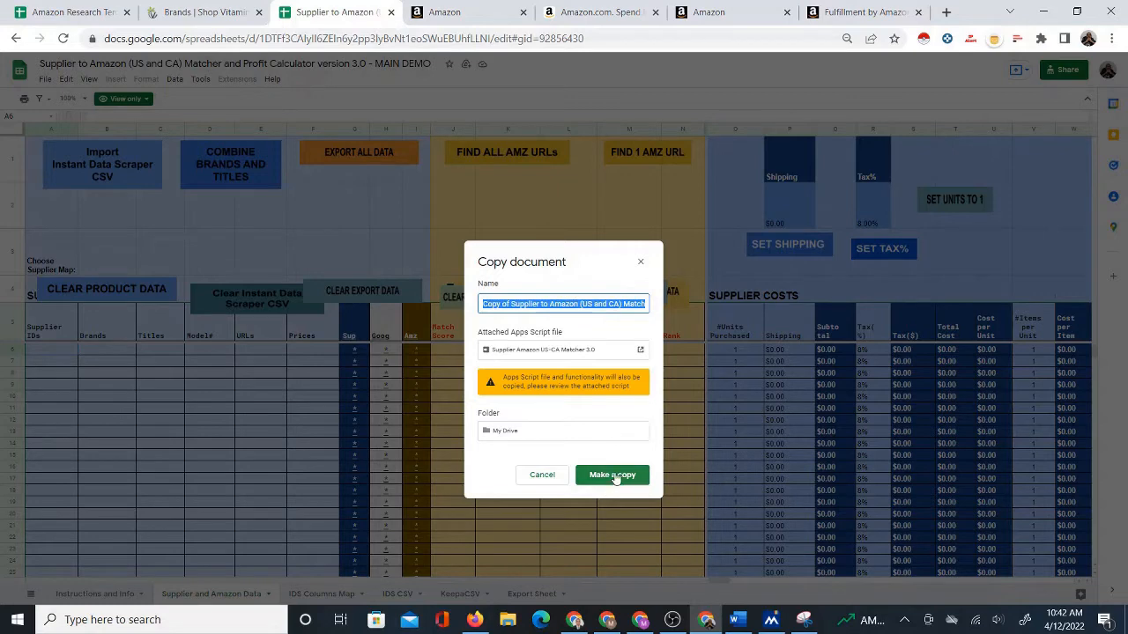
click(614, 477)
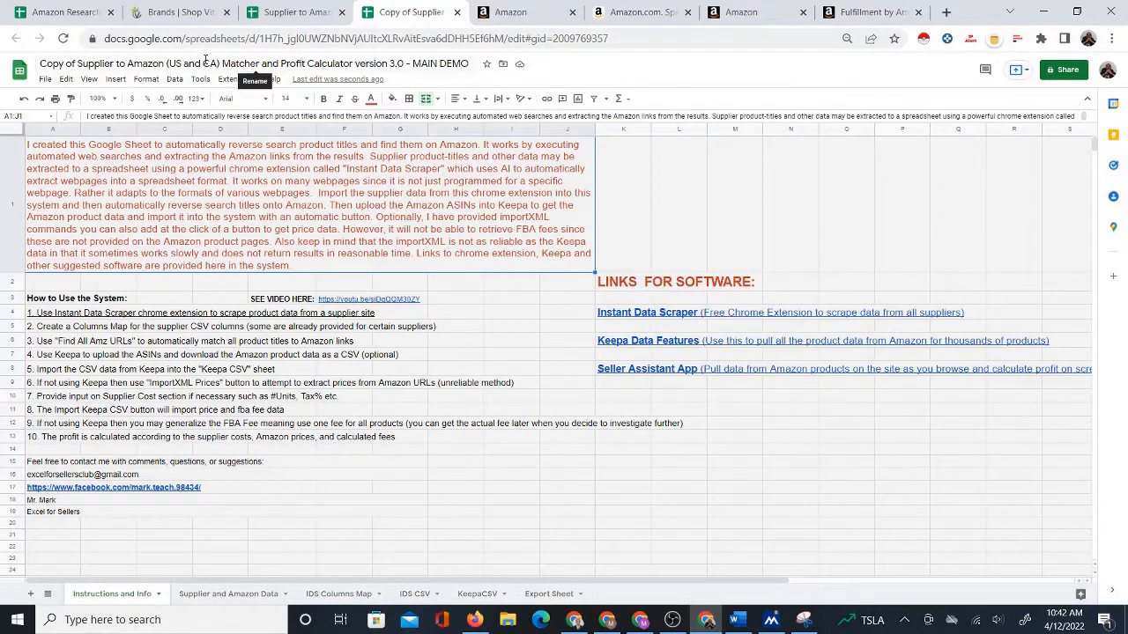
Remove the "Copy of" prefix from the copied spreadsheet's title and close the original view-only spreadsheet
click(79, 64)
drag(78, 64, 40, 64)
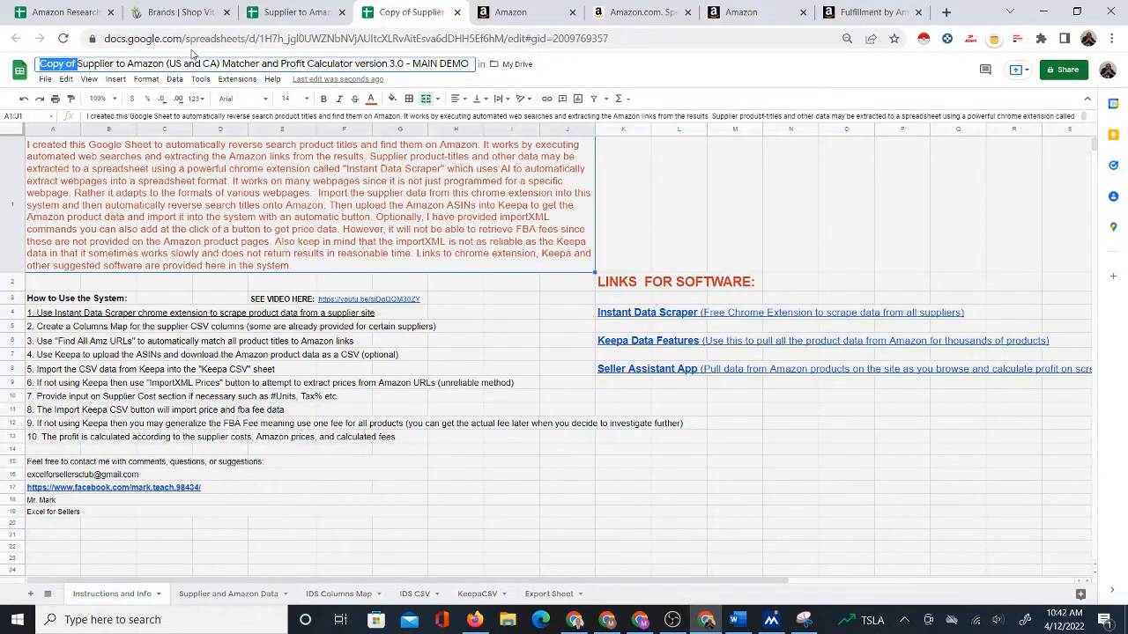
key(BackSpace)
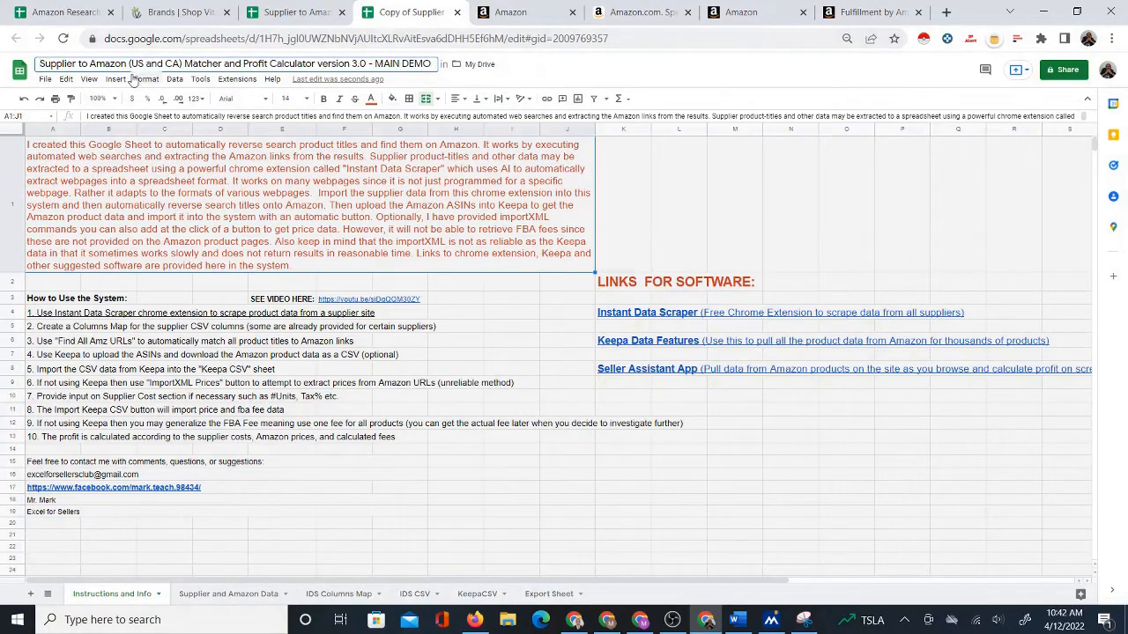
click(305, 12)
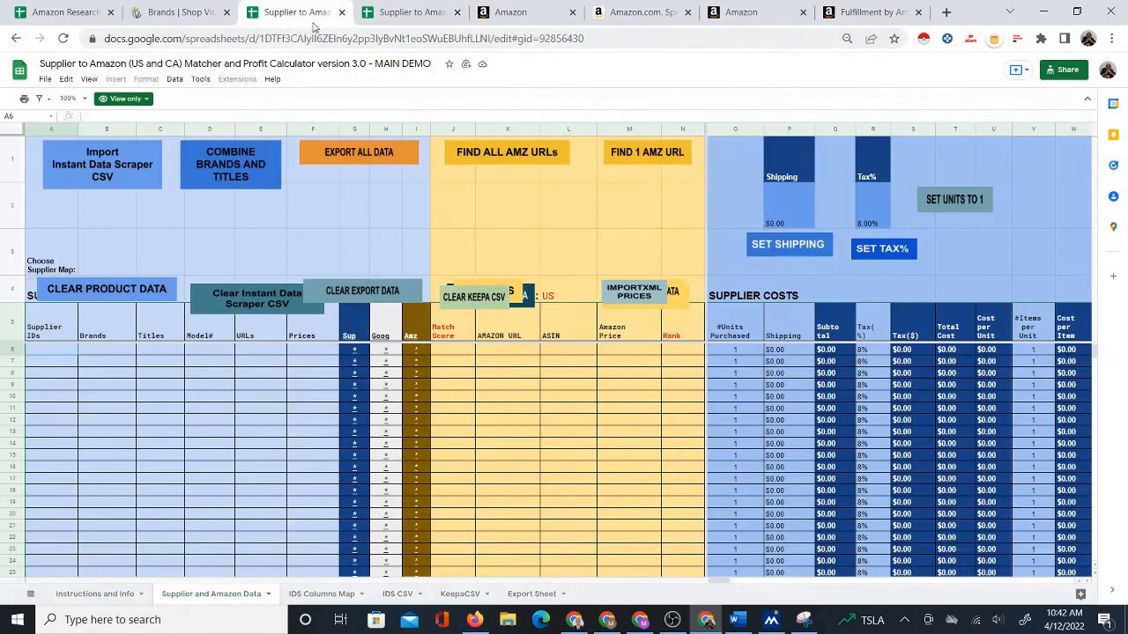
click(341, 12)
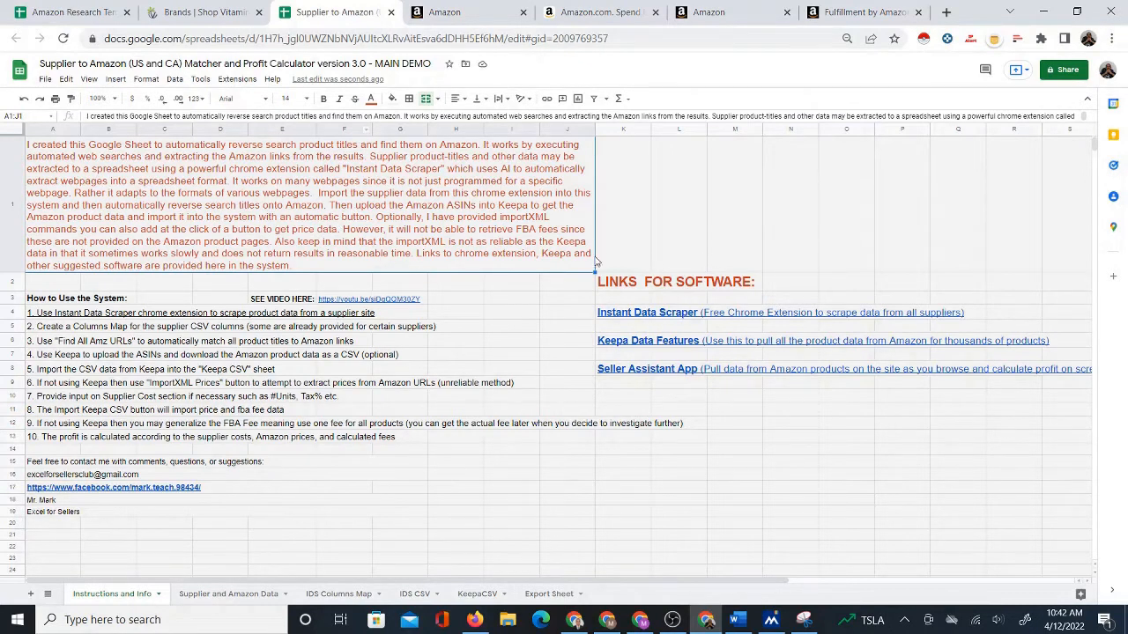
On the Supplier and Amazon Data sheet, move CLEAR PRODUCT DATA, Clear Instant Data Scraper CSV and CLEAR EXPORT DATA up into rows 2–3, off the row 4 headings
click(212, 595)
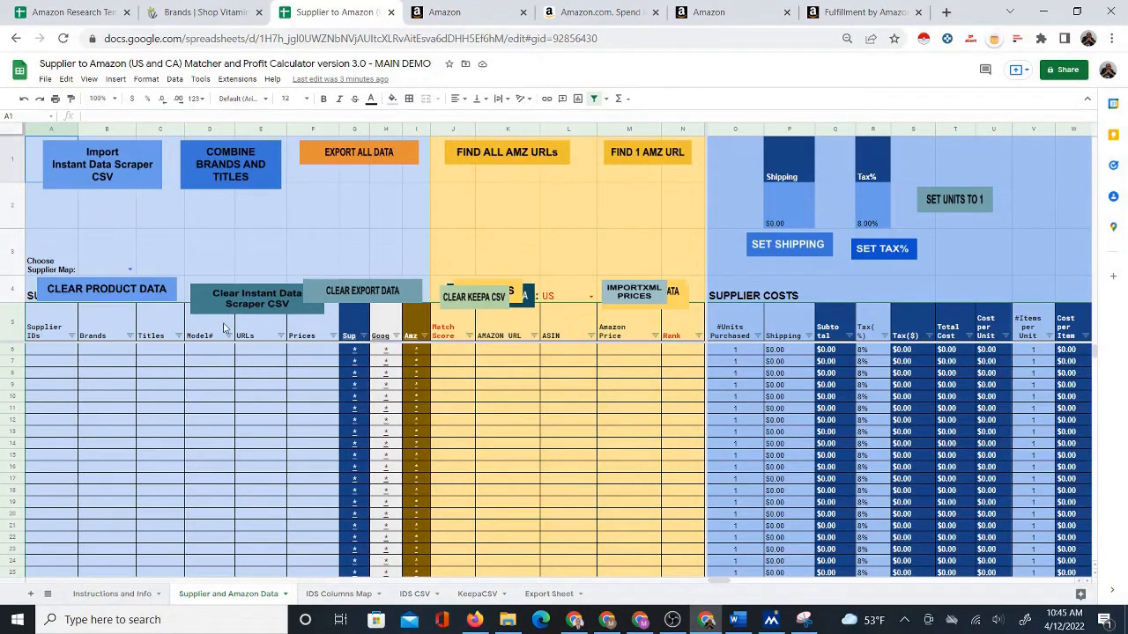
click(99, 295)
drag(97, 288, 101, 214)
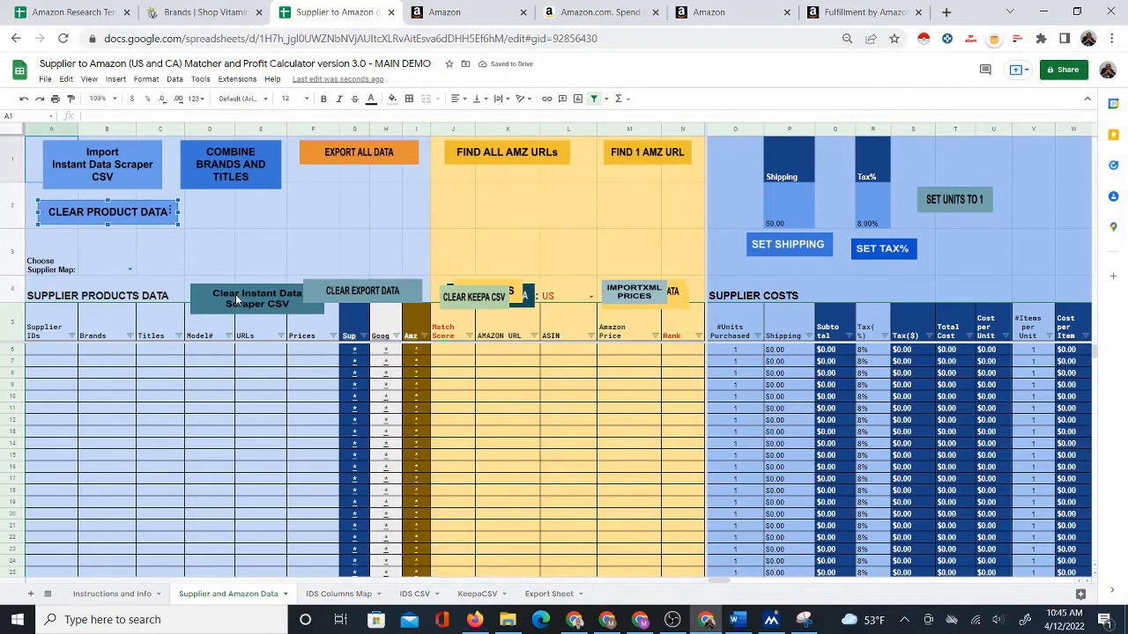
drag(235, 300, 235, 229)
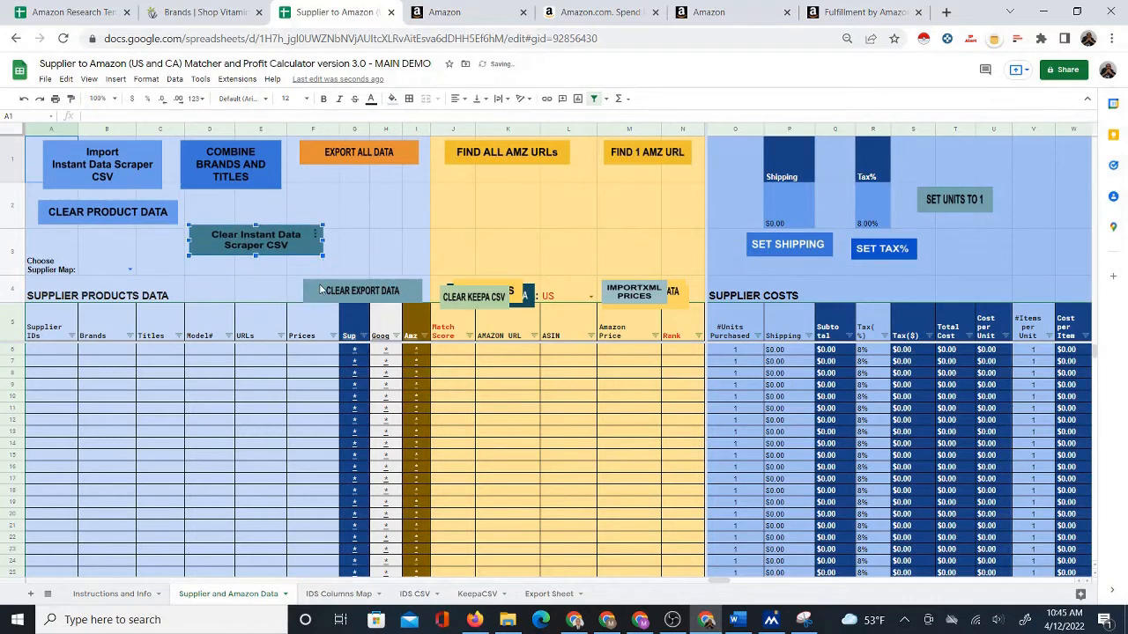
click(349, 294)
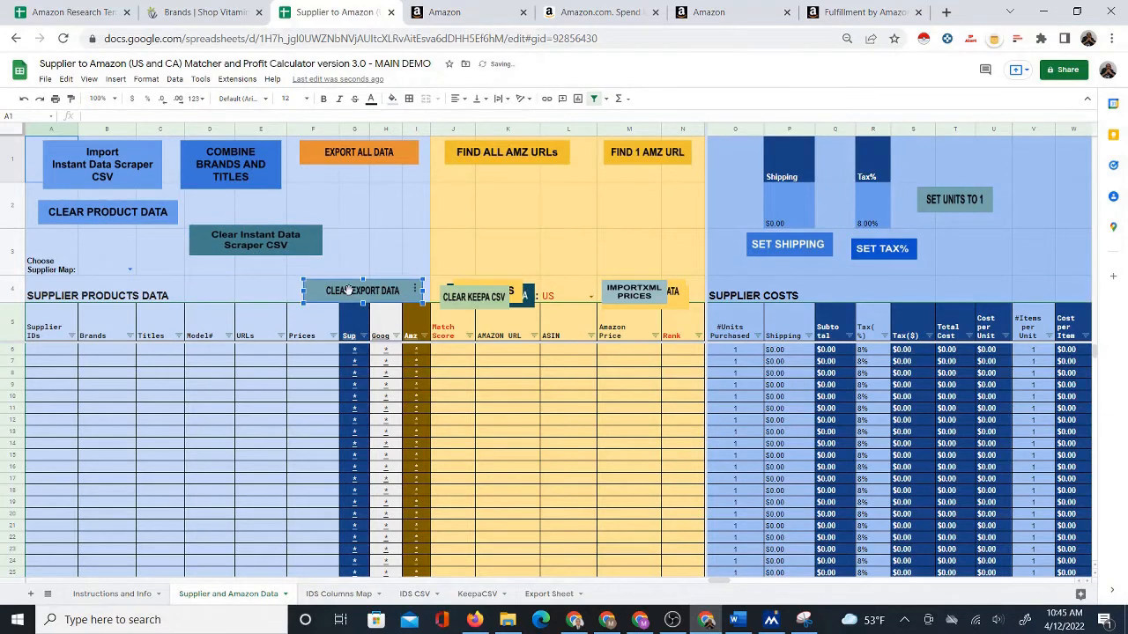
drag(348, 291, 345, 192)
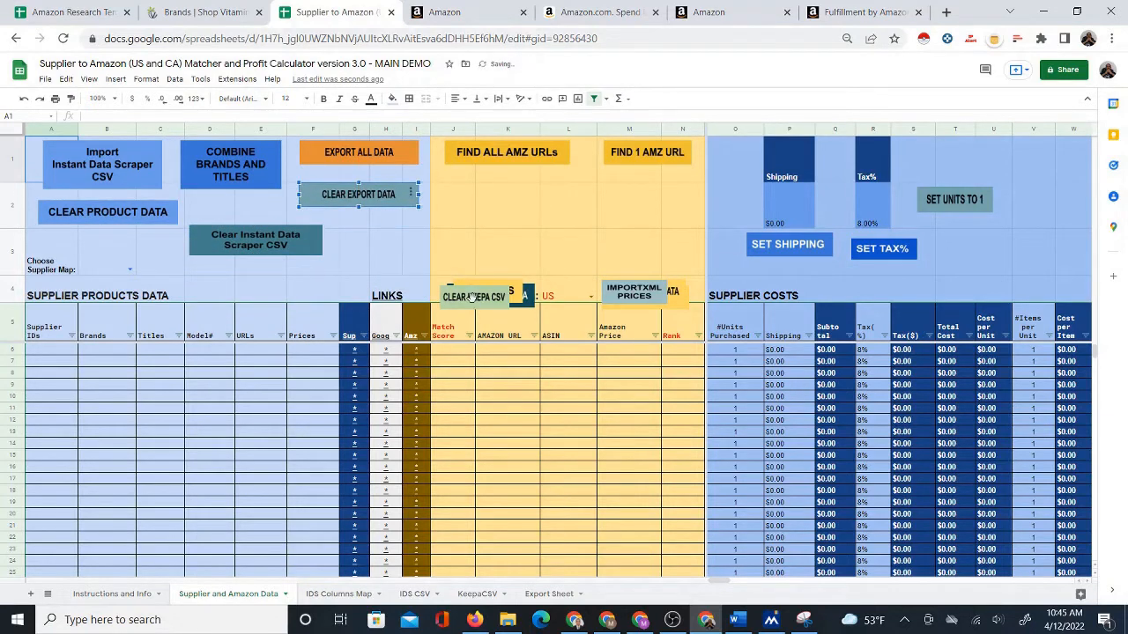
Move CLEAR KEEPA CSV below FIND ALL AMZ URLs, GET ASINS beneath it, and IMPORT KEEPA DATA beside CLEAR KEEPA CSV
drag(473, 297, 478, 193)
click(490, 291)
mouse_move(490, 292)
mouse_down()
mouse_move(483, 222)
mouse_move(481, 237)
mouse_up()
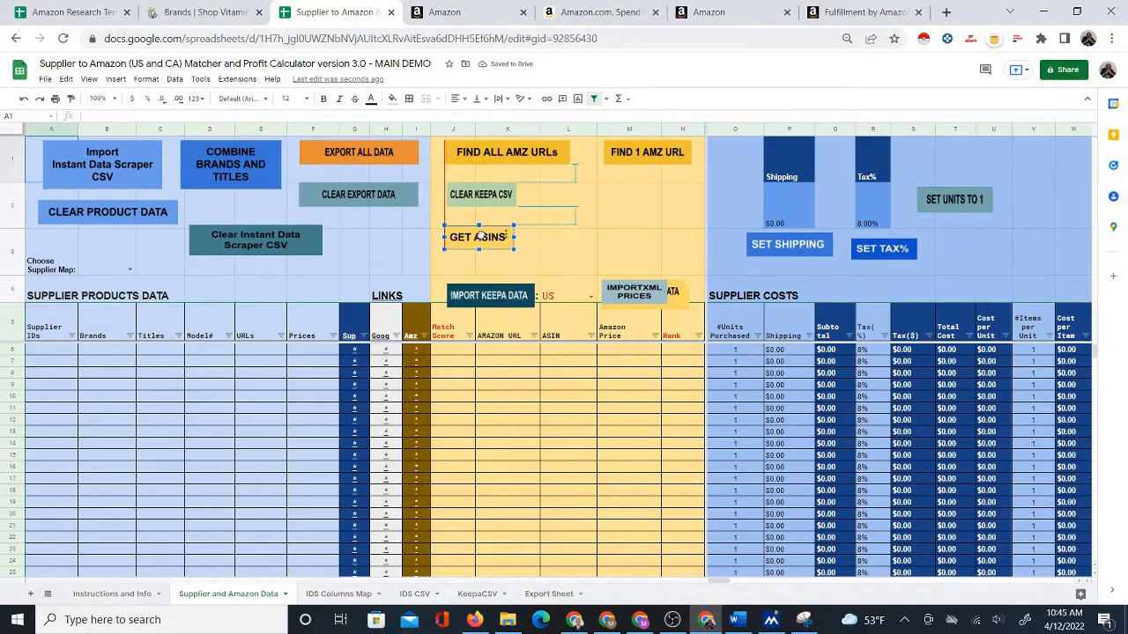
click(494, 293)
mouse_move(494, 293)
mouse_down()
mouse_move(588, 219)
mouse_move(587, 191)
mouse_up()
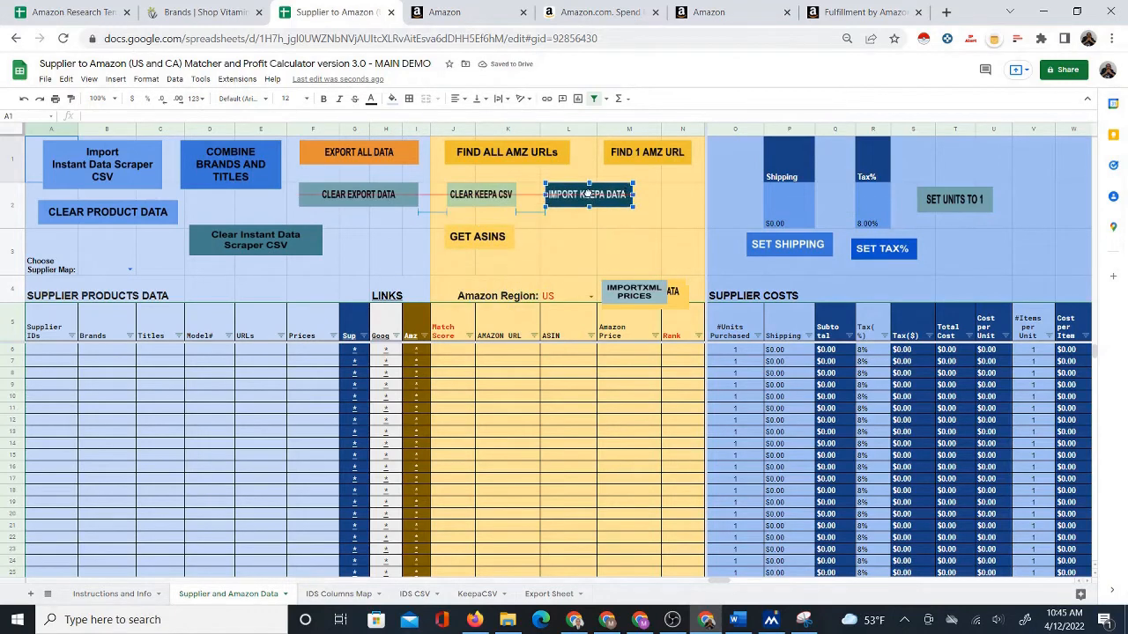
Place IMPORTXML PRICES beside GET ASINS, and stack STAMP AMAZON DATA above CLEAR AMAZON DATA over columns M–N
click(617, 293)
drag(617, 293, 554, 238)
click(641, 298)
drag(641, 298, 661, 231)
click(644, 294)
drag(645, 285, 655, 257)
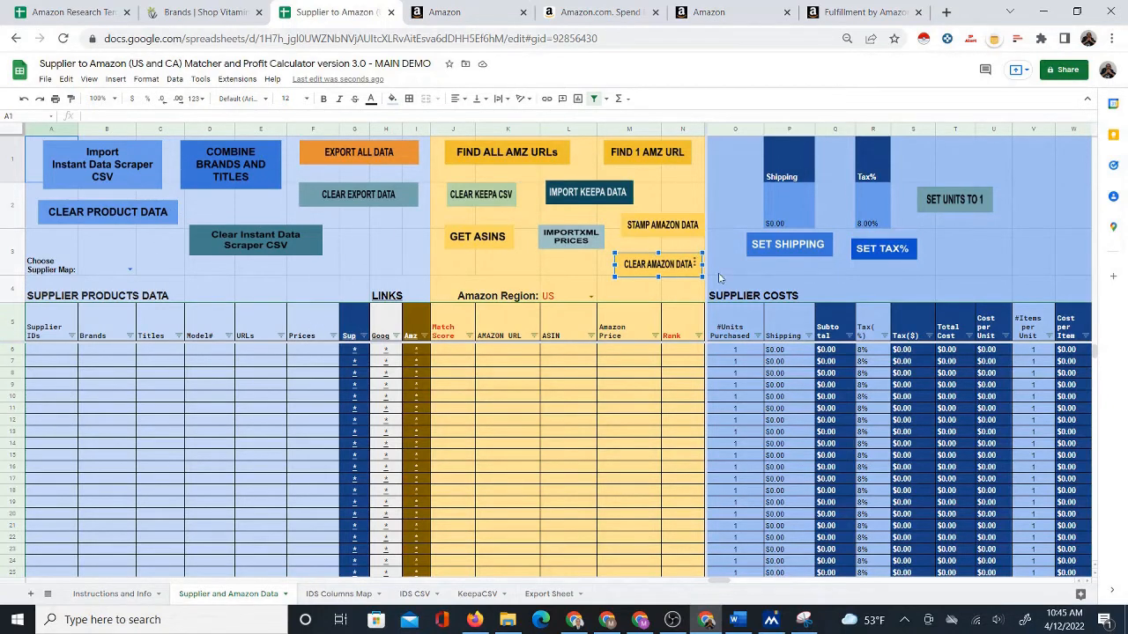
click(973, 248)
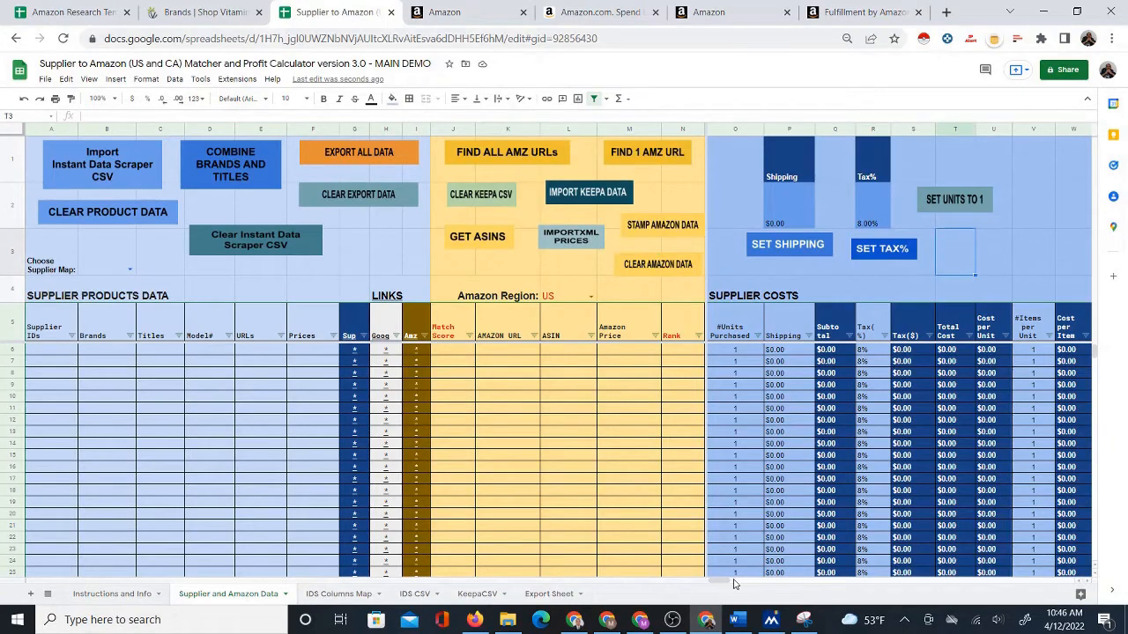
mouse_move(718, 581)
mouse_down()
mouse_move(747, 583)
mouse_move(720, 583)
mouse_up()
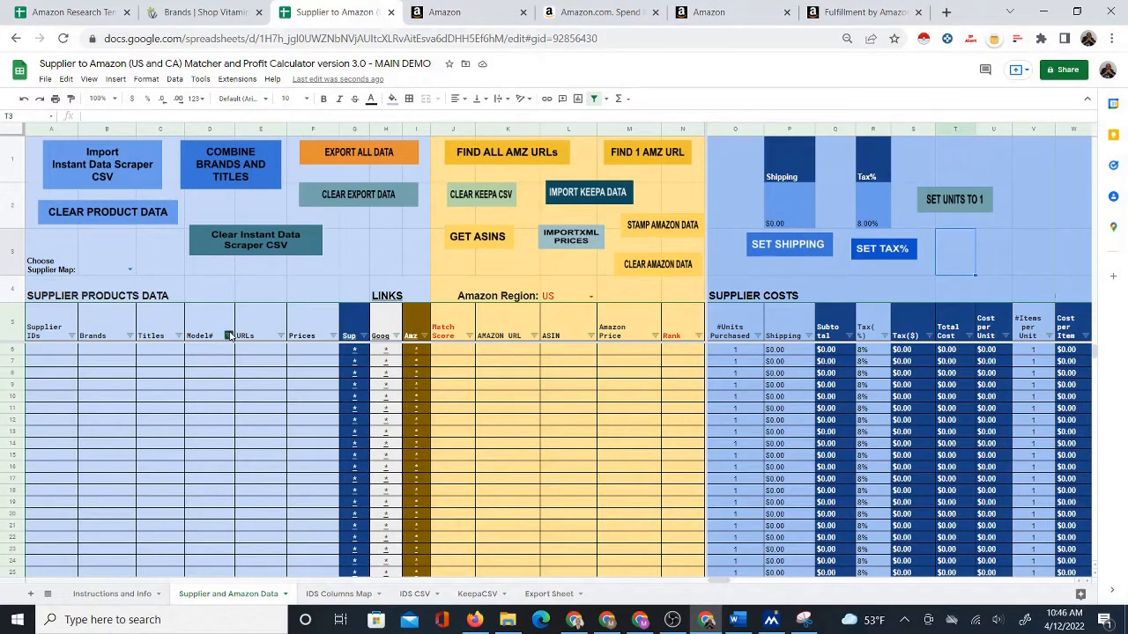
click(251, 255)
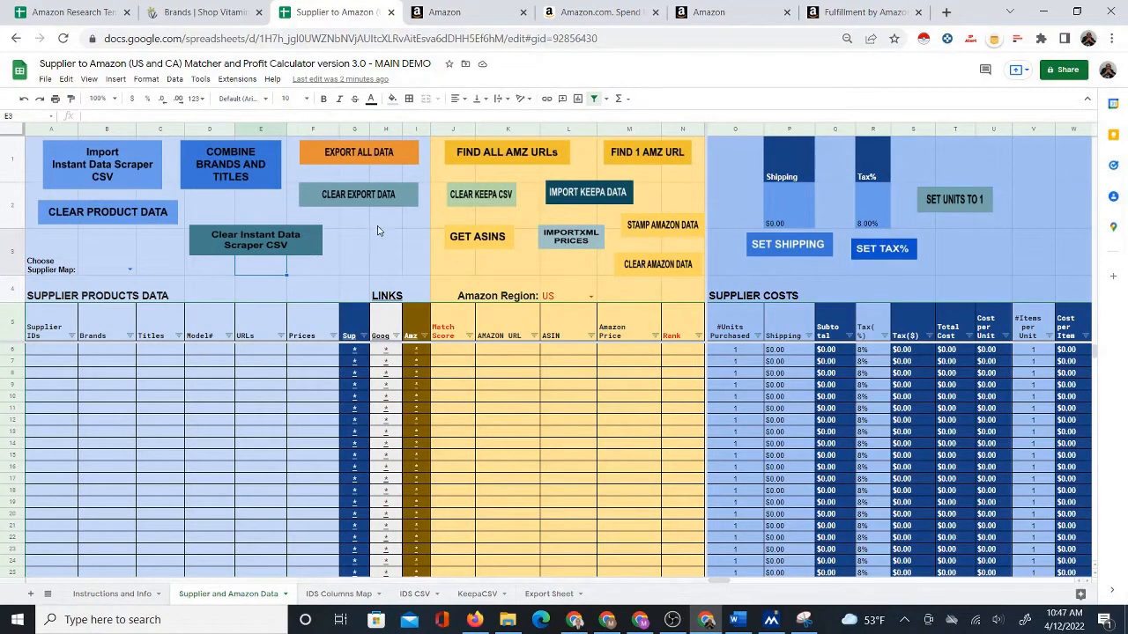
Run the CLEAR PRODUCT DATA script, continue through its authorization request and choose the owner's Google account
click(115, 213)
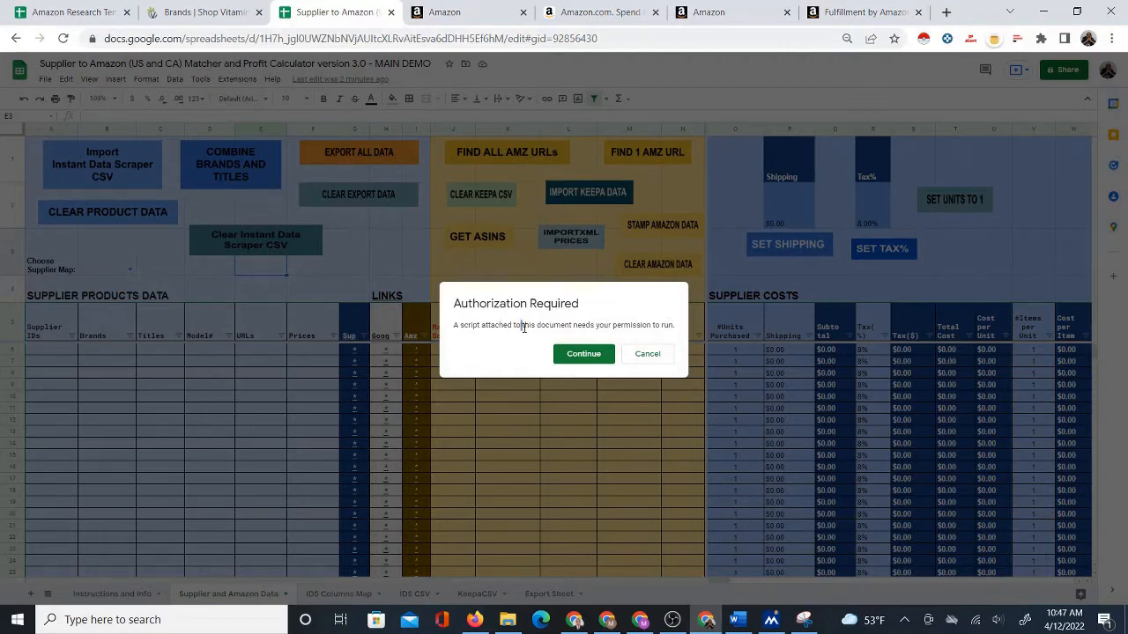
drag(522, 327, 623, 326)
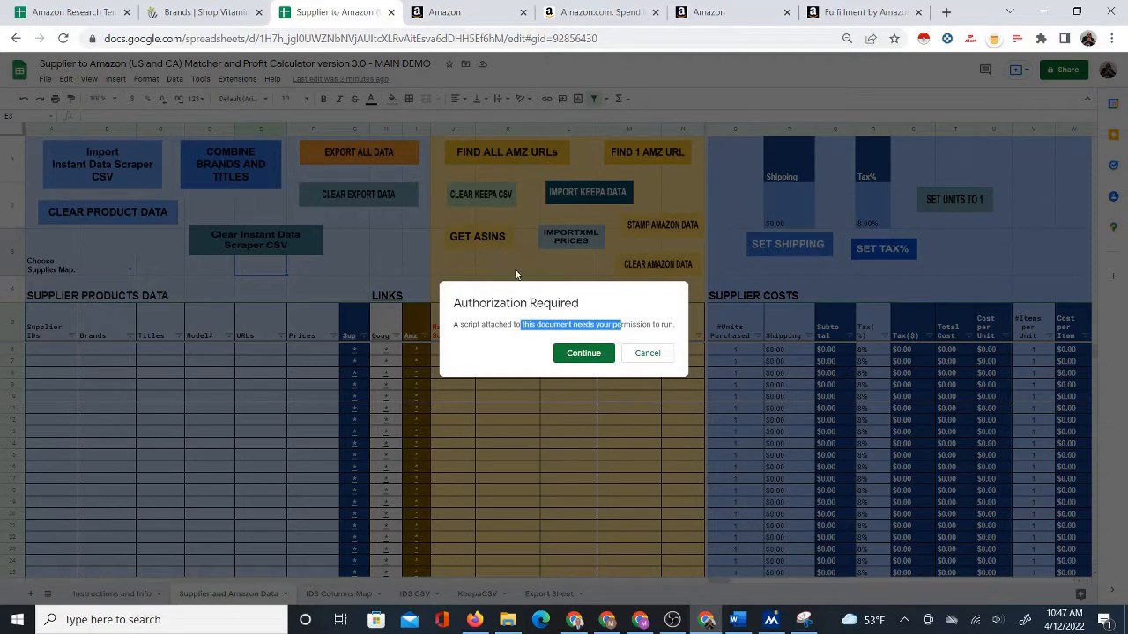
click(583, 353)
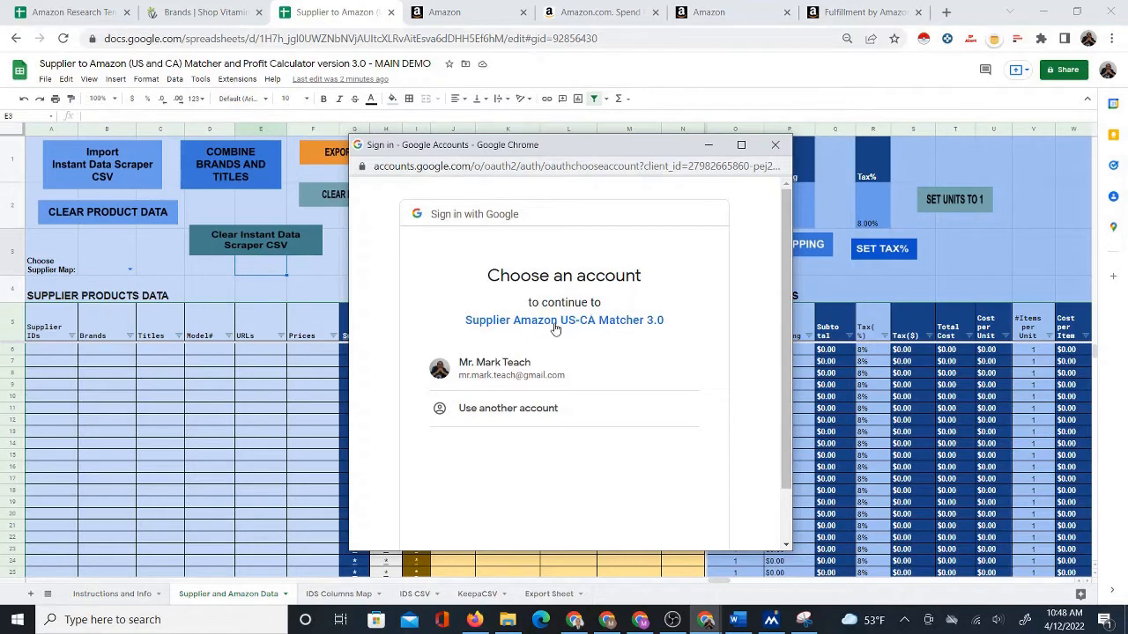
click(505, 368)
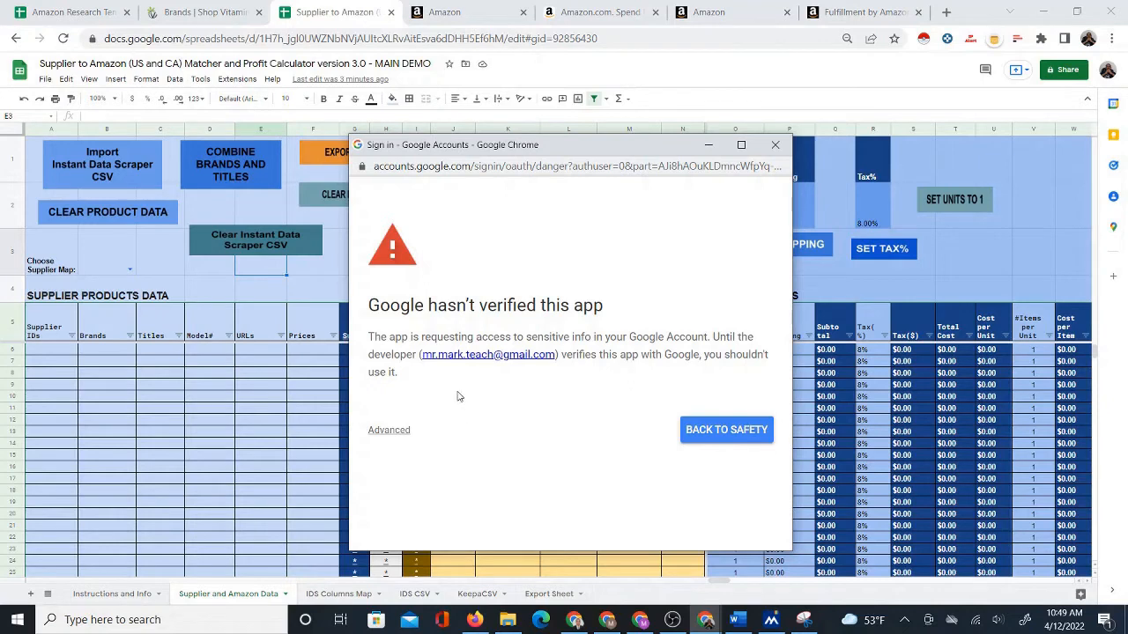
Proceed past the unverified-app warning to Supplier Amazon US-CA Matcher 3.0 and allow it the requested Google account access
click(388, 430)
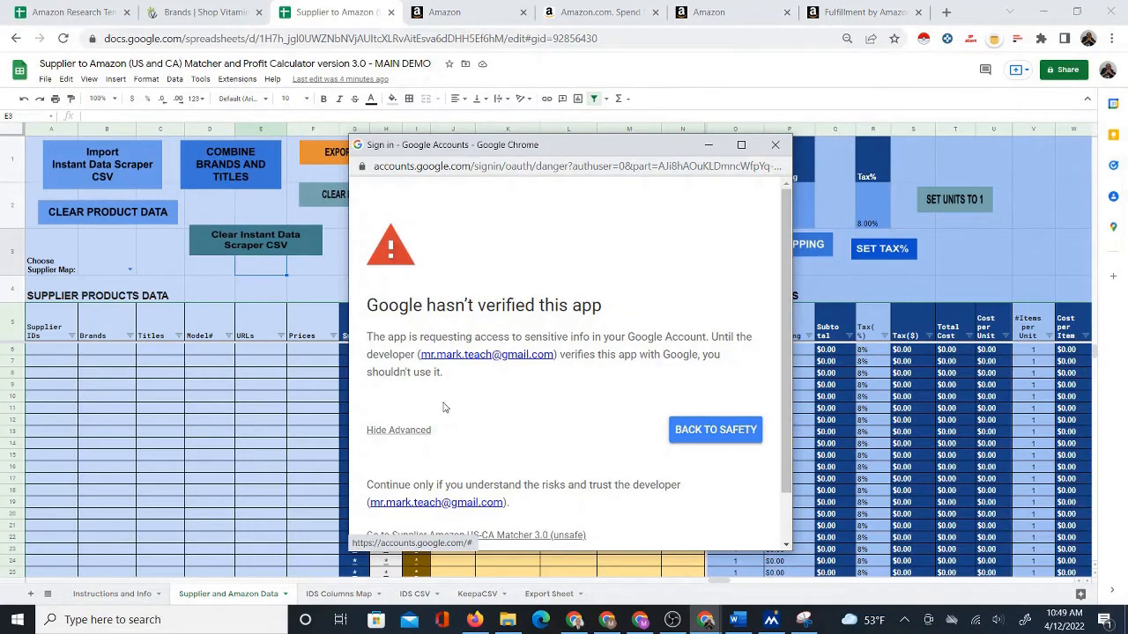
scroll(435, 411, down, 1)
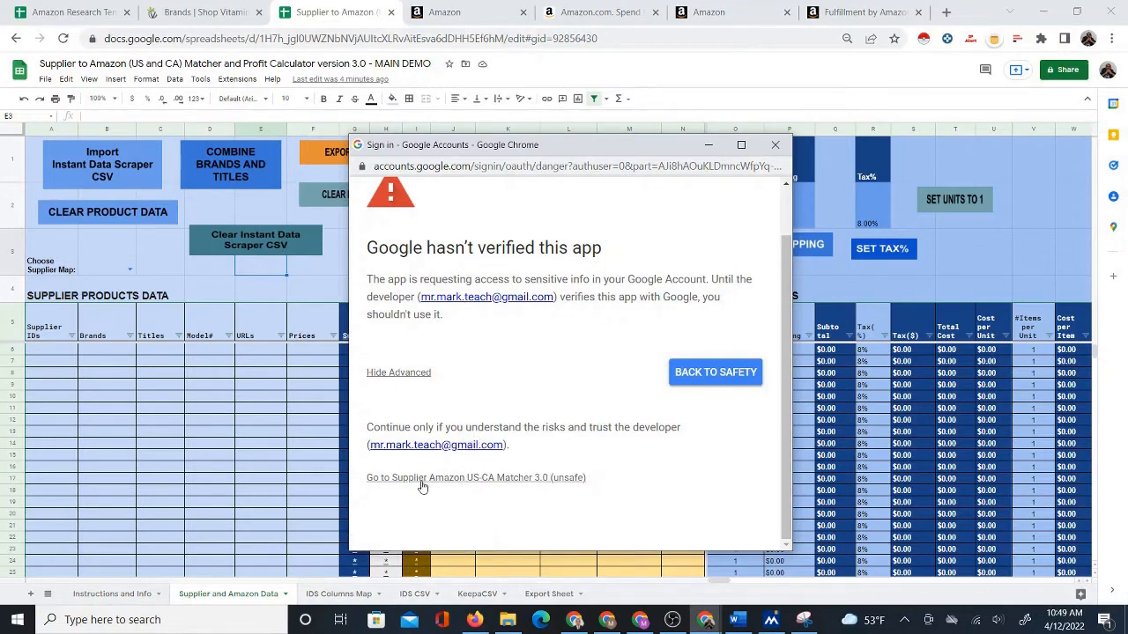
click(475, 480)
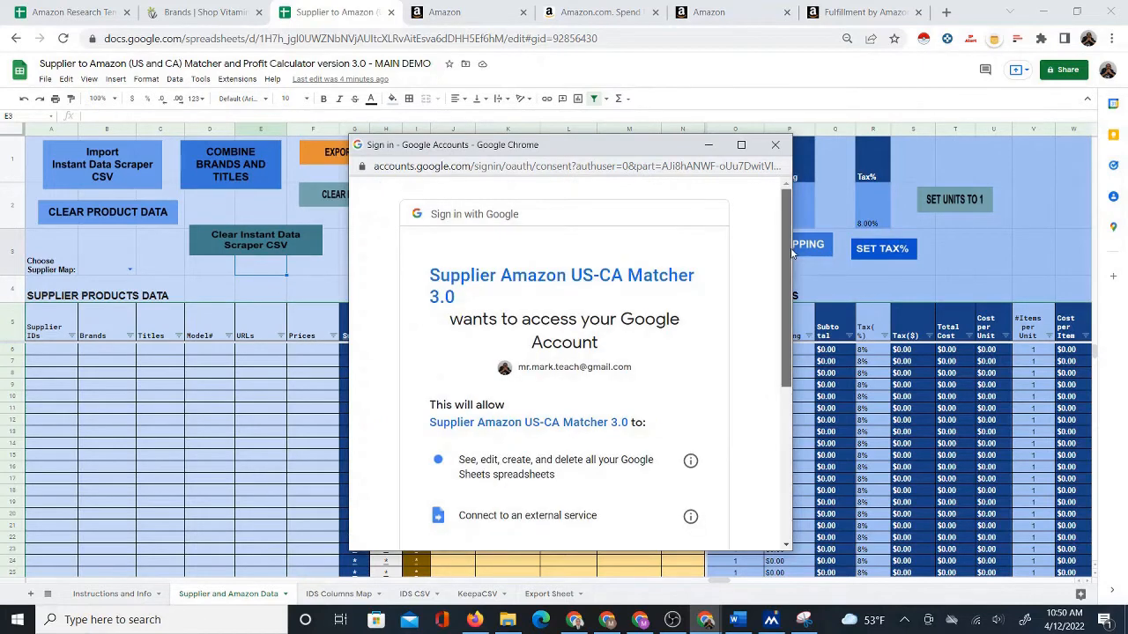
scroll(419, 329, down, 3)
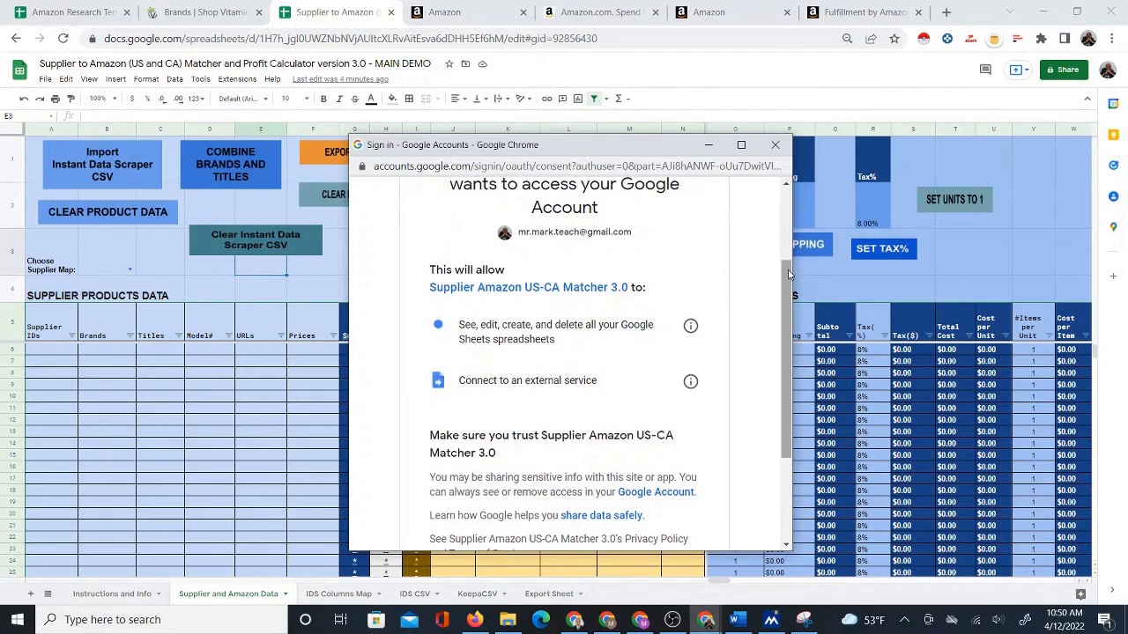
drag(787, 271, 787, 341)
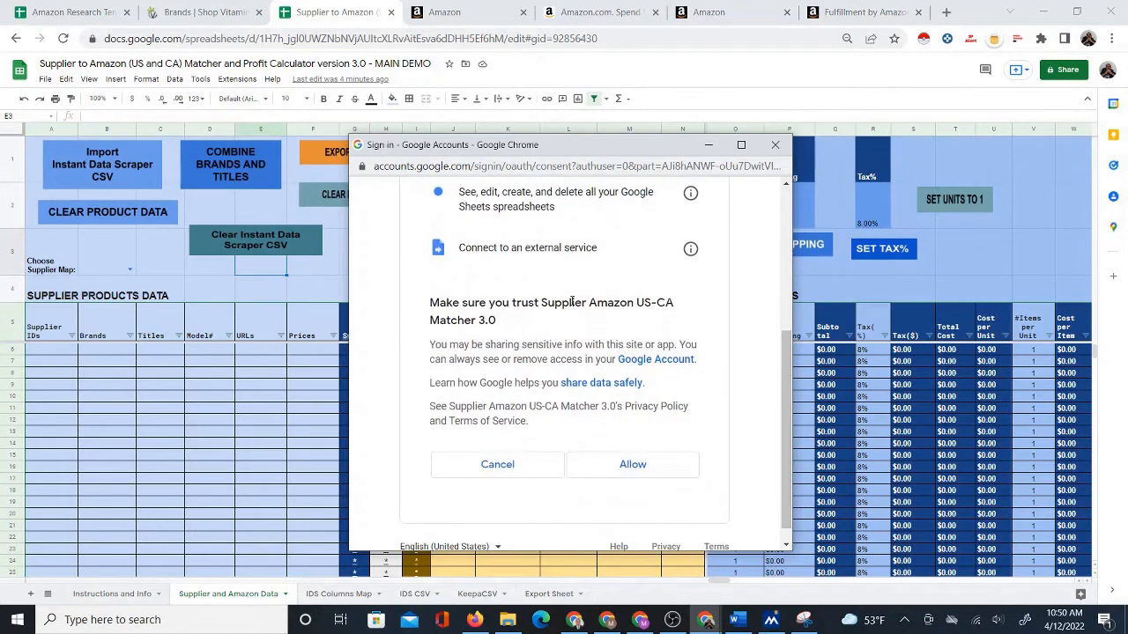
click(632, 464)
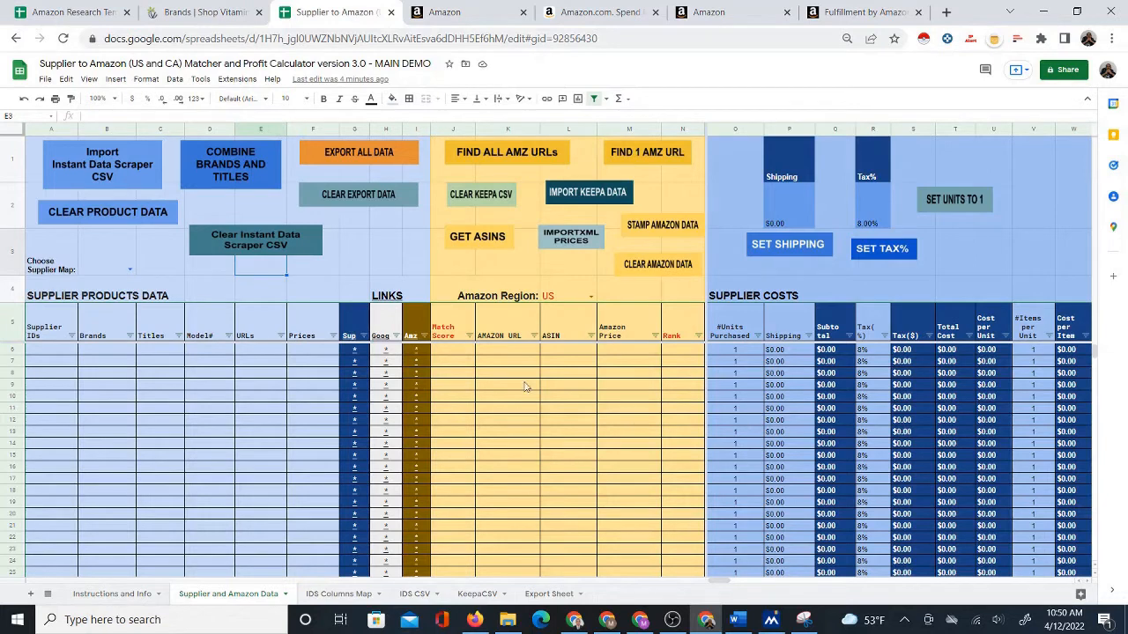
click(62, 355)
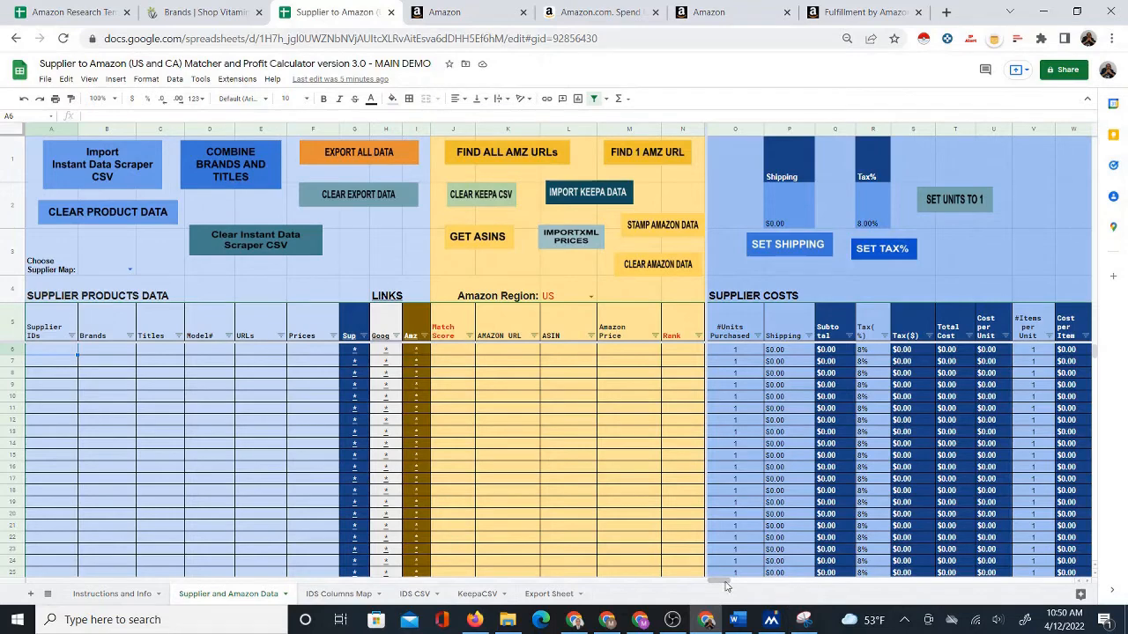
drag(725, 585, 698, 578)
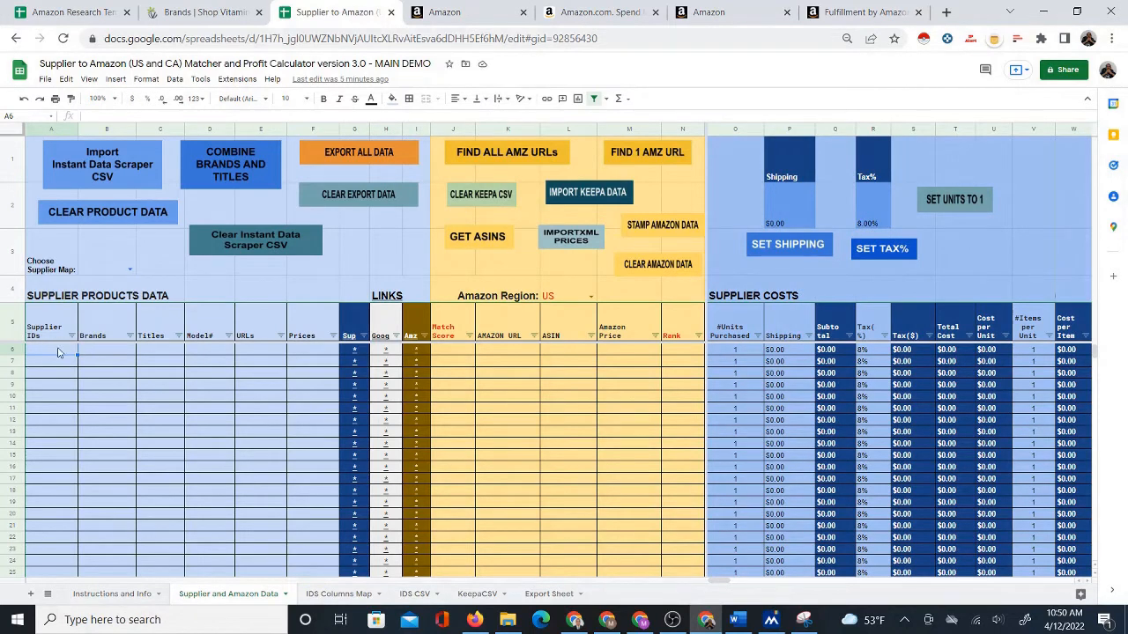
Review the empty Supplier IDs, Brands, Titles and Model# columns in the Supplier and Amazon Data sheet
click(108, 353)
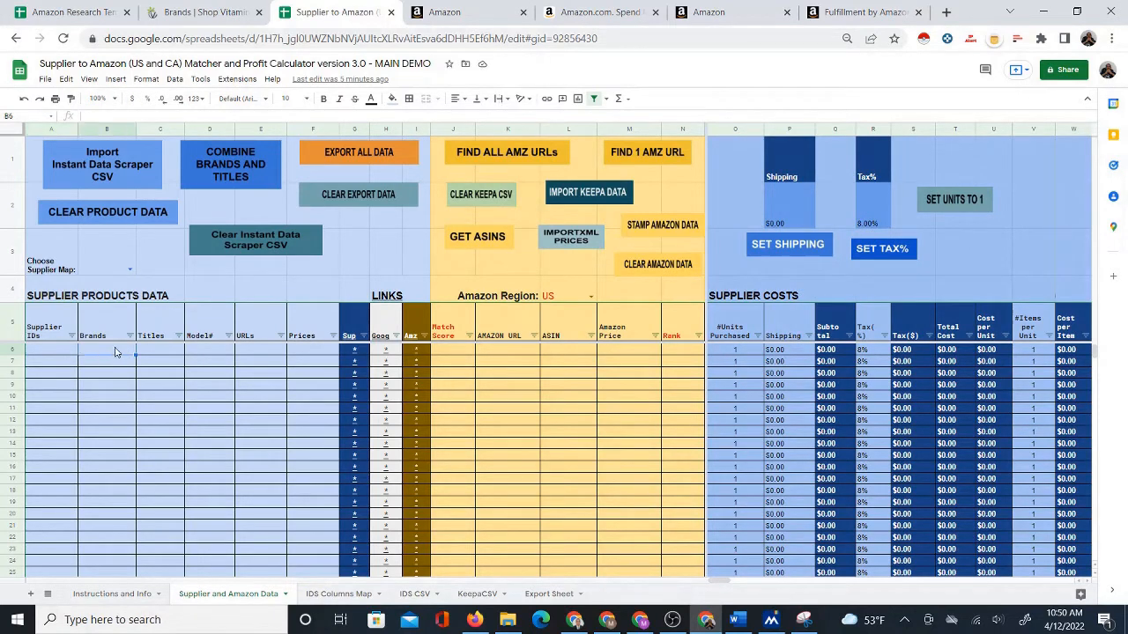
click(163, 353)
click(214, 351)
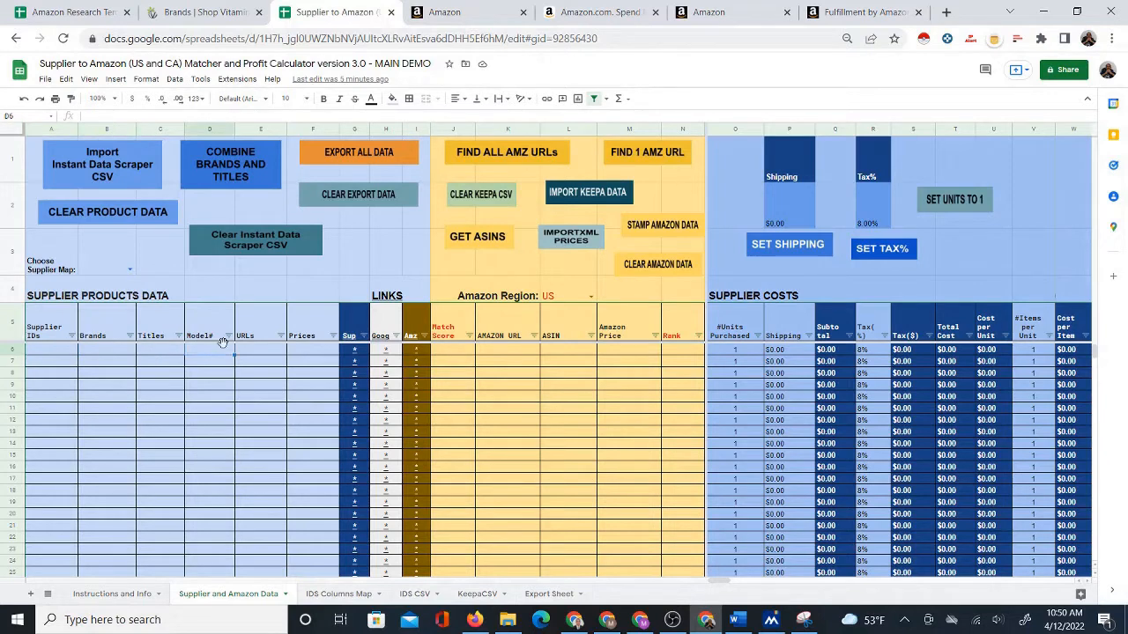
click(51, 355)
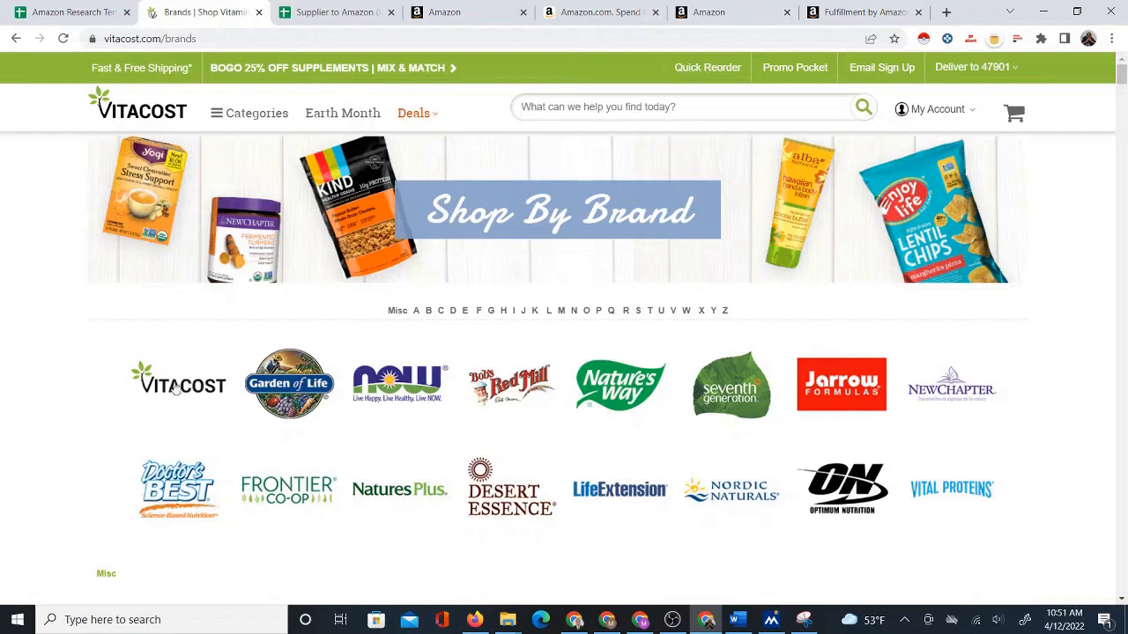
click(323, 12)
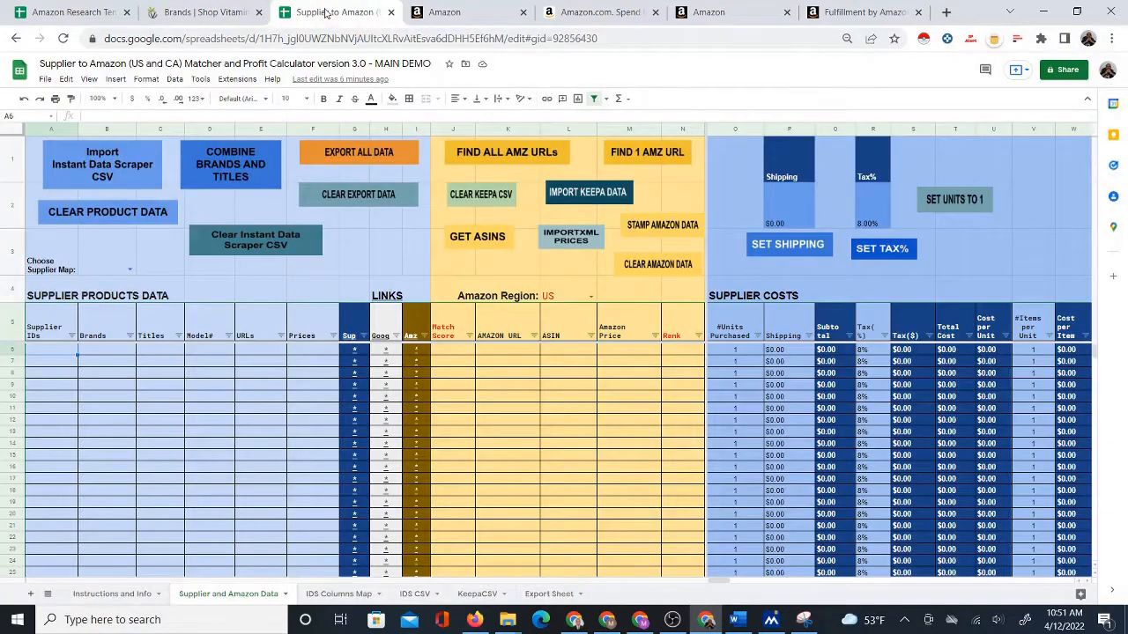
Switch to the Vitacost brands page, open the Vitacost brand's product listing and look over its products and site categories
click(196, 16)
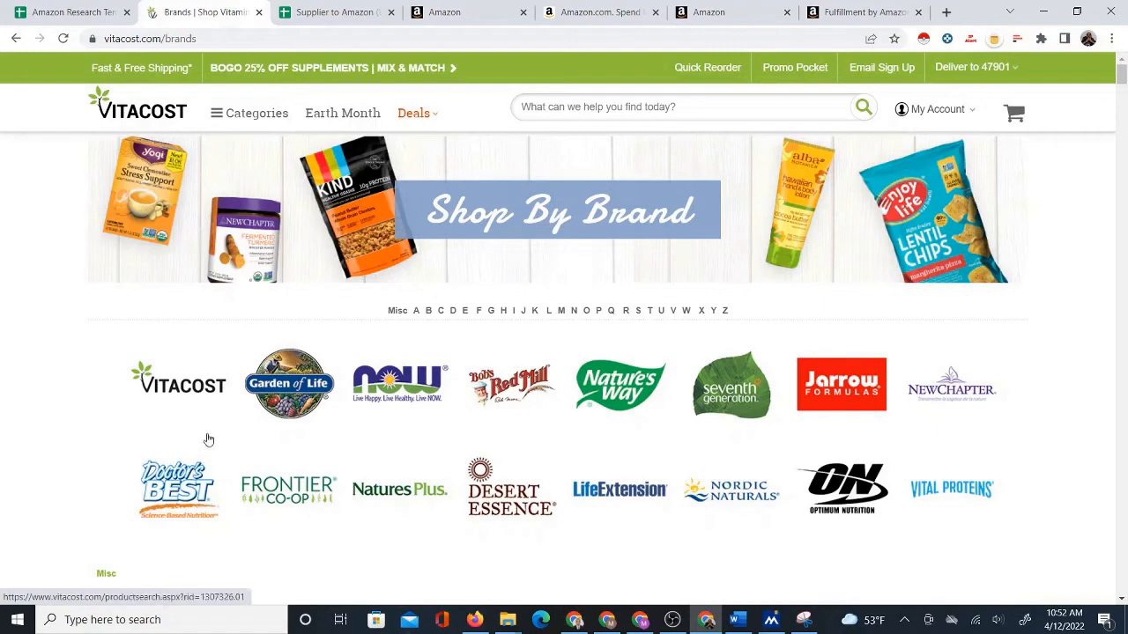
click(168, 386)
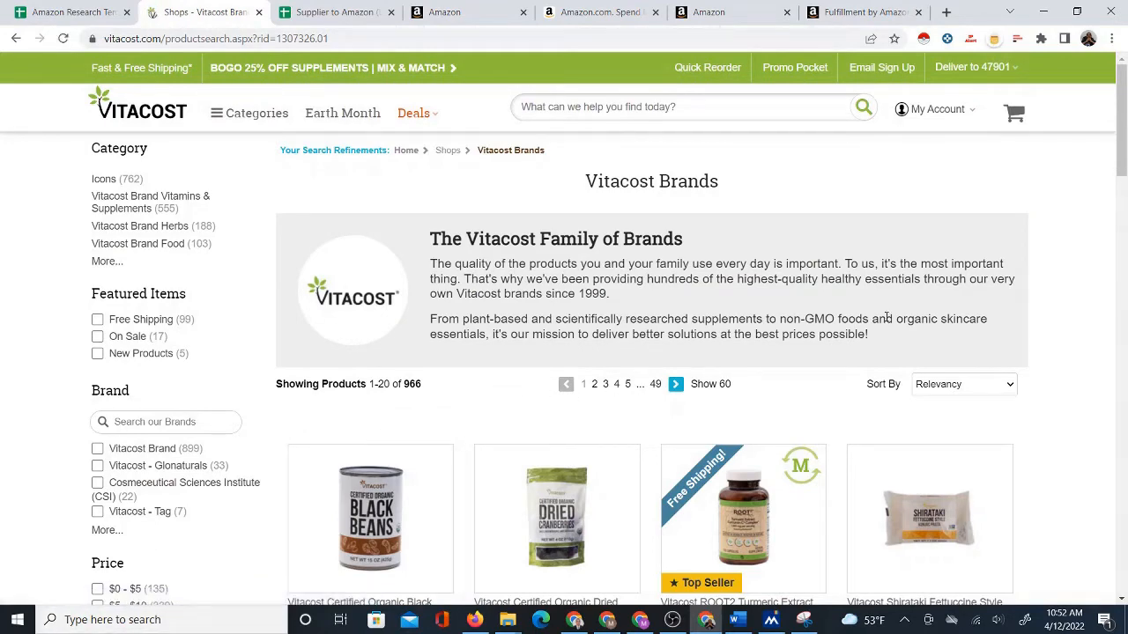
scroll(940, 266, down, 2)
scroll(935, 221, up, 2)
scroll(619, 438, down, 3)
scroll(796, 420, down, 2)
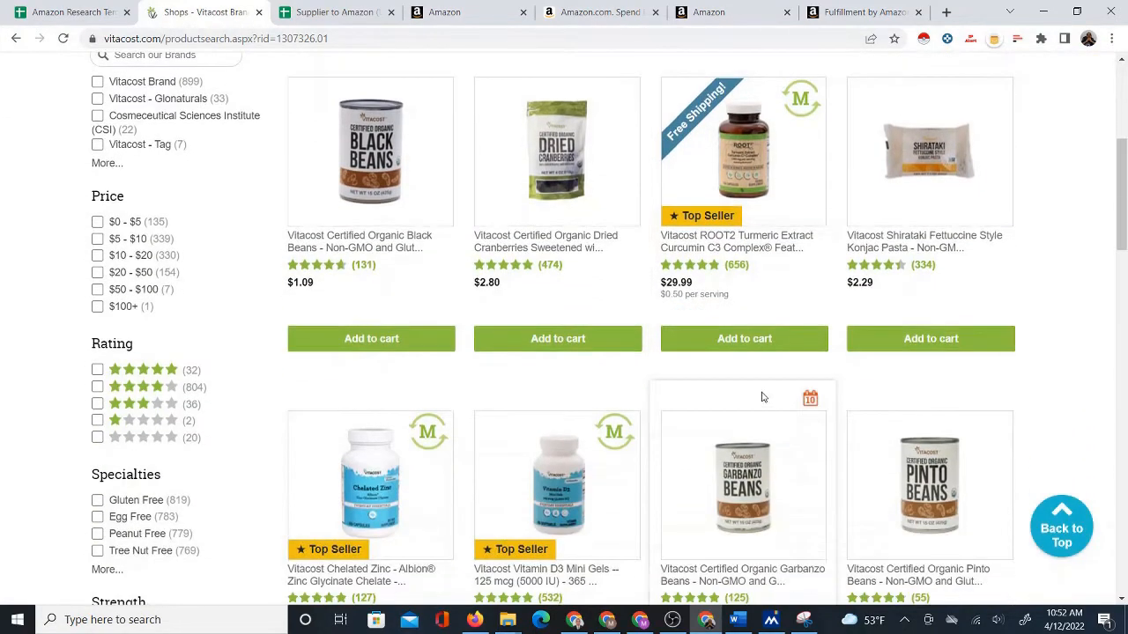
scroll(763, 395, up, 5)
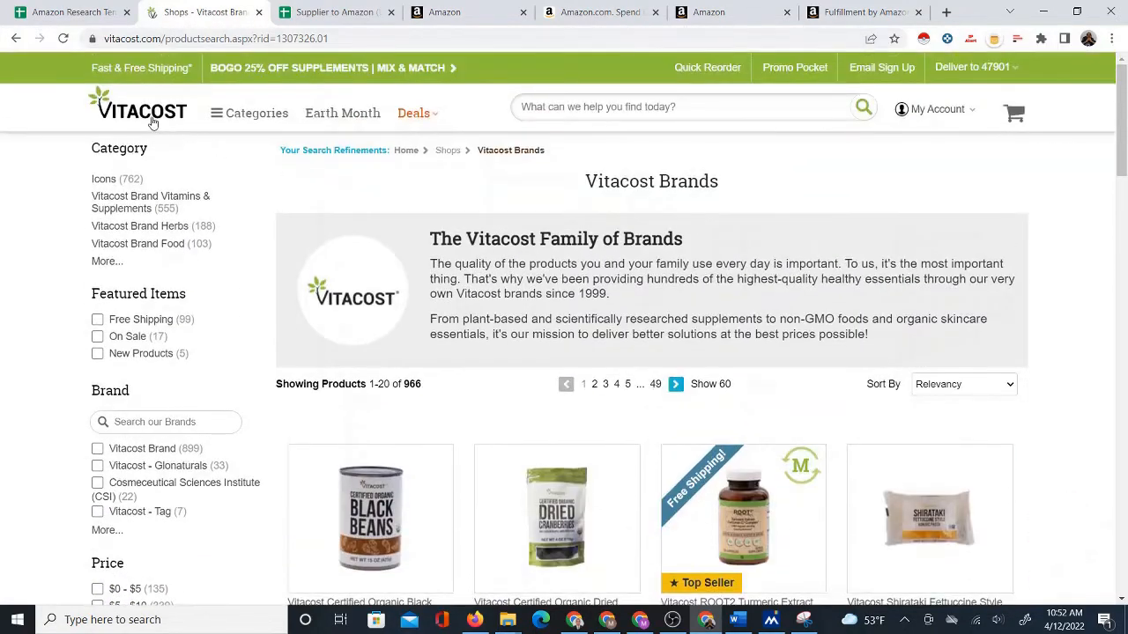
click(218, 116)
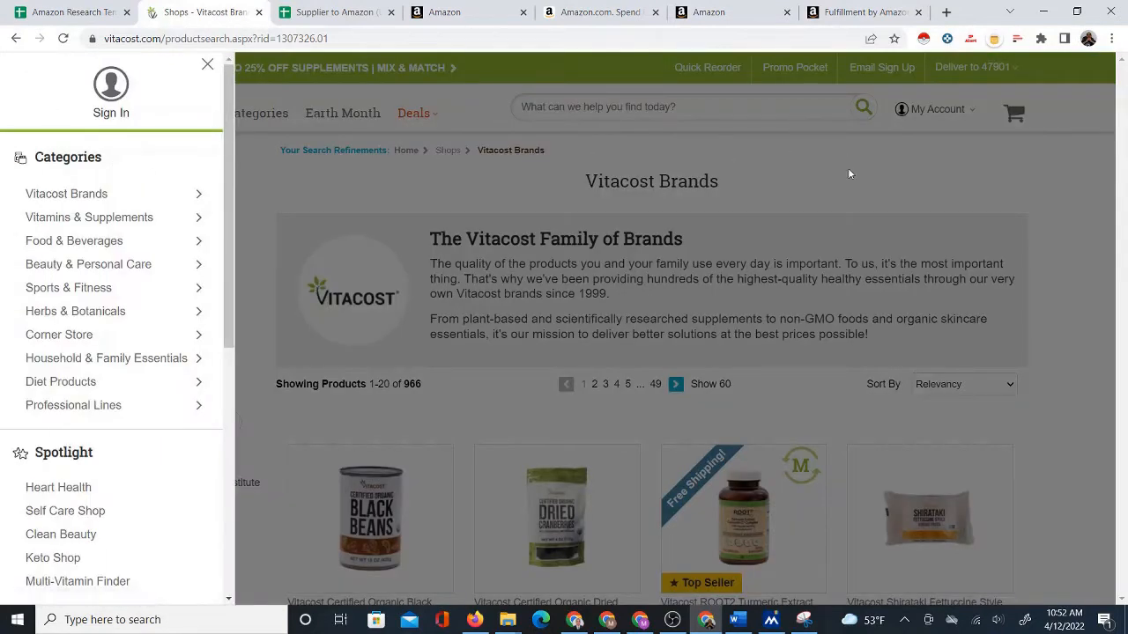
click(847, 167)
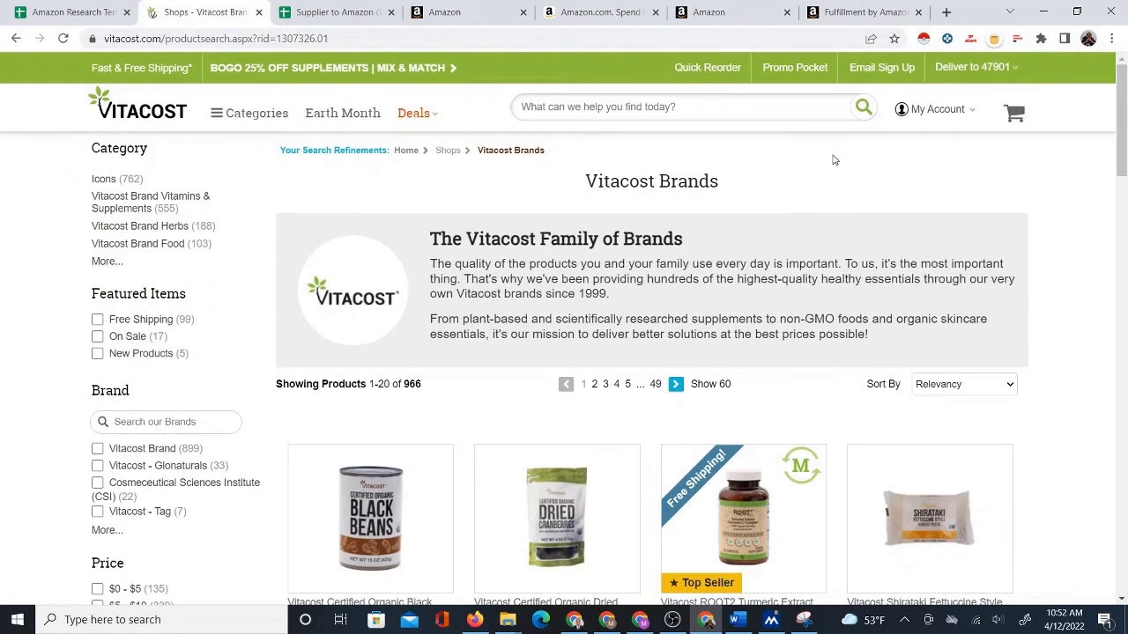
Capture the Vitacost product listing with Instant Data Scraper and check the captured URL, title and price columns
click(923, 40)
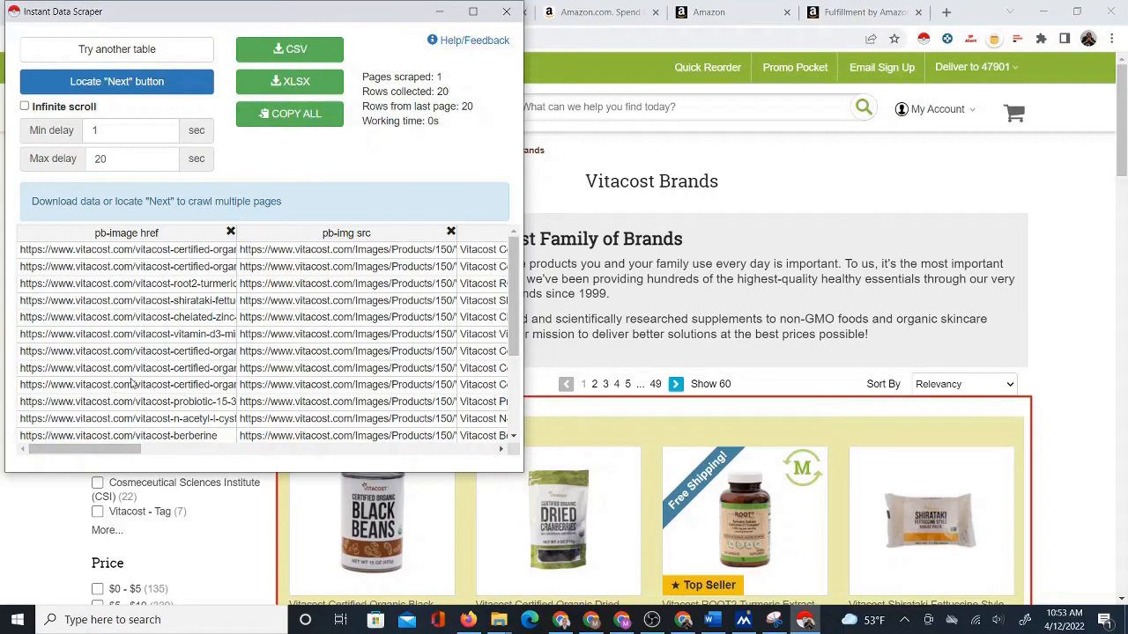
drag(108, 449, 119, 450)
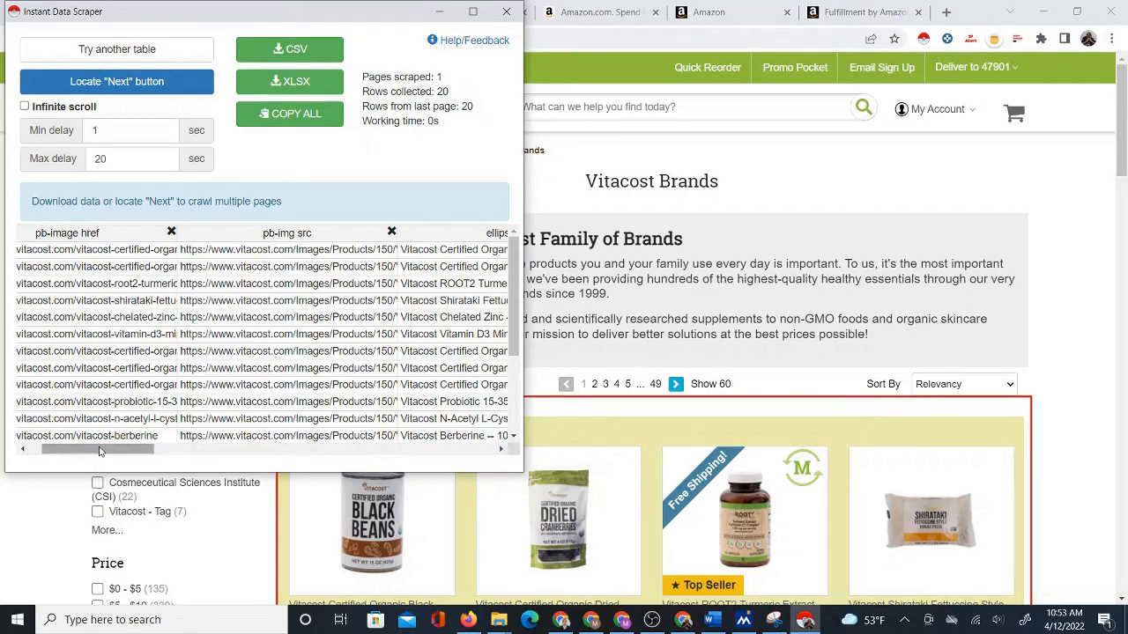
drag(98, 449, 169, 450)
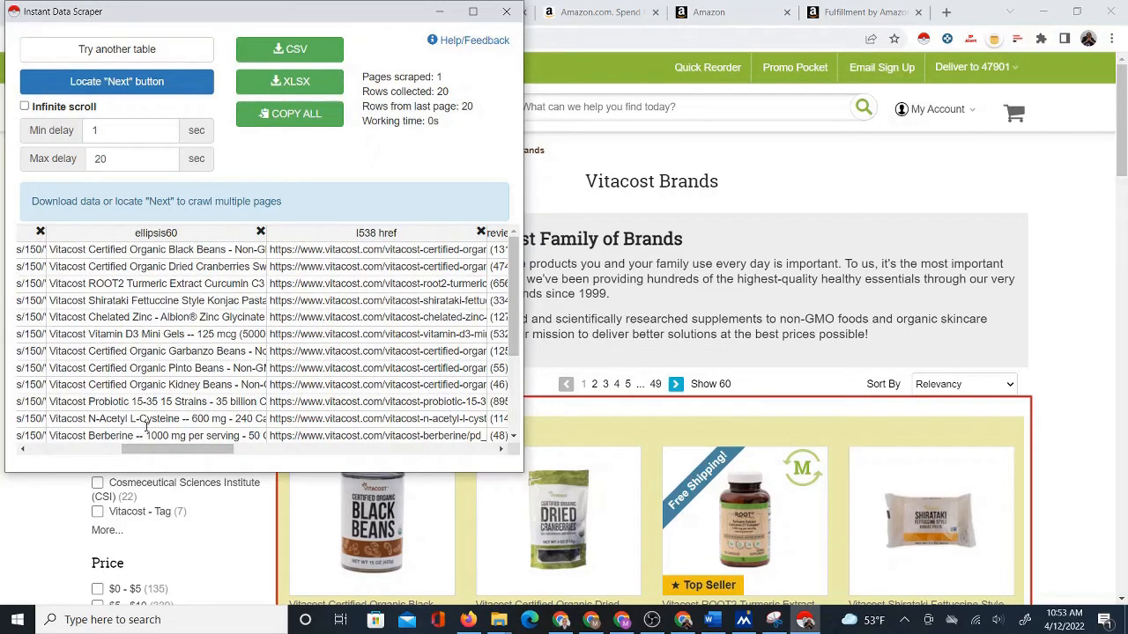
drag(148, 449, 229, 451)
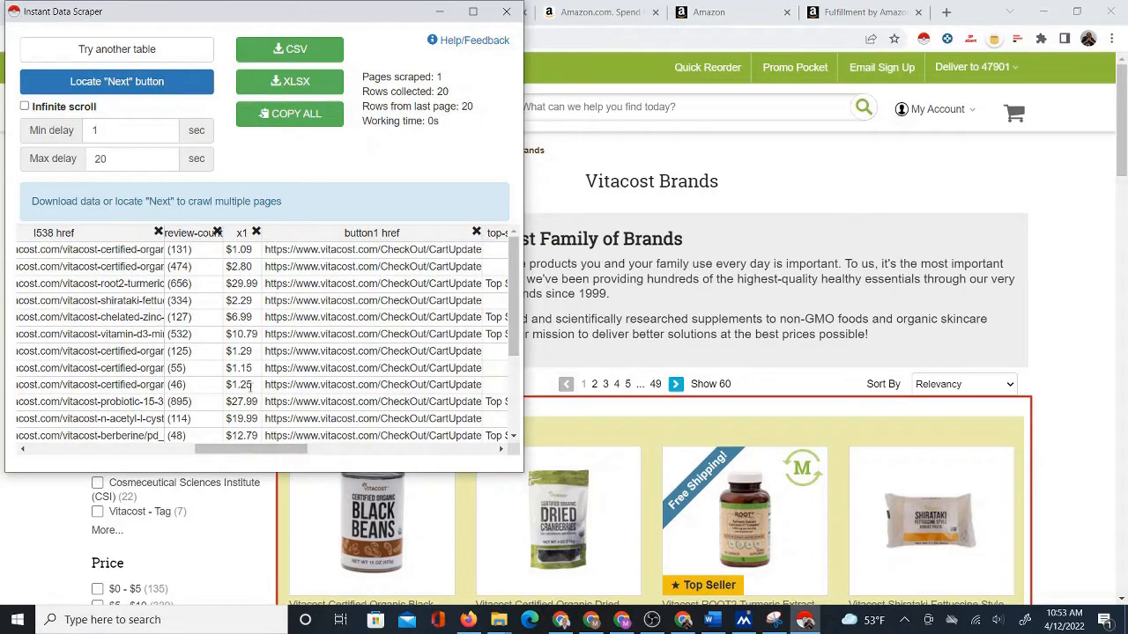
drag(248, 453, 374, 447)
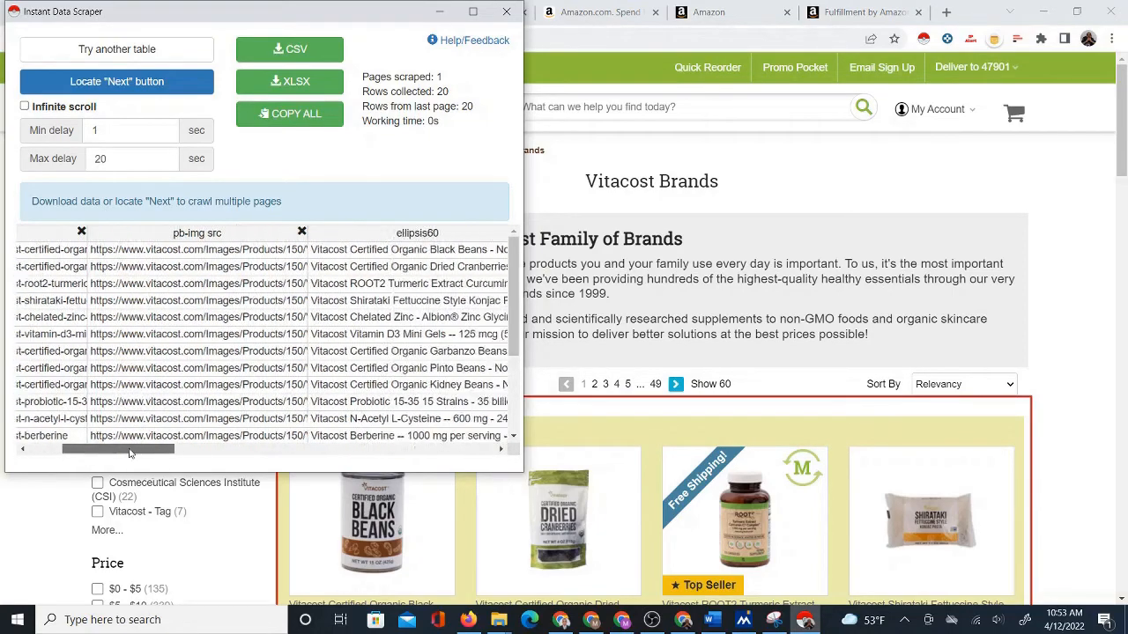
drag(180, 455, 48, 452)
scroll(176, 308, right, 5)
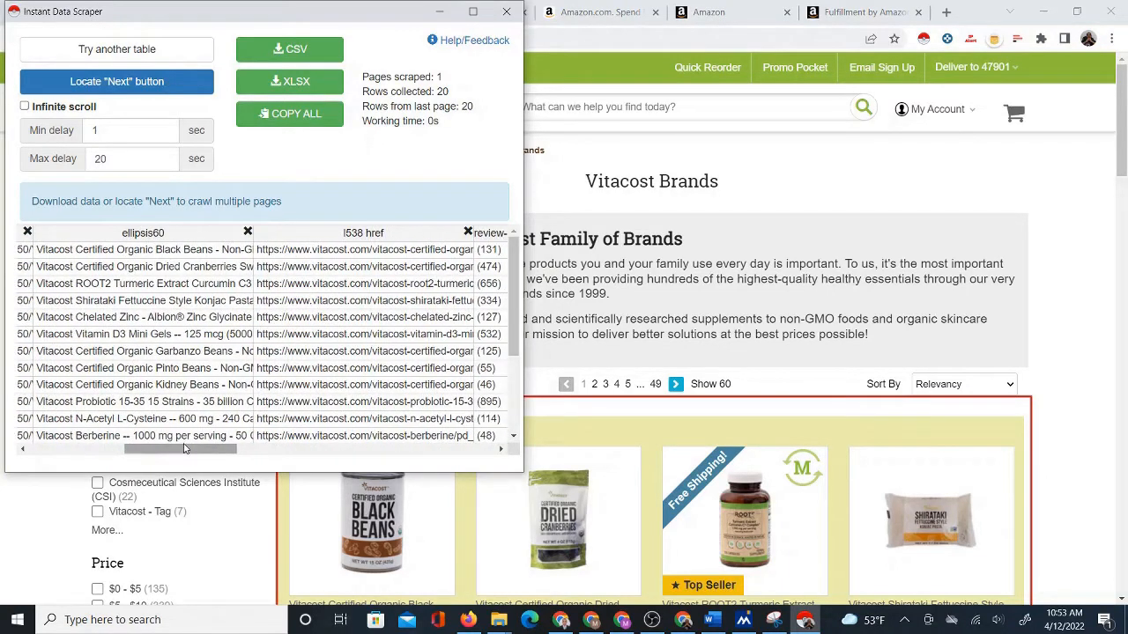
drag(186, 449, 261, 450)
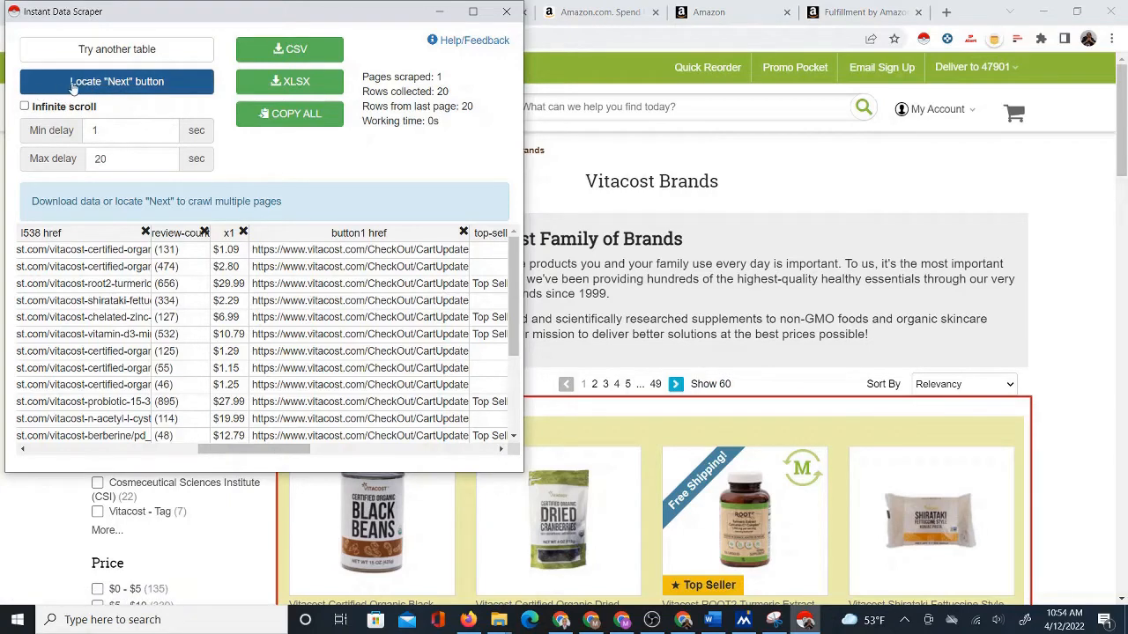
Mark the listing's next-page arrow as the scraper's "Next" button, leaving Infinite scroll off
click(24, 107)
click(25, 106)
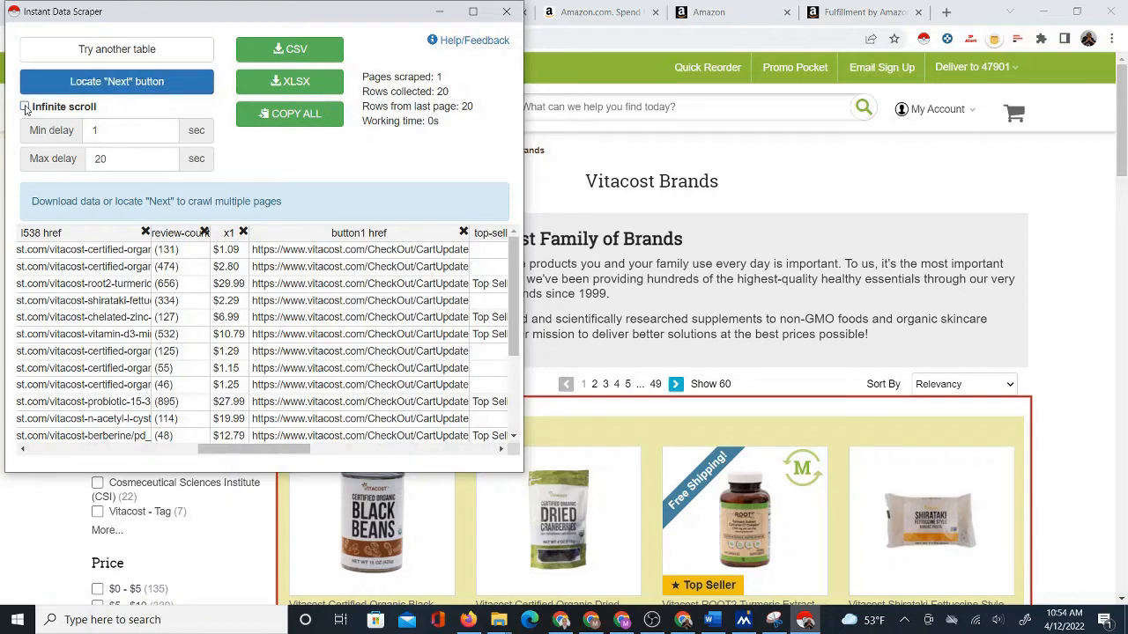
click(123, 88)
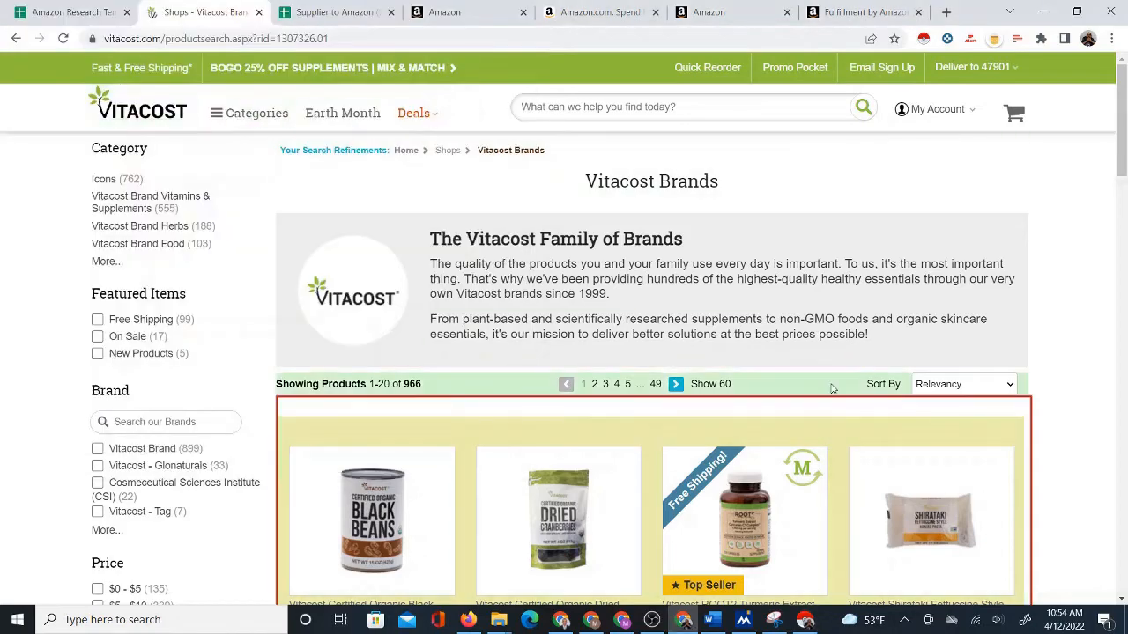
mouse_move(1124, 121)
mouse_down()
mouse_move(1124, 473)
mouse_move(1124, 96)
mouse_move(1124, 201)
mouse_move(1125, 115)
mouse_up()
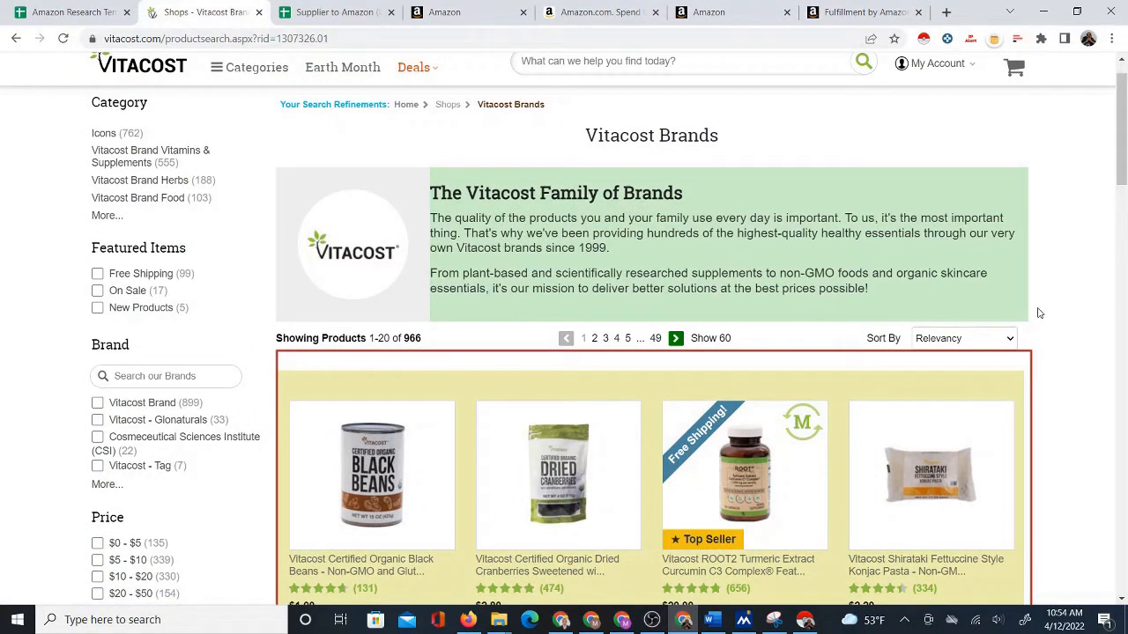
click(804, 621)
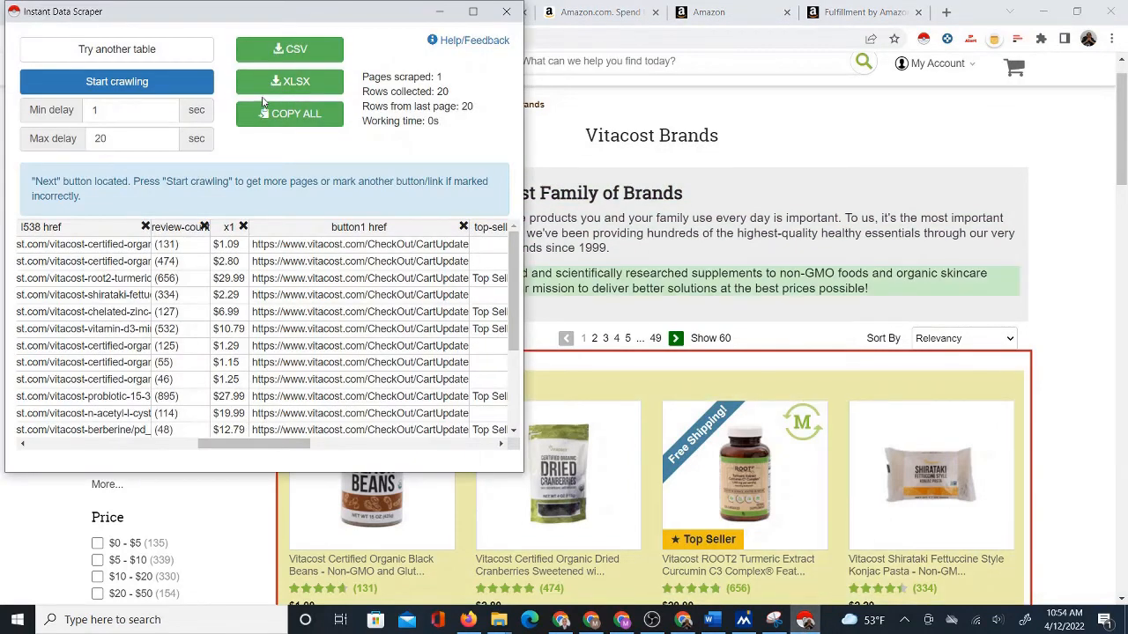
Crawl the first 13 pages of the Vitacost listing, stop the crawl and download the collected data as CSV
click(141, 84)
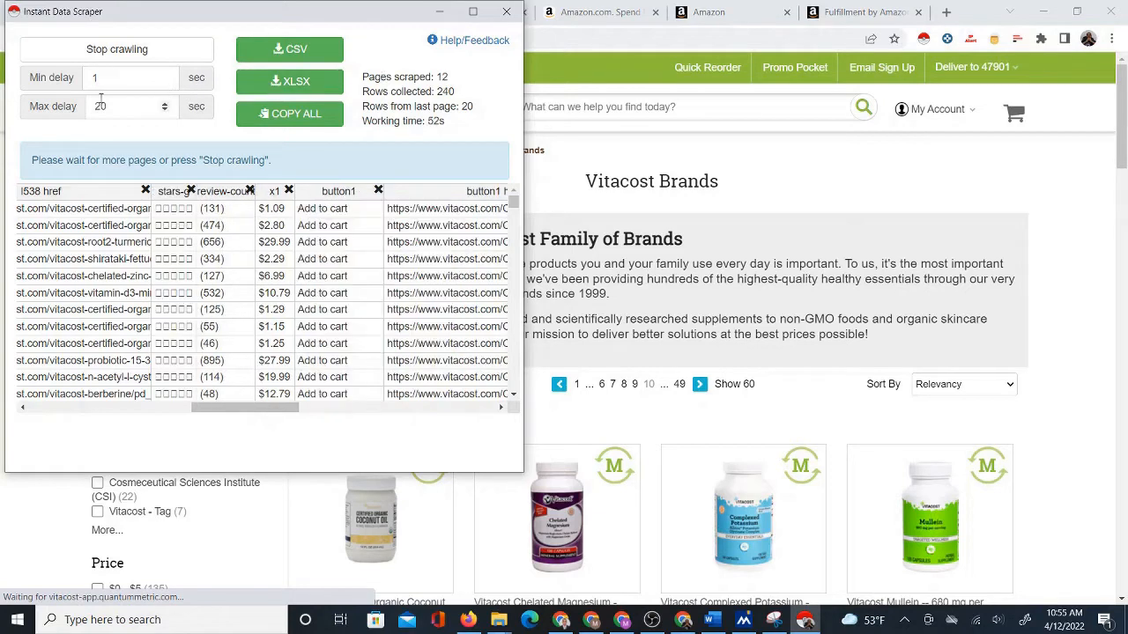
click(113, 53)
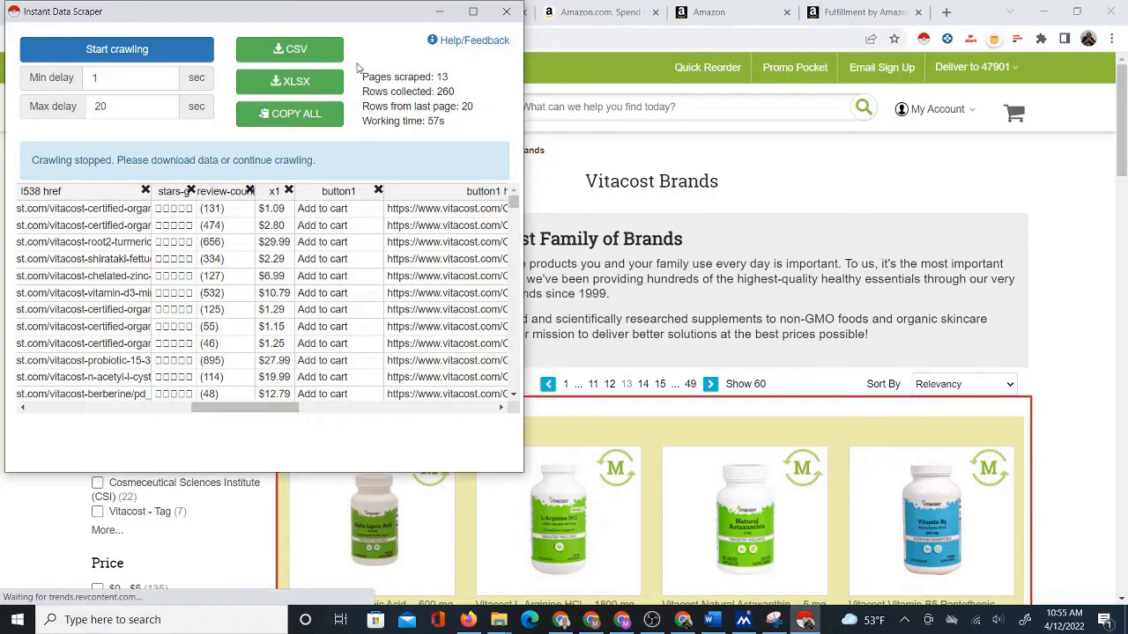
click(282, 55)
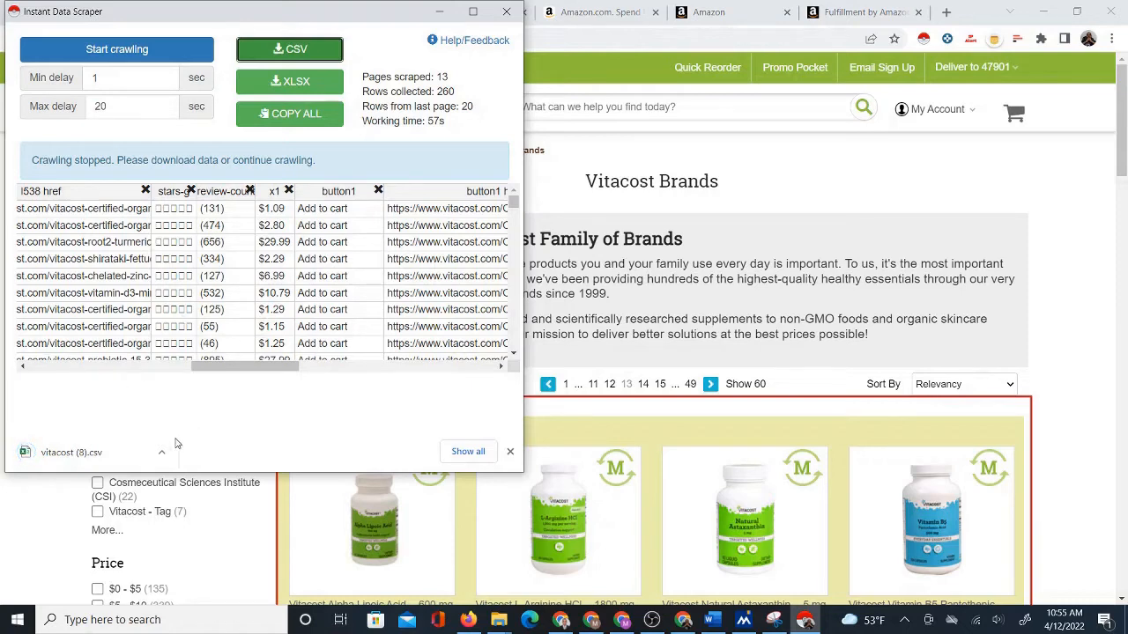
Open the downloaded vitacost (8).csv in Excel, widen column A and examine the scraped product rows
click(74, 454)
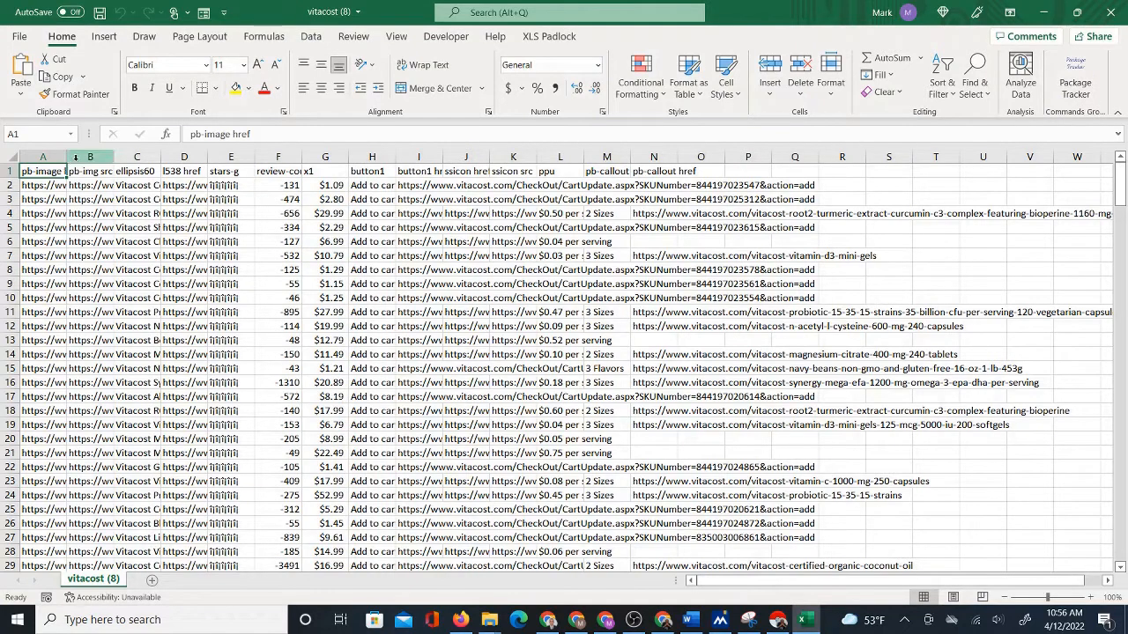
drag(69, 159, 111, 167)
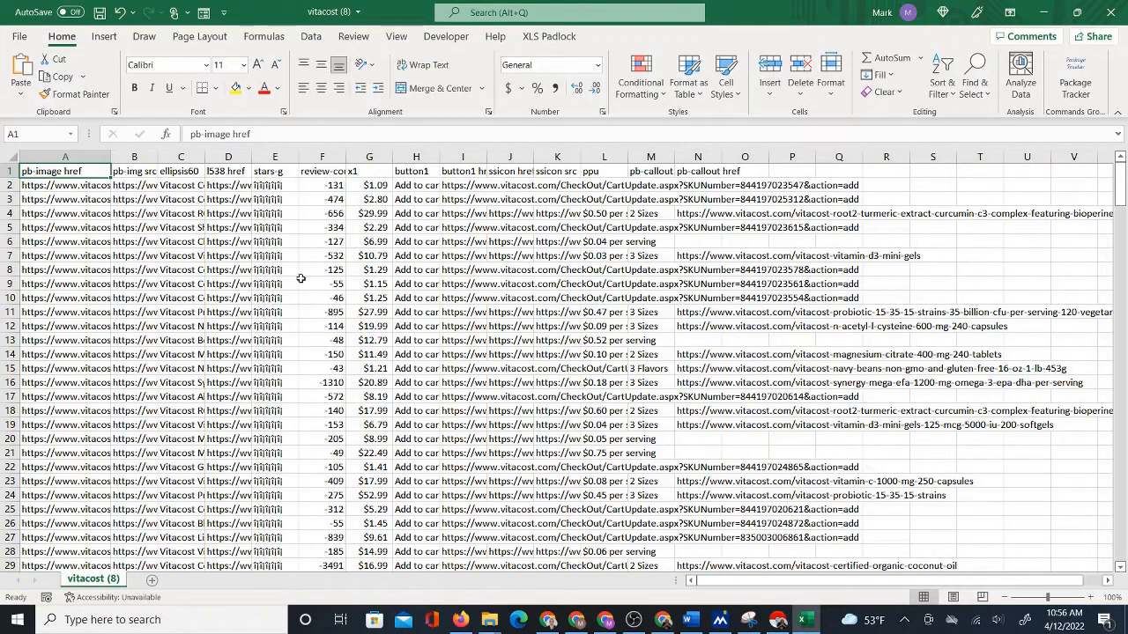
drag(39, 242, 37, 340)
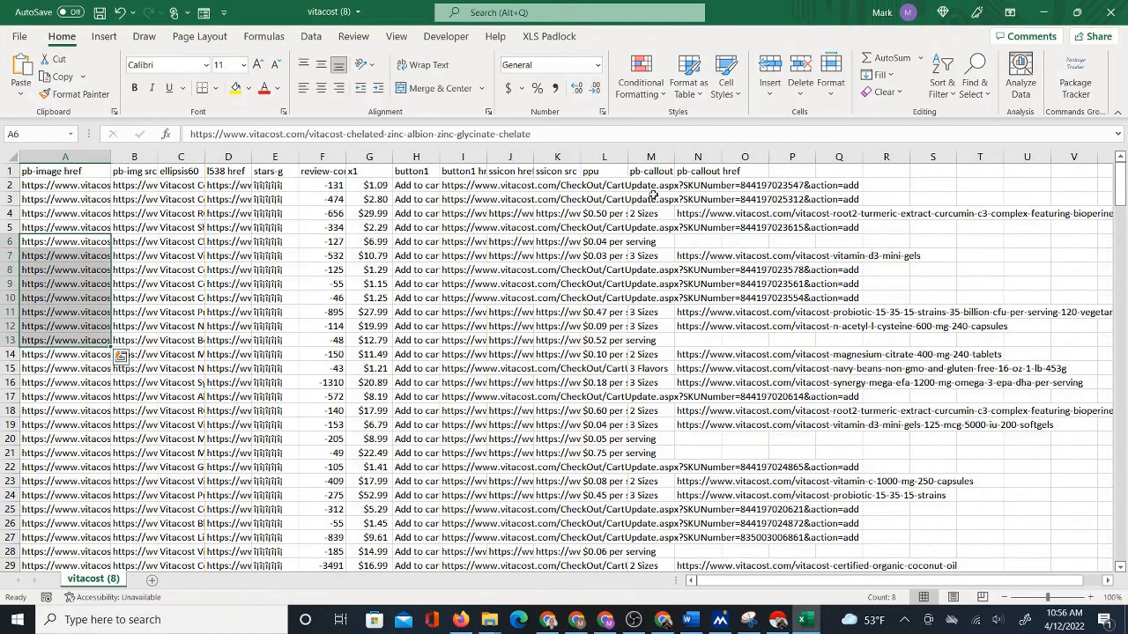
click(524, 199)
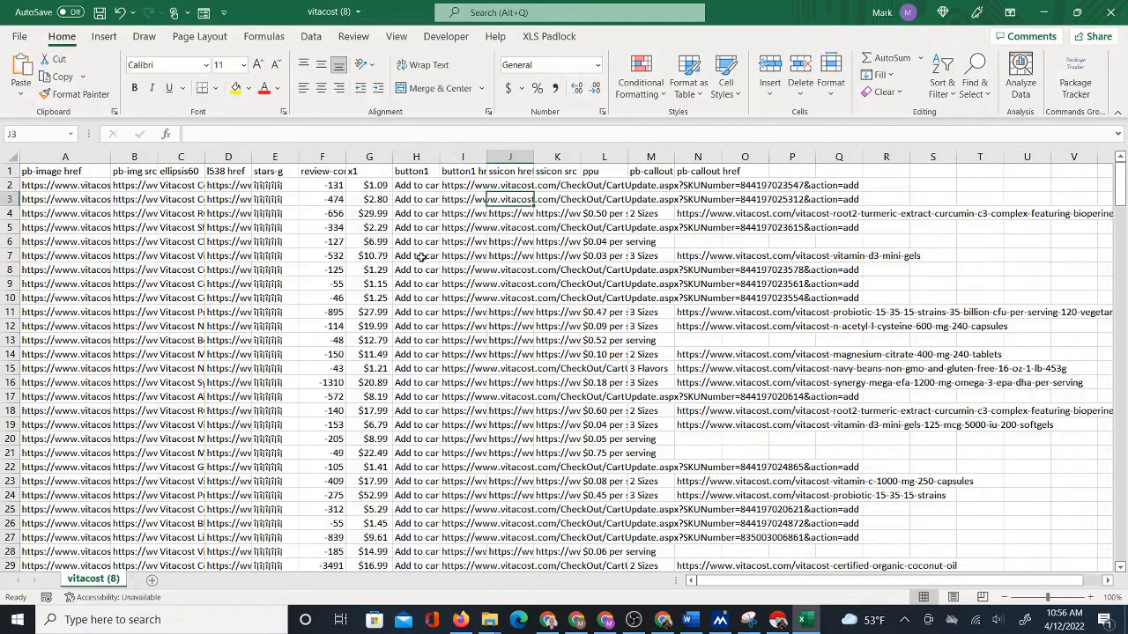
scroll(443, 309, down, 7)
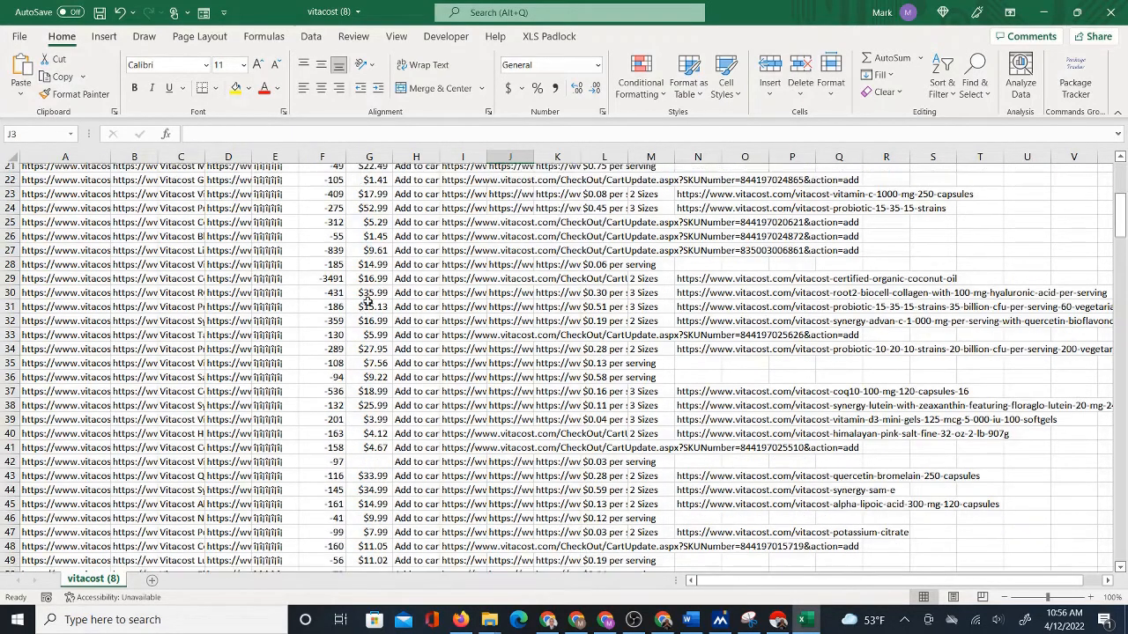
scroll(369, 299, up, 7)
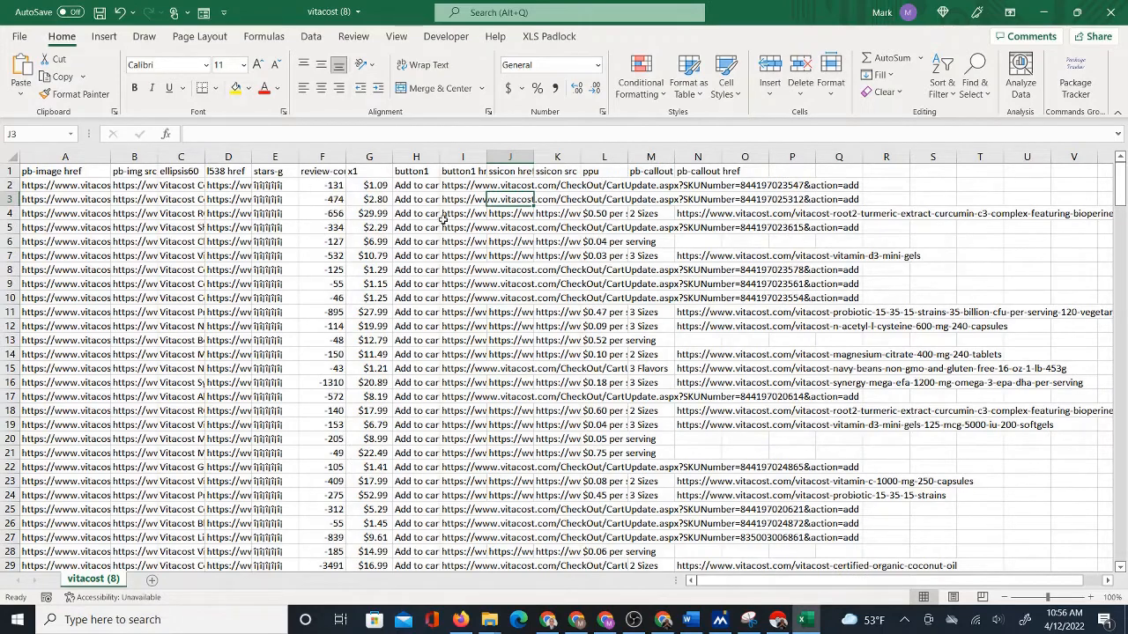
scroll(636, 344, down, 5)
scroll(638, 346, down, 18)
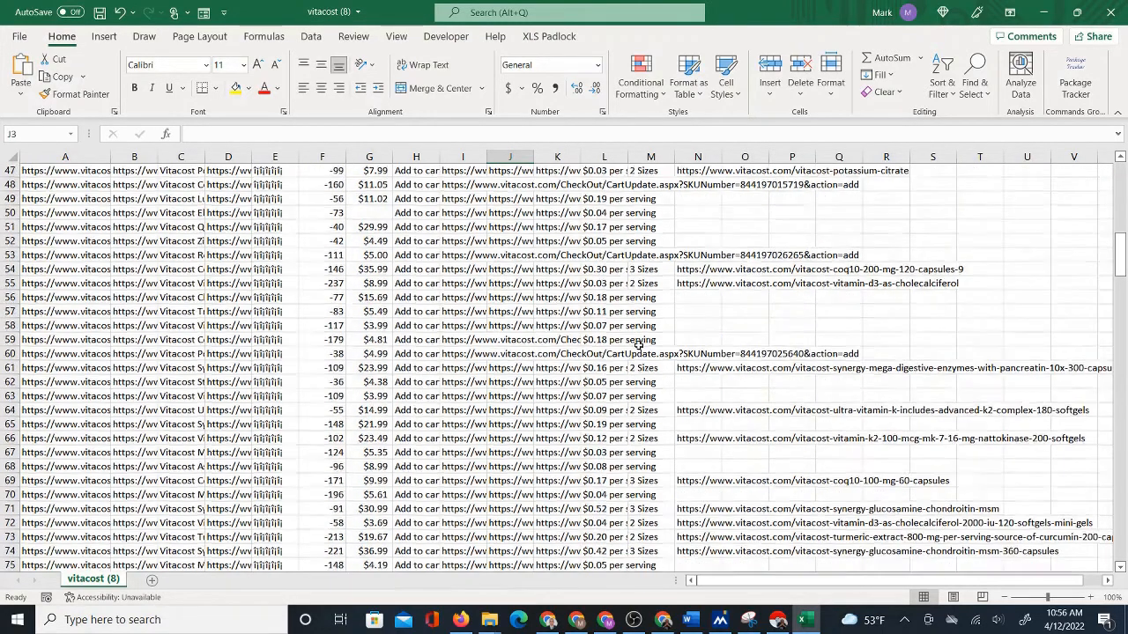
scroll(638, 344, down, 3)
scroll(643, 339, up, 13)
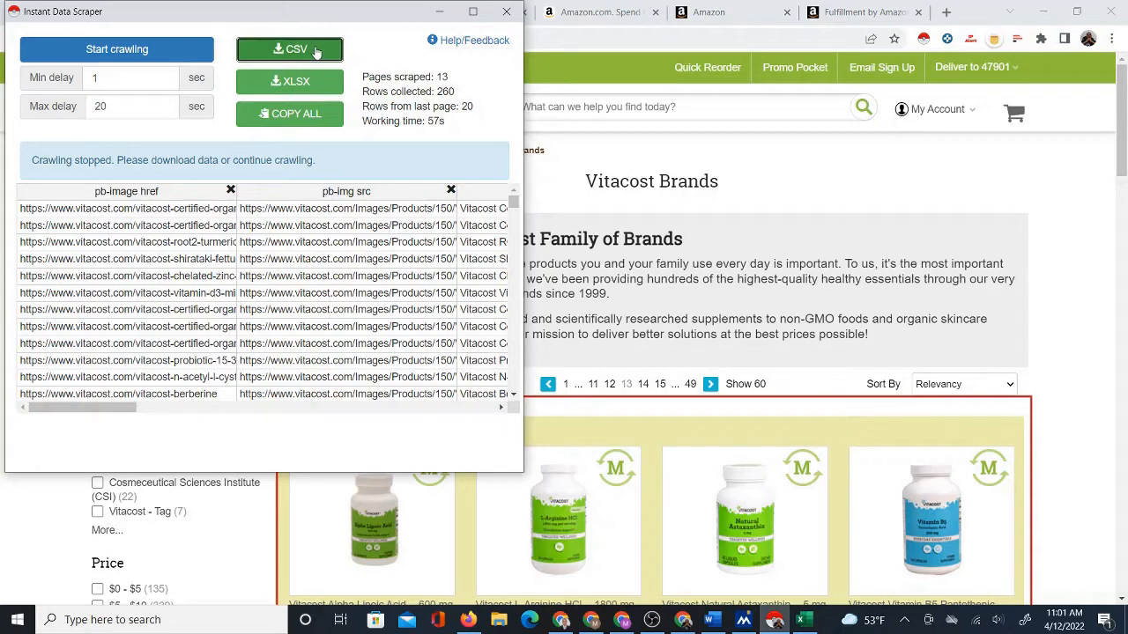
Put the scraper window away and open the IDS CSV sheet of the Supplier to Amazon Matcher spreadsheet
click(442, 18)
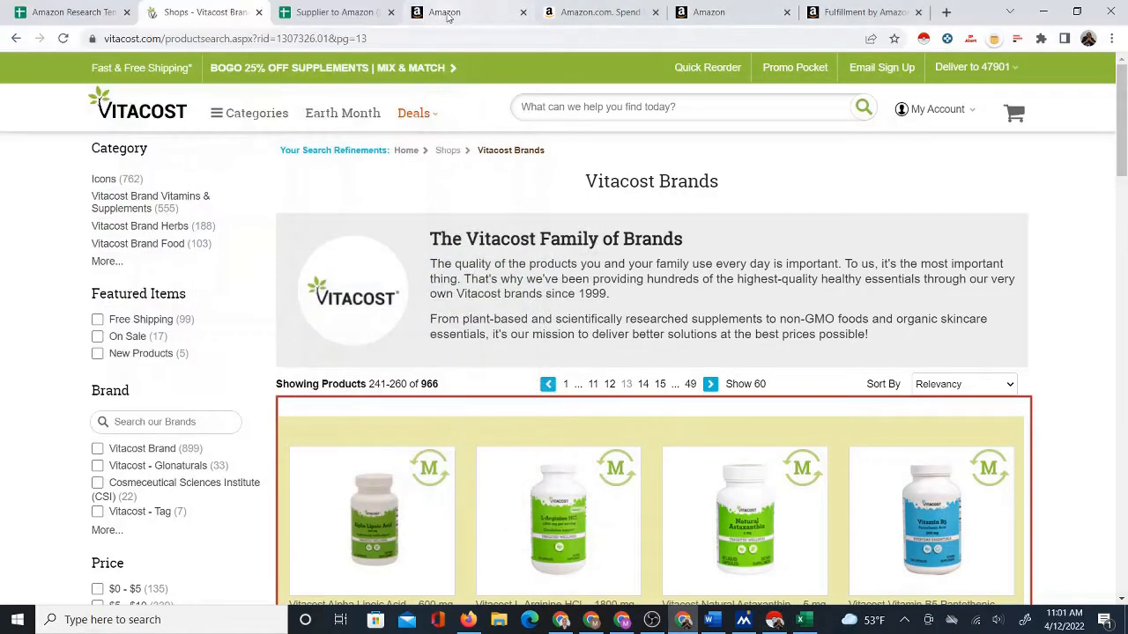
click(314, 11)
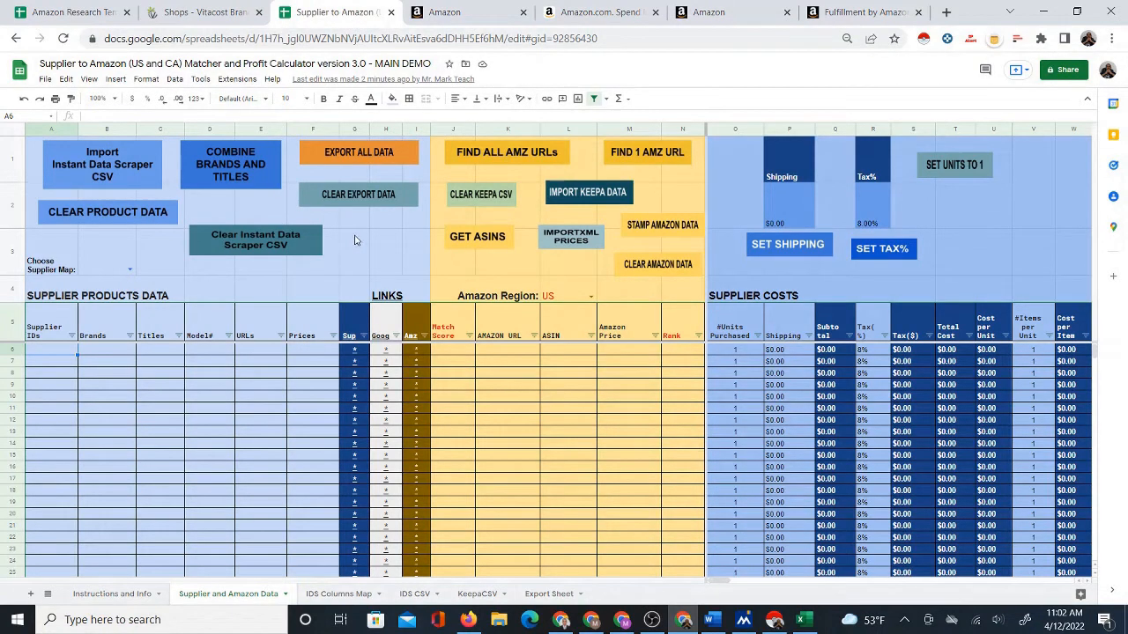
click(415, 595)
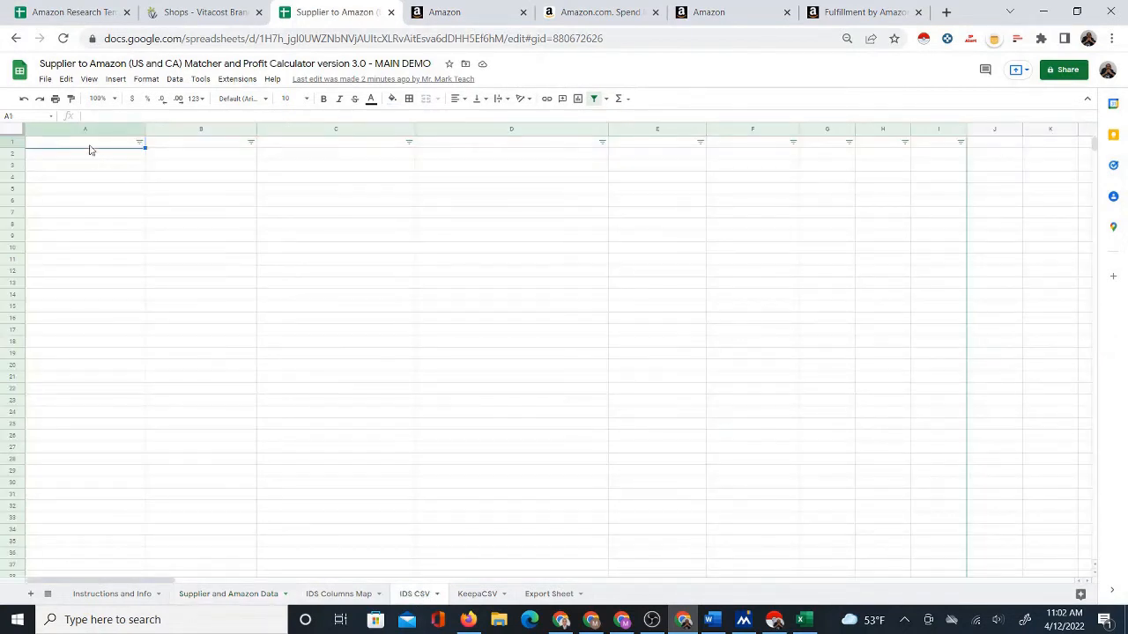
Upload vitacost (8).csv from the Downloads folder as the file to import into the spreadsheet
click(44, 81)
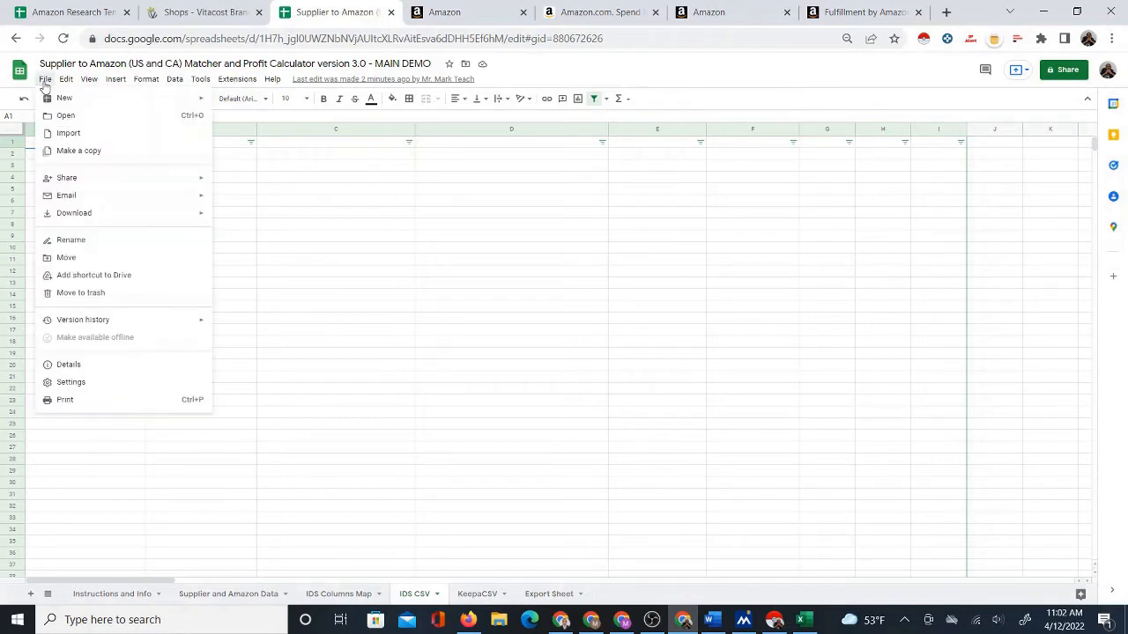
click(69, 132)
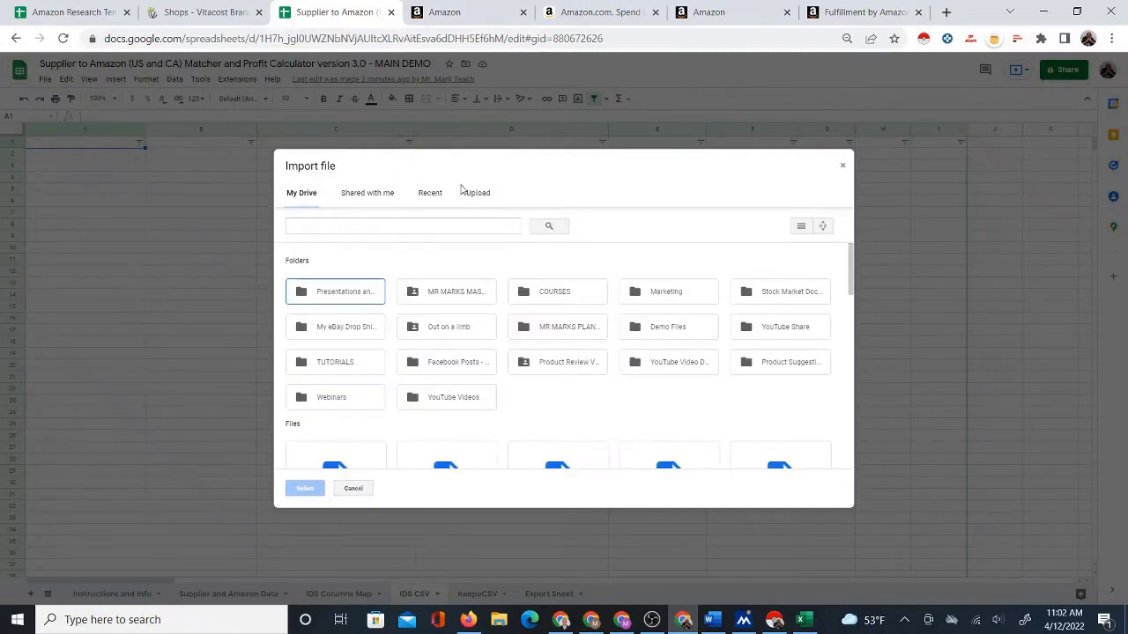
click(480, 195)
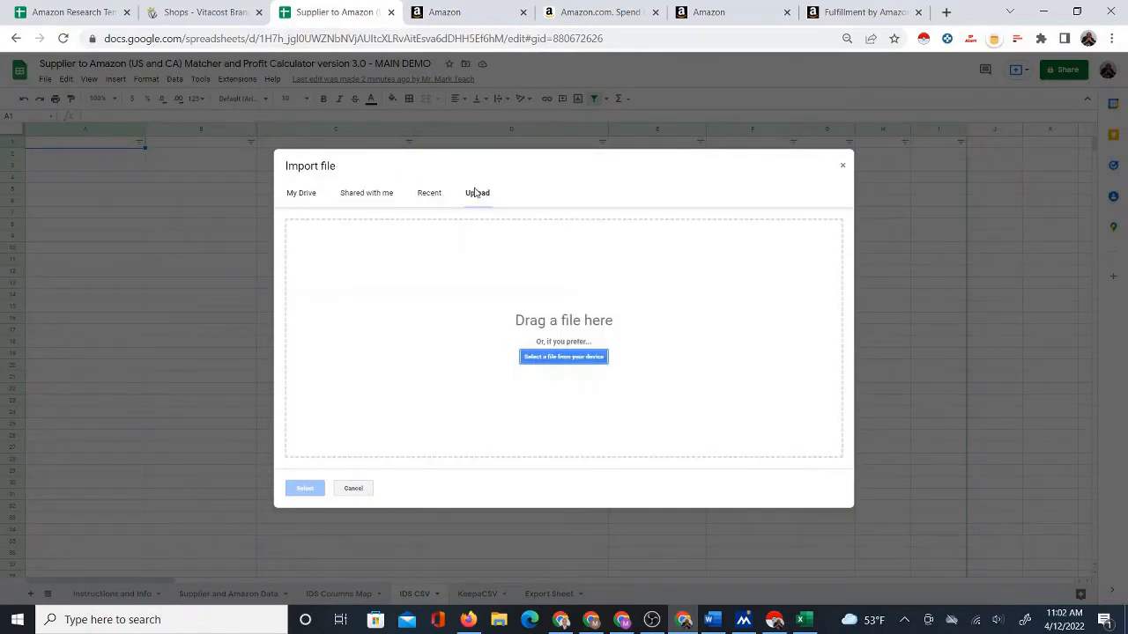
click(541, 361)
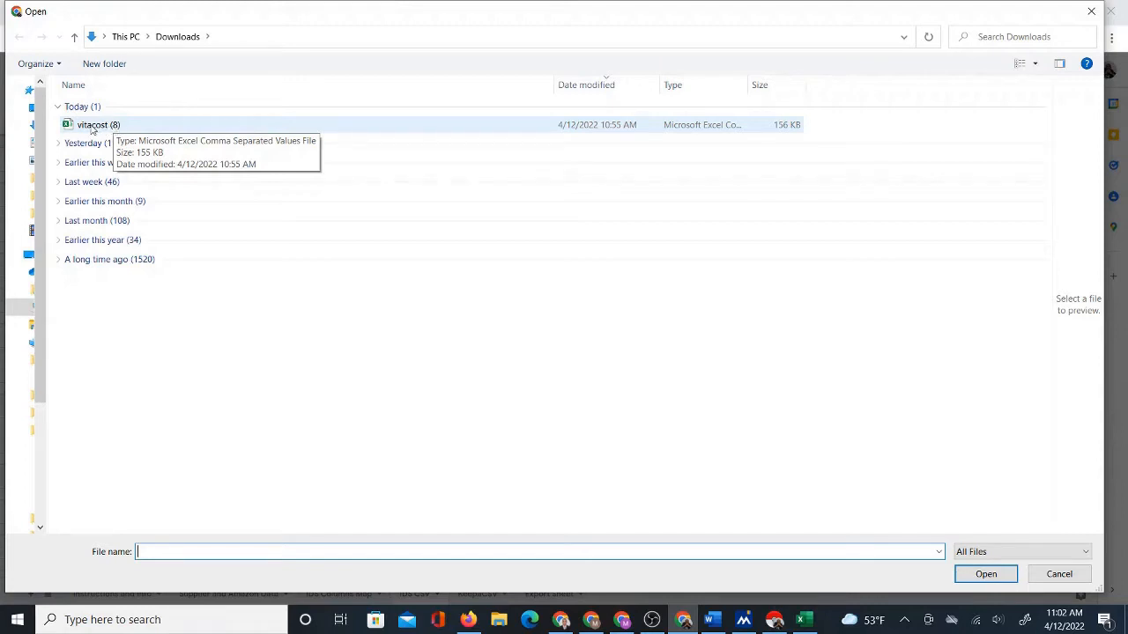
click(129, 132)
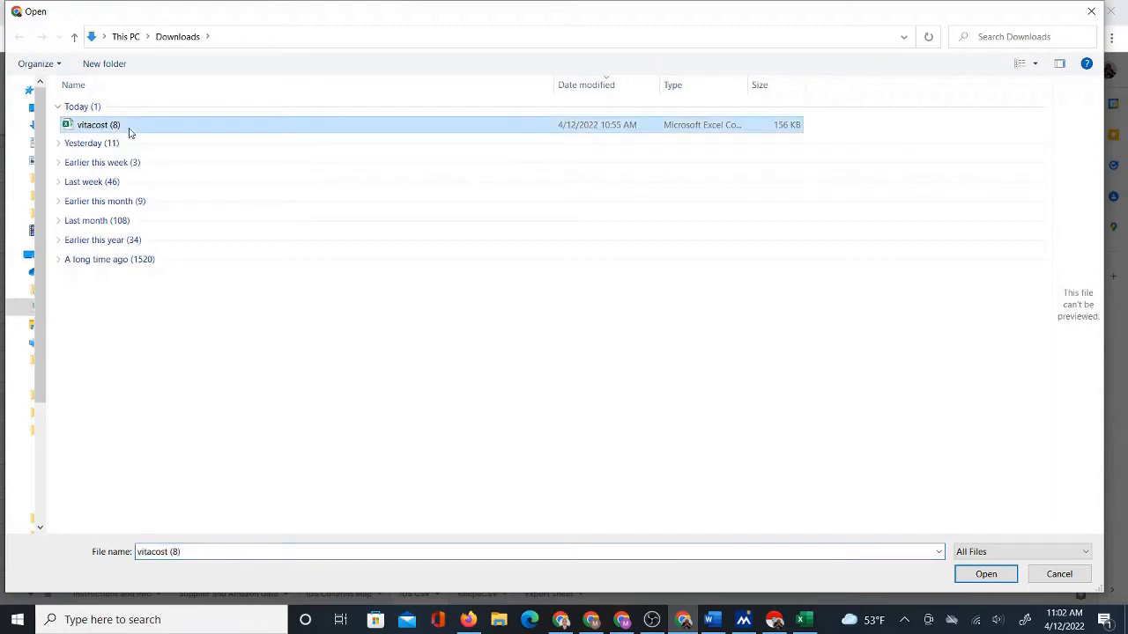
click(984, 574)
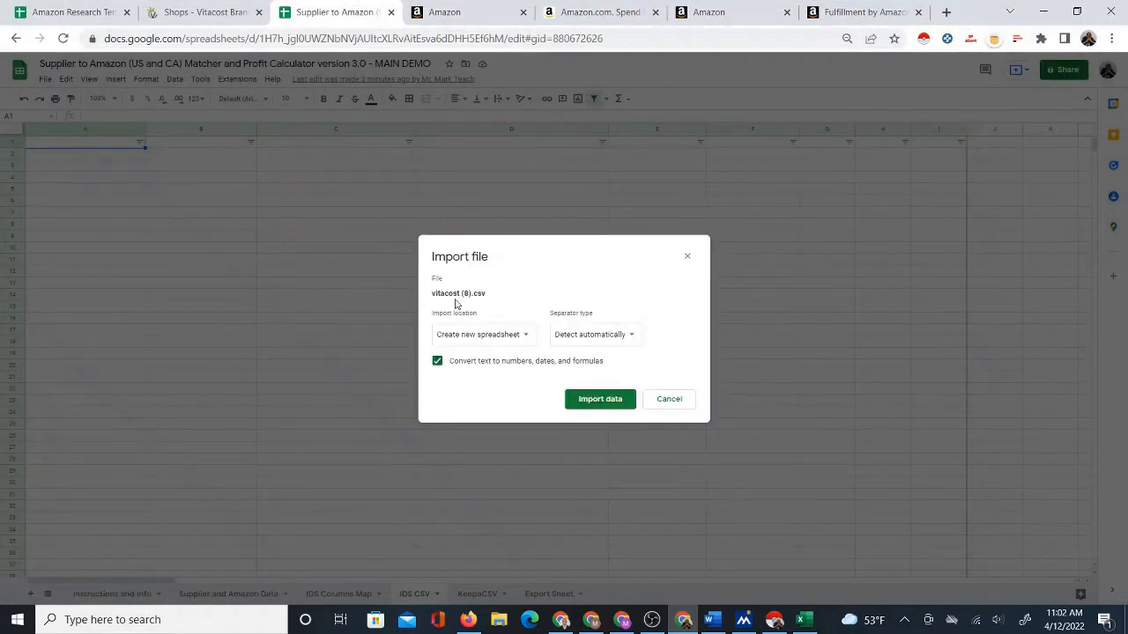
Import the CSV with the location set to Replace current sheet and separator detection left automatic
click(528, 342)
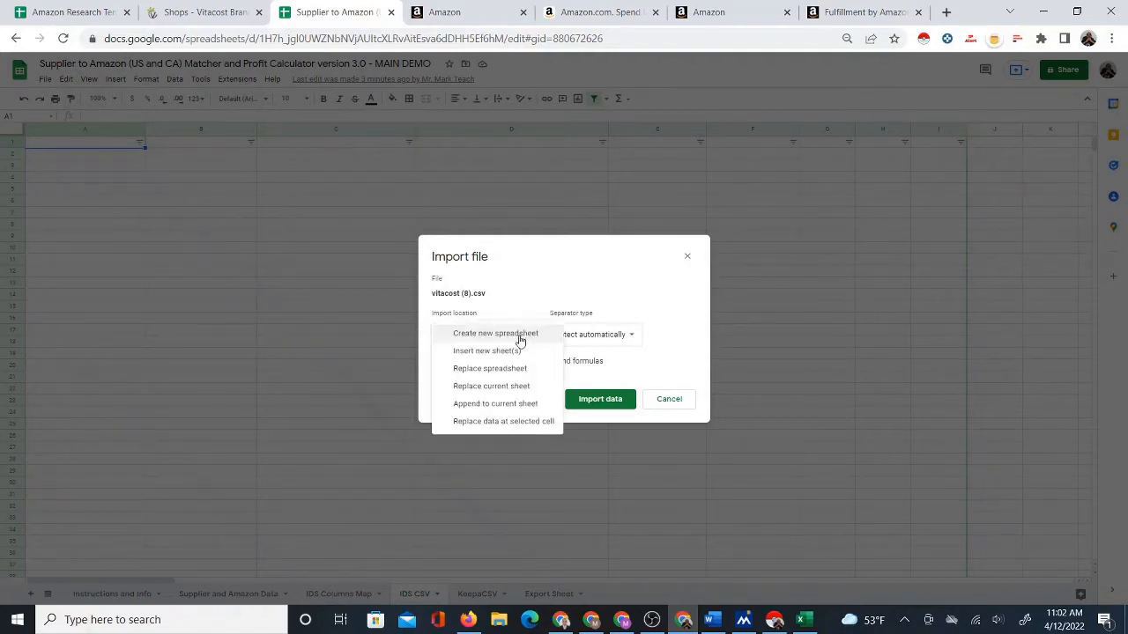
click(514, 389)
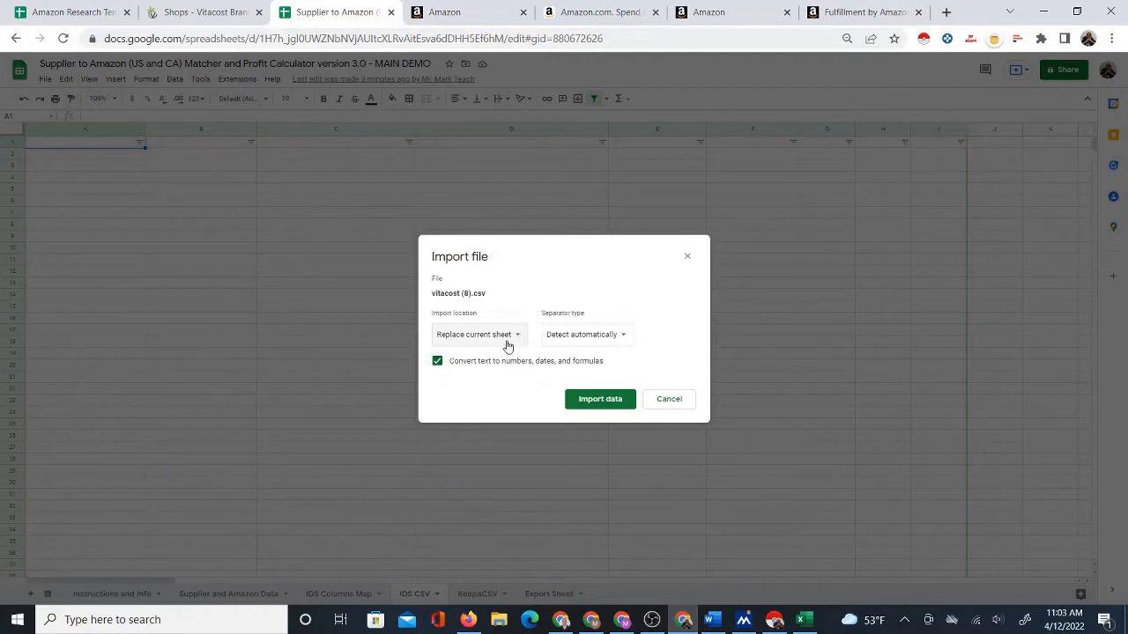
click(597, 402)
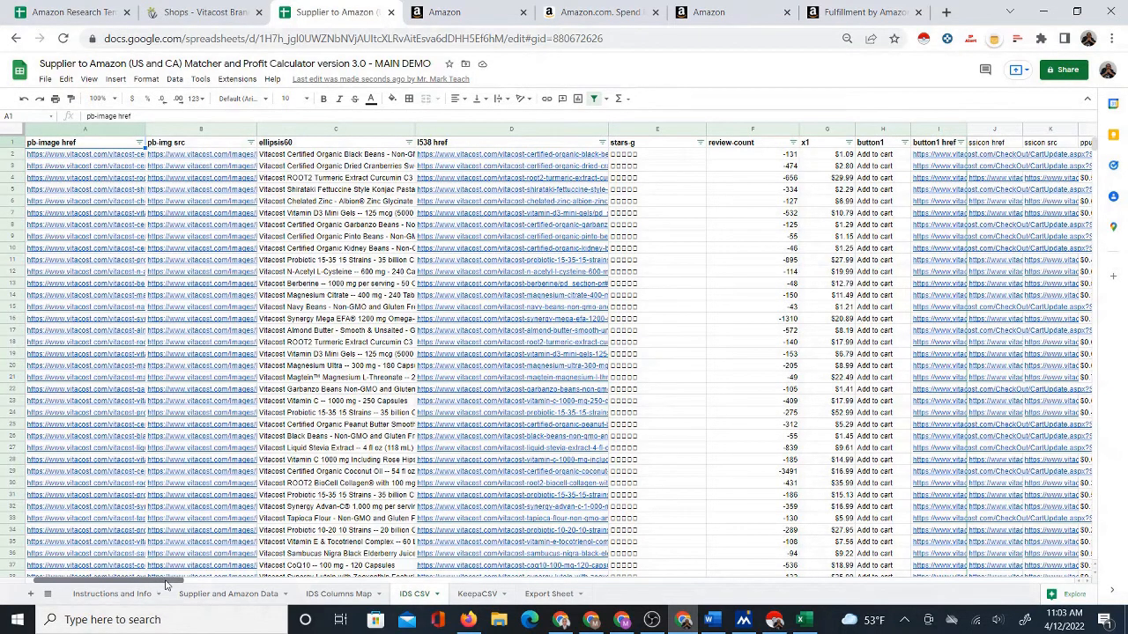
mouse_move(179, 582)
mouse_down()
mouse_move(251, 577)
mouse_move(163, 578)
mouse_up()
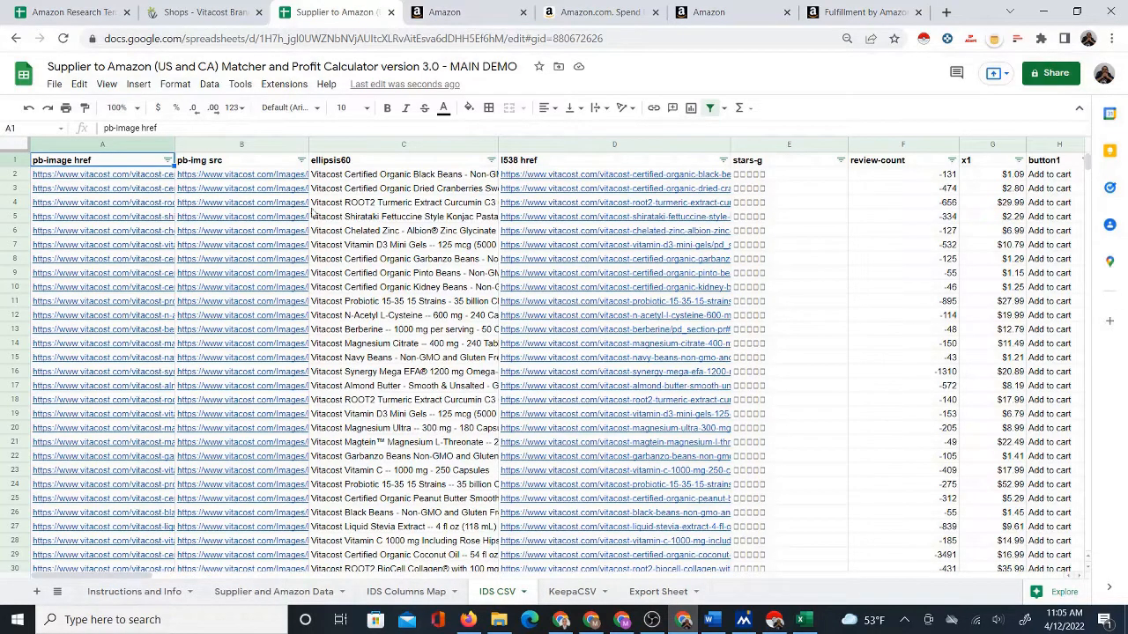
Look over the Vitacost listing page, the IDS Columns Map sheet and the Supplier and Amazon Data sheet
key(ctrl+shift+Tab)
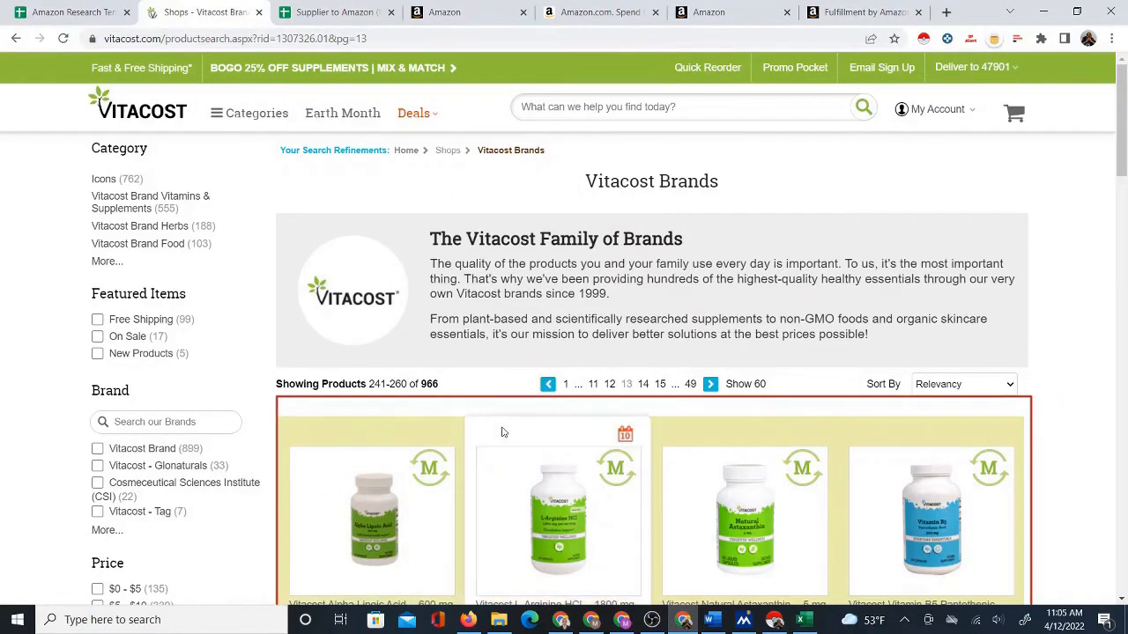
click(310, 11)
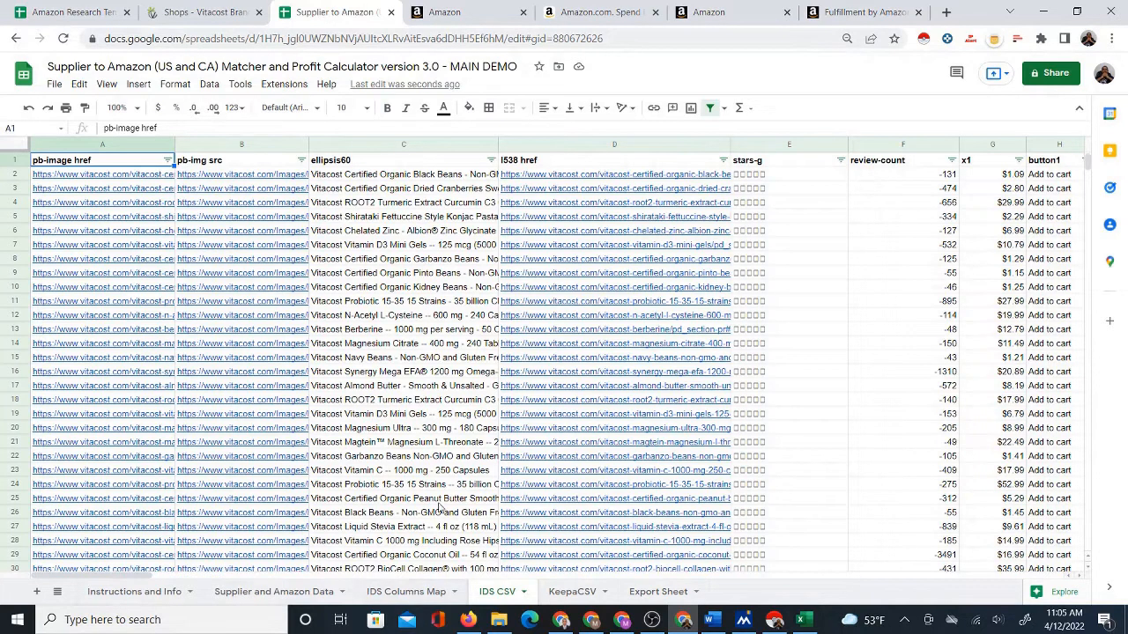
click(391, 592)
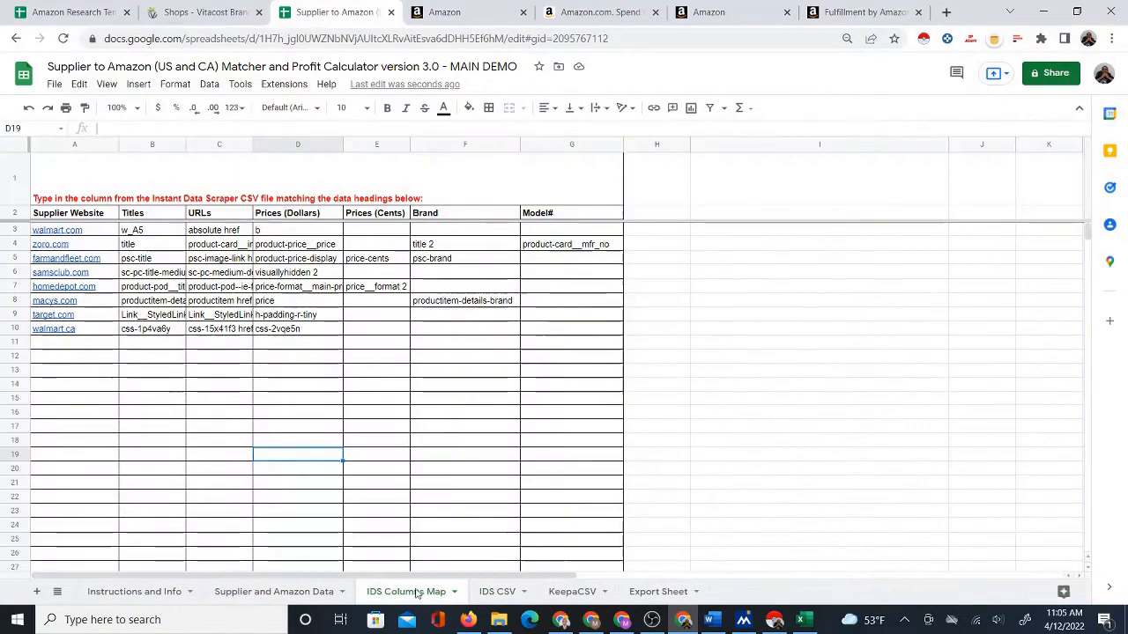
click(104, 339)
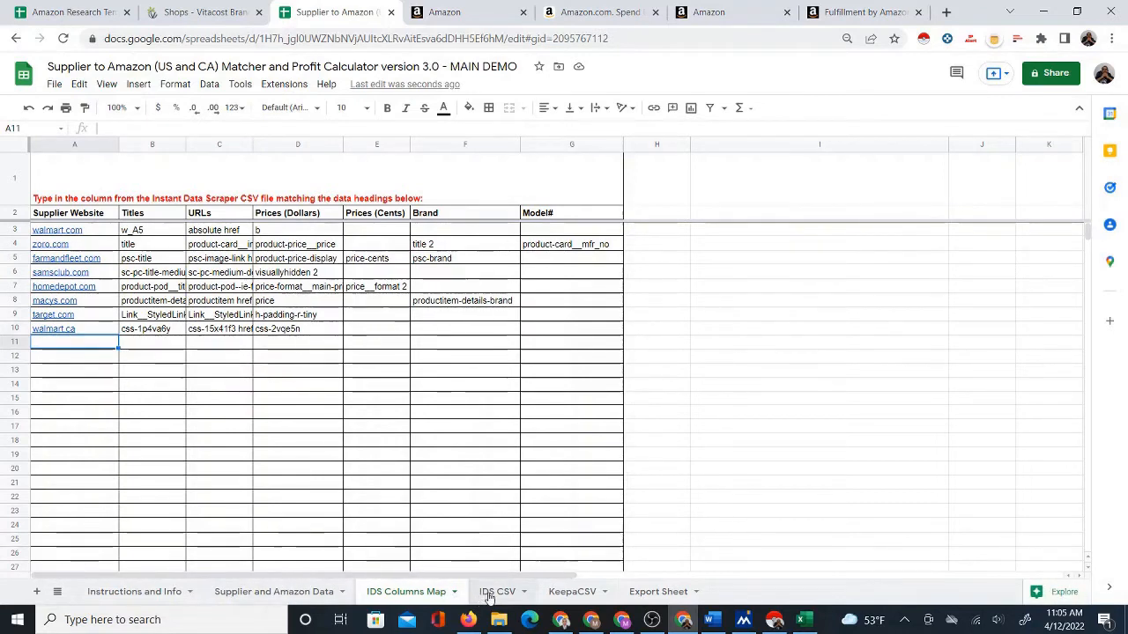
click(304, 592)
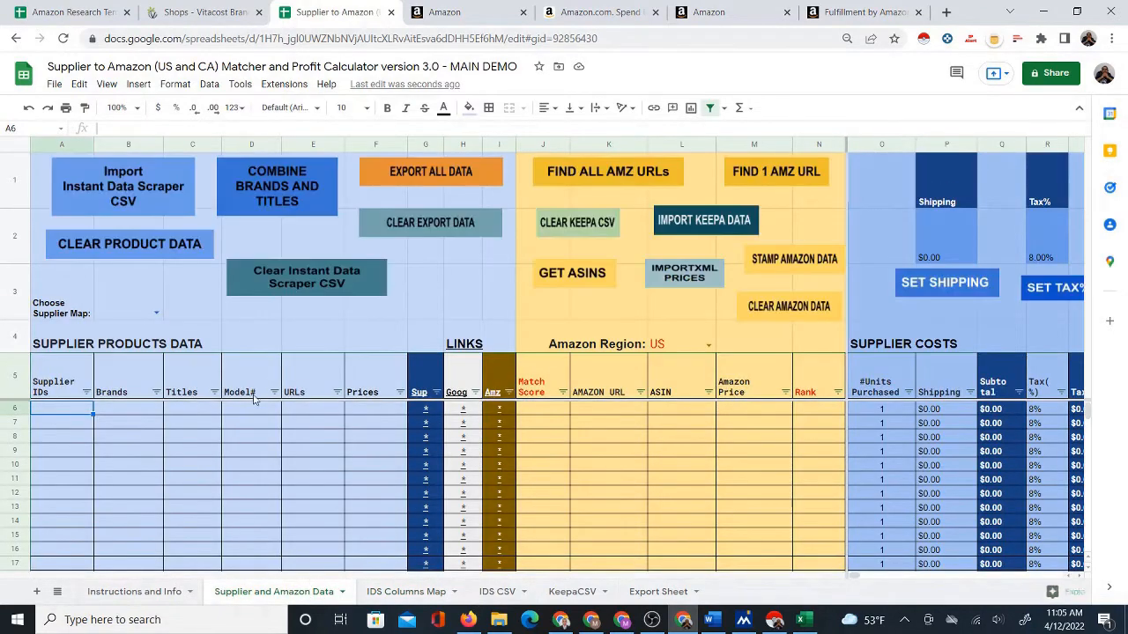
Examine the scraped column headings in row 1 of the IDS CSV sheet, including pb-image href, ellipsis60 and review-count
click(496, 591)
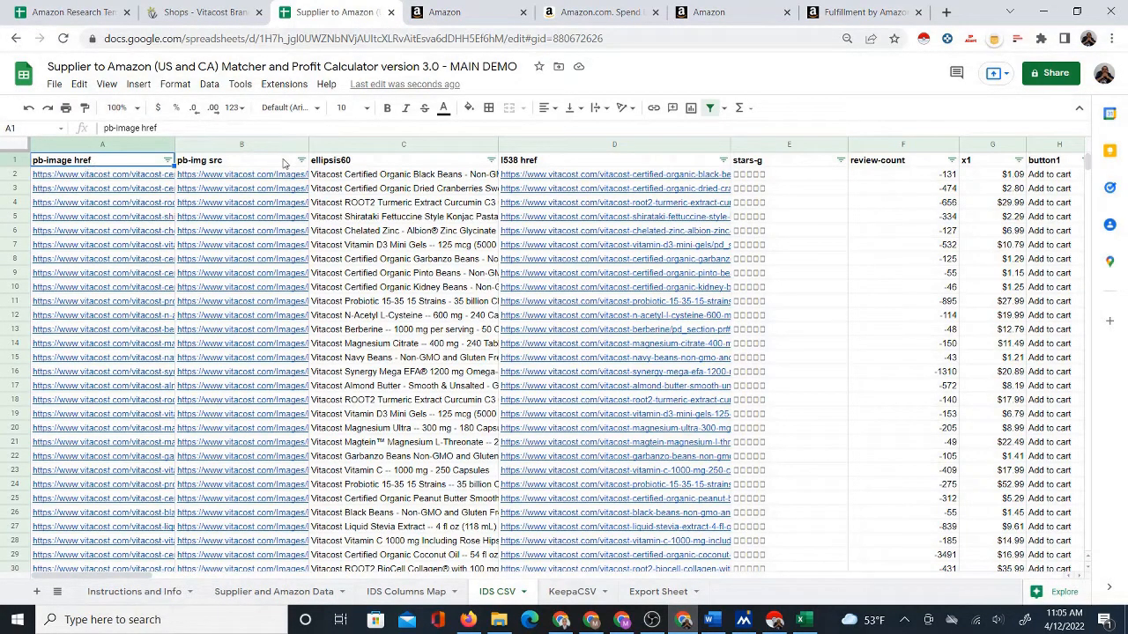
click(348, 161)
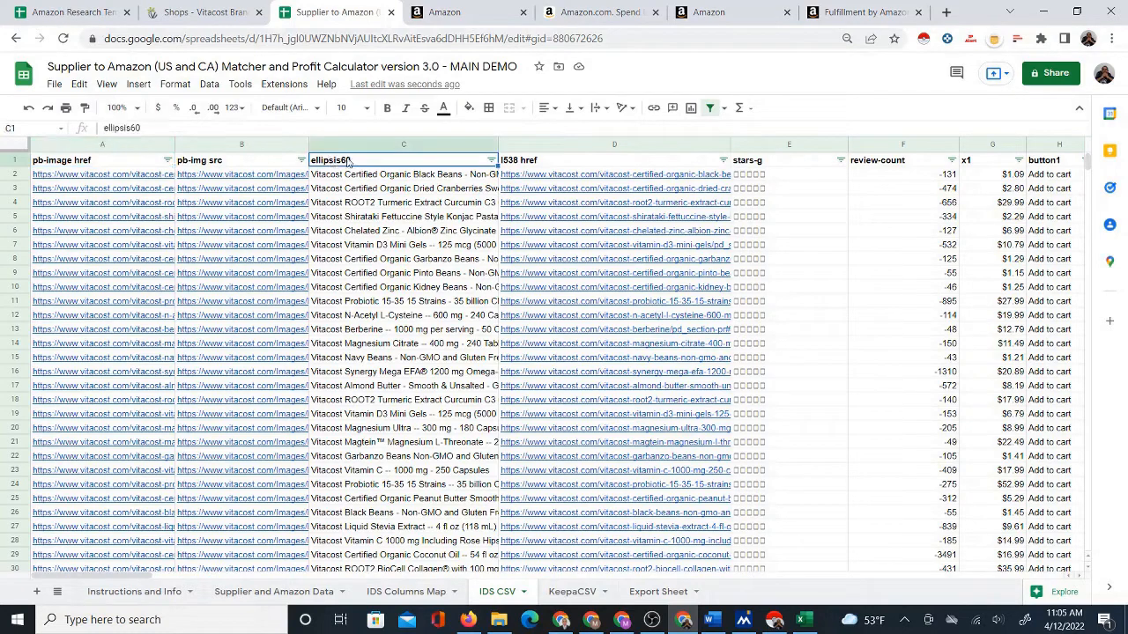
click(110, 164)
click(349, 165)
click(918, 161)
click(338, 166)
Examine the Brands, Titles, Model#, URLs and Prices headings on the Supplier and Amazon Data sheet
click(401, 593)
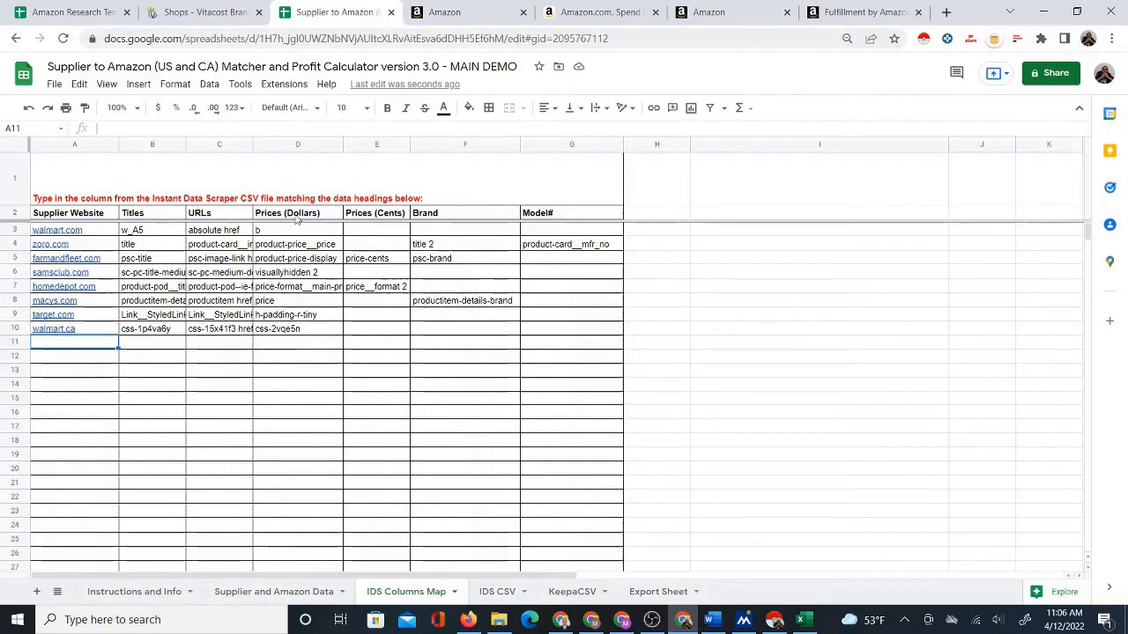
click(271, 594)
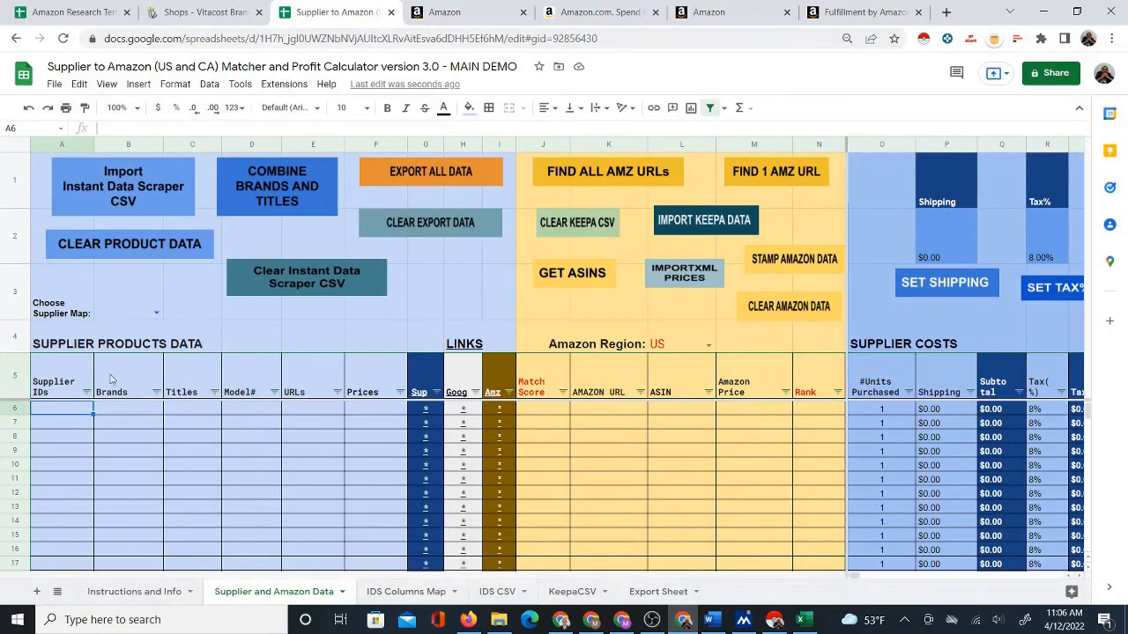
click(183, 384)
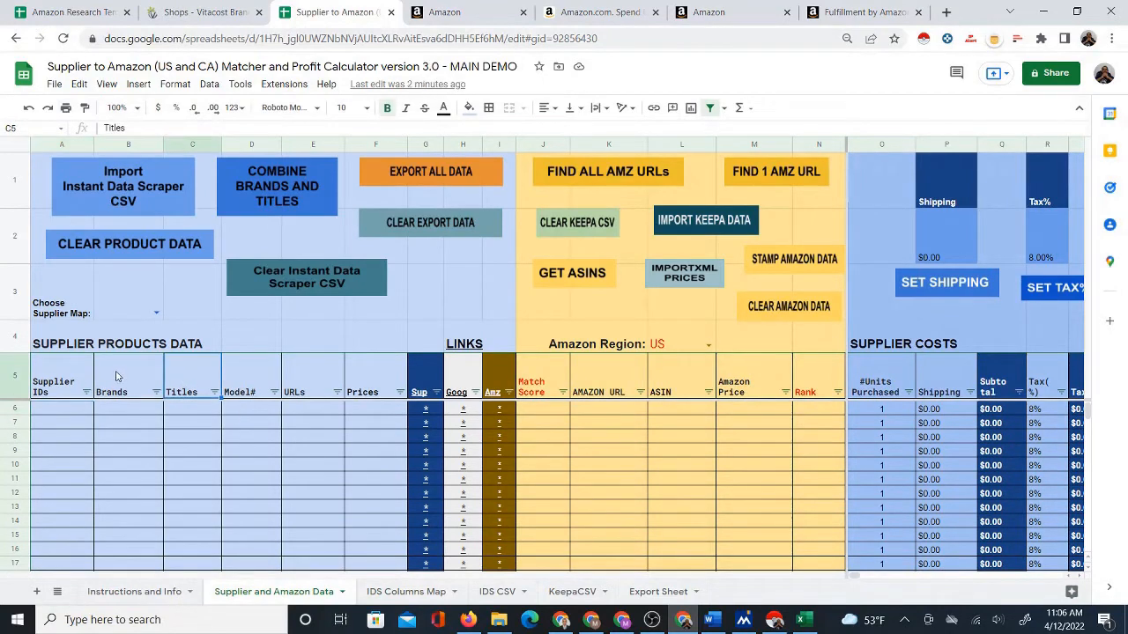
click(115, 375)
click(196, 378)
click(244, 378)
click(306, 373)
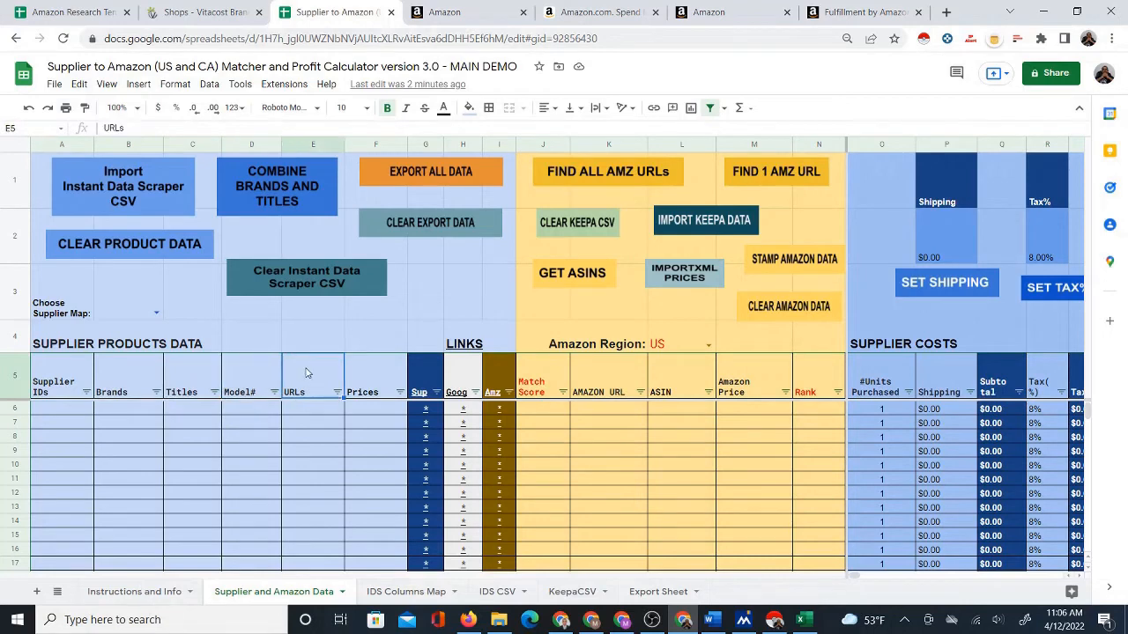
click(366, 388)
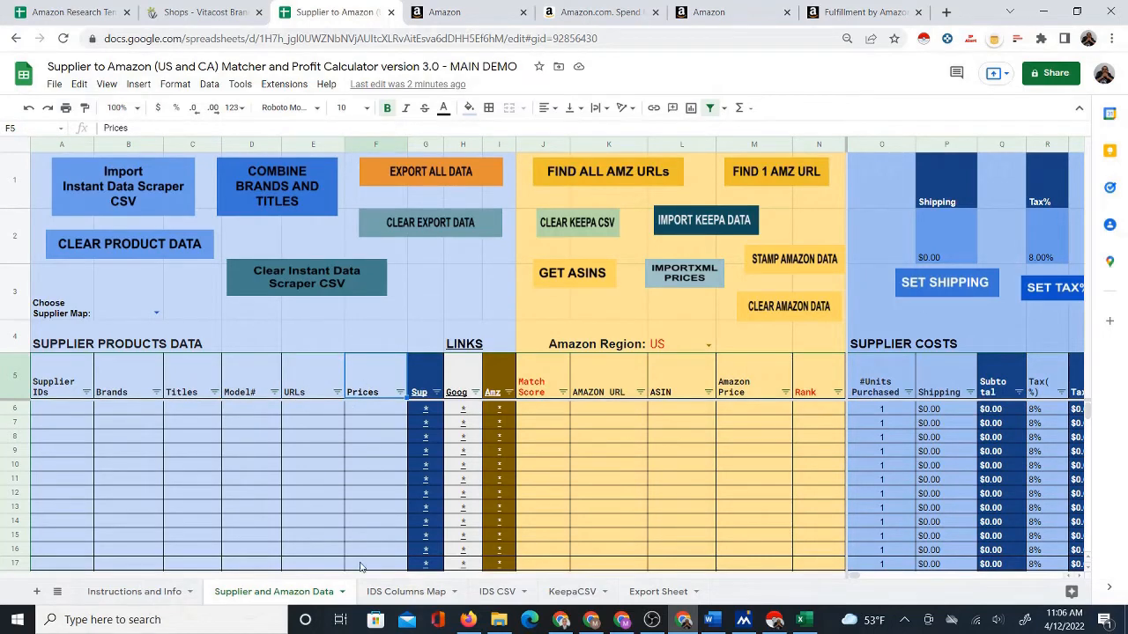
Review the Titles, URLs and Prices (Dollars) headings on IDS Columns Map and how existing suppliers such as walmart.com are mapped
click(392, 594)
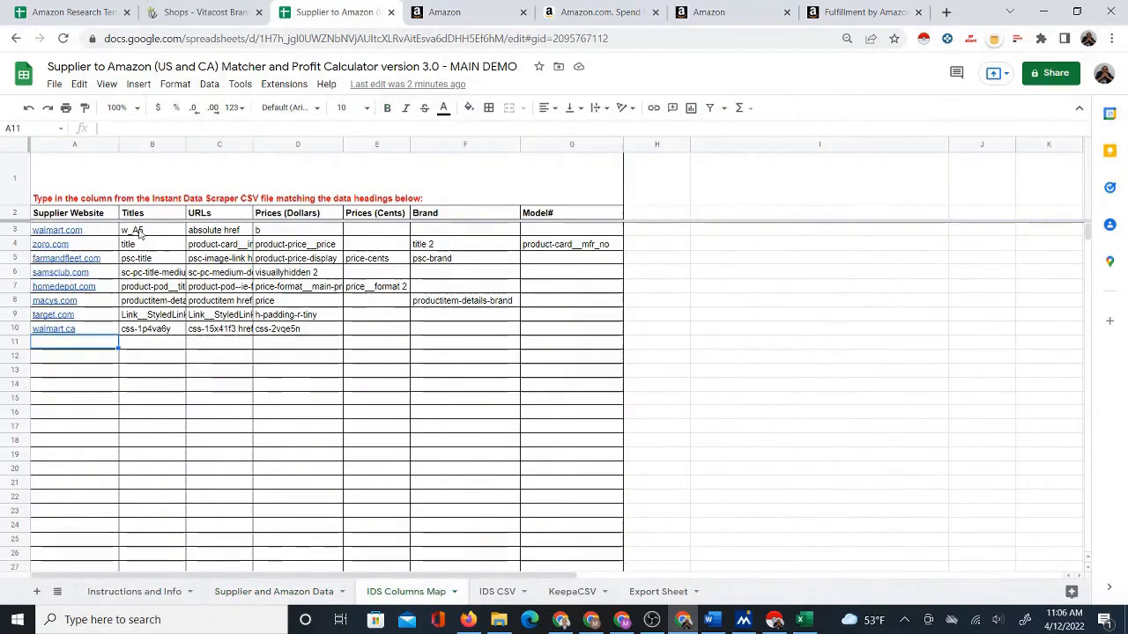
click(146, 216)
click(227, 214)
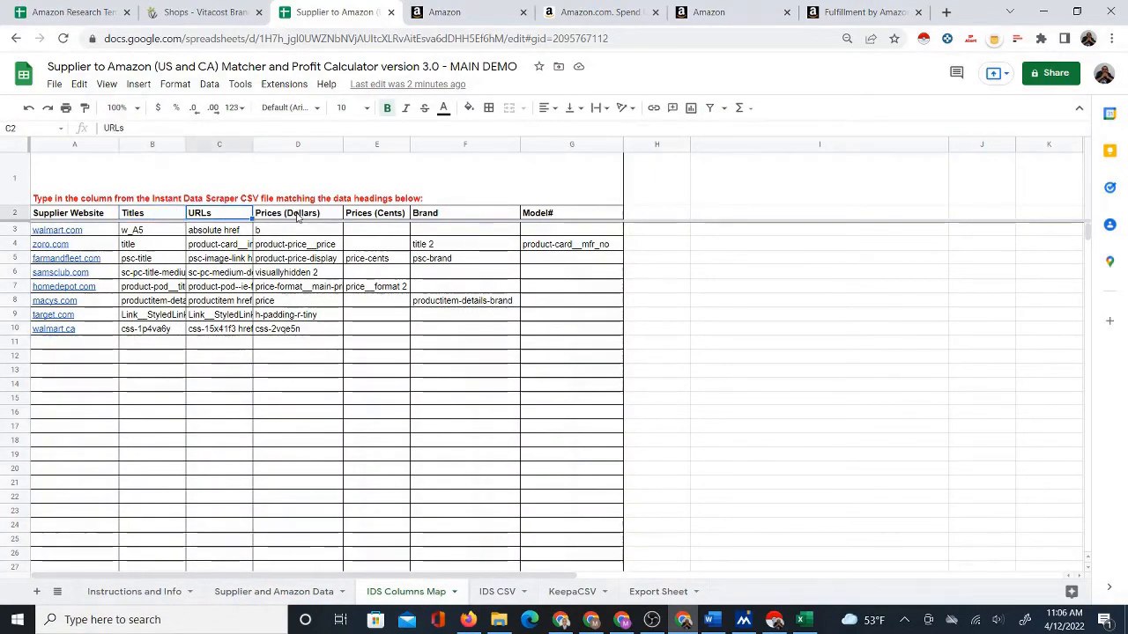
click(297, 217)
drag(156, 217, 273, 218)
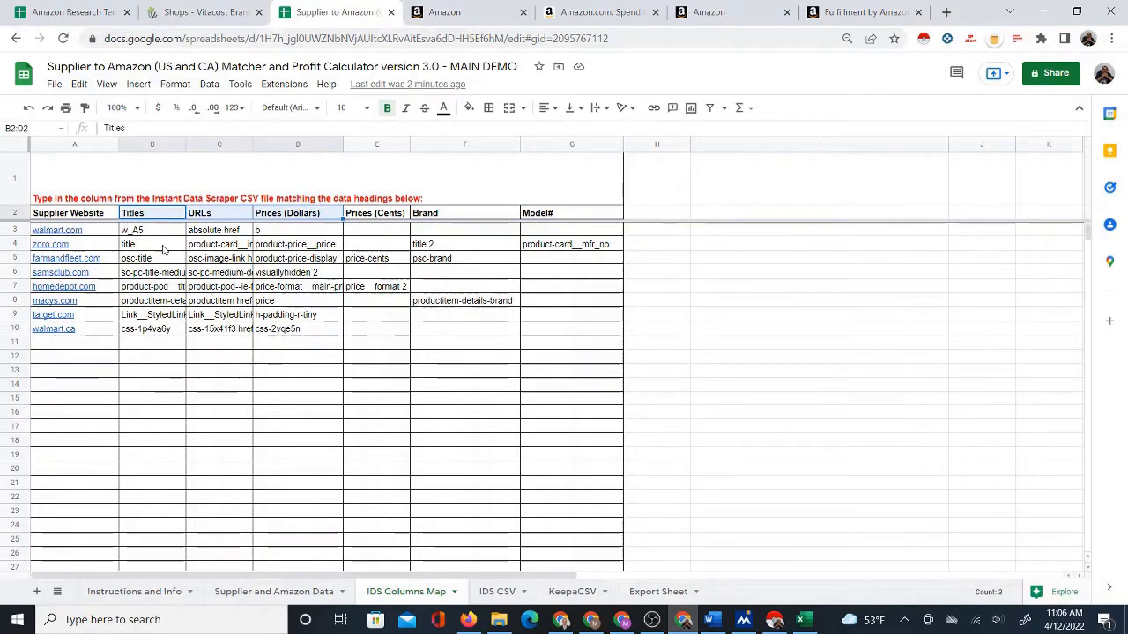
mouse_move(107, 234)
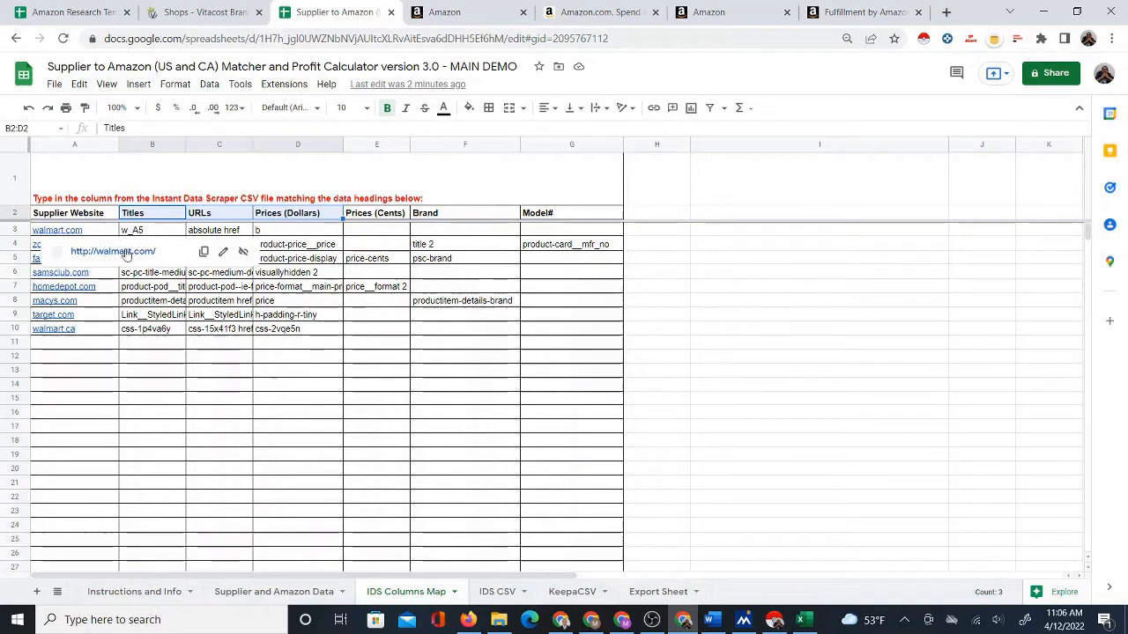
click(150, 234)
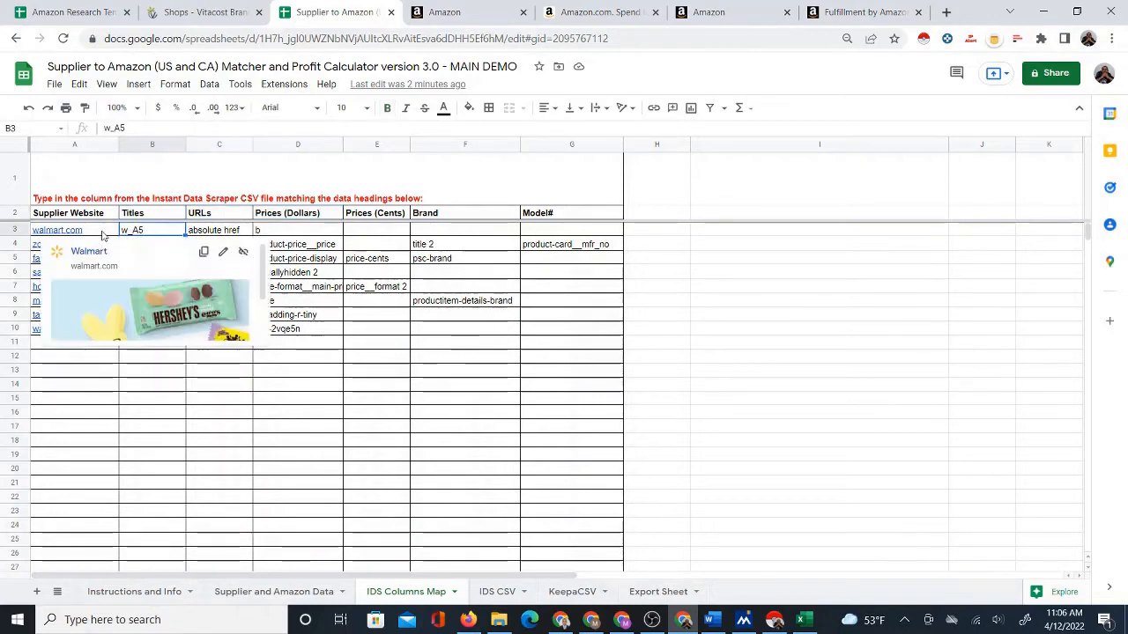
key(Right)
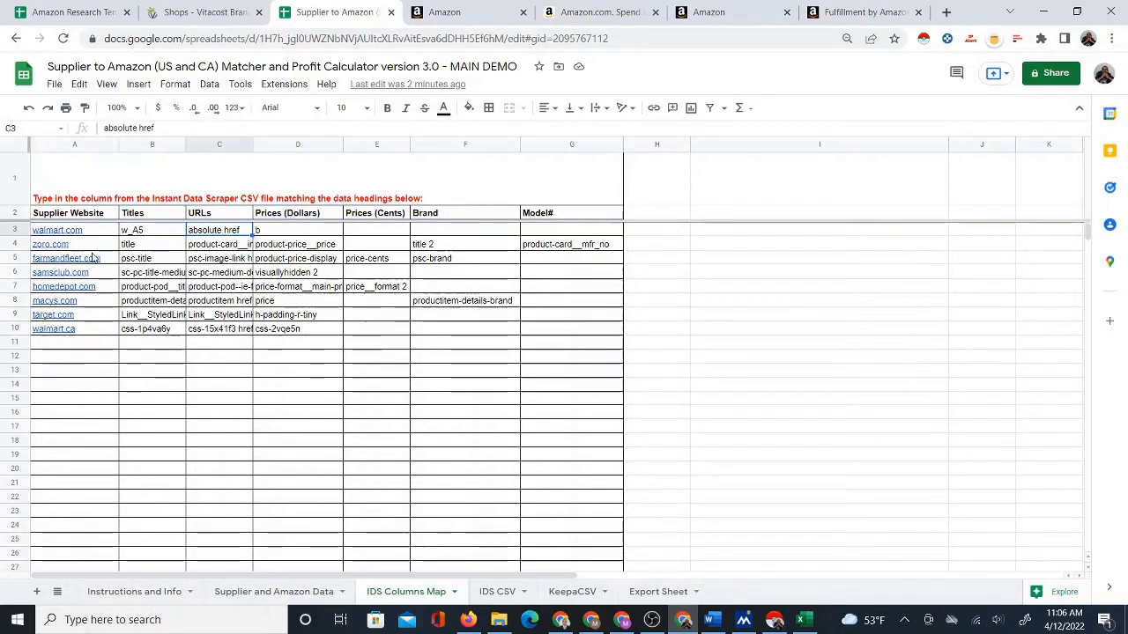
mouse_move(93, 256)
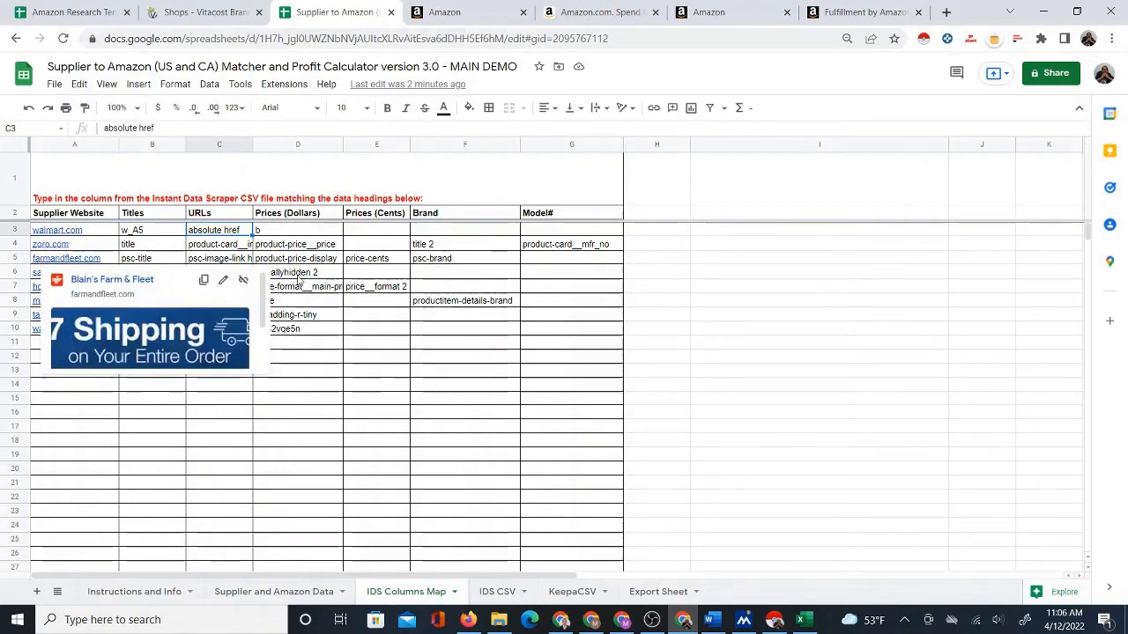
click(317, 272)
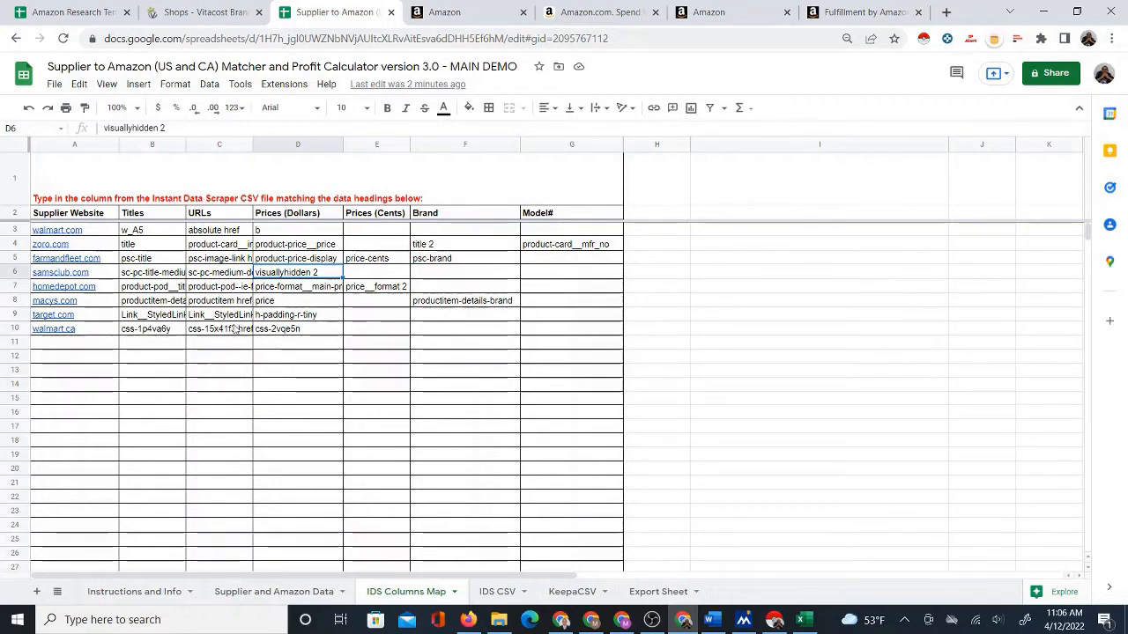
Add vitacost.com as a new supplier website in cell A11 of the IDS Columns Map
click(85, 344)
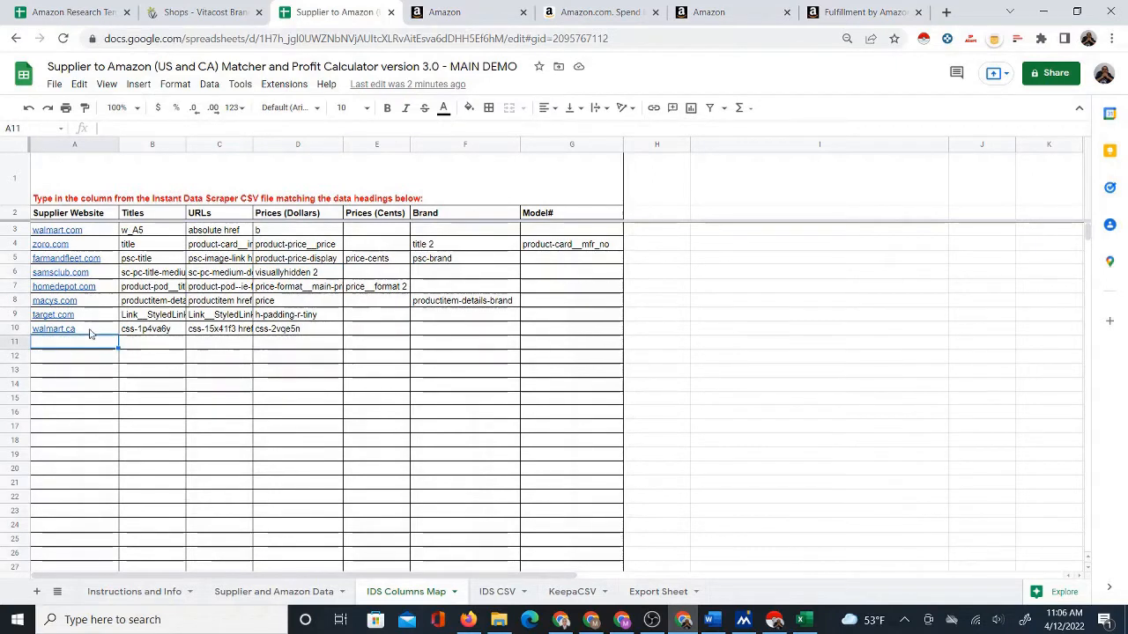
text(vit)
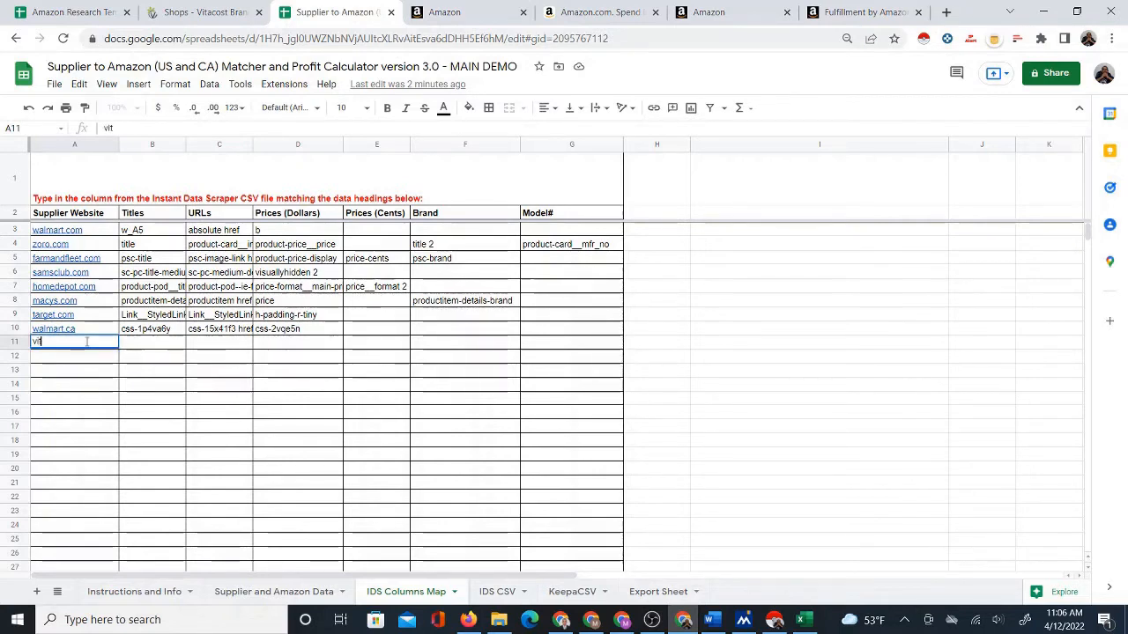
text(acost.c)
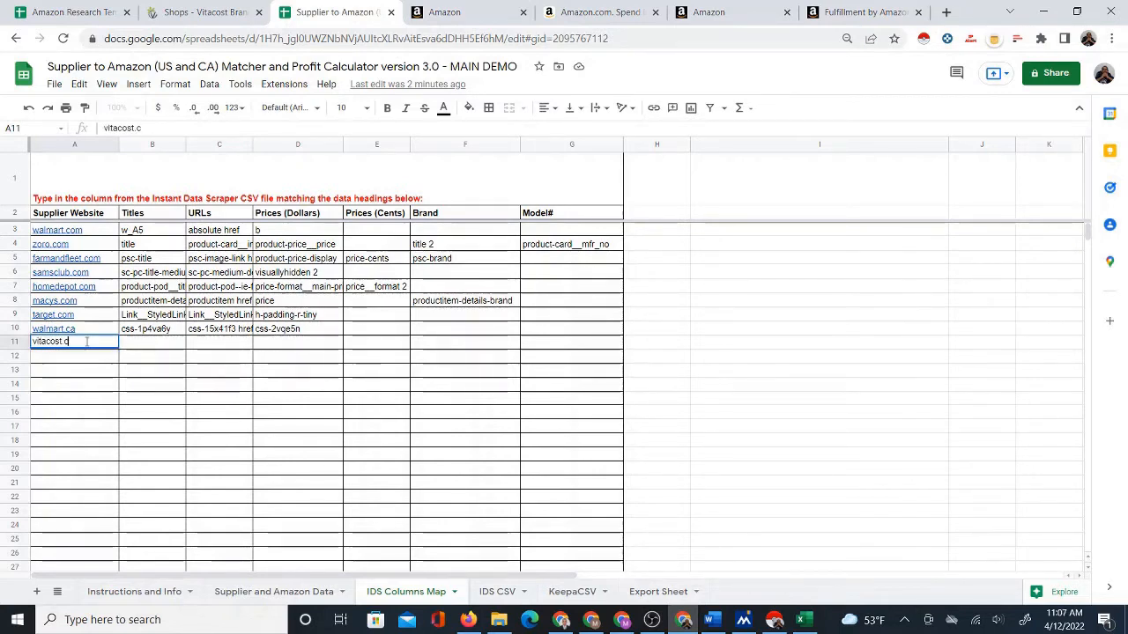
text(om)
key(Tab)
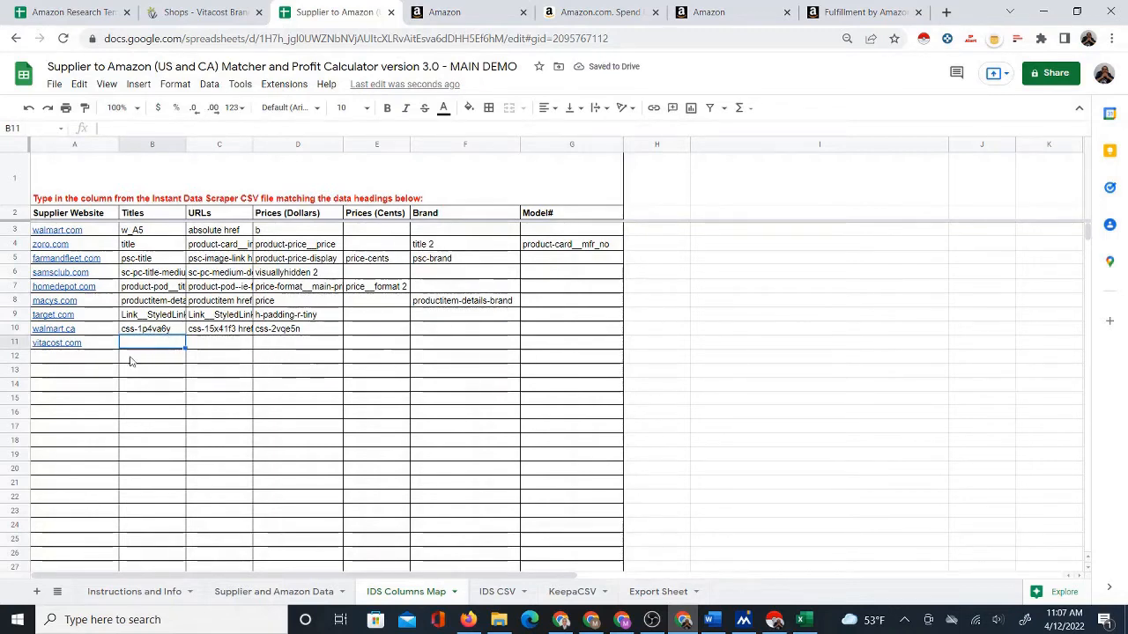
Copy the ellipsis60 heading from the IDS CSV sheet into vitacost.com's Titles cell B11 on IDS Columns Map
click(489, 592)
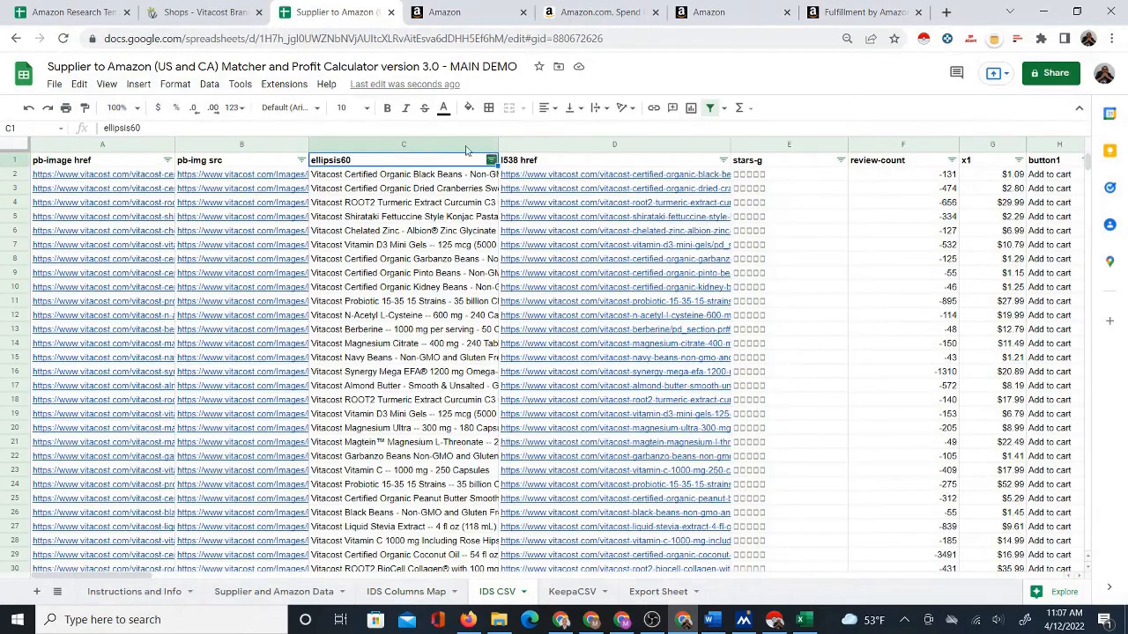
click(106, 164)
click(387, 163)
right_click(349, 164)
click(384, 194)
click(426, 595)
right_click(159, 343)
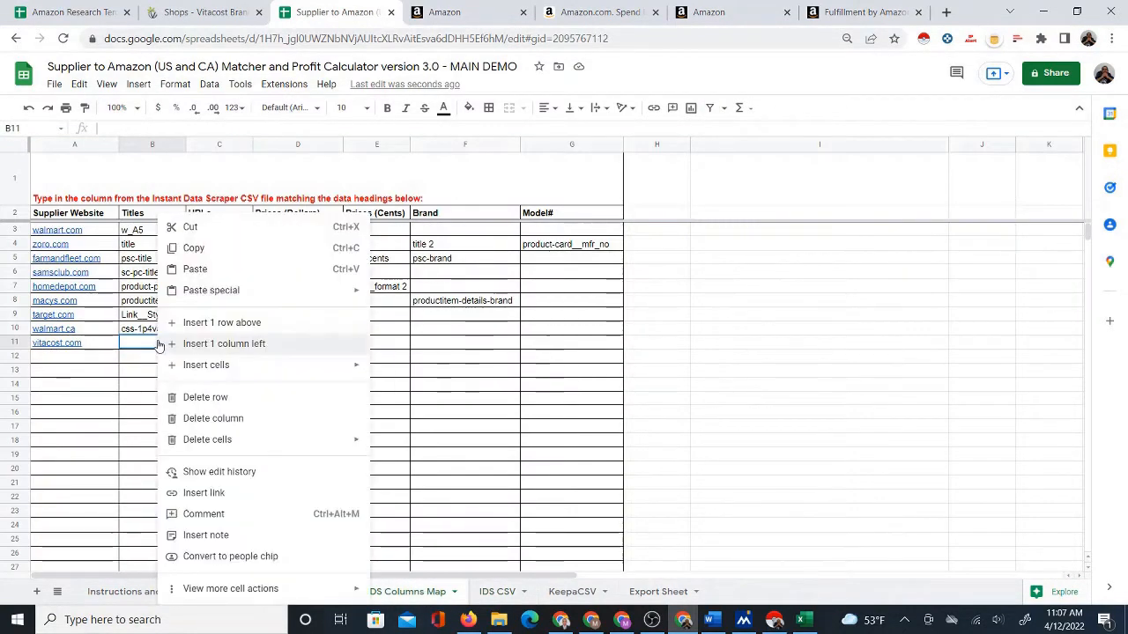
click(196, 273)
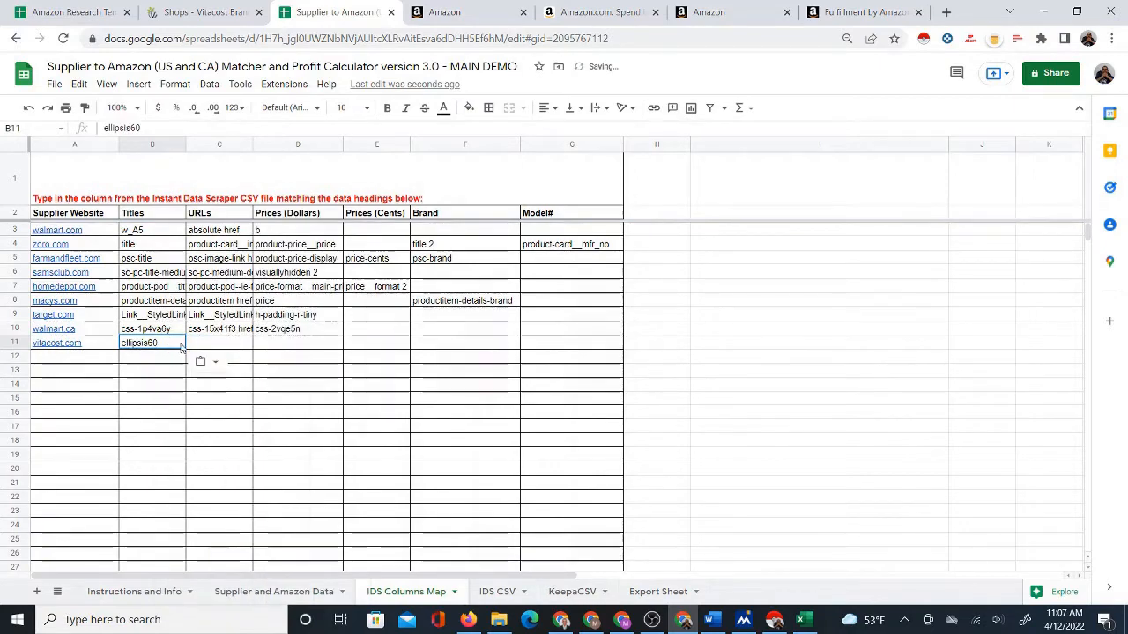
Copy the pb-image href heading from IDS CSV into vitacost.com's URLs cell C11 on IDS Columns Map
click(208, 346)
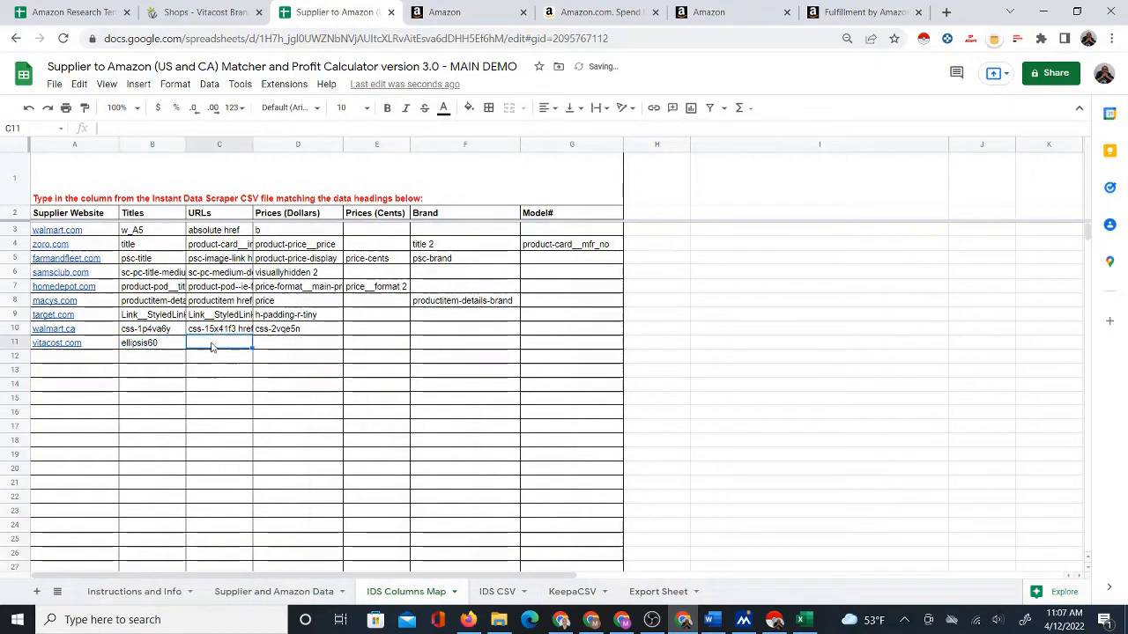
click(496, 592)
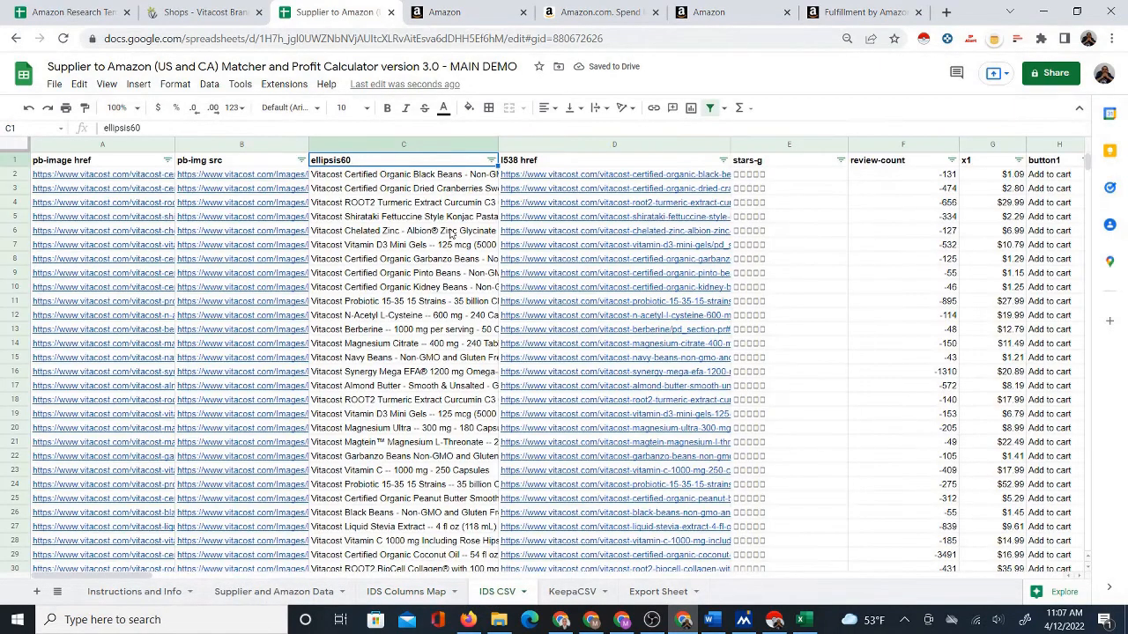
click(101, 163)
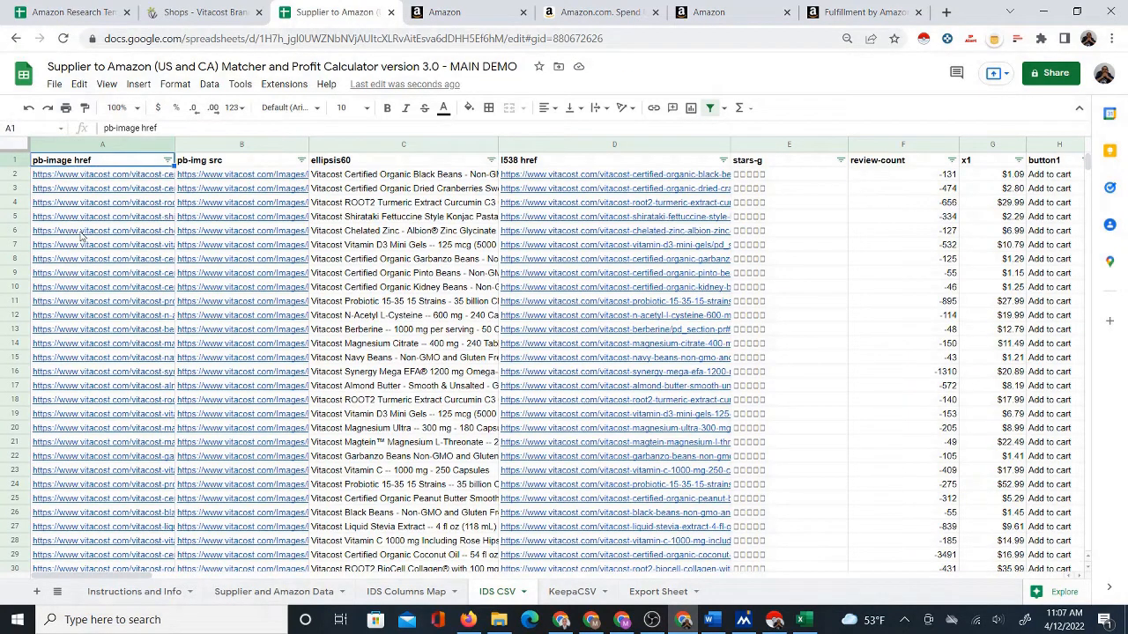
right_click(72, 163)
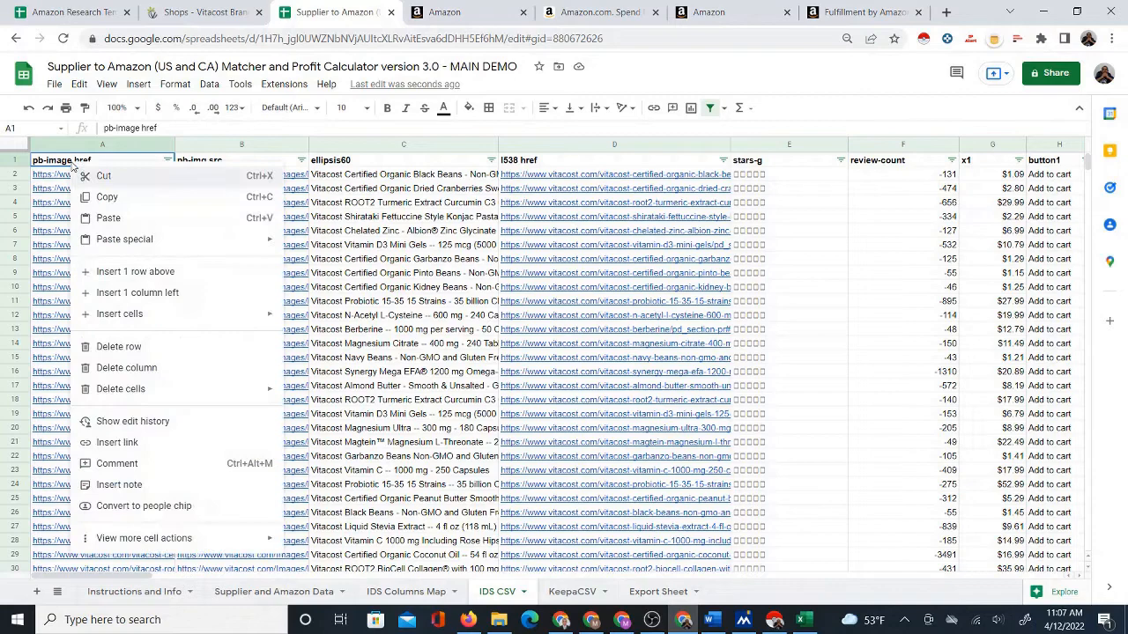
click(125, 198)
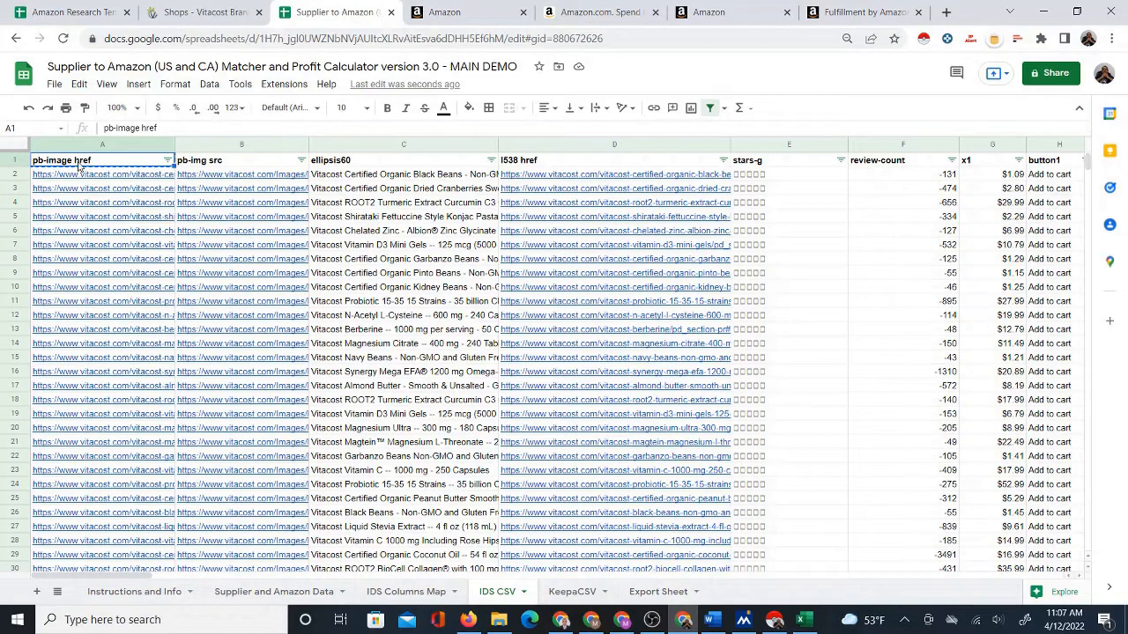
click(408, 592)
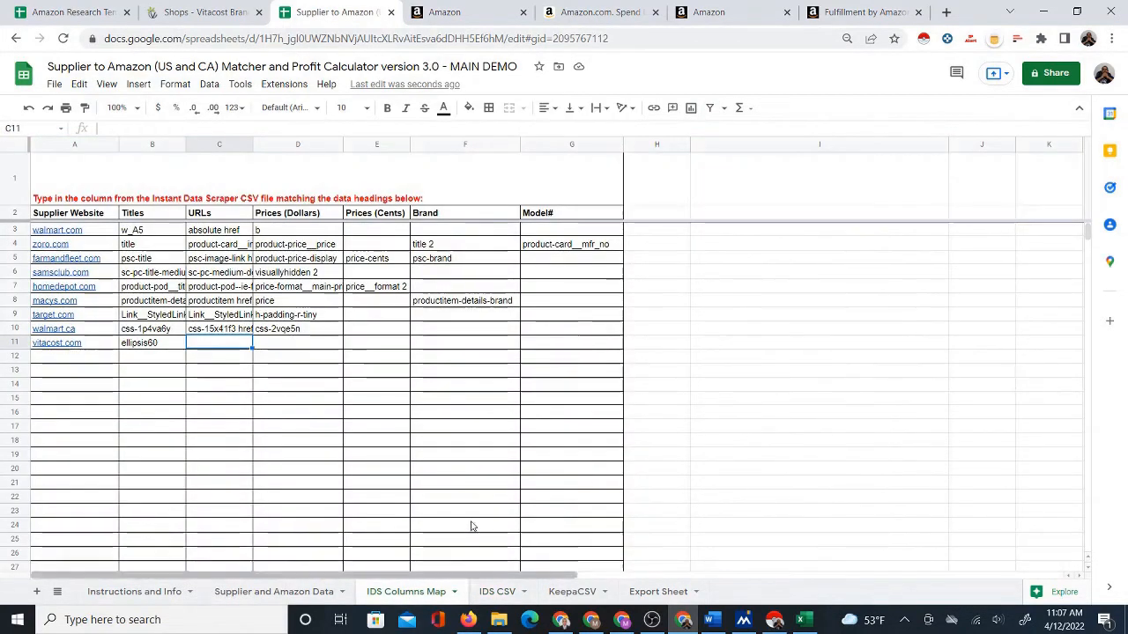
right_click(230, 344)
click(288, 273)
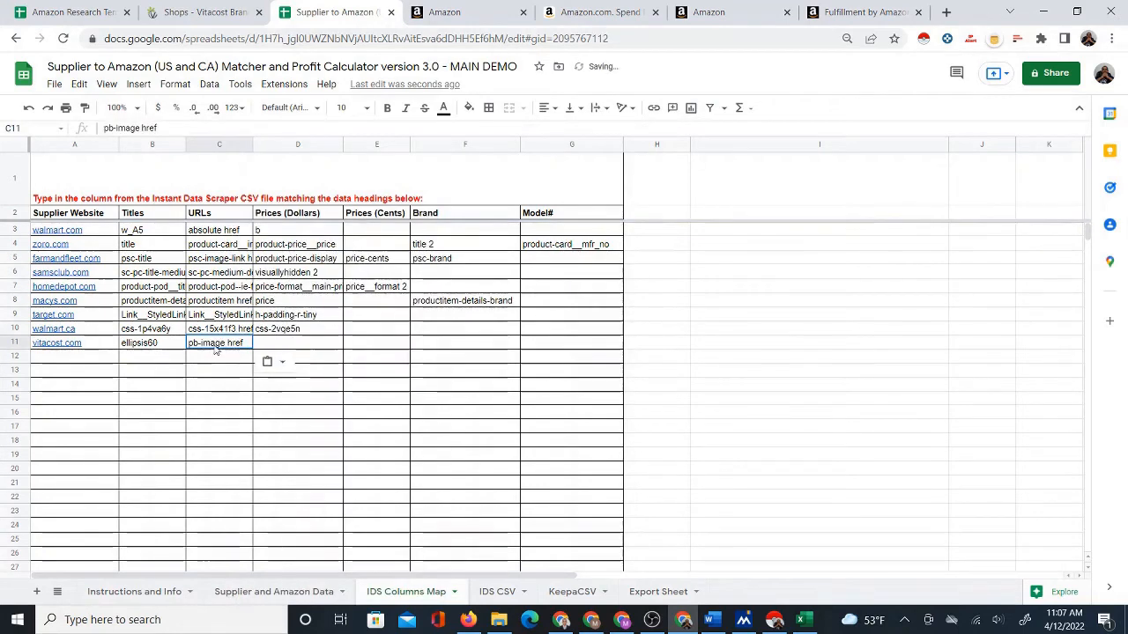
Copy the x1 price heading from IDS CSV into vitacost.com's Prices (Dollars) cell D11 on IDS Columns Map
click(282, 345)
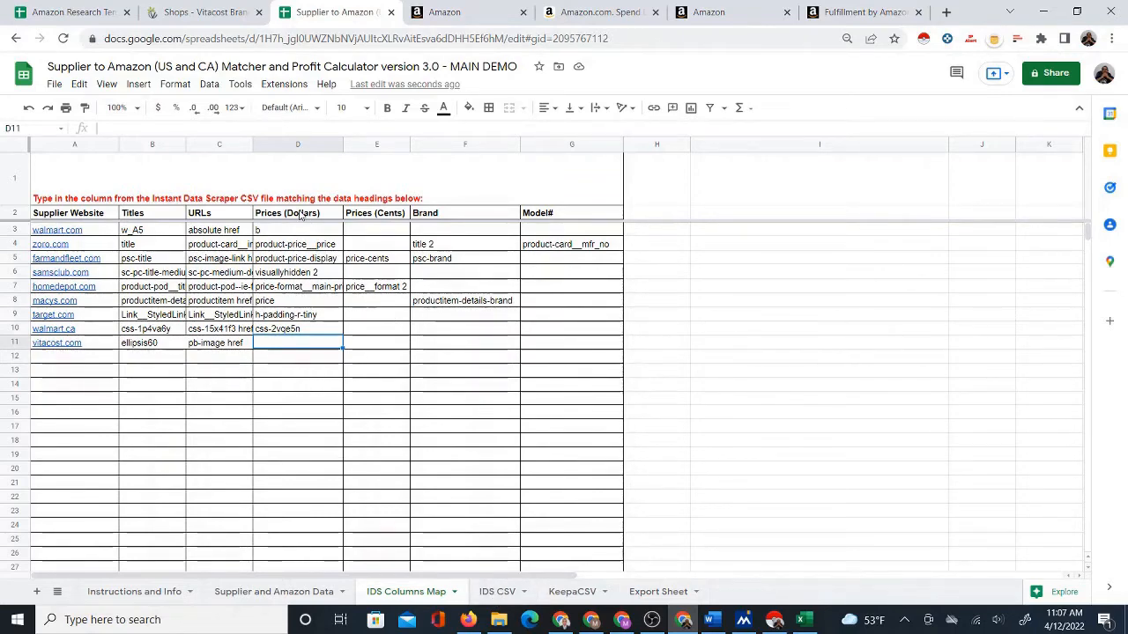
click(495, 596)
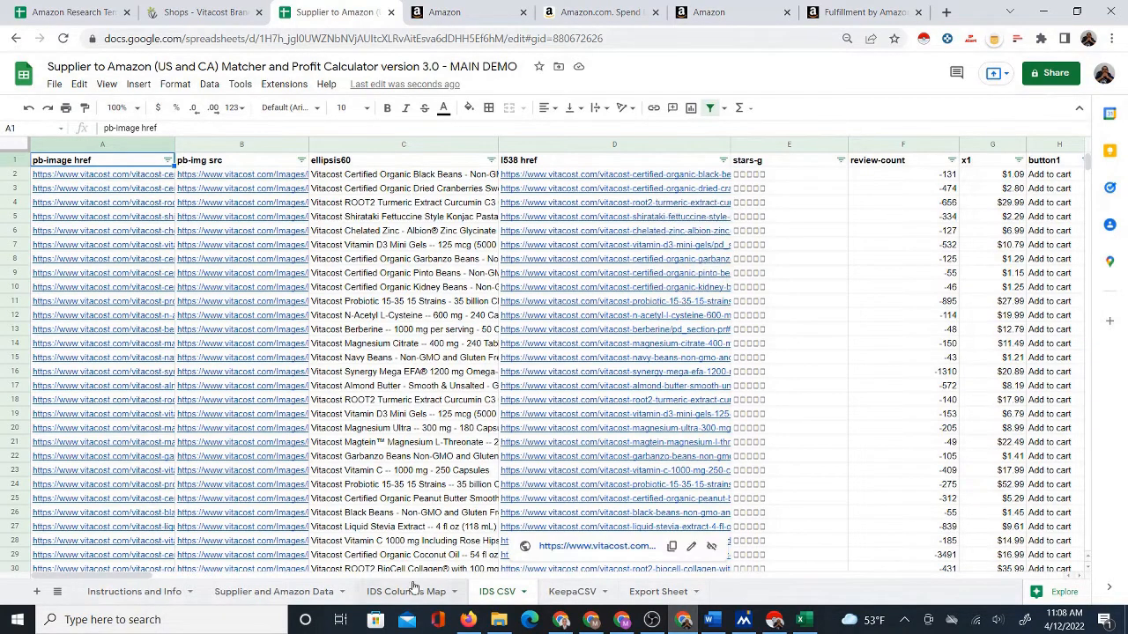
drag(146, 578, 203, 573)
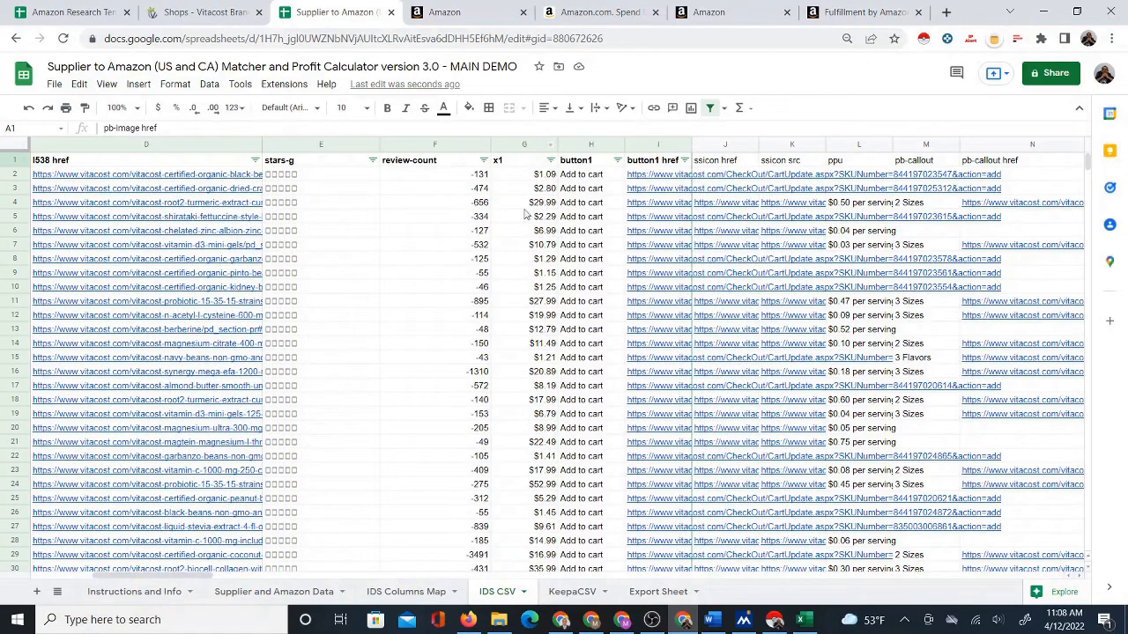
click(529, 166)
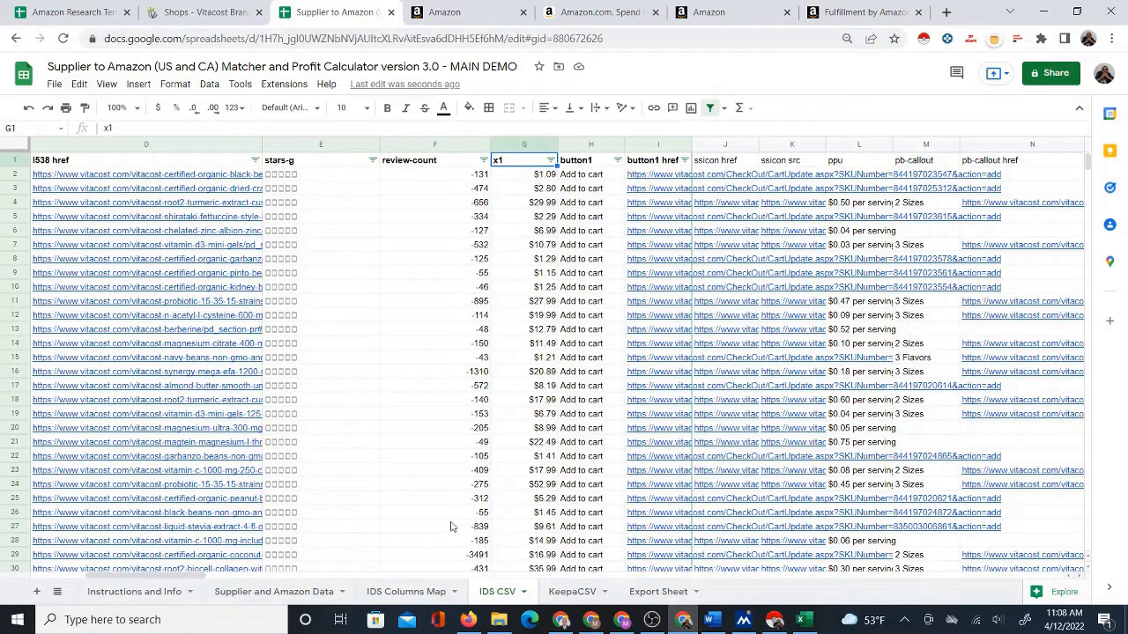
click(407, 593)
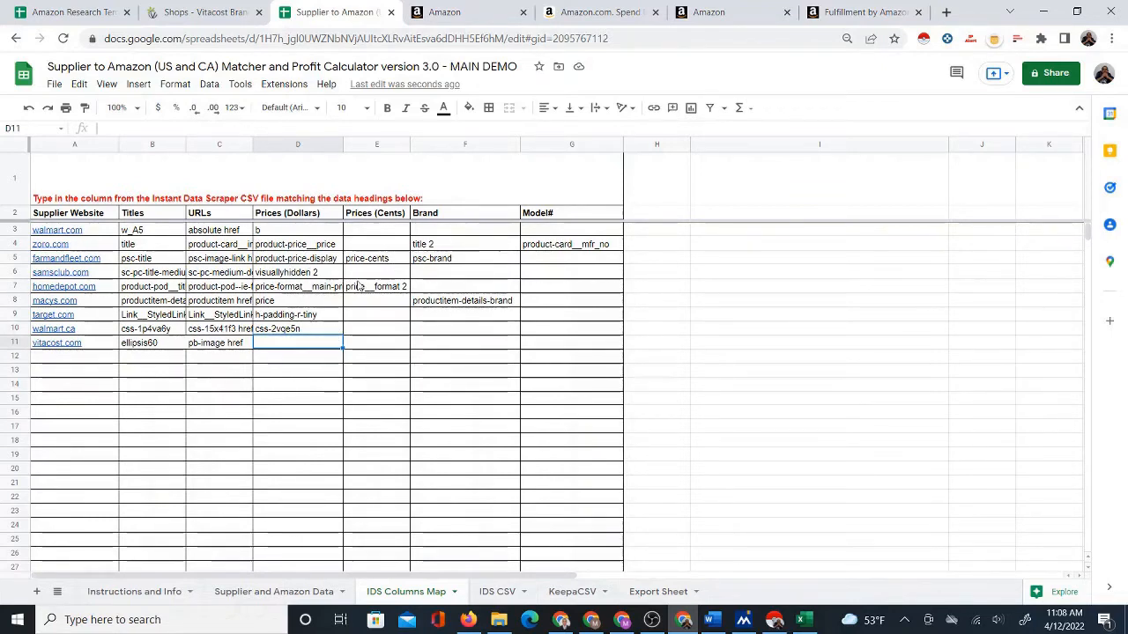
click(488, 592)
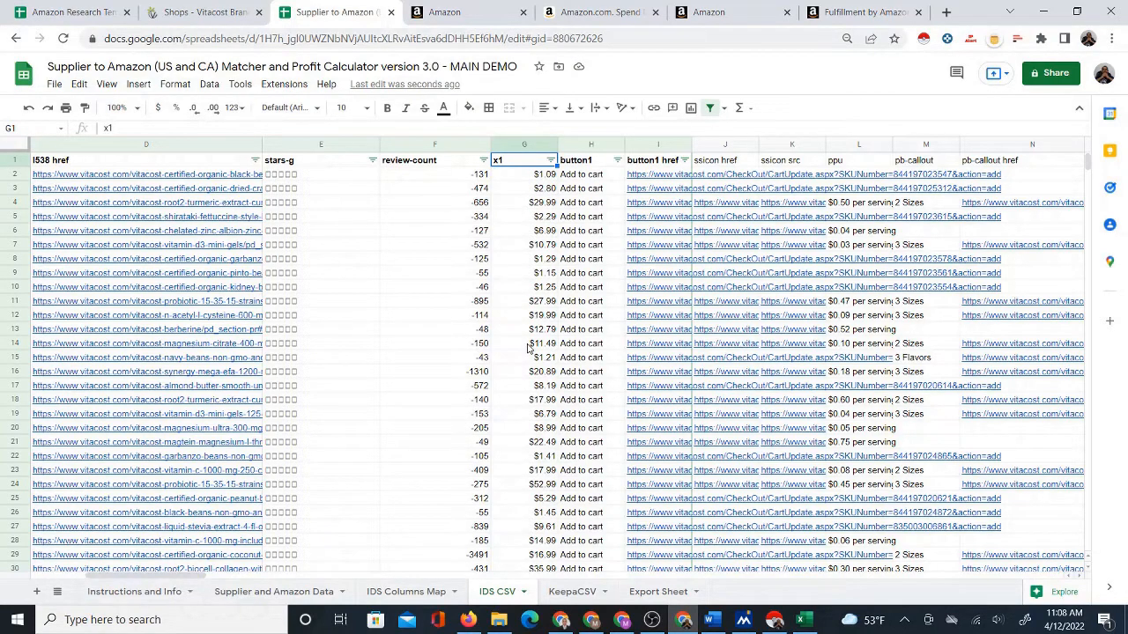
right_click(500, 160)
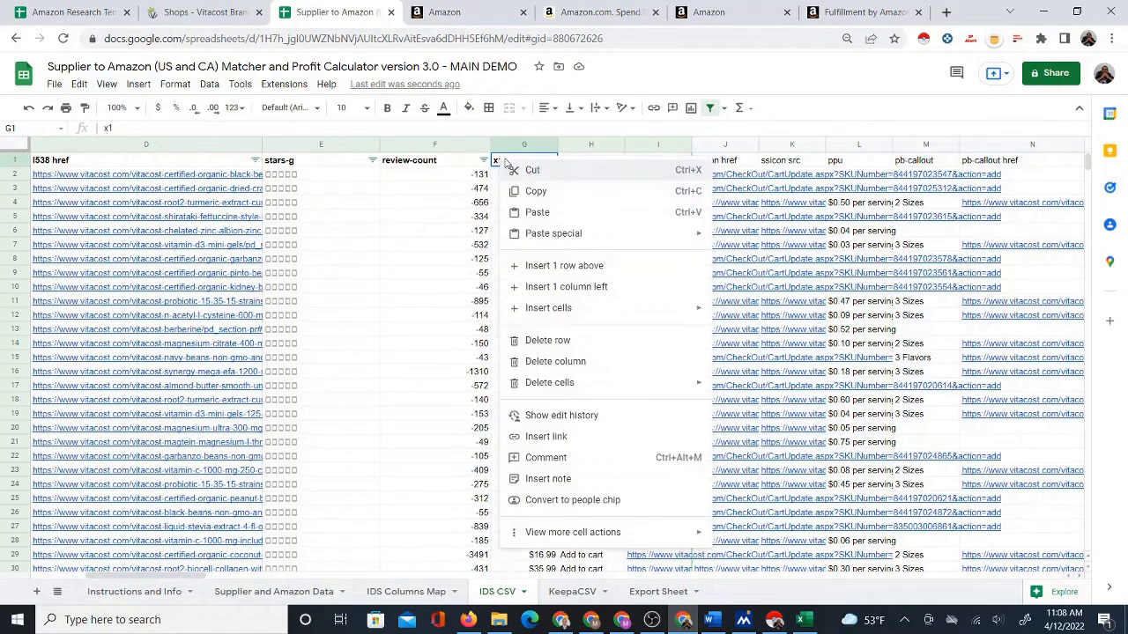
click(546, 187)
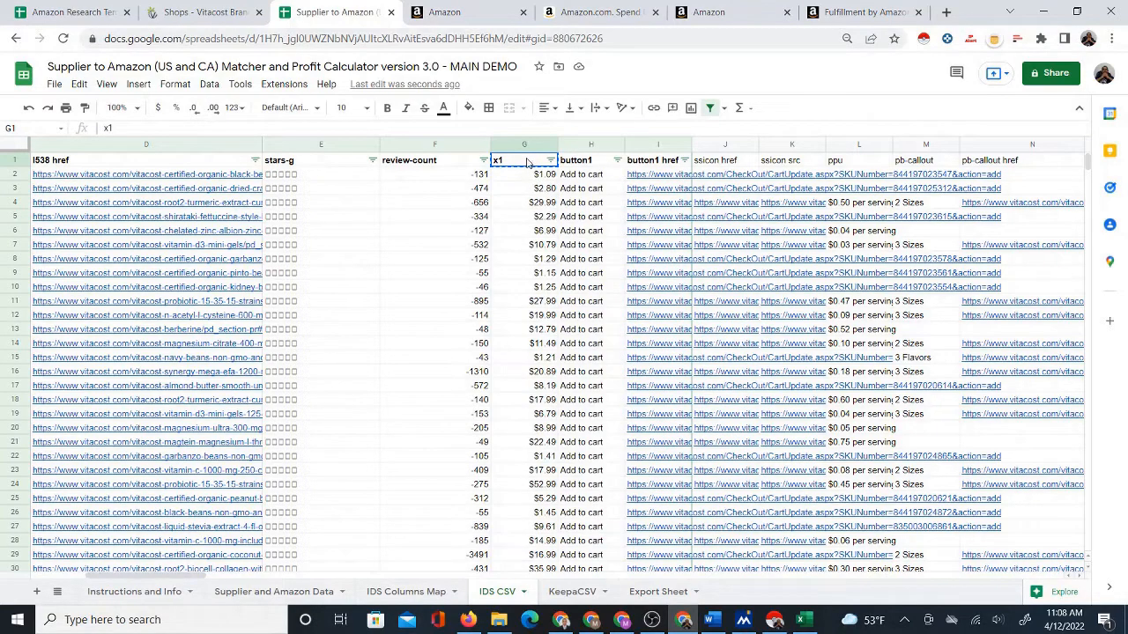
click(407, 589)
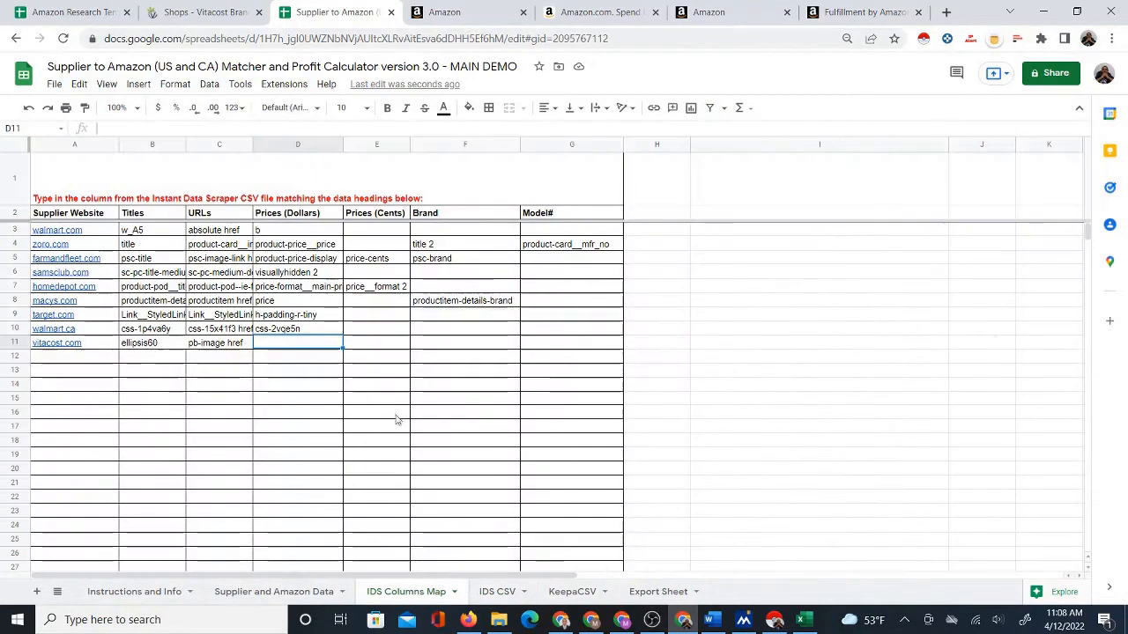
right_click(301, 347)
click(338, 275)
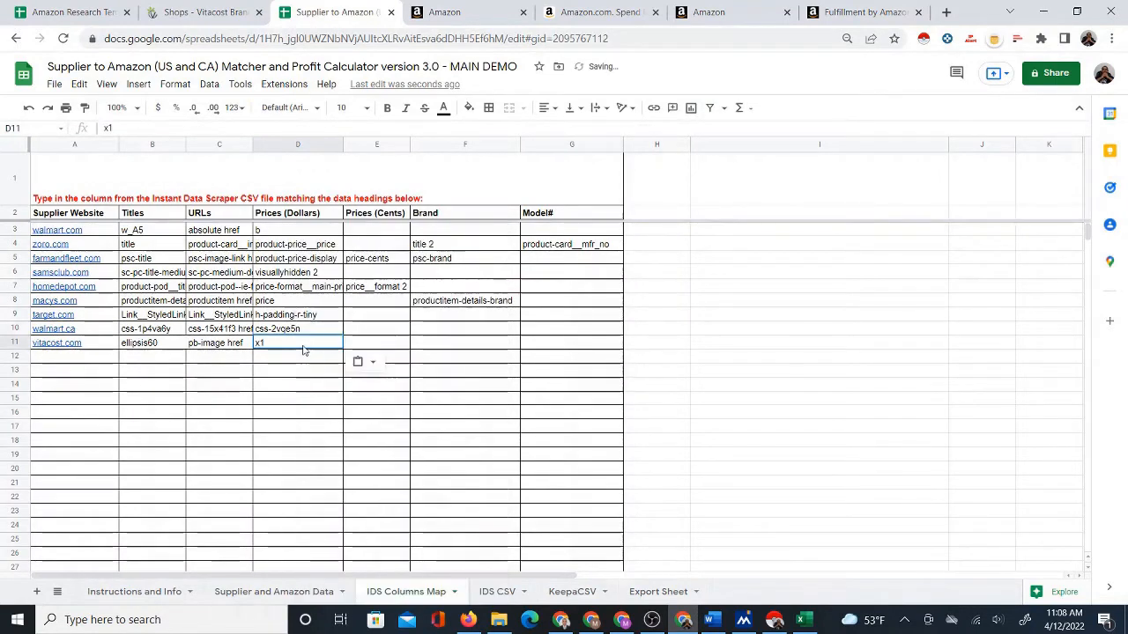
Review the vitacost.com mapping in row 11 alongside the Supplier and Amazon Data layout and the scraped IDS CSV columns
click(96, 358)
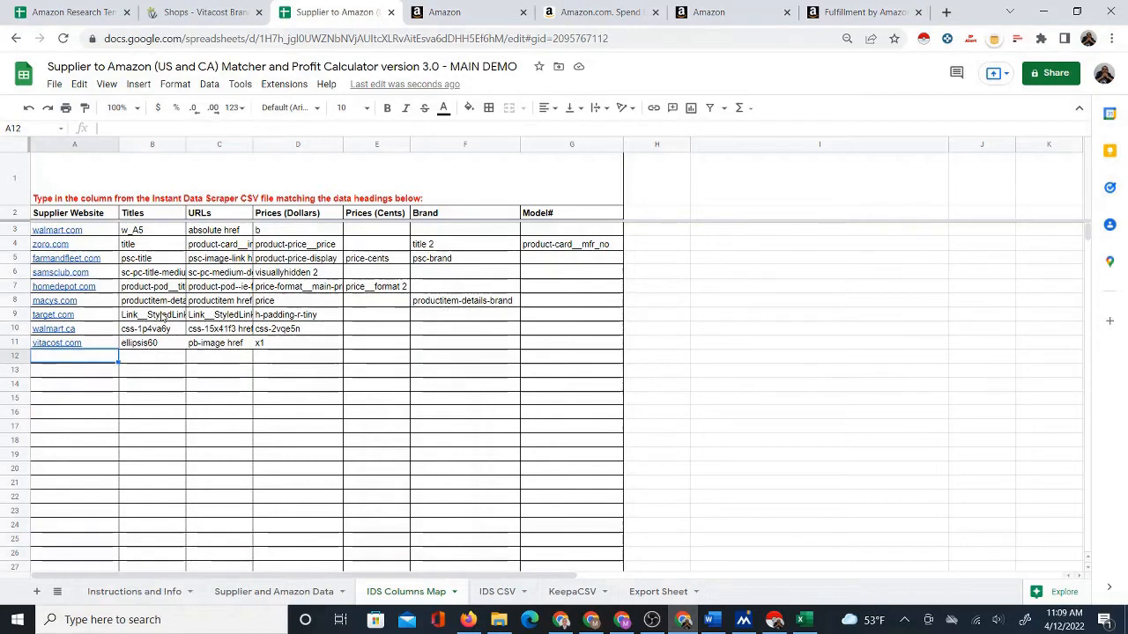
mouse_move(85, 333)
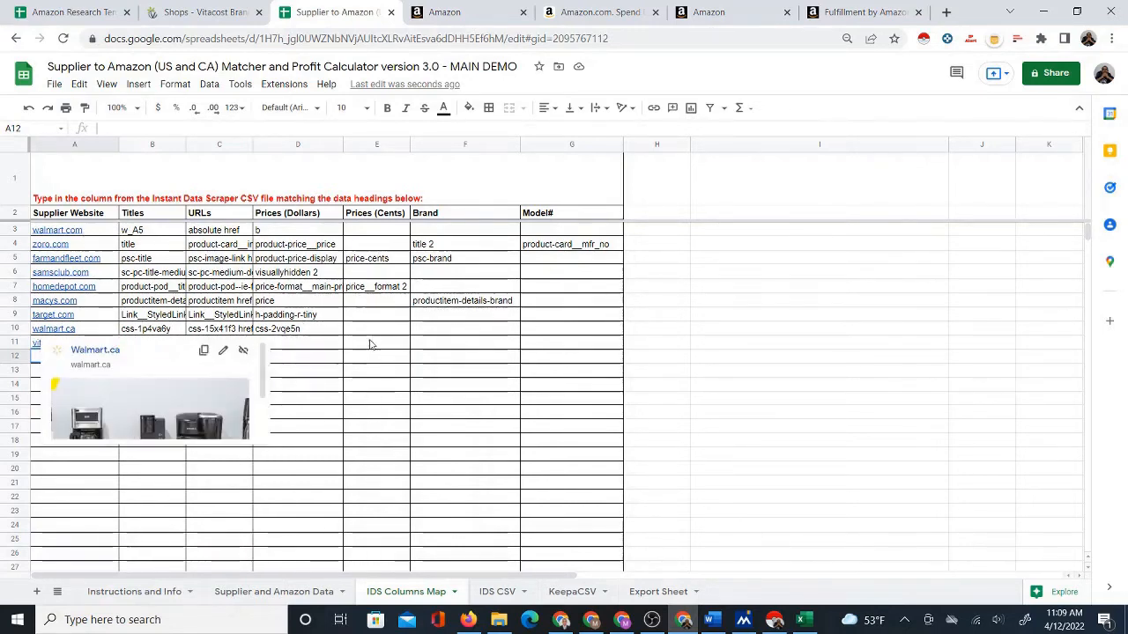
click(326, 348)
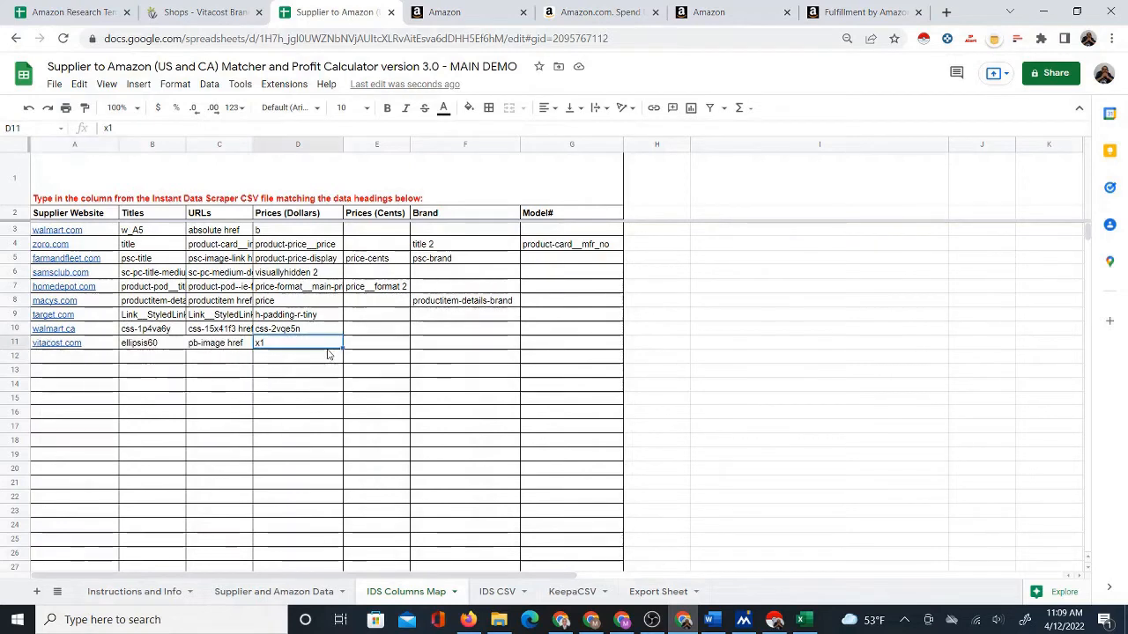
click(108, 360)
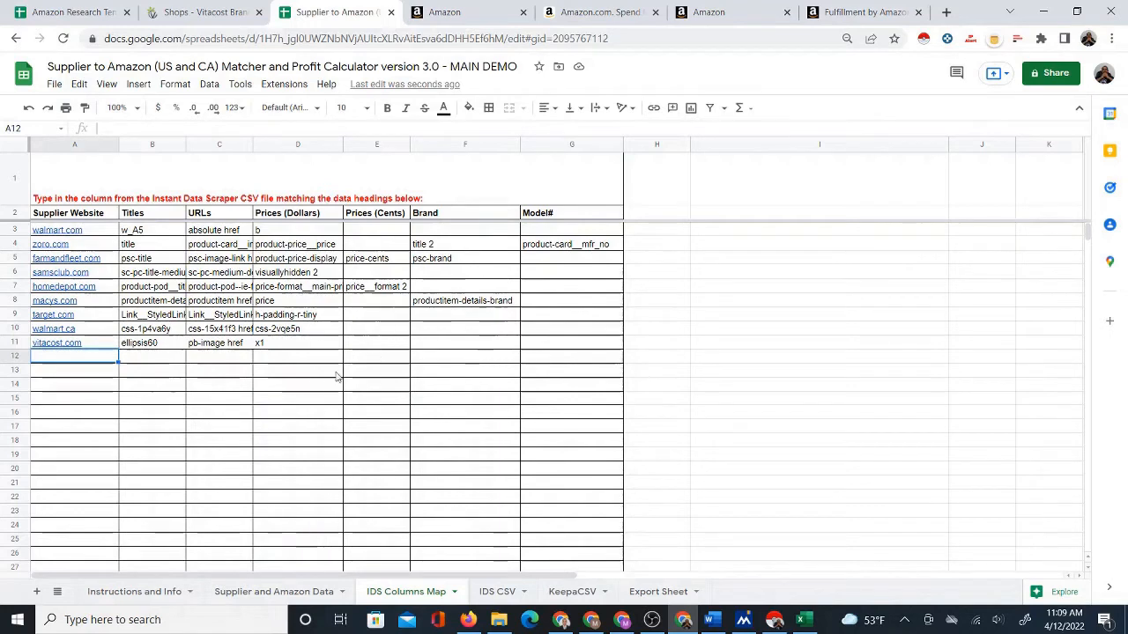
click(296, 592)
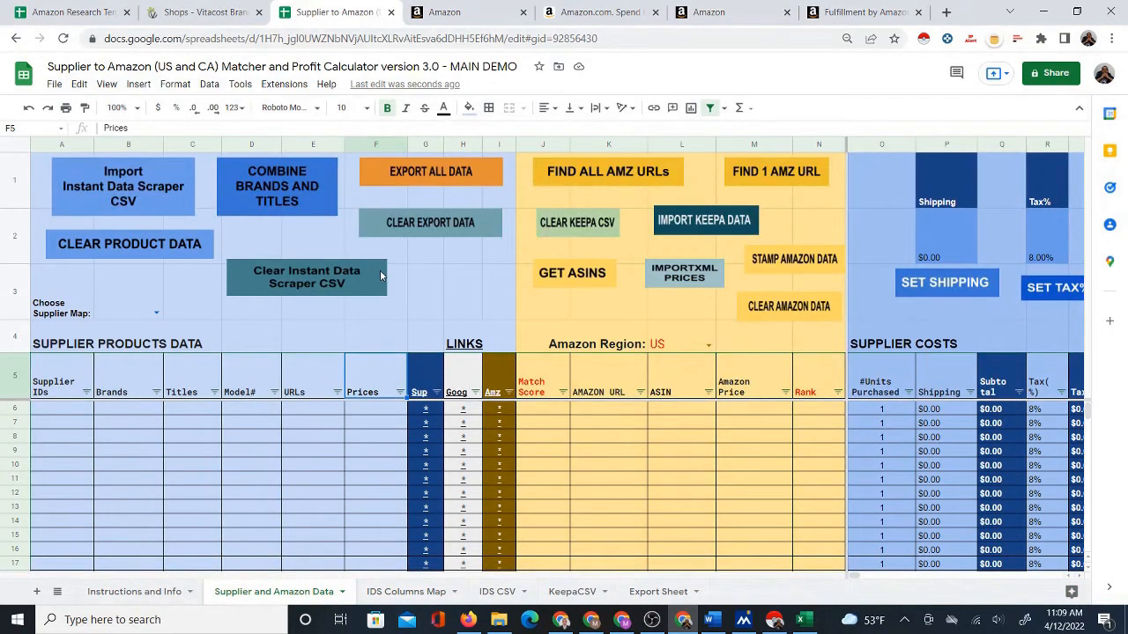
click(78, 410)
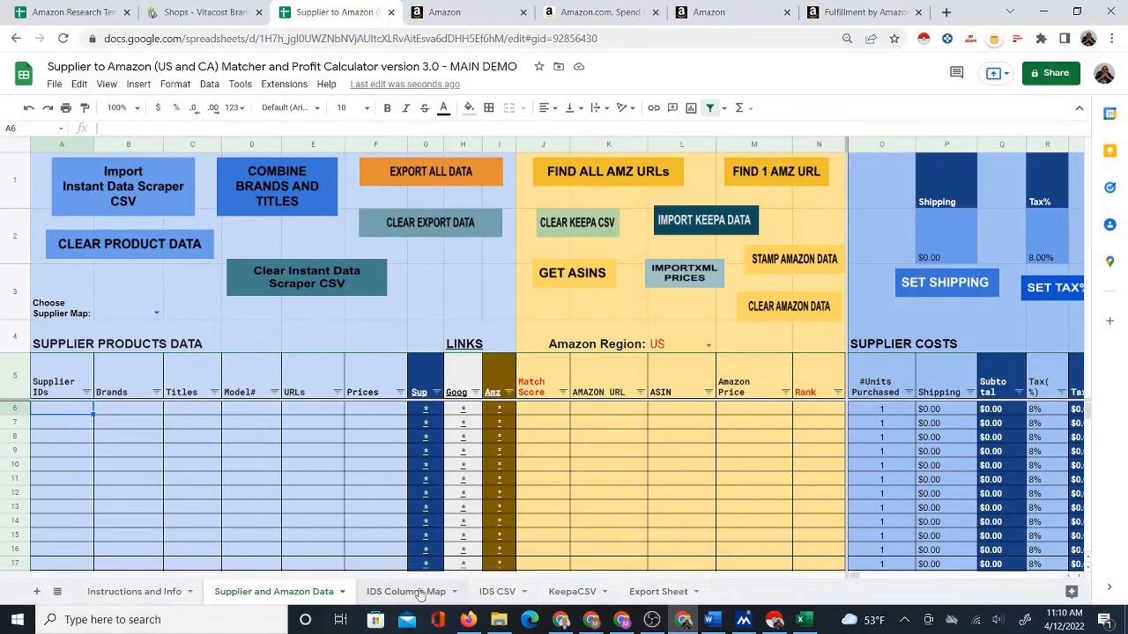
click(493, 592)
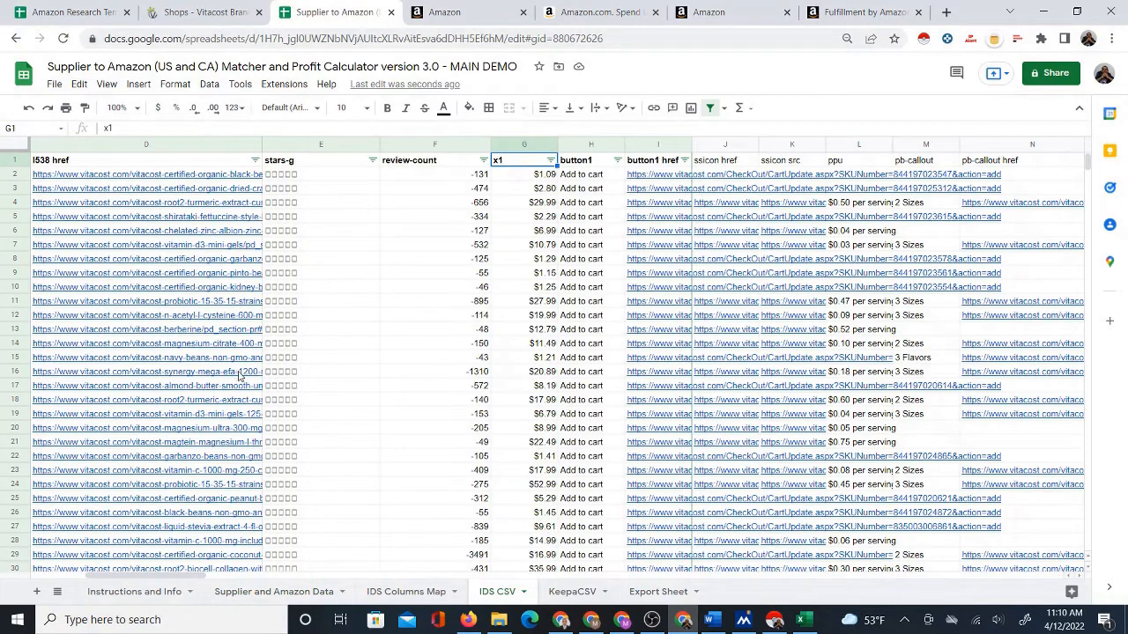
click(406, 591)
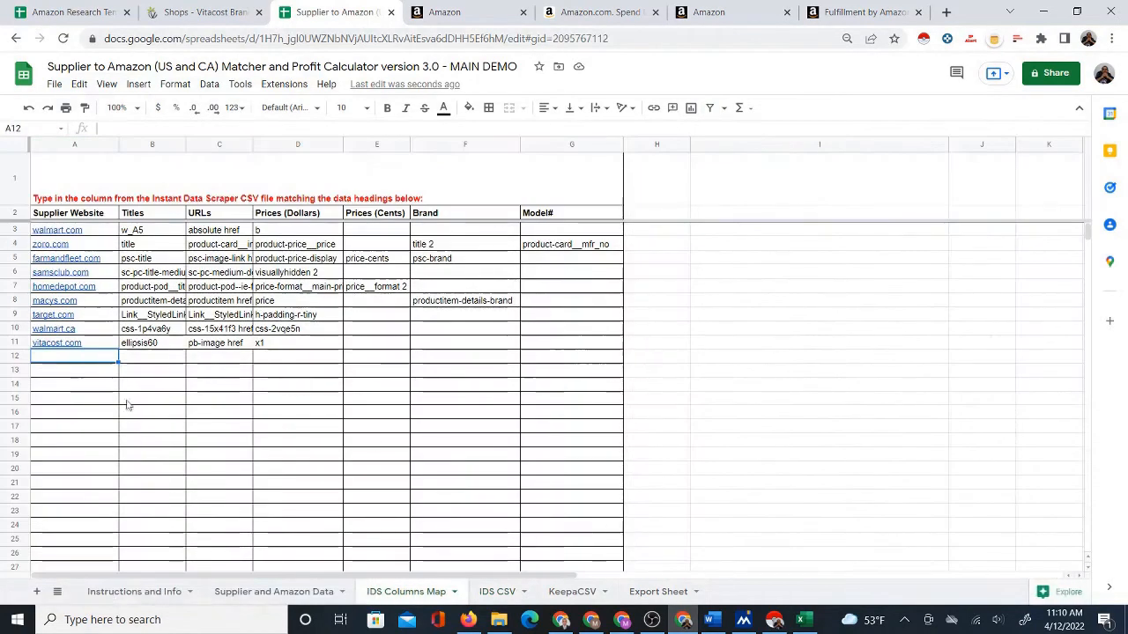
click(96, 344)
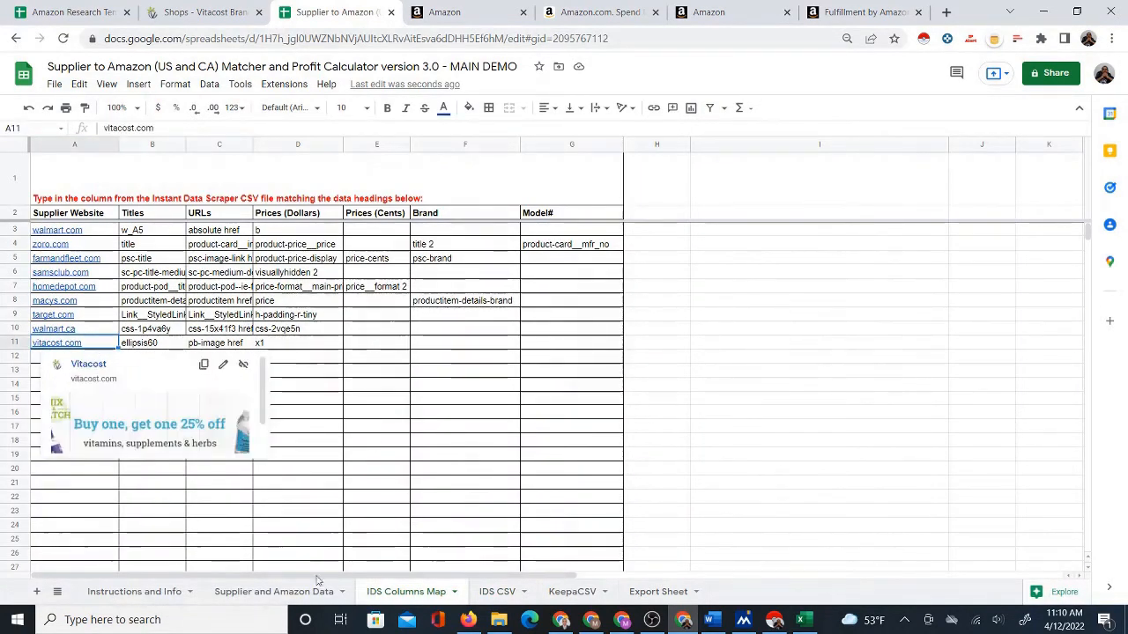
Choose vitacost.com as the supplier map in cell B3 of the Supplier and Amazon Data sheet
click(275, 594)
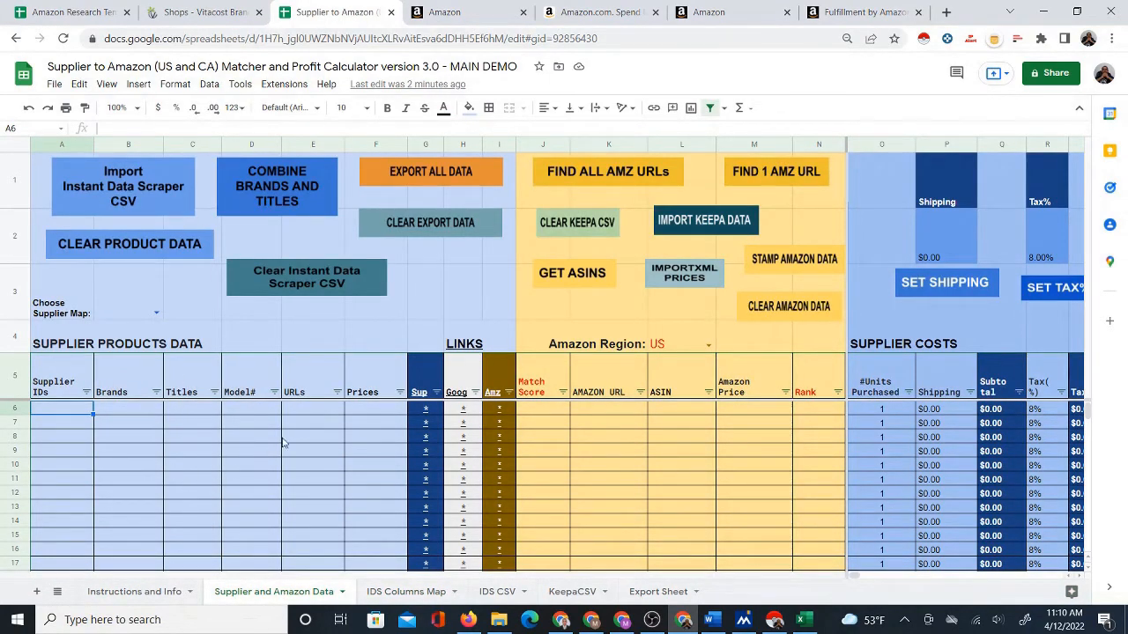
click(121, 299)
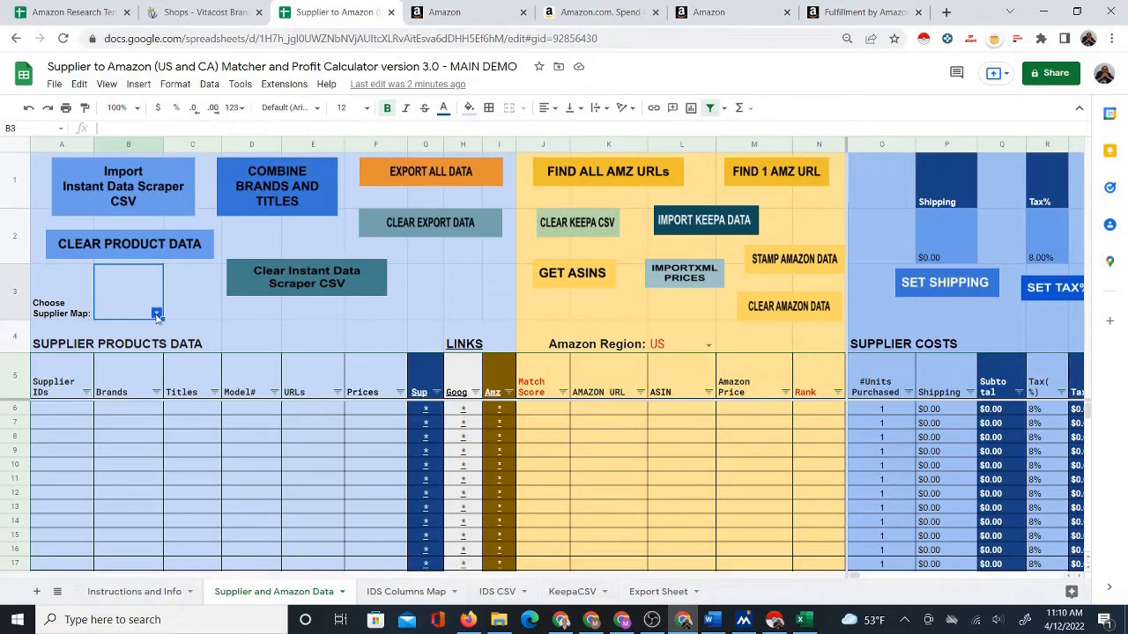
click(395, 597)
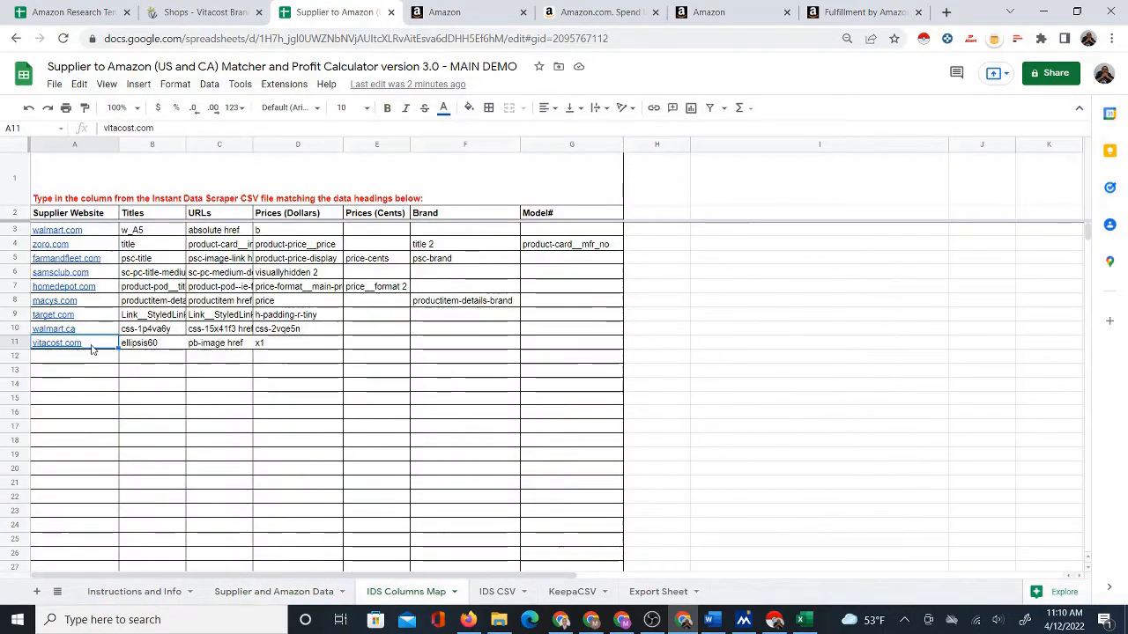
click(314, 591)
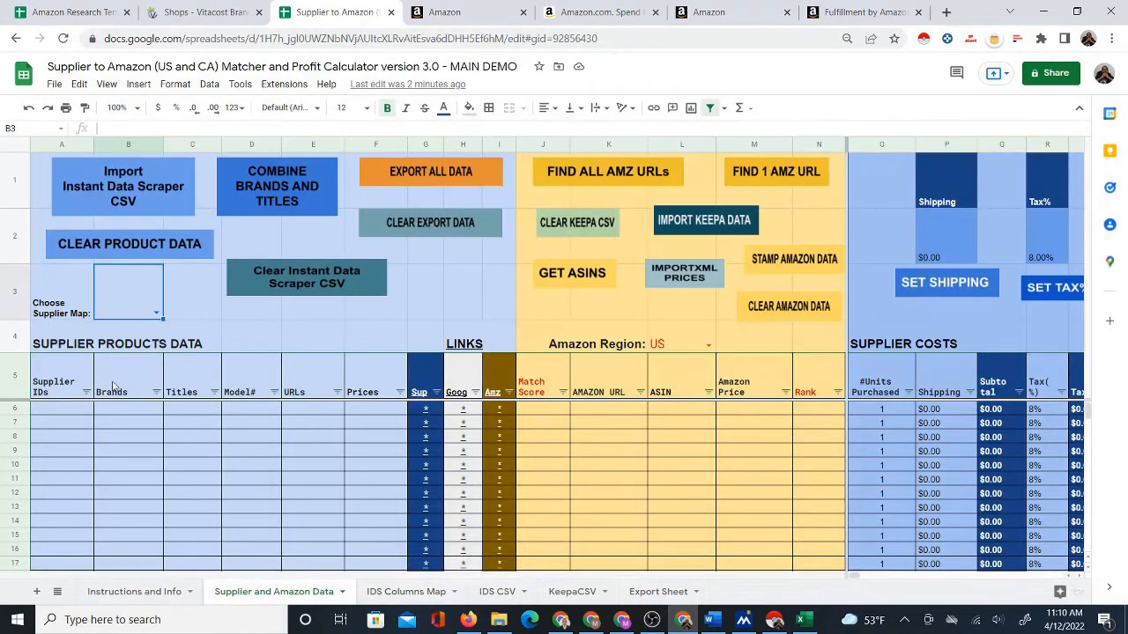
click(159, 316)
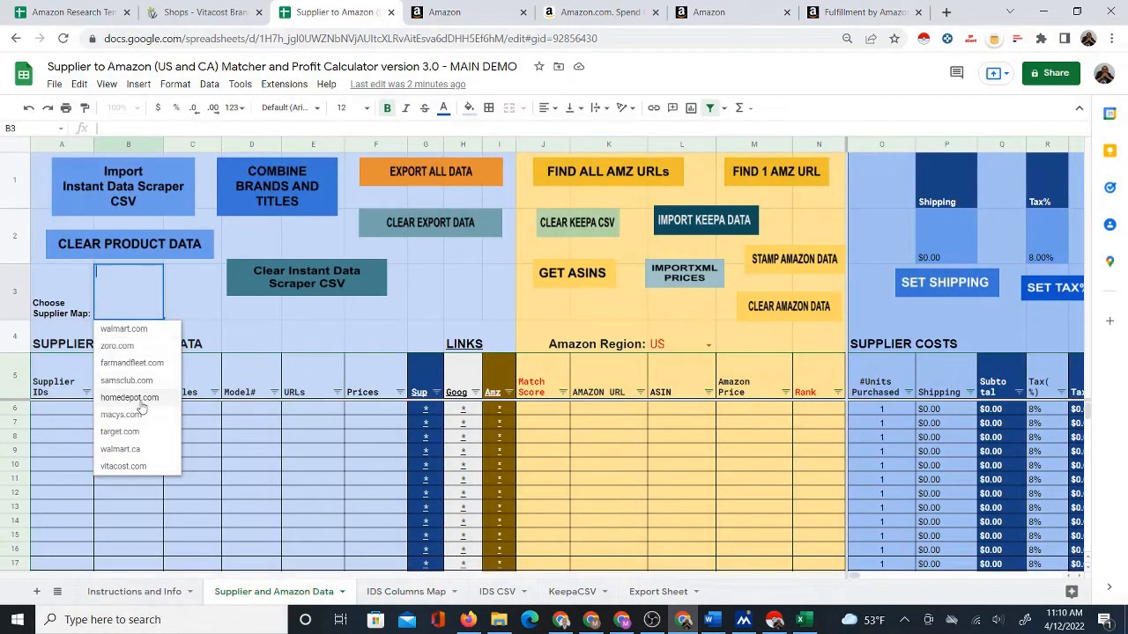
click(123, 466)
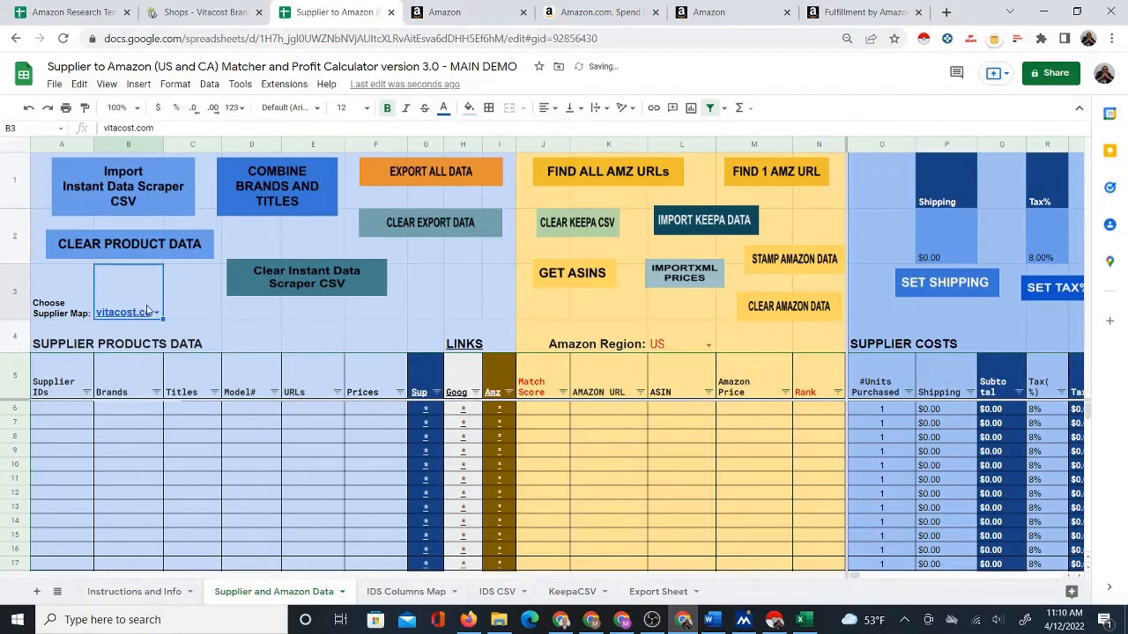
Import the Instant Data Scraper CSV products into Supplier and Amazon Data using the vitacost.com supplier map
mouse_move(147, 309)
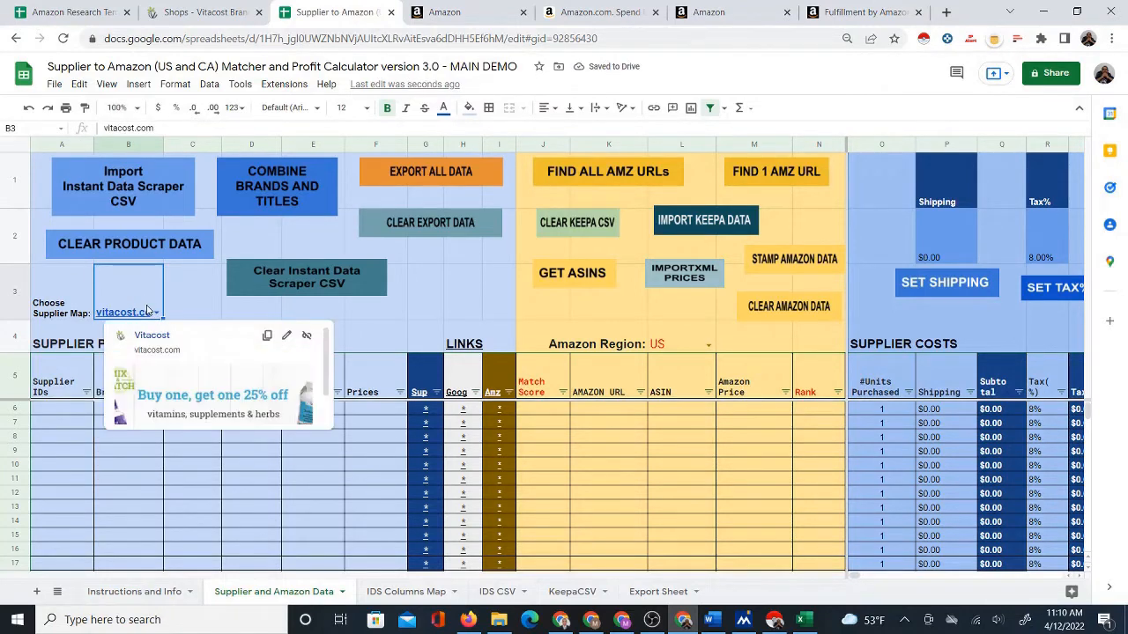
click(135, 187)
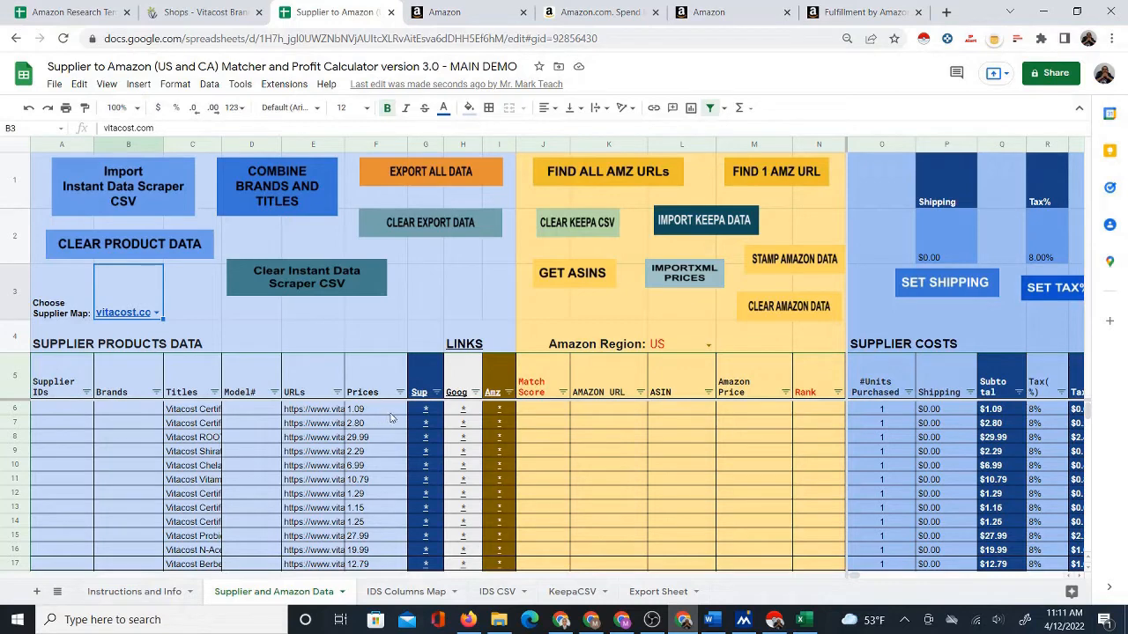
Check the row 7 product's Vitacost page and its Google search results through the supplier and Google links, closing each page after viewing
mouse_move(432, 411)
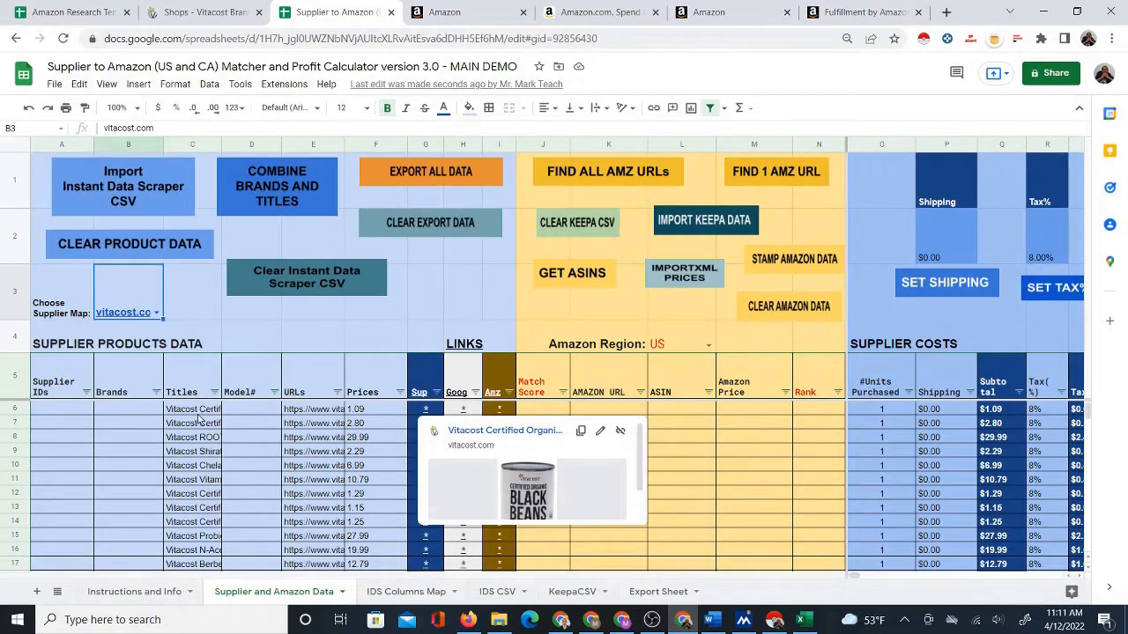
click(424, 424)
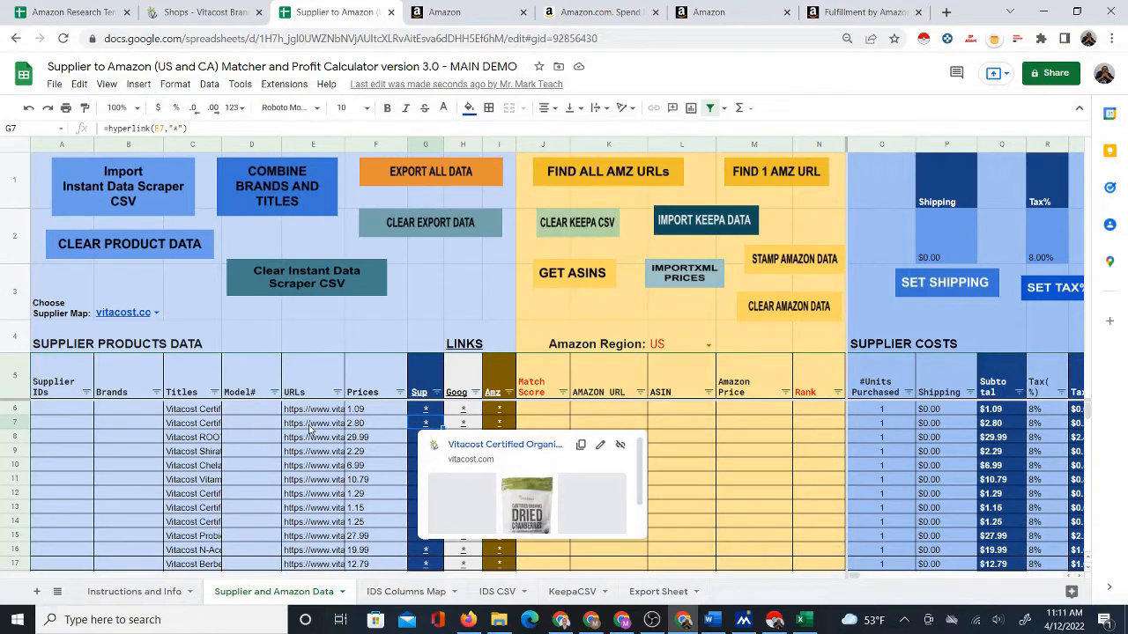
click(453, 446)
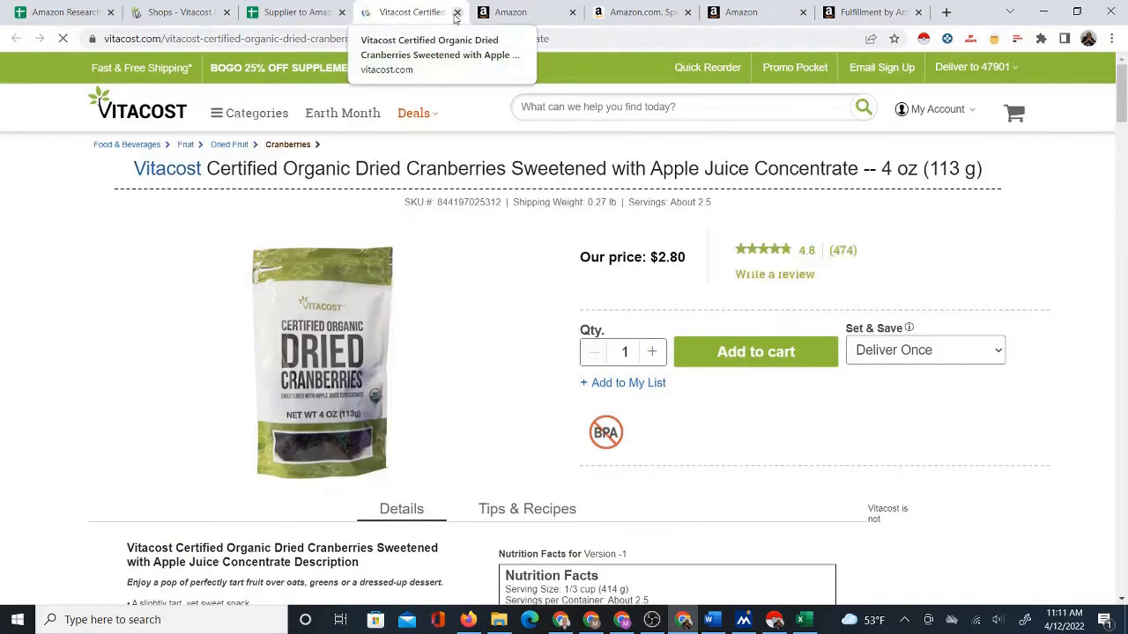
click(456, 12)
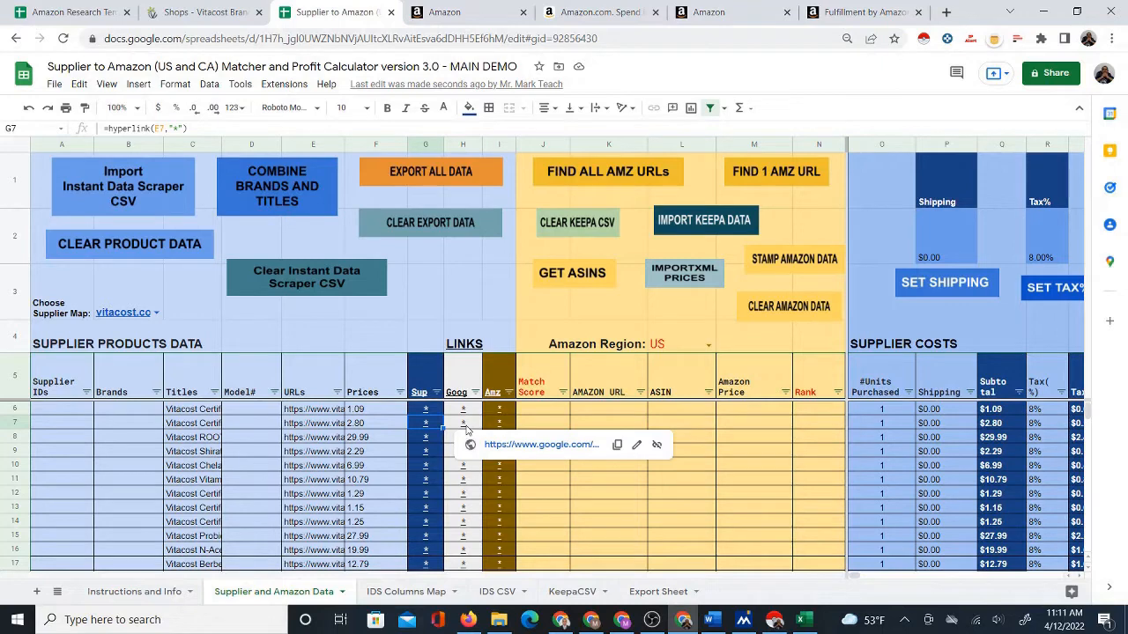
click(498, 445)
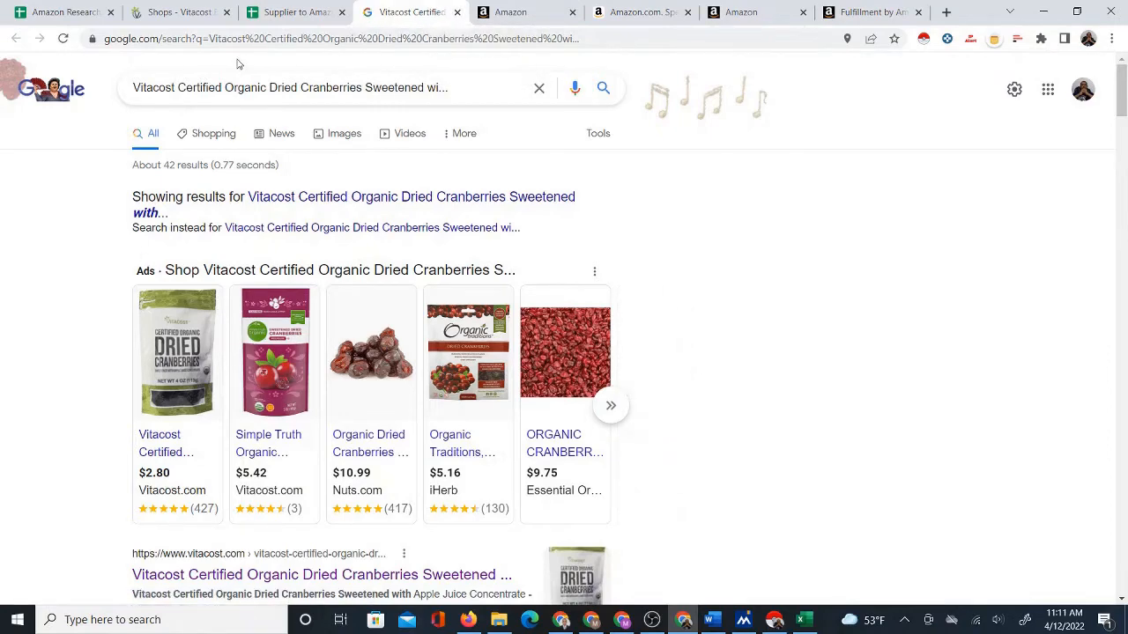
click(456, 12)
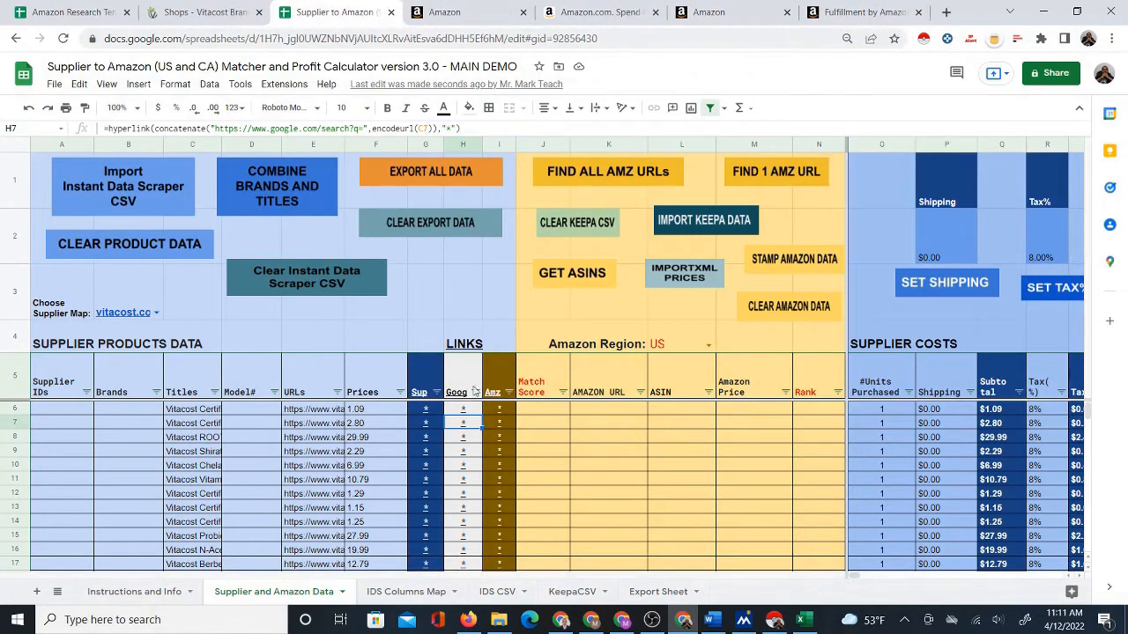
Widen the Titles column C slightly to show more of each product title
click(562, 408)
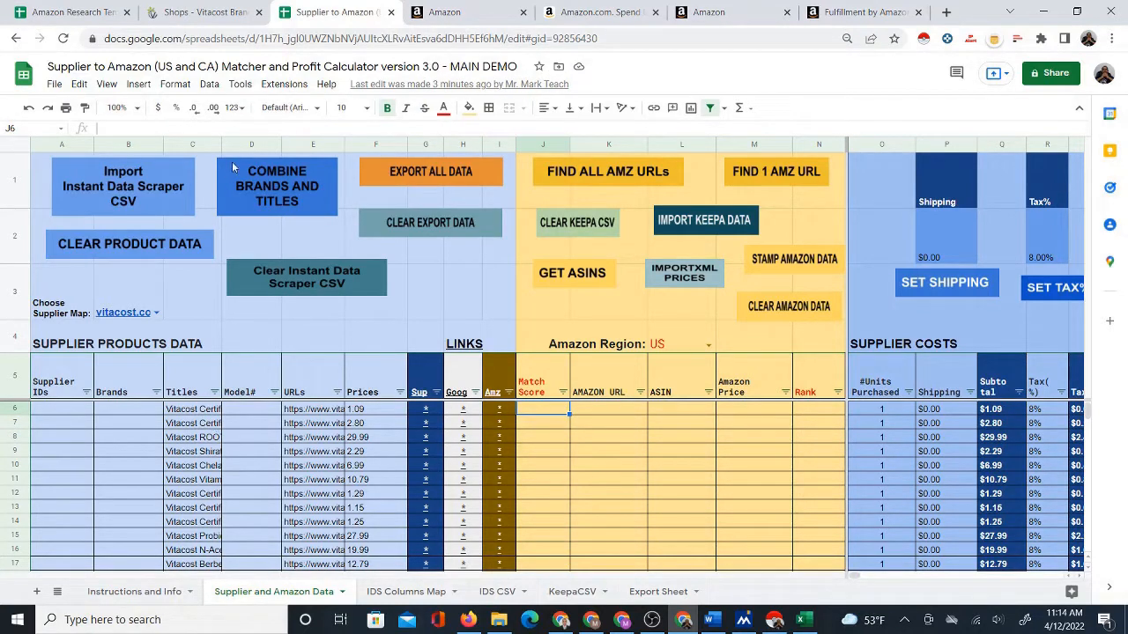
drag(220, 142, 243, 143)
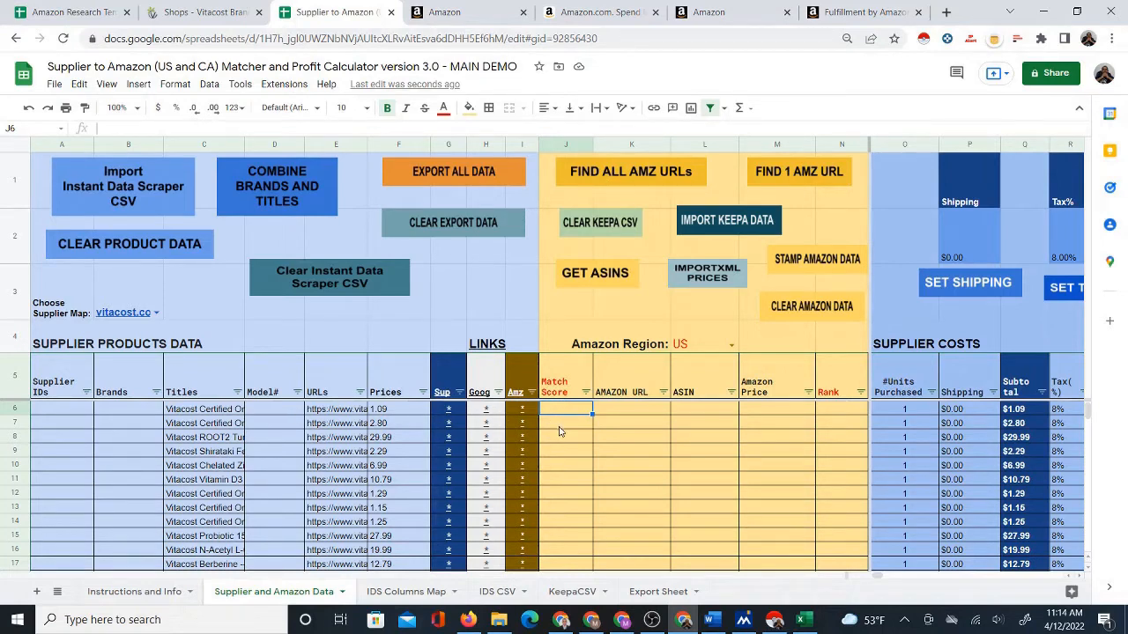
Run the search for all Amazon URLs on the imported products, starting from Match Score cell J6
click(574, 467)
click(574, 509)
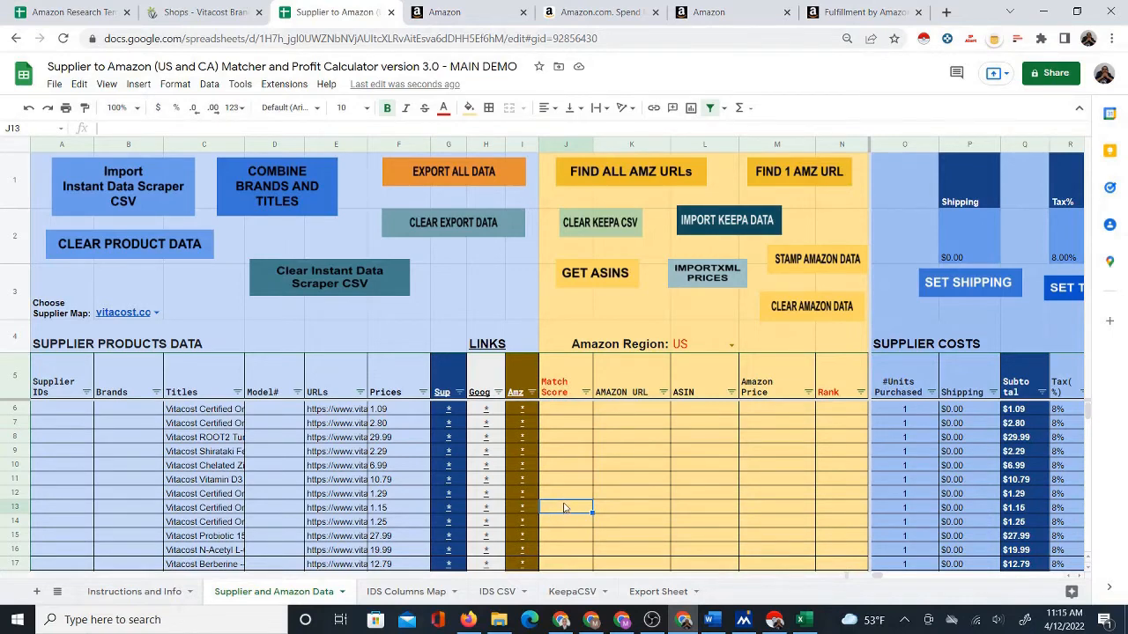
click(568, 411)
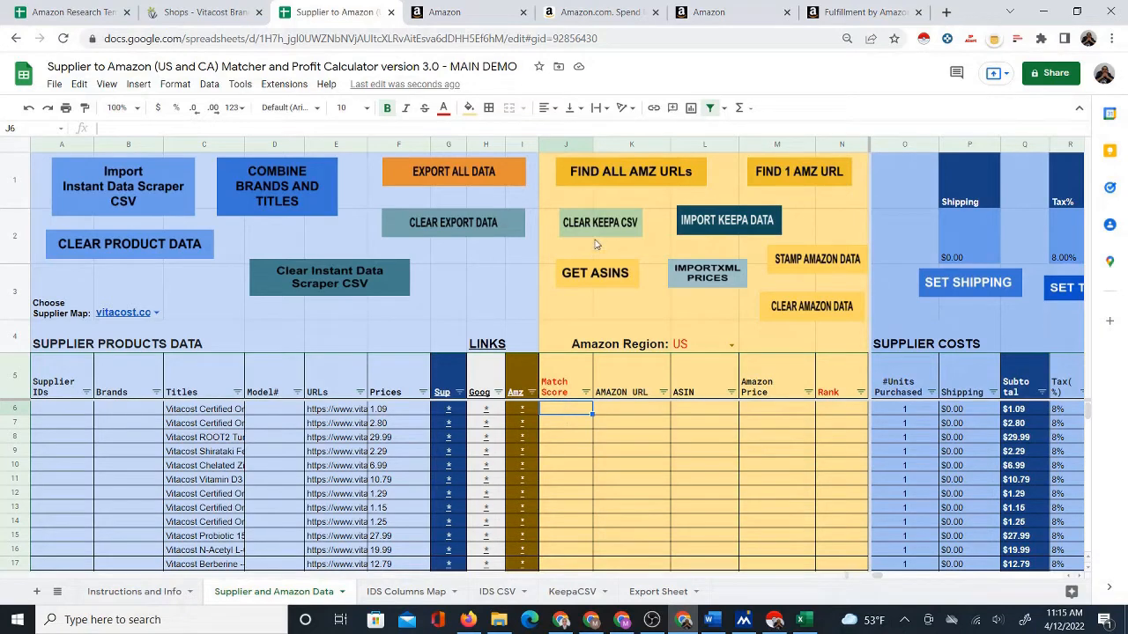
click(604, 177)
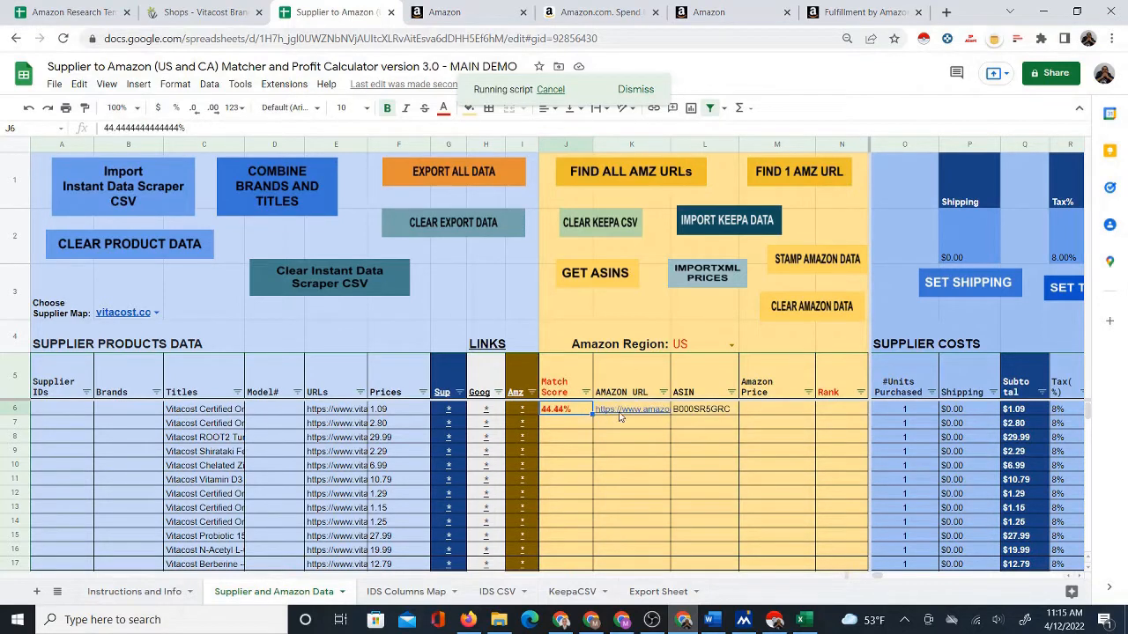
Examine the match scores, Amazon URLs and ASINs being filled in for the first products, including a preview of the first Amazon listing
mouse_move(636, 414)
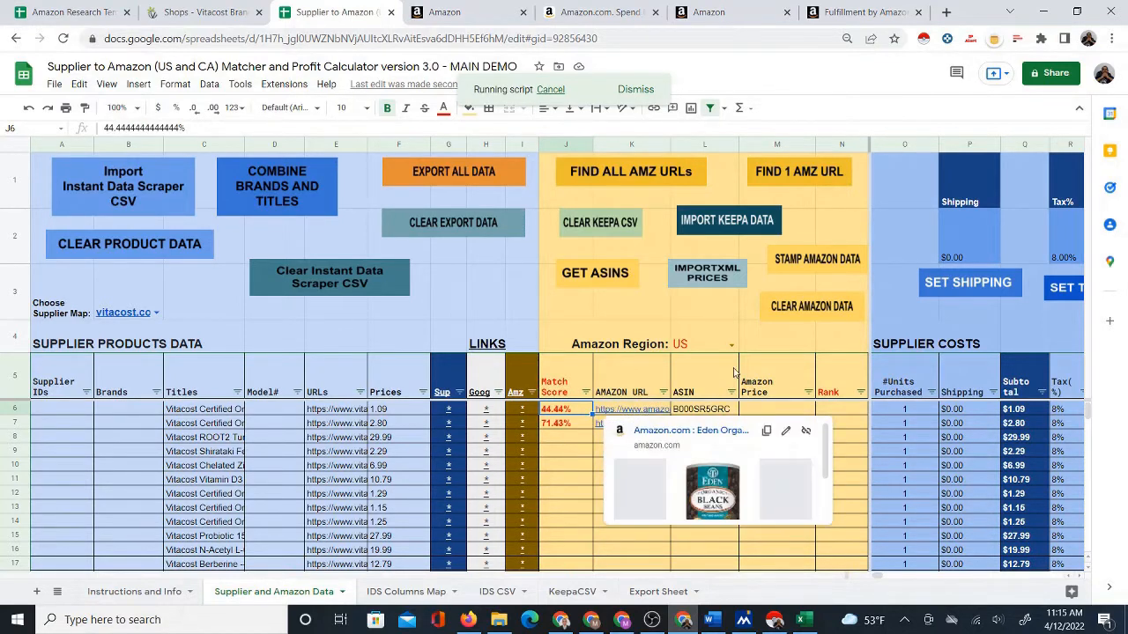
click(774, 412)
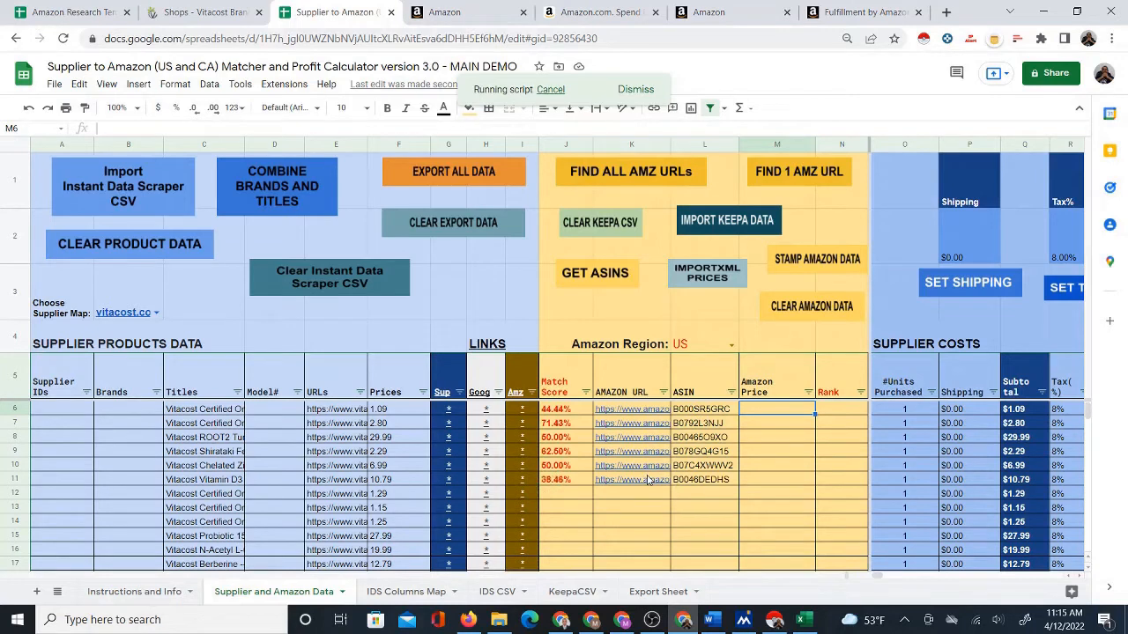
mouse_move(606, 424)
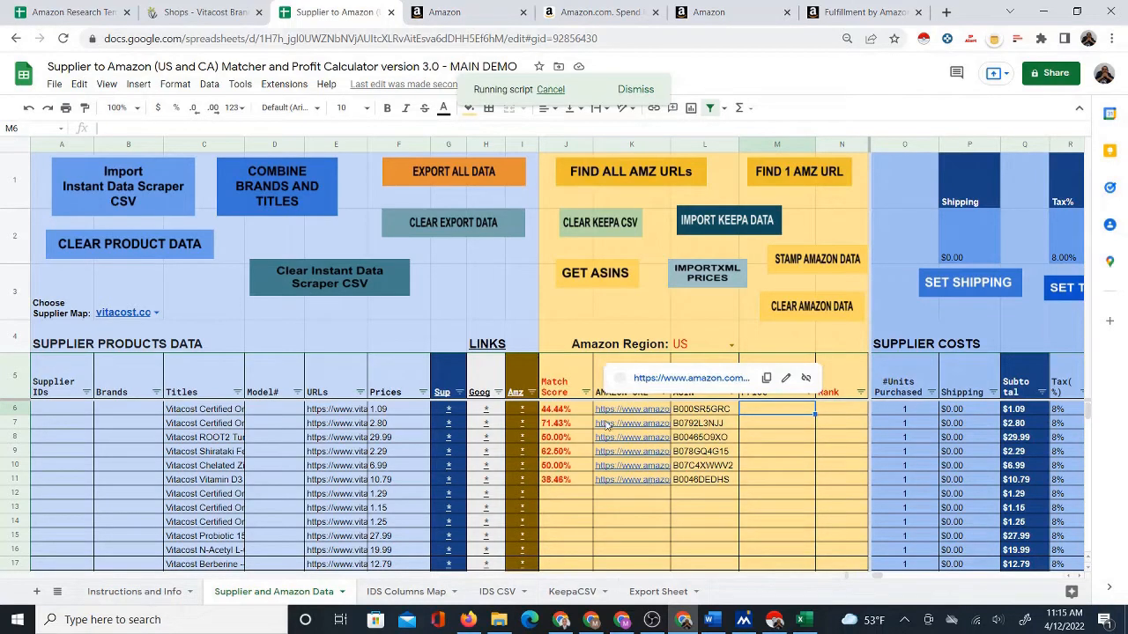
click(552, 340)
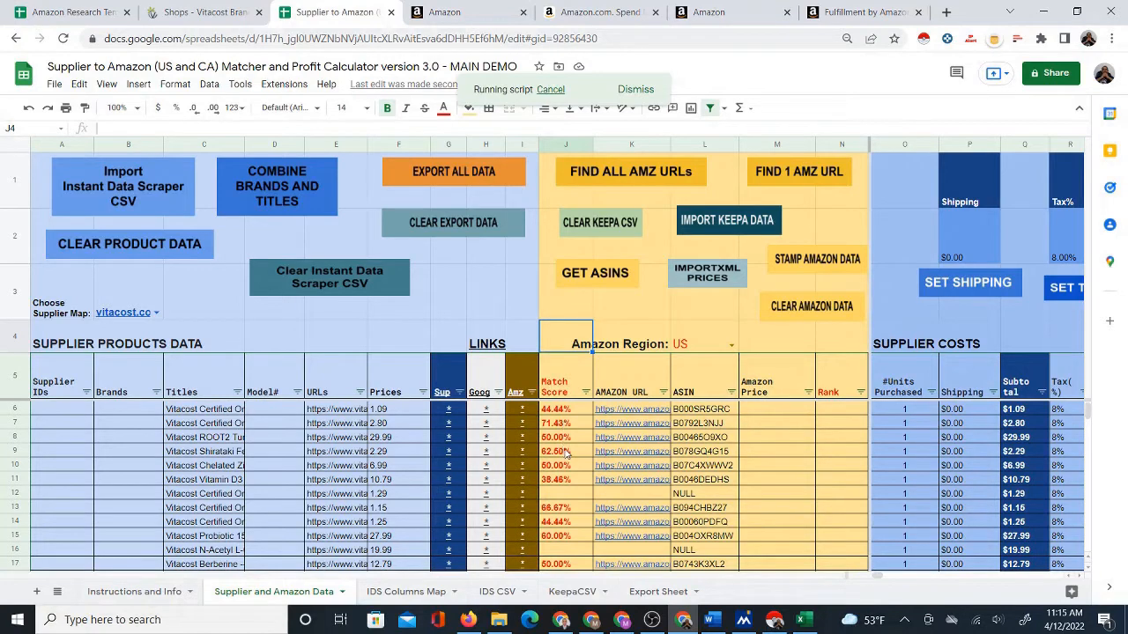
scroll(566, 453, down, 1)
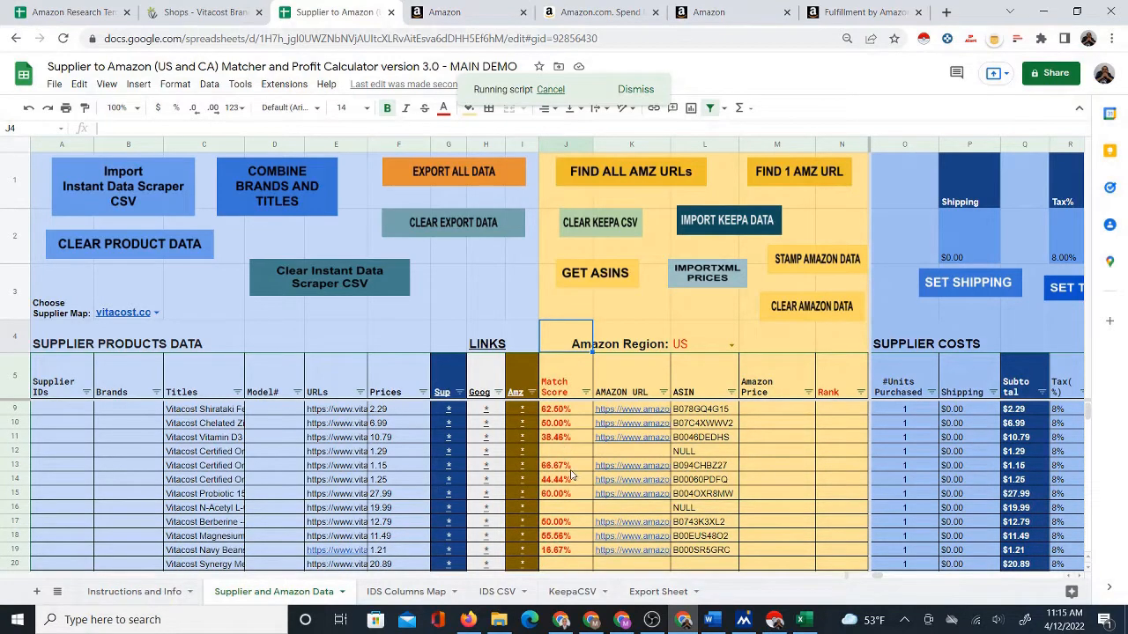
scroll(571, 475, down, 1)
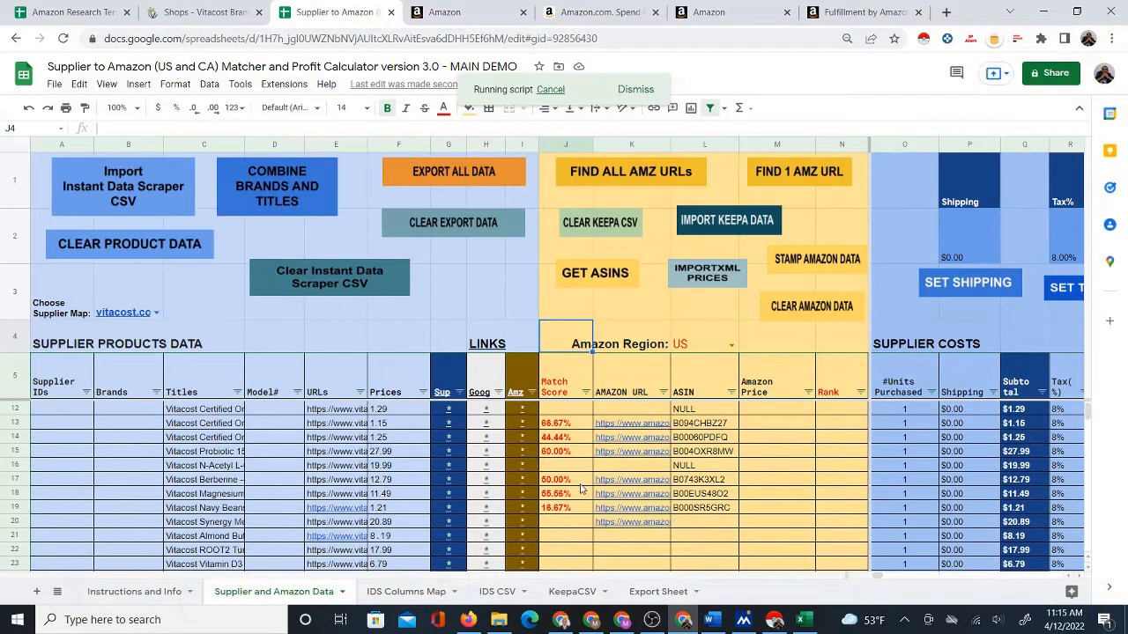
scroll(581, 489, up, 2)
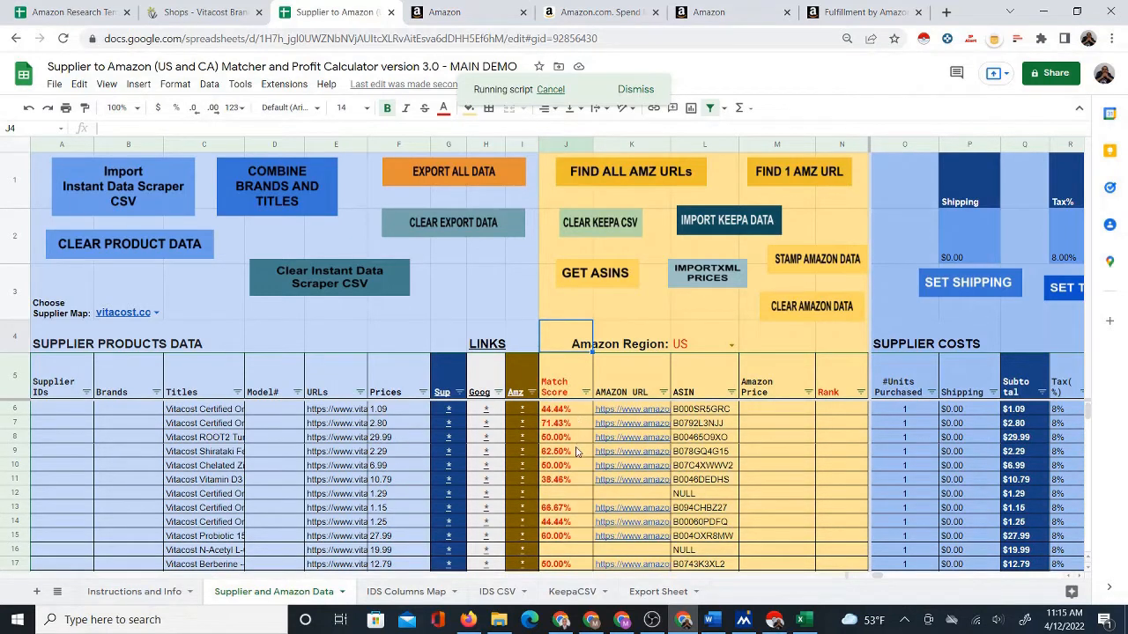
mouse_move(638, 450)
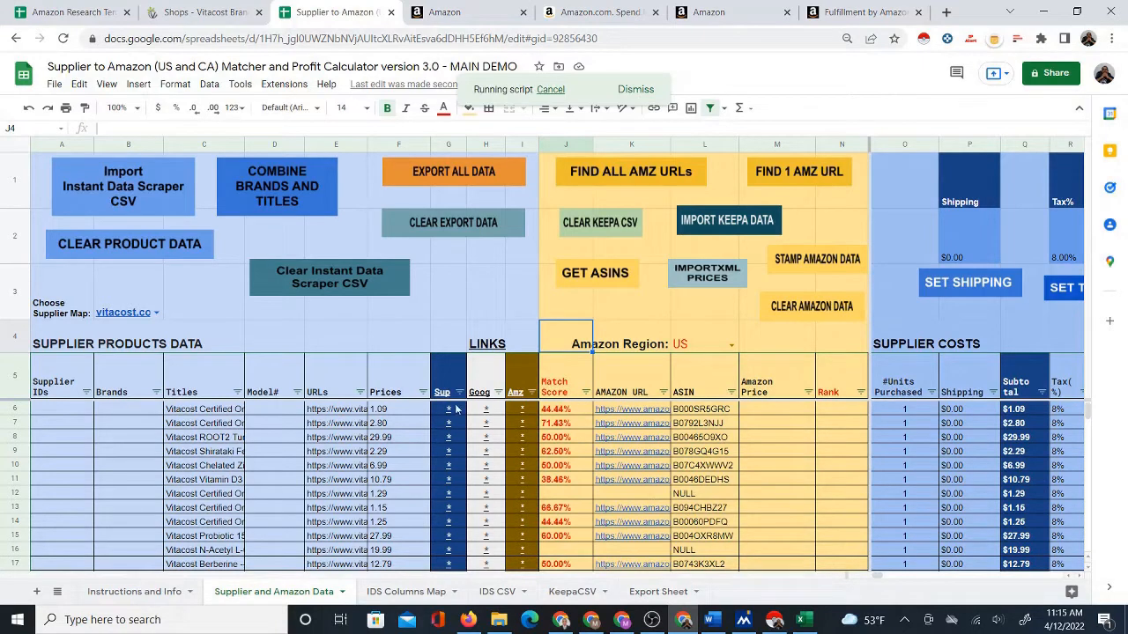
Inspect the full supplier title in C6 and the Amazon URL in K9 to compare the wording behind the match scores
click(203, 412)
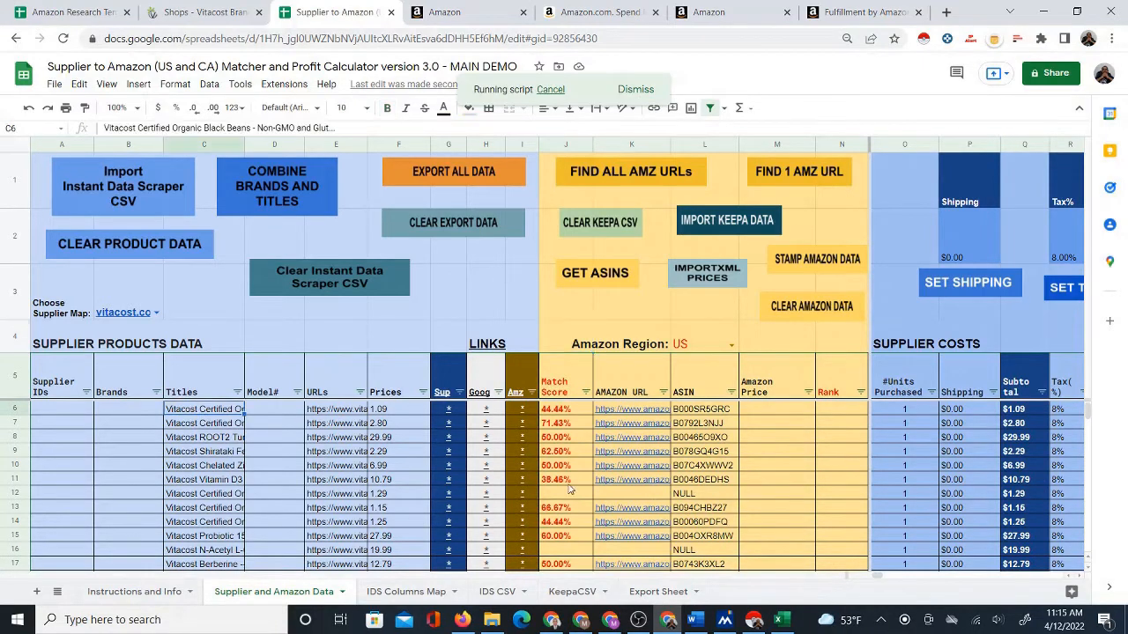
scroll(577, 488, down, 1)
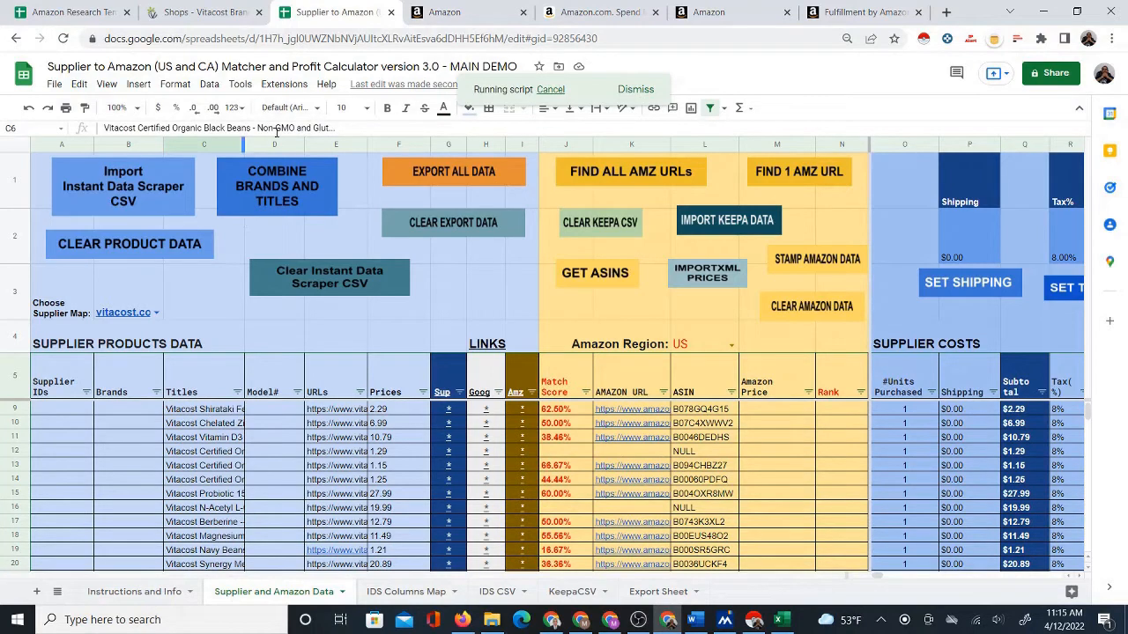
click(341, 332)
click(655, 411)
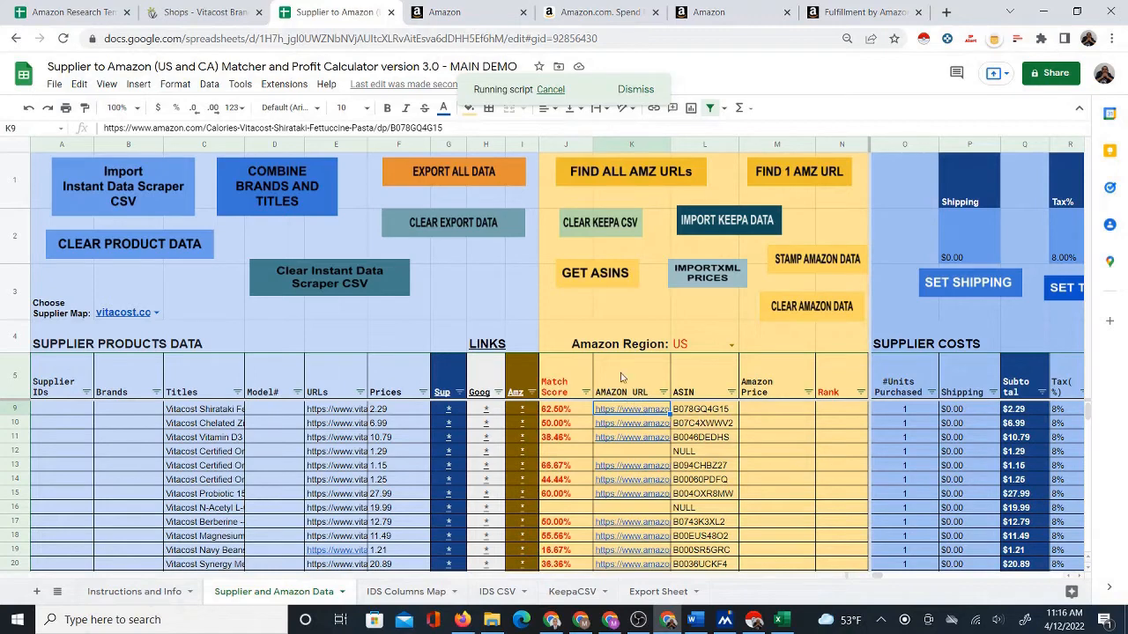
click(558, 317)
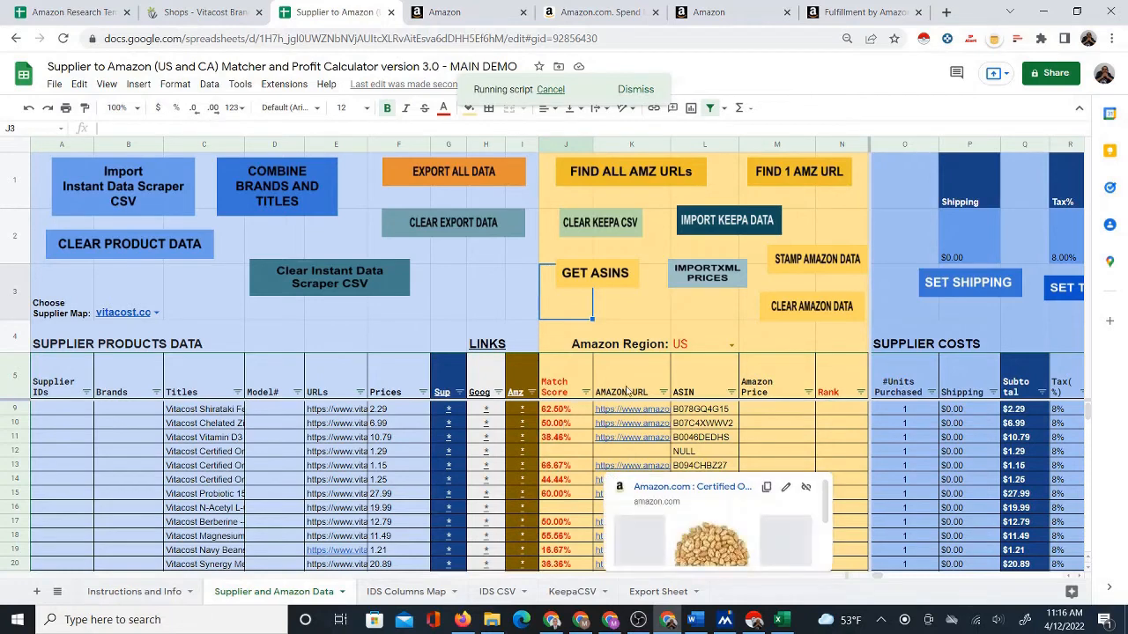
click(564, 342)
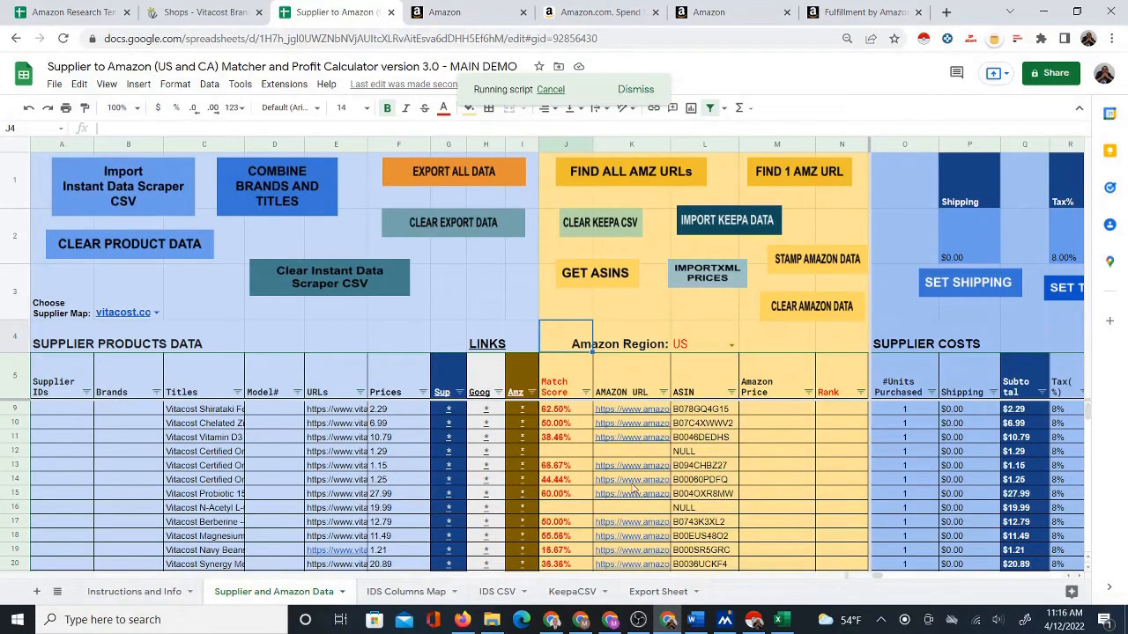
Review the match scores, Amazon URLs and ASINs for the products further down, through about row 48
scroll(632, 487, down, 3)
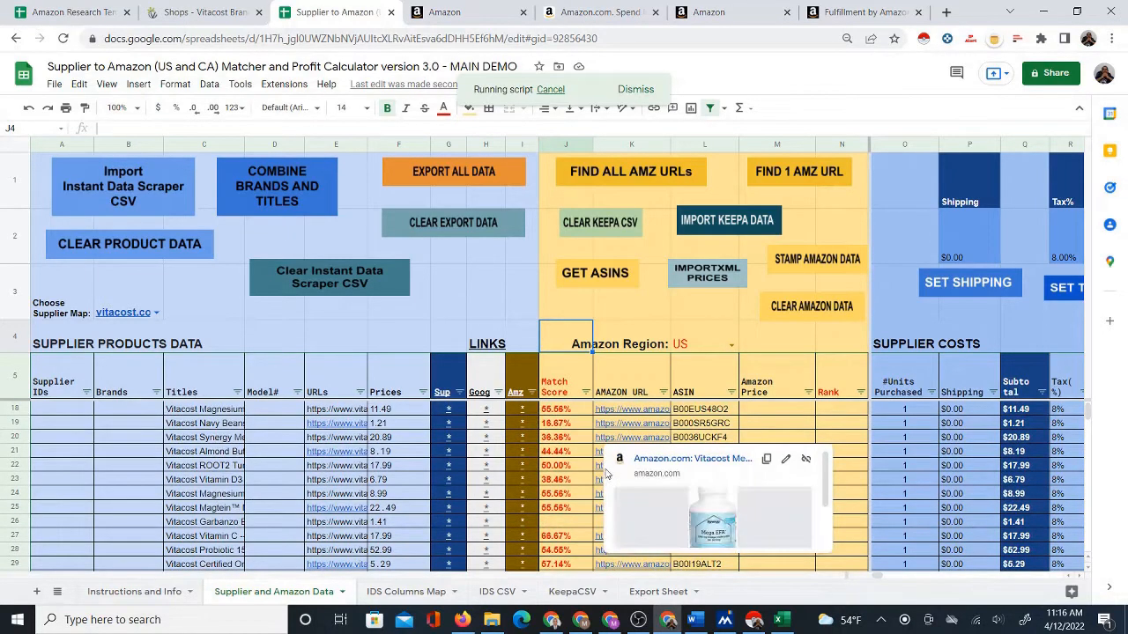
scroll(606, 474, down, 1)
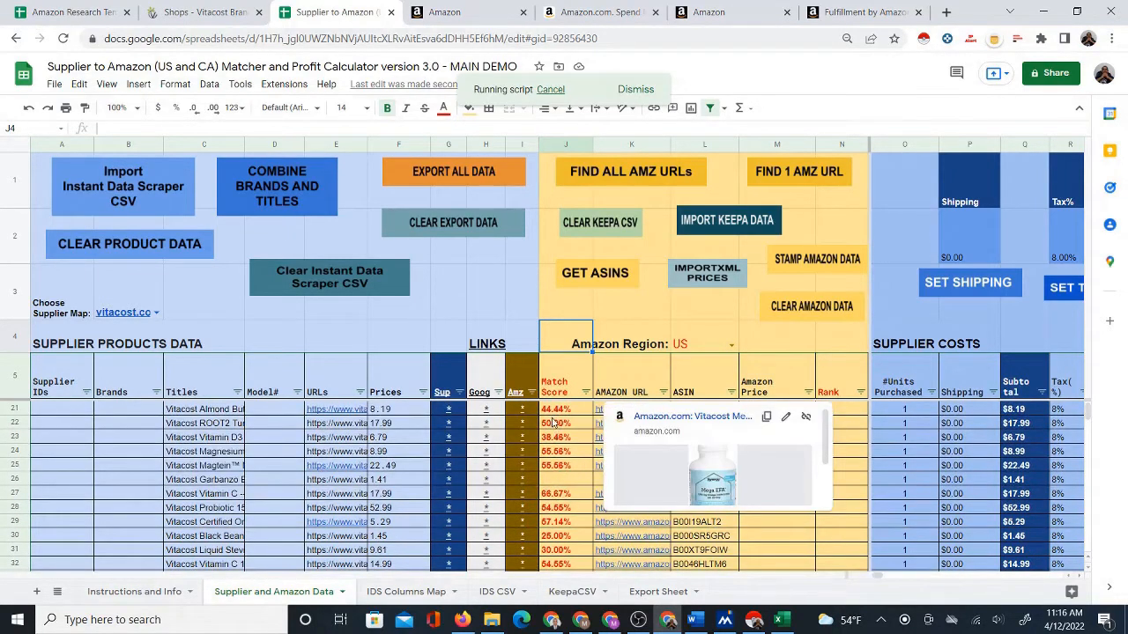
scroll(454, 462, up, 2)
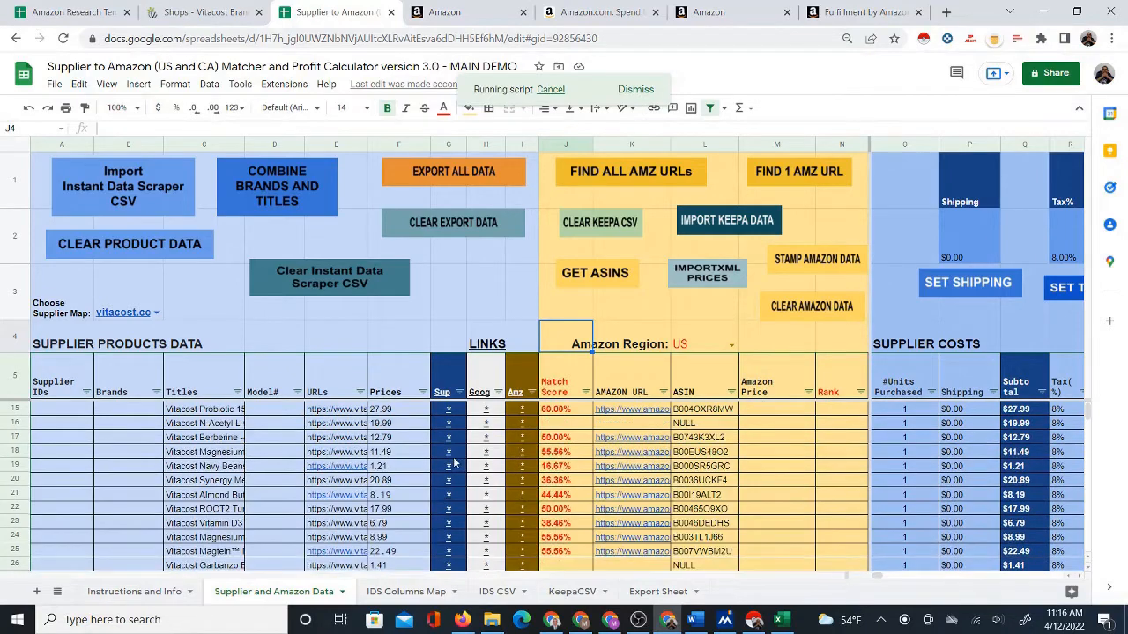
scroll(581, 451, down, 4)
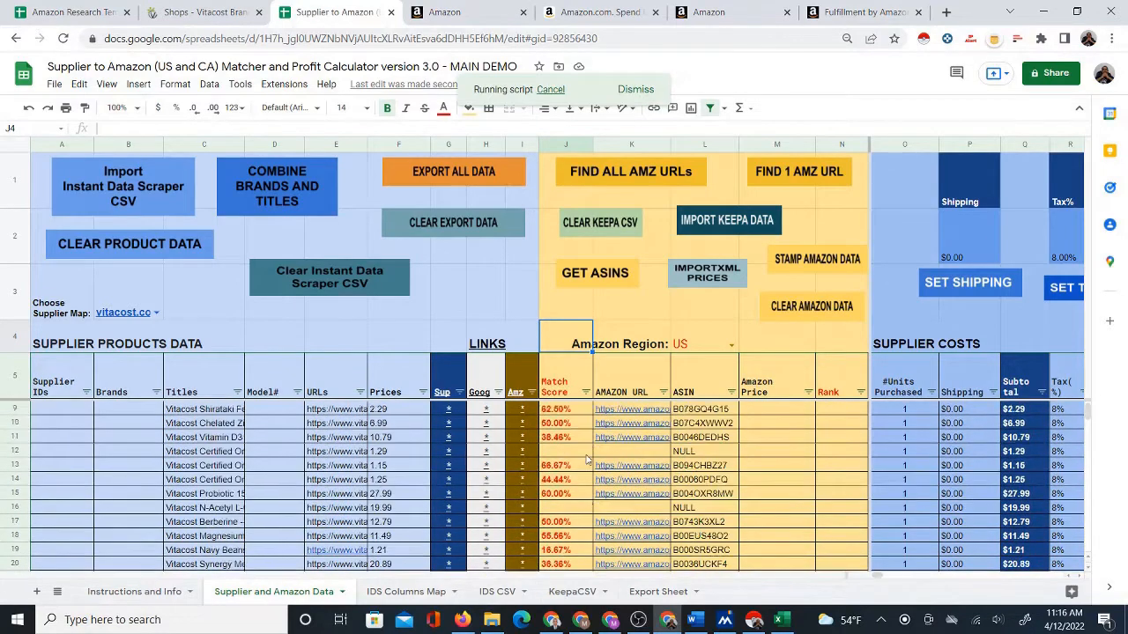
scroll(586, 459, down, 2)
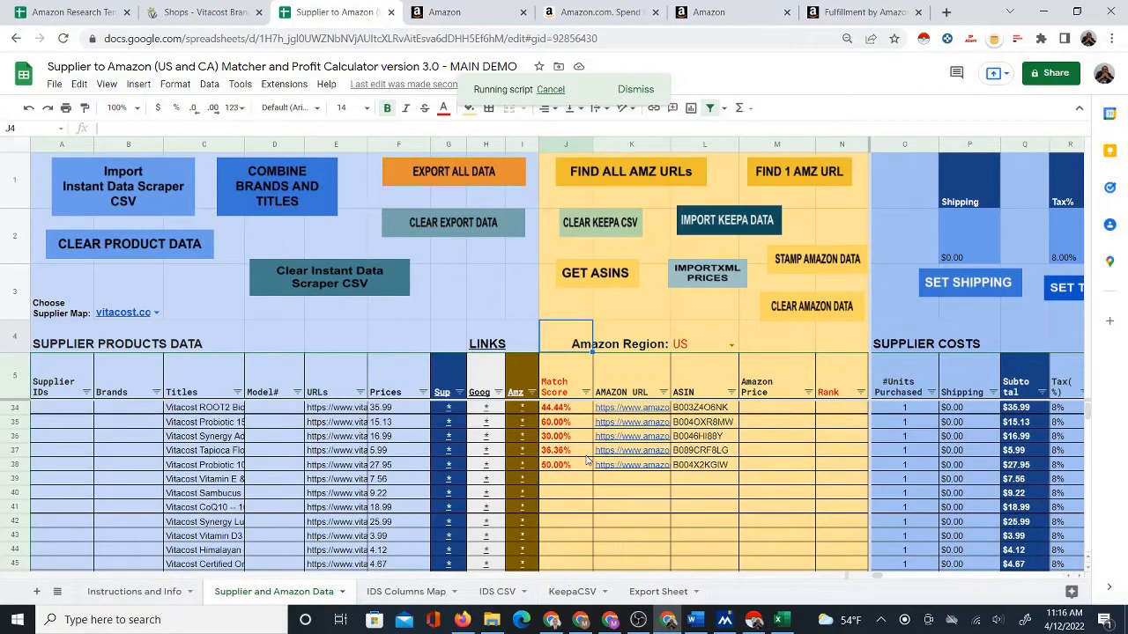
scroll(589, 456, down, 1)
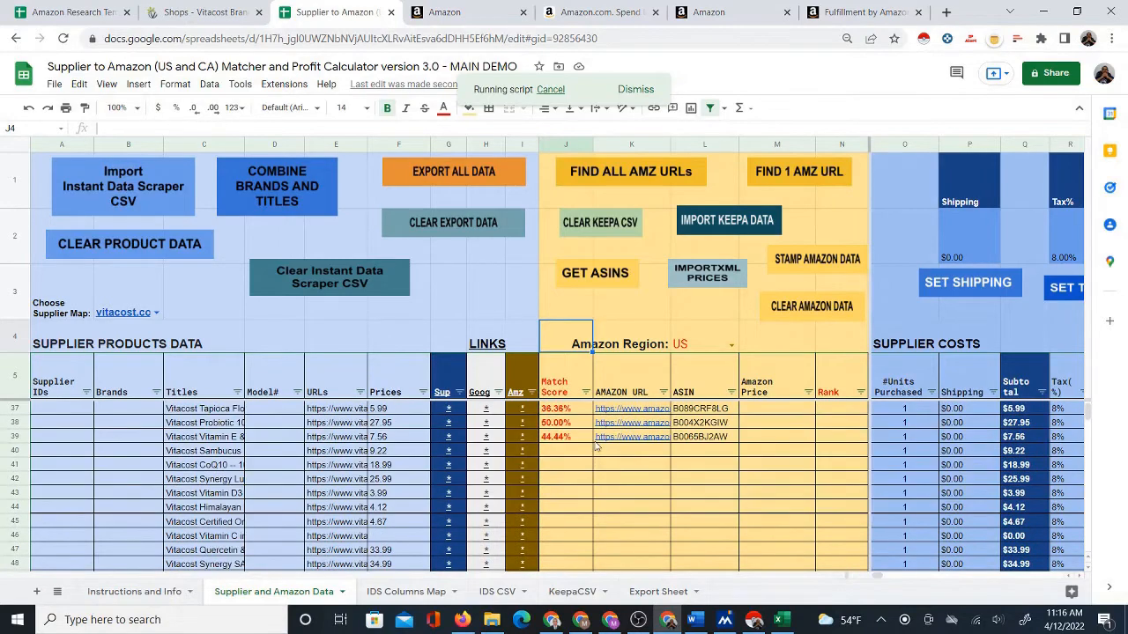
Compare the Vitacost and Amazon link previews for the Vitamin E product in row 39
click(452, 440)
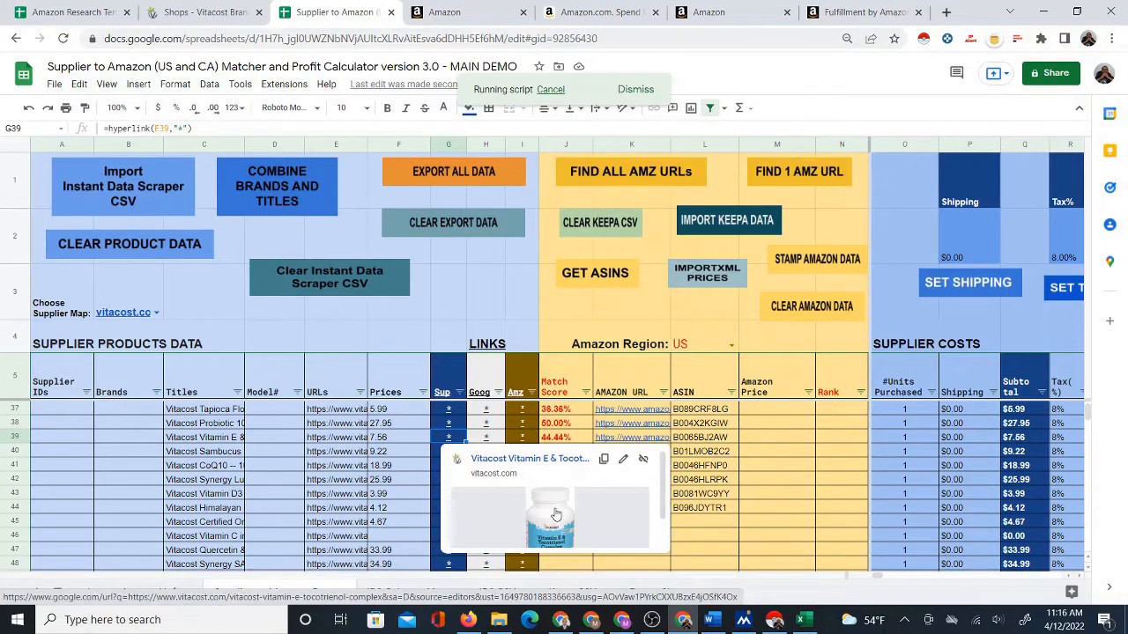
click(524, 441)
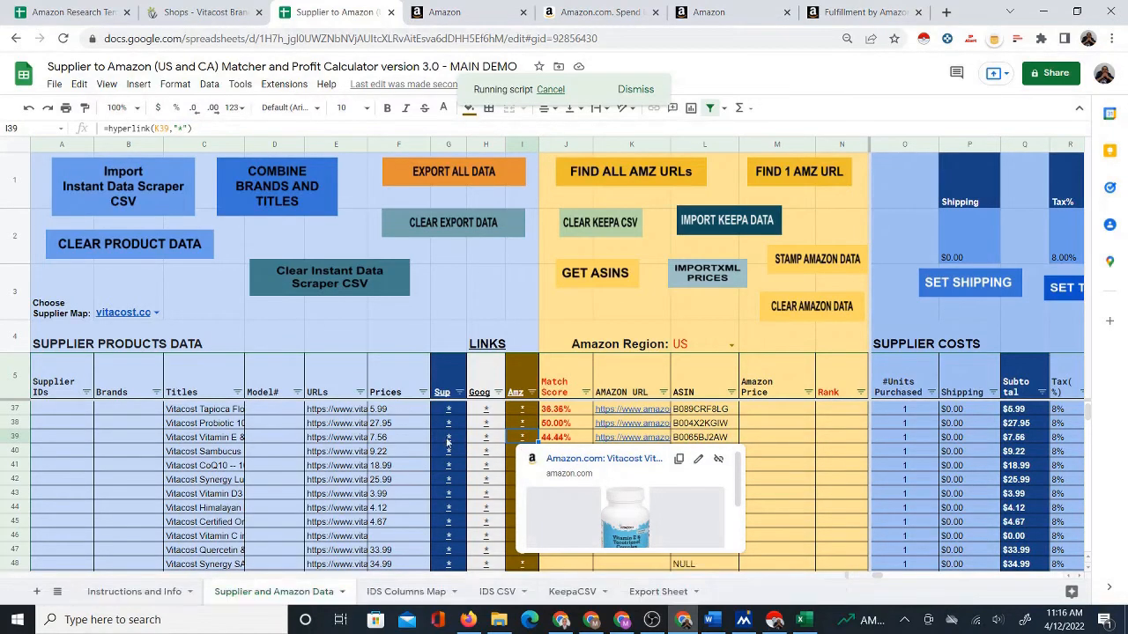
click(487, 442)
click(521, 438)
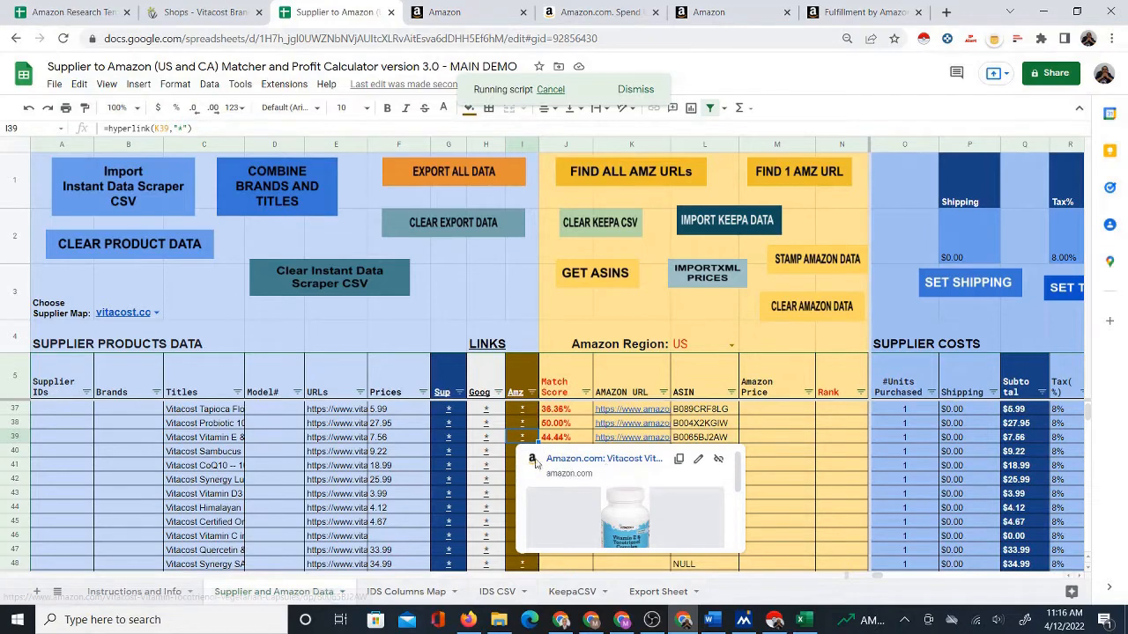
Compare the Vitacost and Amazon link previews for the products in rows 39 and 38
click(449, 438)
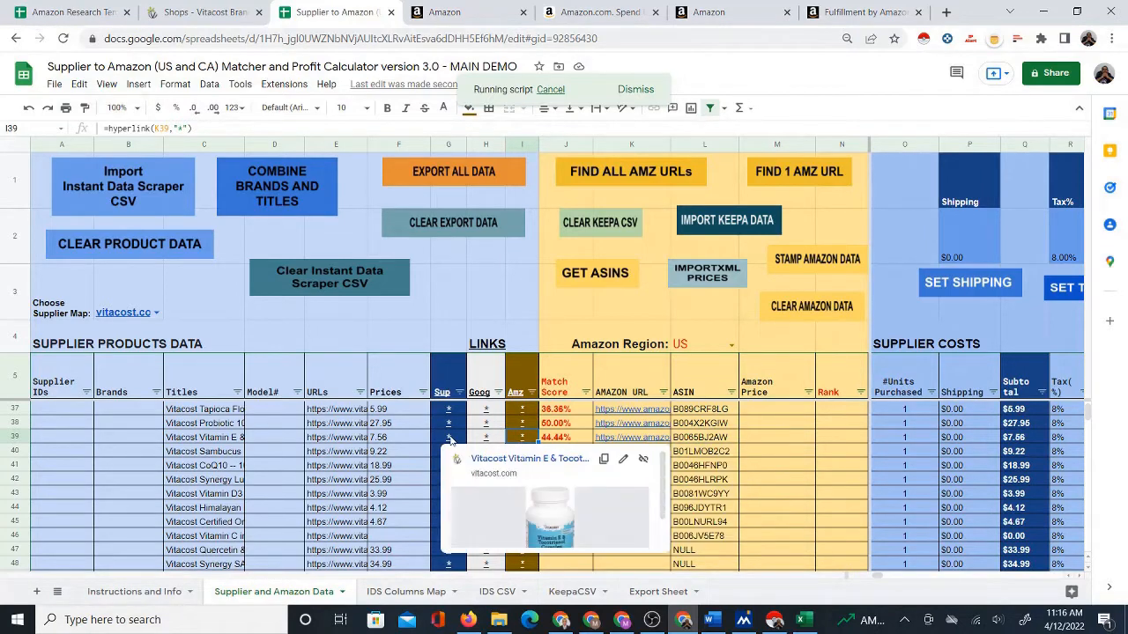
click(522, 423)
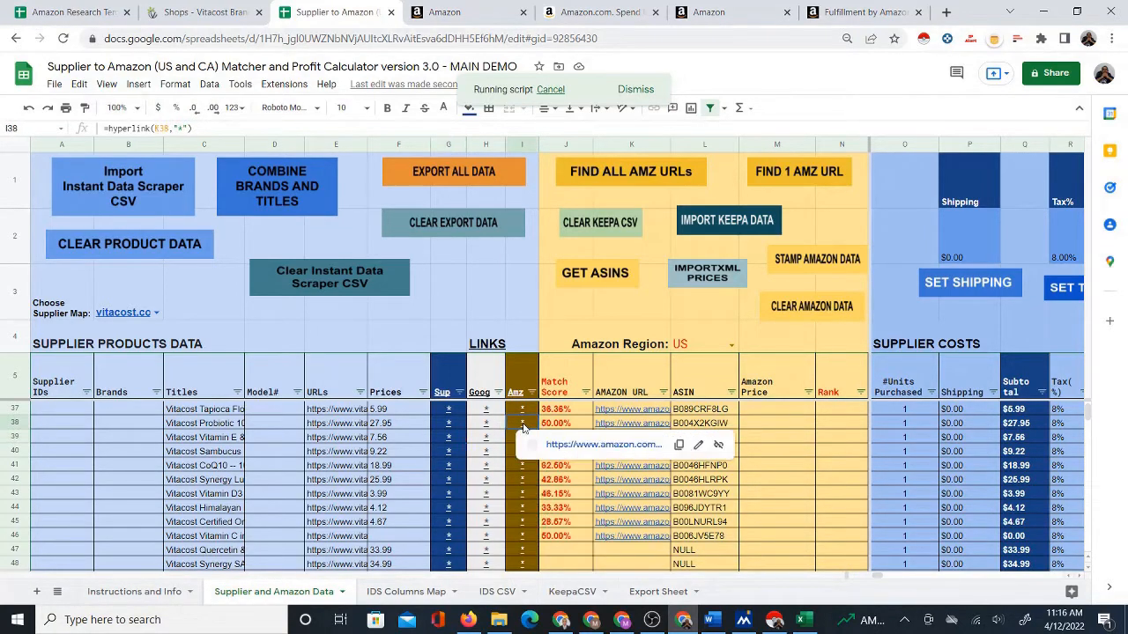
click(450, 423)
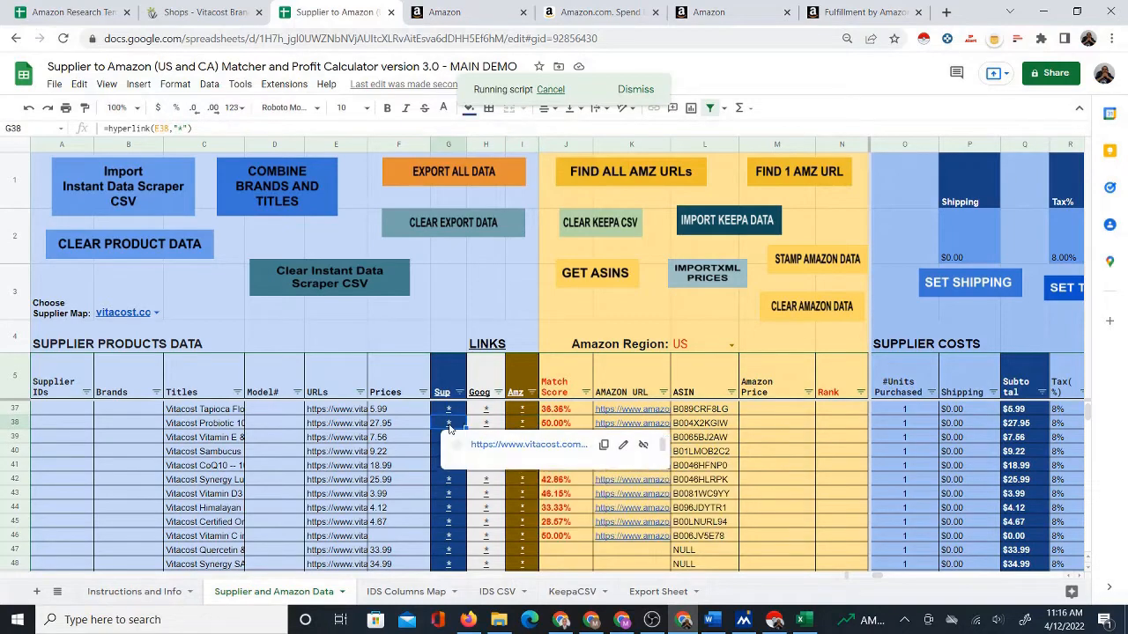
click(524, 425)
scroll(526, 428, up, 1)
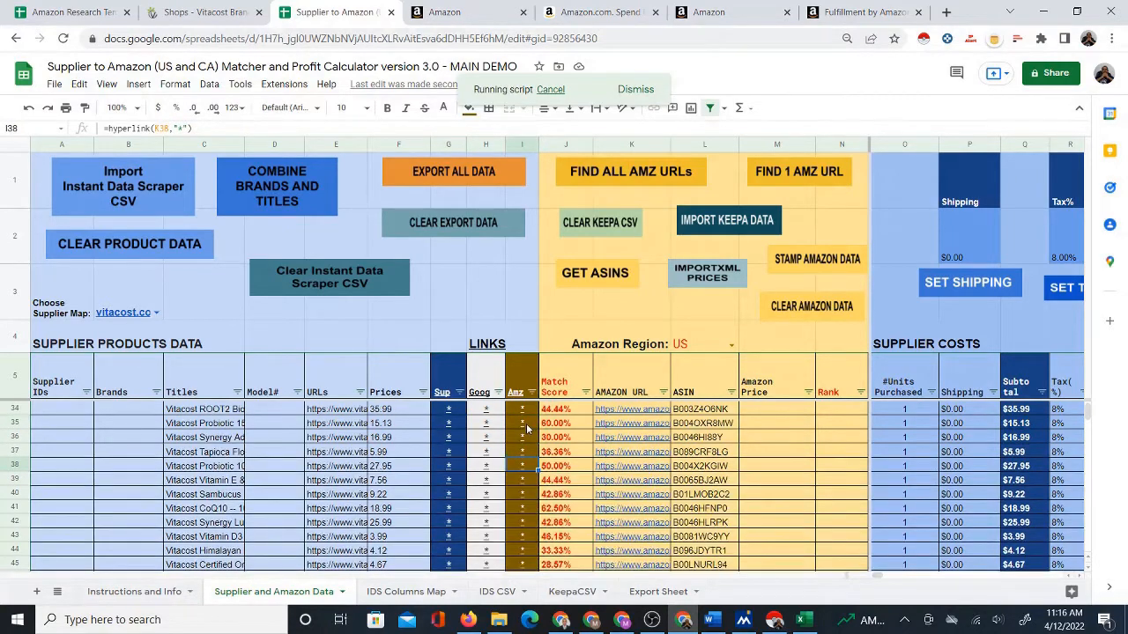
Compare the Vitacost and Amazon link previews for the Tapioca Flour product in row 37
click(451, 452)
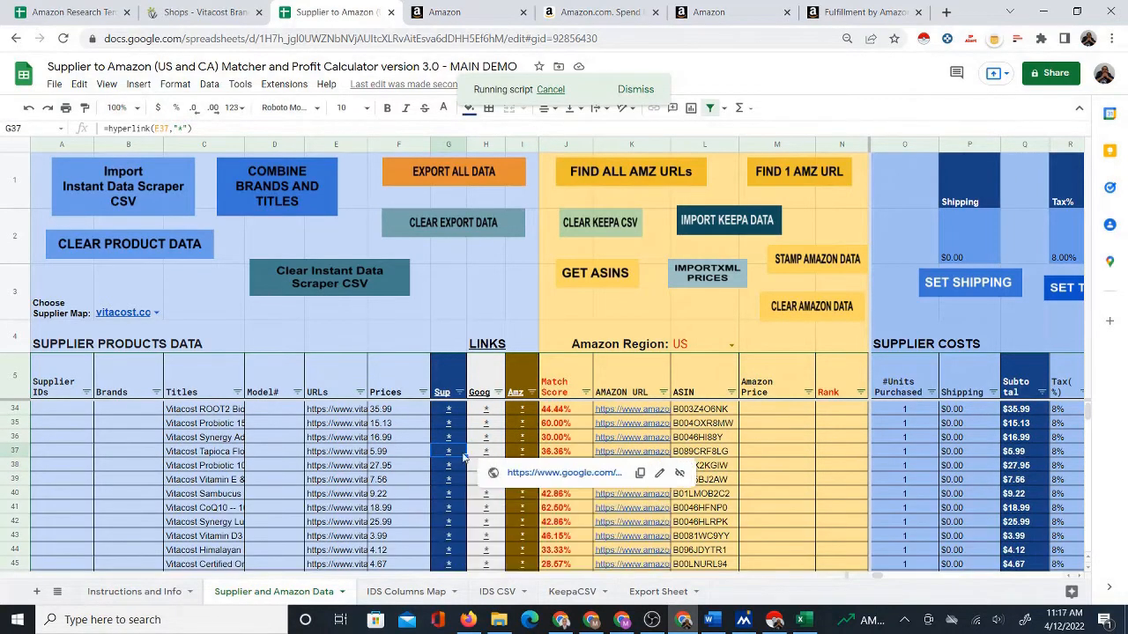
click(523, 452)
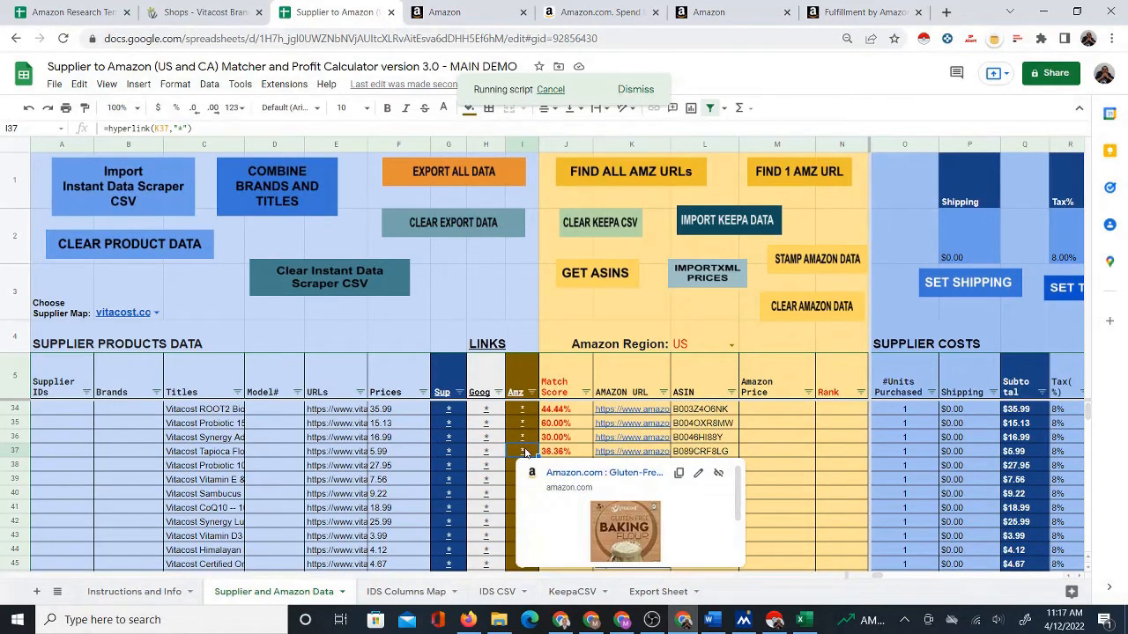
click(445, 453)
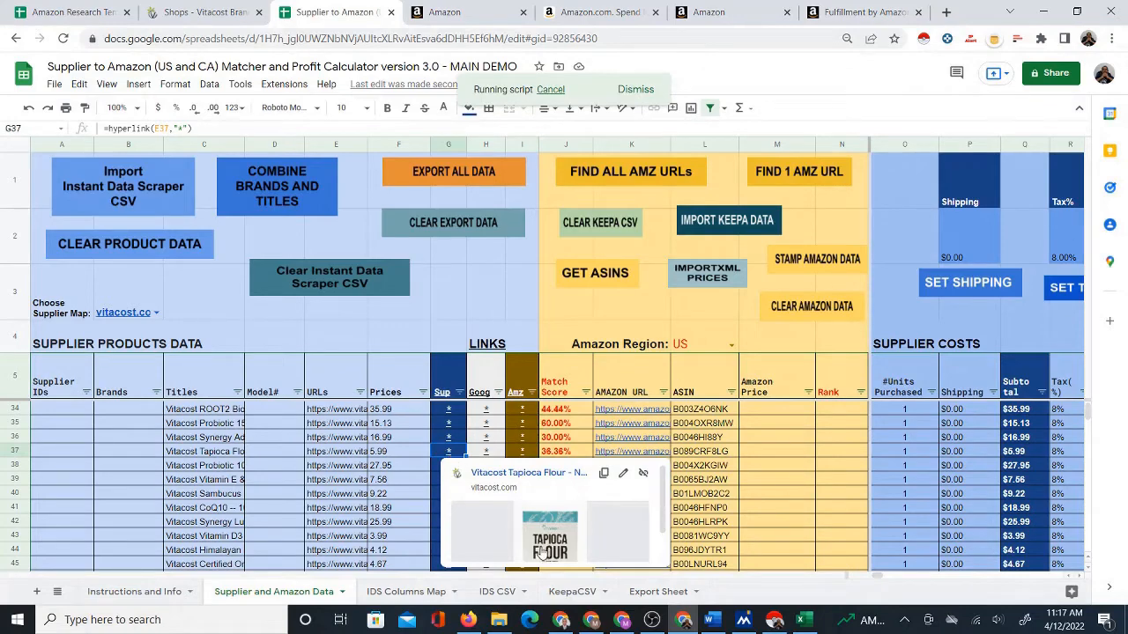
click(527, 454)
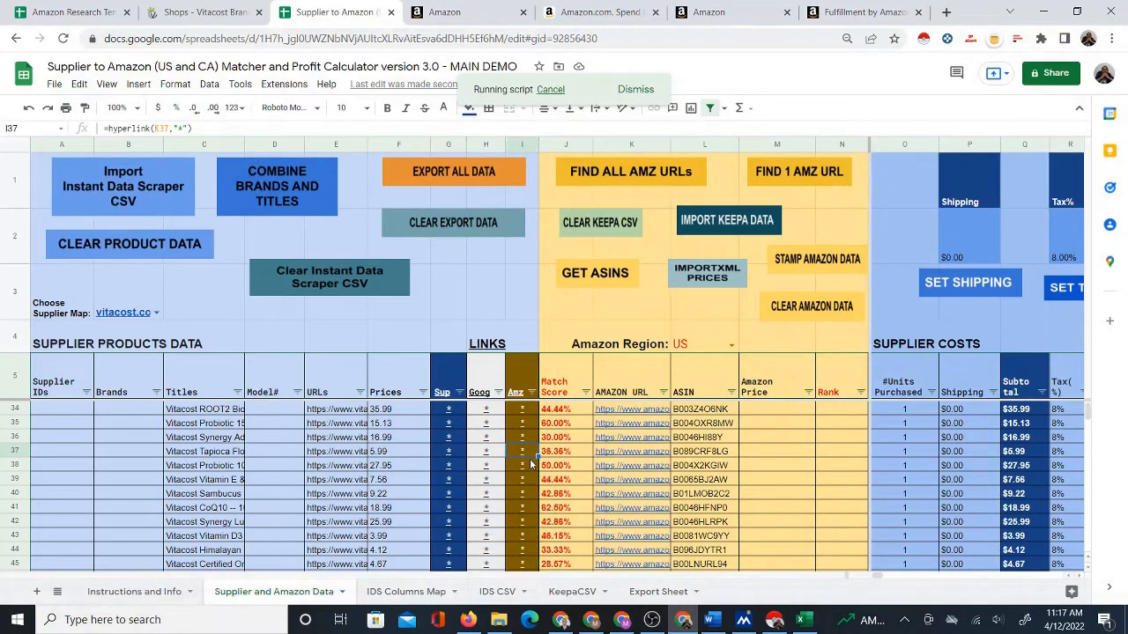
Review the match scores, Amazon URLs and ASINs from row 37 down to the last product the script has processed
scroll(604, 466, down, 2)
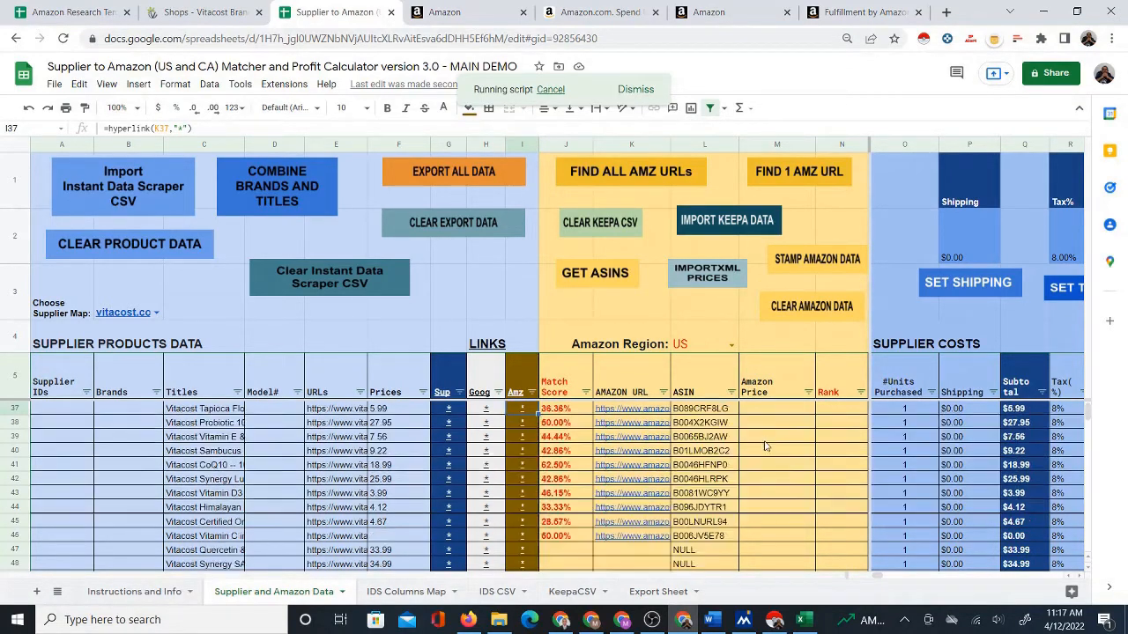
scroll(683, 467, down, 5)
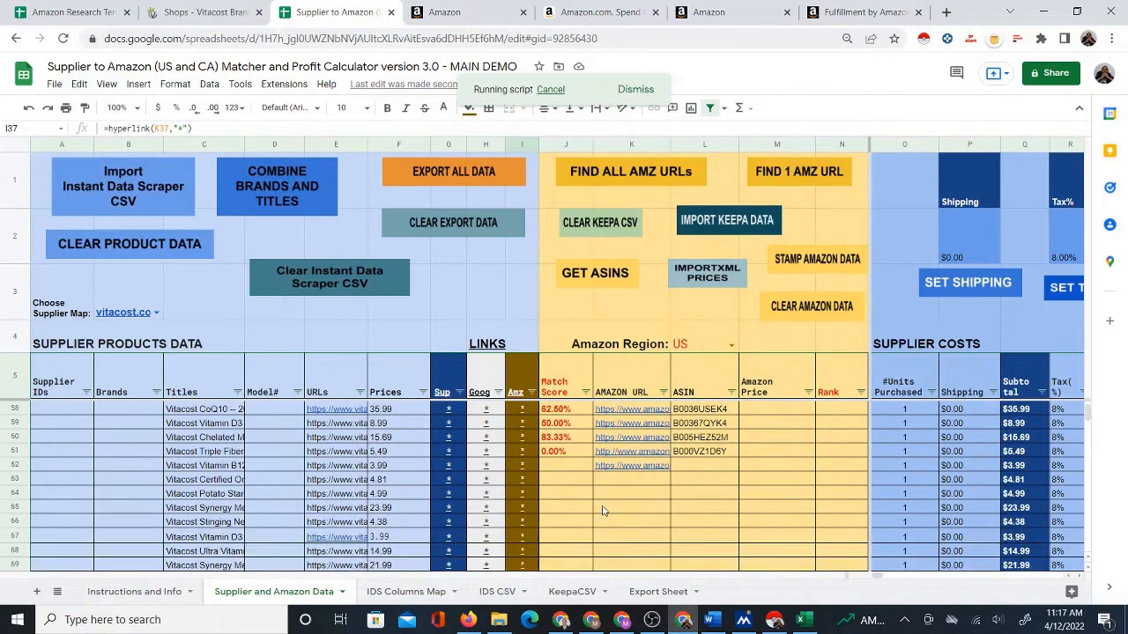
scroll(599, 511, down, 1)
mouse_move(635, 469)
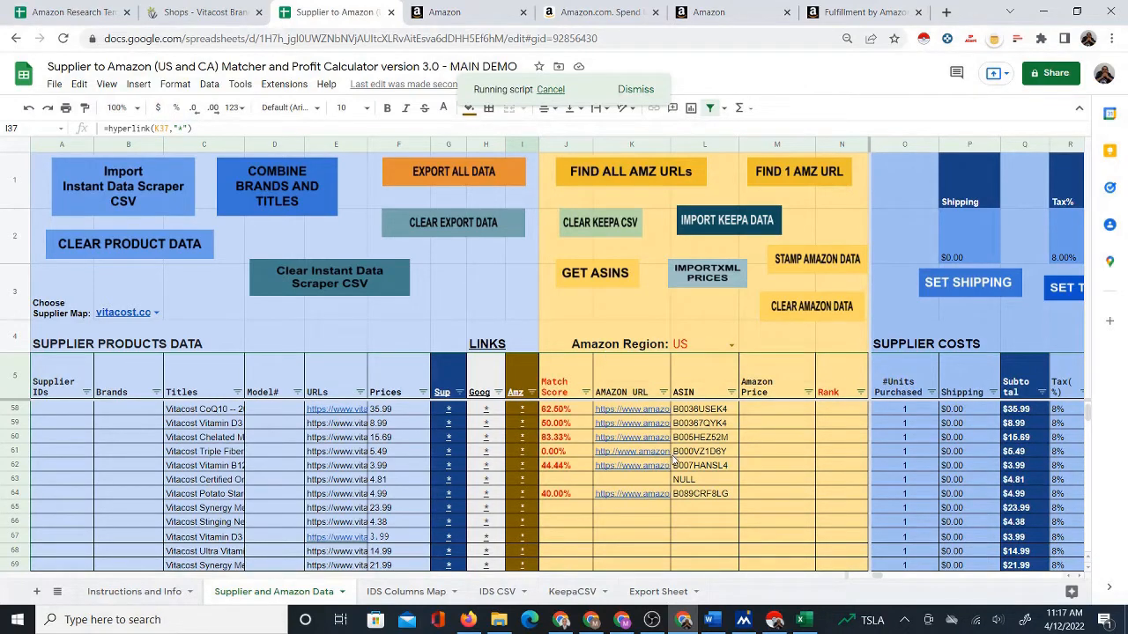
scroll(671, 481, down, 2)
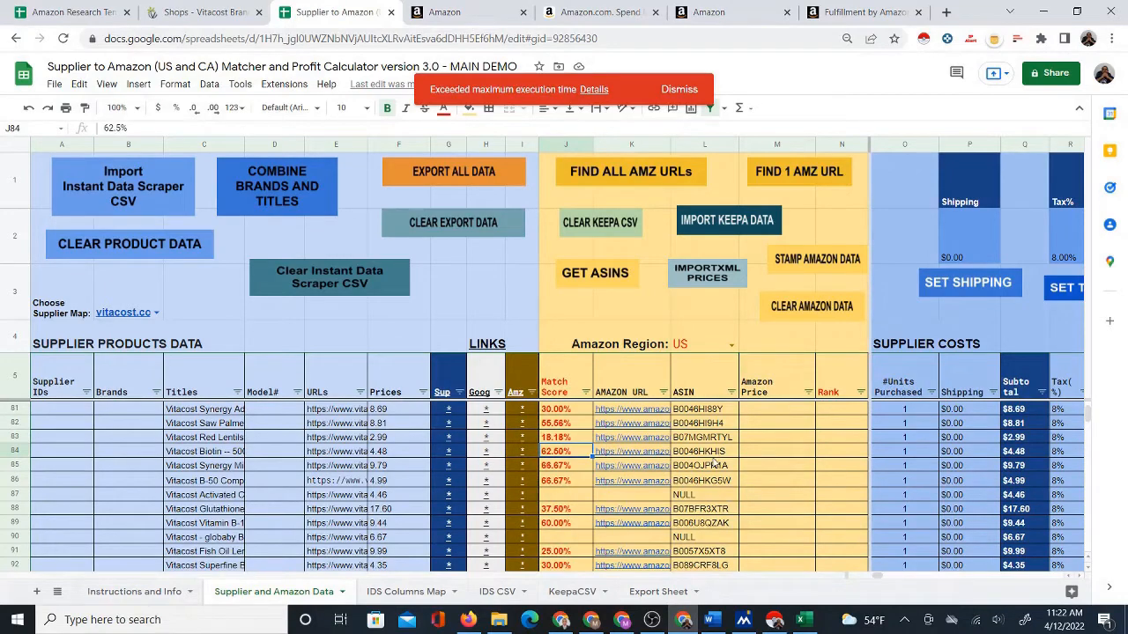
scroll(691, 443, down, 5)
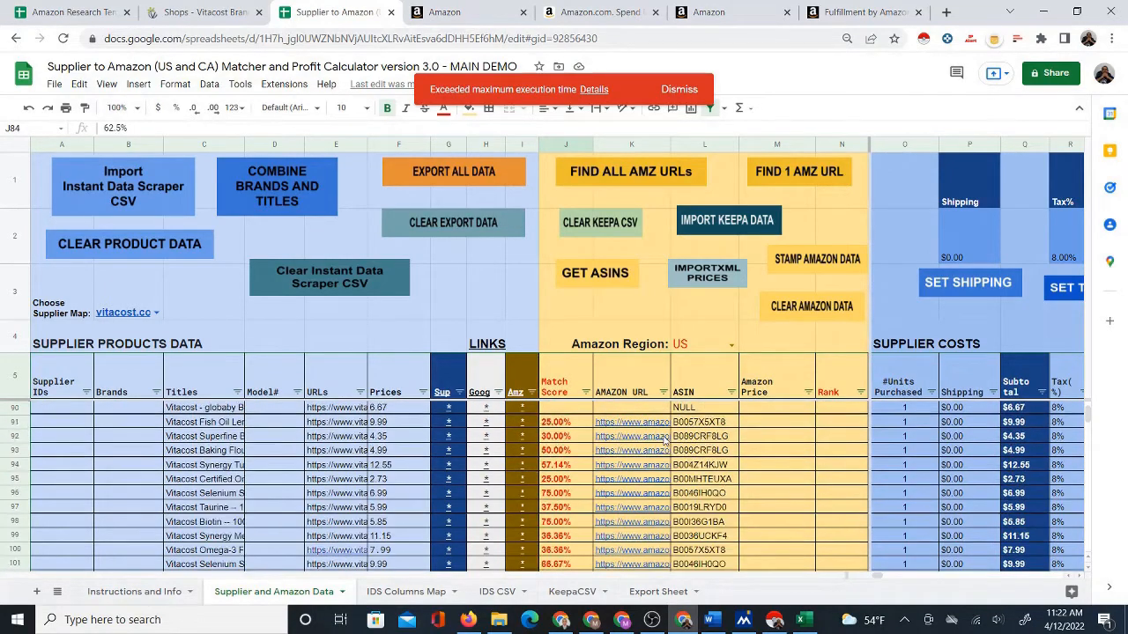
scroll(589, 468, down, 6)
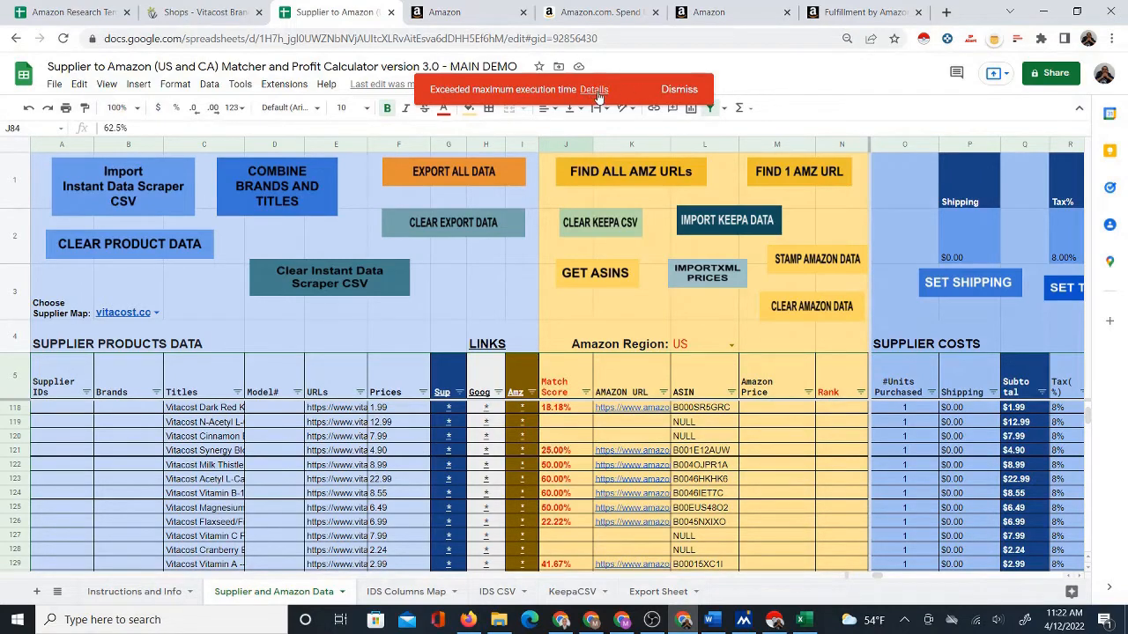
scroll(617, 486, down, 5)
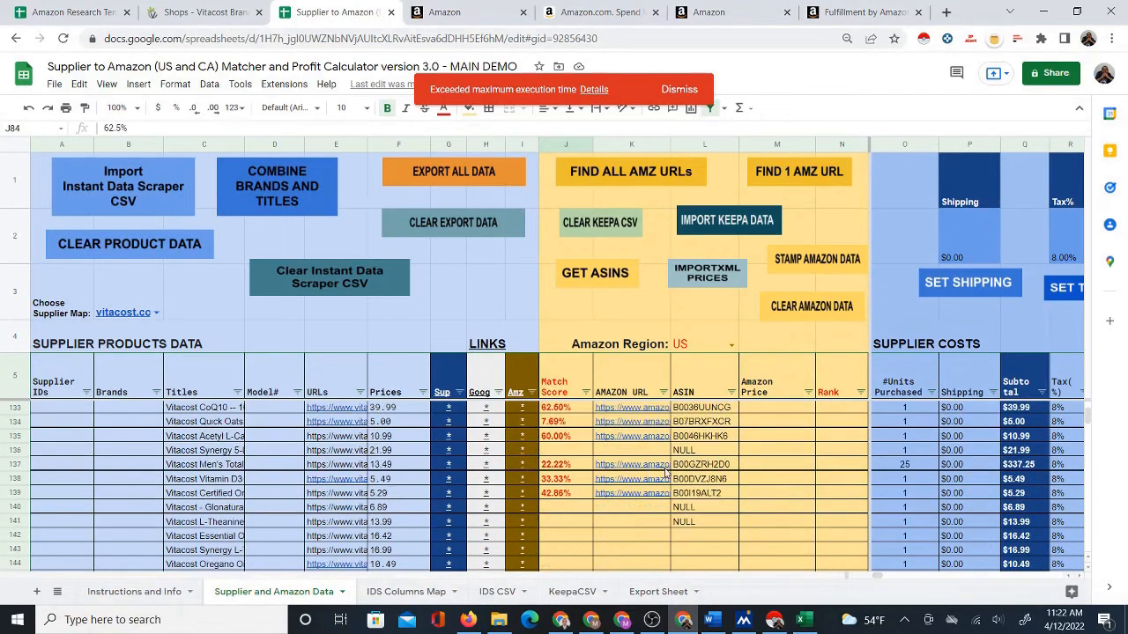
scroll(641, 502, down, 1)
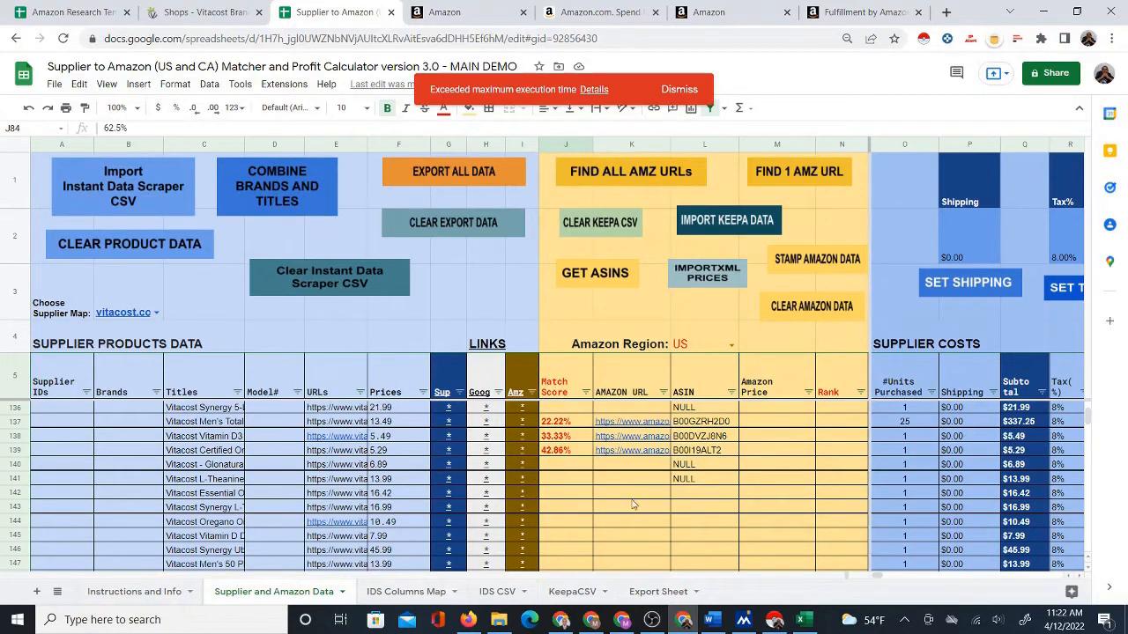
Read the details of the script's execution-time error, then dismiss the notification
click(576, 496)
click(594, 90)
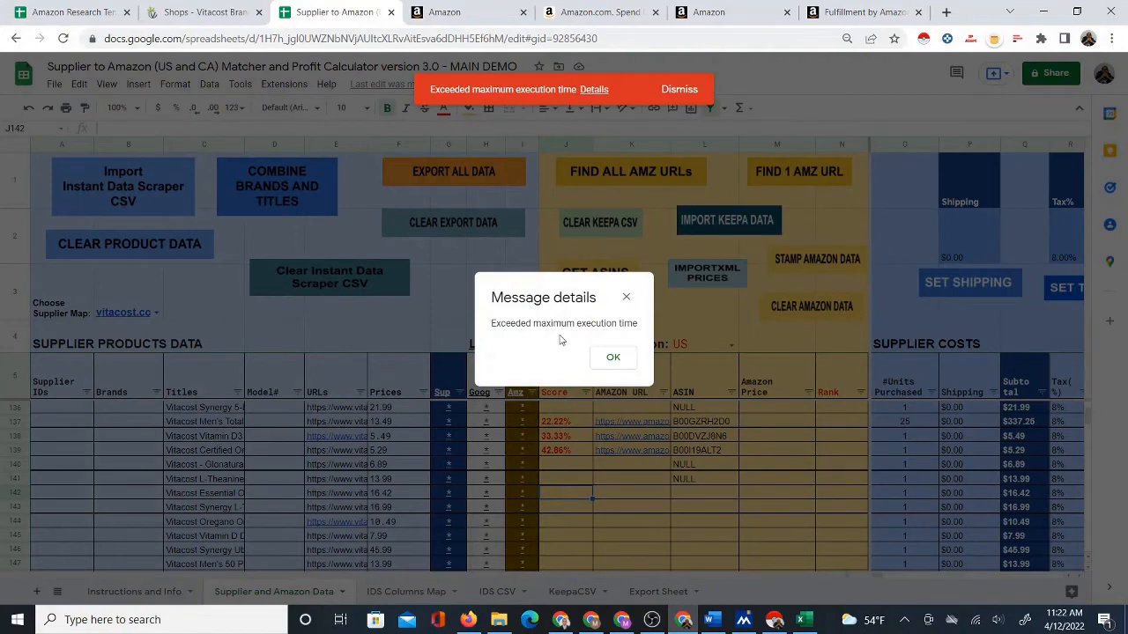
click(609, 358)
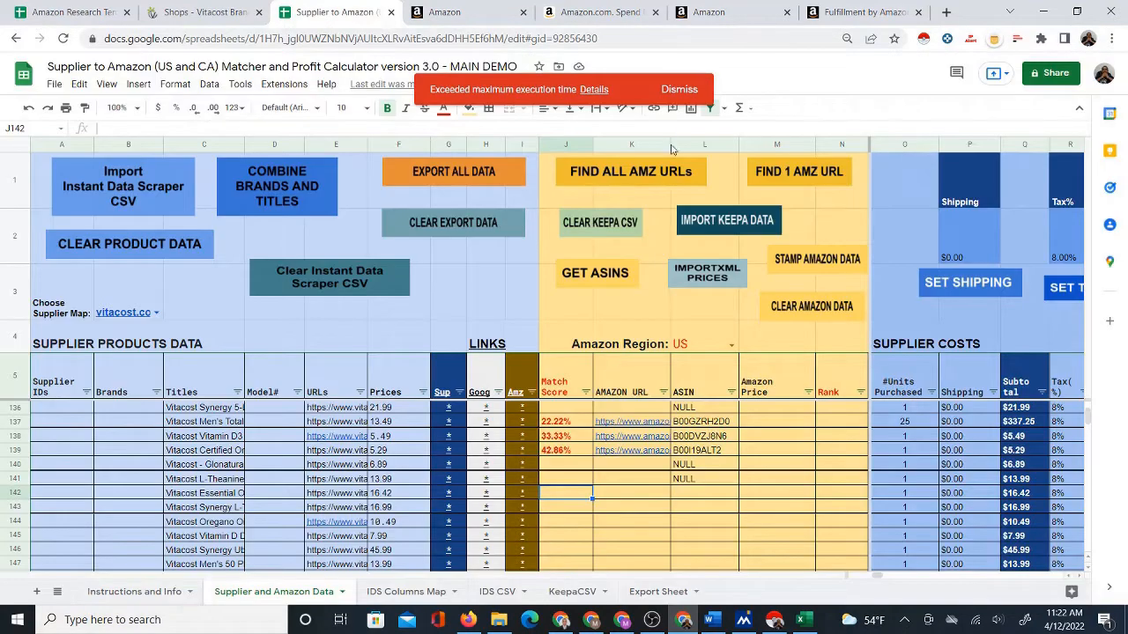
click(677, 90)
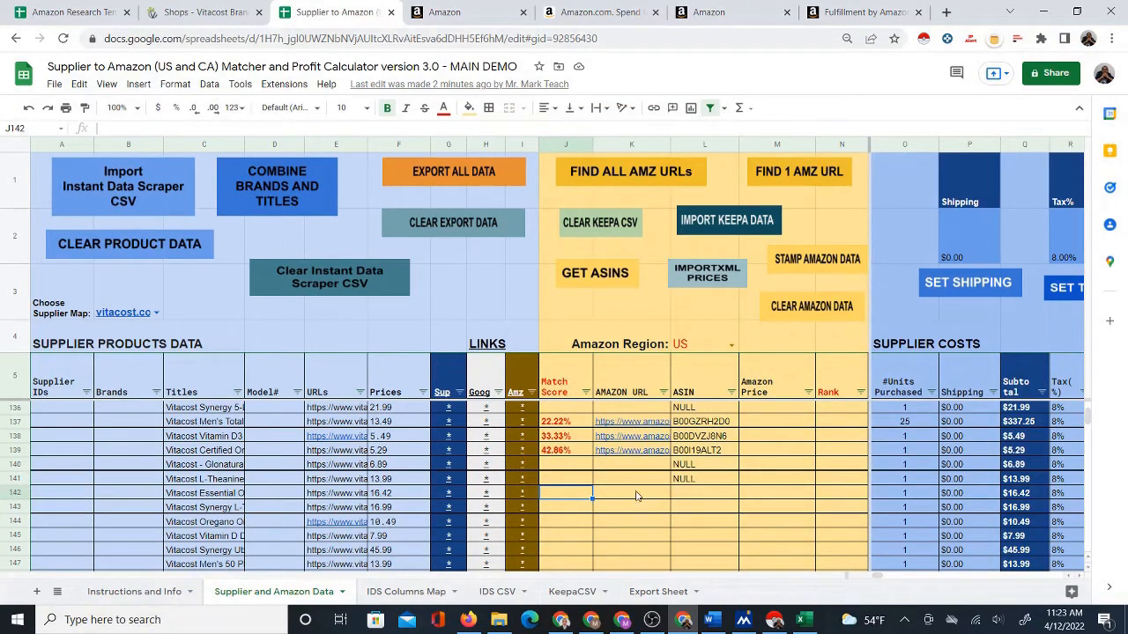
Rerun the search for all Amazon URLs to resume from the unprocessed Essential Oils product in row 142
key(Up)
key(Up)
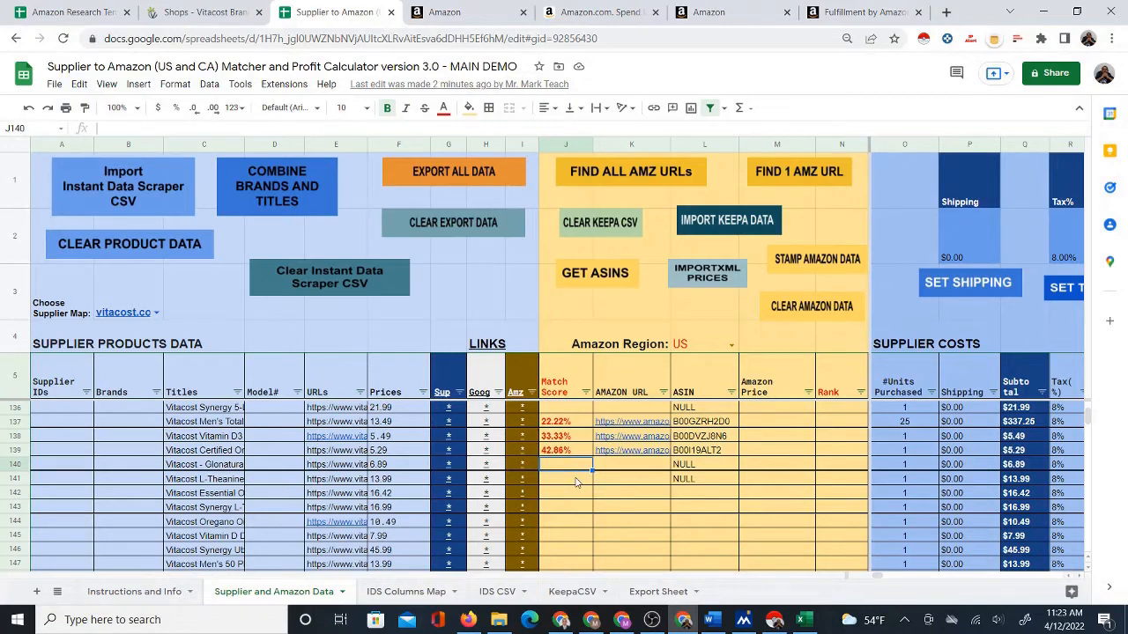
click(228, 495)
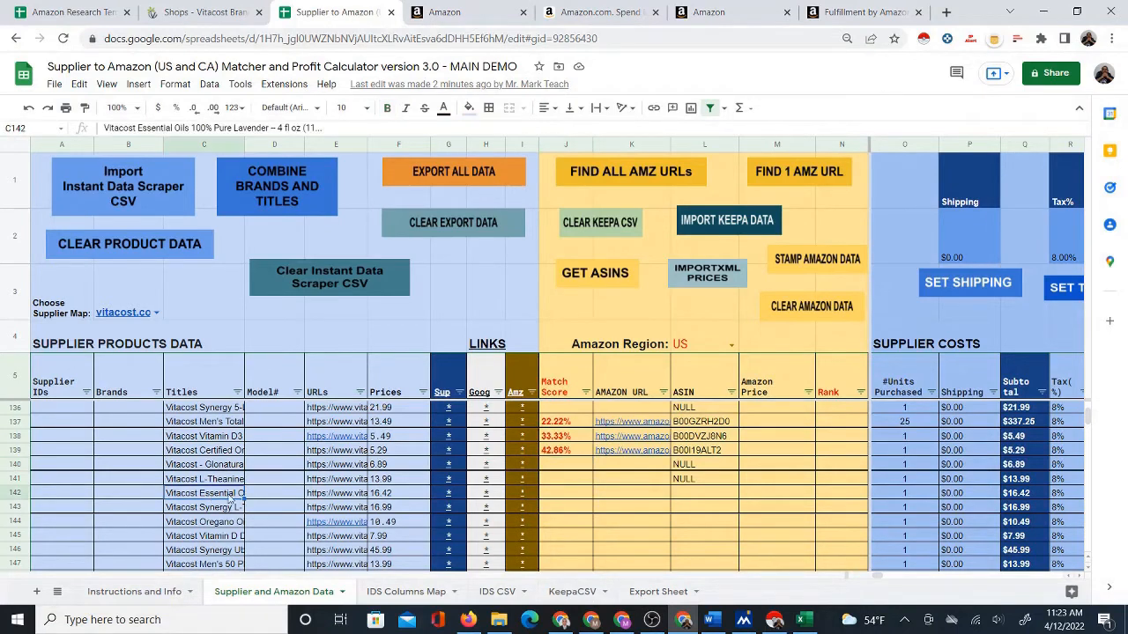
click(588, 494)
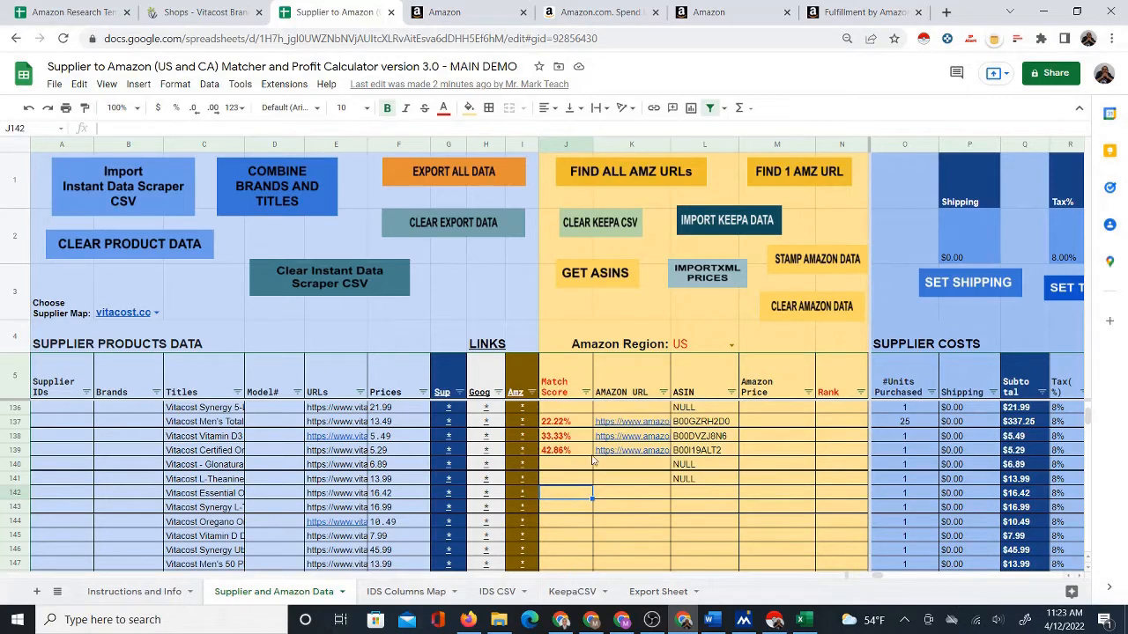
click(606, 178)
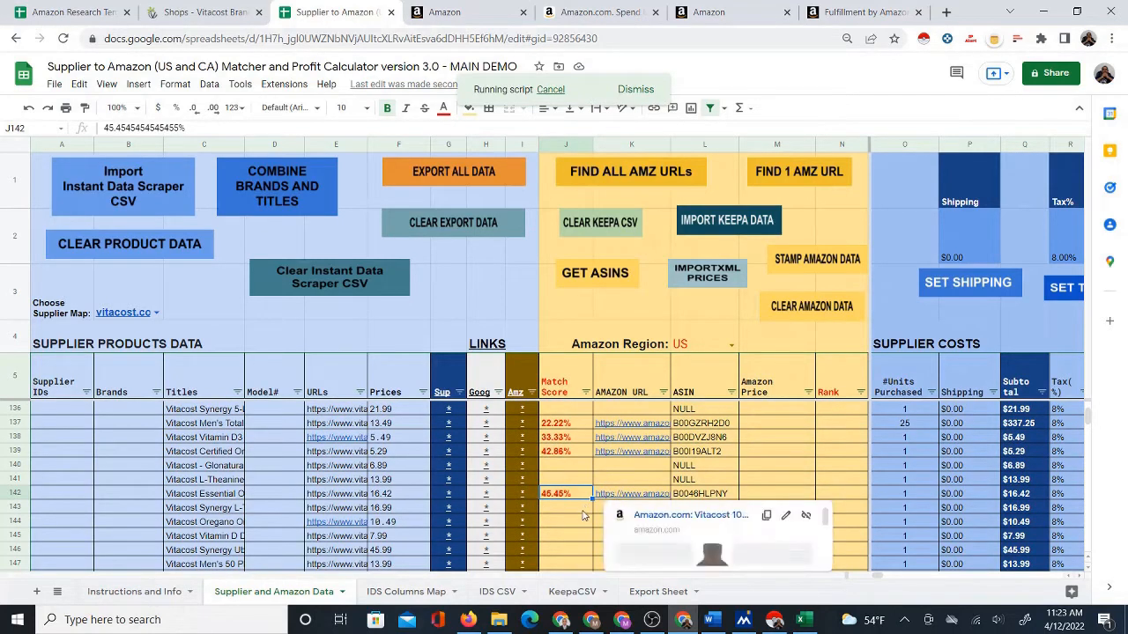
Check the new matches from row 142 down, including the Amazon link preview in K142
scroll(621, 467, down, 1)
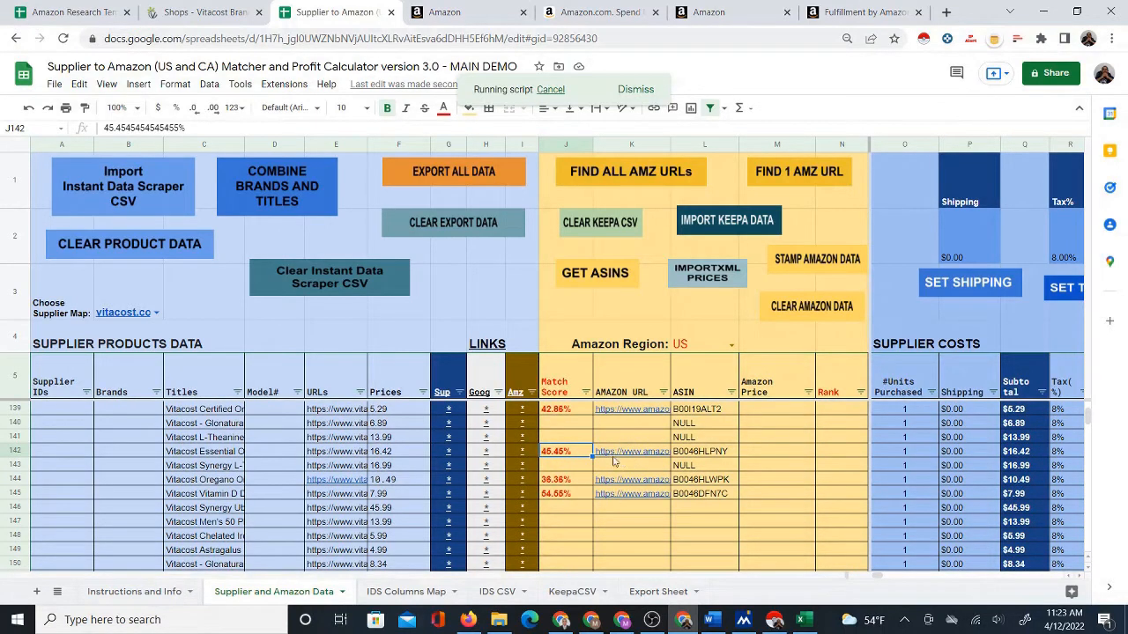
mouse_move(600, 451)
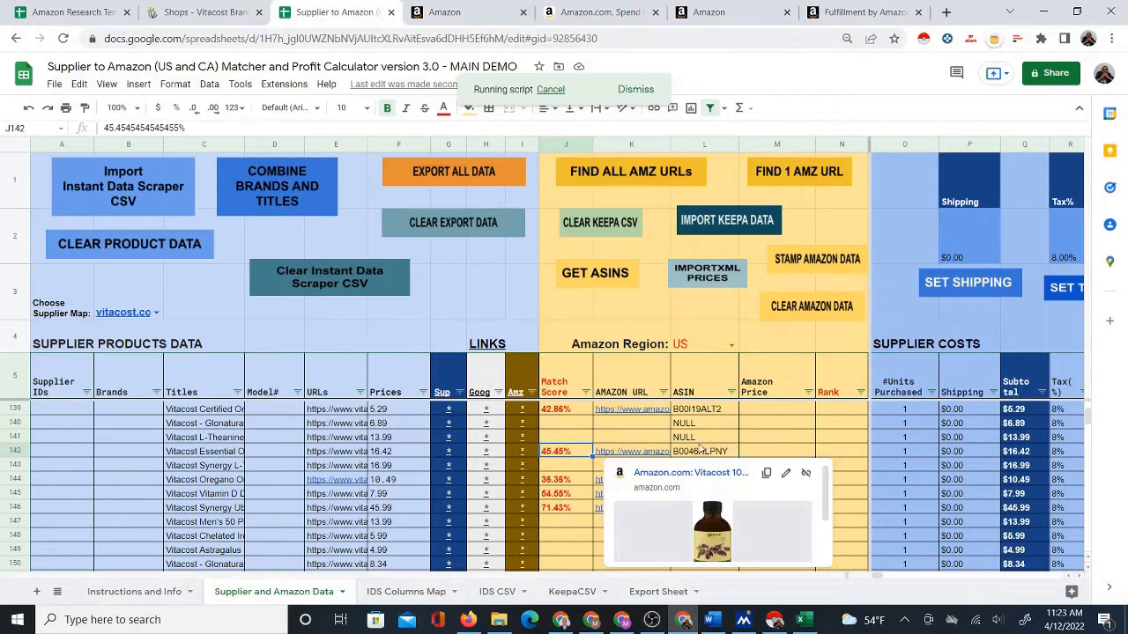
scroll(784, 442, down, 1)
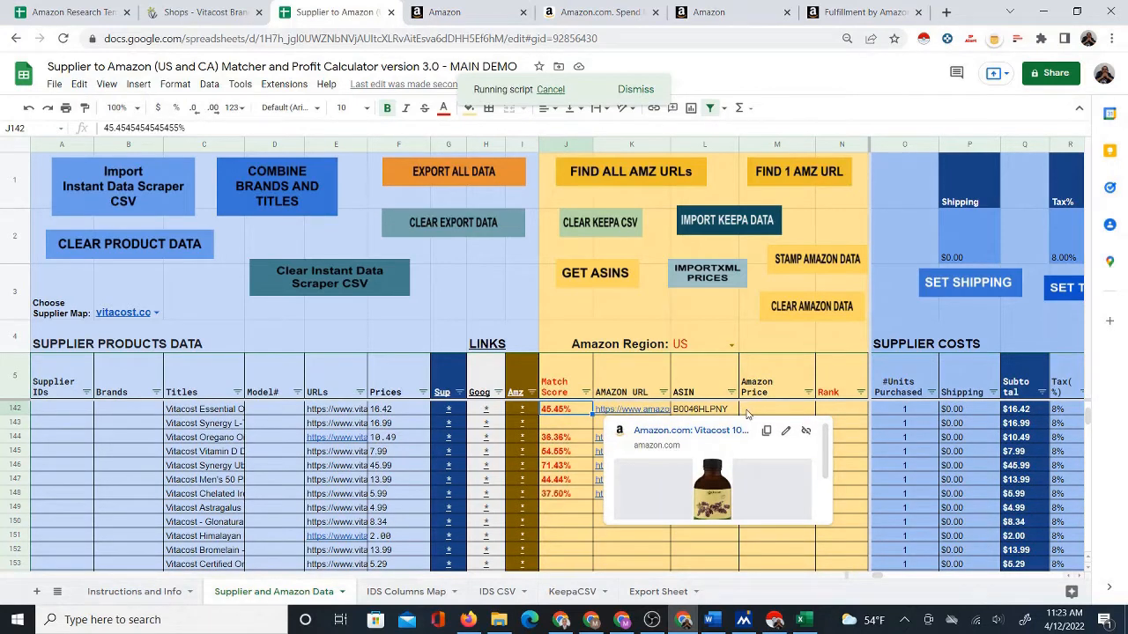
click(746, 410)
Examine the ASIN column from L6 down to its last filled cell, and follow the new matches through about row 172
scroll(702, 476, up, 2)
scroll(702, 476, up, 18)
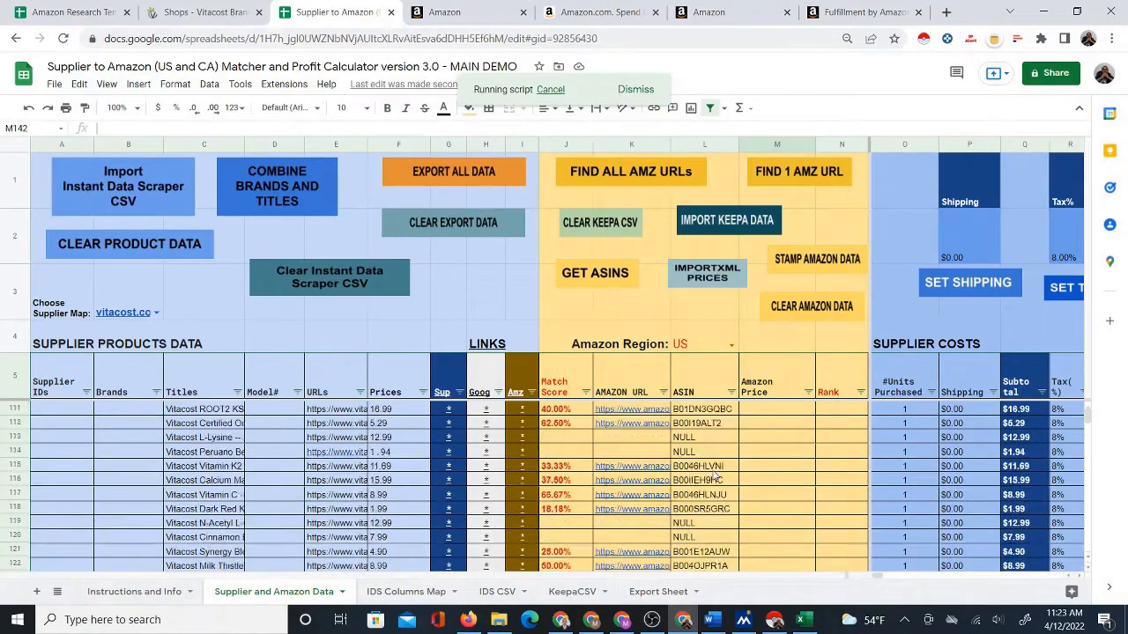
scroll(720, 476, up, 20)
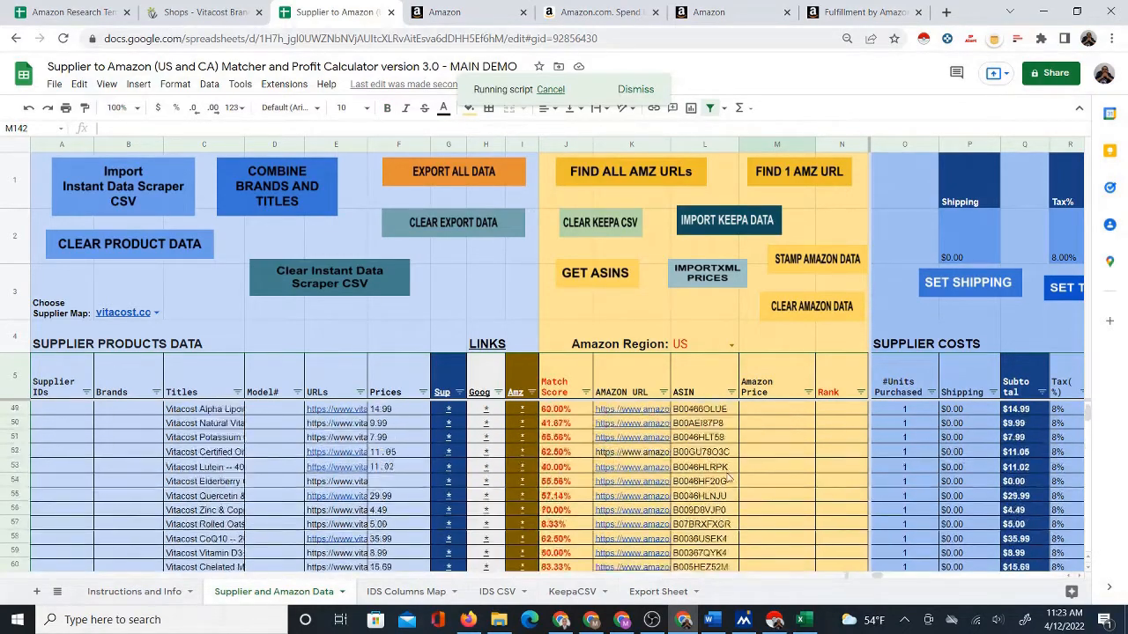
scroll(730, 477, up, 3)
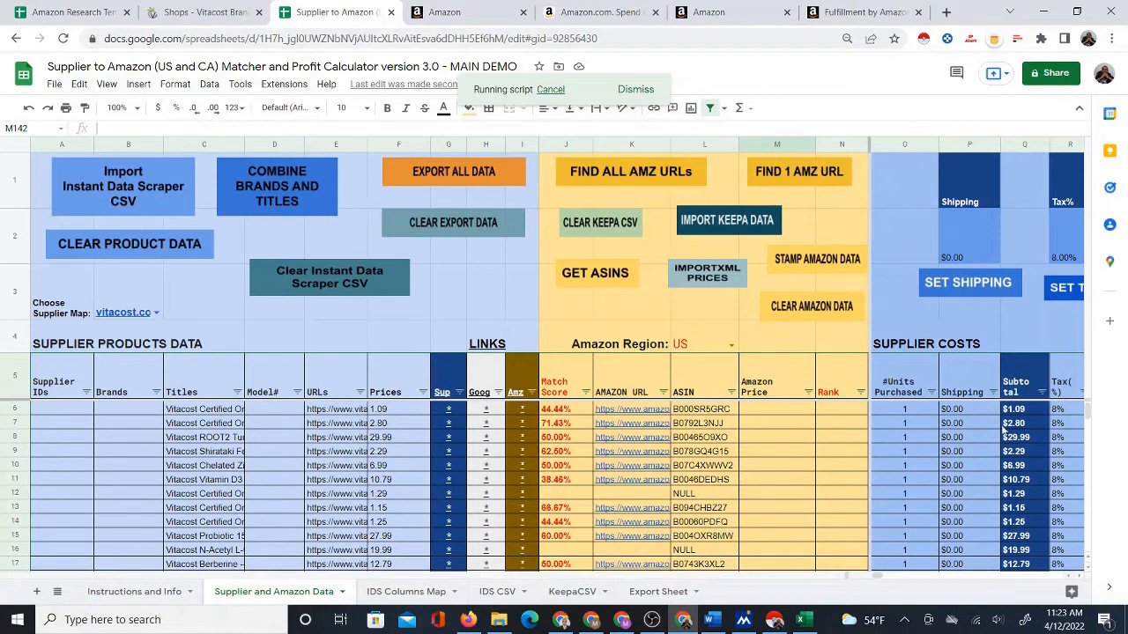
click(709, 410)
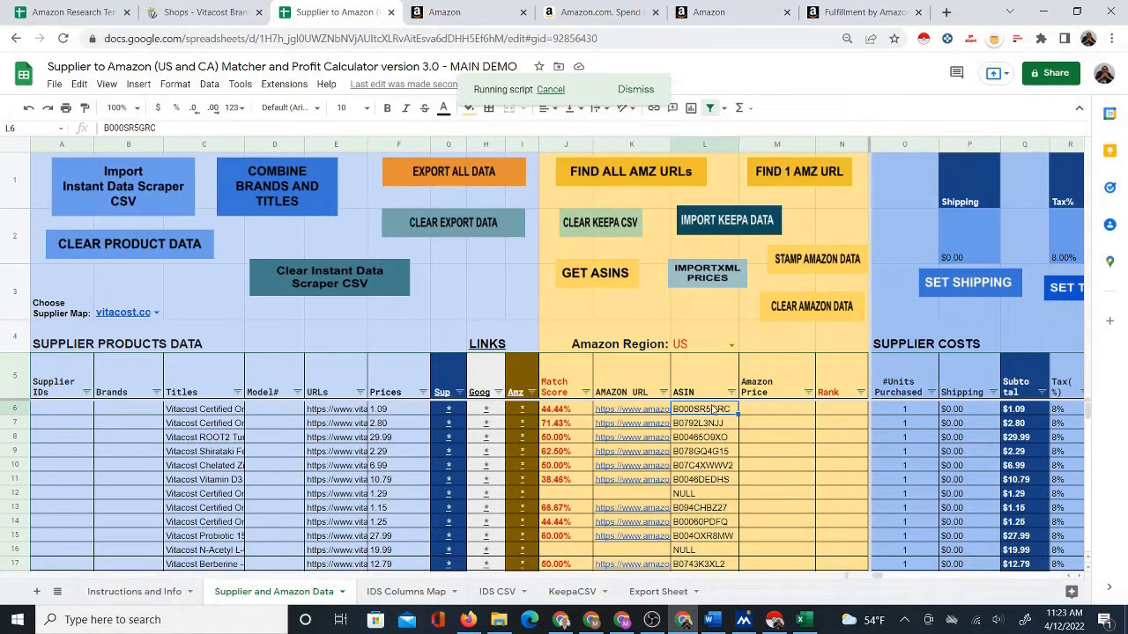
key(ctrl+Down)
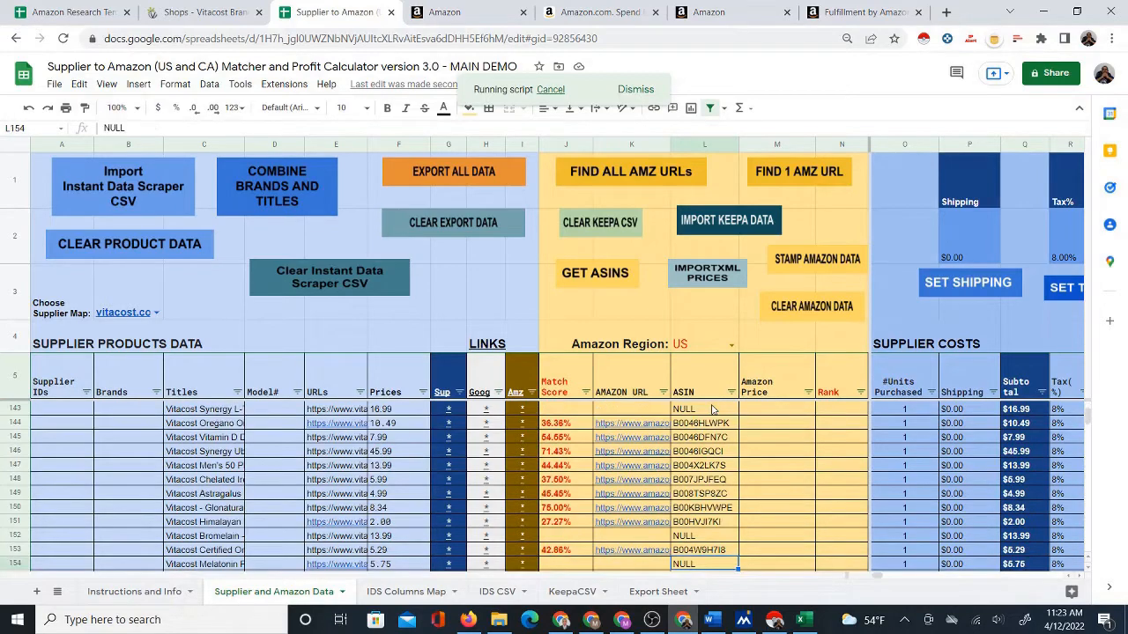
scroll(690, 485, down, 2)
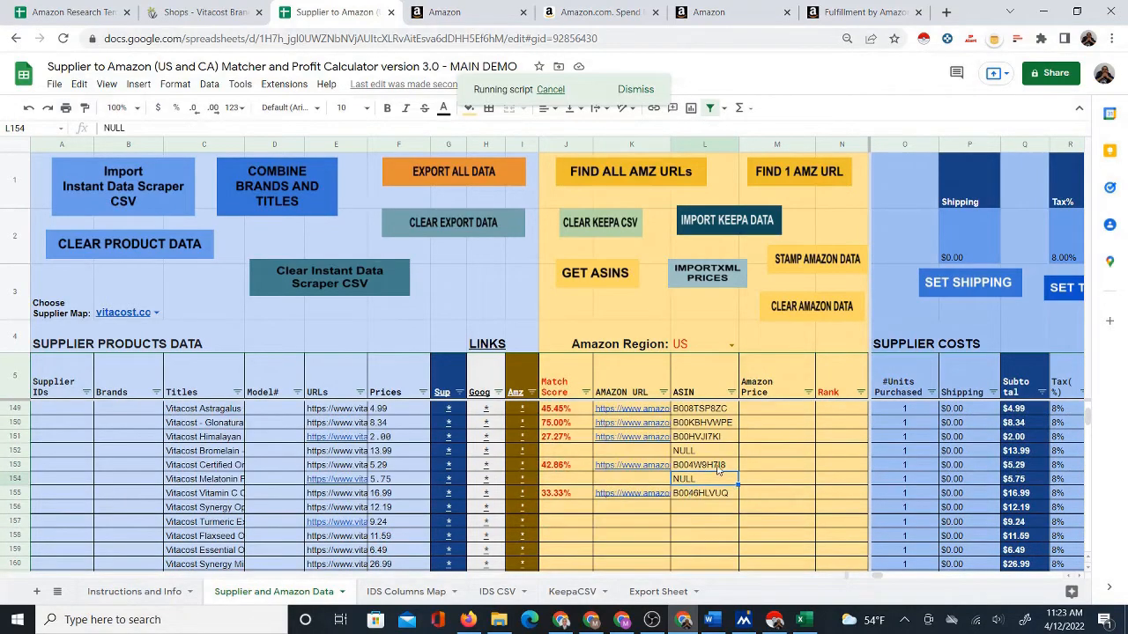
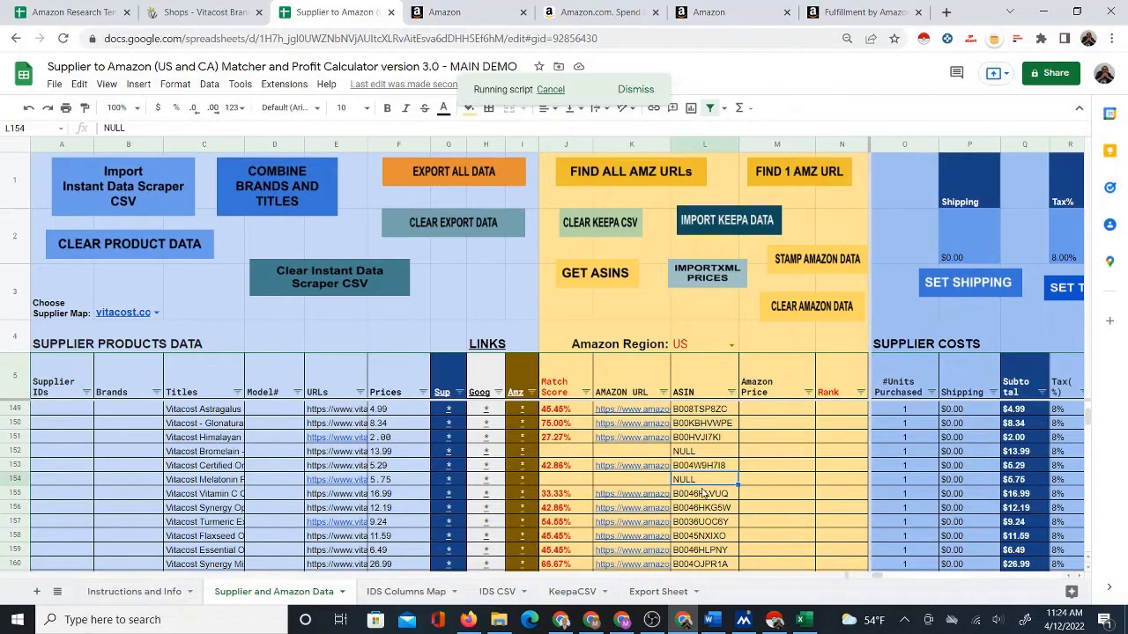
scroll(702, 494, down, 1)
scroll(709, 494, down, 2)
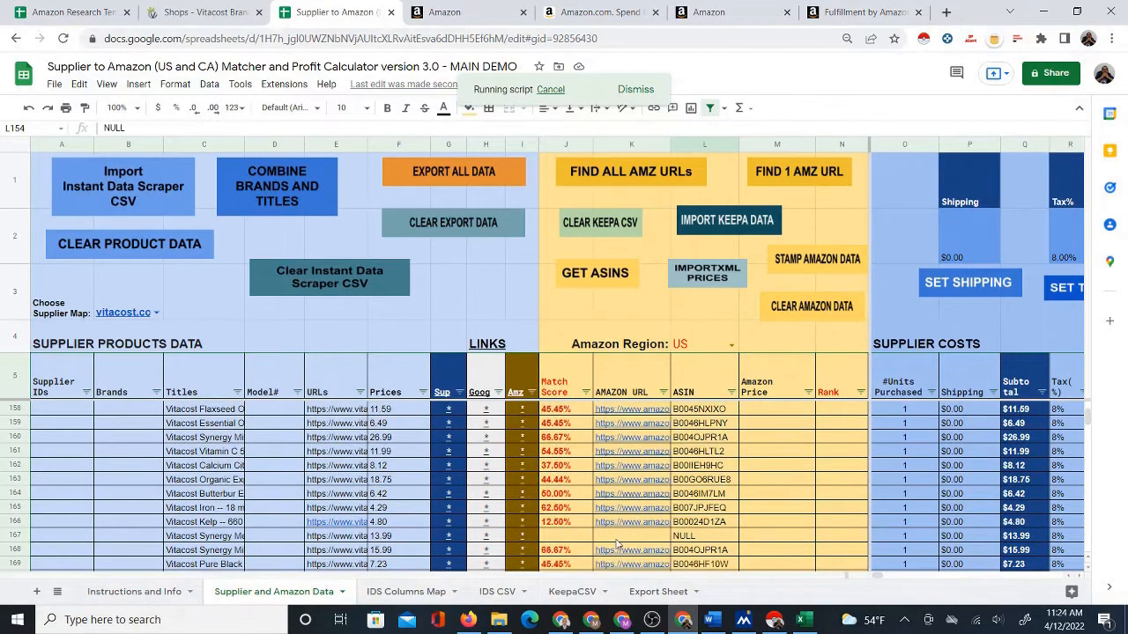
scroll(617, 544, down, 1)
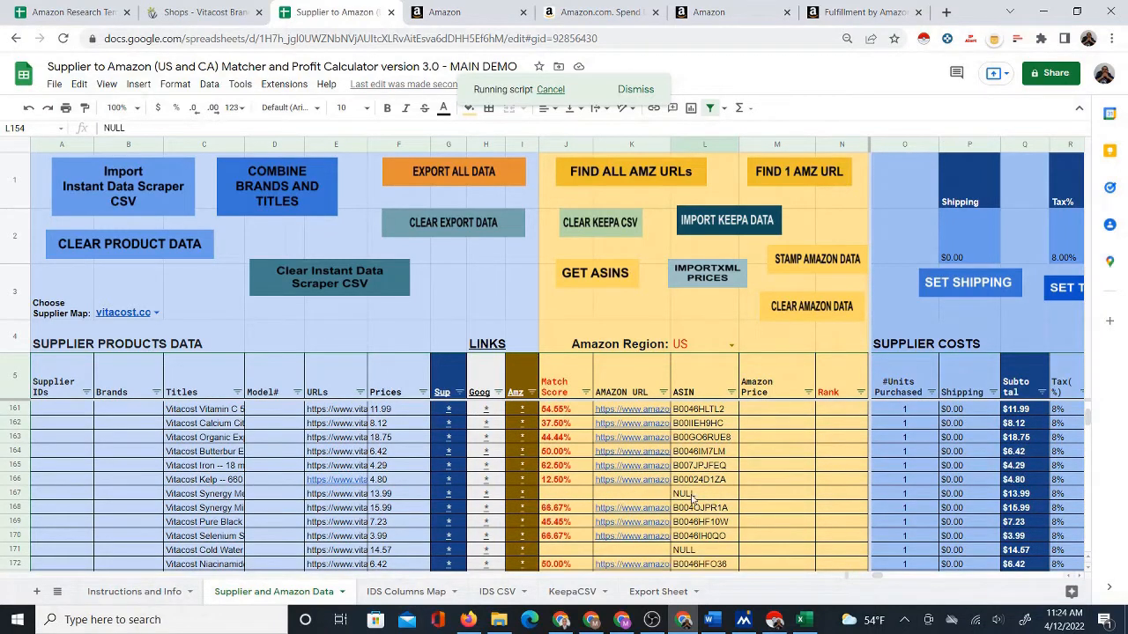
Follow the new matches to about row 181, then open the Google search link for the Cod Liver Oil product in row 171
scroll(731, 502, down, 2)
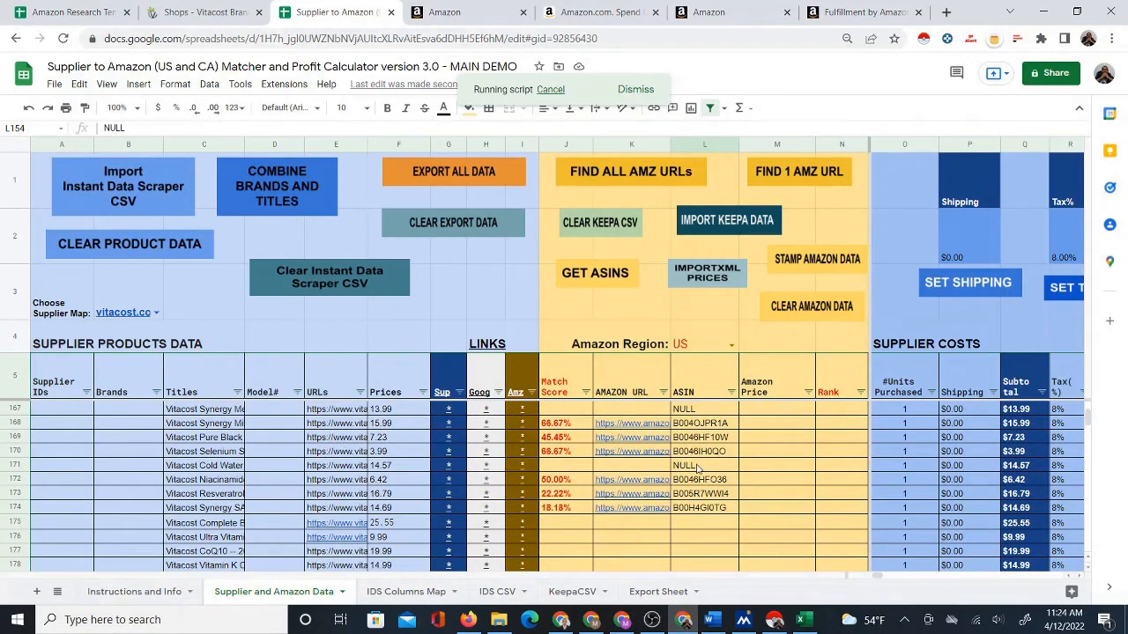
scroll(723, 485, down, 1)
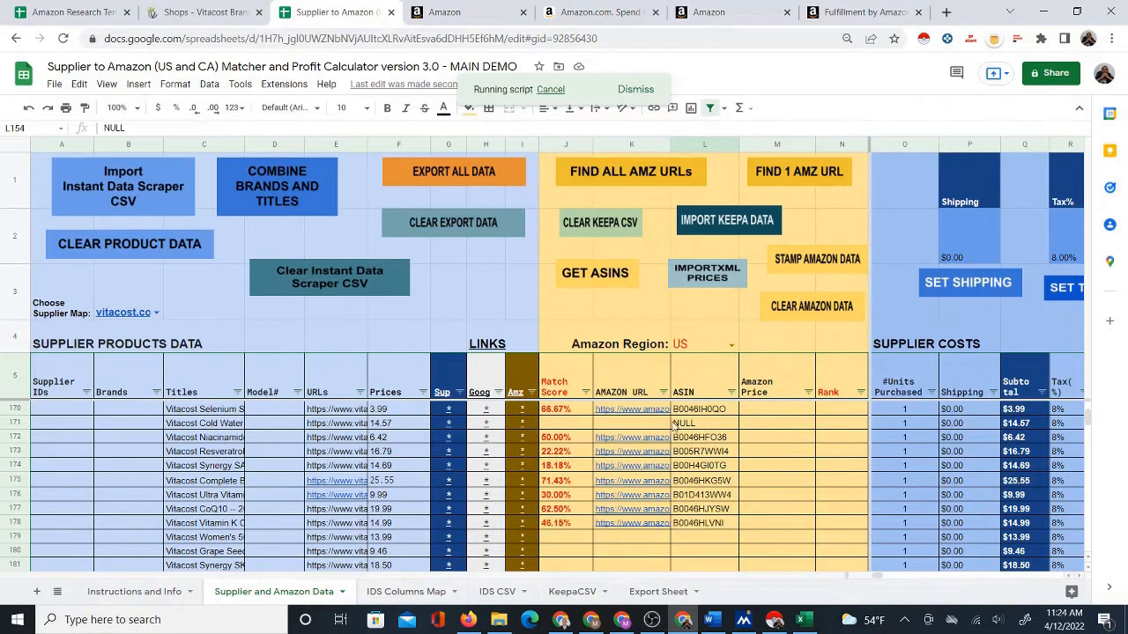
mouse_move(490, 429)
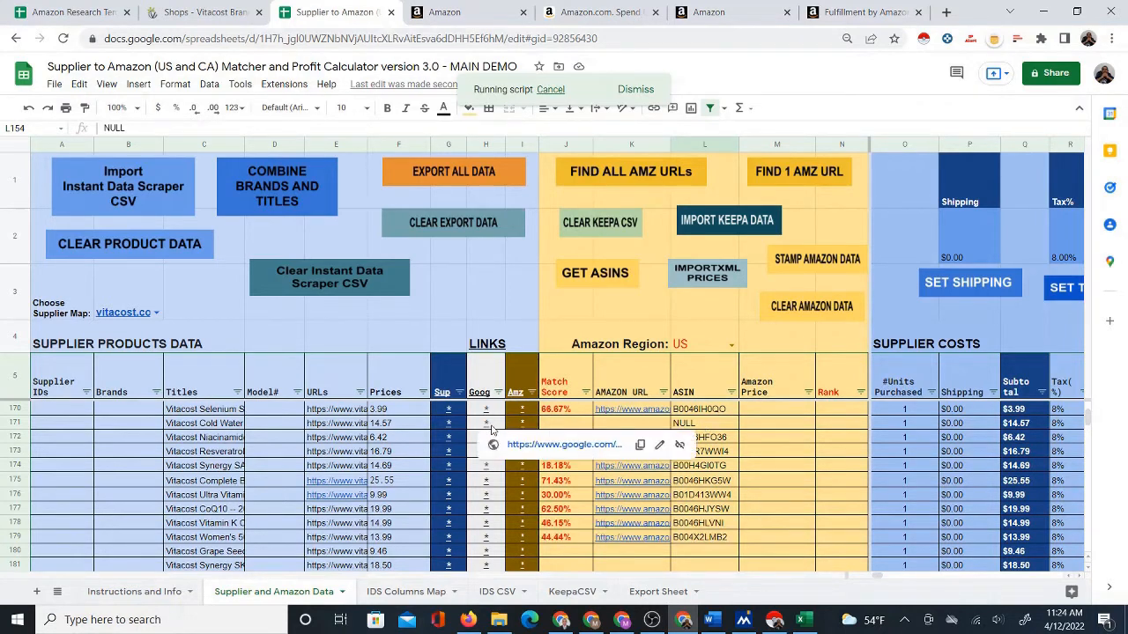
click(543, 428)
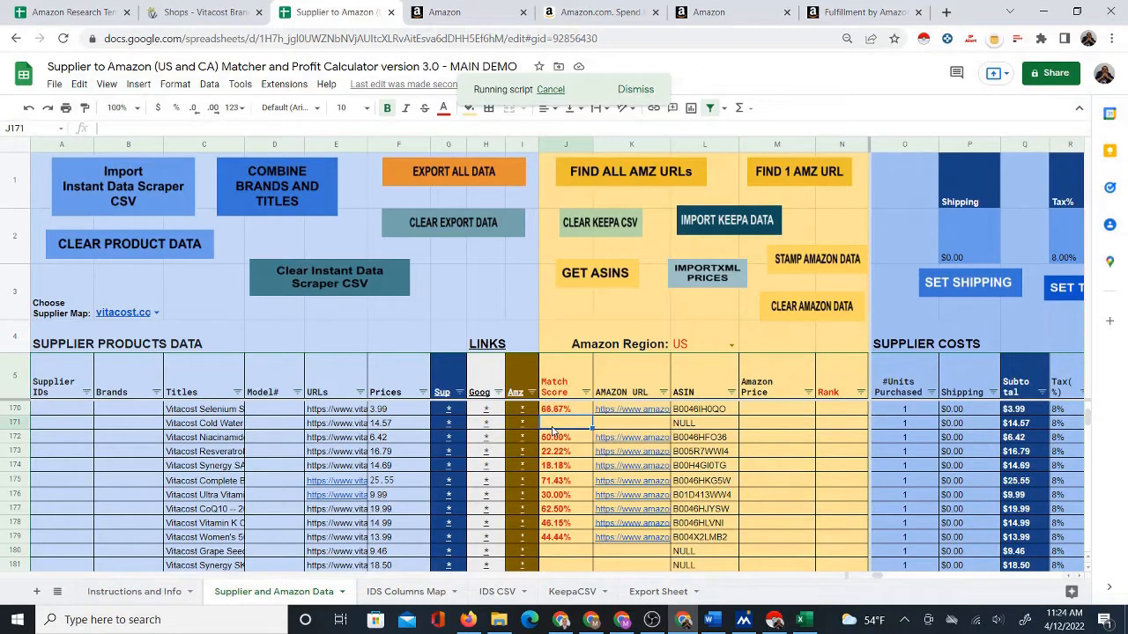
mouse_move(482, 429)
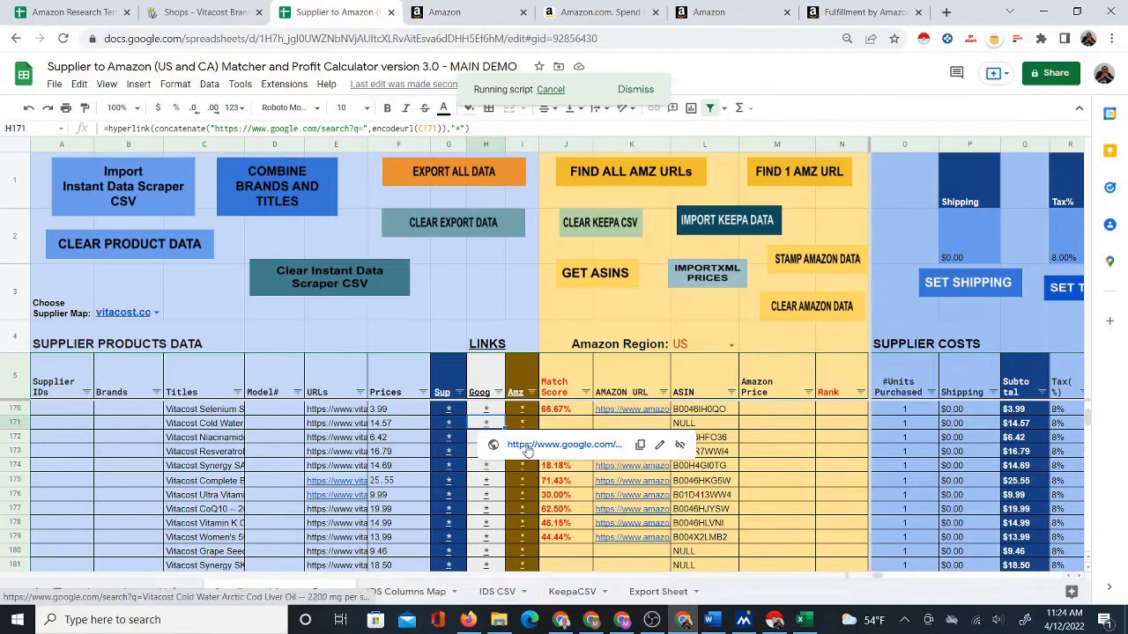
click(523, 446)
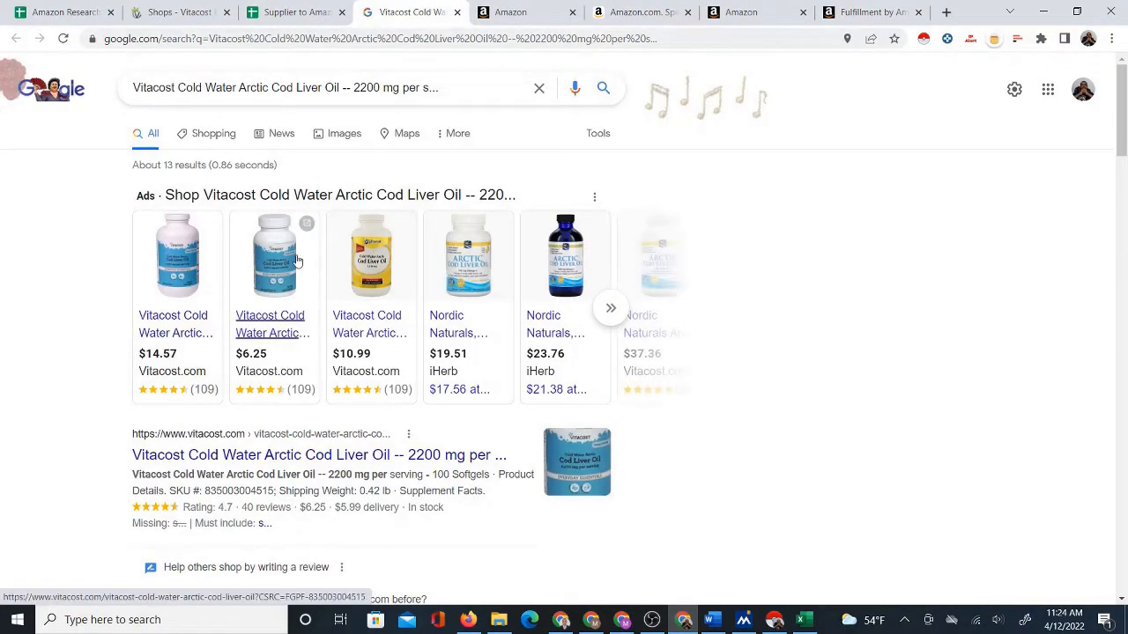
Look through the Google results for the Vitacost Cold Water Arctic Cod Liver Oil for an Amazon listing
mouse_move(298, 264)
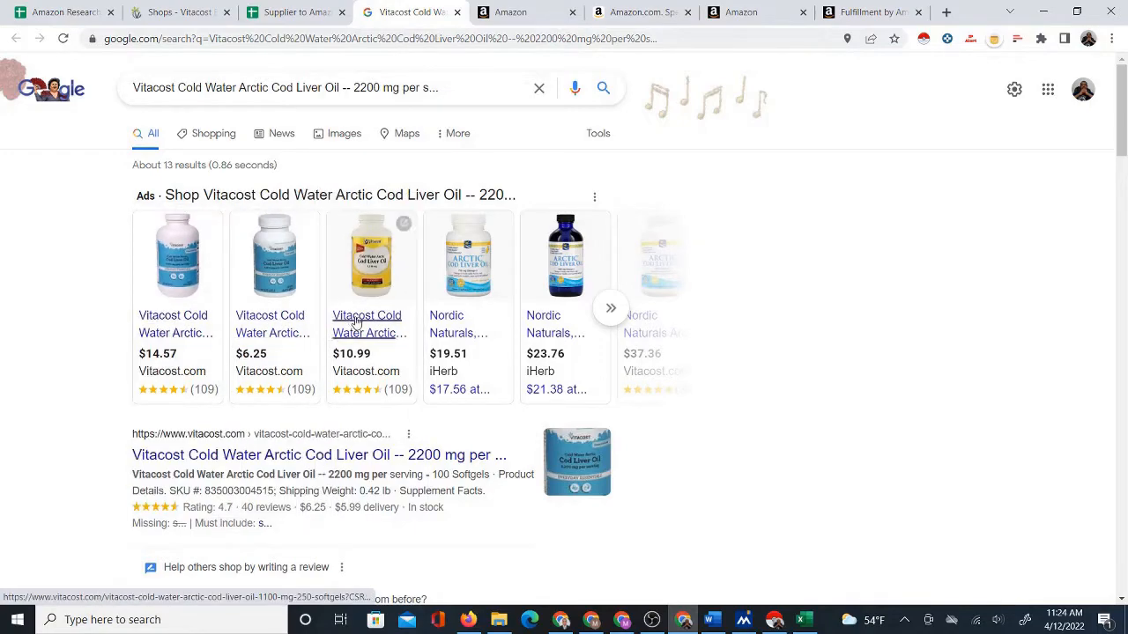
scroll(299, 339, down, 5)
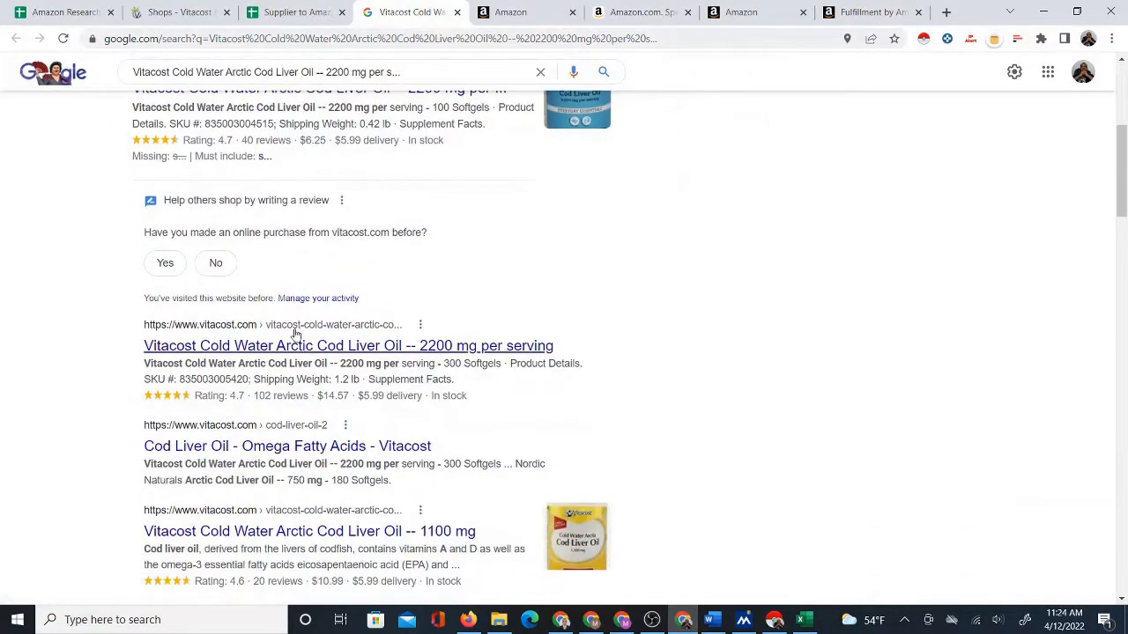
scroll(308, 348, down, 7)
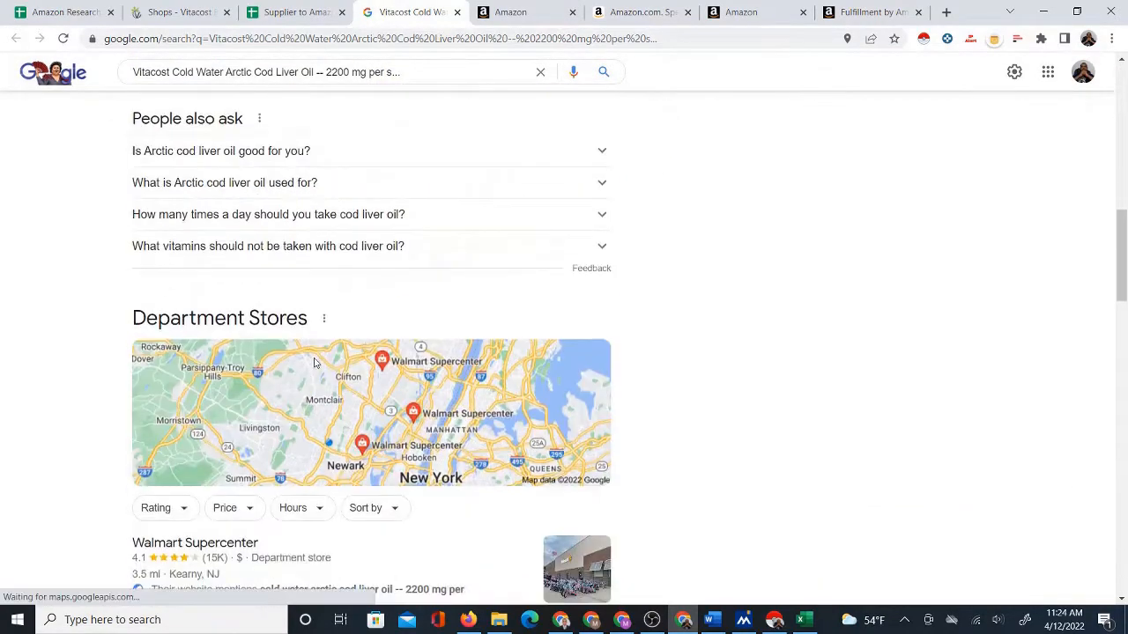
scroll(317, 359, down, 6)
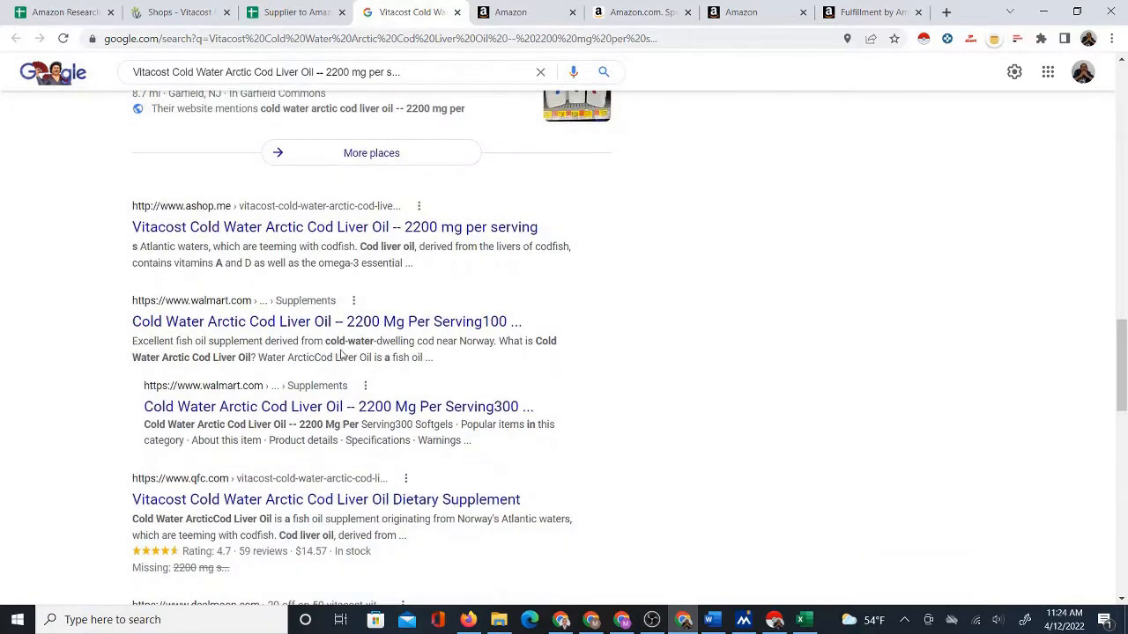
scroll(353, 352, down, 4)
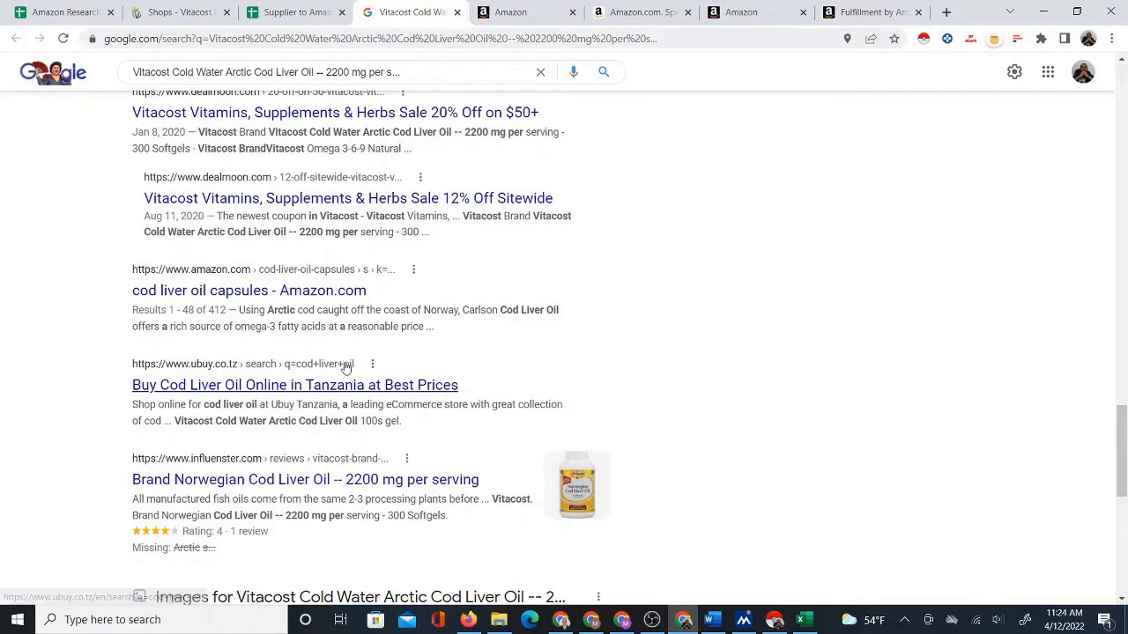
Open the "cod liver oil capsules - Amazon.com" result and compare its products with row 171 of the spreadsheet
click(284, 300)
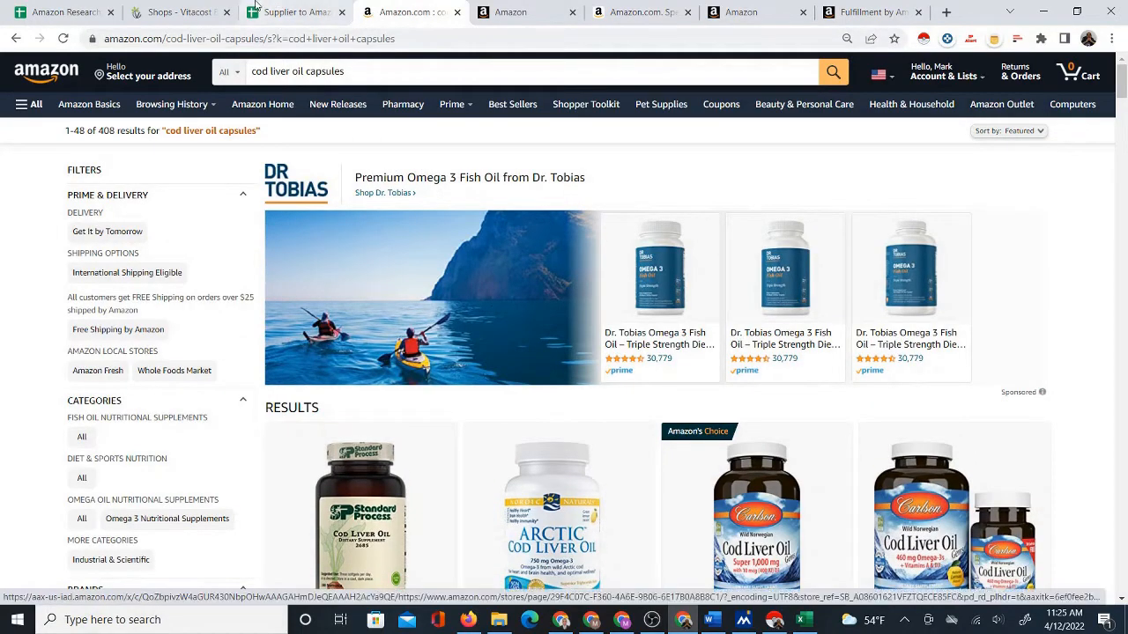
scroll(483, 371, down, 4)
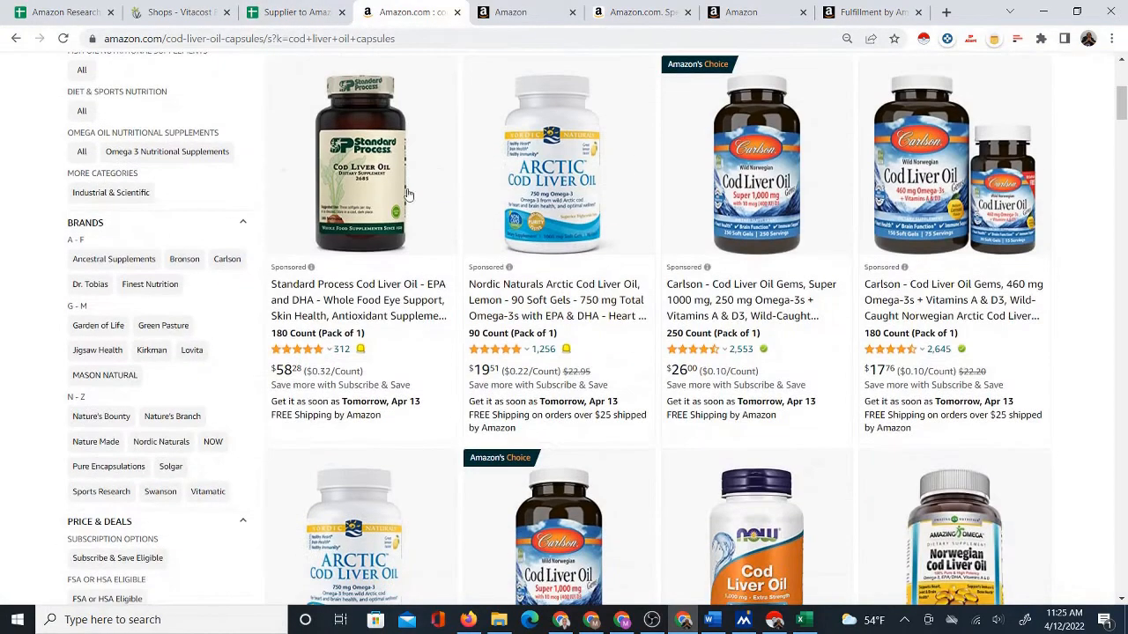
click(297, 12)
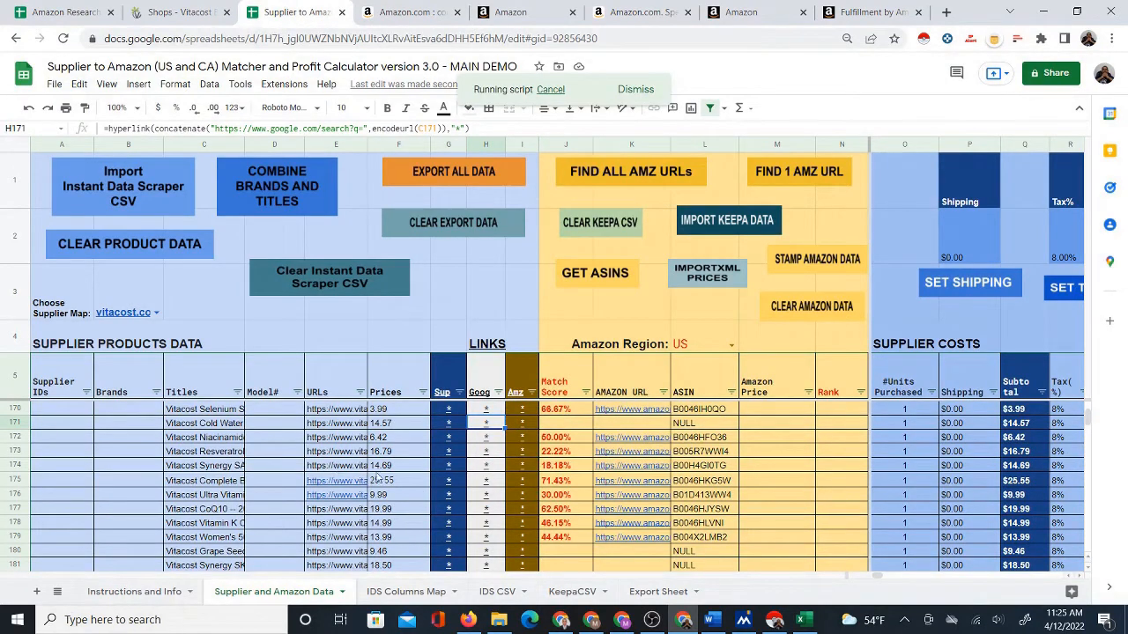
click(390, 11)
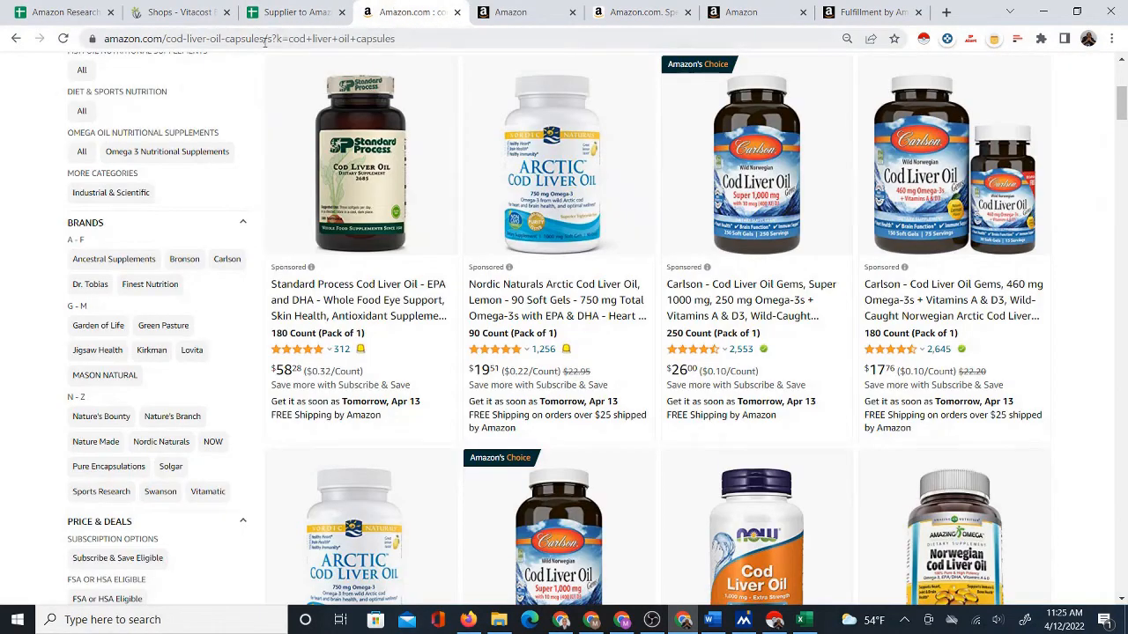
Go back to the Google results, recheck them down to the product images, and close the search page
click(16, 42)
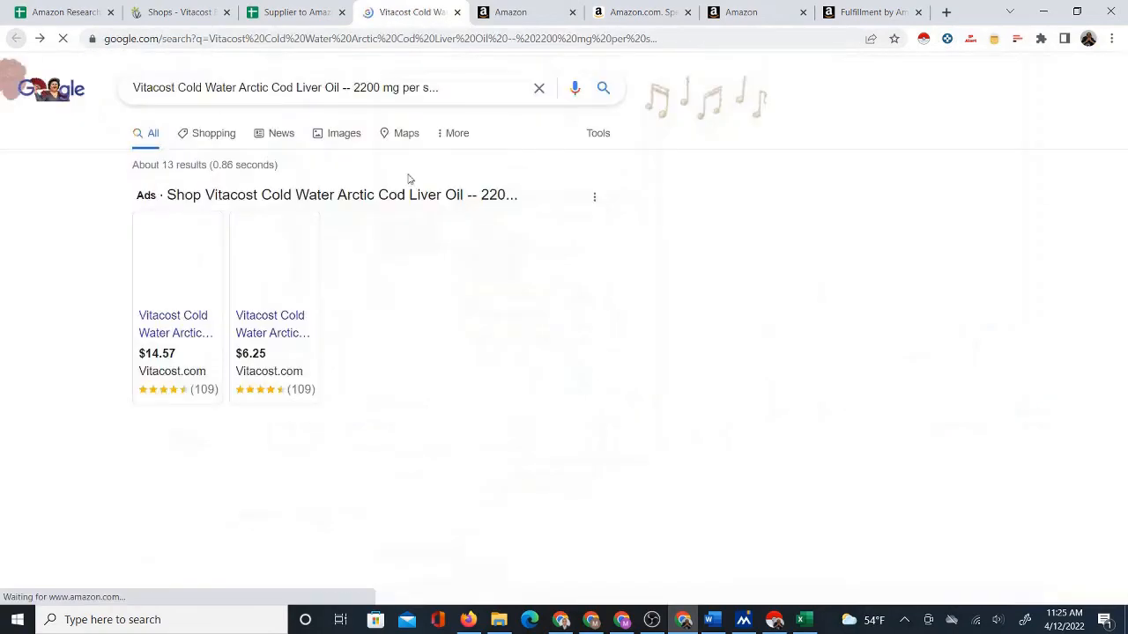
scroll(396, 389, down, 5)
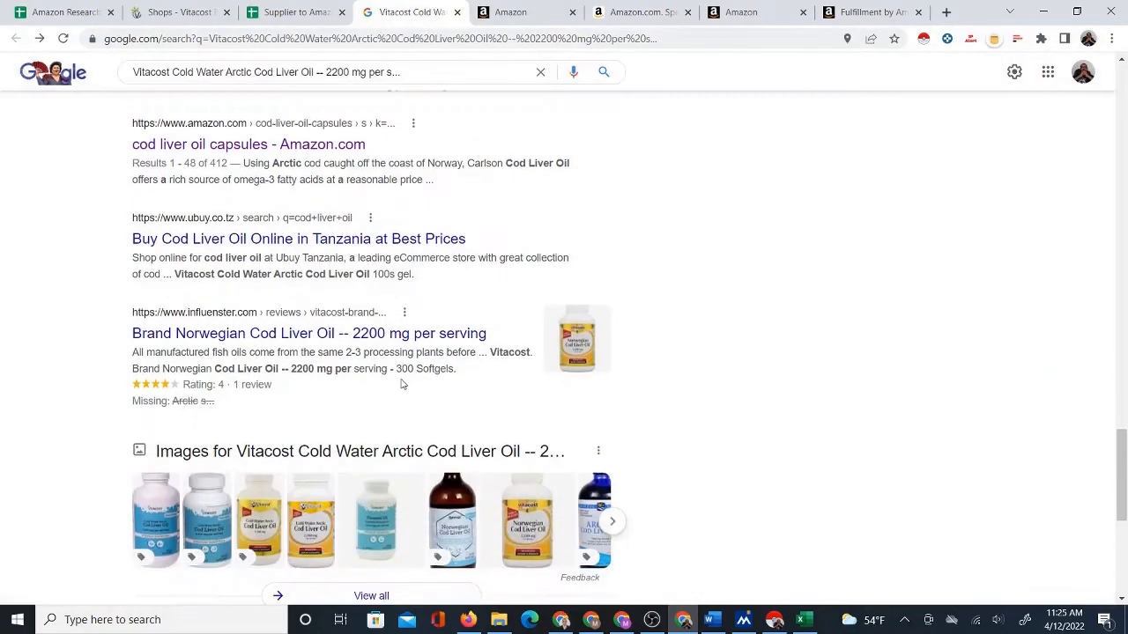
scroll(399, 383, down, 5)
scroll(563, 423, up, 15)
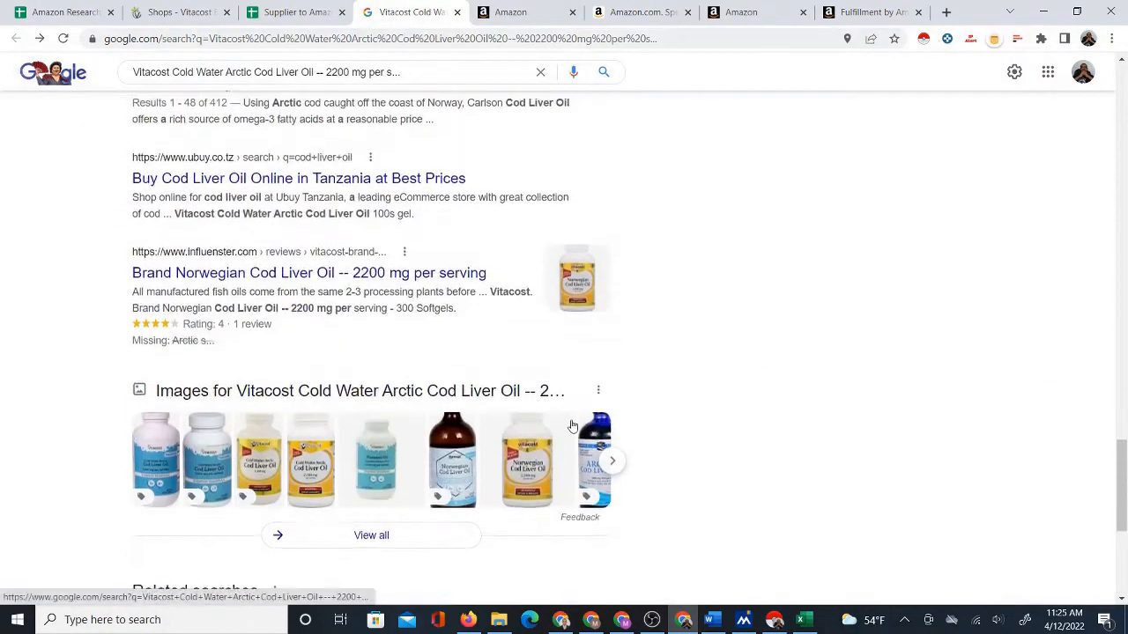
scroll(577, 418, up, 15)
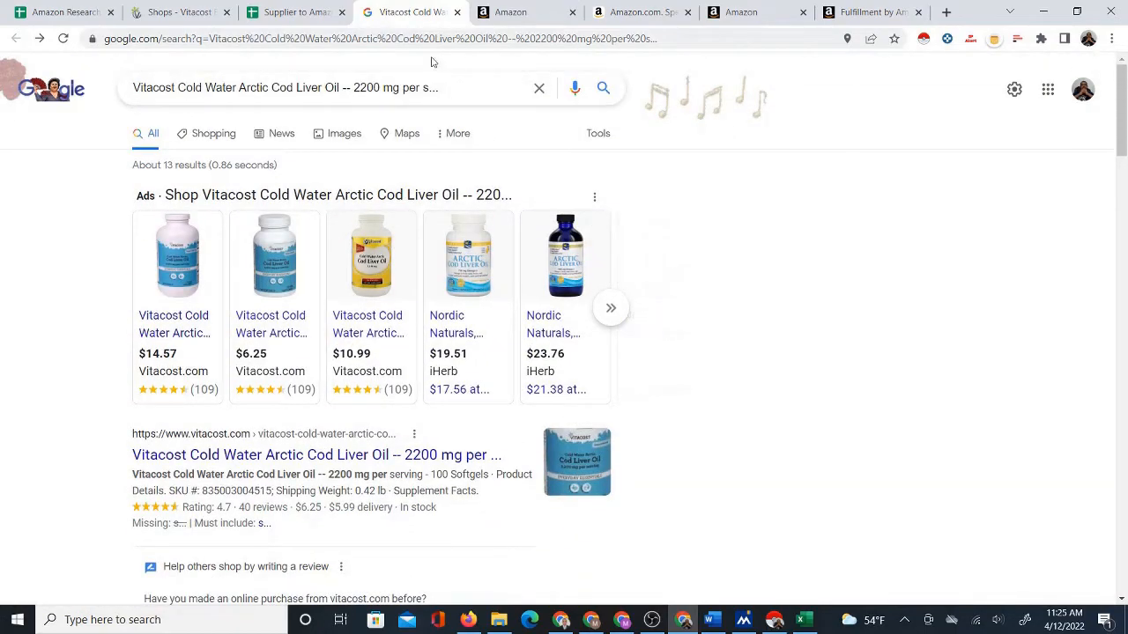
click(458, 13)
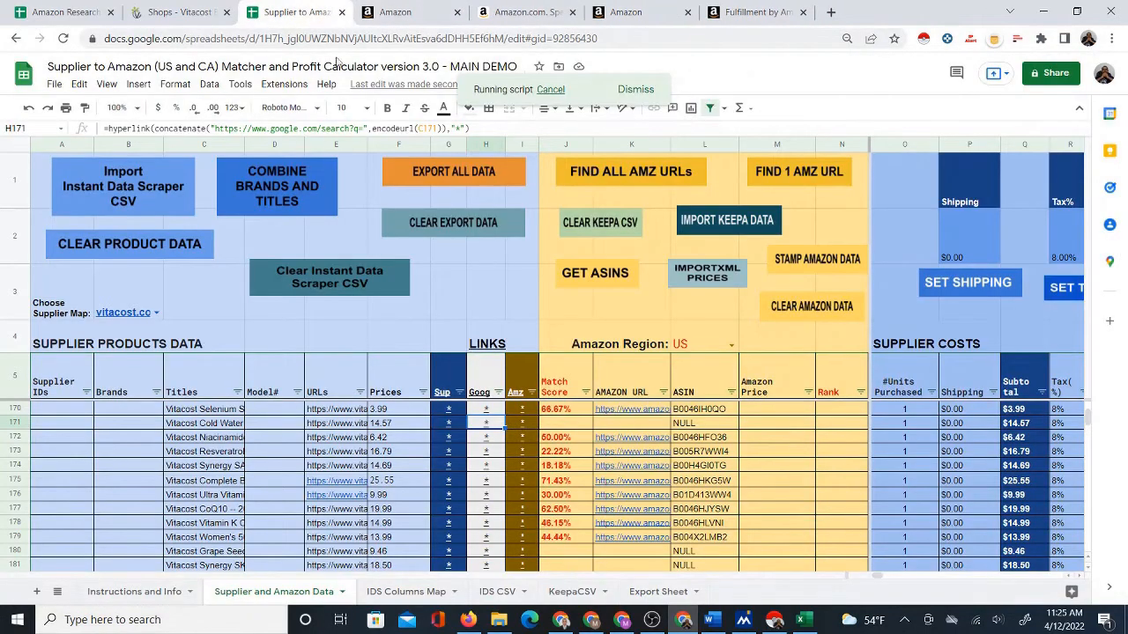
Follow the new matches and ASINs from L171 down to the row currently being processed, past row 215
click(709, 424)
scroll(731, 473, down, 3)
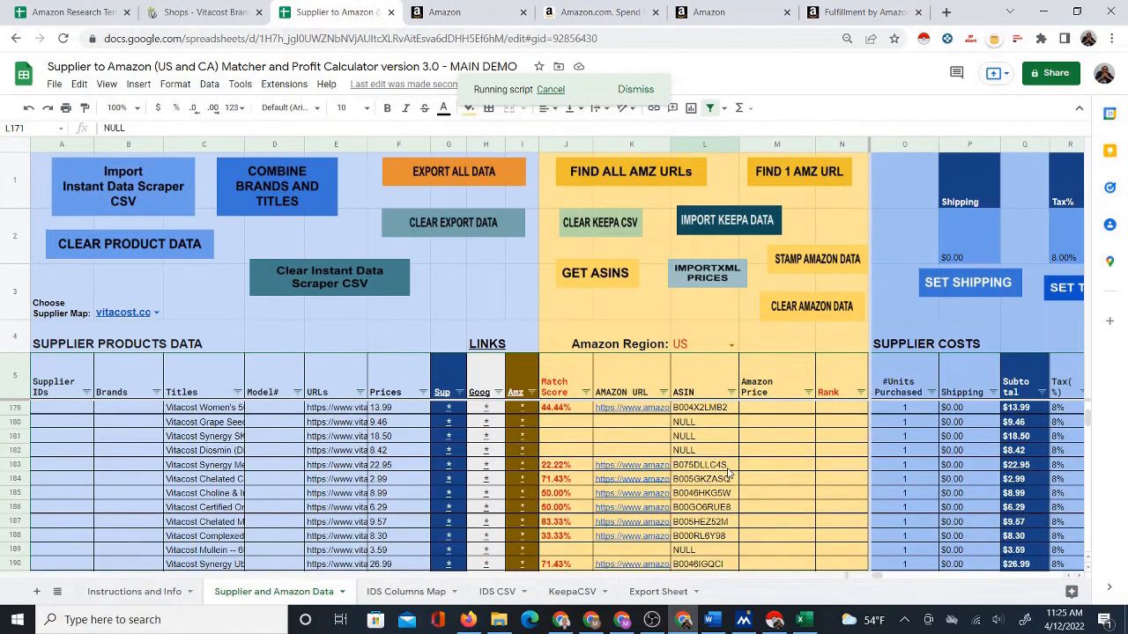
scroll(730, 473, down, 8)
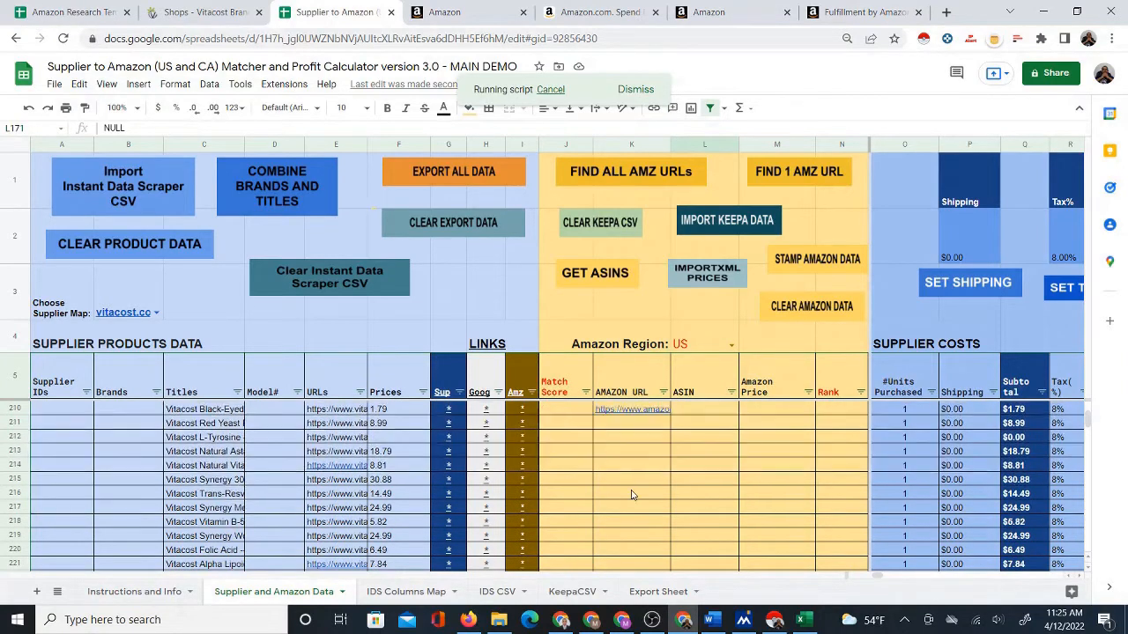
scroll(617, 441, down, 1)
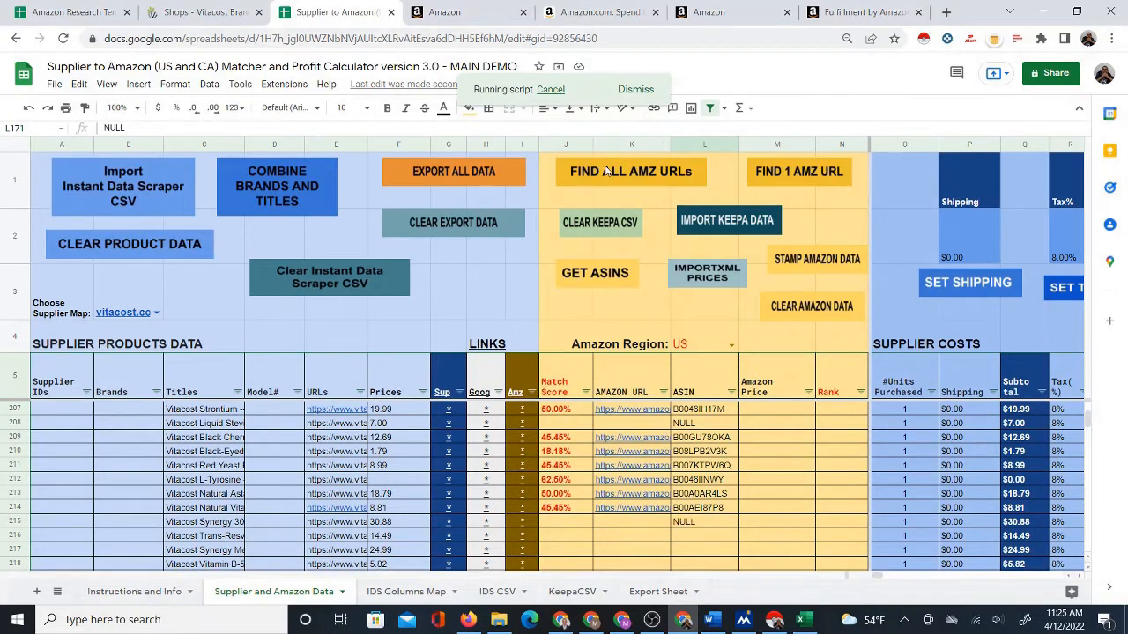
scroll(659, 511, down, 1)
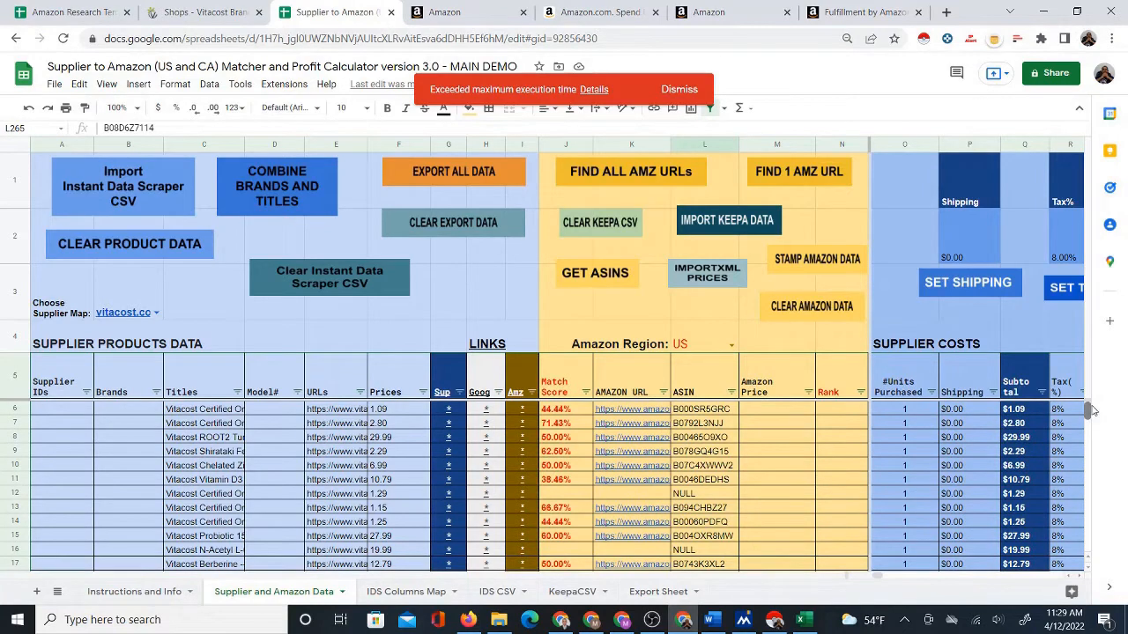
Jump from L6 to the last filled cell in the ASIN column, and dismiss the execution-time error
click(714, 428)
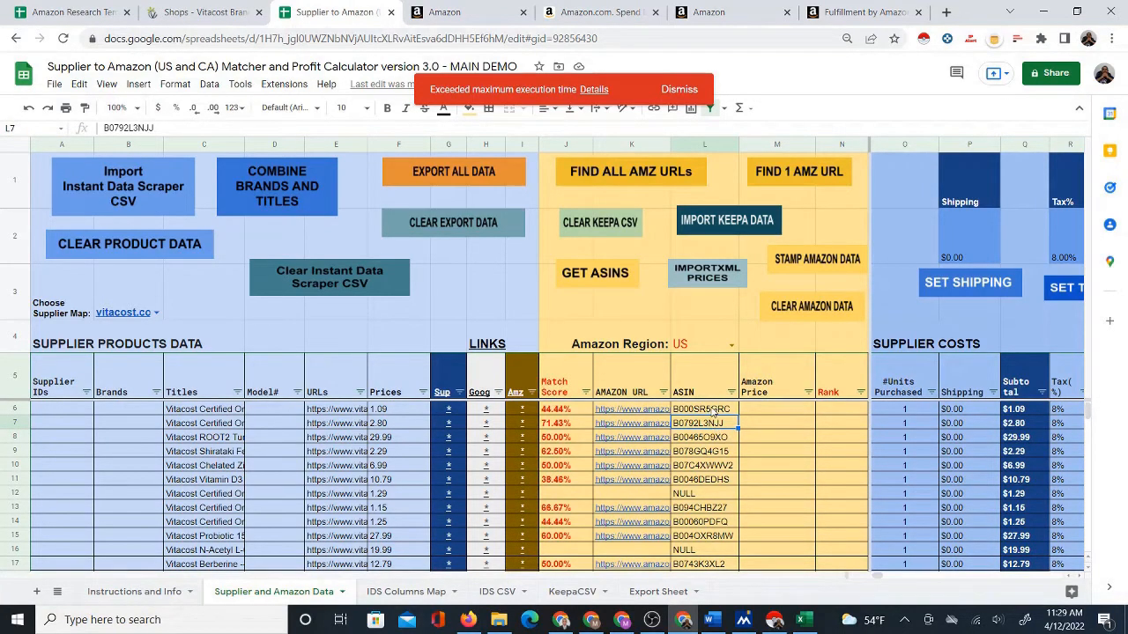
click(714, 410)
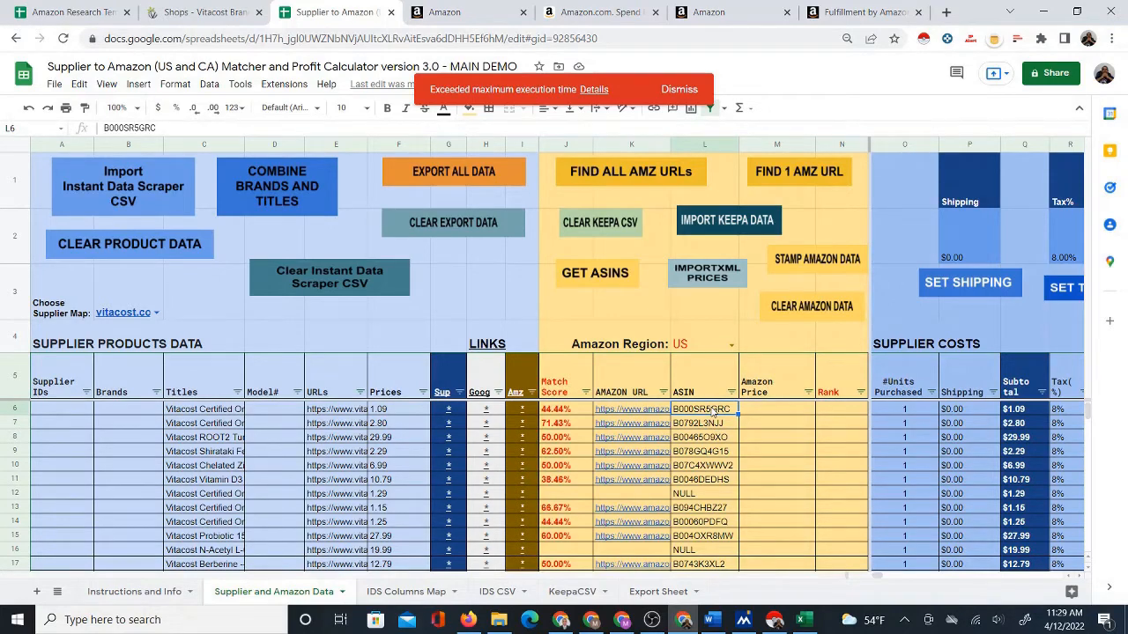
key(ctrl+Down)
scroll(718, 441, down, 2)
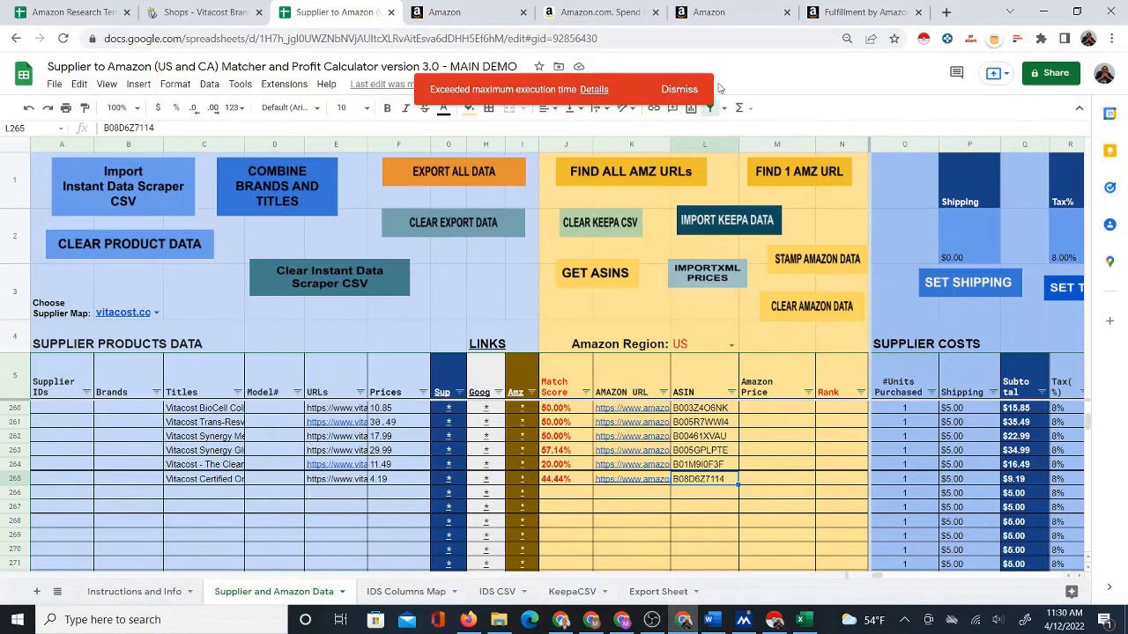
click(679, 90)
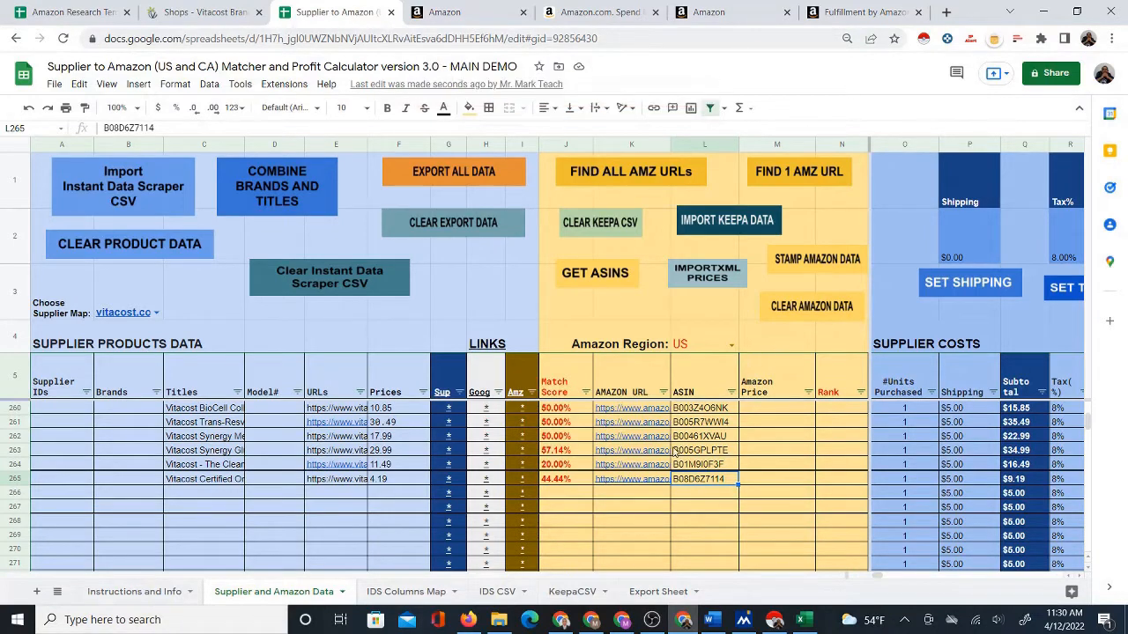
Review the match scores, Amazon URLs and ASINs from the end of the product list back up to row 6
click(568, 499)
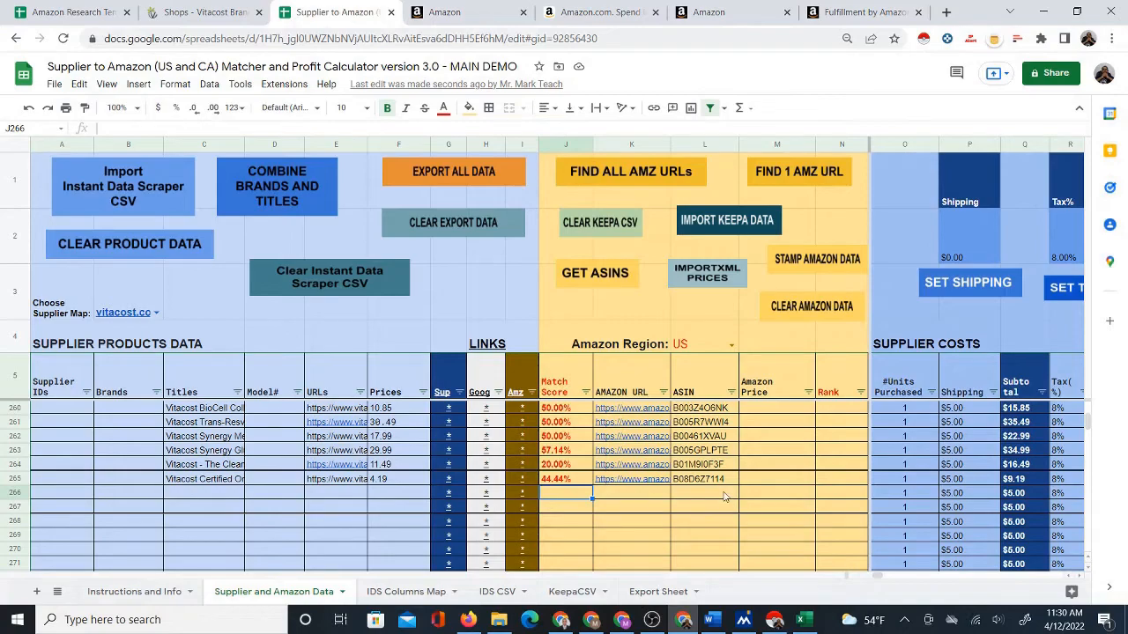
scroll(740, 495, up, 10)
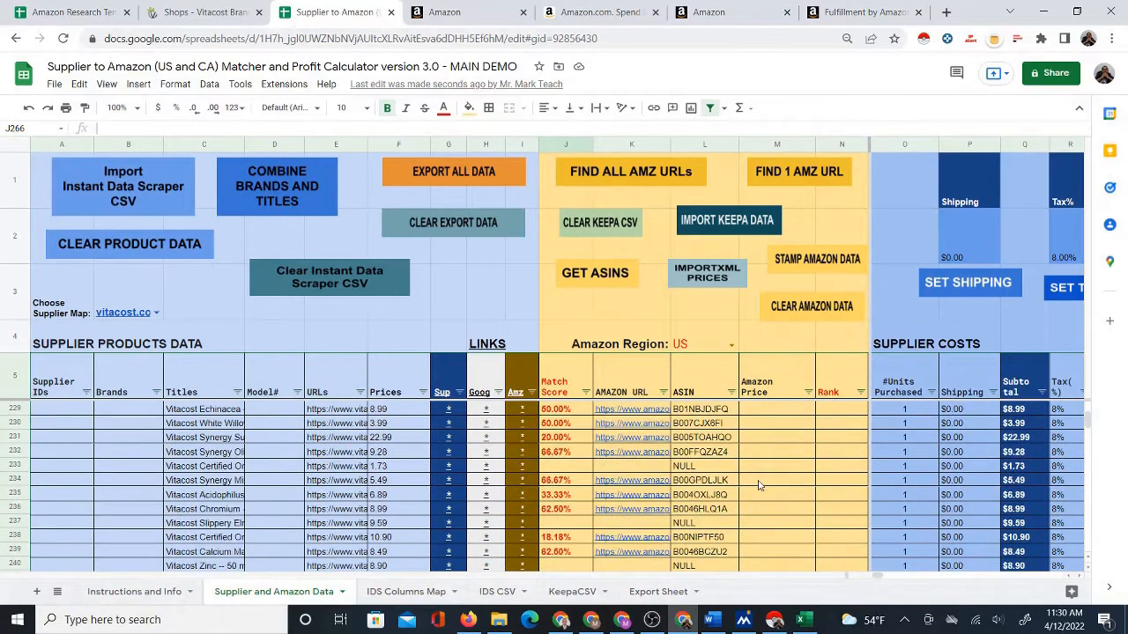
scroll(758, 496, up, 15)
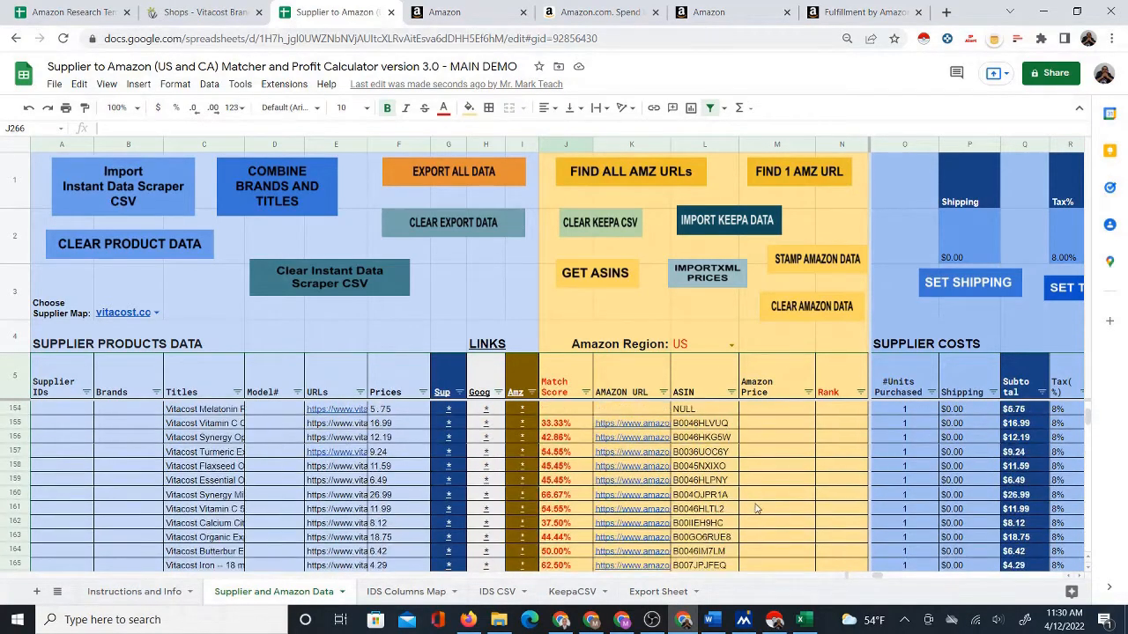
scroll(762, 511, up, 7)
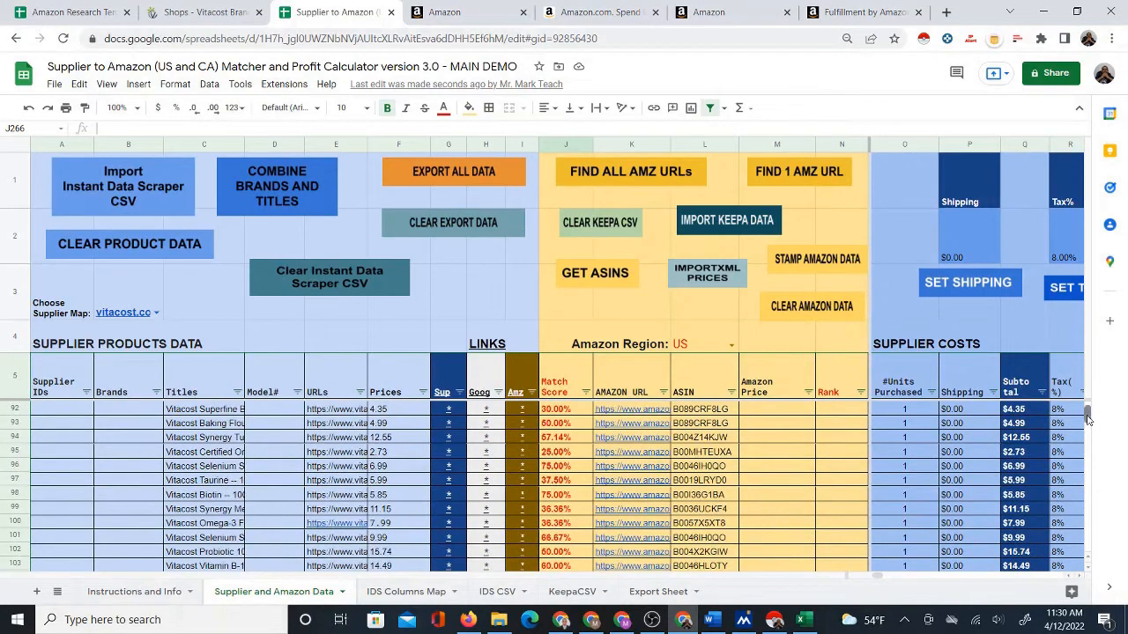
drag(1088, 414, 1090, 393)
Check the Amazon Price cell in row 6 and open that row's matched Amazon listing
click(756, 412)
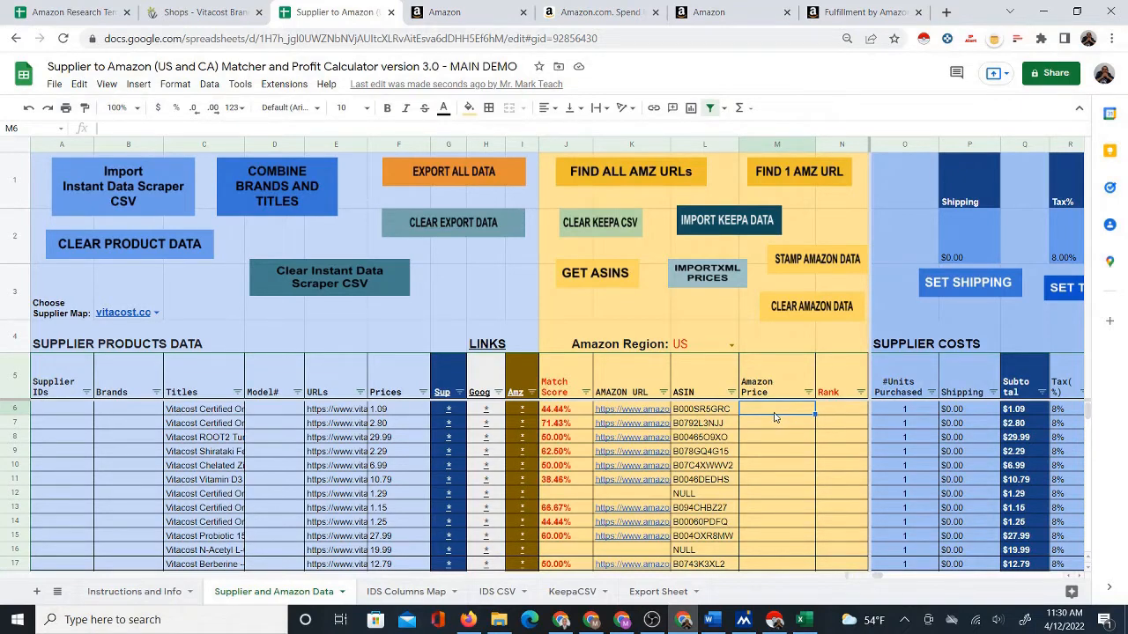
click(527, 408)
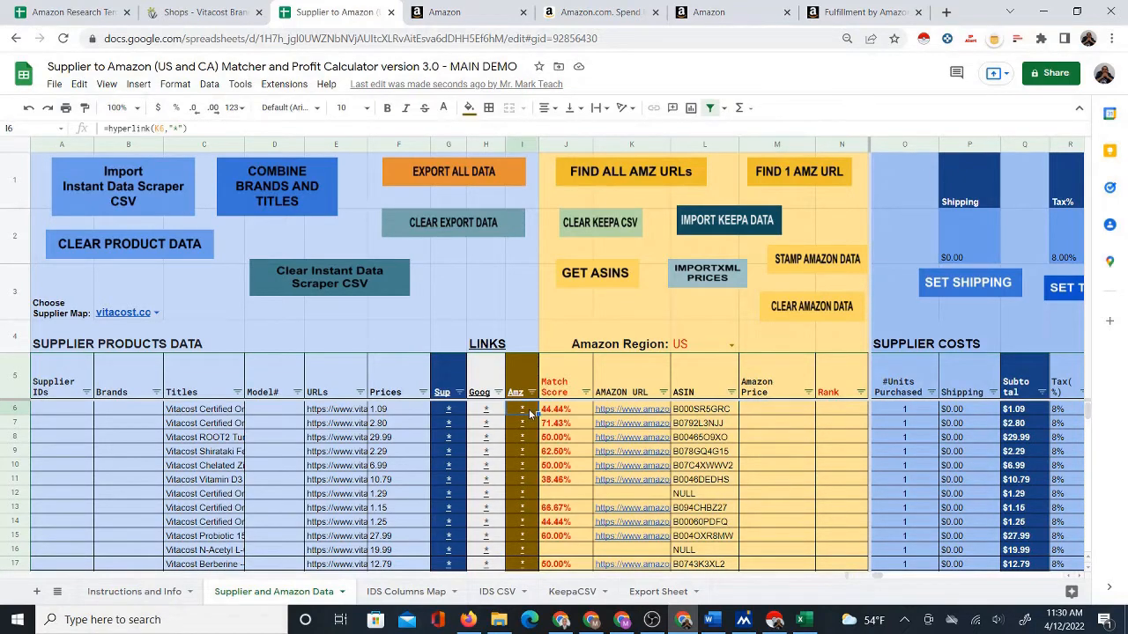
click(541, 430)
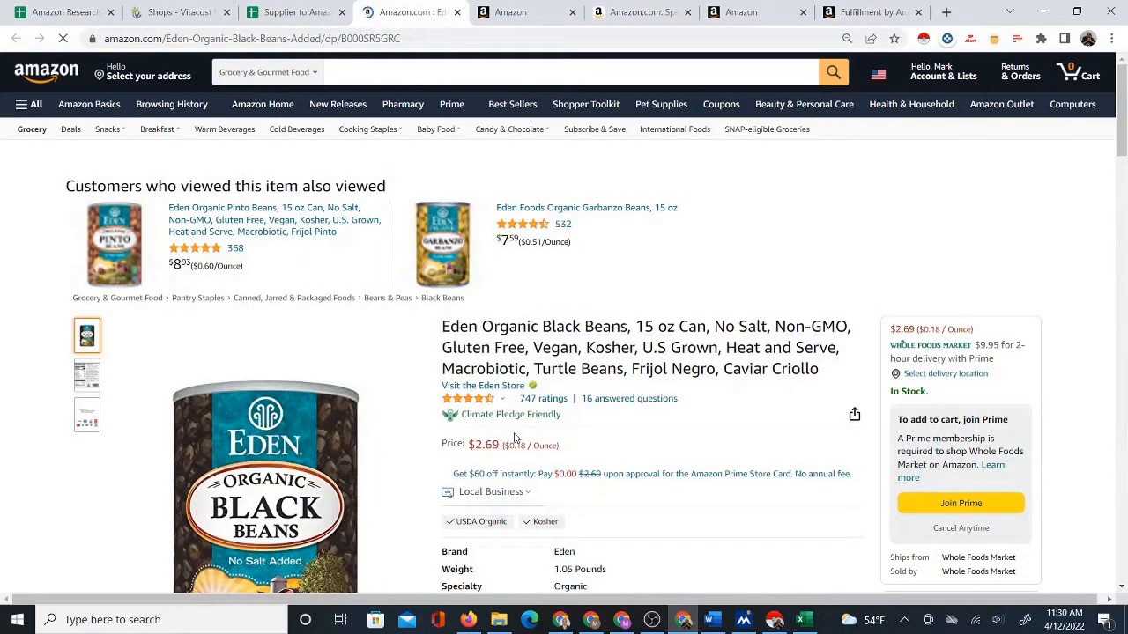
Check the price on the Eden Organic Black Beans listing, close it, and run the ImportXML price import with M6 selected
scroll(504, 445, down, 1)
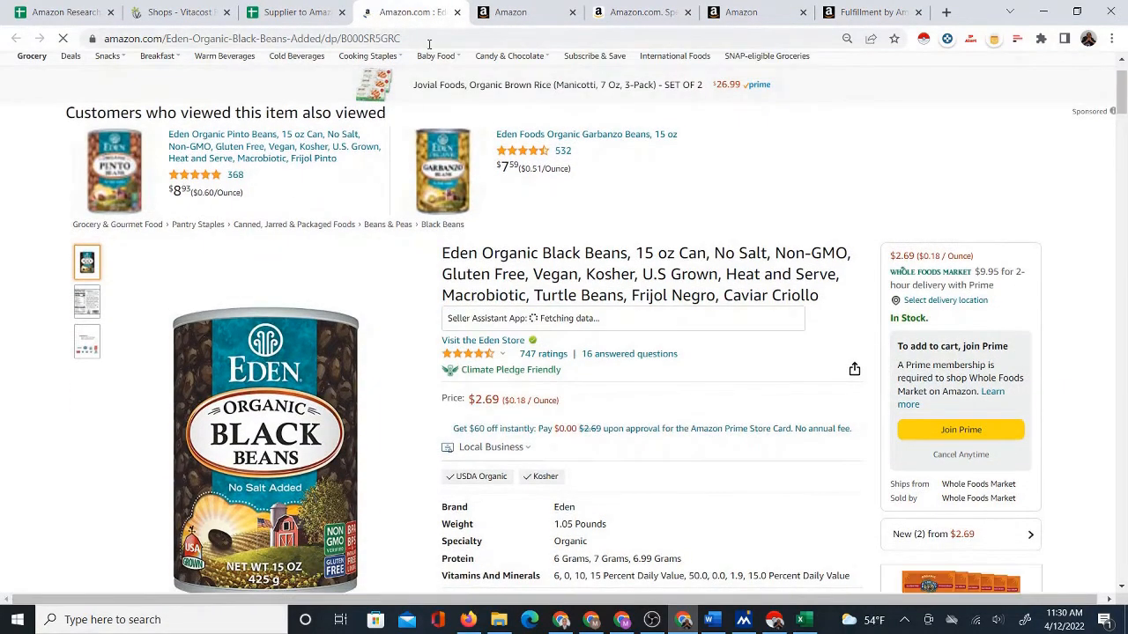
click(457, 13)
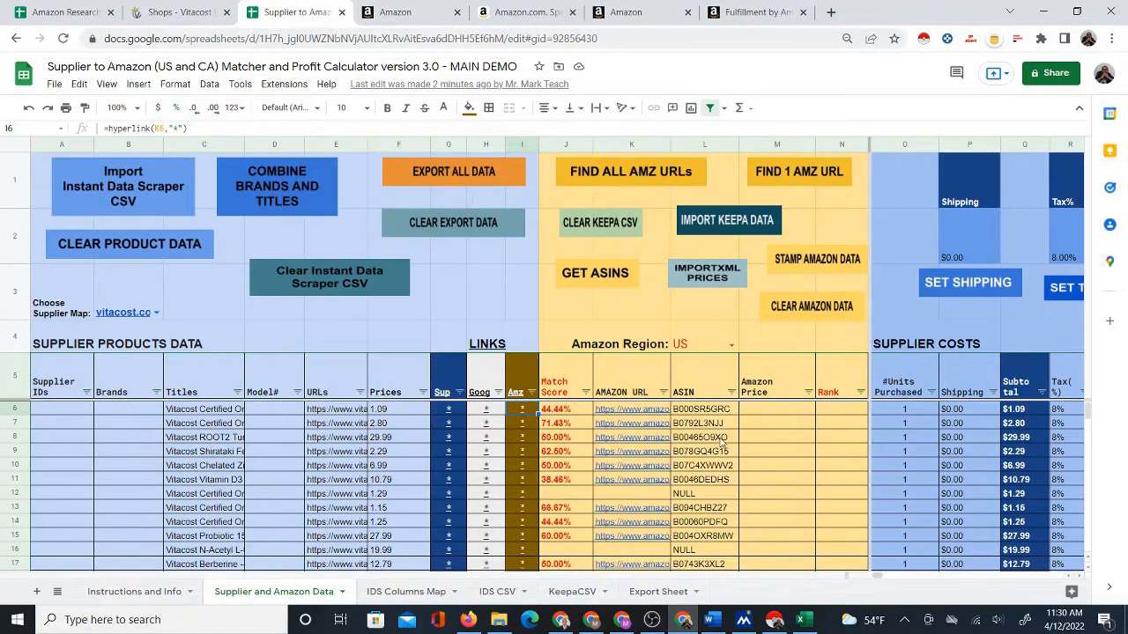
click(776, 411)
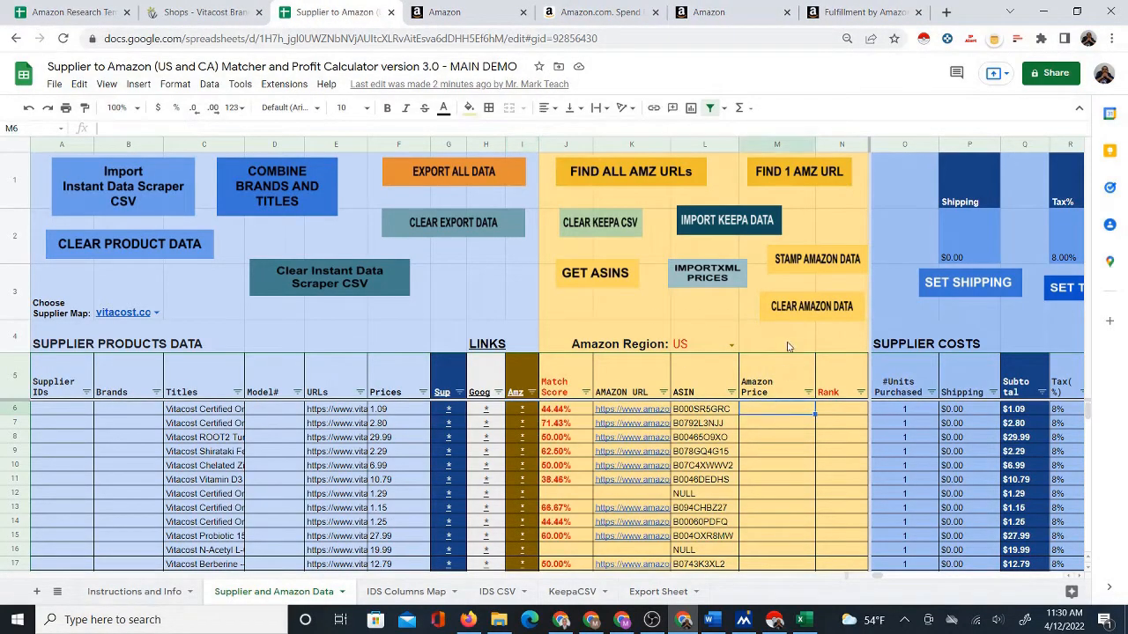
click(710, 283)
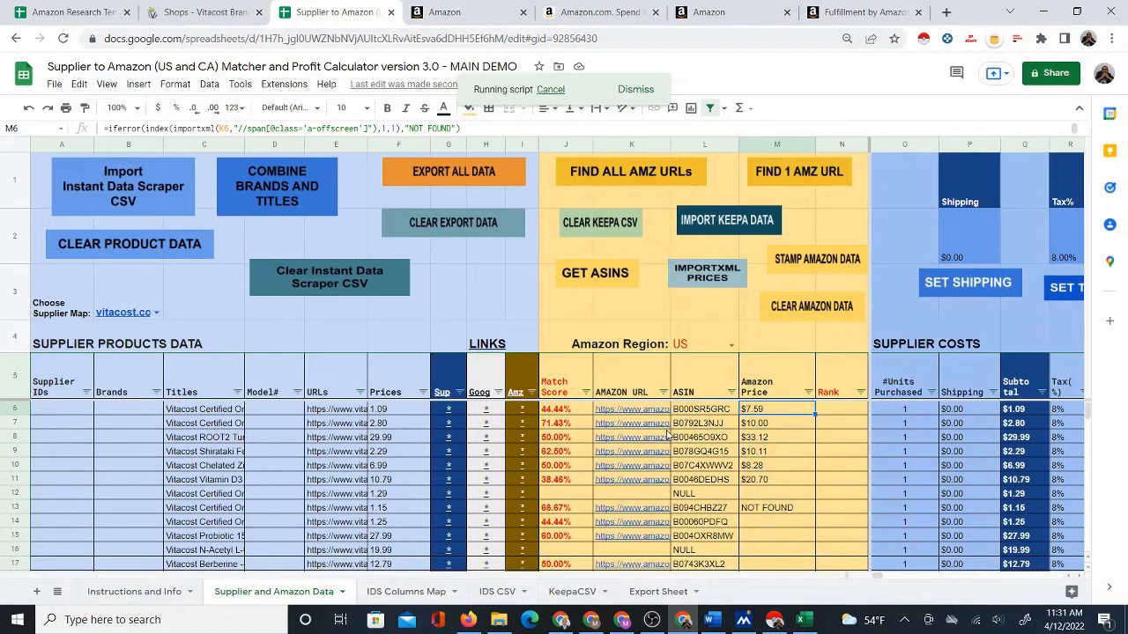
Inspect the imported Amazon Price entries and their formulas in M13 and M14
scroll(810, 494, down, 1)
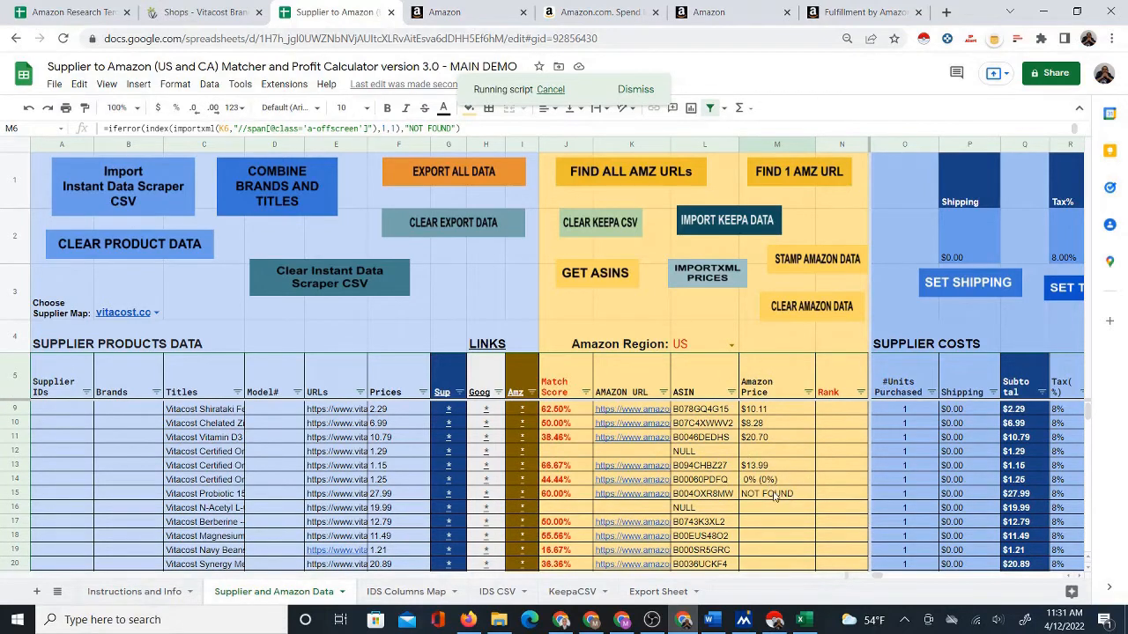
click(791, 469)
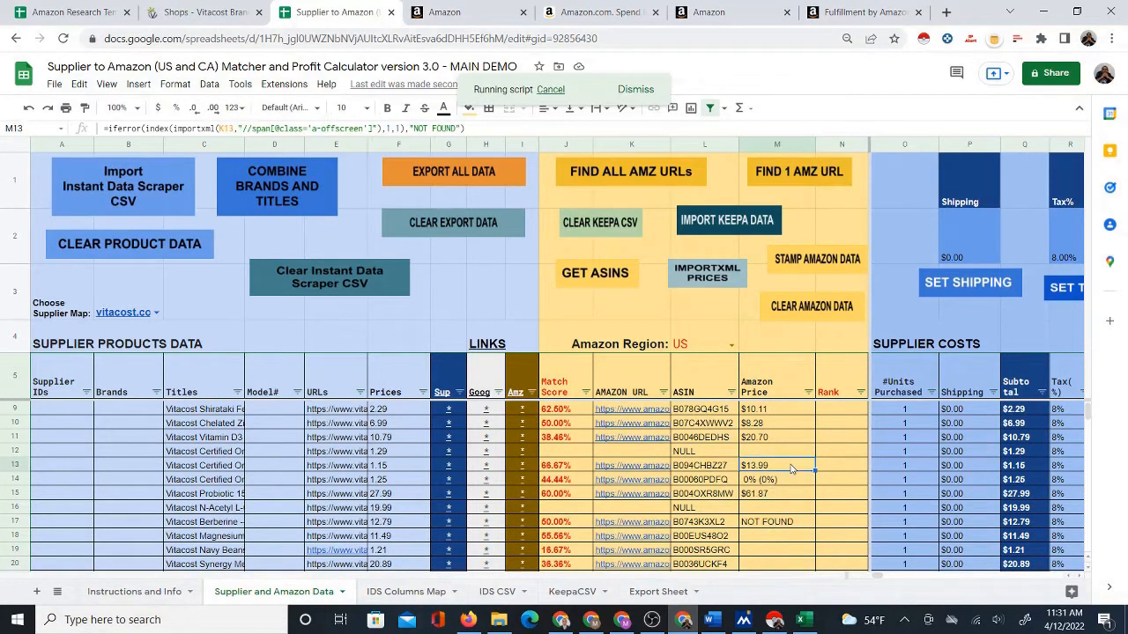
click(789, 481)
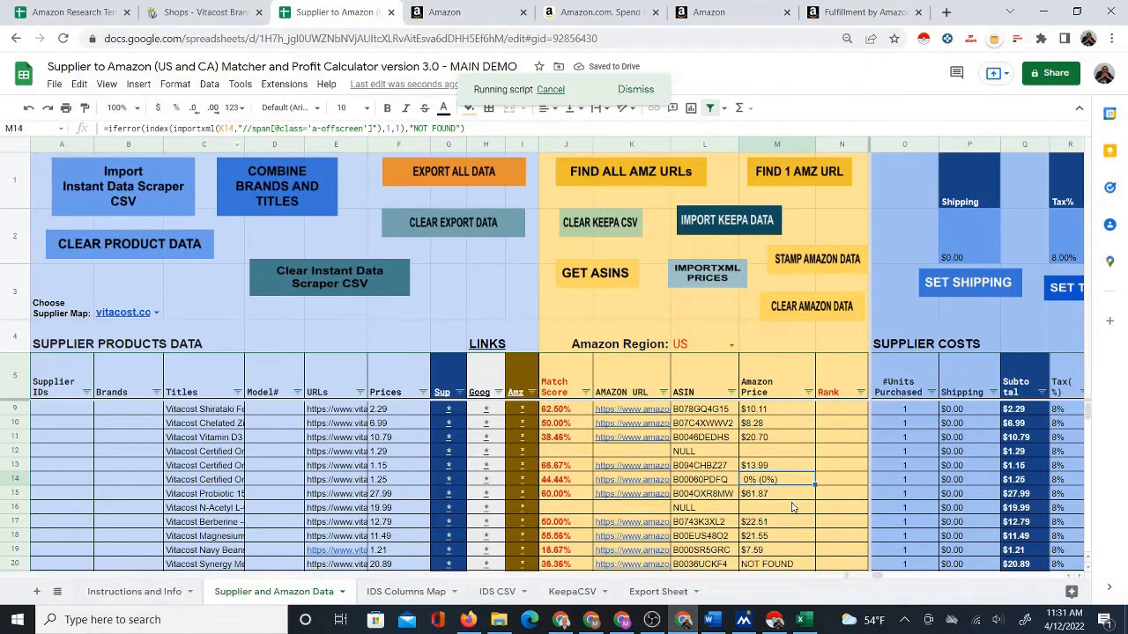
Follow the incoming Amazon prices from row 15 down to row 40 as the import runs
scroll(793, 510, down, 1)
scroll(783, 515, down, 1)
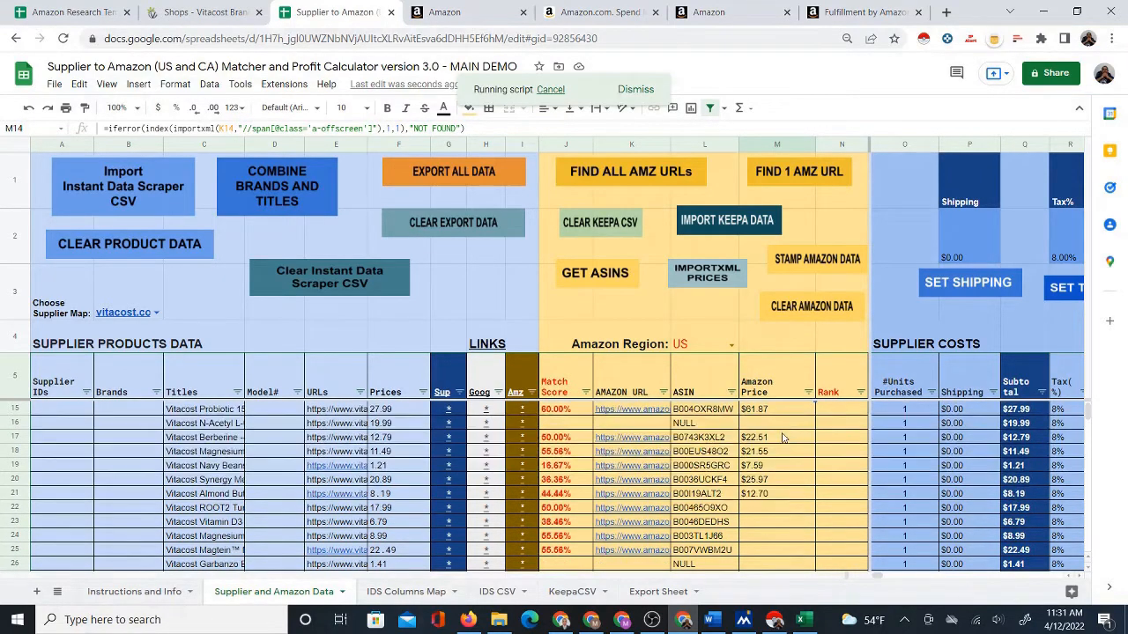
scroll(779, 451, down, 2)
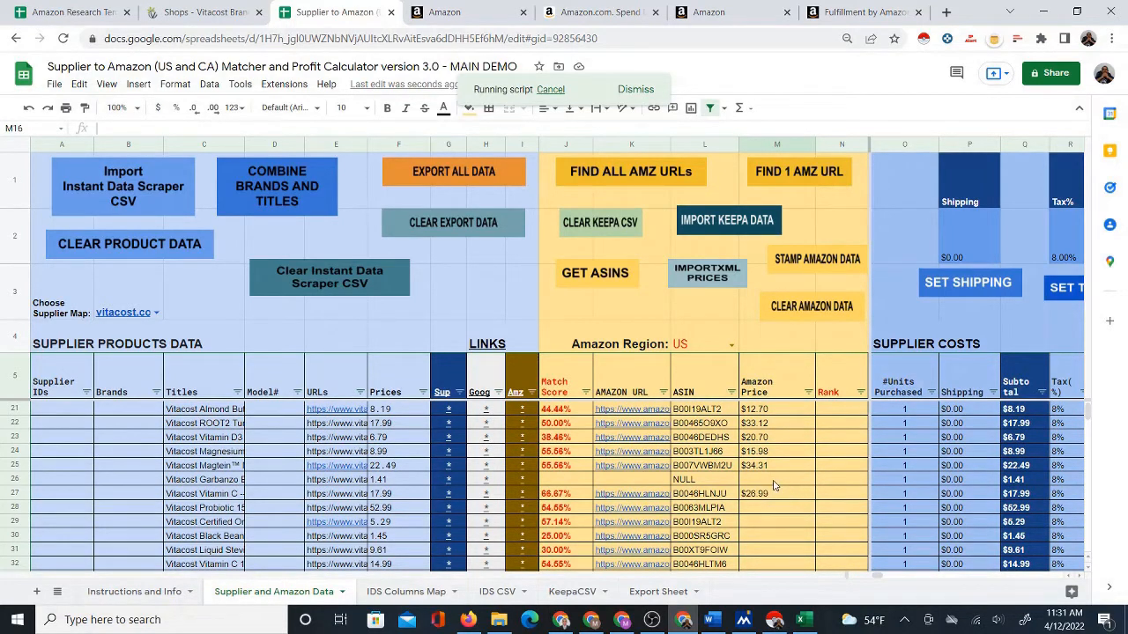
scroll(775, 504, down, 1)
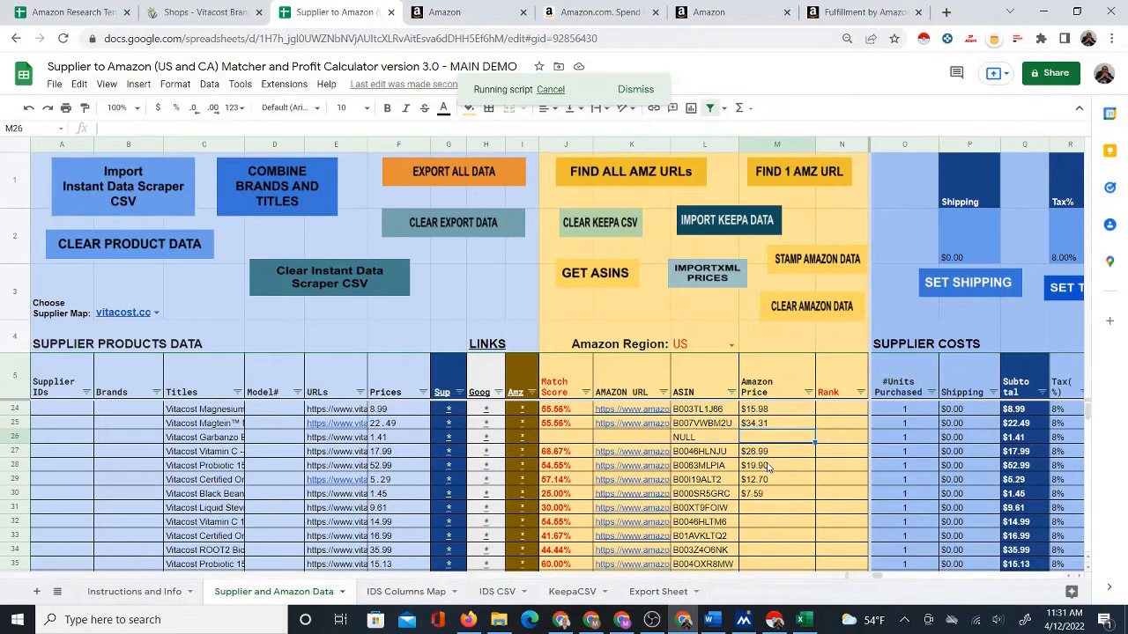
scroll(788, 506, down, 1)
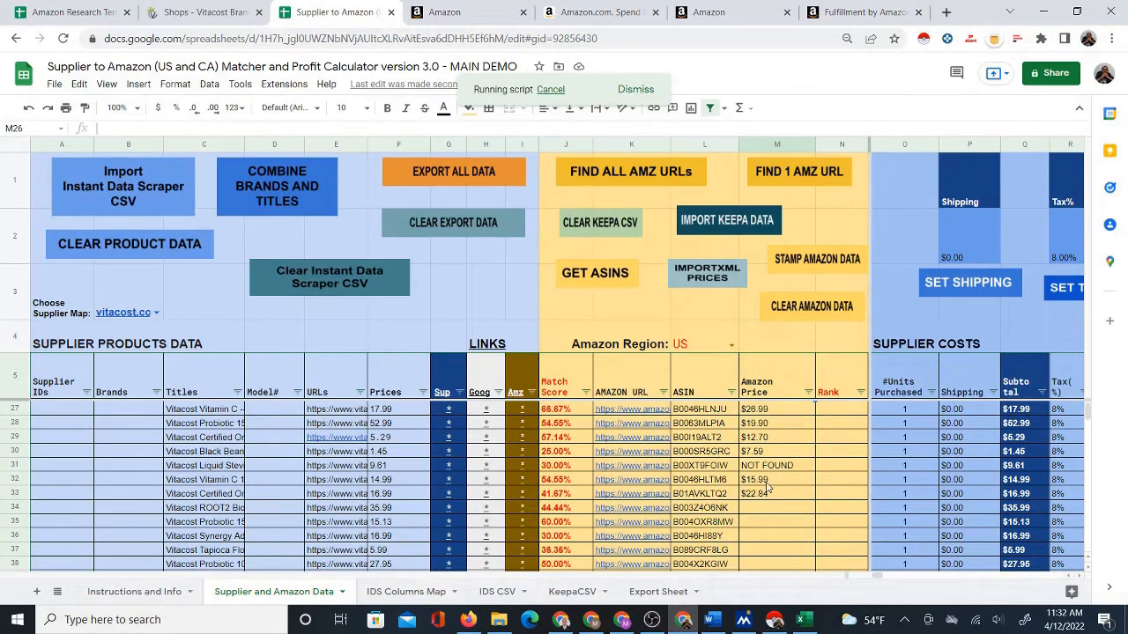
scroll(770, 498, down, 1)
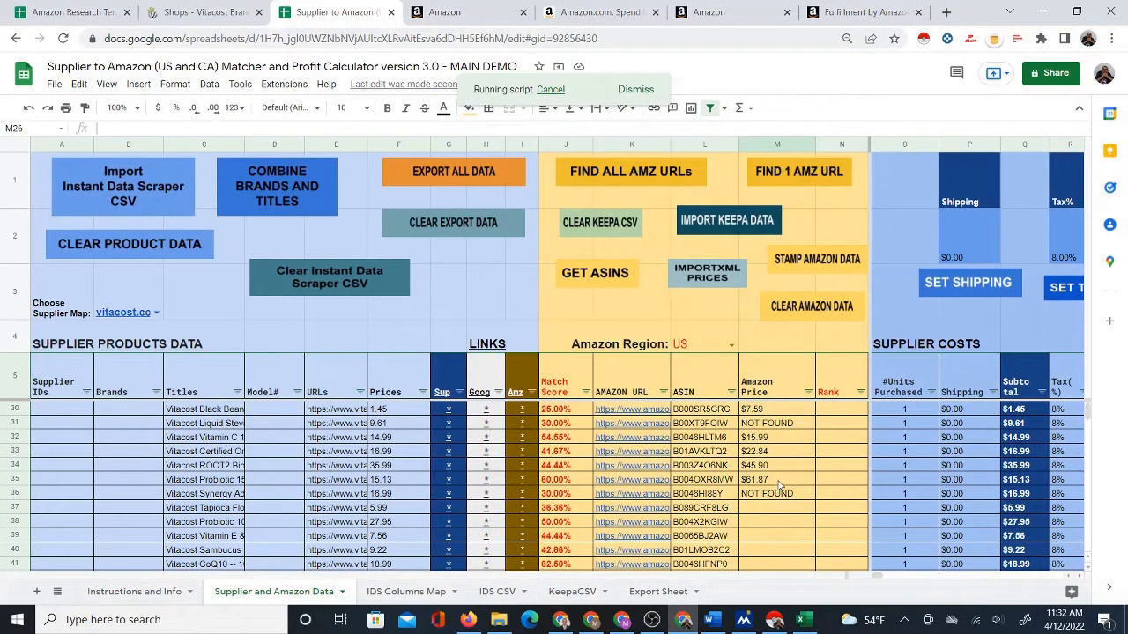
scroll(780, 484, down, 1)
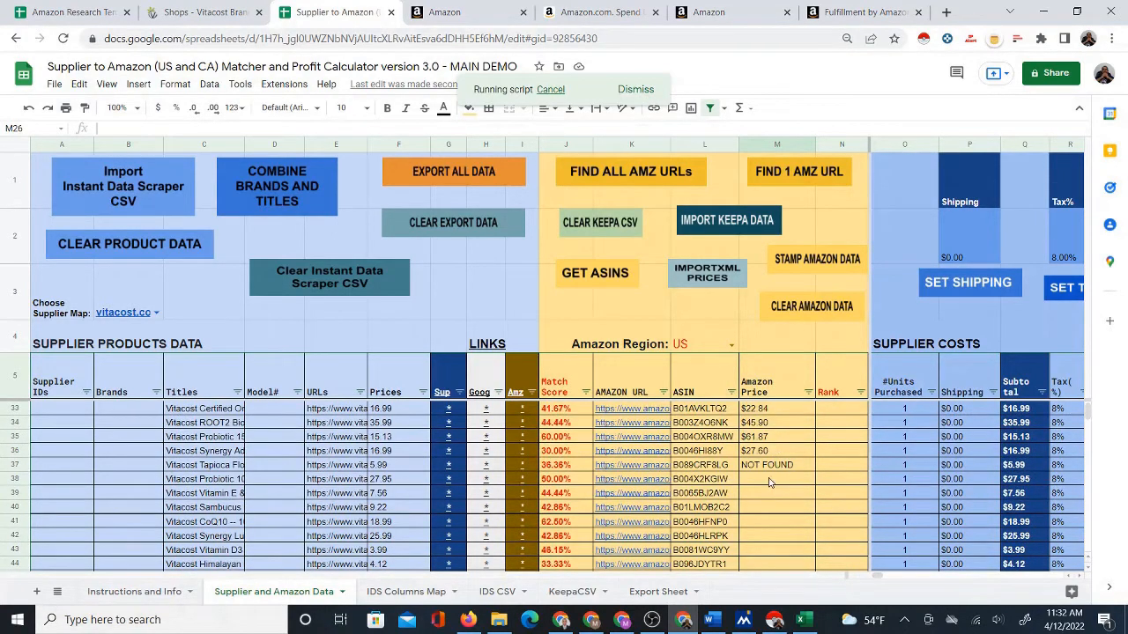
scroll(762, 500, down, 1)
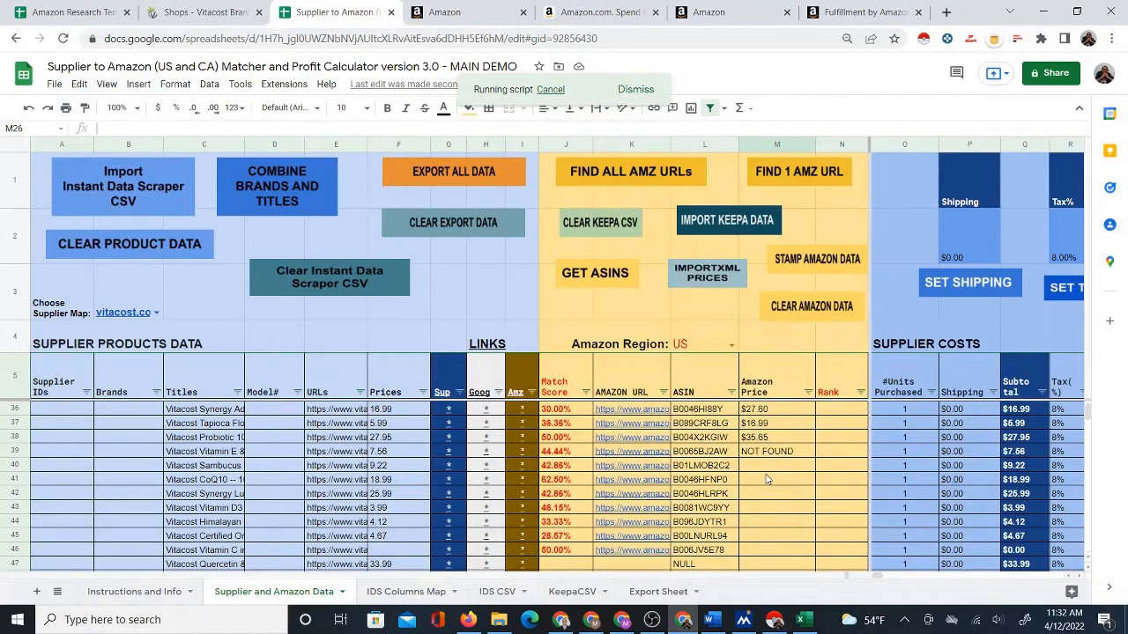
scroll(772, 491, down, 1)
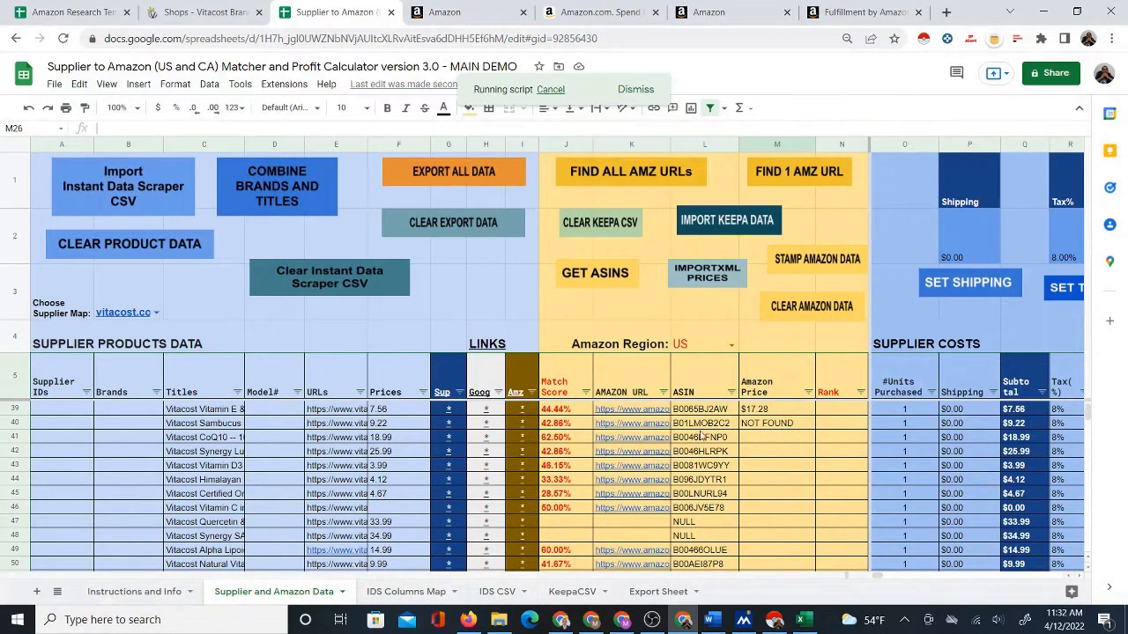
Inspect the price formula in M40 and follow the import down to row 49
mouse_move(659, 427)
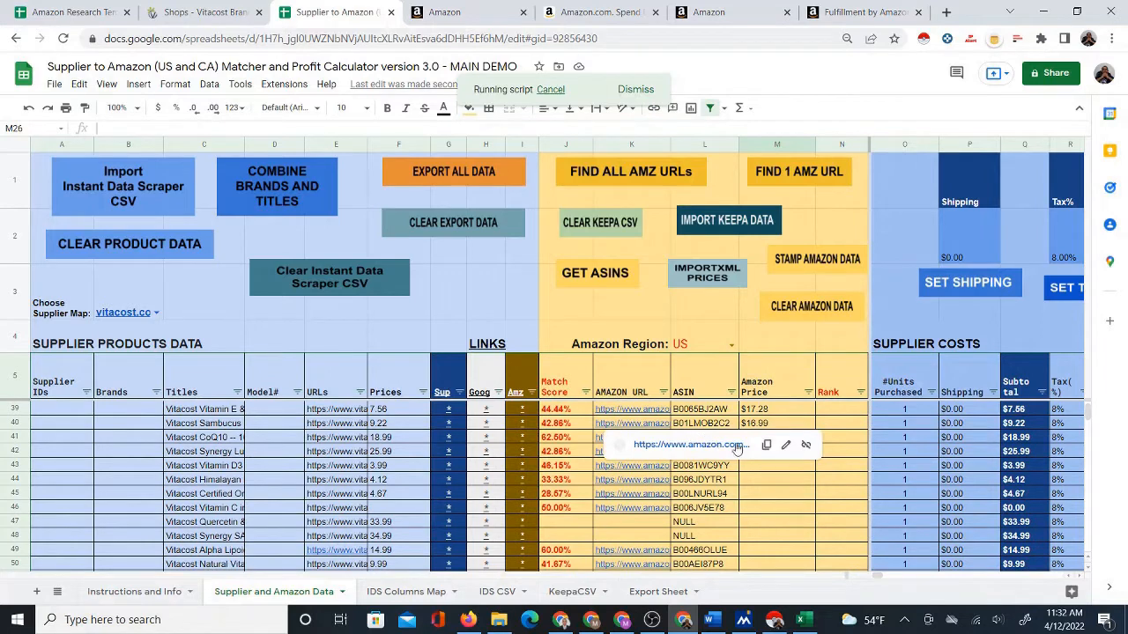
click(802, 426)
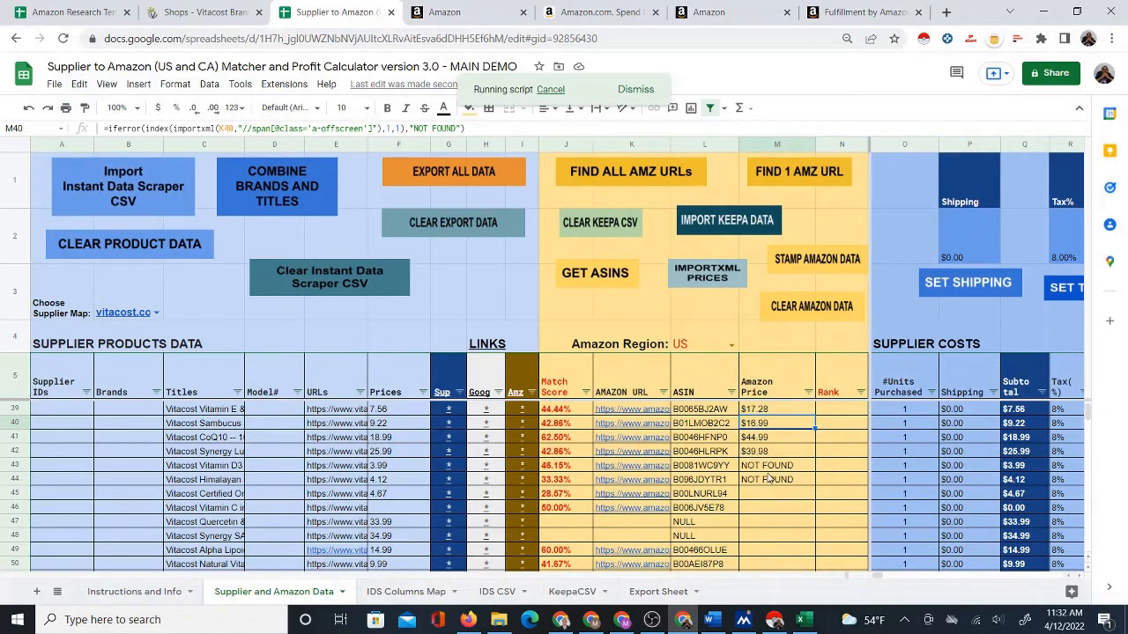
scroll(775, 488, down, 2)
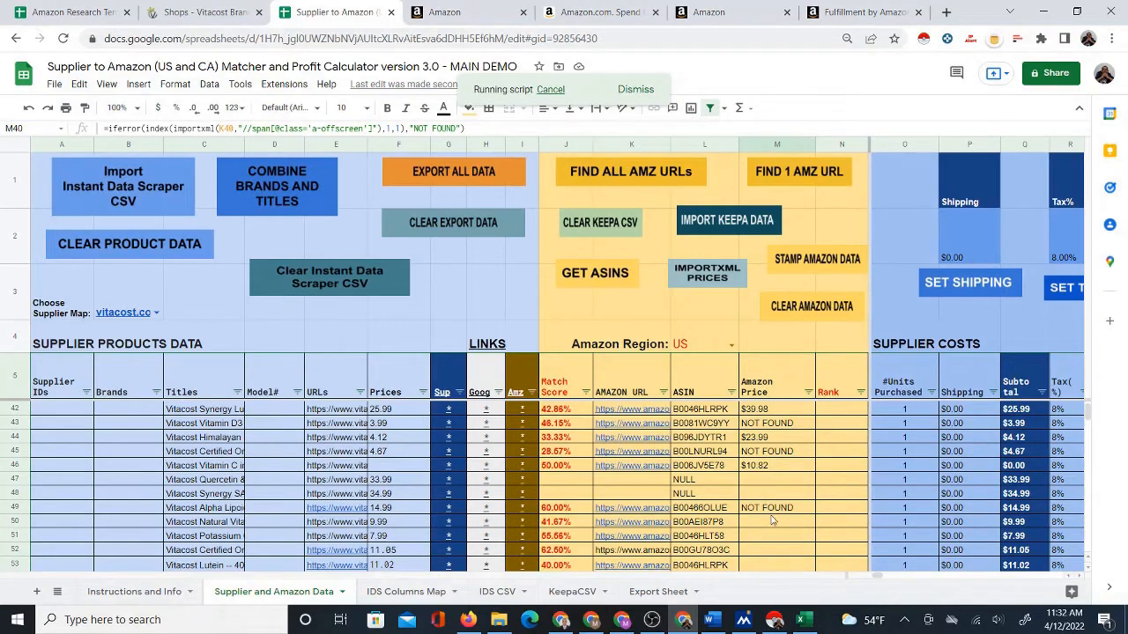
scroll(775, 515, down, 1)
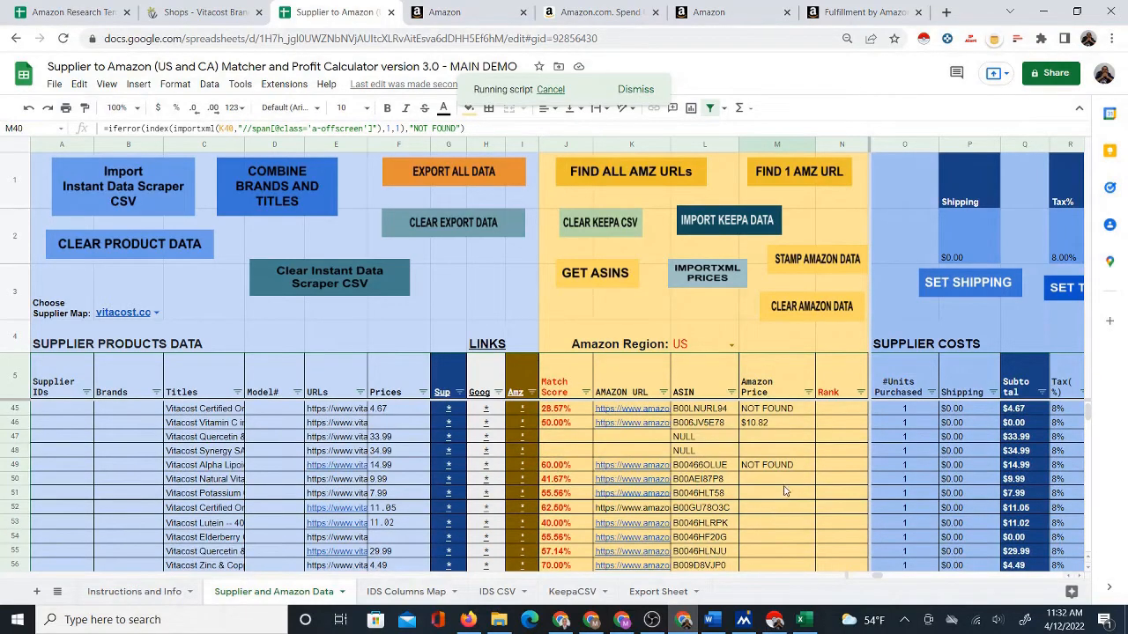
Go back to row 6 and review the imported Amazon prices down to row 55
scroll(789, 486, up, 9)
scroll(793, 479, up, 3)
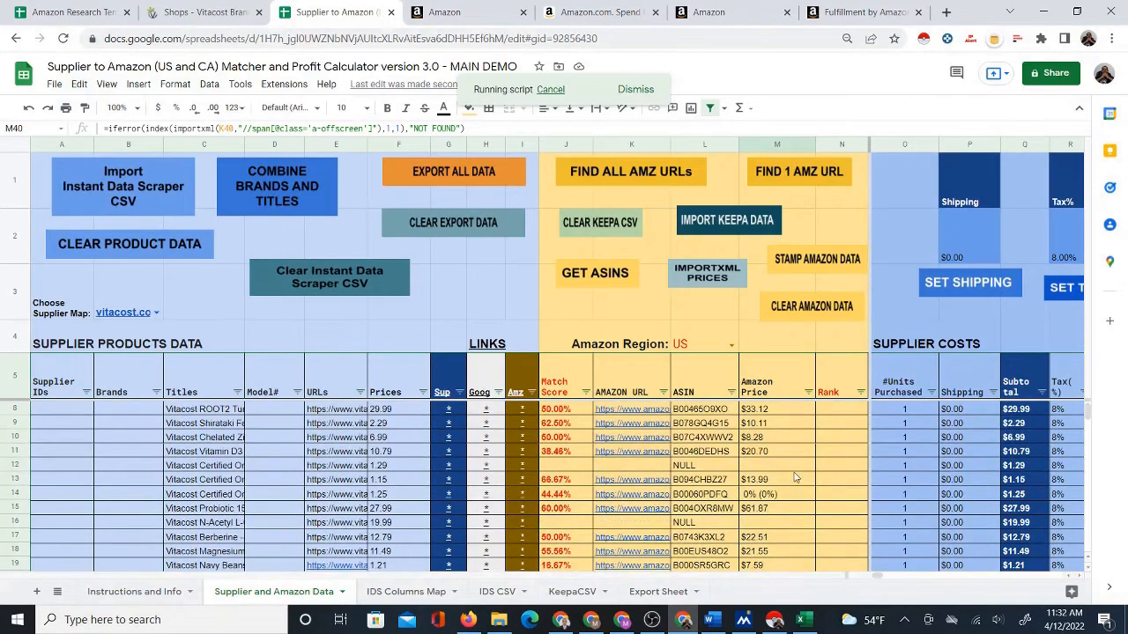
scroll(803, 434, up, 1)
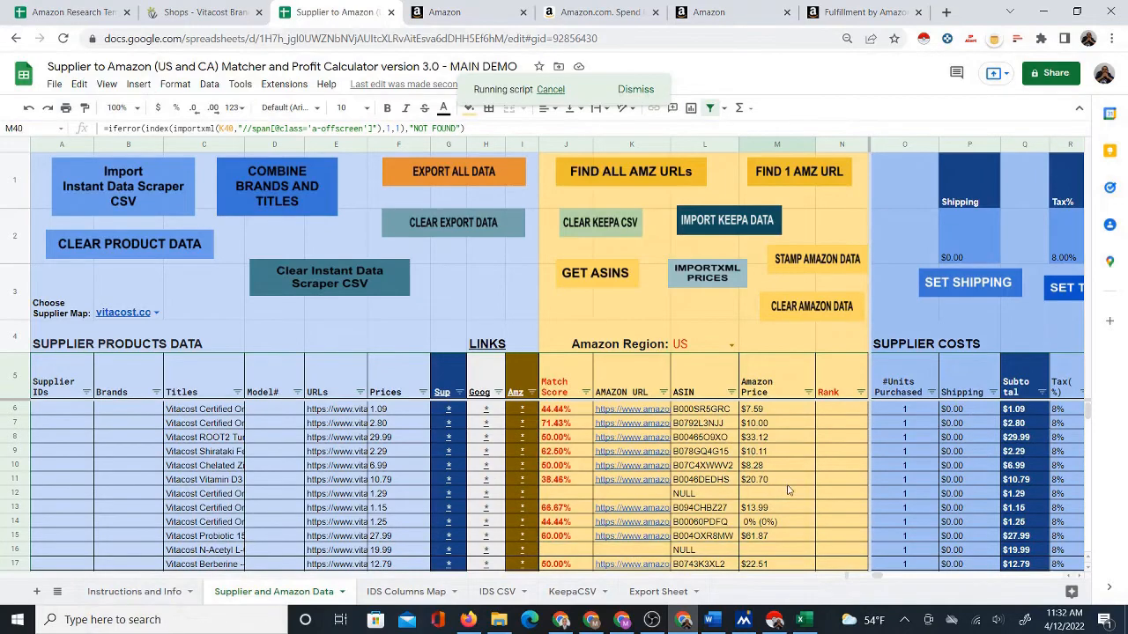
scroll(789, 491, down, 4)
scroll(789, 491, down, 5)
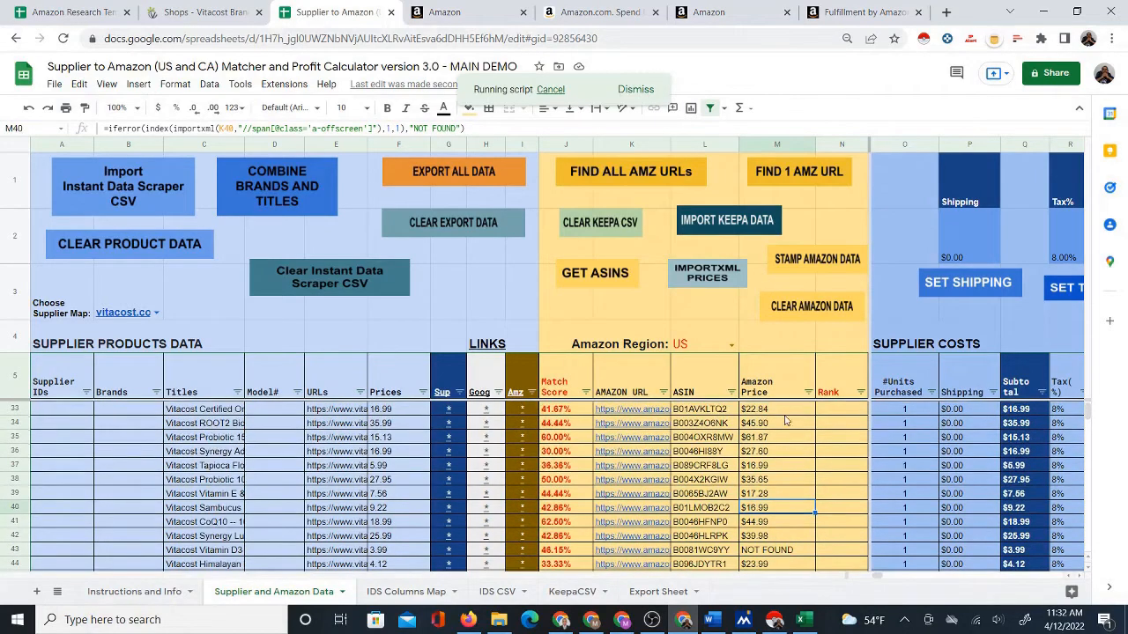
scroll(790, 509, down, 5)
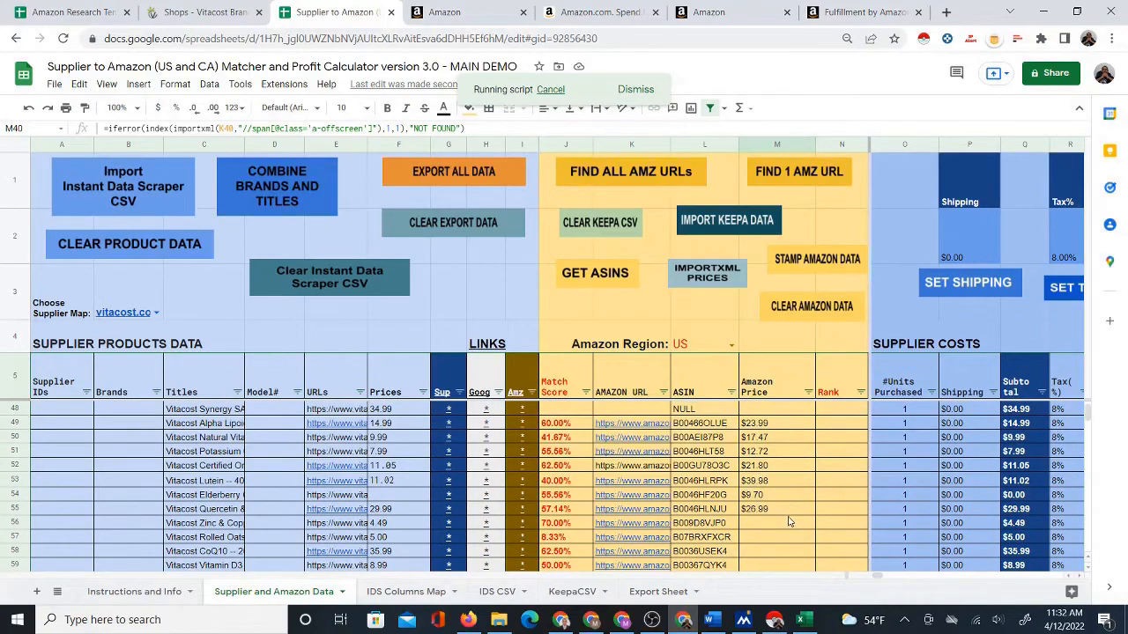
Follow the newly imported Amazon prices from row 56 down to row 68
scroll(789, 520, down, 1)
scroll(792, 485, down, 1)
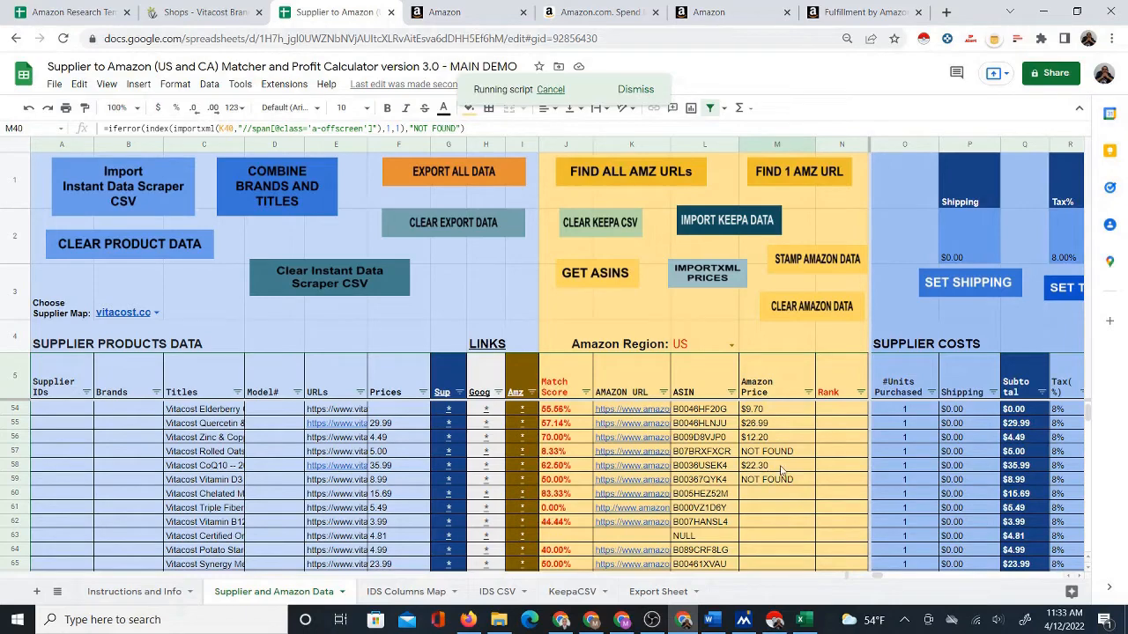
scroll(780, 471, down, 1)
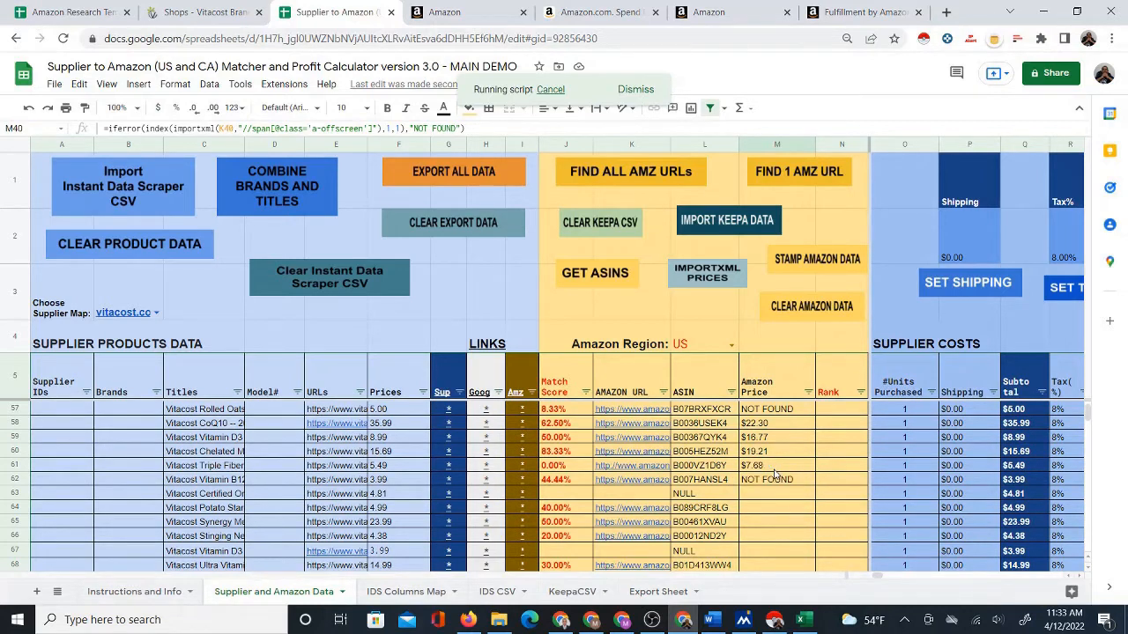
scroll(776, 503, down, 1)
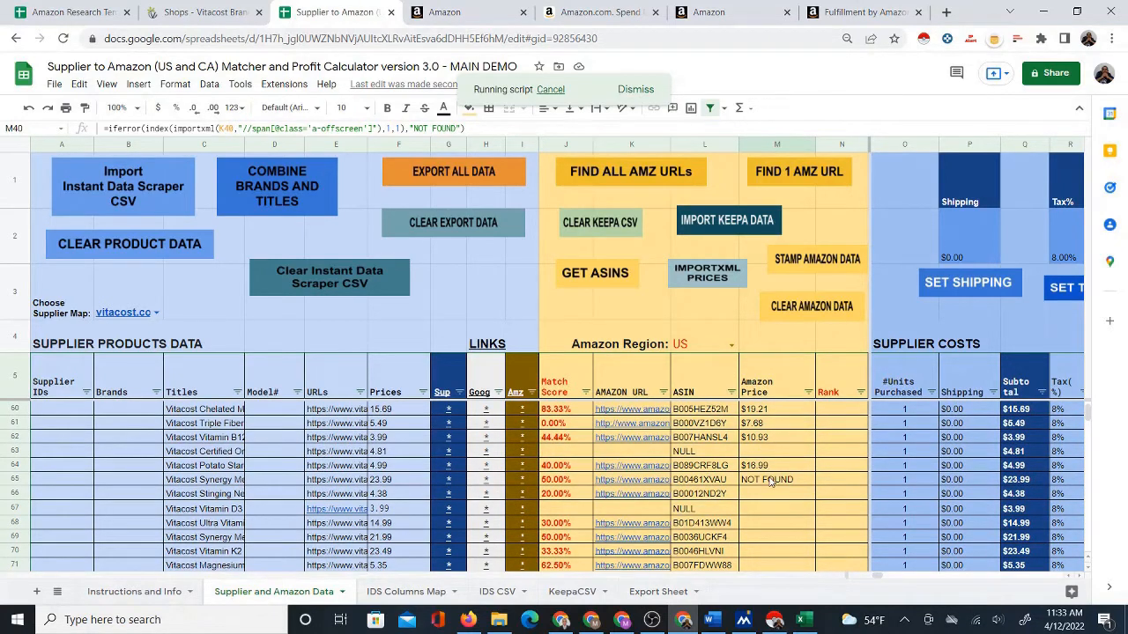
scroll(776, 498, down, 1)
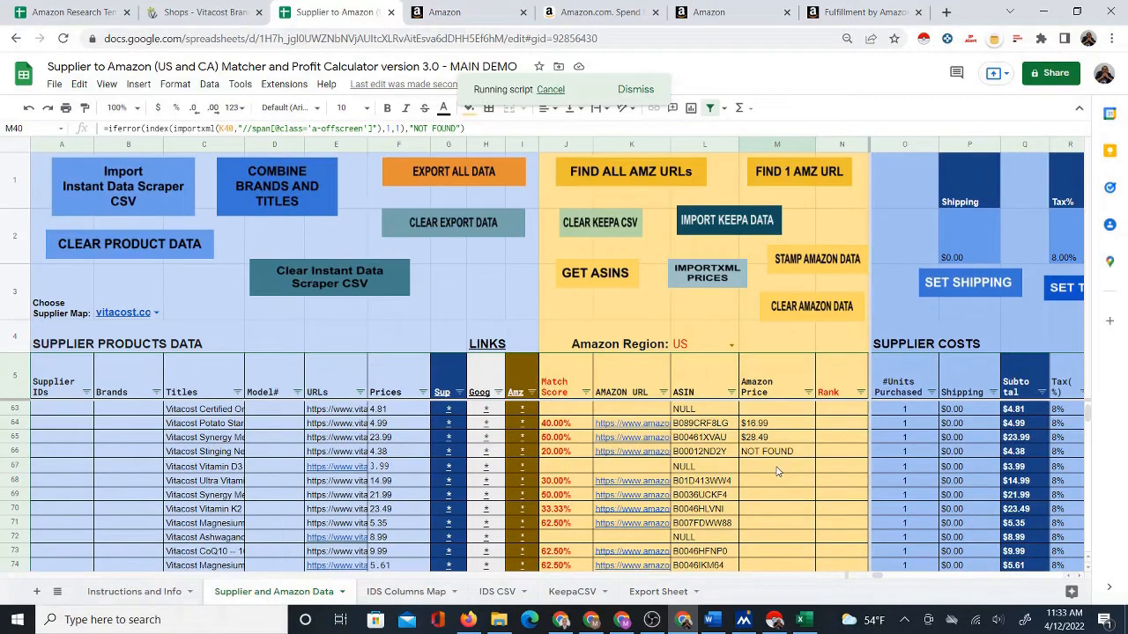
scroll(754, 512, down, 2)
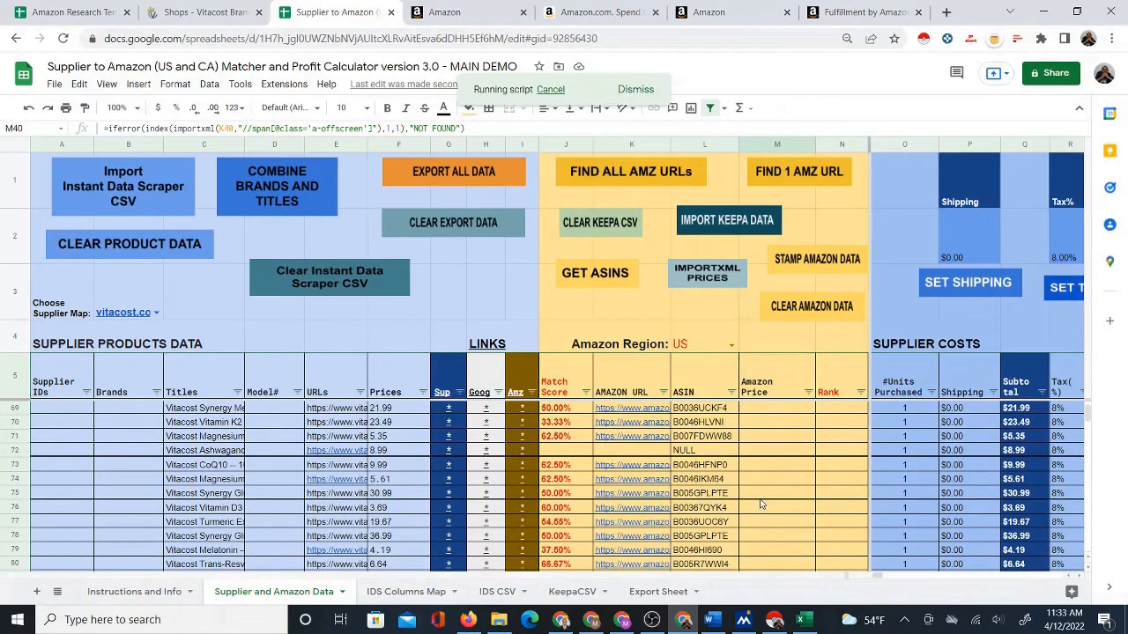
scroll(762, 503, up, 1)
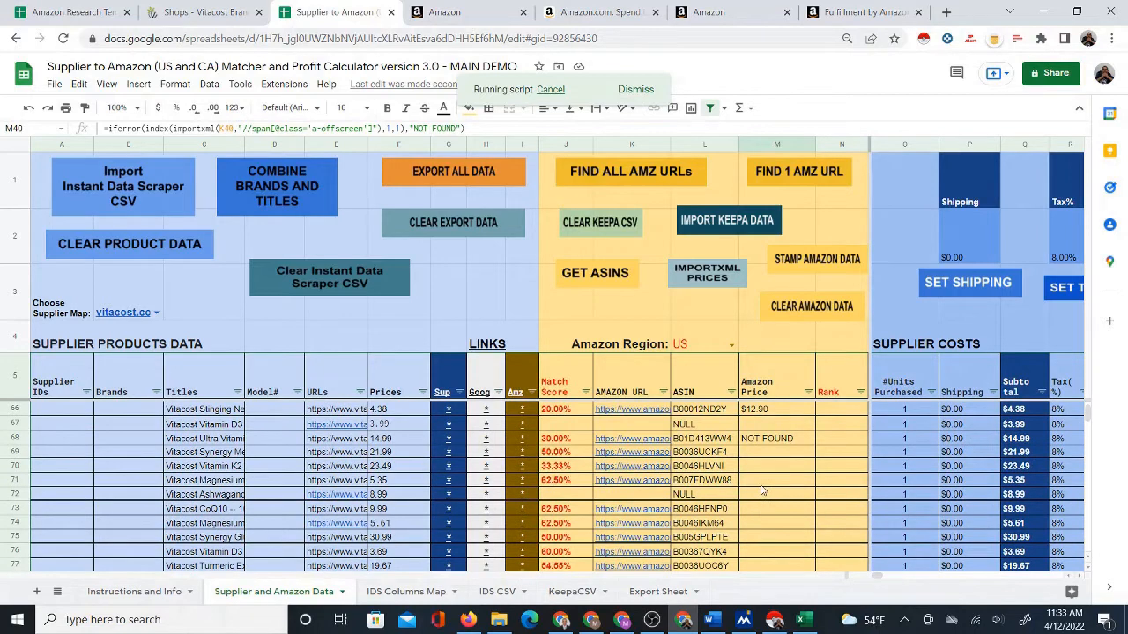
Check the price formula in M9, then review the Amazon Price column down to row 129 and back up the list
scroll(775, 475, up, 16)
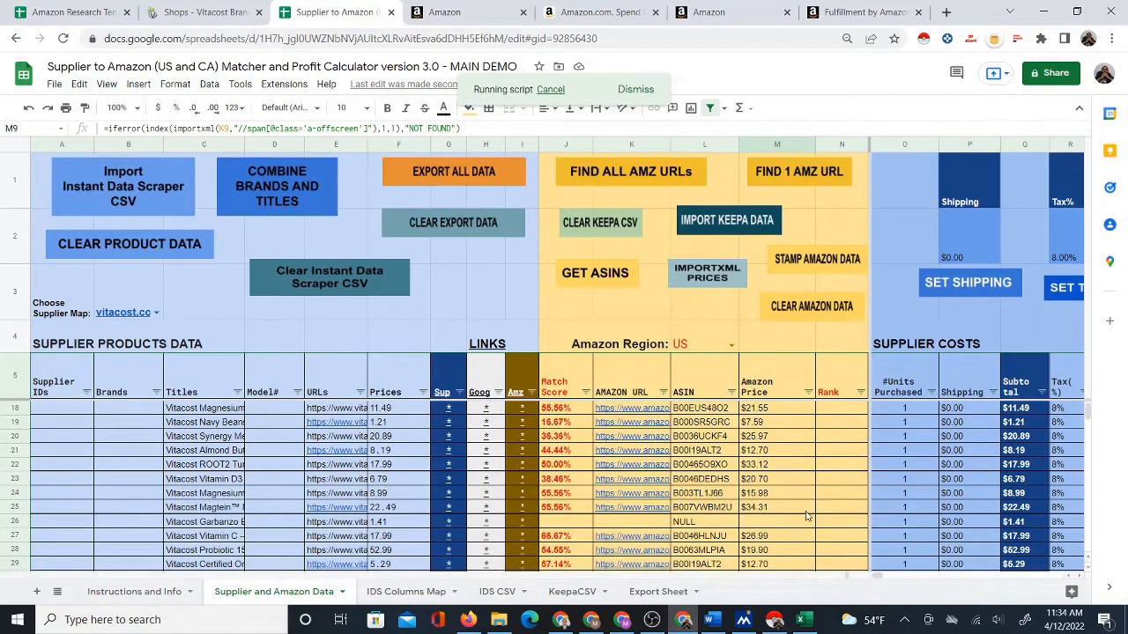
scroll(802, 493, down, 12)
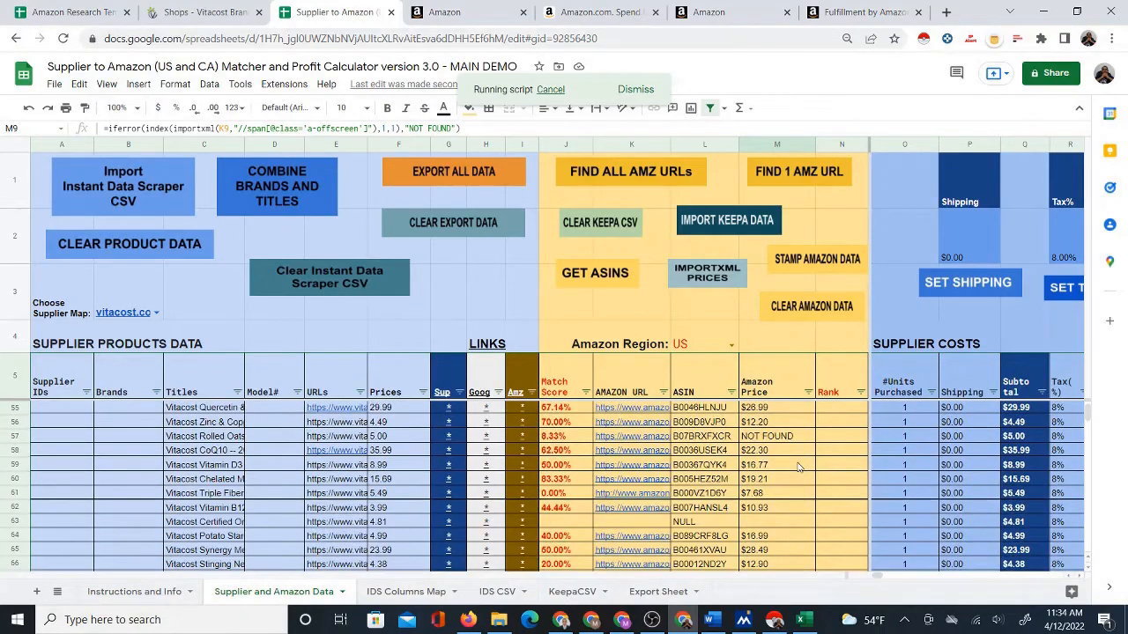
scroll(798, 467, down, 12)
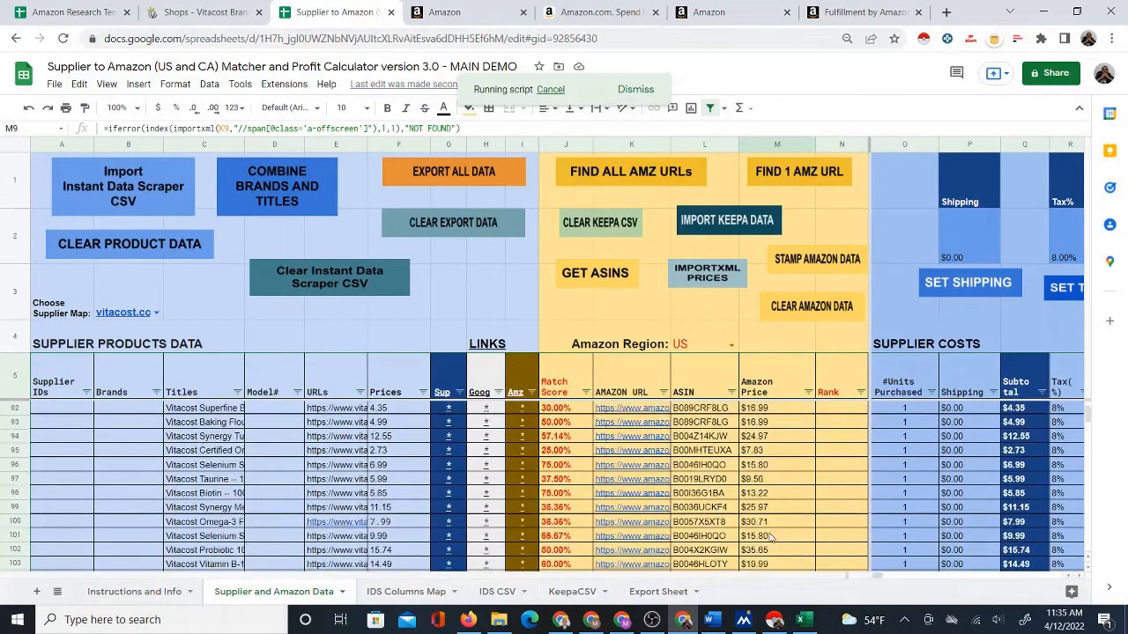
scroll(772, 529, down, 9)
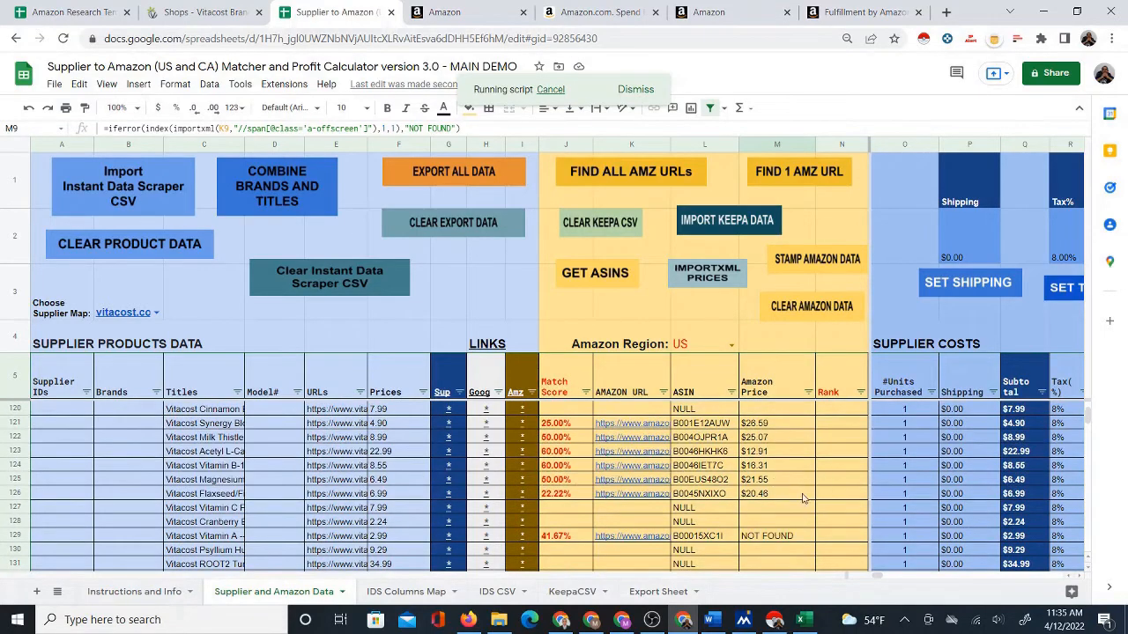
scroll(828, 502, up, 18)
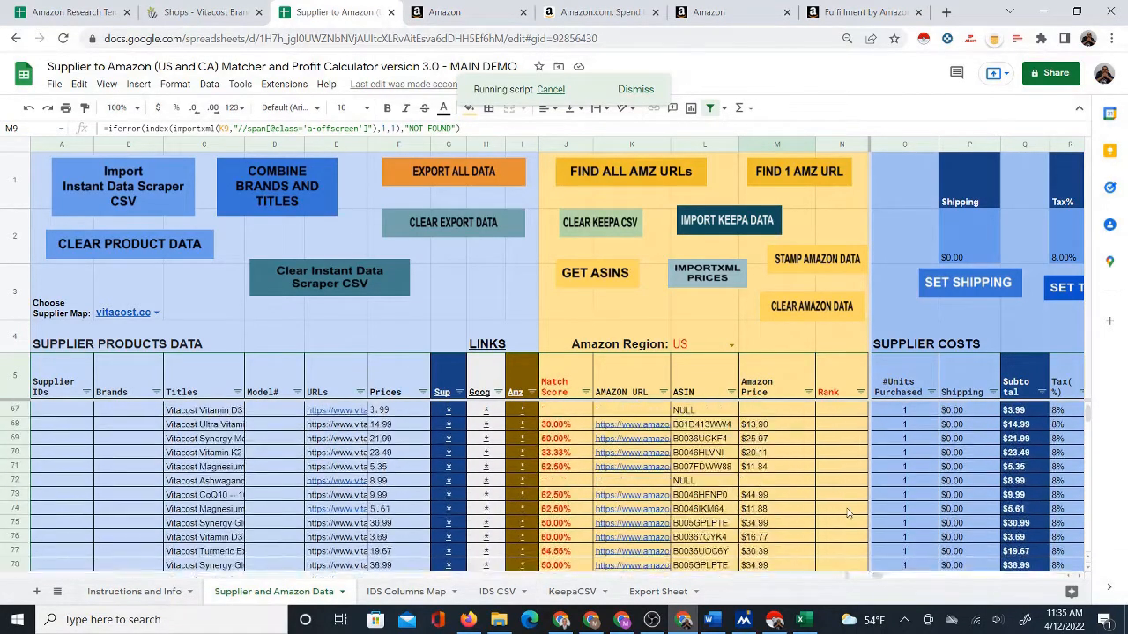
scroll(846, 513, up, 20)
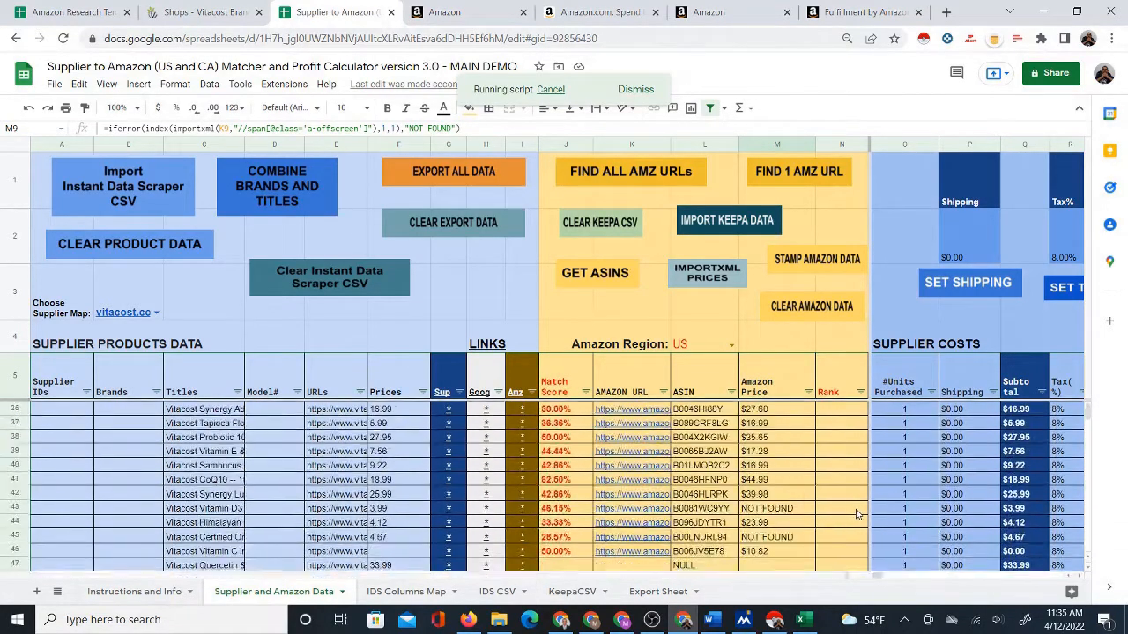
Narrow the Amazon Price column slightly
click(828, 409)
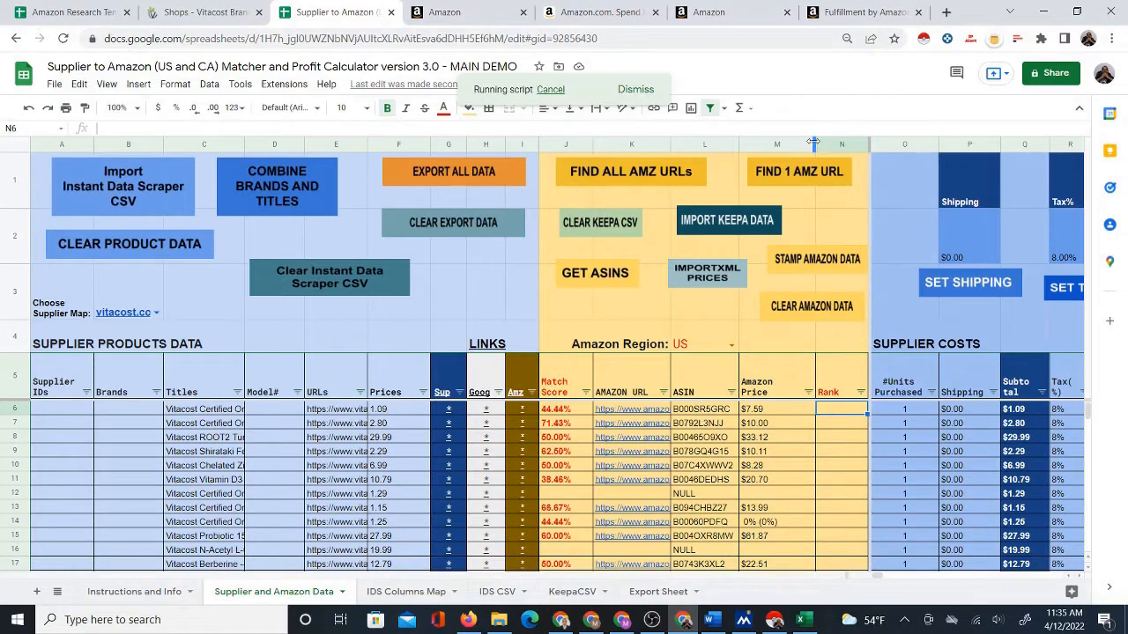
drag(814, 142, 802, 143)
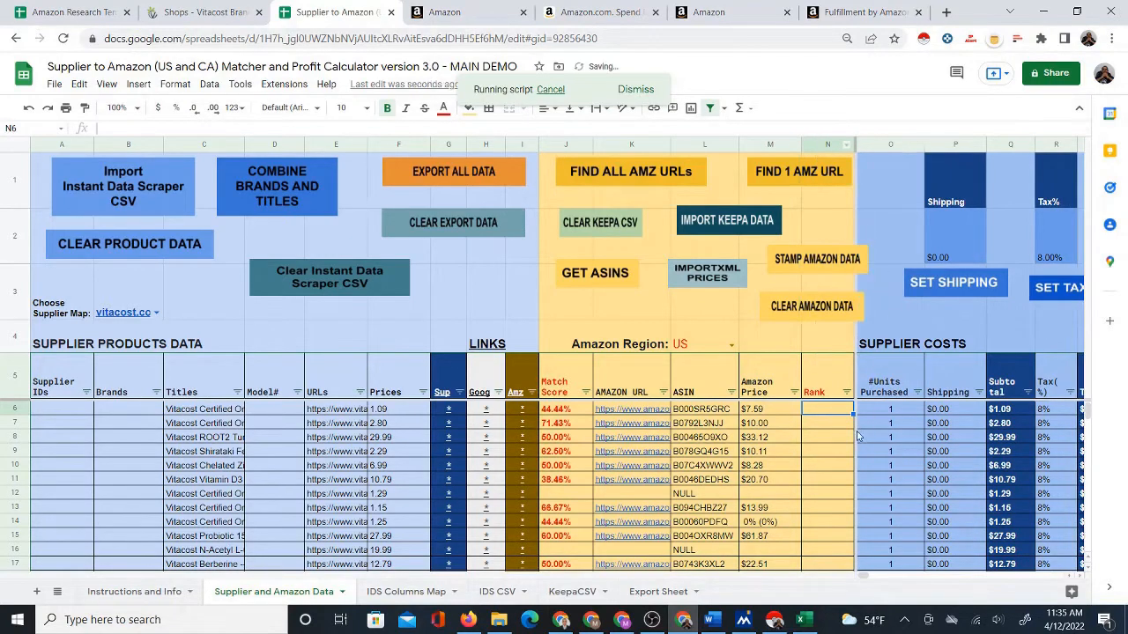
Review the supplier cost and Amazon fee columns along row 6, from Rank across to FBA Fee($)
key(Right)
key(Right)
key(Right)
key(Right)
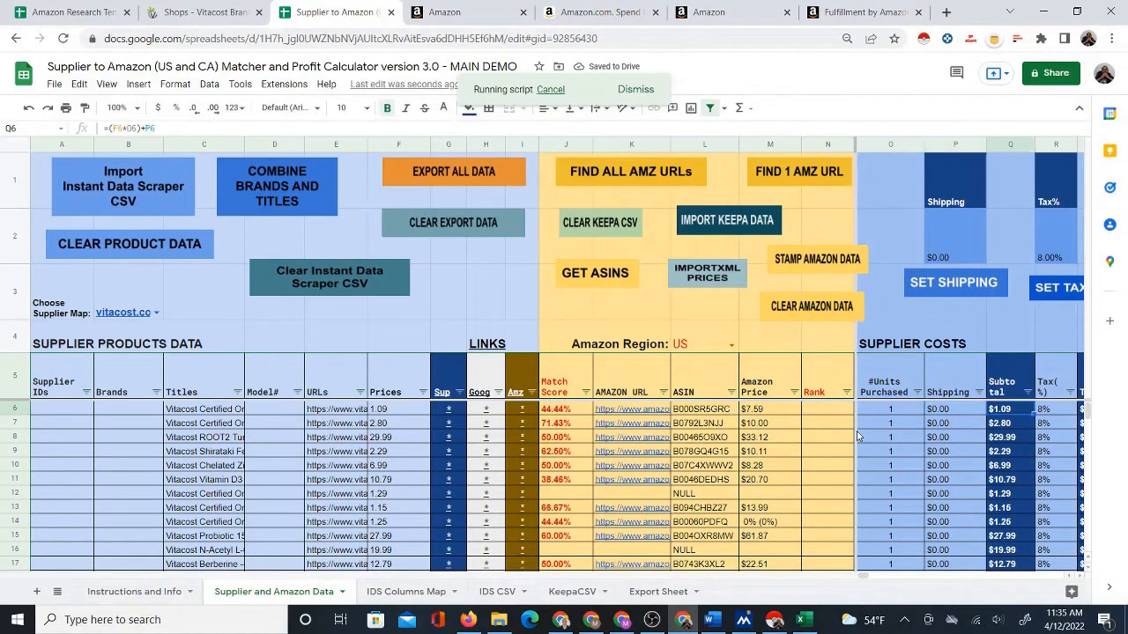
key(Right)
key(Right)
key(Right)
key(Right)
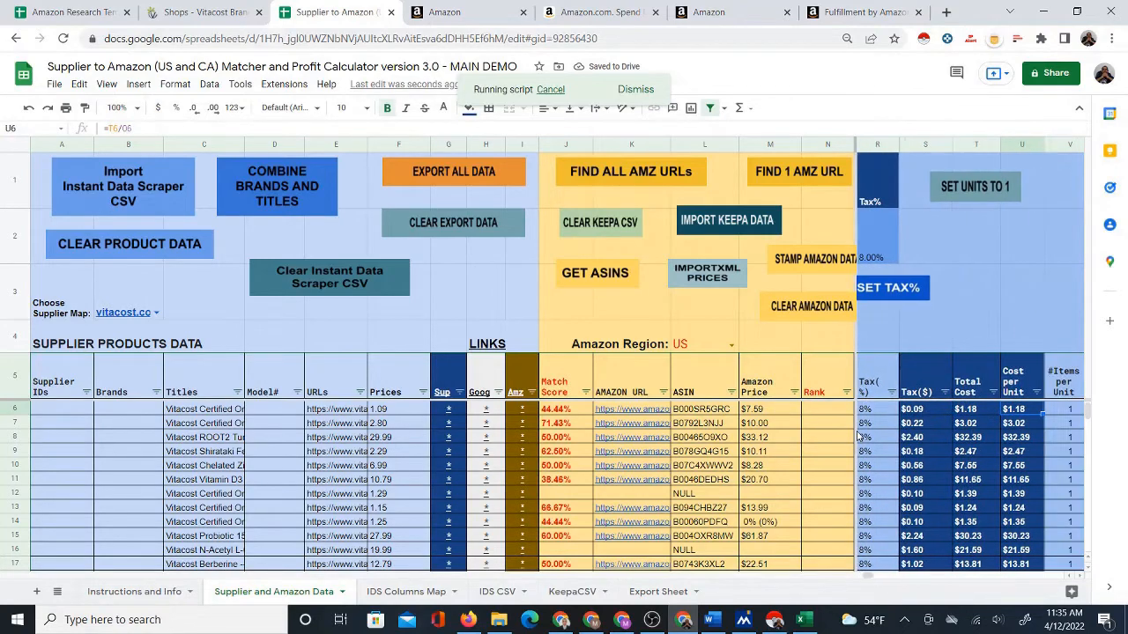
key(Right)
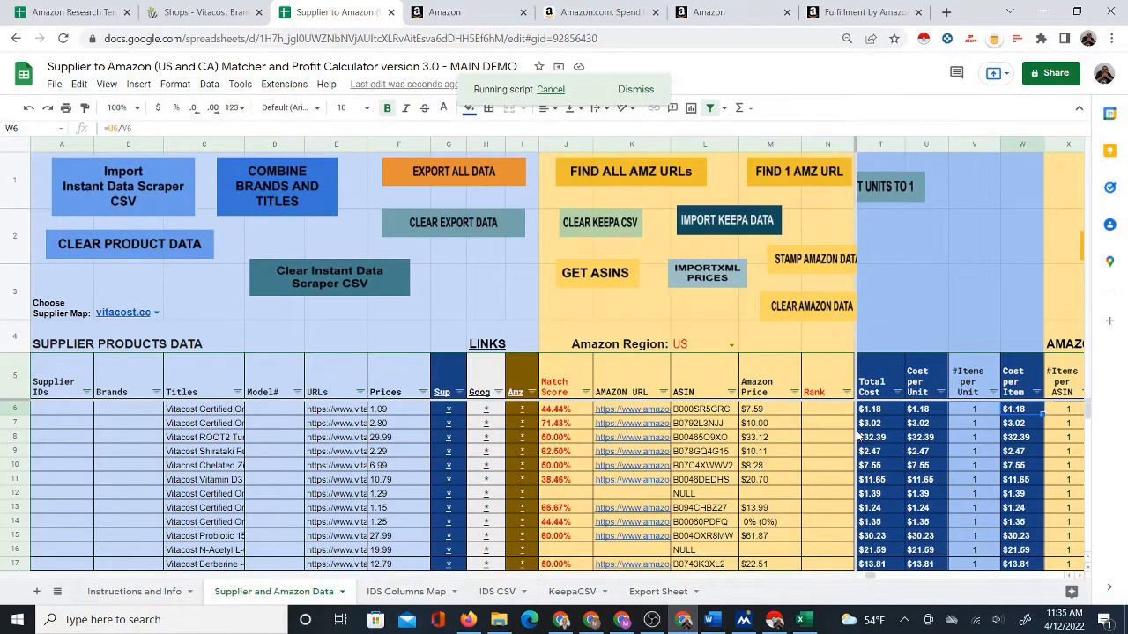
key(Right)
key(Right)
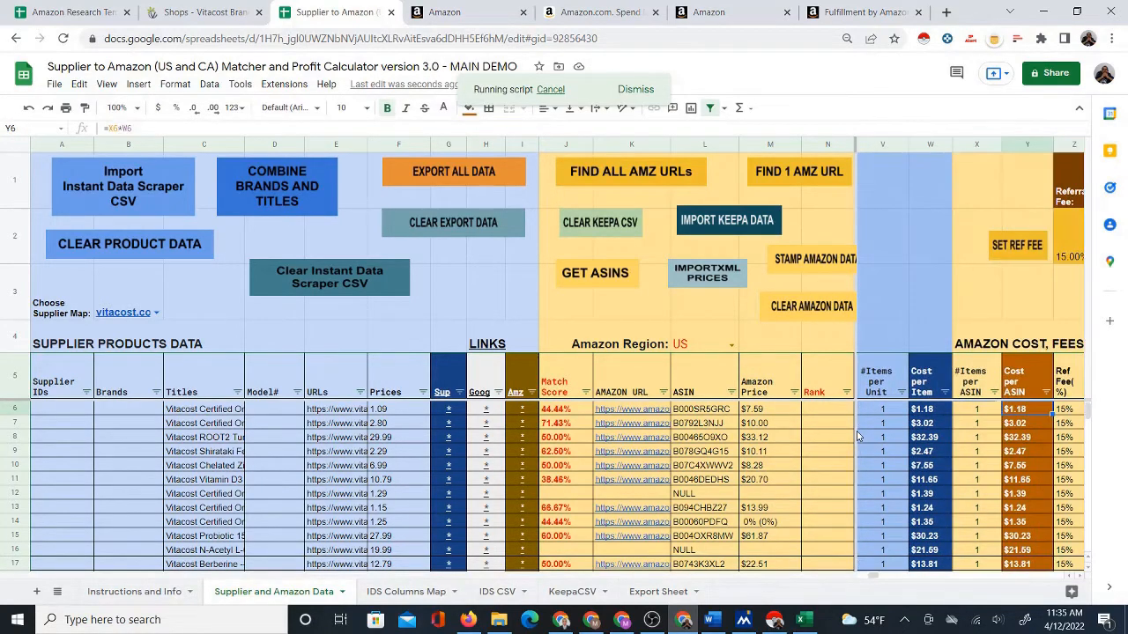
key(Right)
key(Right)
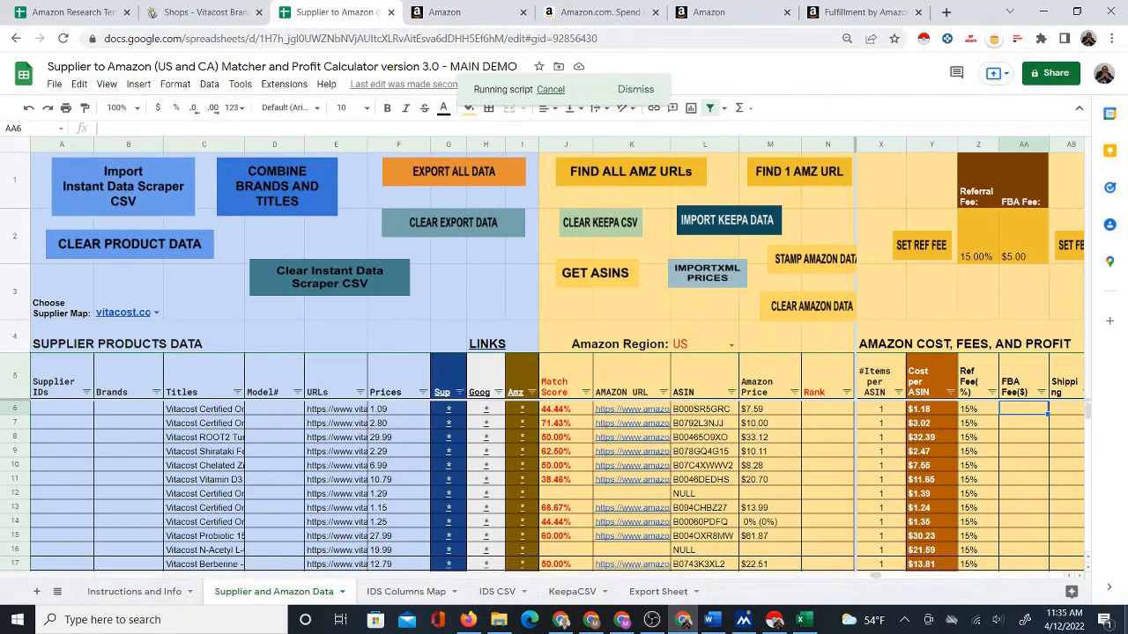
Open the Lush Decor curtain listing on Amazon and examine its fee breakdown and price history chart
click(588, 13)
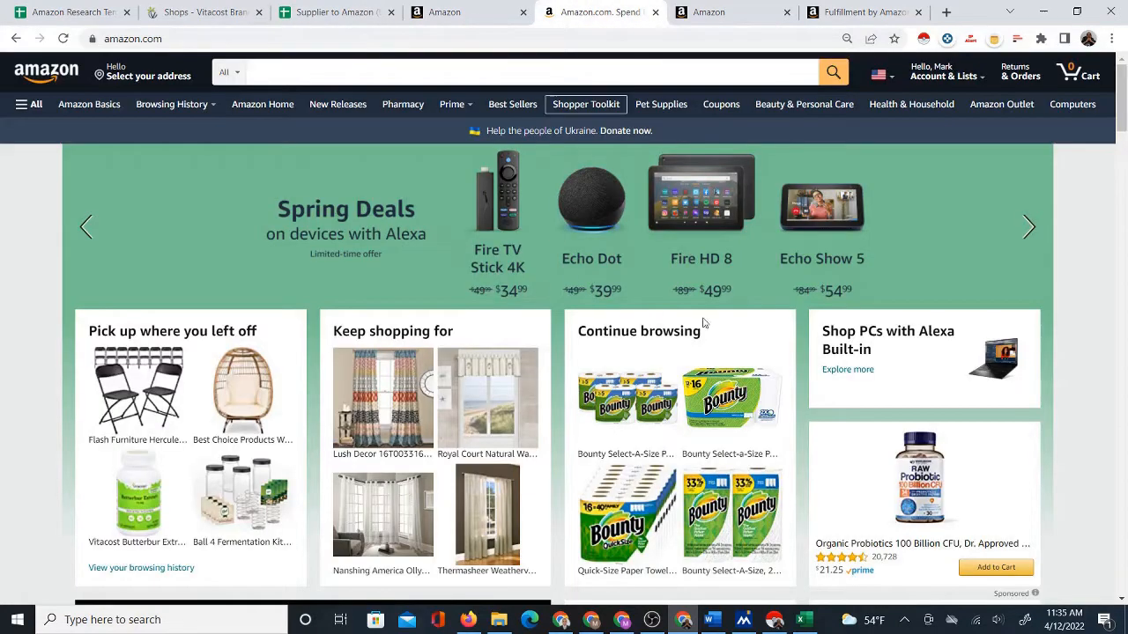
click(388, 397)
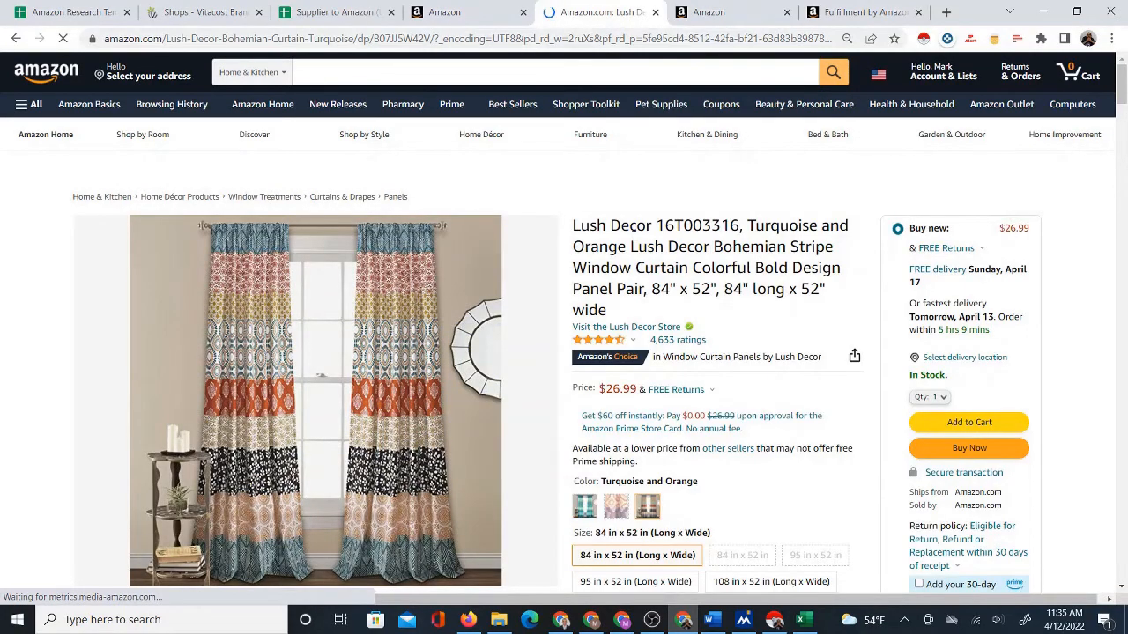
scroll(709, 345, down, 2)
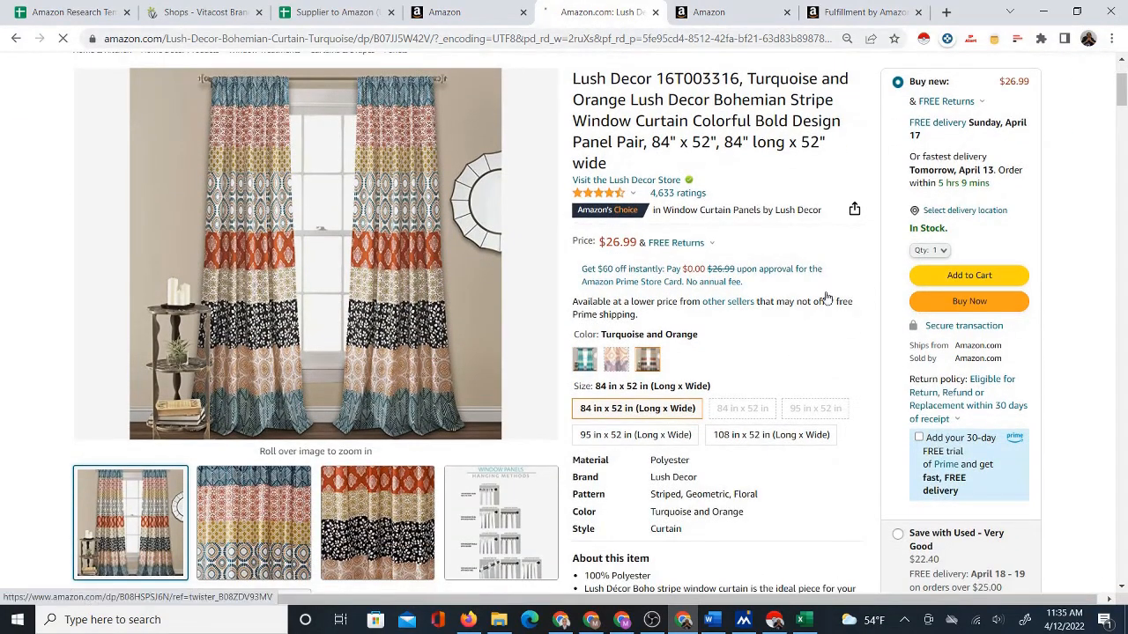
scroll(648, 395, down, 2)
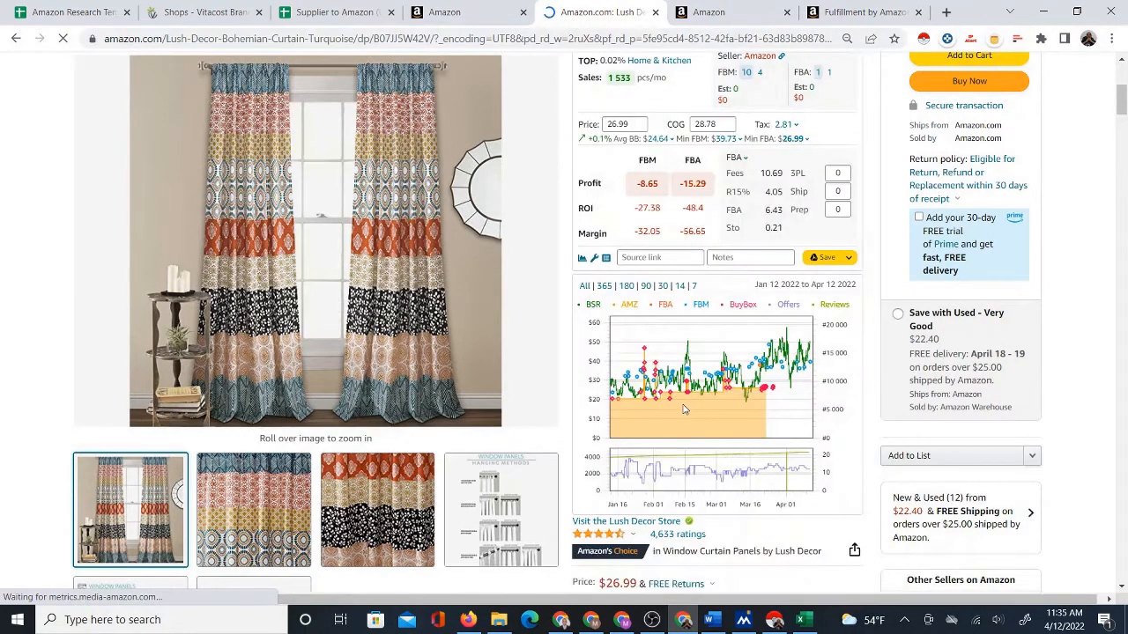
scroll(669, 420, up, 3)
scroll(670, 420, up, 1)
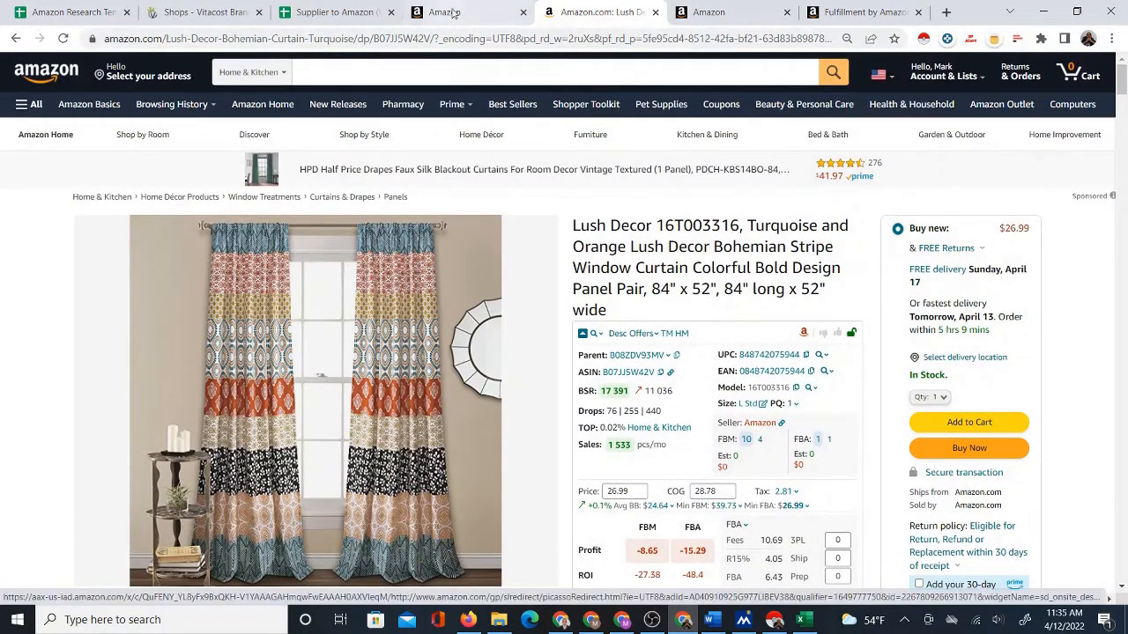
Switch to the Vitacost Brands page and look over the supplements to judge their size for FBA fees
click(325, 18)
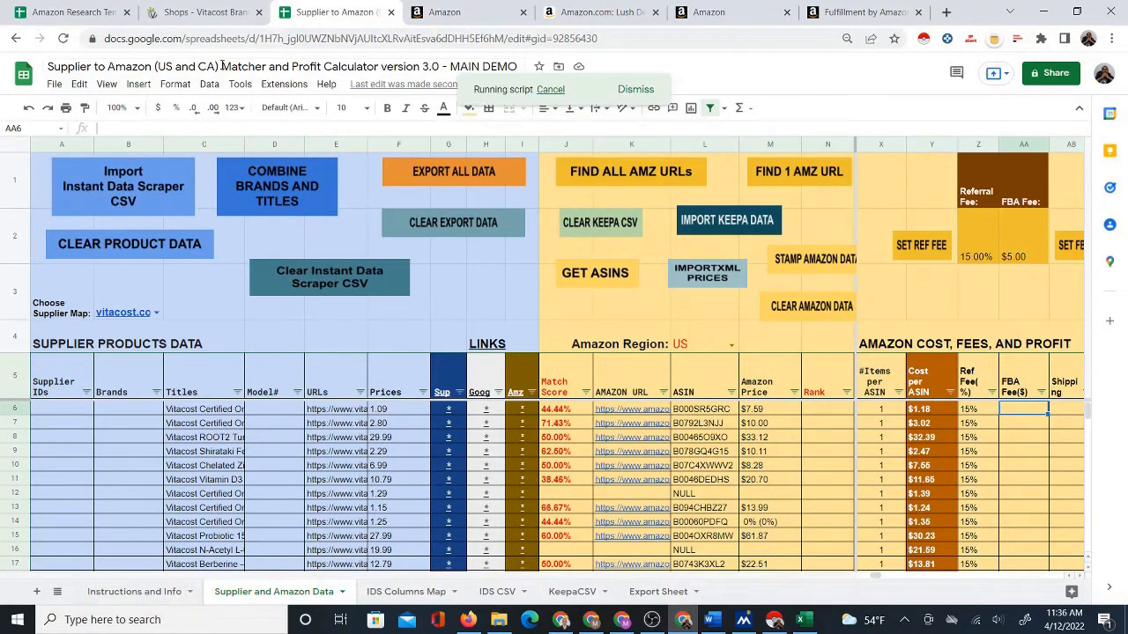
click(187, 11)
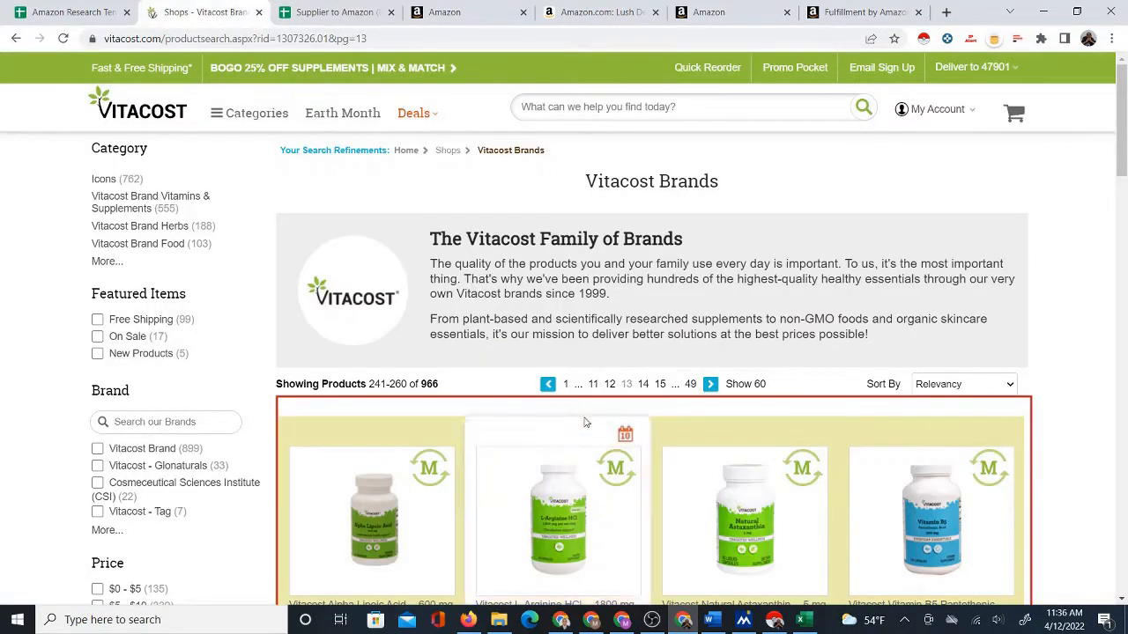
scroll(696, 423, down, 3)
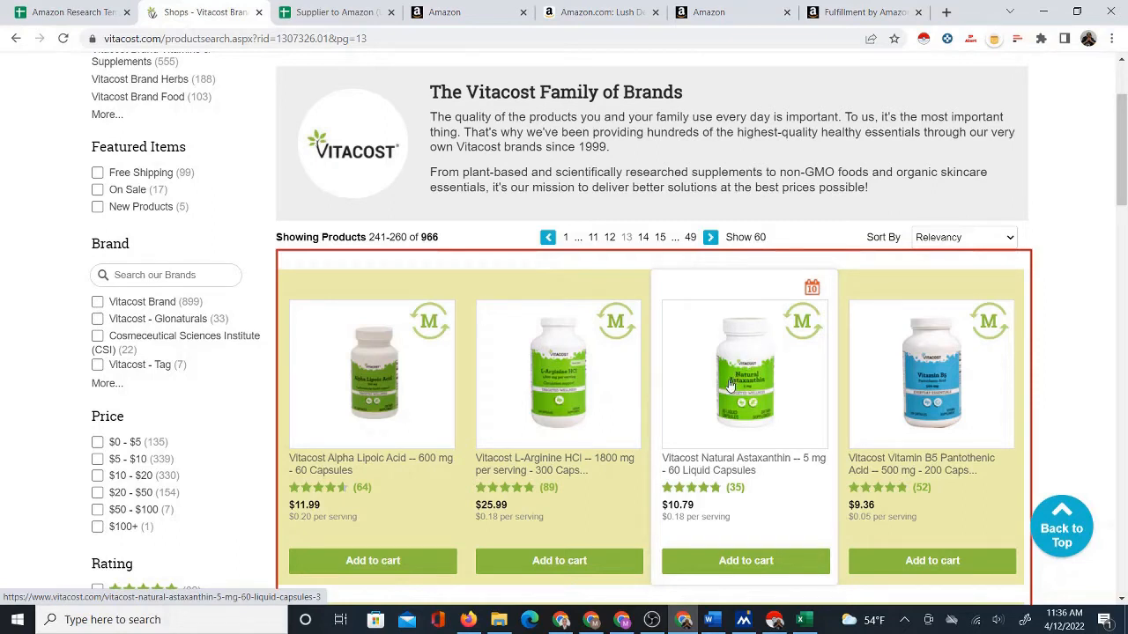
Return to the matcher spreadsheet, set the FBA Fee in AA2 to 4, apply it to the product rows and dismiss the script notice
click(335, 10)
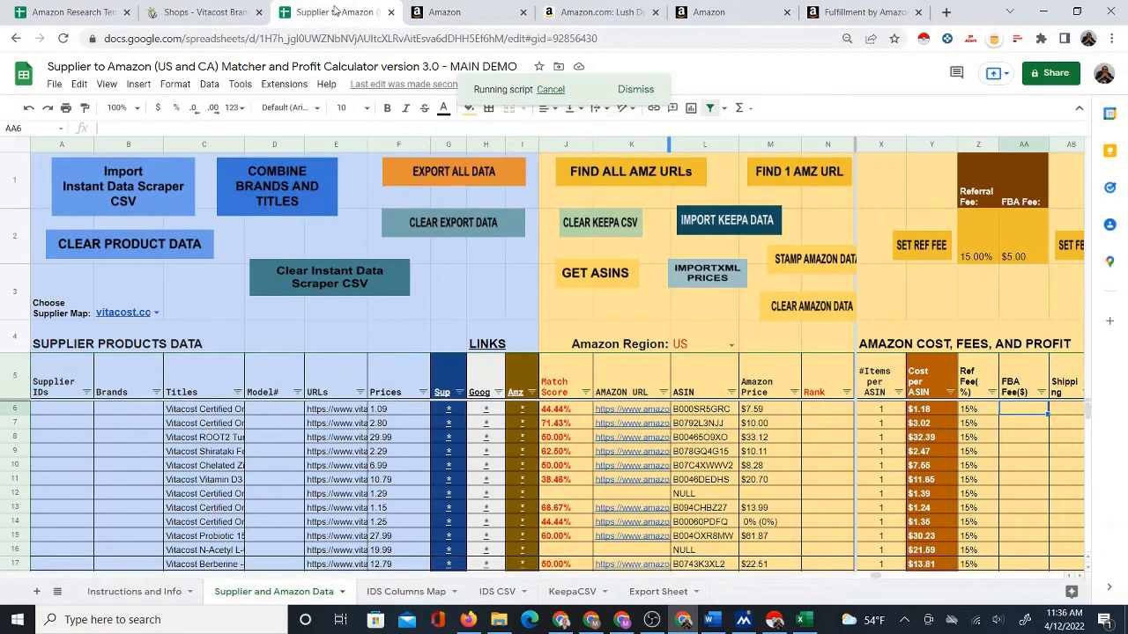
click(1022, 250)
key(Tab)
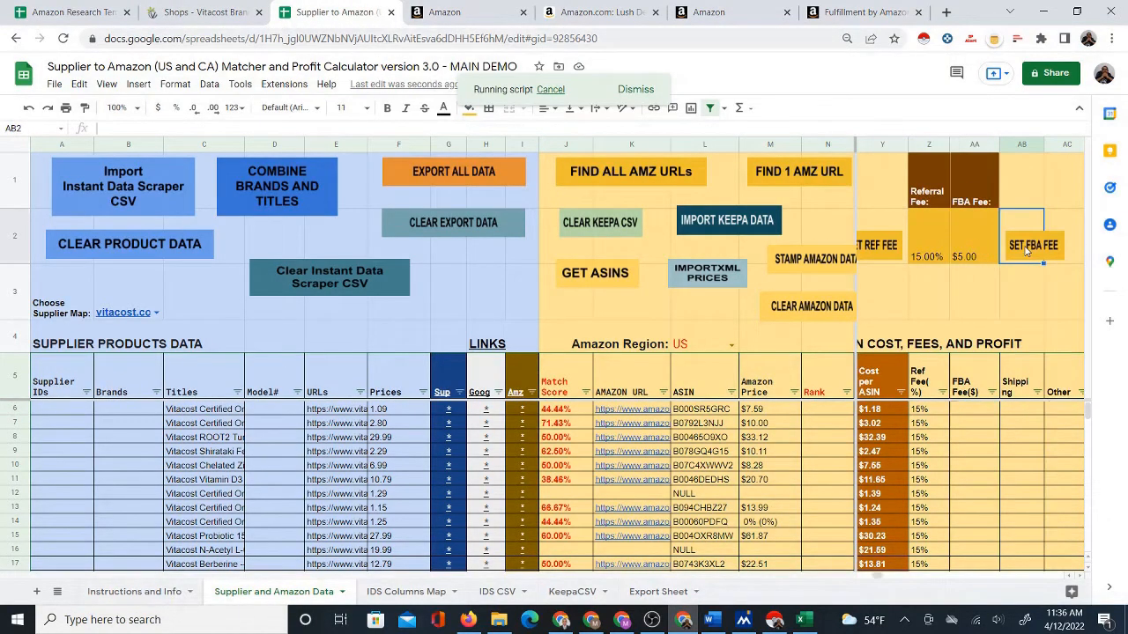
key(Left)
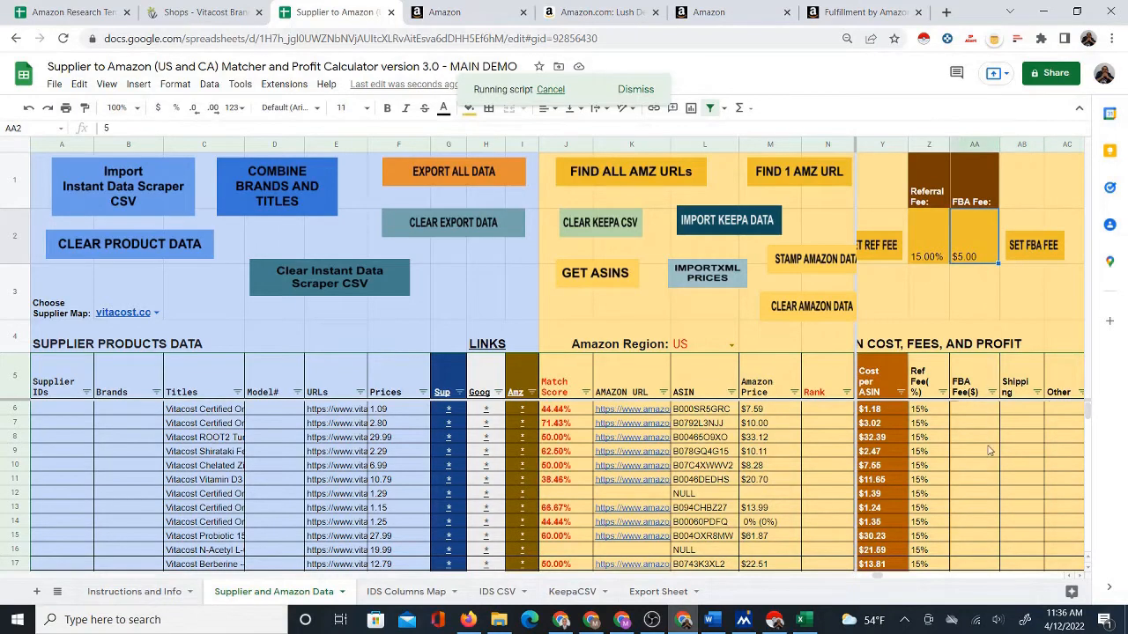
text(4)
click(983, 300)
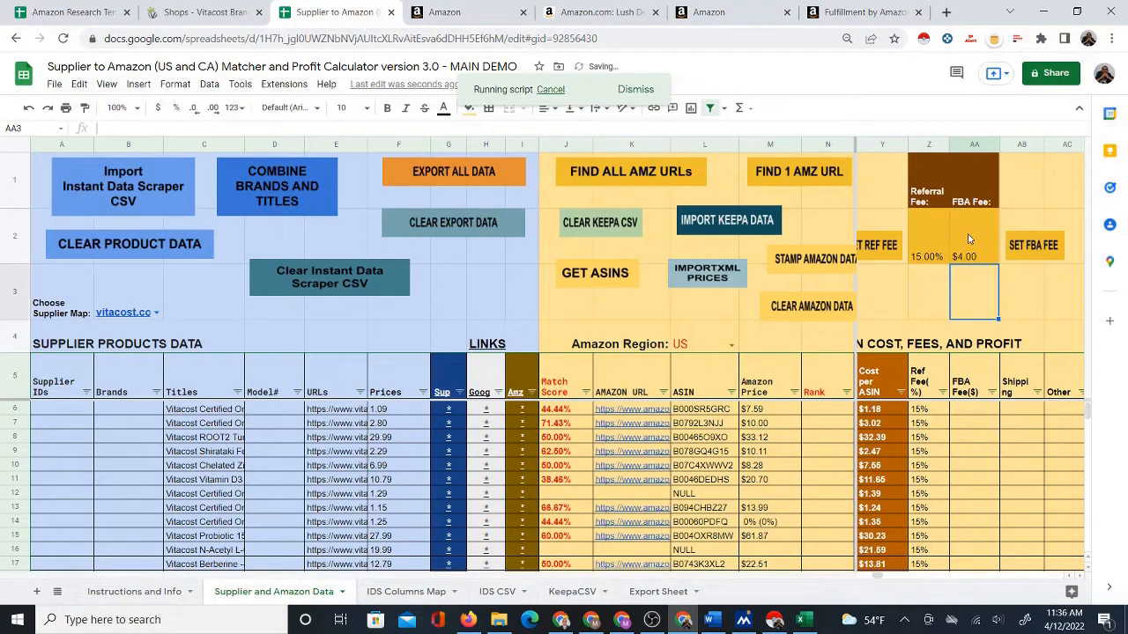
click(968, 235)
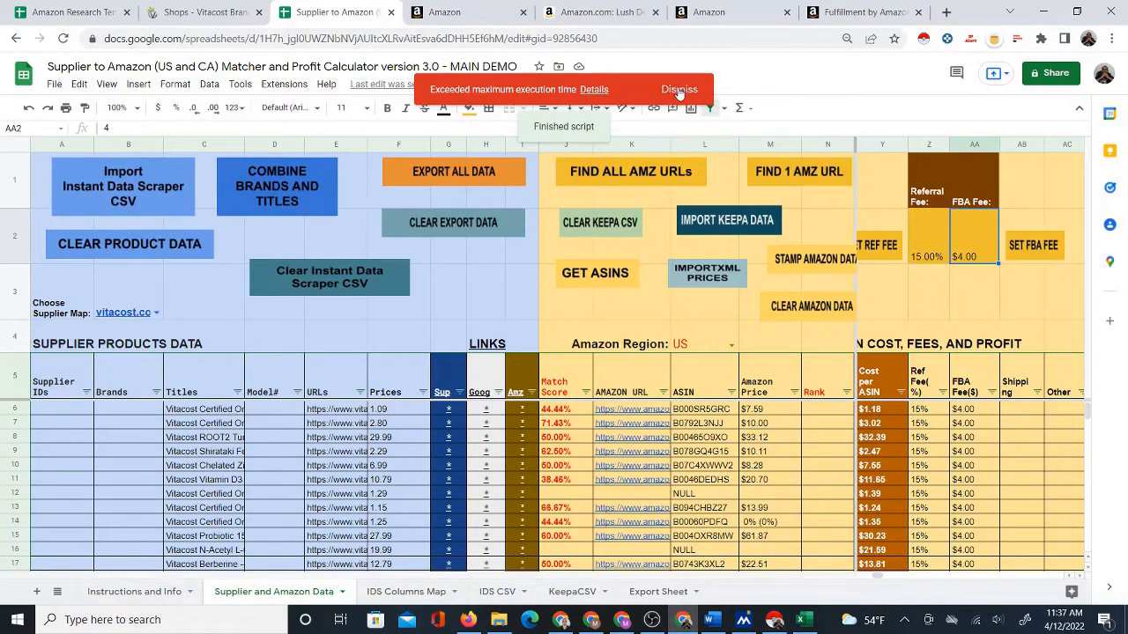
click(680, 89)
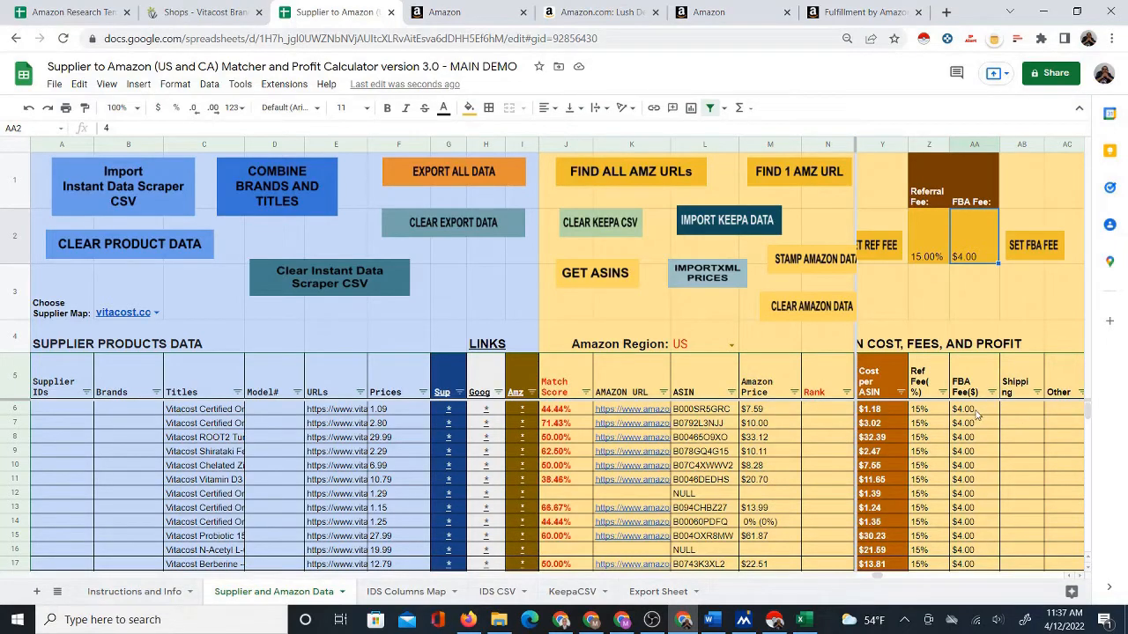
Check the filled FBA Fee($) column from row 6 down to row 42 and back
drag(977, 411, 990, 568)
scroll(989, 537, down, 8)
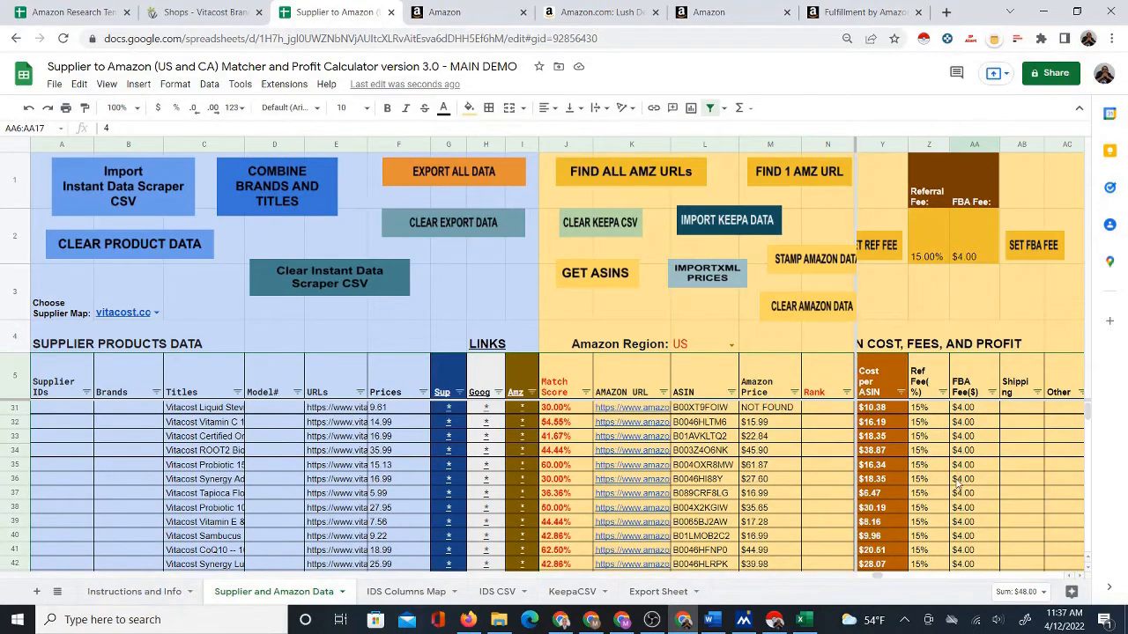
scroll(961, 476, up, 8)
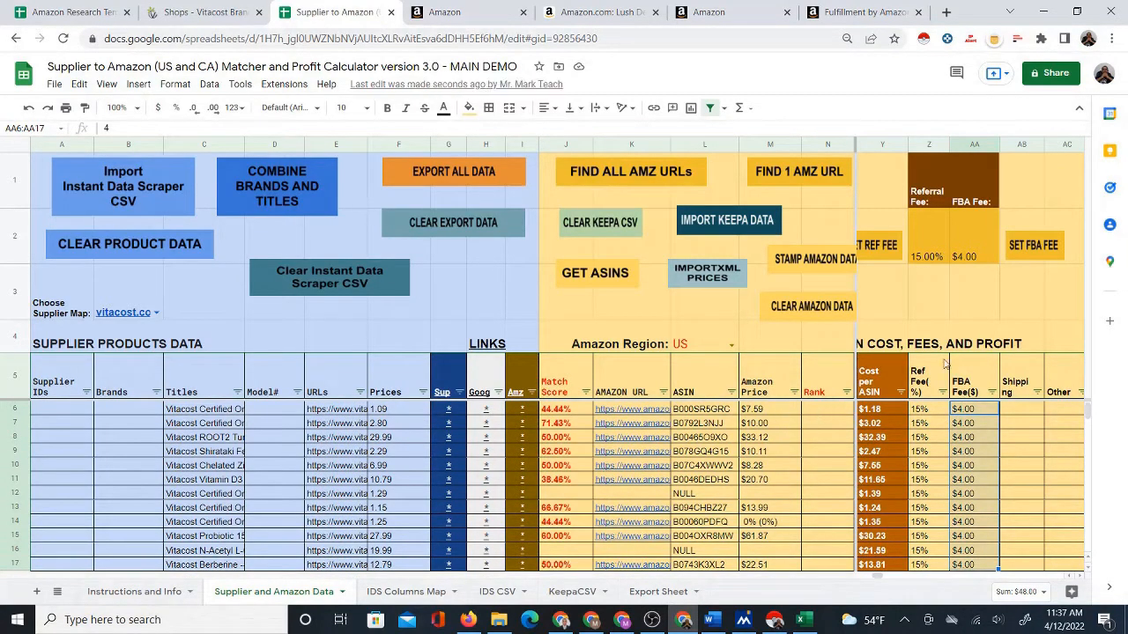
Select the Referral Fee setting in Z2, then look up the category referral rates on the Seller Central fee page
click(929, 238)
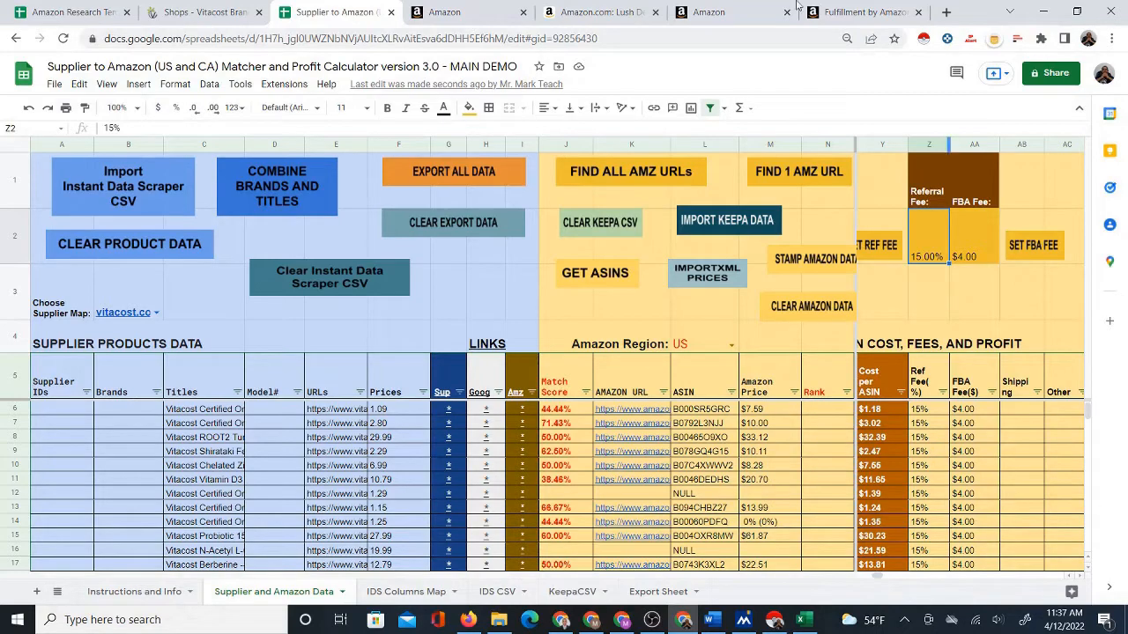
click(696, 11)
scroll(554, 327, down, 15)
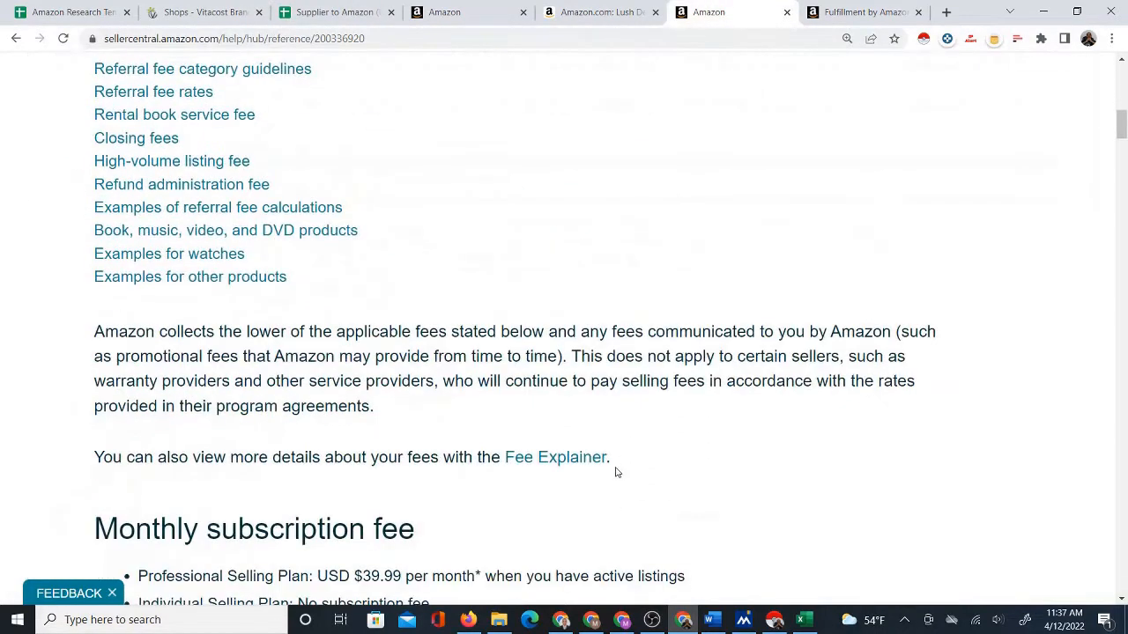
scroll(616, 476, up, 8)
scroll(632, 442, down, 4)
scroll(633, 443, down, 20)
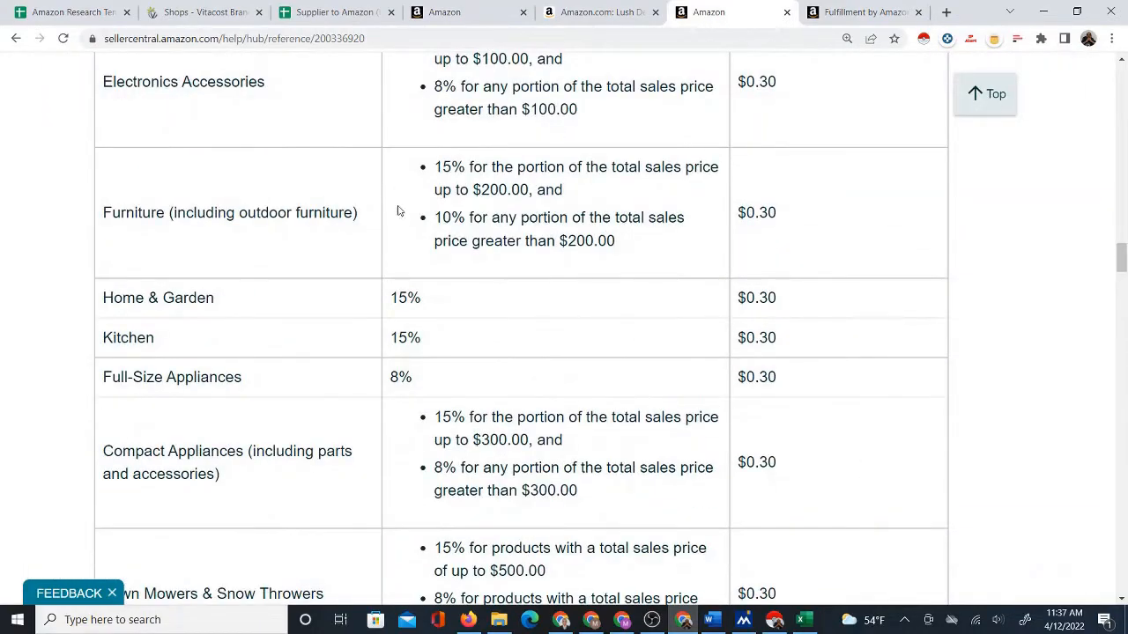
Return to the matcher sheet's Amazon data area and shift the IMPORTXML PRICES and IMPORT KEEPA DATA shapes slightly toward column K
click(344, 10)
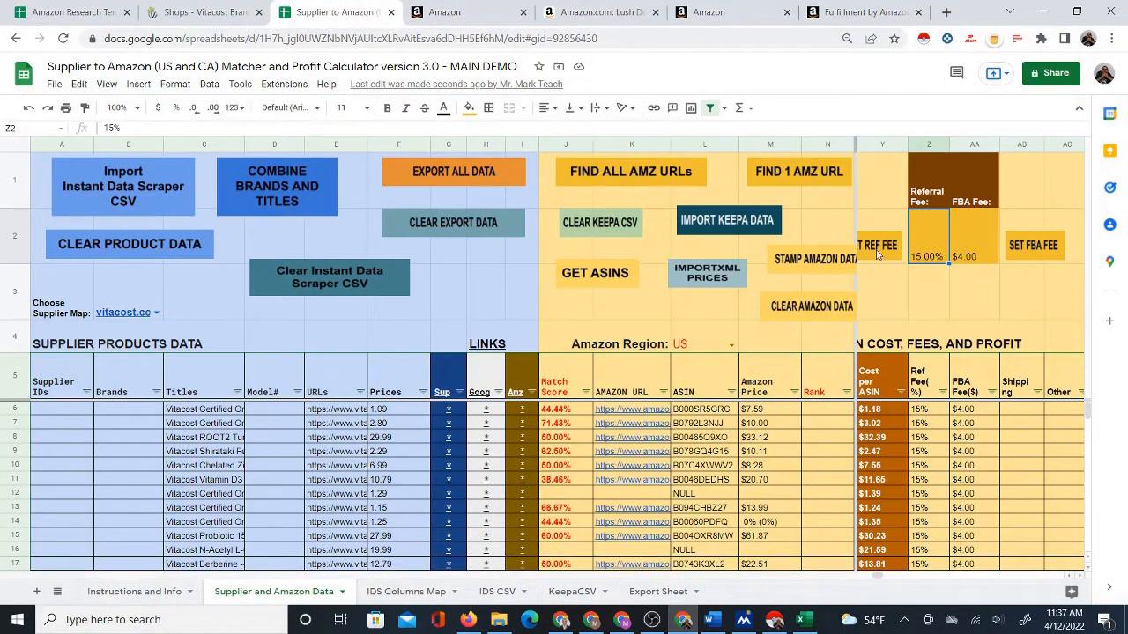
click(899, 310)
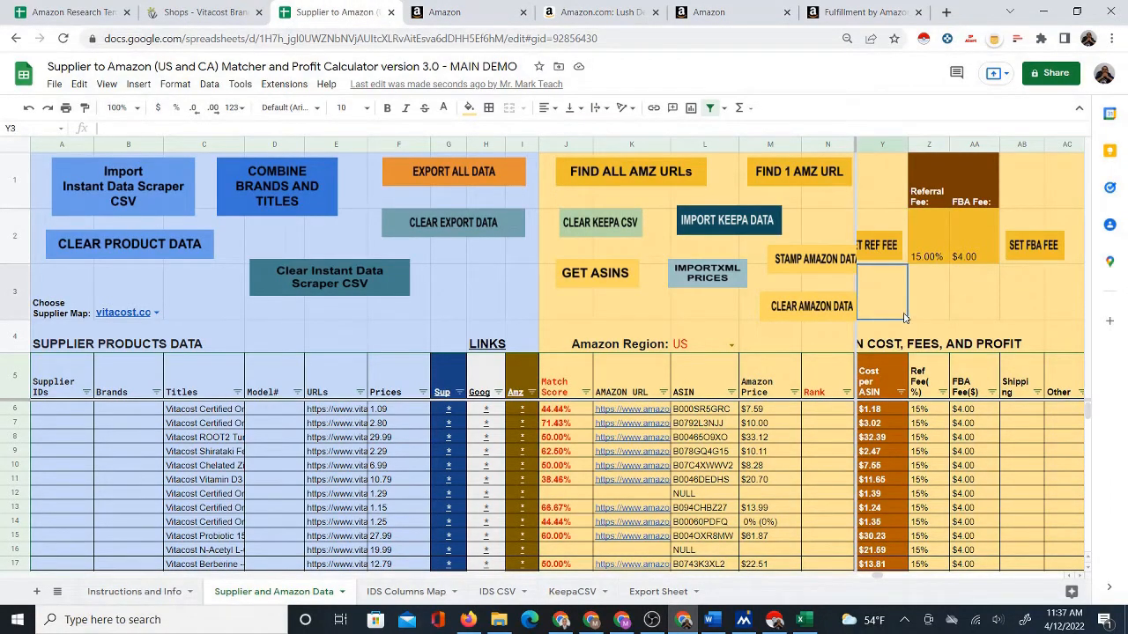
key(Left)
key(Left)
key(Left)
key(Left)
key(Left)
key(Left)
key(Left)
key(Left)
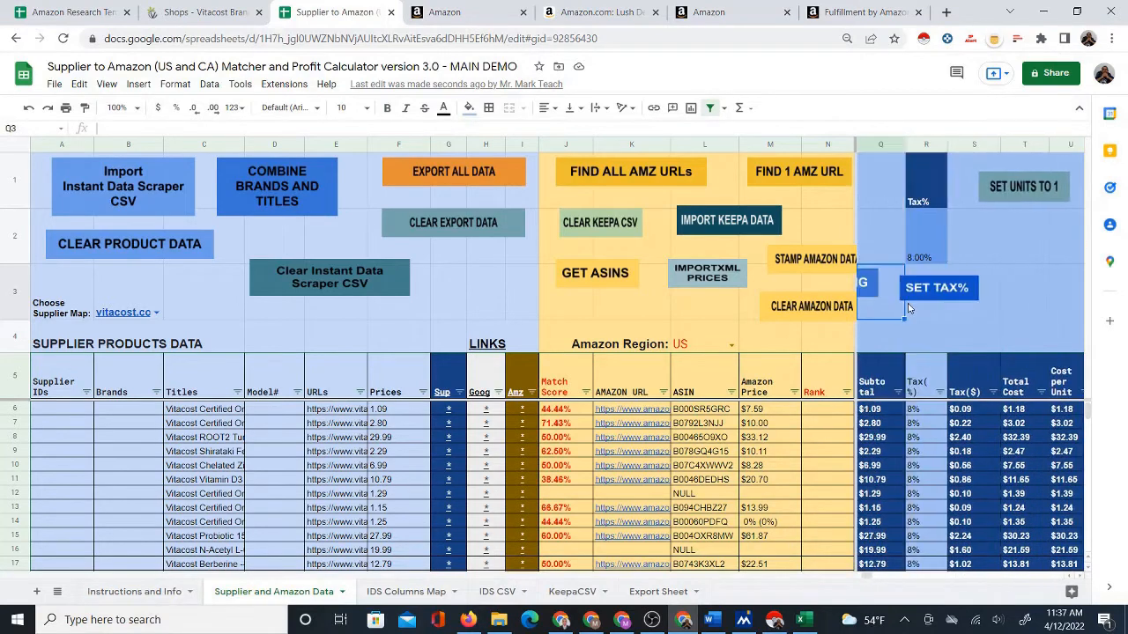
key(Left)
key(Left)
key(Left)
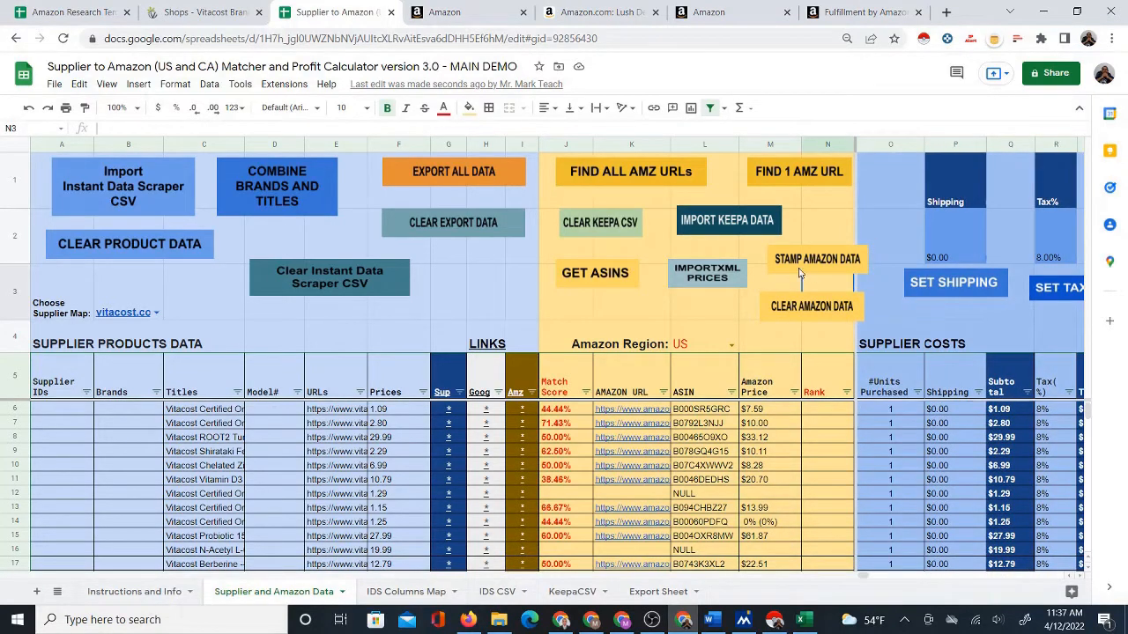
click(726, 273)
drag(727, 273, 711, 273)
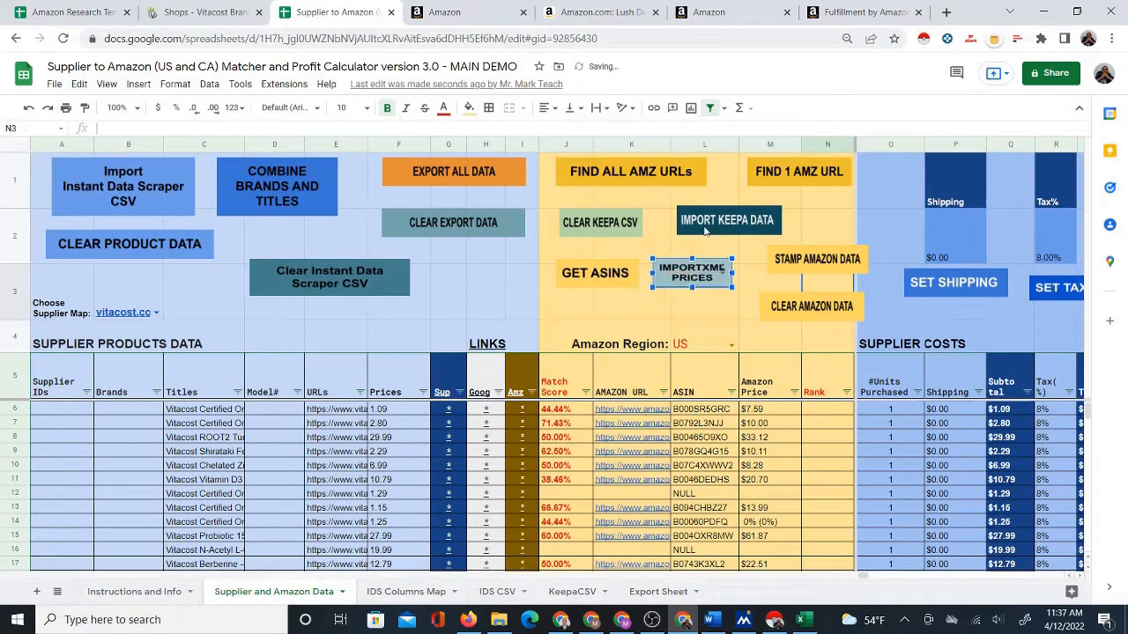
drag(705, 231, 681, 233)
Shift the STAMP AMAZON DATA and CLEAR AMAZON DATA shapes so they fit within columns M and N
click(795, 258)
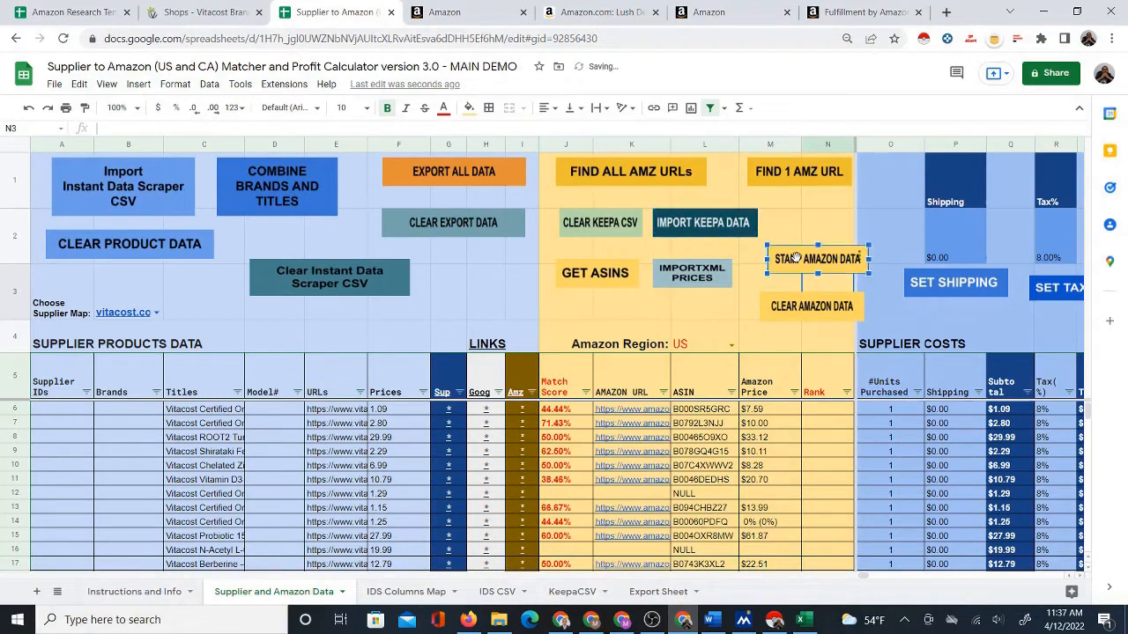
drag(795, 257, 773, 259)
drag(794, 306, 778, 305)
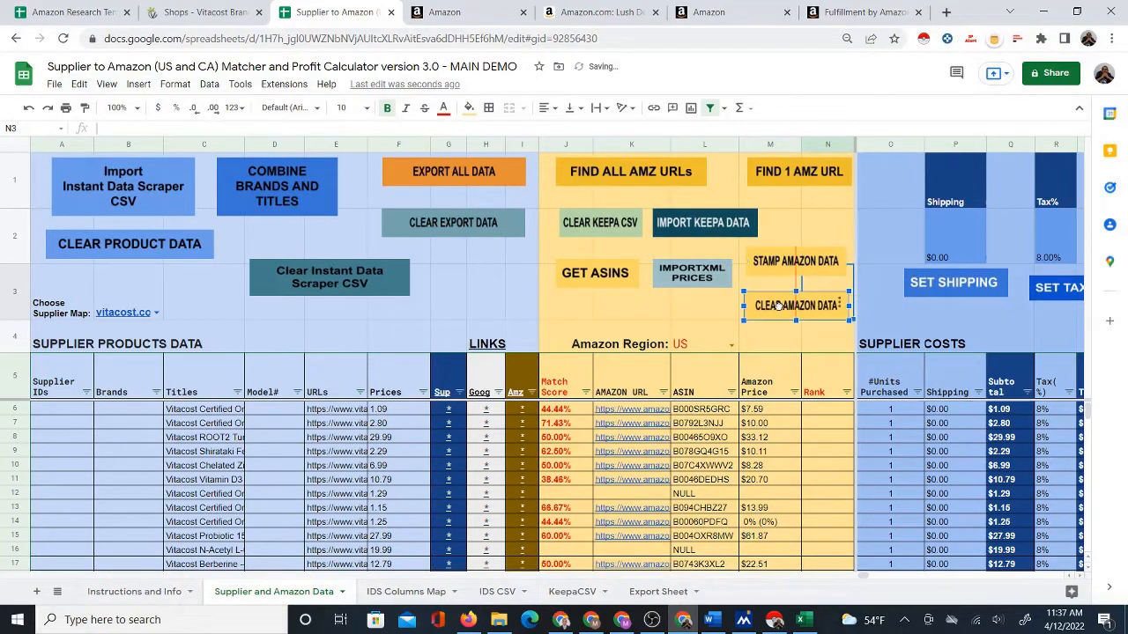
click(833, 336)
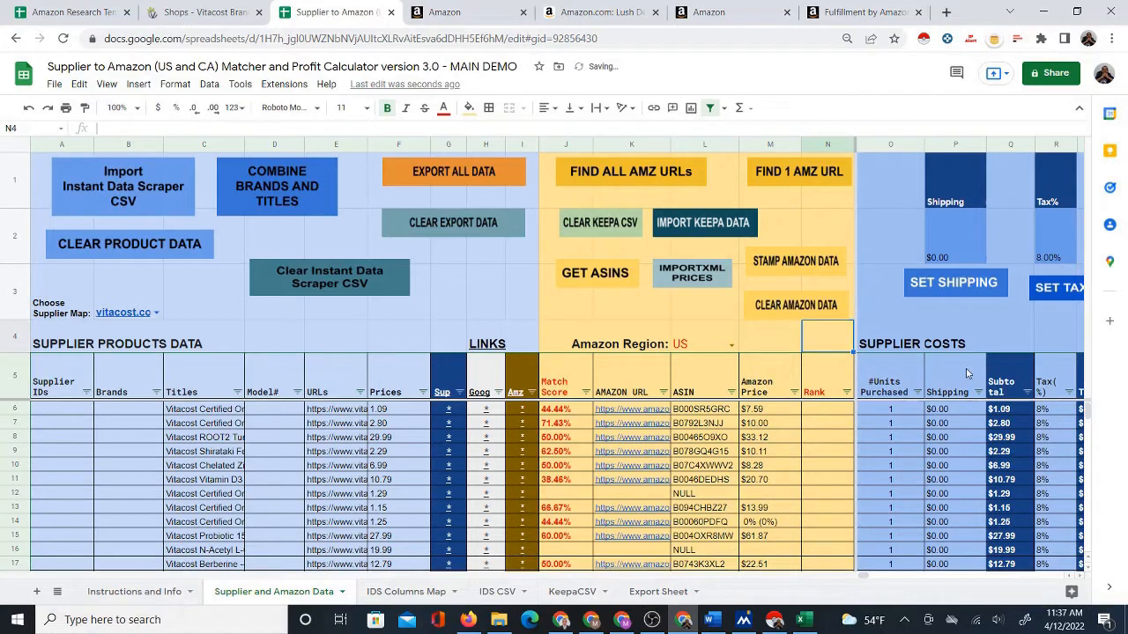
Look through the supplier cost columns from #Units Purchased across to #Items per ASIN, and return to the Rank column
key(Right)
key(Right)
key(Right)
key(Right)
key(Right)
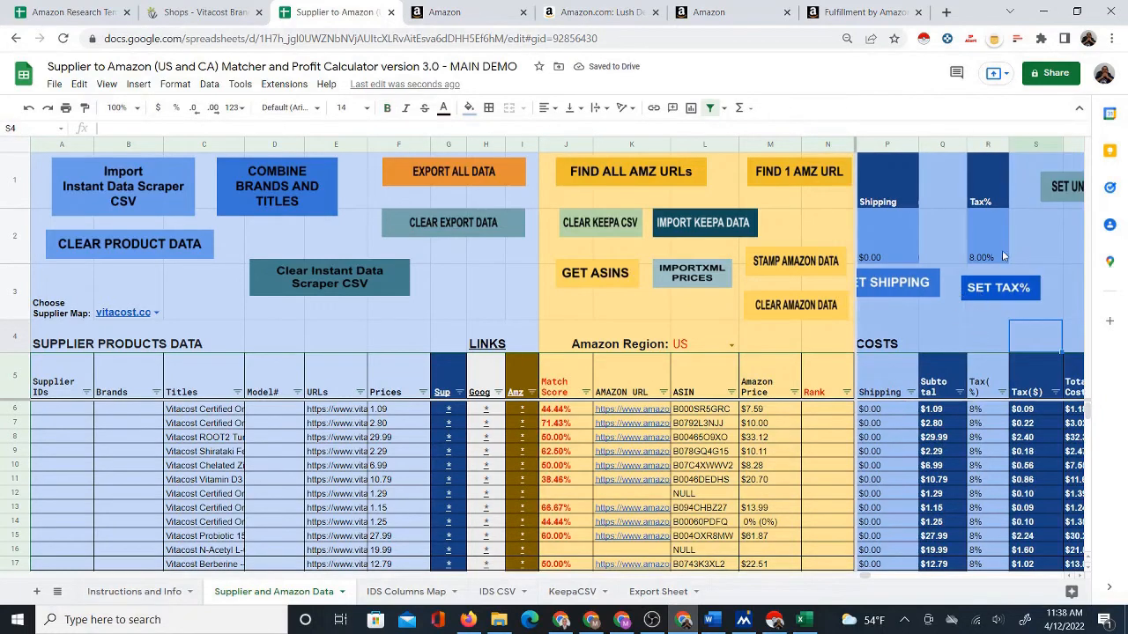
key(Right)
key(Right)
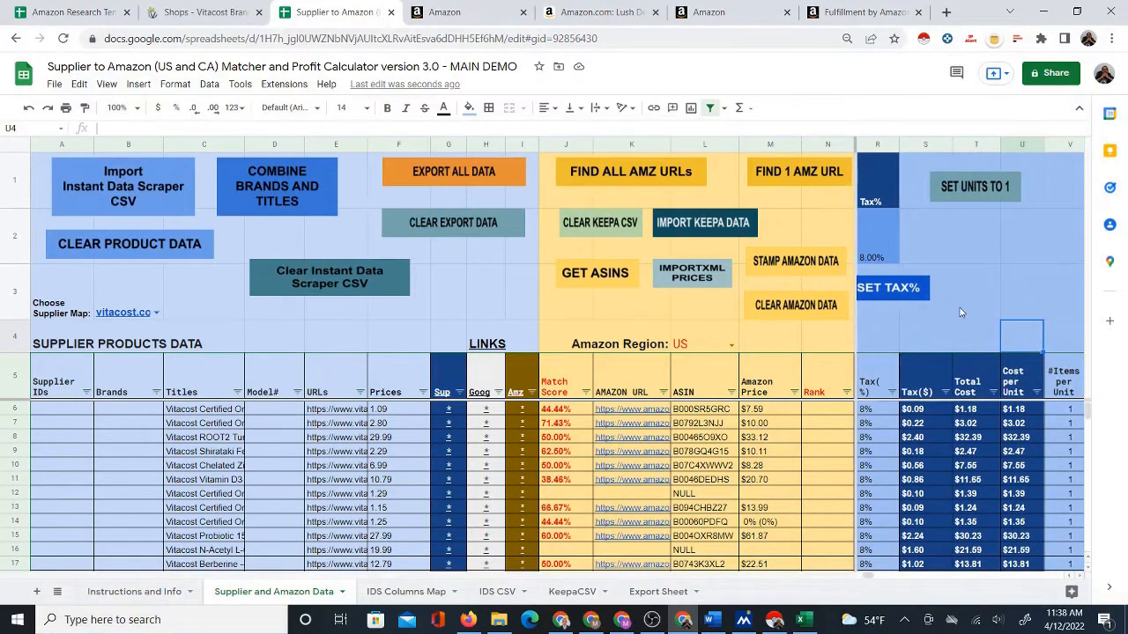
key(Right)
key(Right)
key(Right)
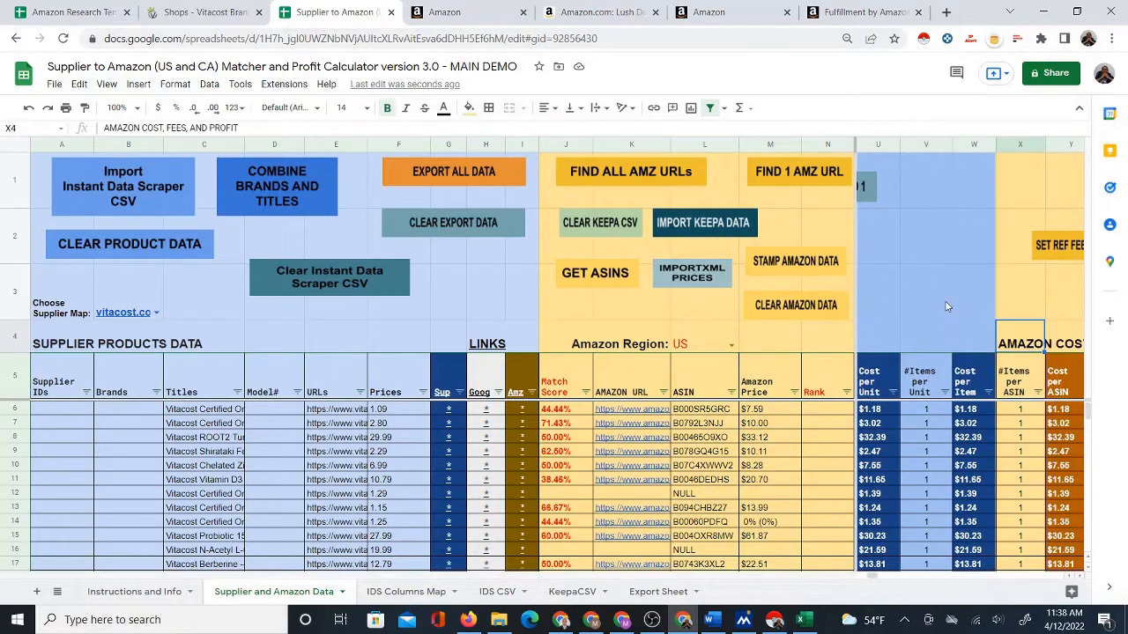
key(Left)
key(Left)
key(Left)
key(Left)
key(Left)
key(Left)
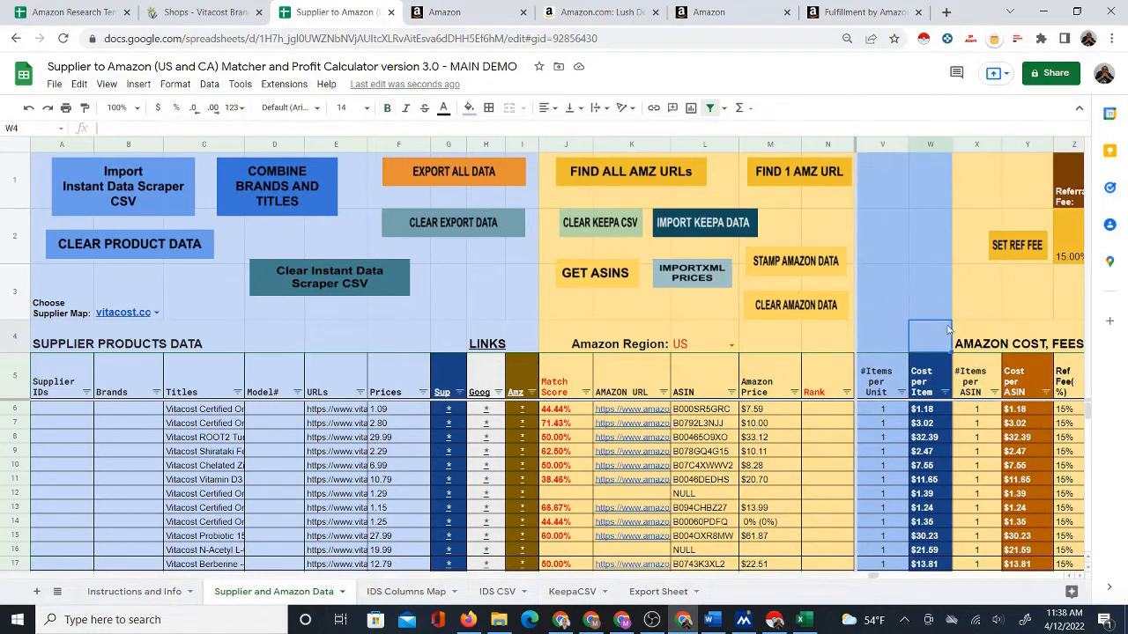
key(Left)
key(Left)
key(Left)
key(Left)
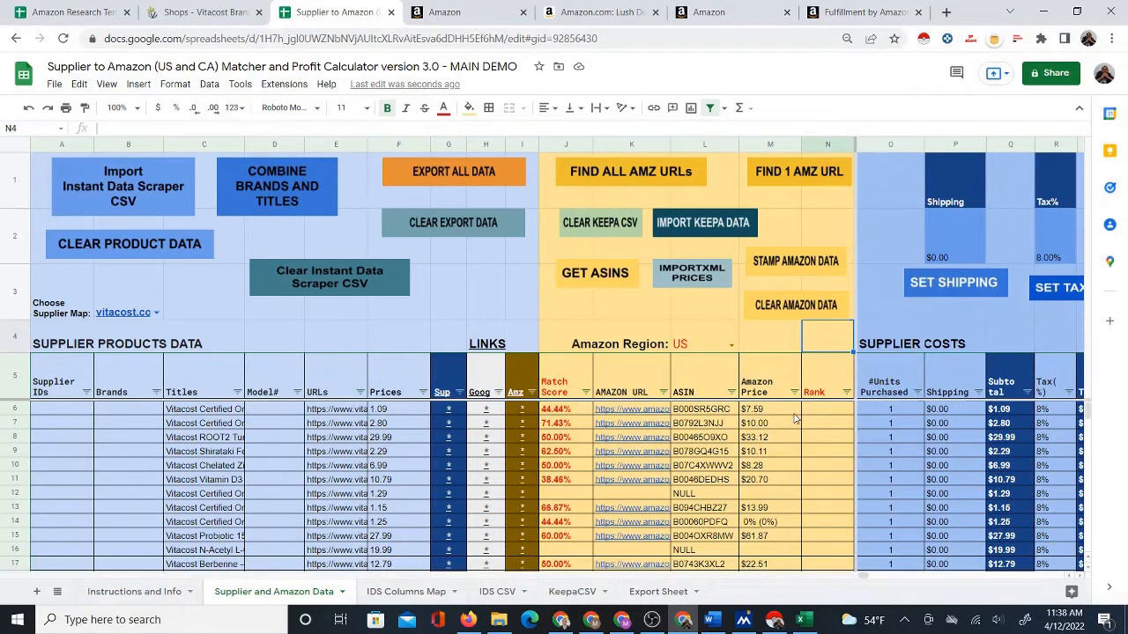
Review the supplier cost and Amazon fee columns across to Est. Profit per ASIN and ROI
key(Right)
key(Right)
key(Right)
key(Right)
key(Right)
key(Right)
key(Right)
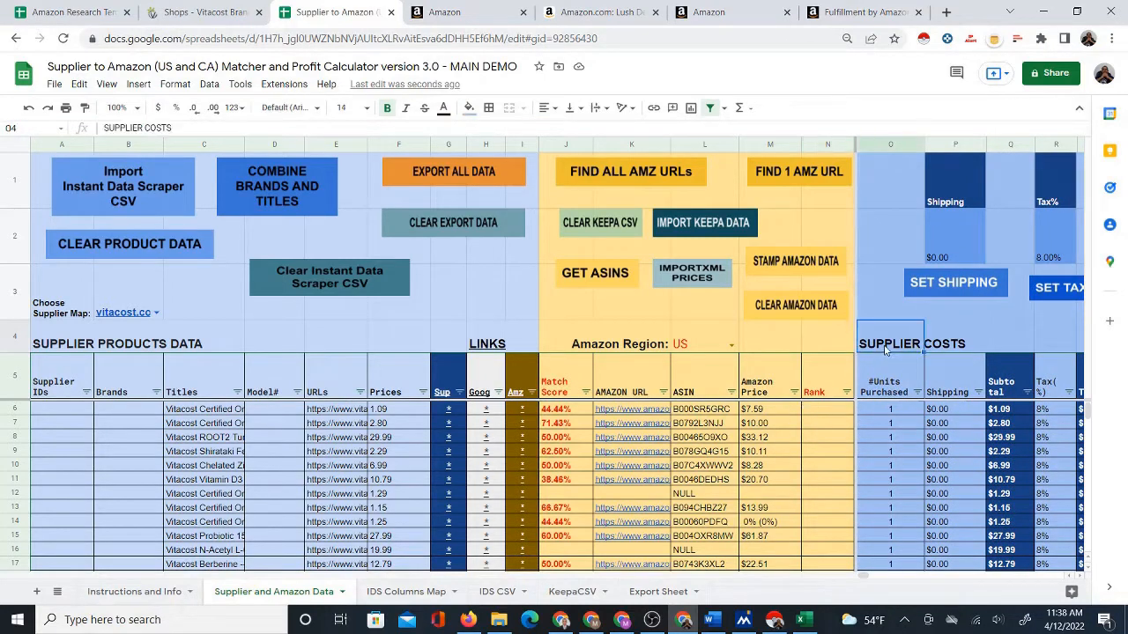
key(Right)
key(Right)
key(Right)
key(Right)
key(Right)
key(Right)
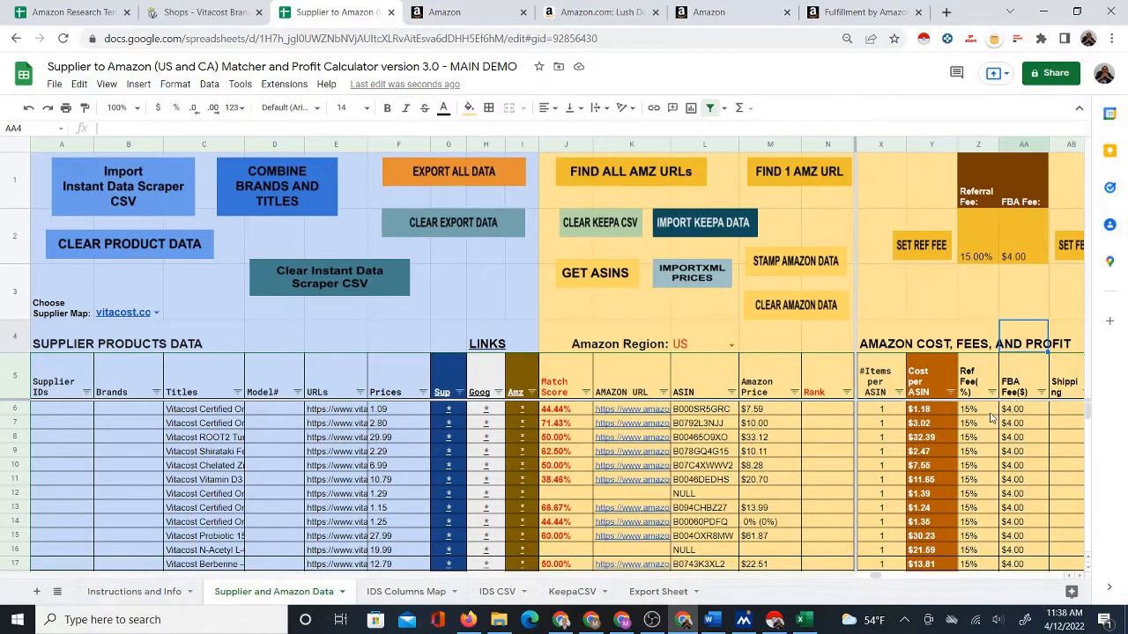
key(Right)
key(Right)
key(Right)
key(Right)
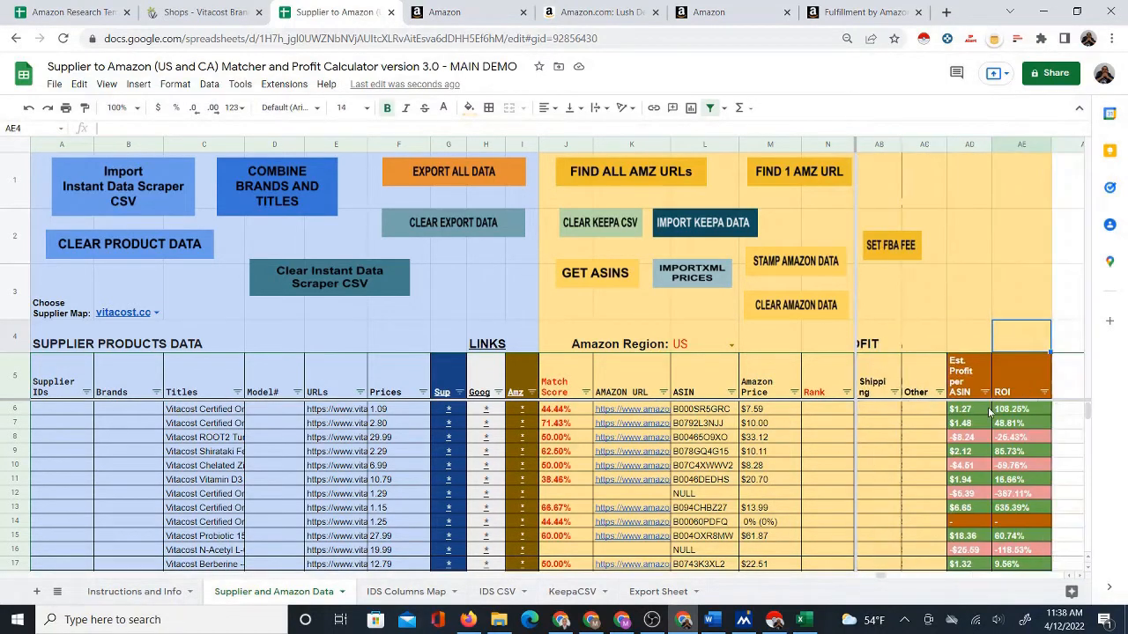
key(Left)
key(Left)
key(Left)
key(Left)
key(Left)
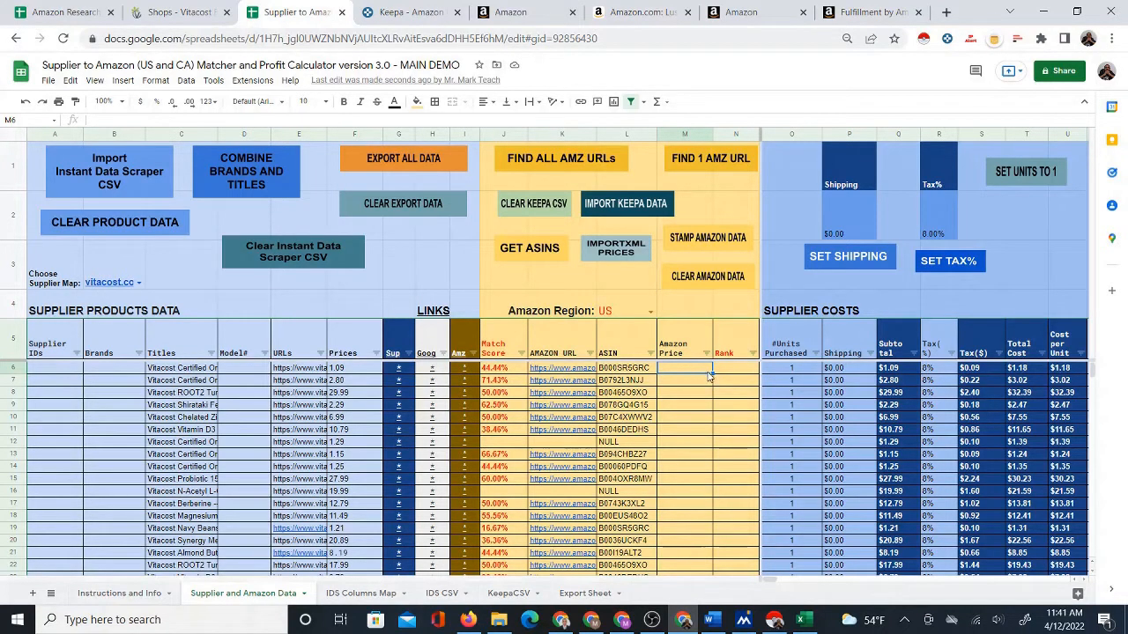
Switch to the Keepa site and open its Product Viewer for loading a list of ASINs
click(401, 12)
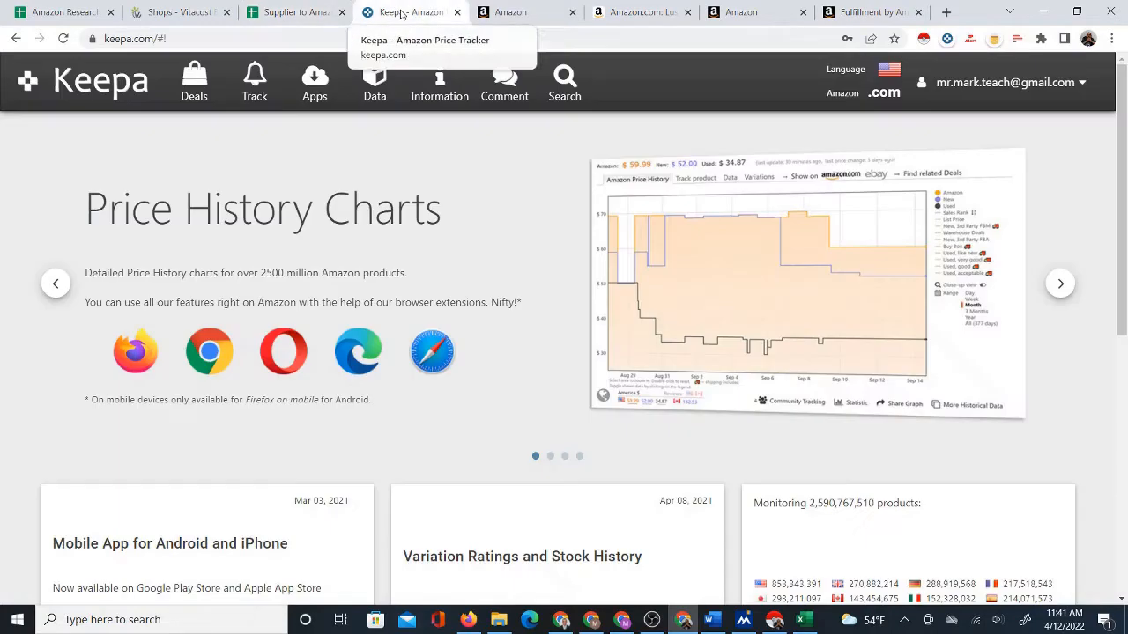
click(375, 81)
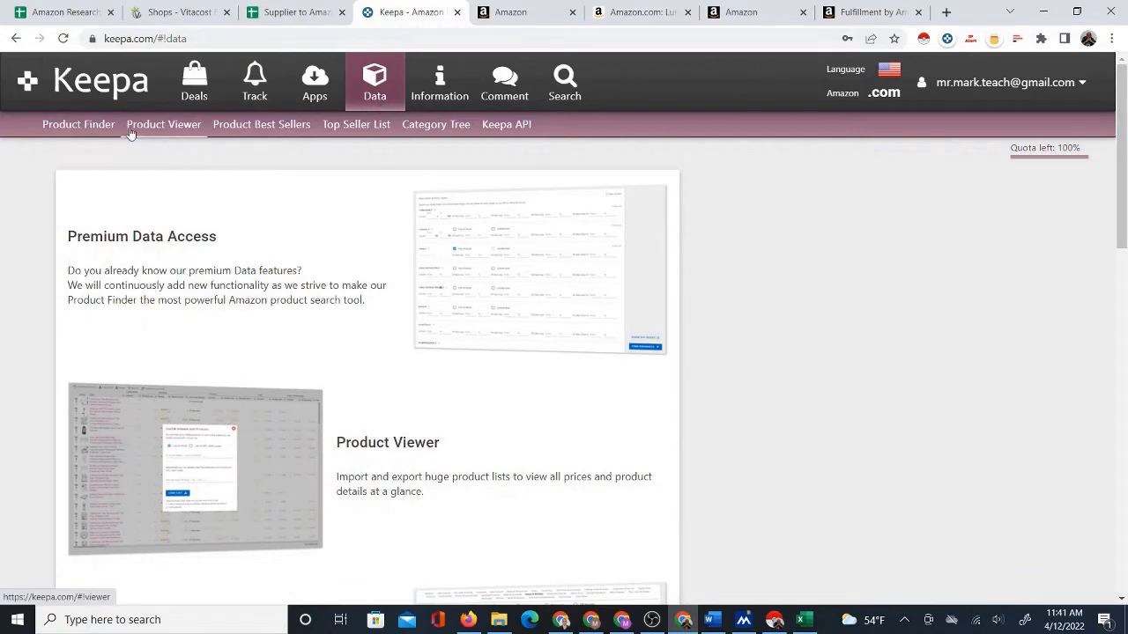
click(161, 126)
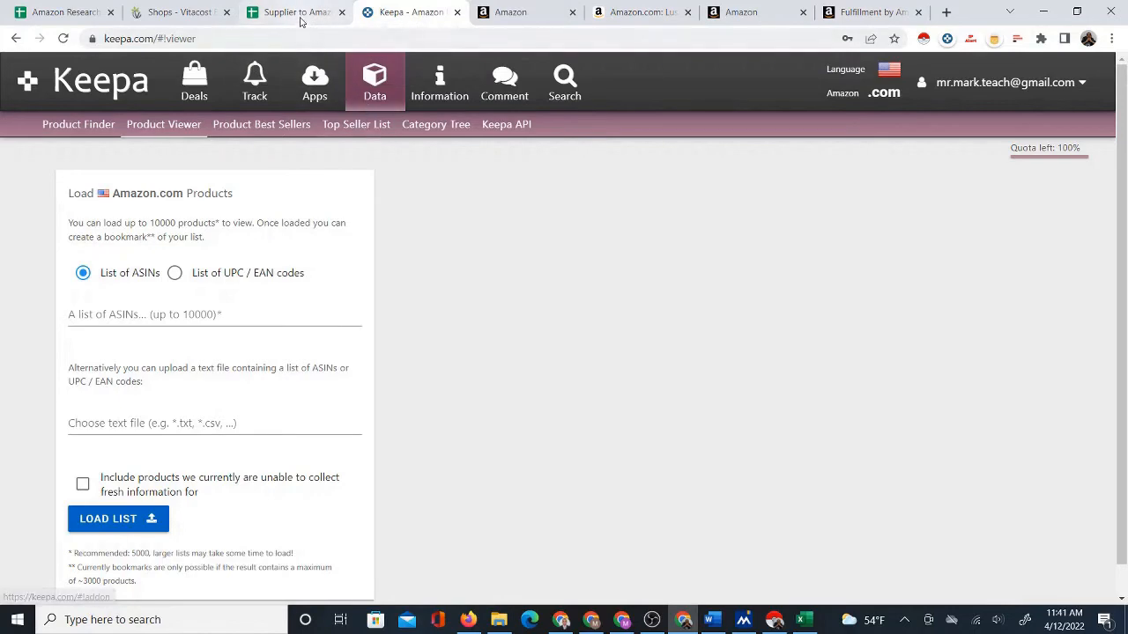
Return to the matcher sheet and copy all the ASINs in L6:L265
click(298, 15)
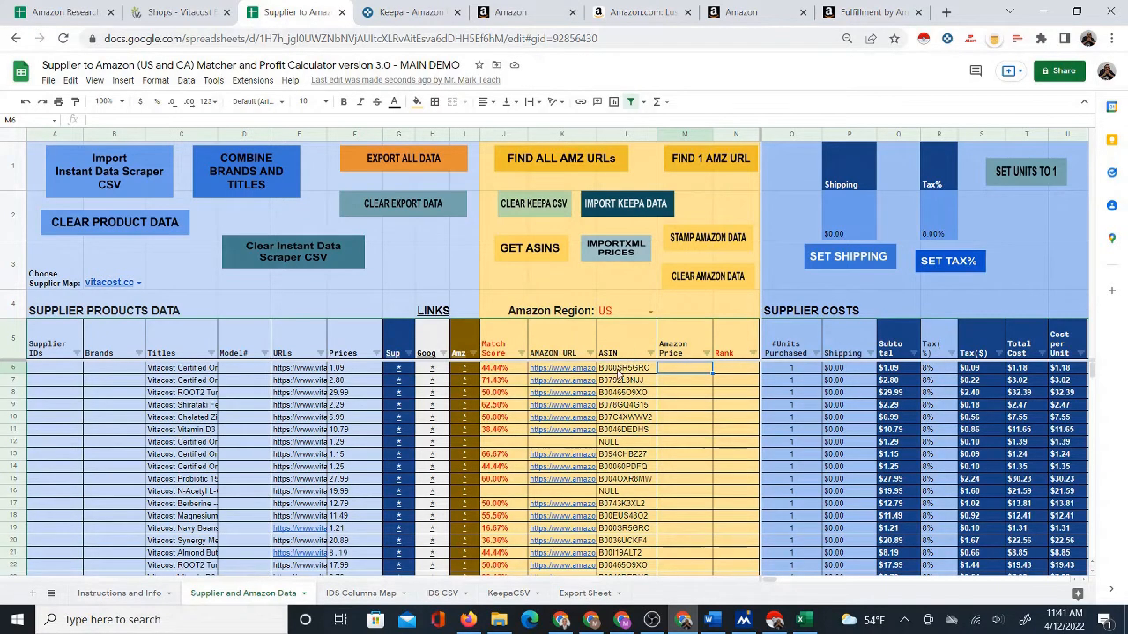
drag(621, 375, 624, 444)
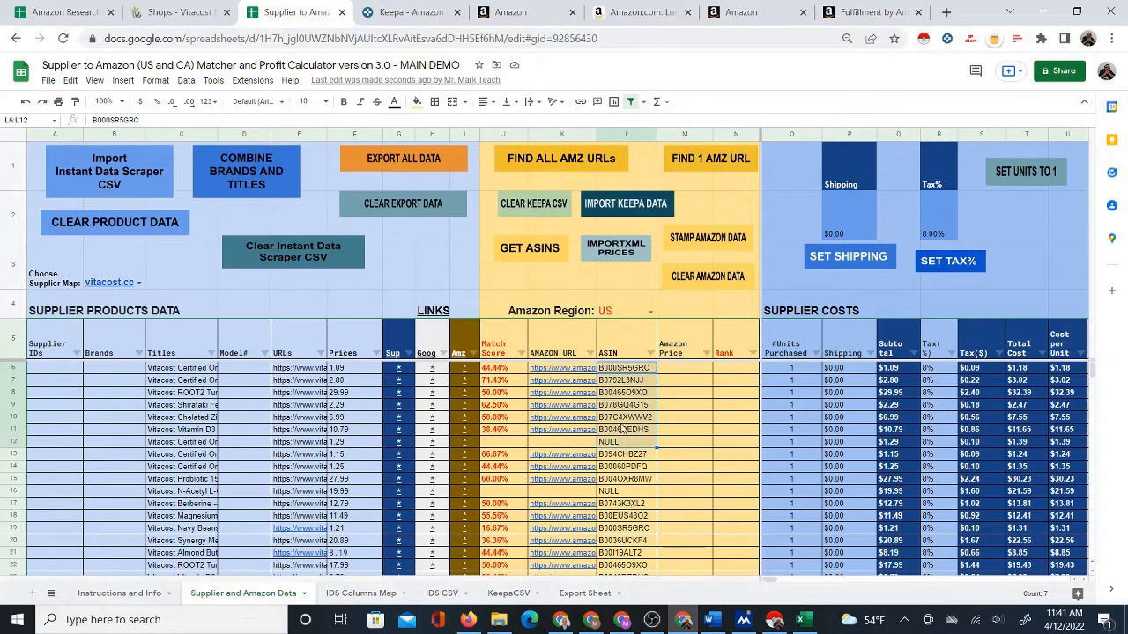
click(622, 370)
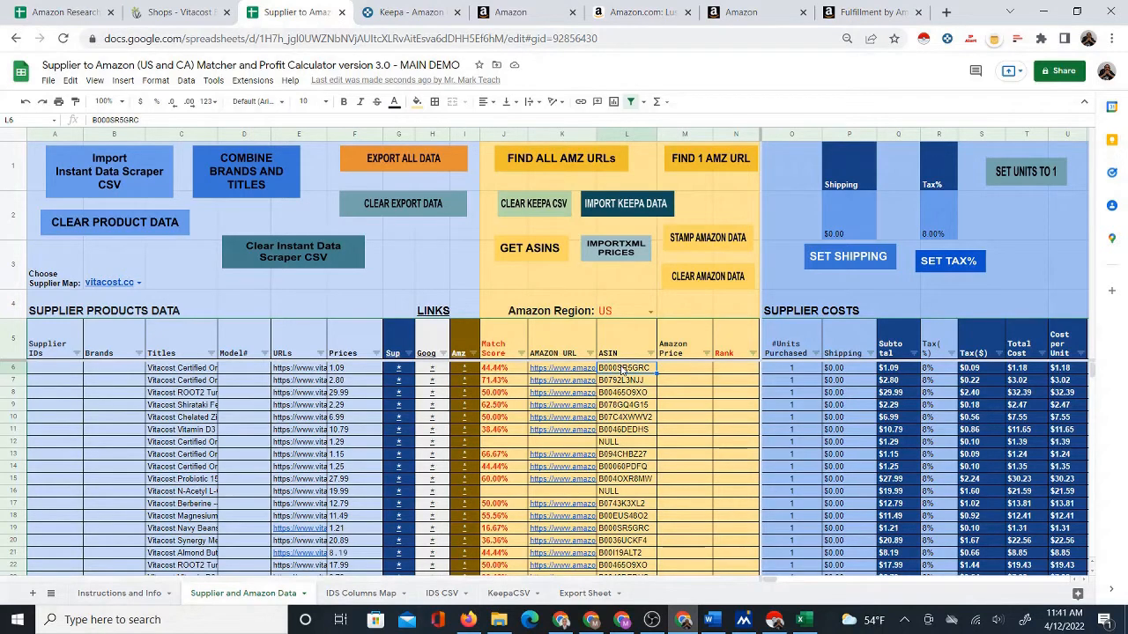
key(ctrl+shift+Down)
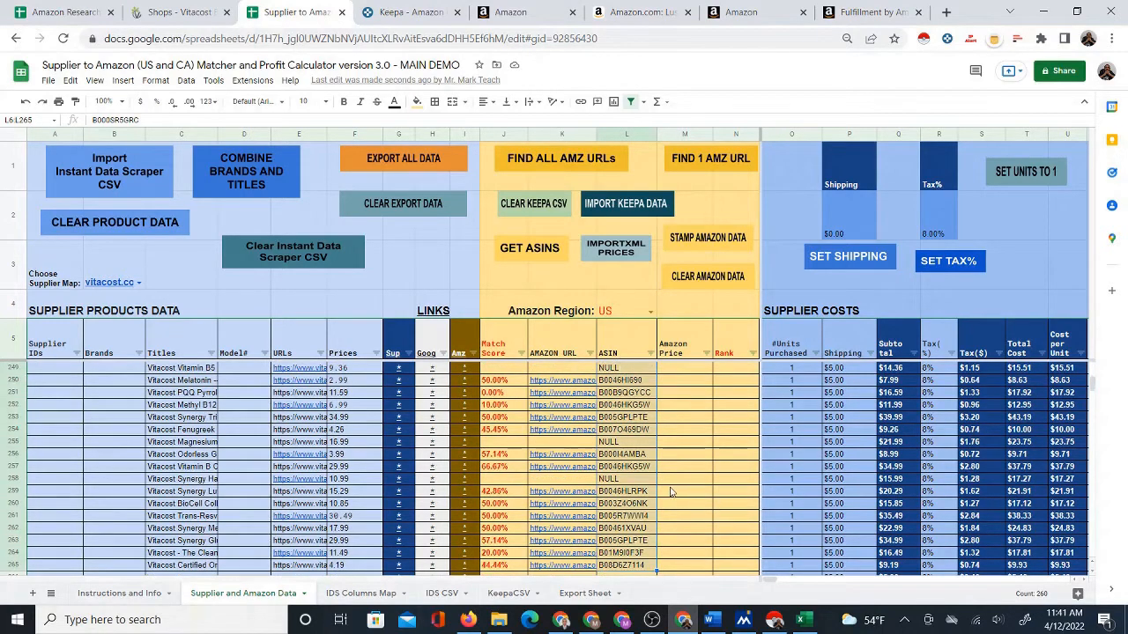
scroll(643, 408, down, 2)
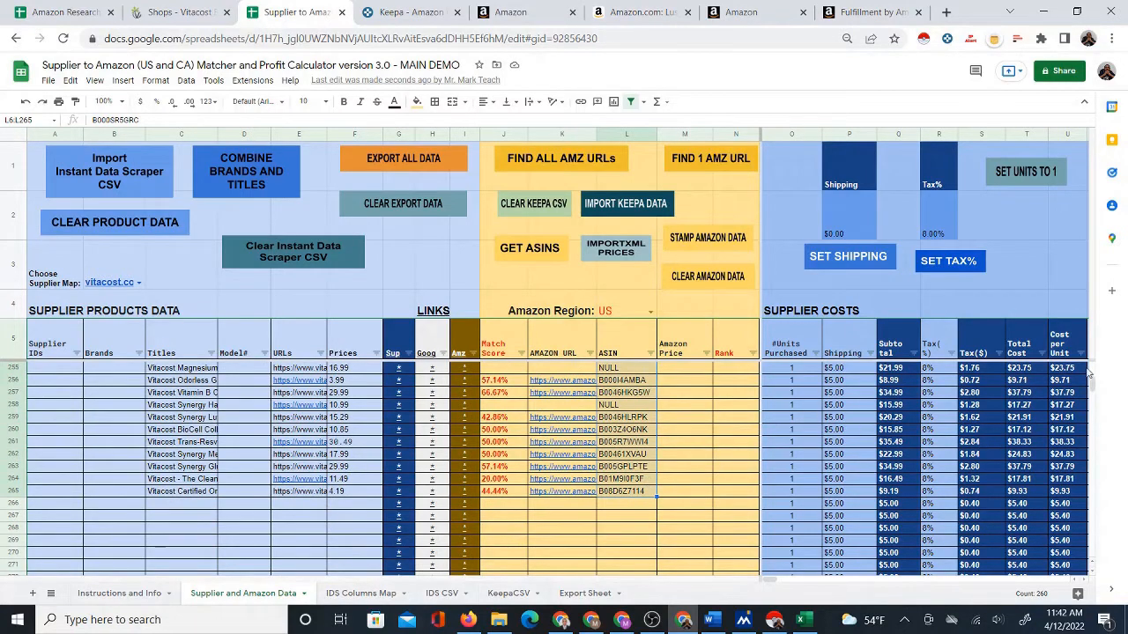
drag(1092, 385, 1092, 373)
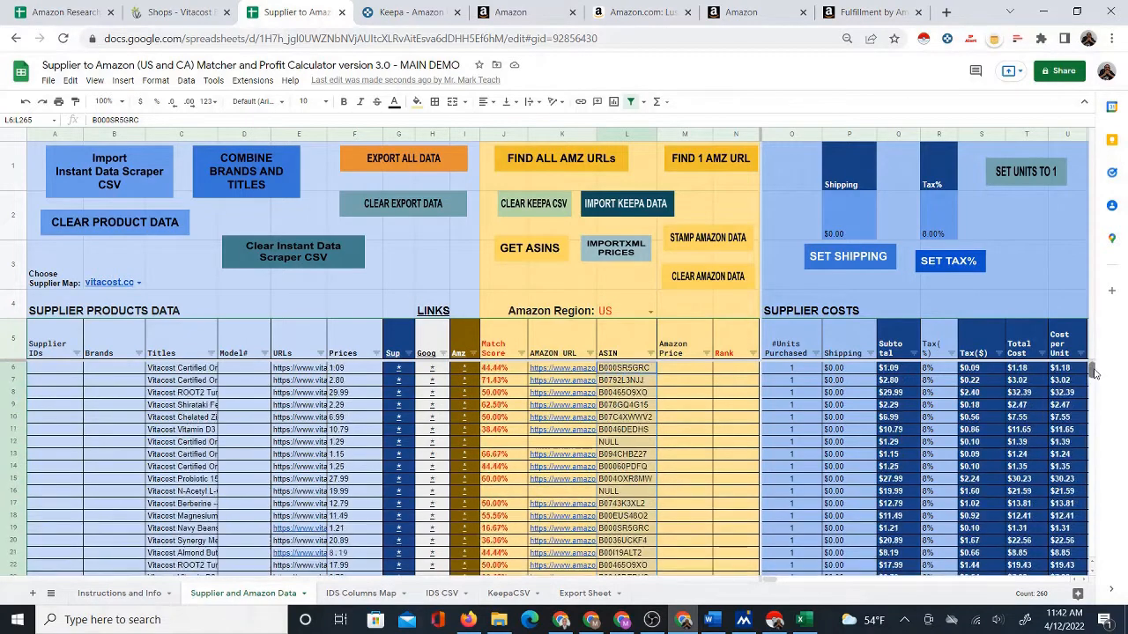
right_click(626, 377)
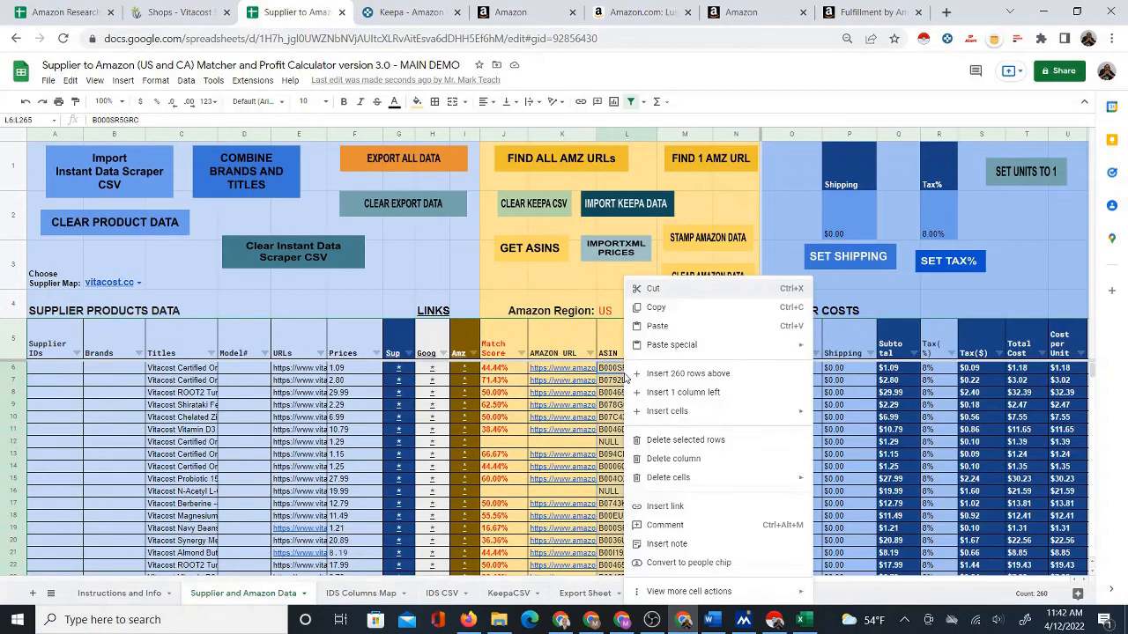
click(658, 309)
scroll(654, 485, down, 9)
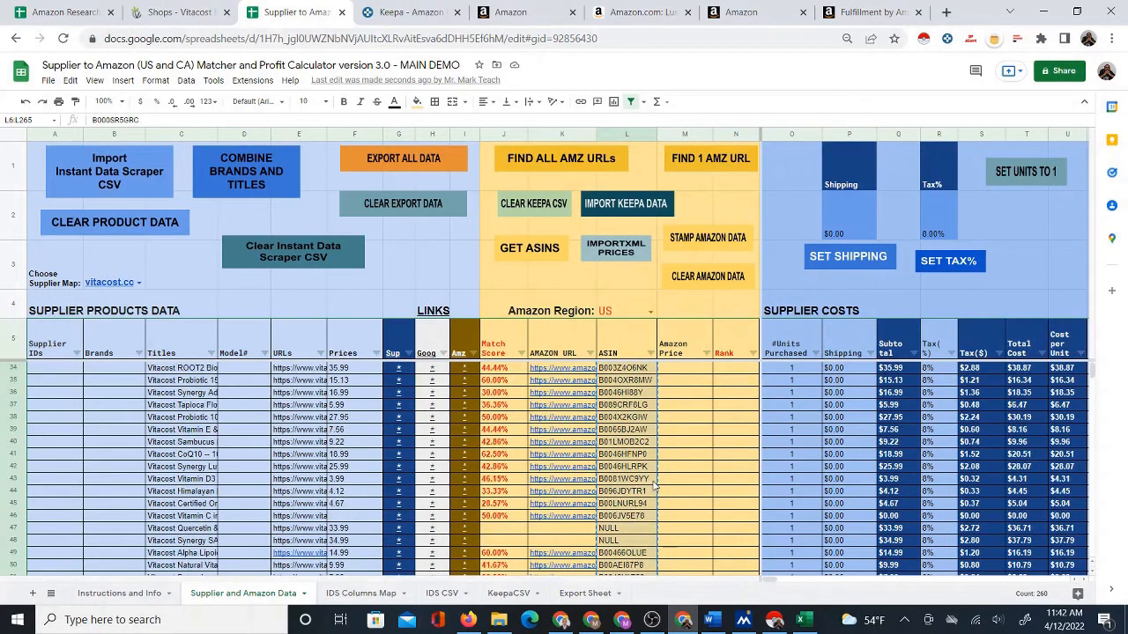
scroll(654, 483, down, 20)
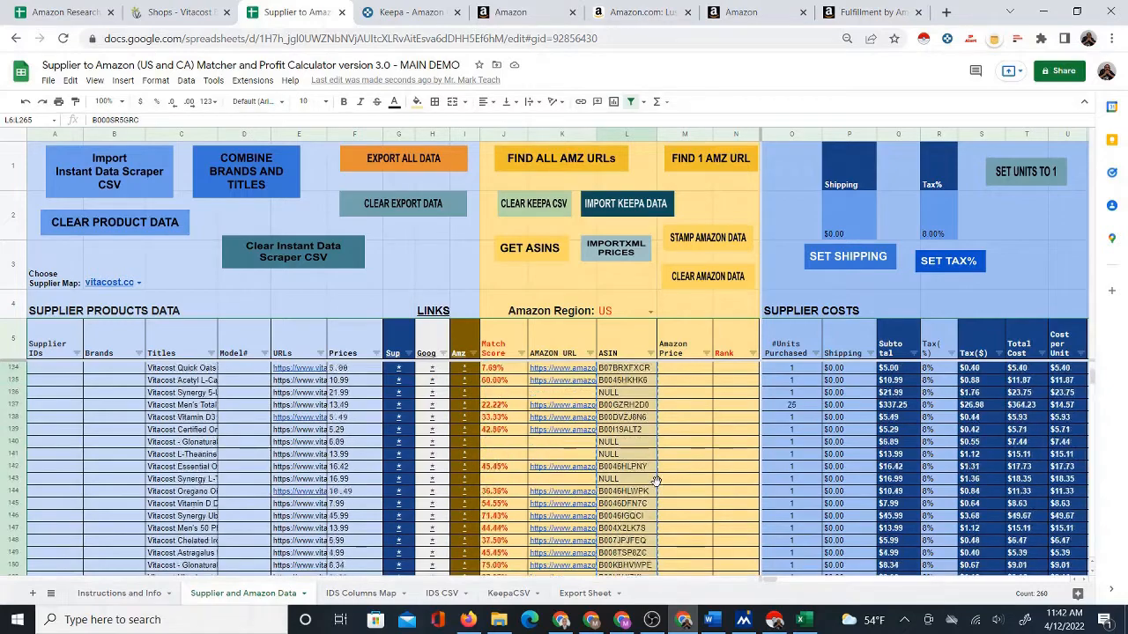
scroll(655, 480, down, 20)
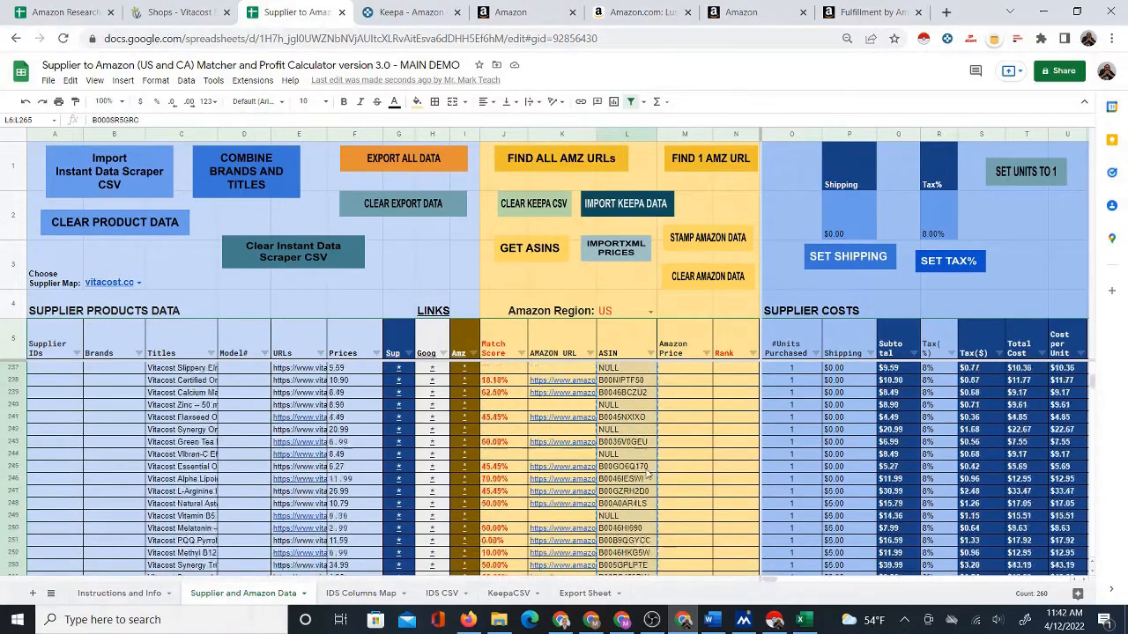
scroll(648, 473, up, 2)
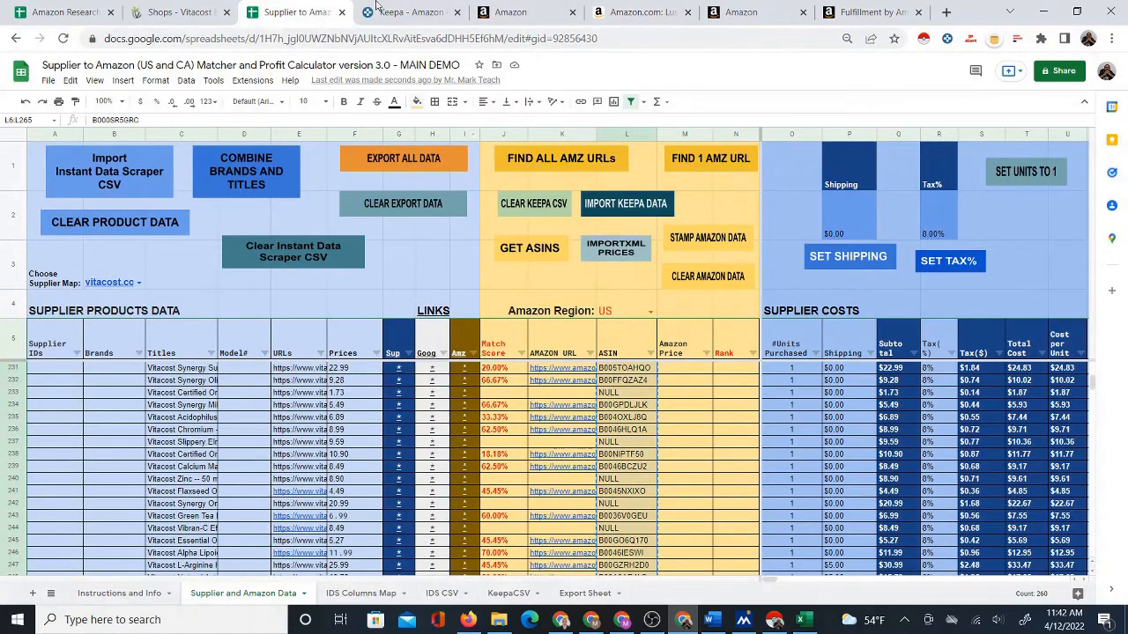
Paste the copied ASINs into Keepa's ASIN list, include products without fresh information, and load the list
click(377, 7)
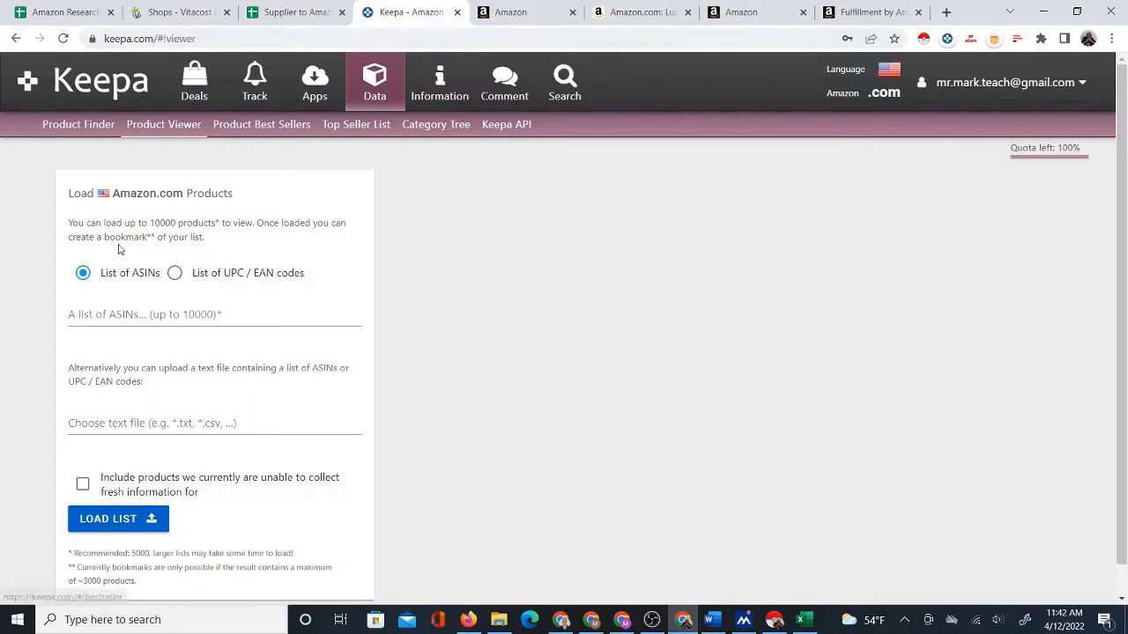
right_click(86, 313)
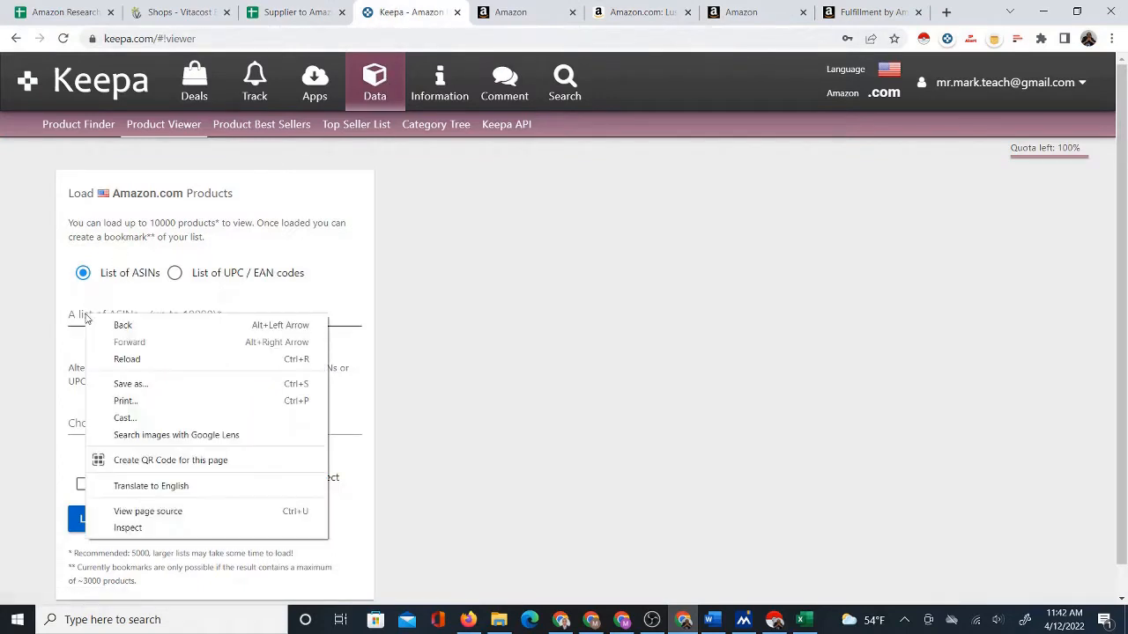
click(77, 316)
right_click(76, 315)
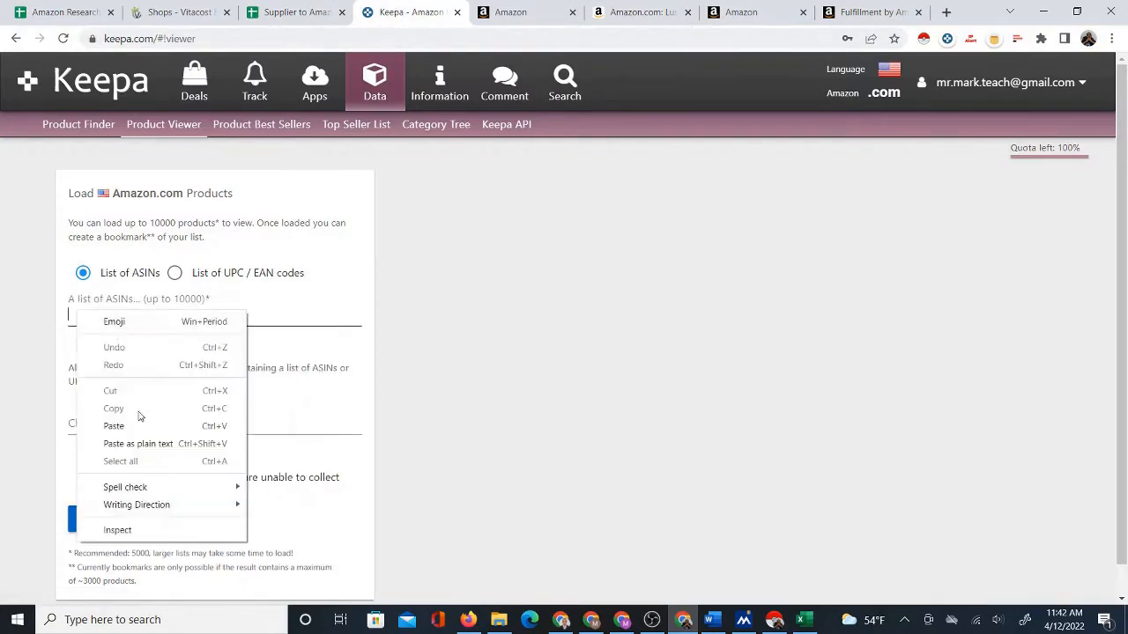
click(123, 426)
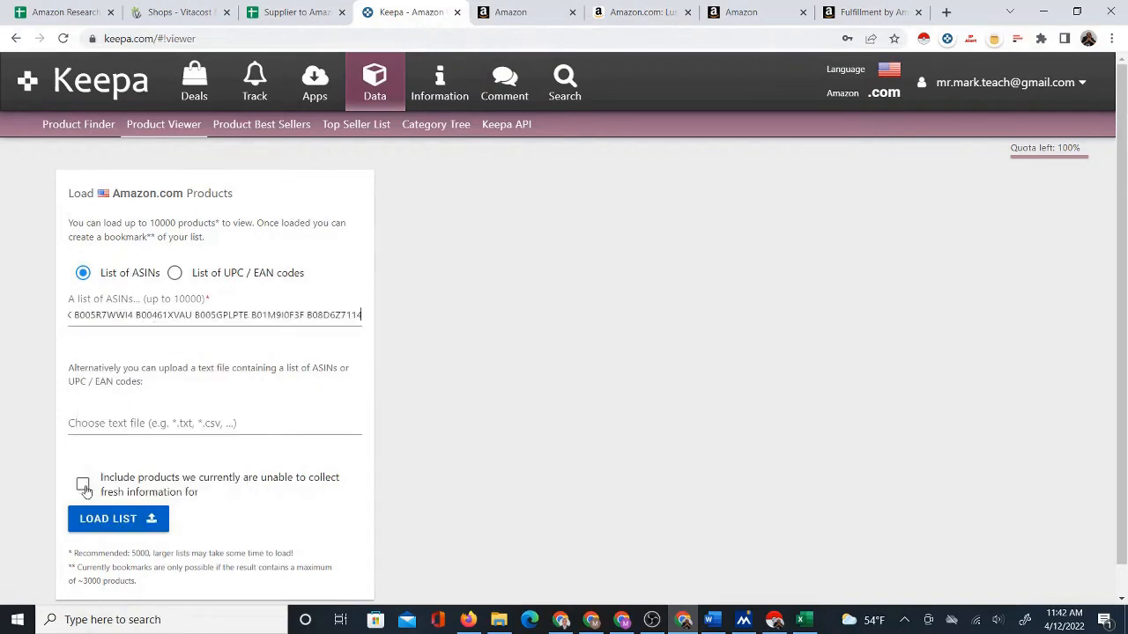
click(82, 487)
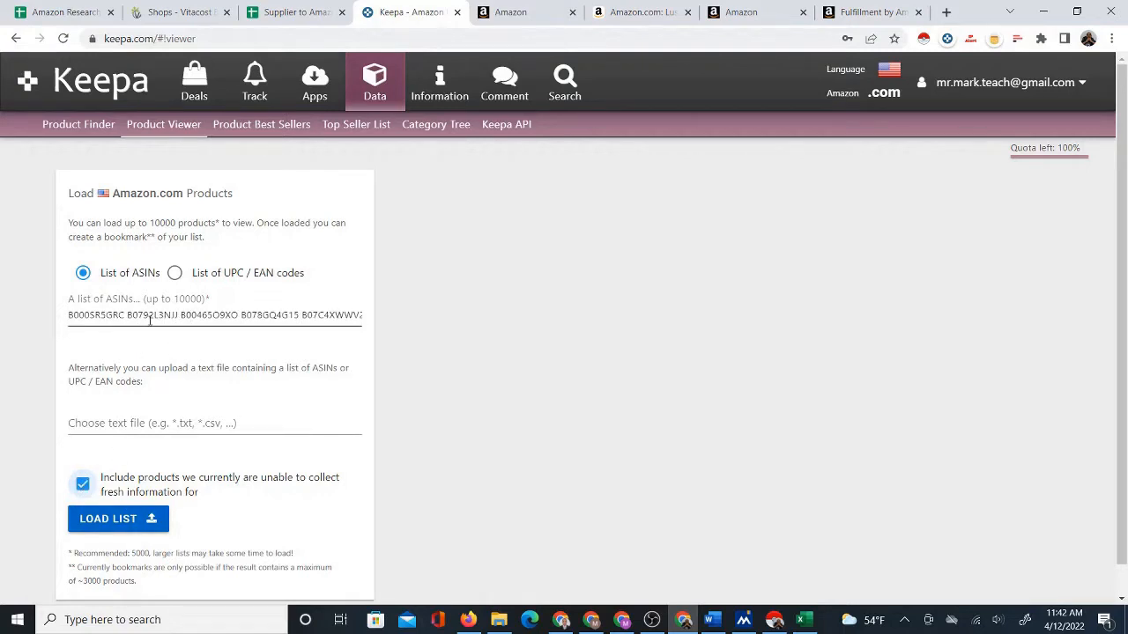
click(121, 521)
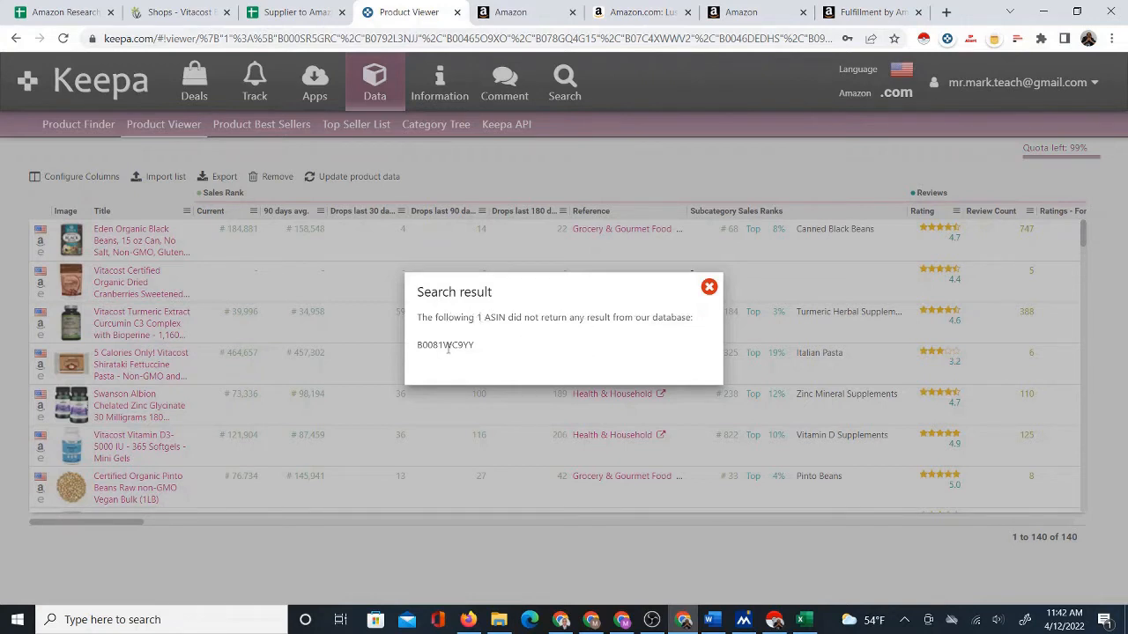
Highlight the ASIN that returned no result in the Search result message and close the message
double_click(446, 346)
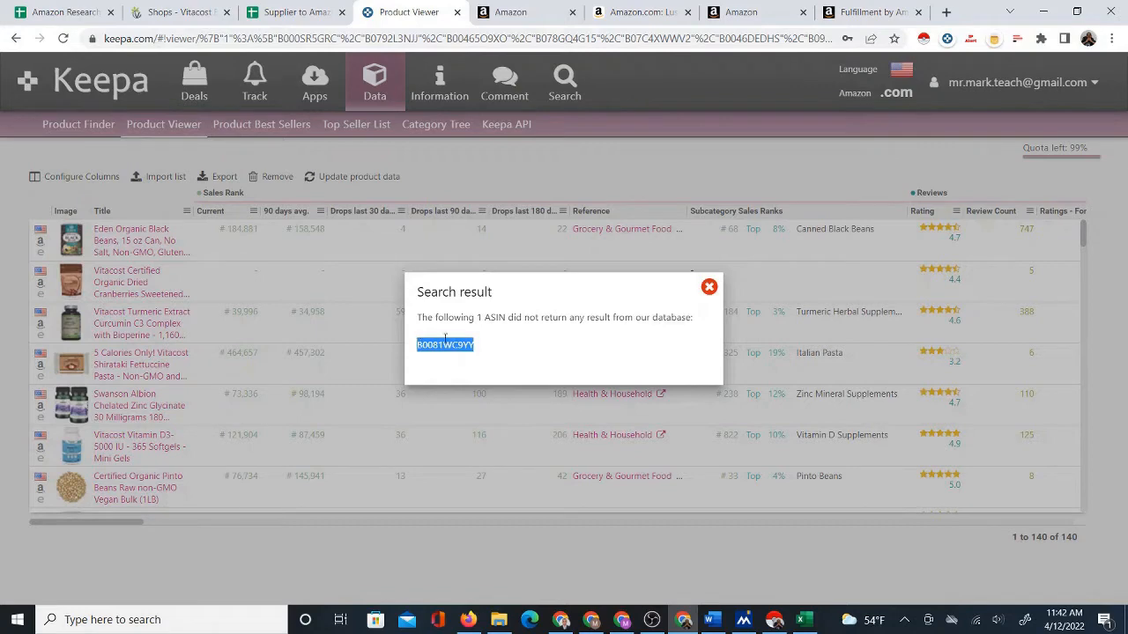
click(708, 289)
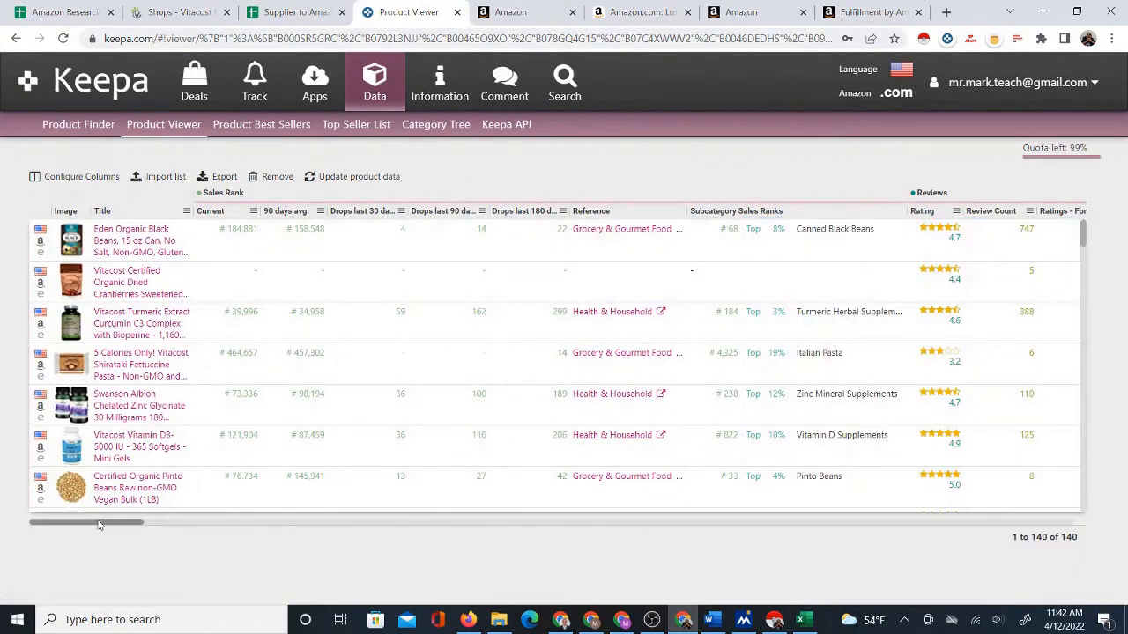
drag(95, 526, 39, 529)
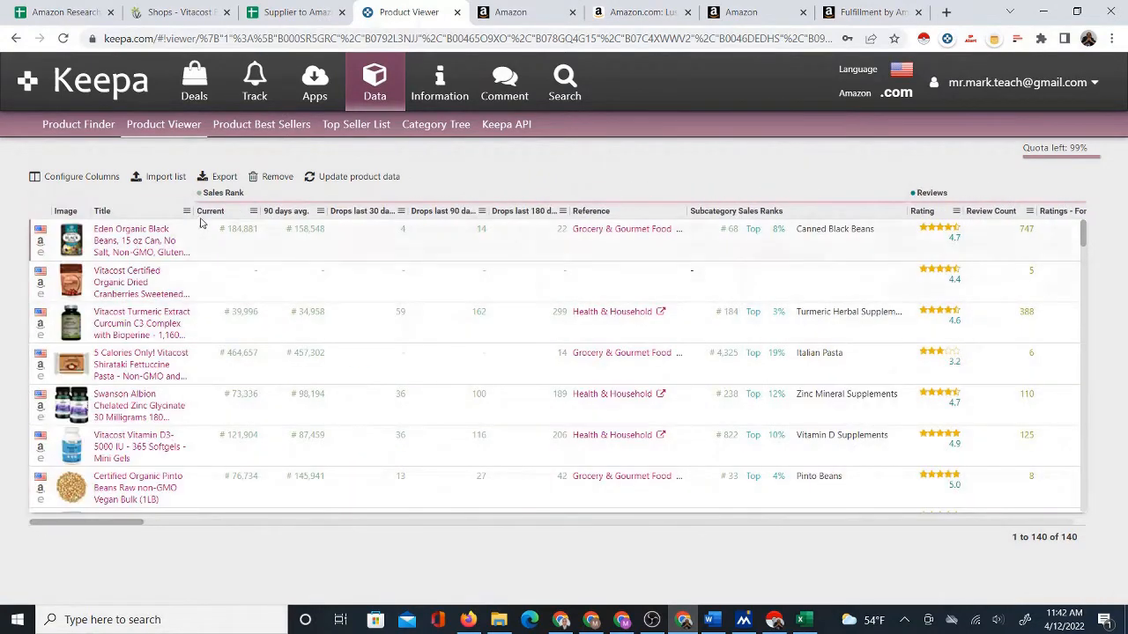
Export all active columns of the Keepa product list as CSV and return to the matcher sheet
click(207, 177)
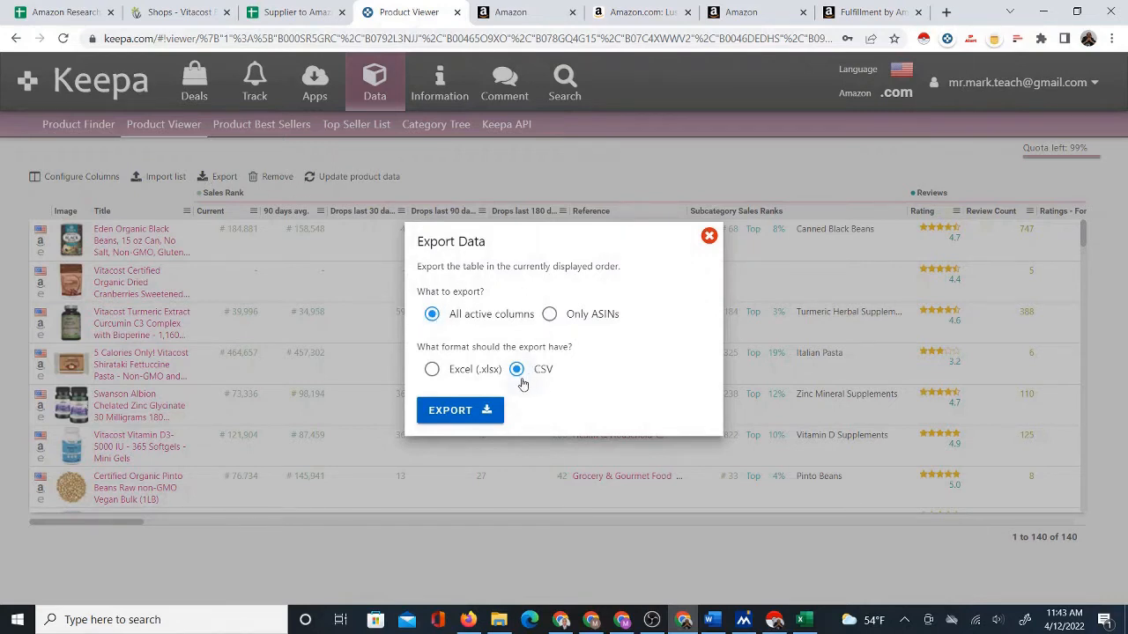
click(450, 416)
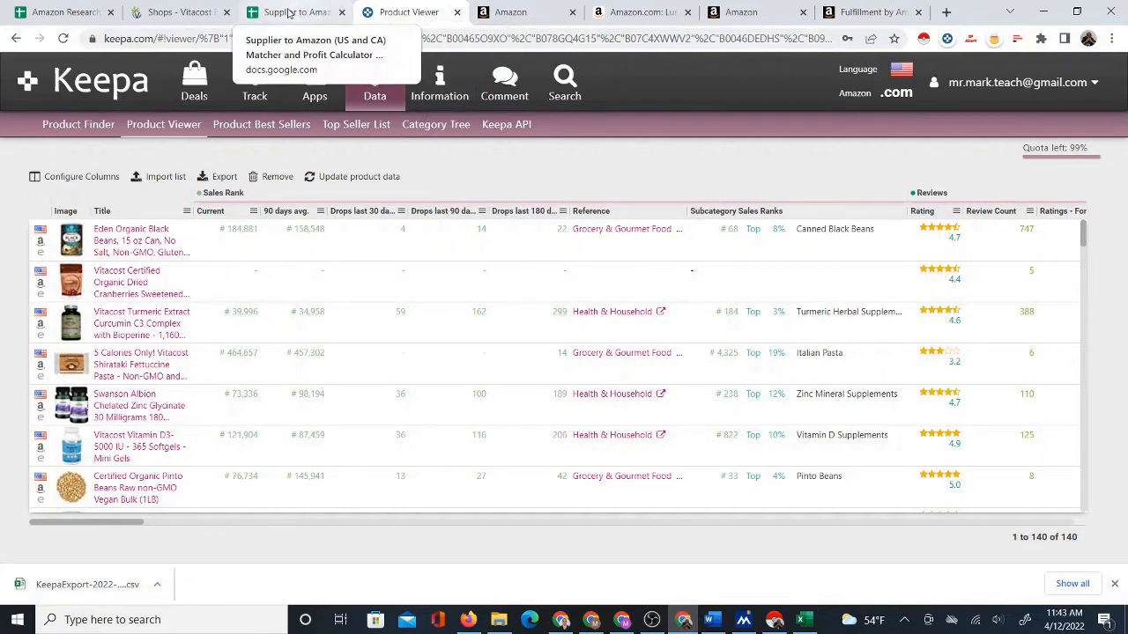
click(289, 12)
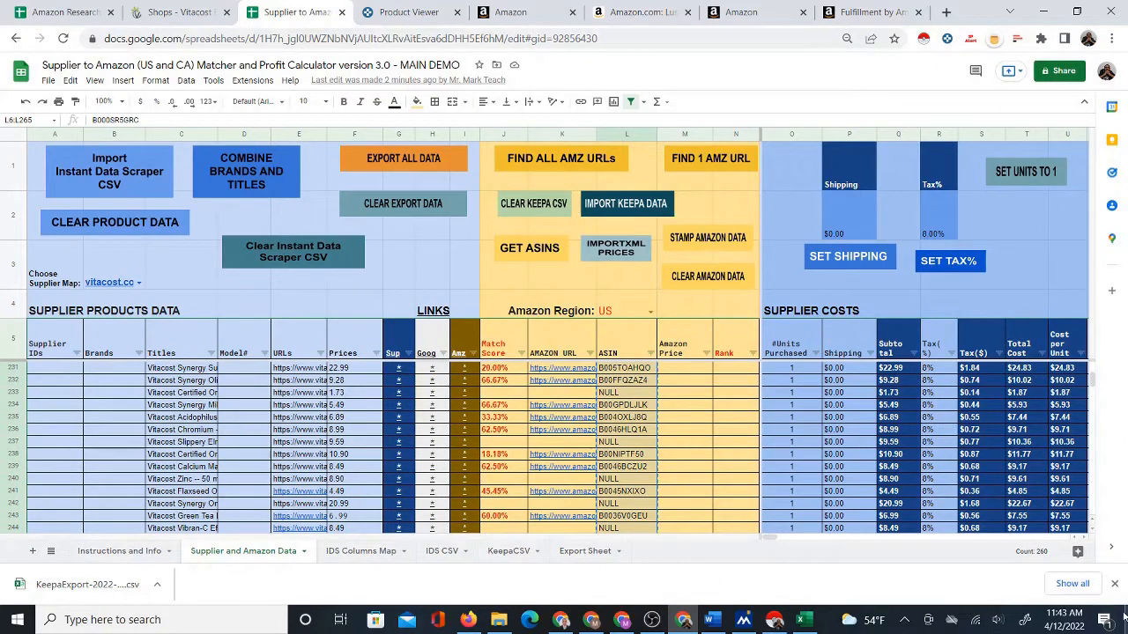
Open the KeepaCSV sheet of the matcher workbook and narrow its column C
click(1115, 583)
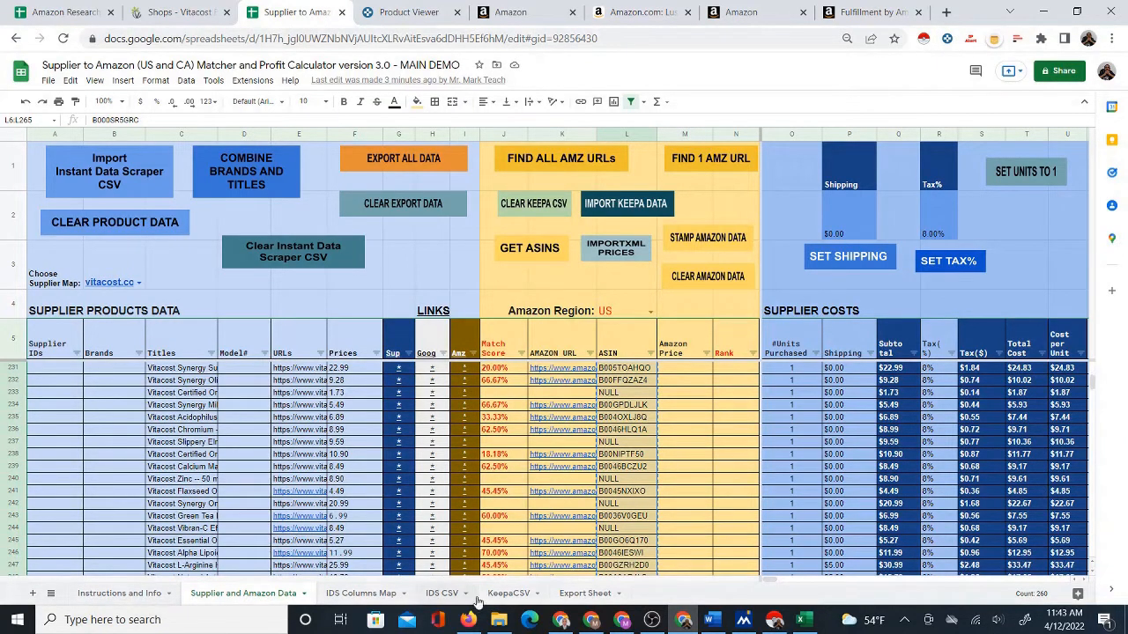
click(509, 596)
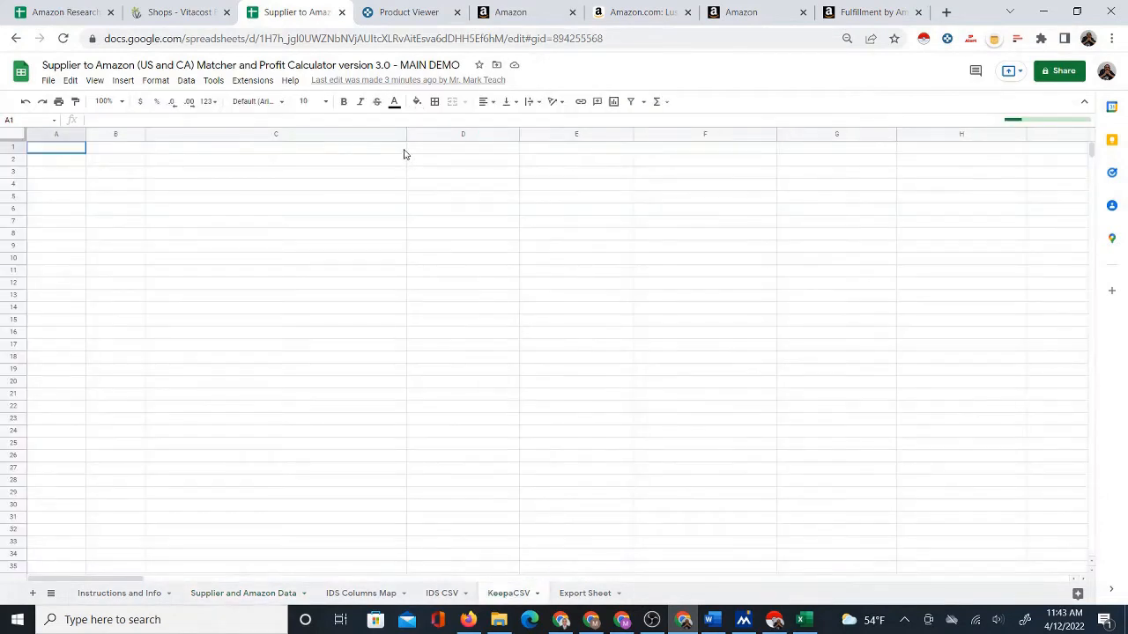
drag(405, 132, 277, 134)
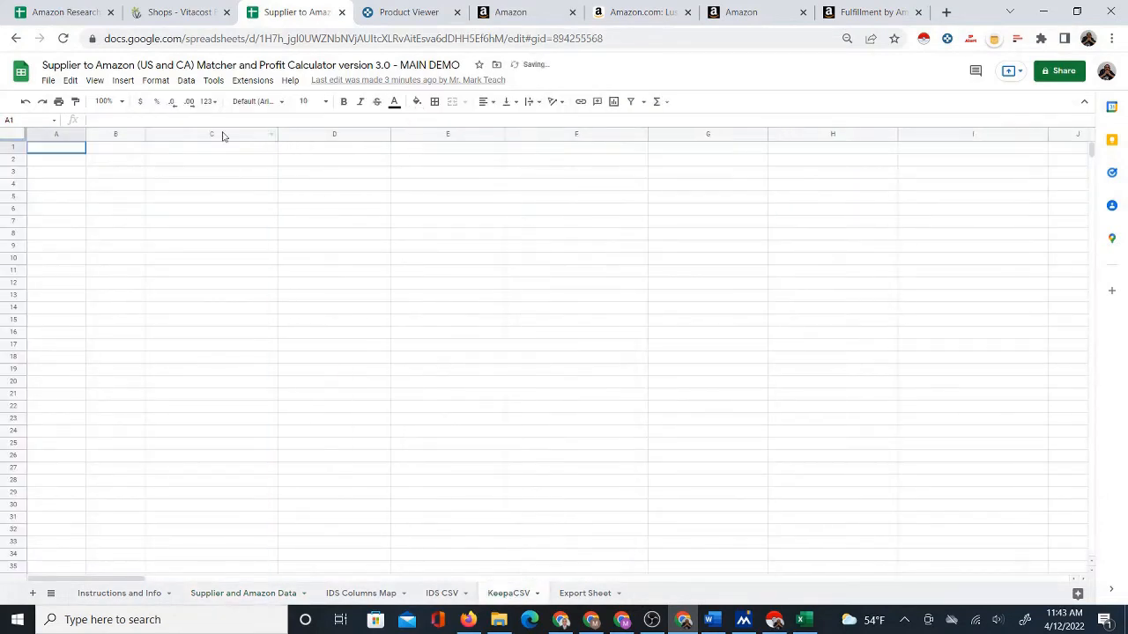
Upload the KeepaExport-2022-04-12-ProductViewer file from the Downloads folder for import into the spreadsheet
click(48, 80)
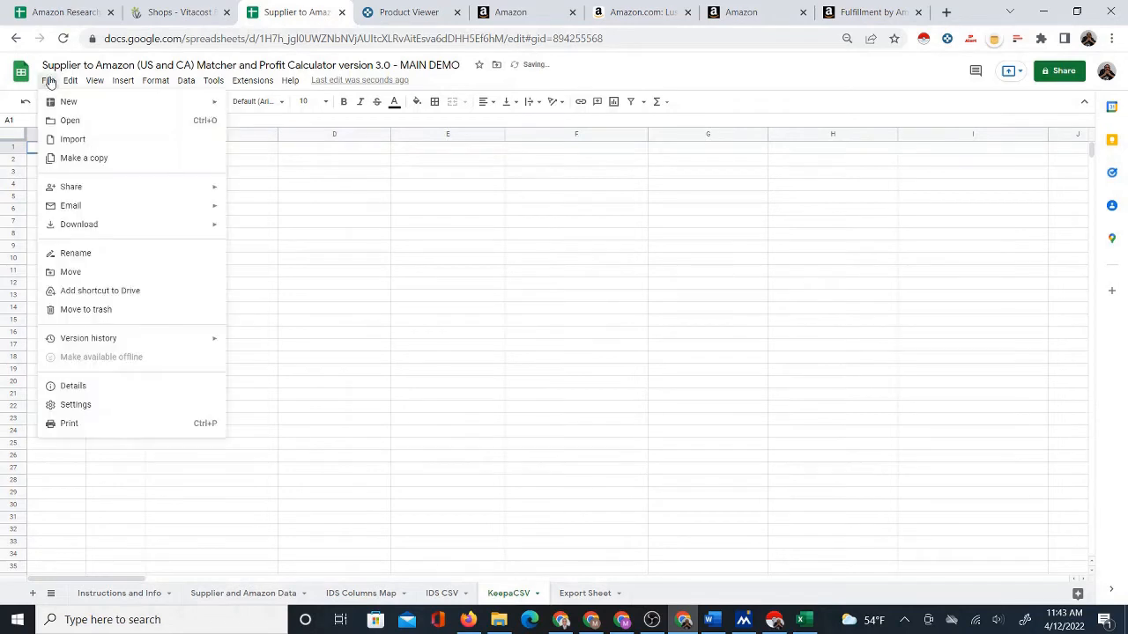
click(76, 139)
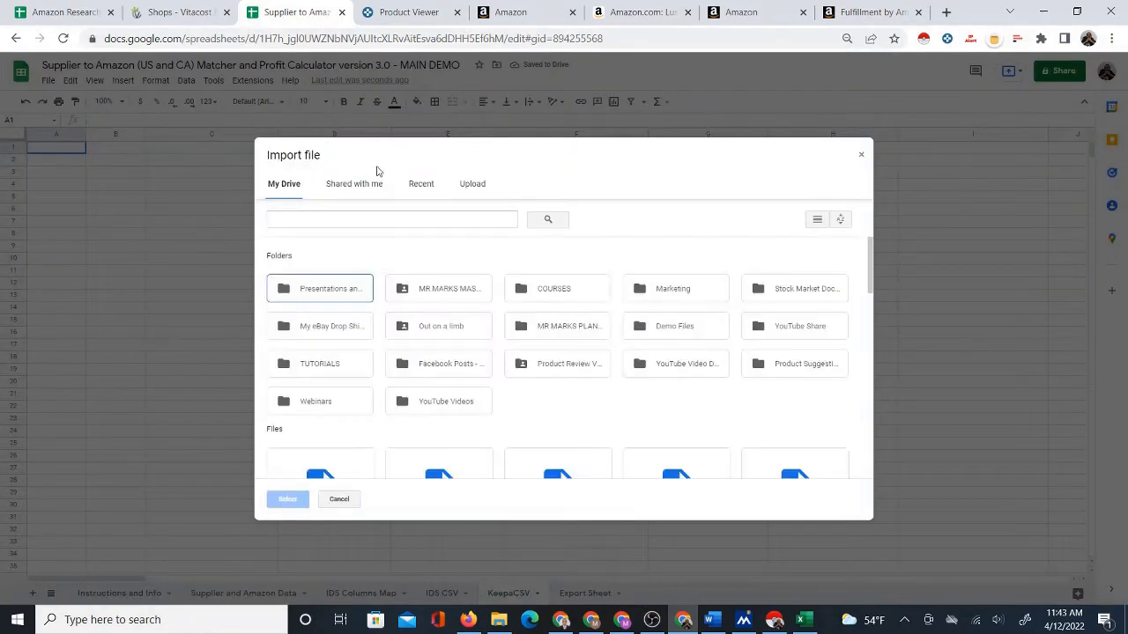
click(479, 190)
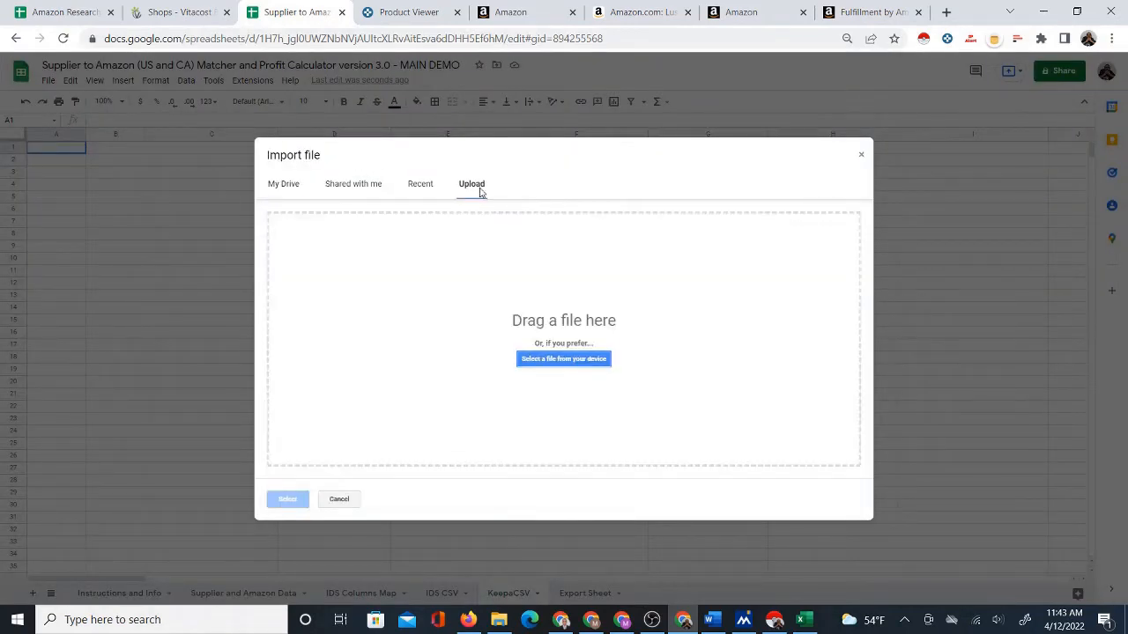
click(561, 359)
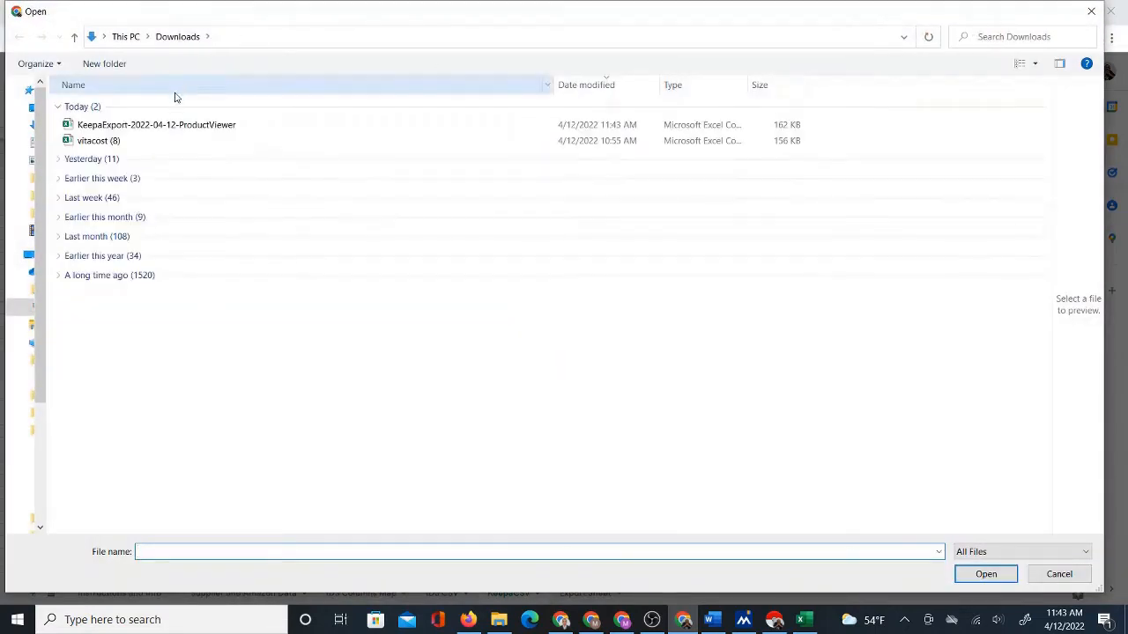
click(162, 129)
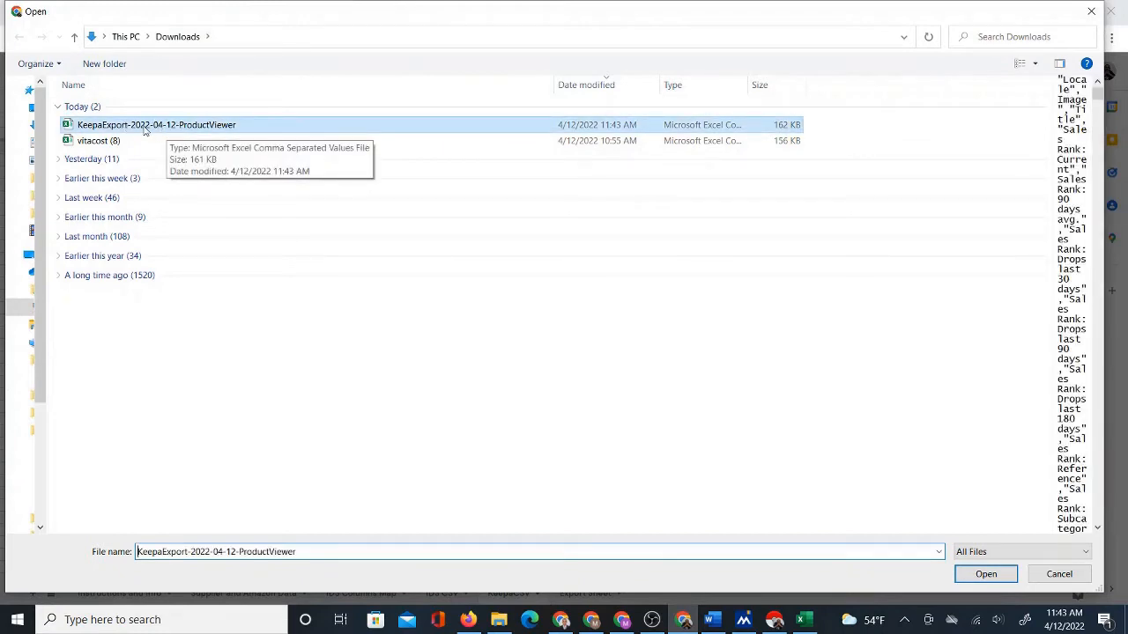
click(987, 574)
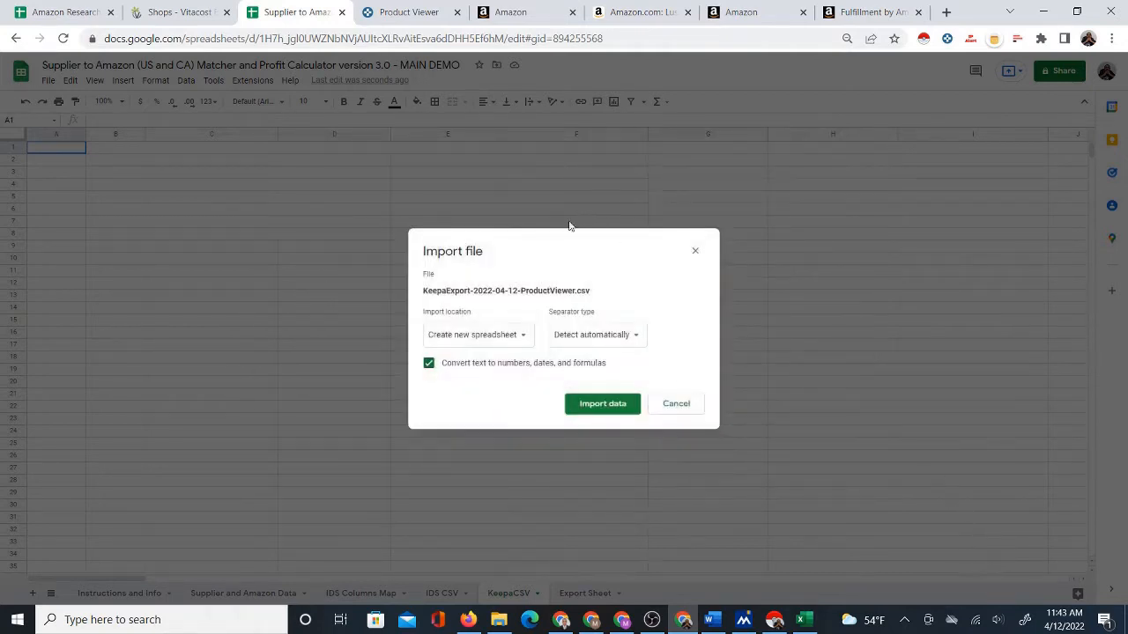
Import the Keepa CSV data with the import location set to Replace current sheet
click(524, 338)
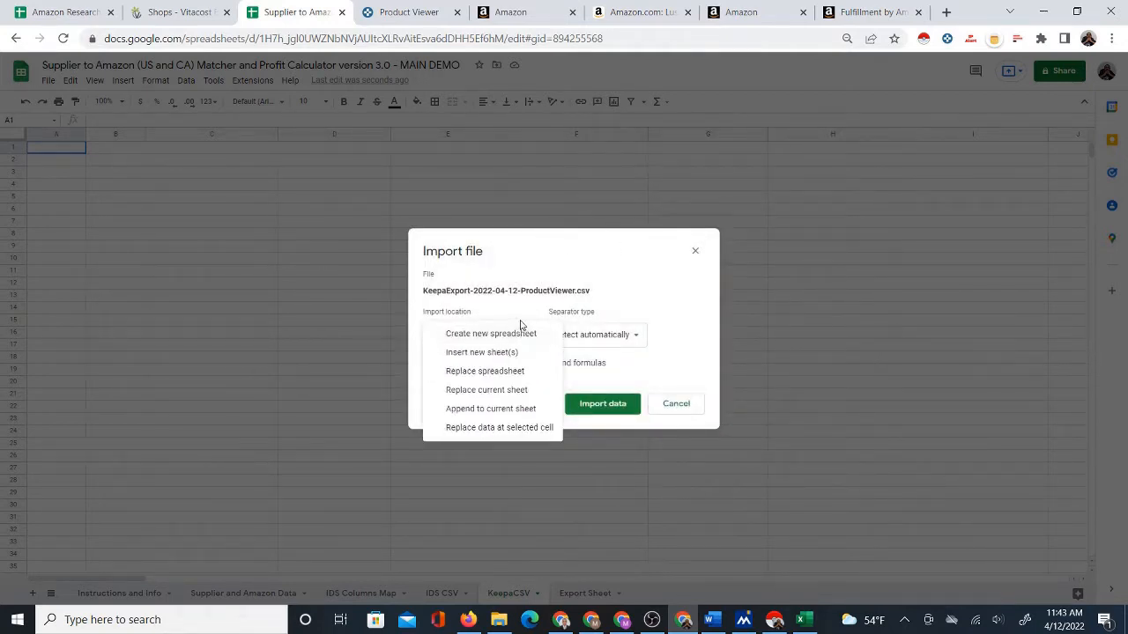
click(489, 391)
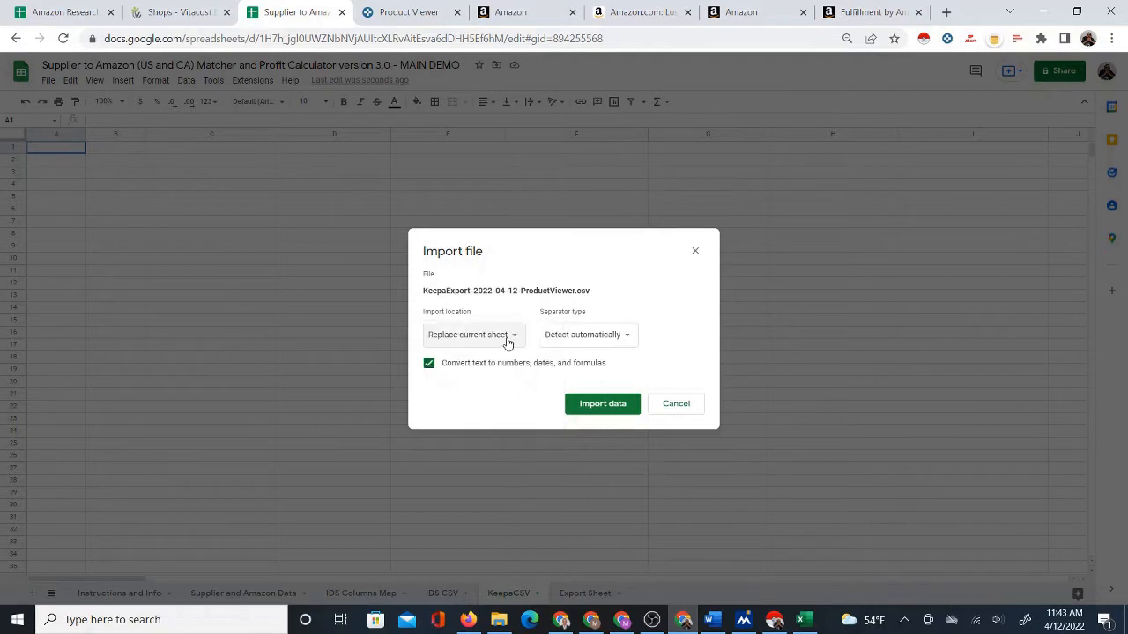
click(595, 407)
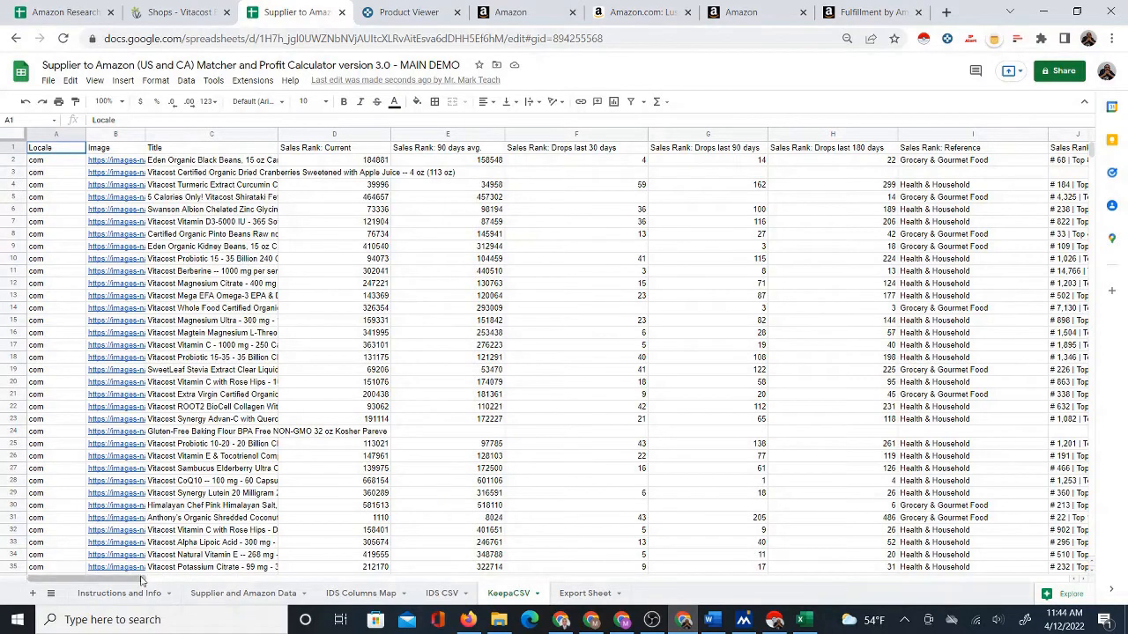
Run the Keepa data import on the Supplier and Amazon Data sheet
drag(125, 583, 404, 571)
scroll(407, 555, left, 15)
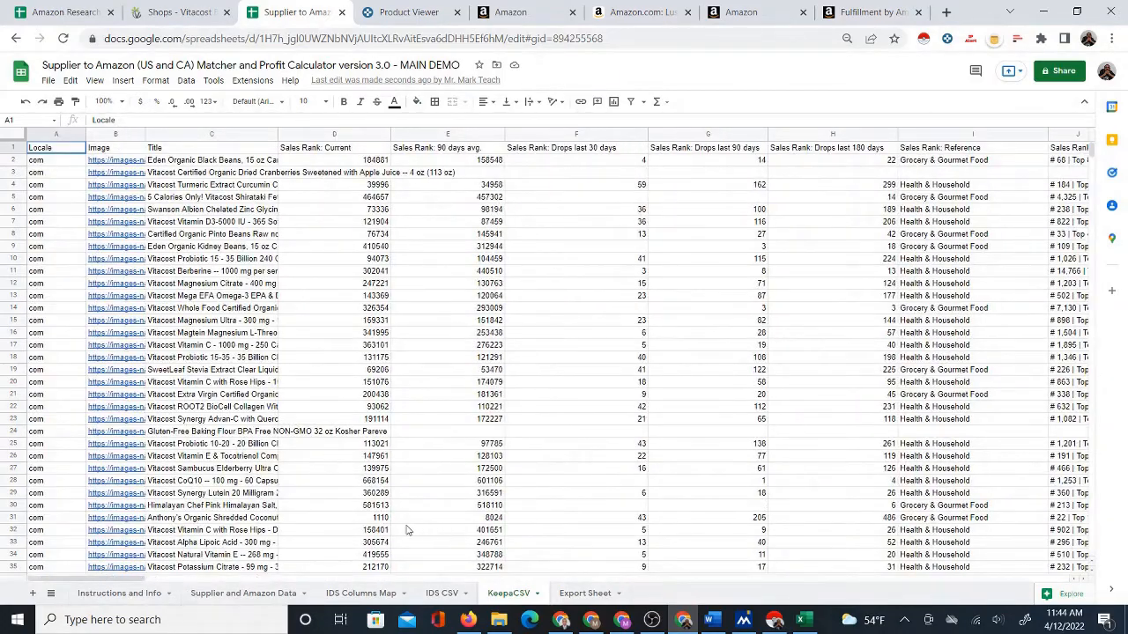
click(249, 597)
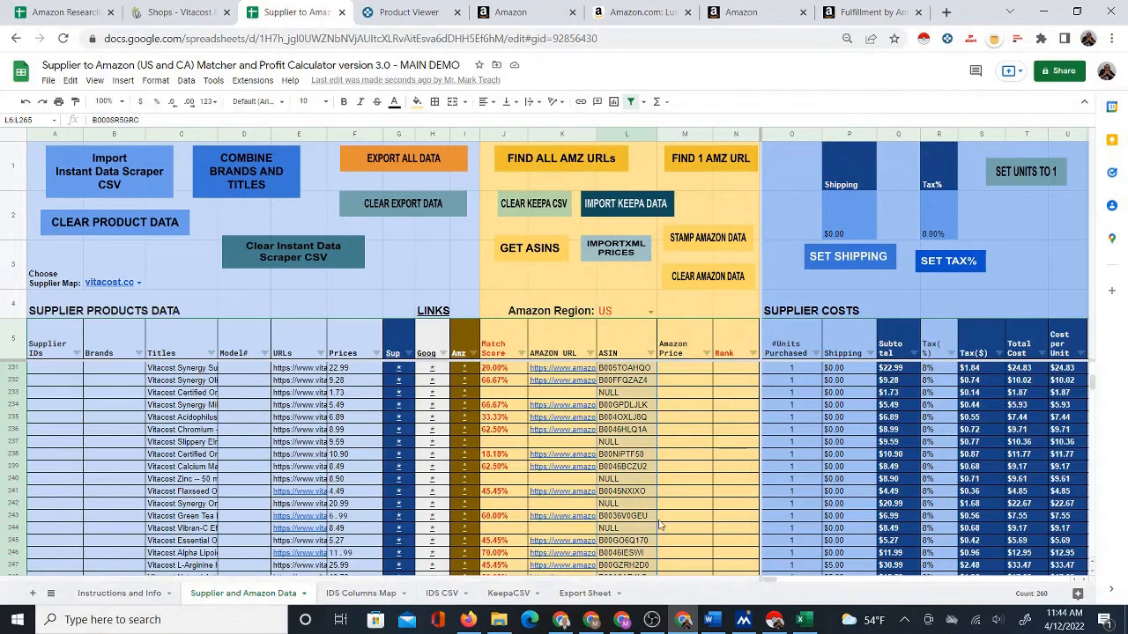
click(684, 368)
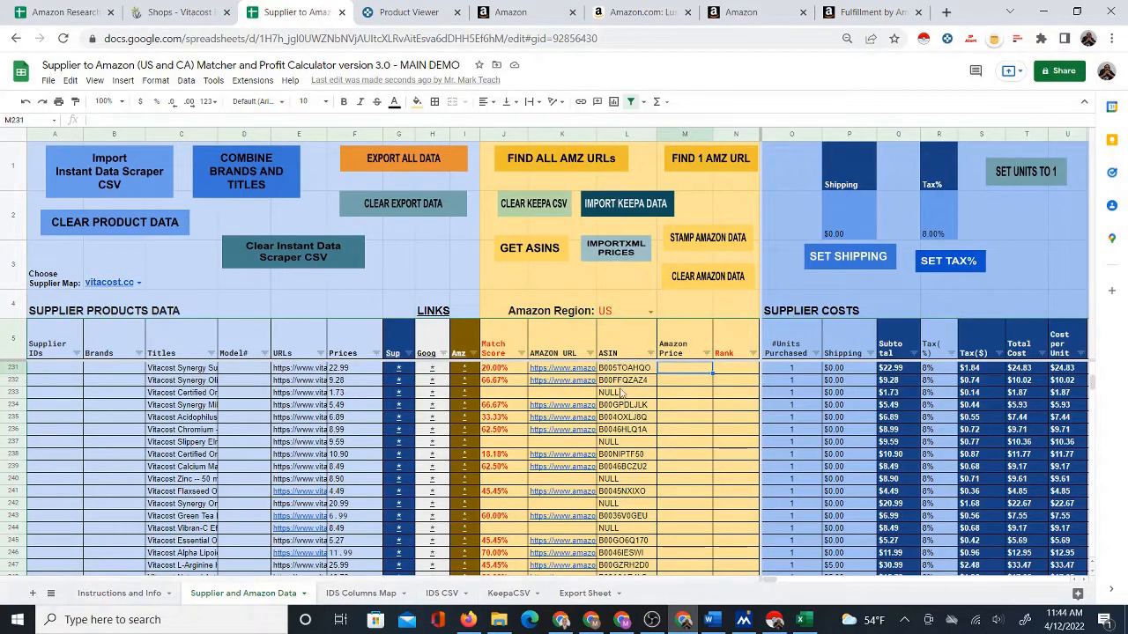
click(616, 206)
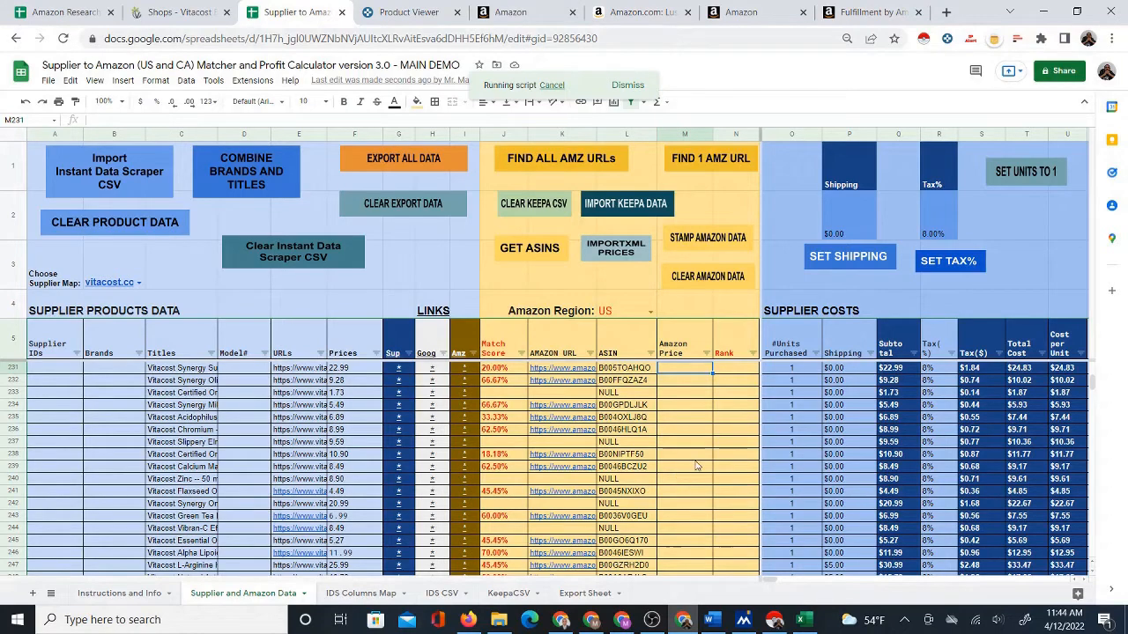
Inspect the first product row's ASIN and its Amazon price lookup formula as the import fills the sheet
scroll(687, 471, up, 2)
scroll(692, 422, up, 10)
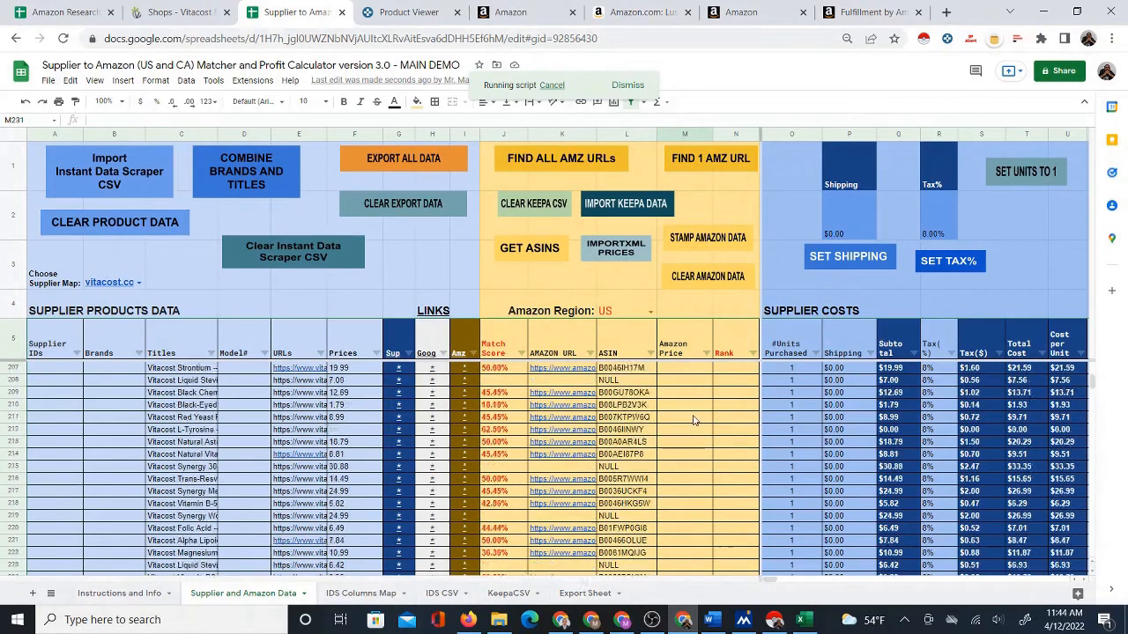
drag(1092, 386, 1090, 365)
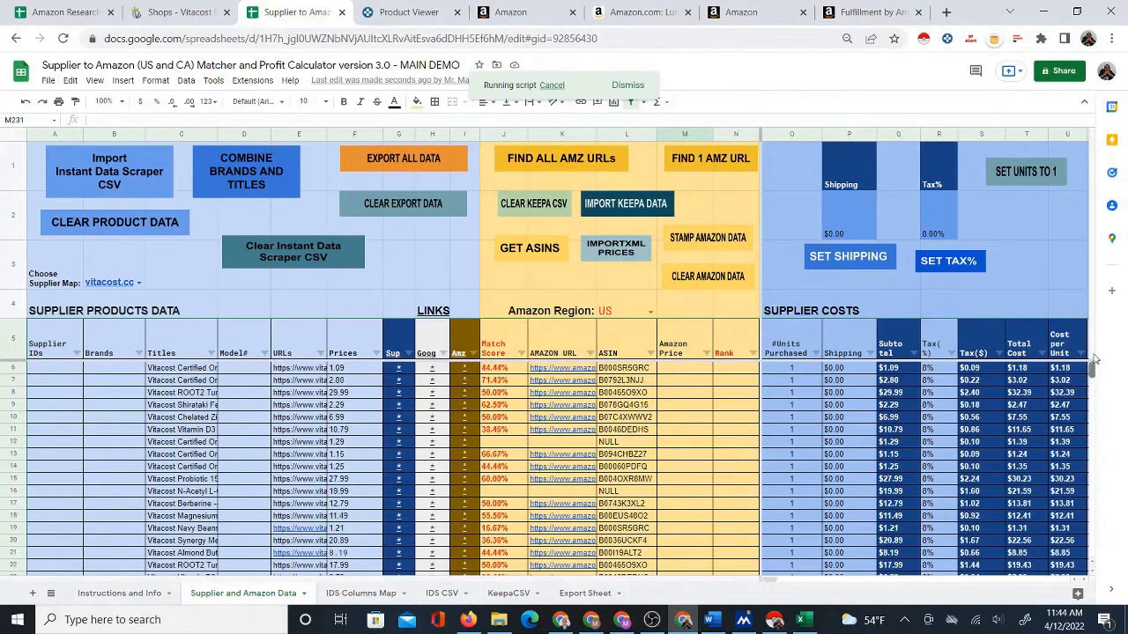
click(686, 368)
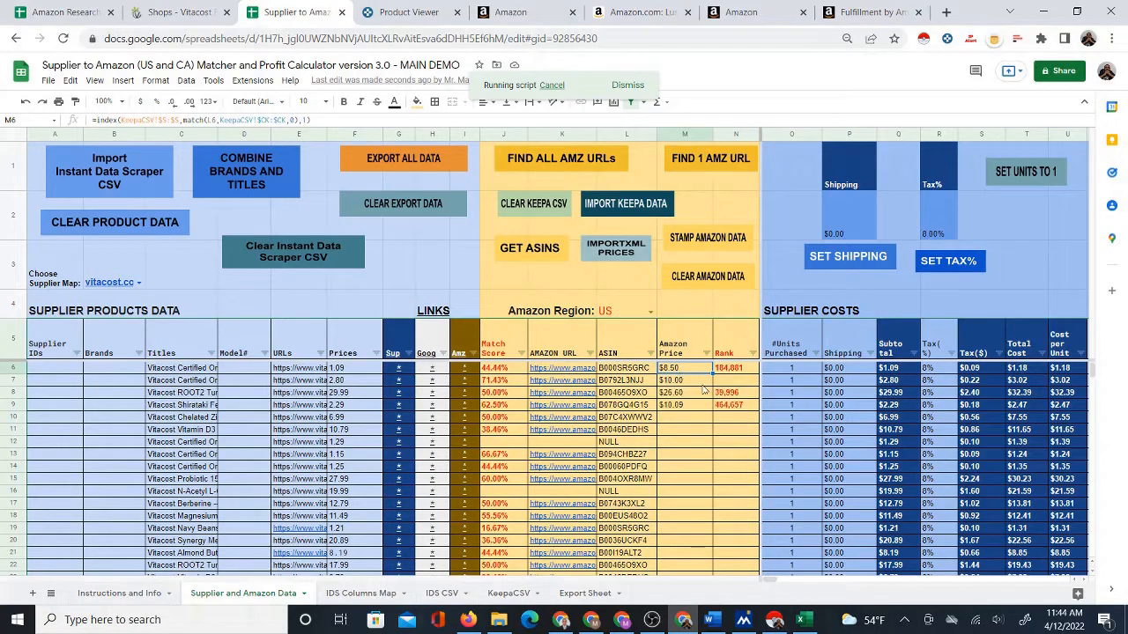
click(627, 369)
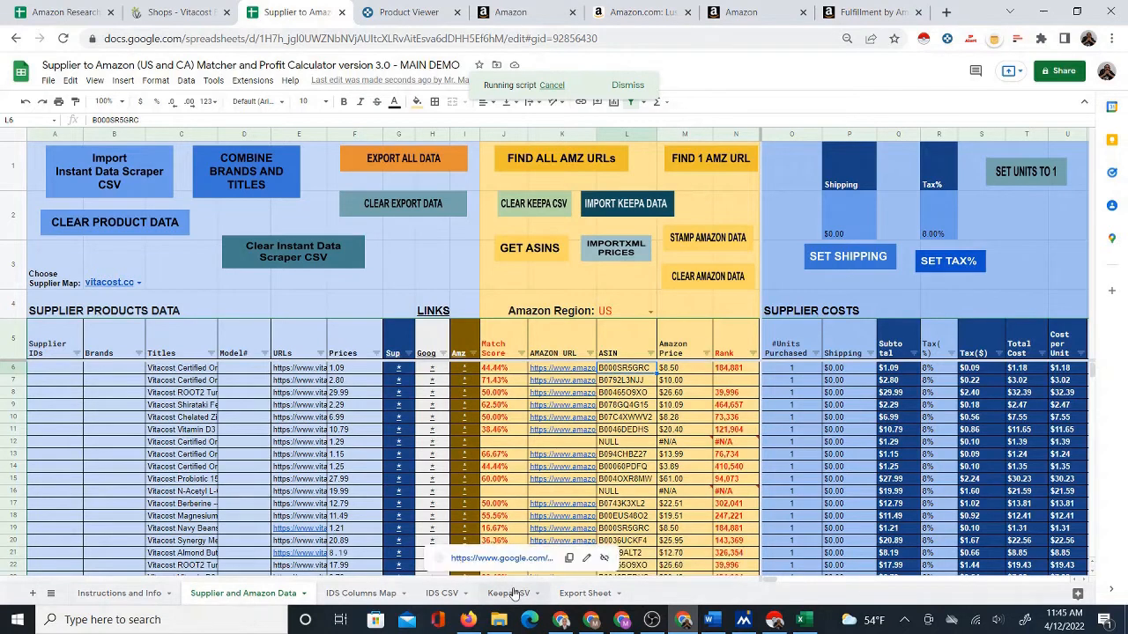
click(703, 370)
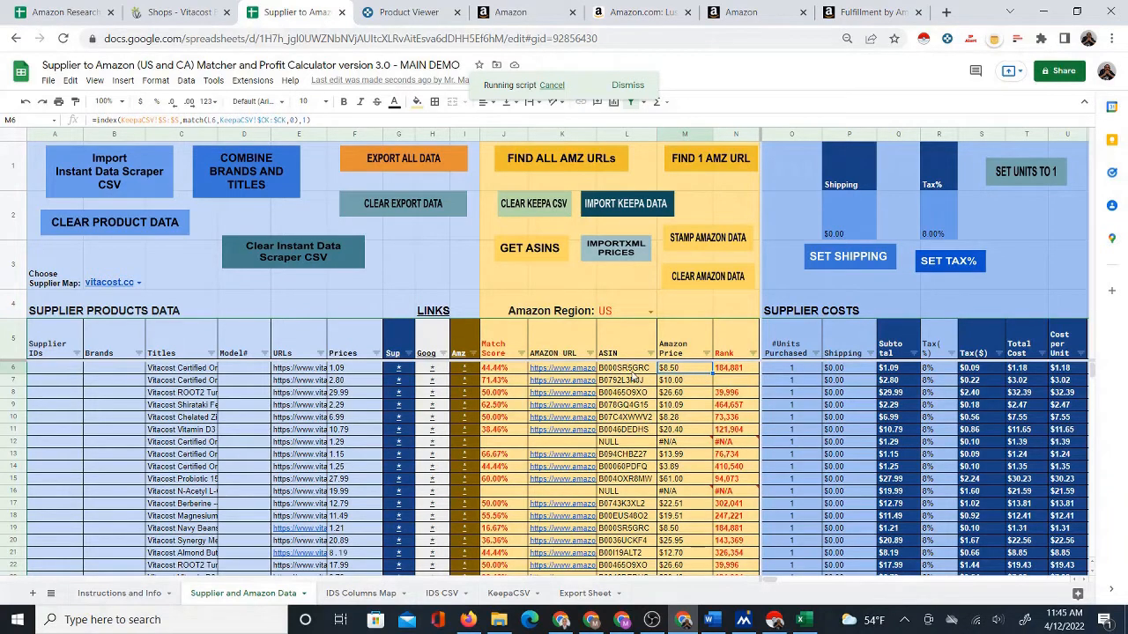
click(691, 345)
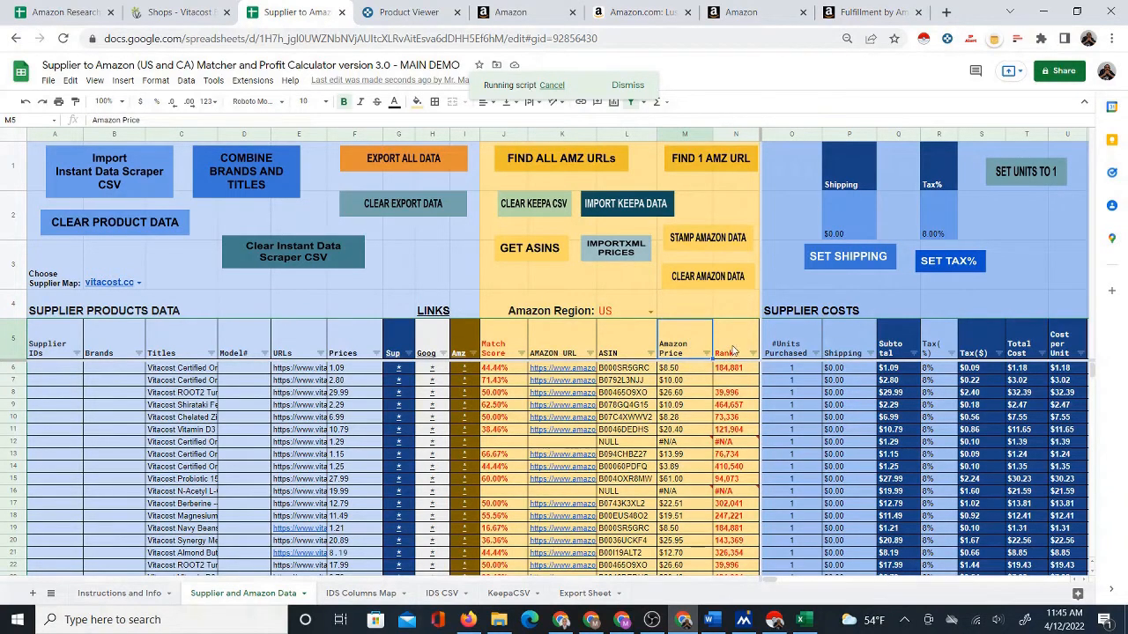
Look across the second product row from the units purchased through the supplier costs to the FBA fee
click(789, 380)
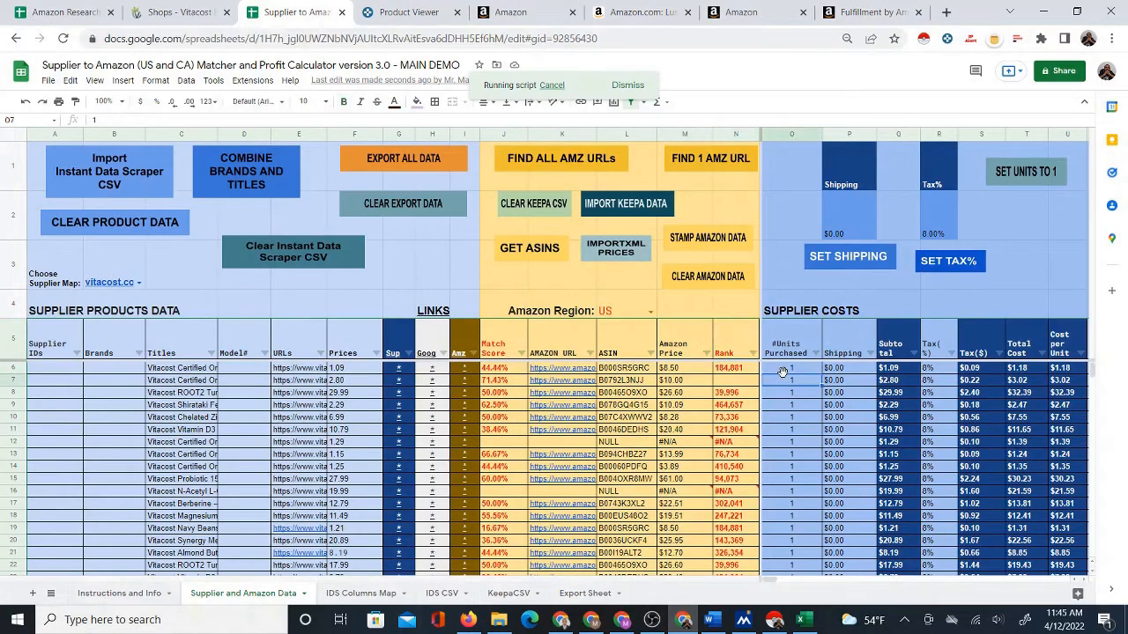
key(Right)
key(Right)
key(Right)
key(Right)
key(Right)
key(Right)
key(Right)
key(Right)
key(Right)
key(Right)
key(Right)
key(Right)
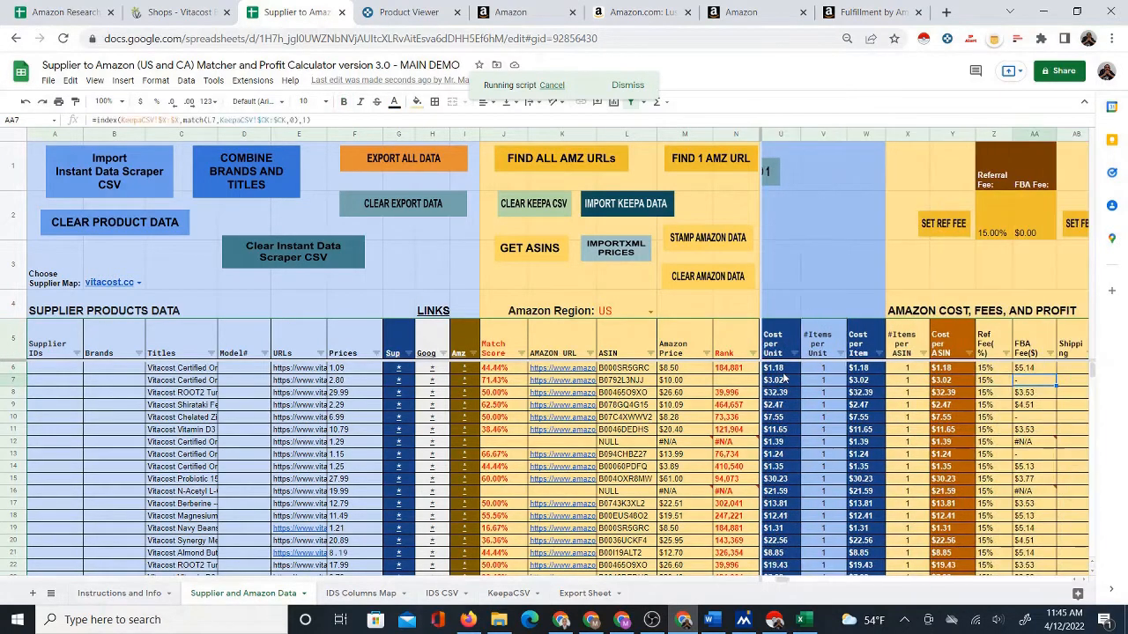
Examine the FBA fees and estimated profits down to row 39, including the column's end, and return to the header
key(Down)
key(Down)
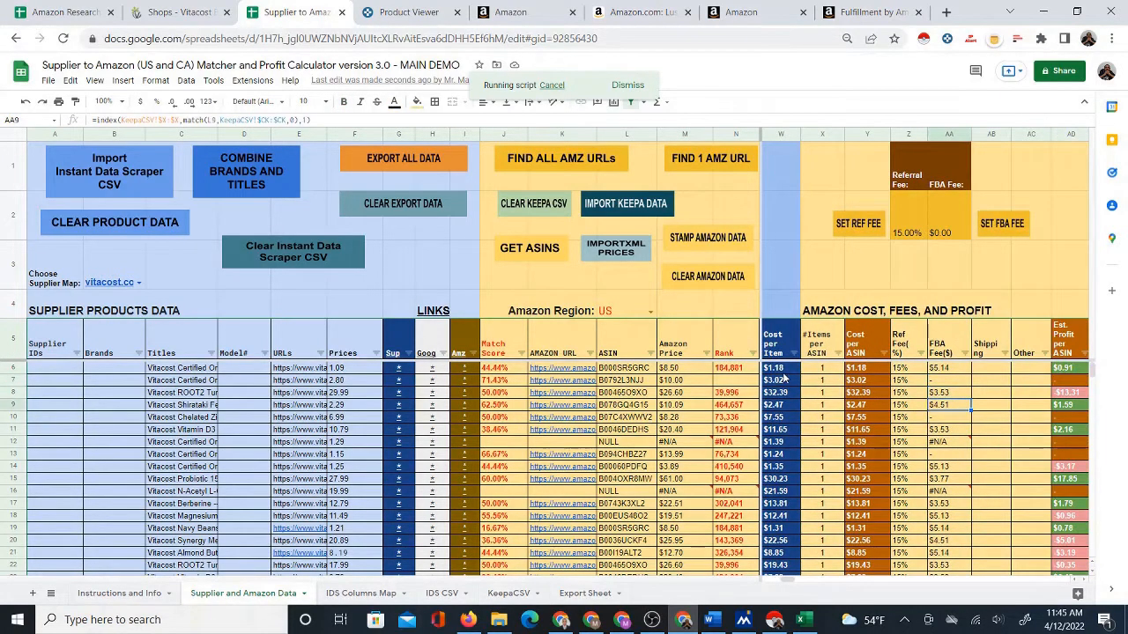
key(Down)
key(Down)
key(Down)
key(Down)
key(Down)
key(Down)
key(Down)
key(Down)
key(Down)
key(Down)
key(Down)
key(Down)
key(Down)
key(Down)
key(Down)
key(Down)
key(Down)
key(Down)
key(Down)
key(Down)
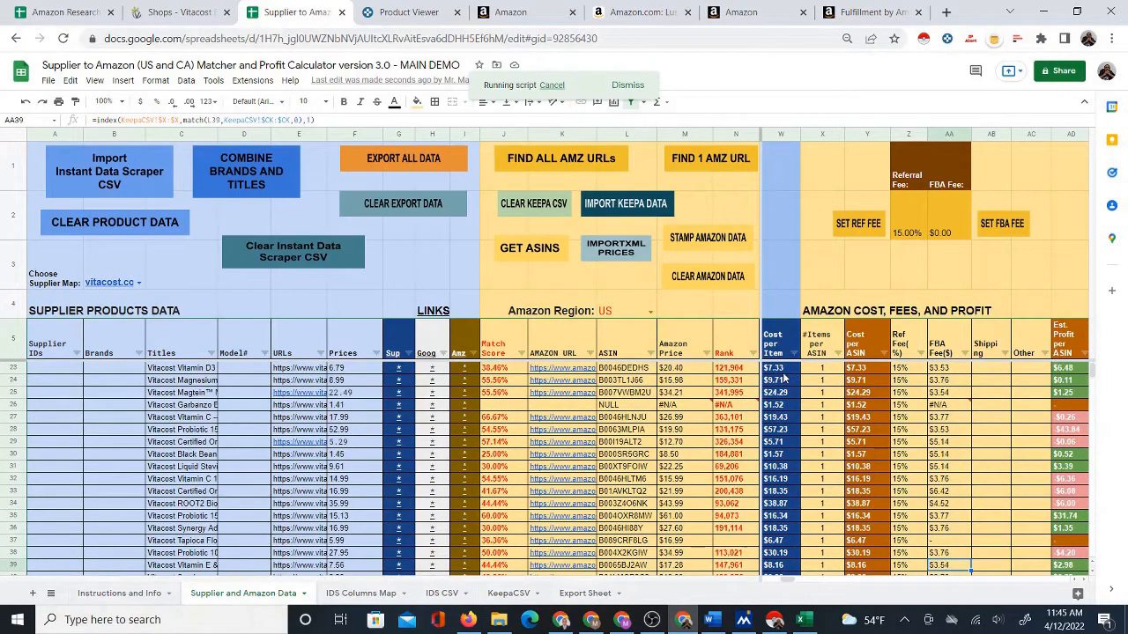
key(ctrl+Down)
key(ctrl+Up)
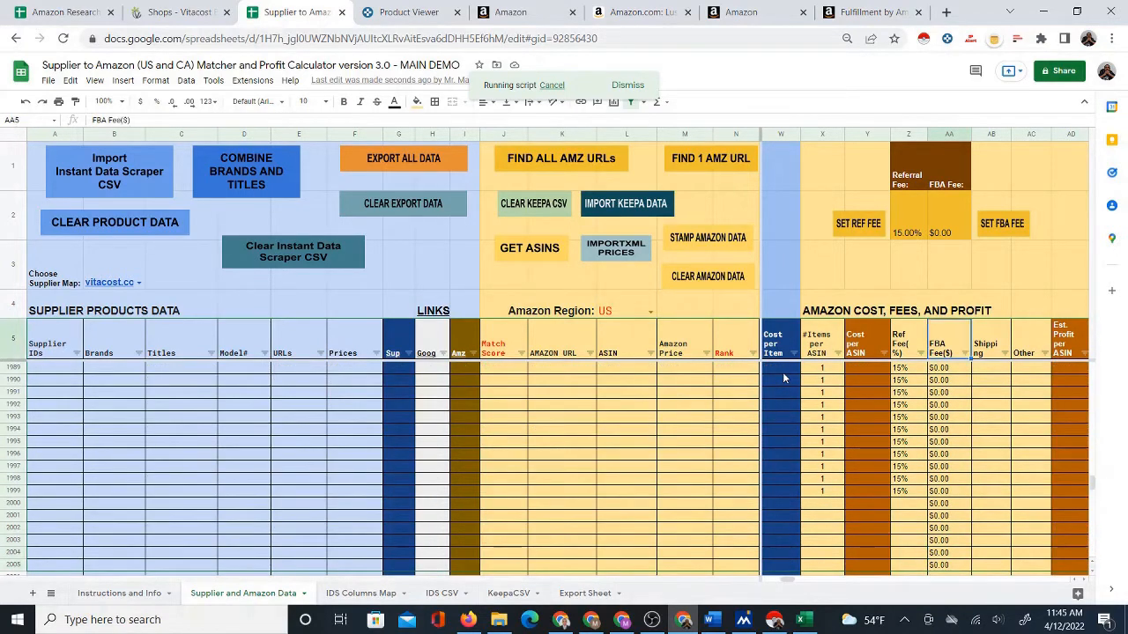
Follow the FBA fee column from the first product row down to row 156 to check how far the import has filled
key(Down)
key(Down)
key(Down)
key(Down)
key(Down)
key(Down)
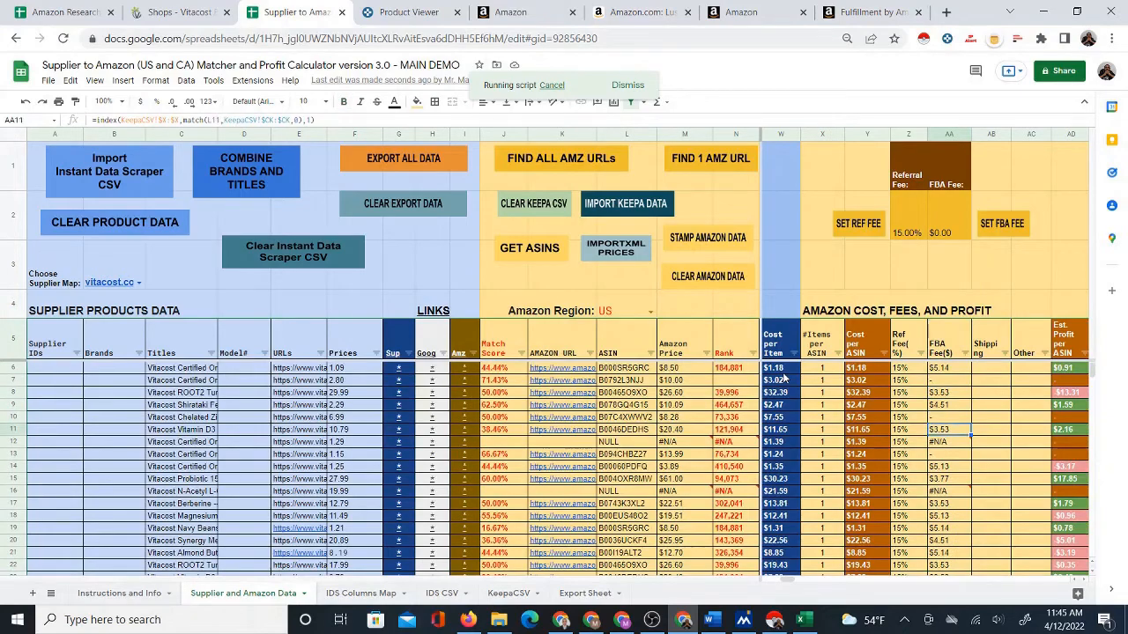
key(Down)
key(Down)
key(Down)
key(Down)
key(Down)
key(Down)
key(Down)
key(Down)
key(Down)
key(Down)
key(Down)
key(Down)
key(Down)
key(Down)
key(Down)
key(Down)
key(Down)
key(Down)
key(Down)
key(Down)
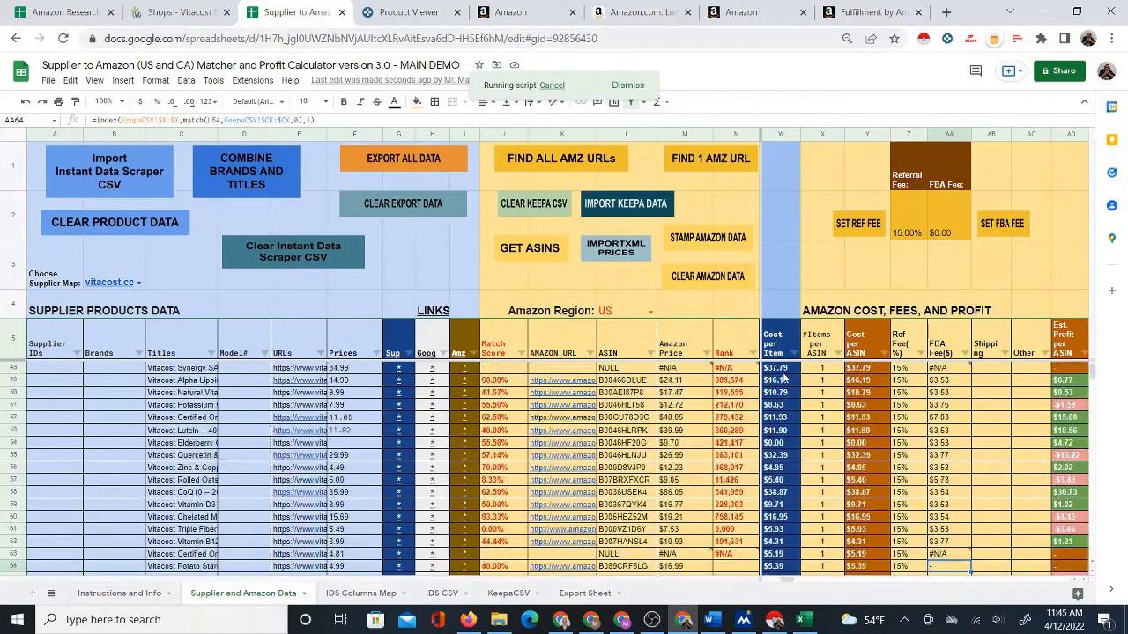
key(Down)
key(Down)
key(Down)
key(Down)
key(Down)
key(Down)
key(Down)
key(Down)
key(Down)
key(Down)
key(Down)
key(Down)
key(Down)
key(Down)
key(Down)
key(Down)
key(Down)
key(Down)
key(Down)
key(Down)
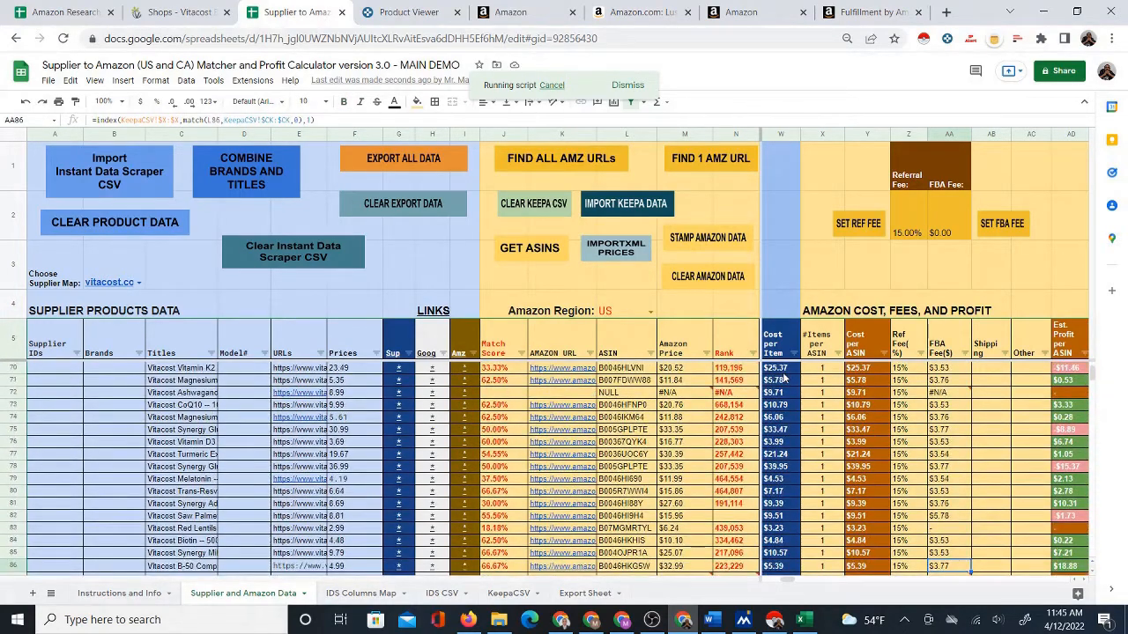
key(Down)
key(Down)
key(Down)
key(Down)
key(Down)
key(Down)
key(Down)
key(Down)
key(Down)
key(Down)
key(Down)
key(Down)
key(Down)
key(Down)
key(Down)
key(Down)
key(Down)
key(Down)
key(Down)
key(Down)
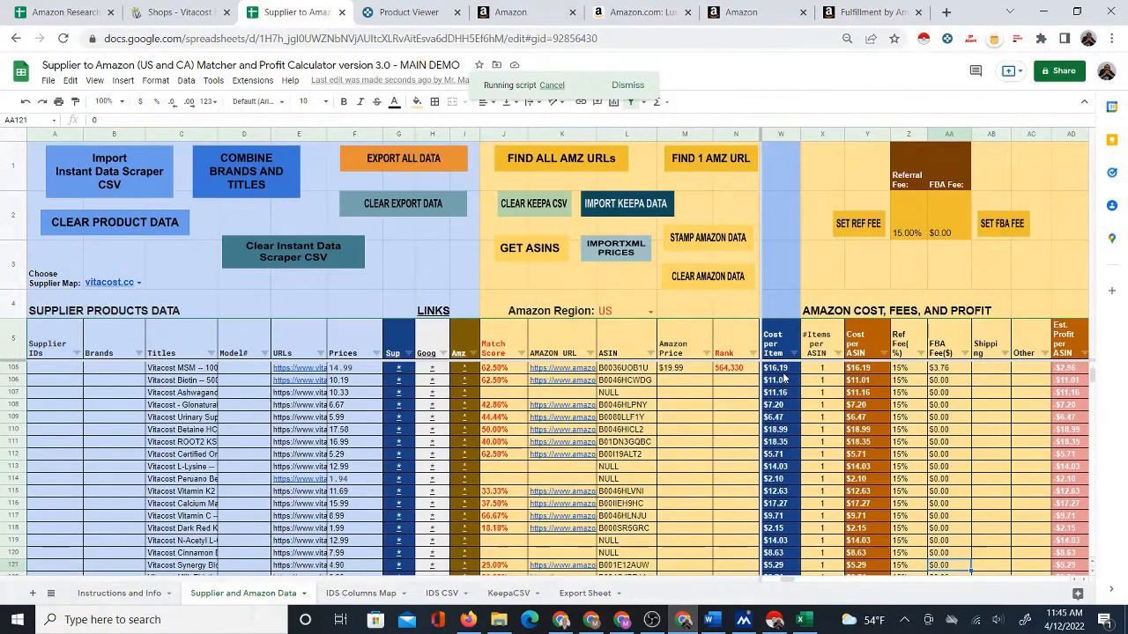
key(Down)
key(Down)
key(Down)
key(Down)
key(Down)
key(Down)
key(Down)
key(Down)
key(Down)
key(Down)
key(Down)
key(Down)
key(Down)
key(Down)
key(Down)
key(Down)
key(Down)
key(Down)
key(Down)
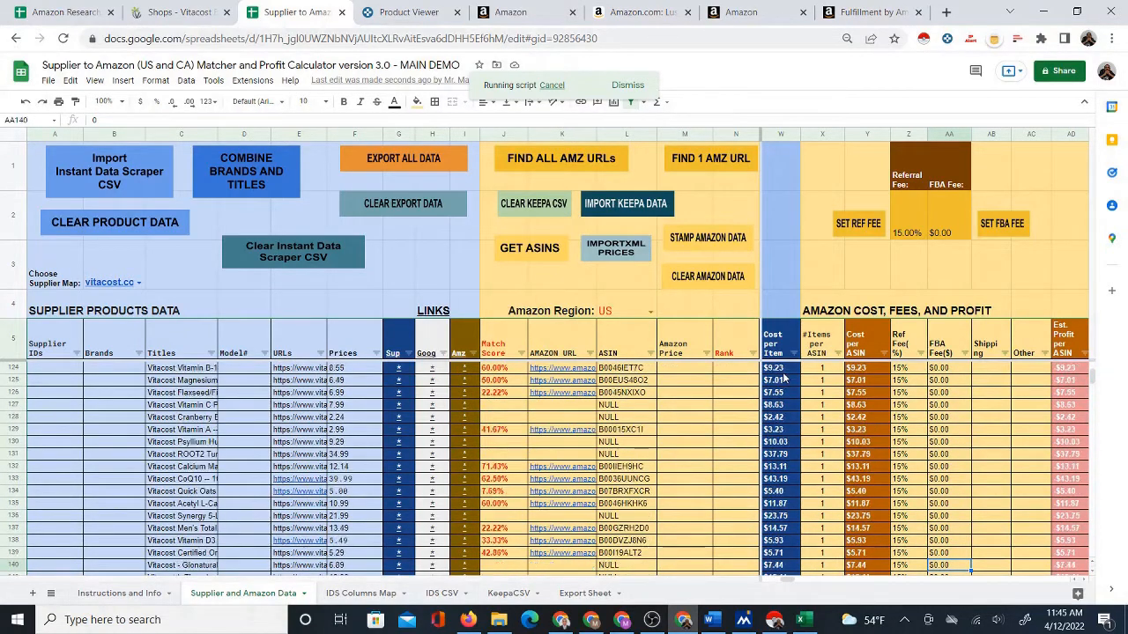
key(Down)
key(Down)
key(Down)
key(Down)
key(Down)
key(Down)
key(Down)
key(Down)
key(Down)
key(Down)
key(Down)
key(Down)
key(Down)
key(Down)
key(Down)
key(Down)
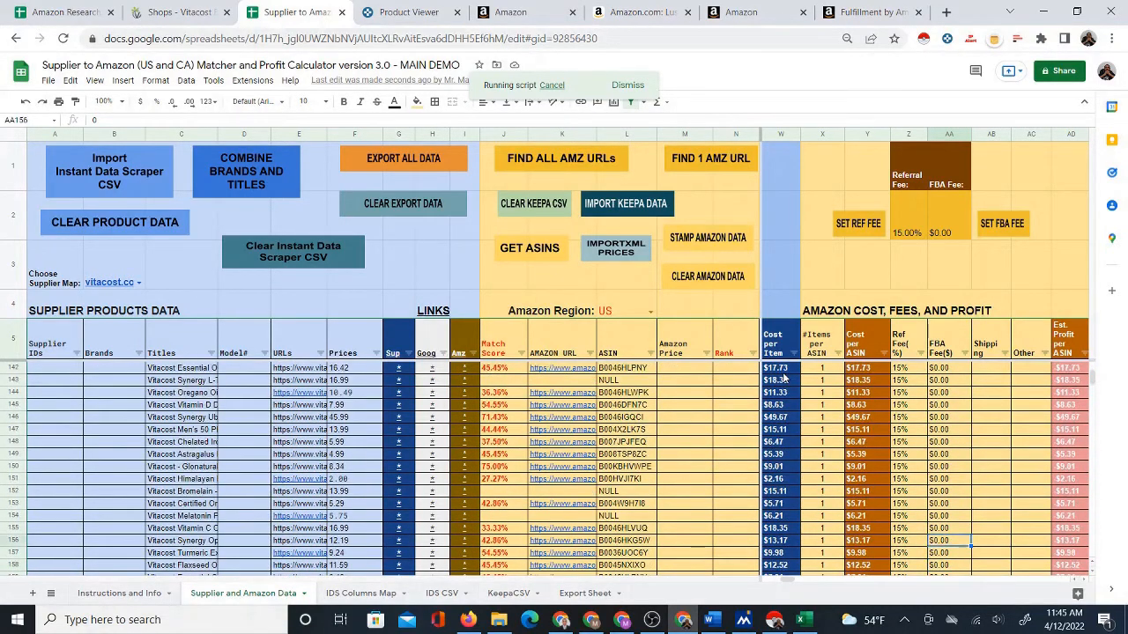
Go back up the FBA fee column from row 156 to row 105 to review the rows the import has filled
key(Up)
key(Up)
key(Up)
key(Up)
key(Up)
key(Up)
key(Up)
key(Up)
key(Up)
key(Up)
key(Up)
key(Up)
key(Up)
key(Up)
key(Up)
key(Up)
key(Up)
key(Up)
key(Up)
key(Up)
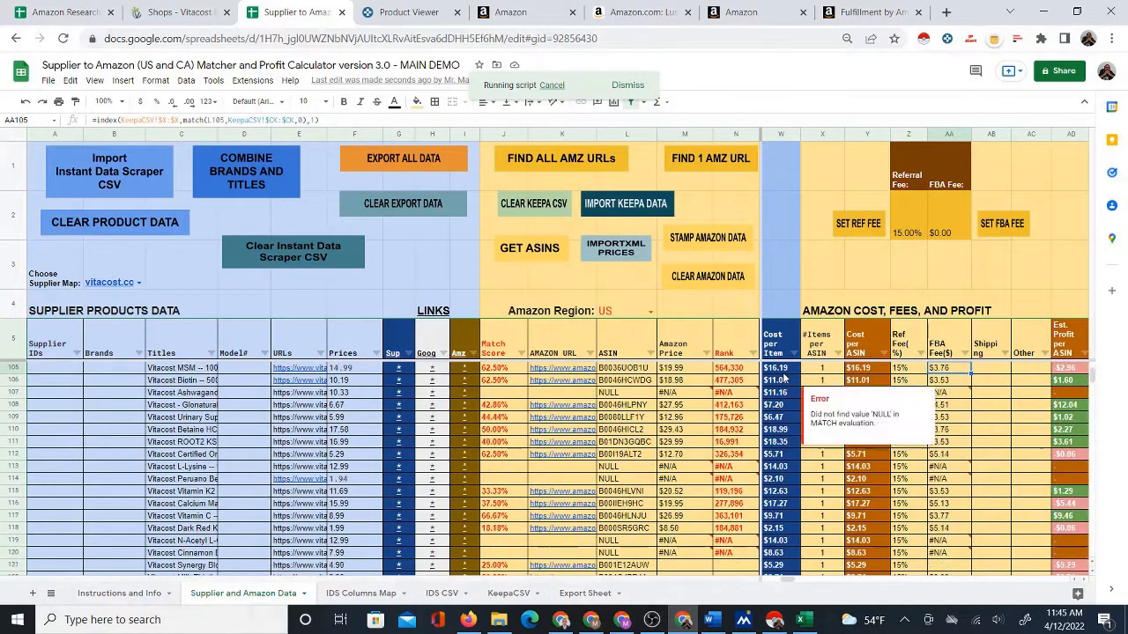
Follow the running Keepa import down the FBA fee column from row 105 to row 247, checking the prices, ranks, fees and estimated profits
key(Down)
key(Down)
key(Down)
key(Down)
key(Down)
key(Down)
key(Down)
key(Down)
key(Down)
key(Down)
key(Down)
key(Down)
key(Down)
key(Down)
key(Down)
key(Down)
key(Down)
key(Down)
key(Down)
key(Down)
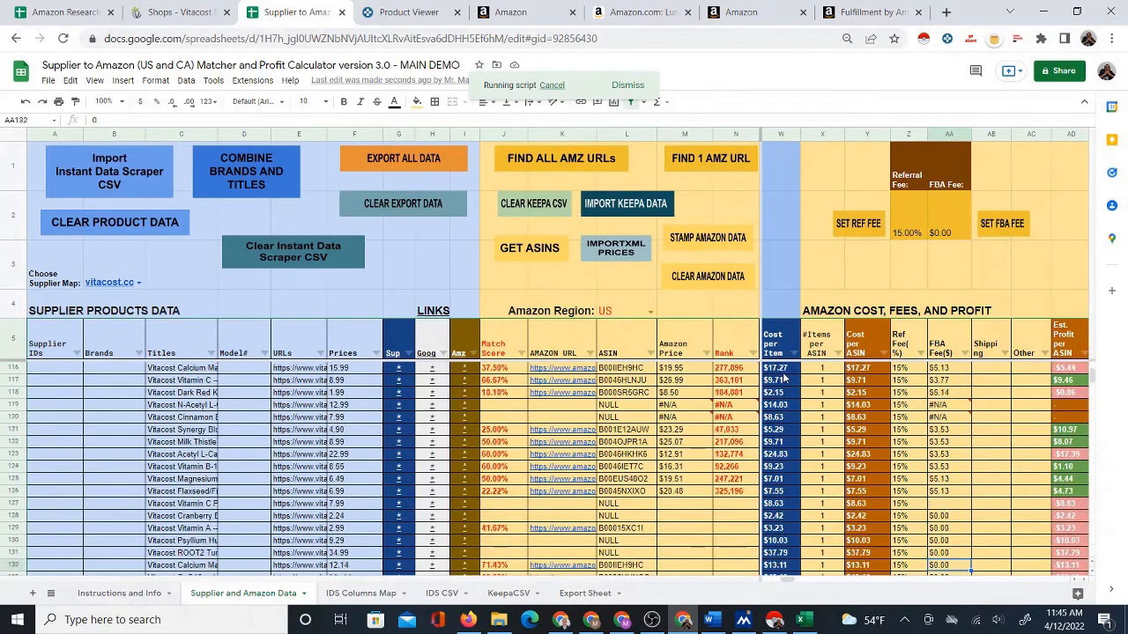
key(Down)
key(Down)
key(Down)
key(Down)
key(Down)
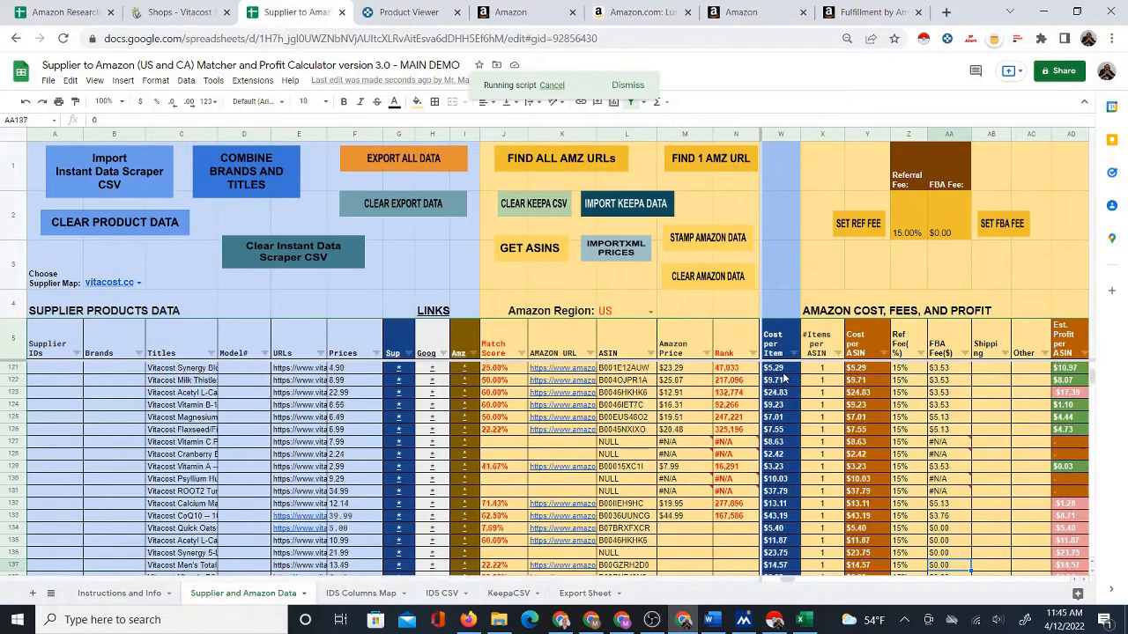
key(Down)
key(Down)
key(Down)
key(Down)
key(Down)
key(Down)
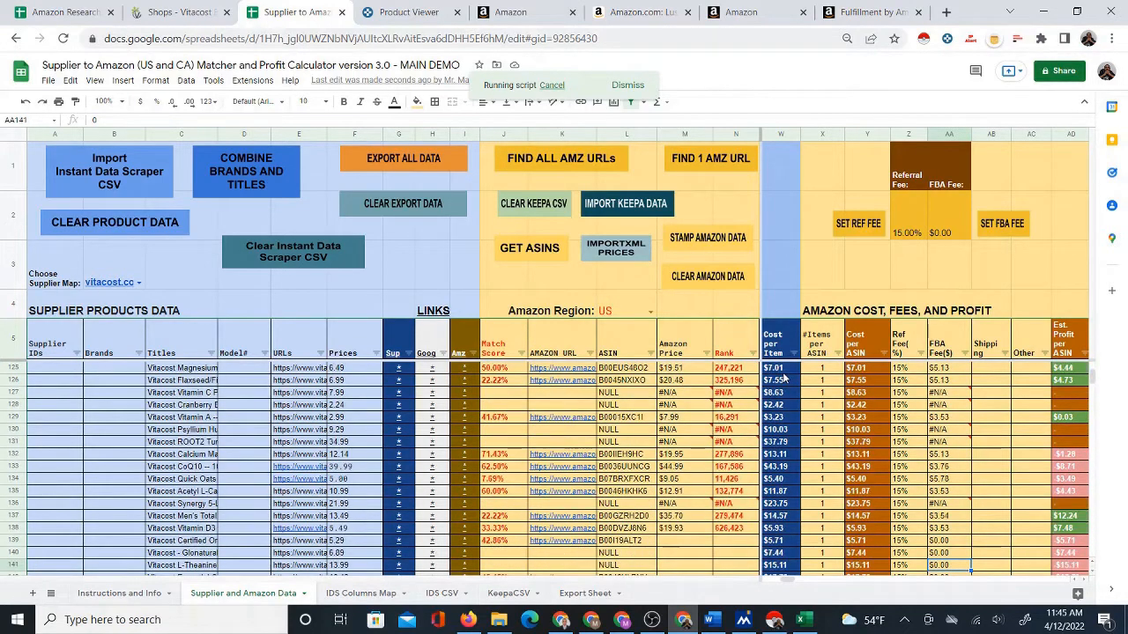
key(Down)
key(Down)
key(Down)
key(Down)
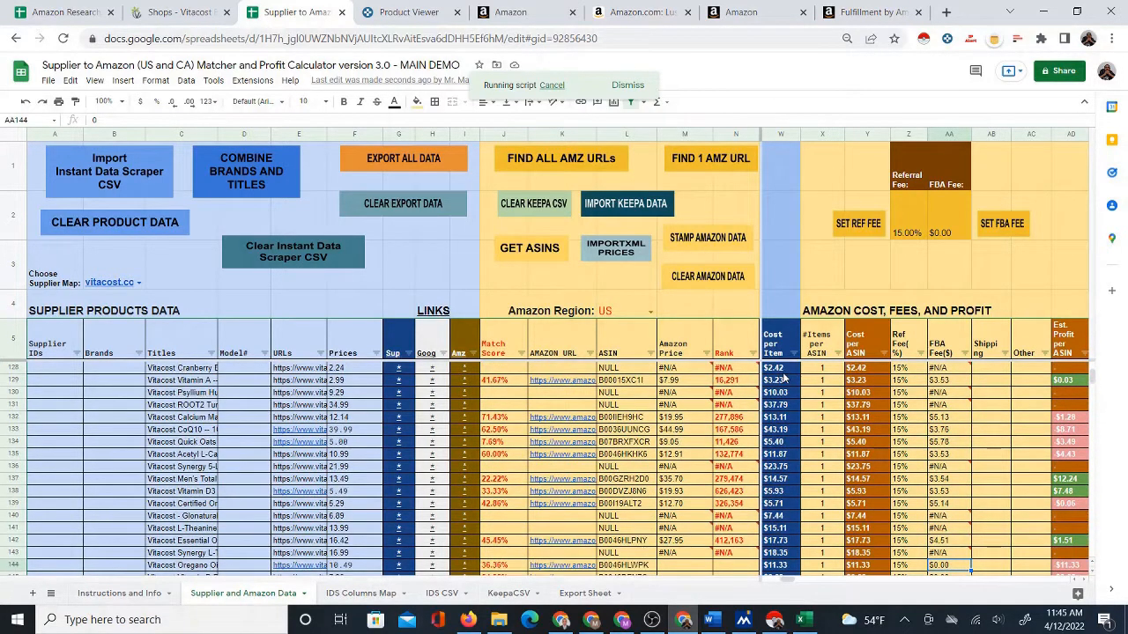
key(Down)
key(Down)
key(Down)
key(Down)
key(Down)
key(Down)
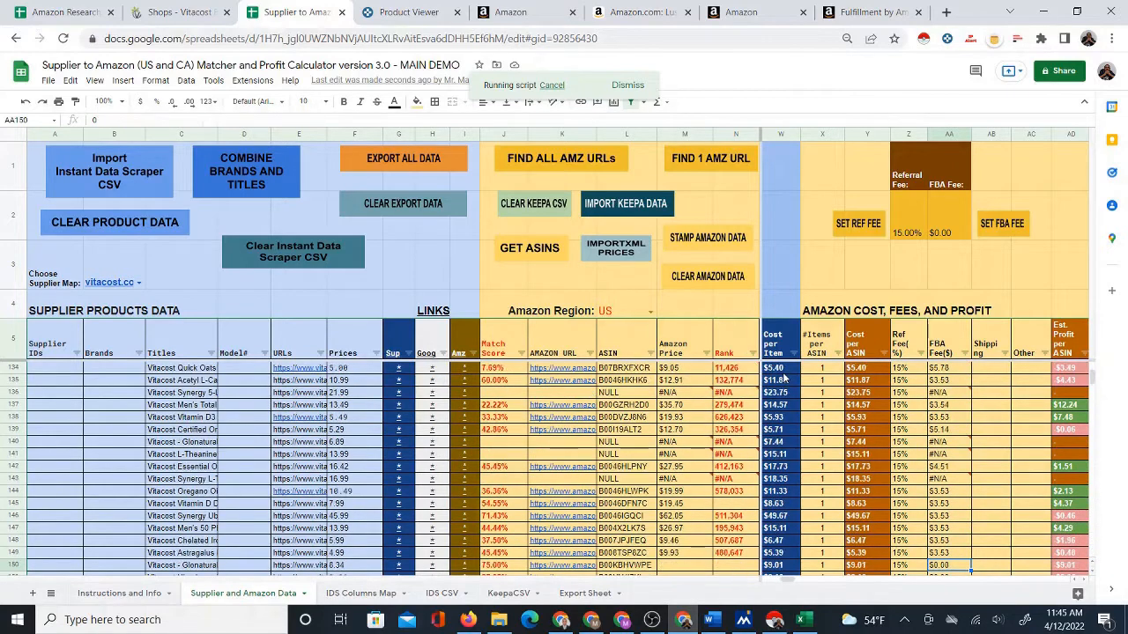
key(Down)
key(Down)
key(Down)
key(Down)
key(Down)
key(Down)
key(Down)
key(Down)
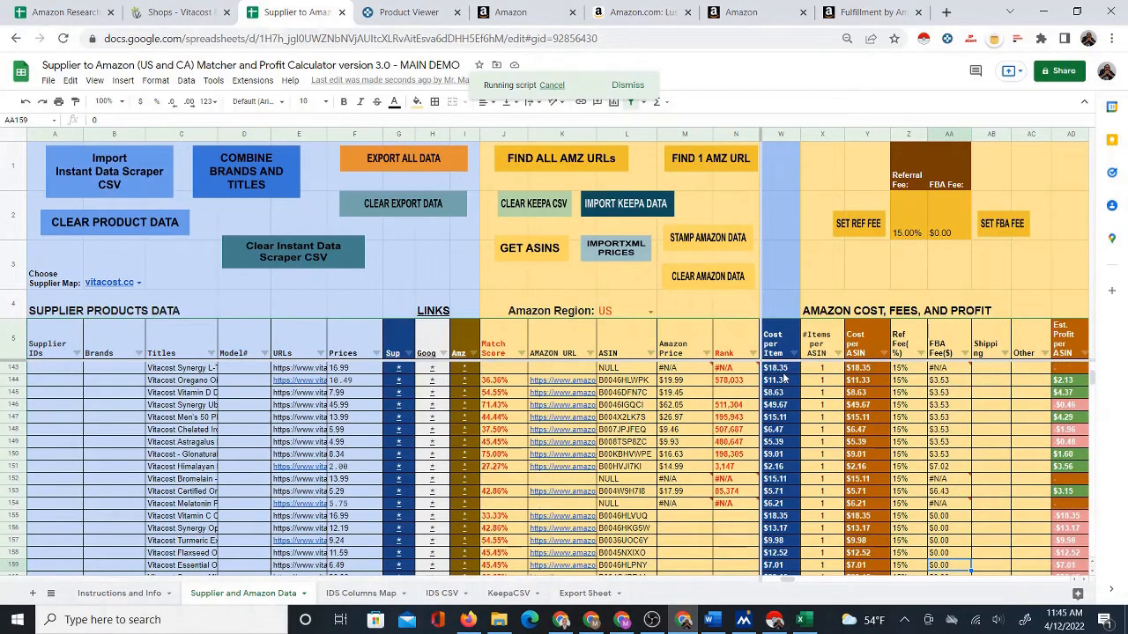
key(Down)
key(Down)
key(Down)
key(Down)
key(Down)
key(Down)
key(Down)
key(Down)
key(Down)
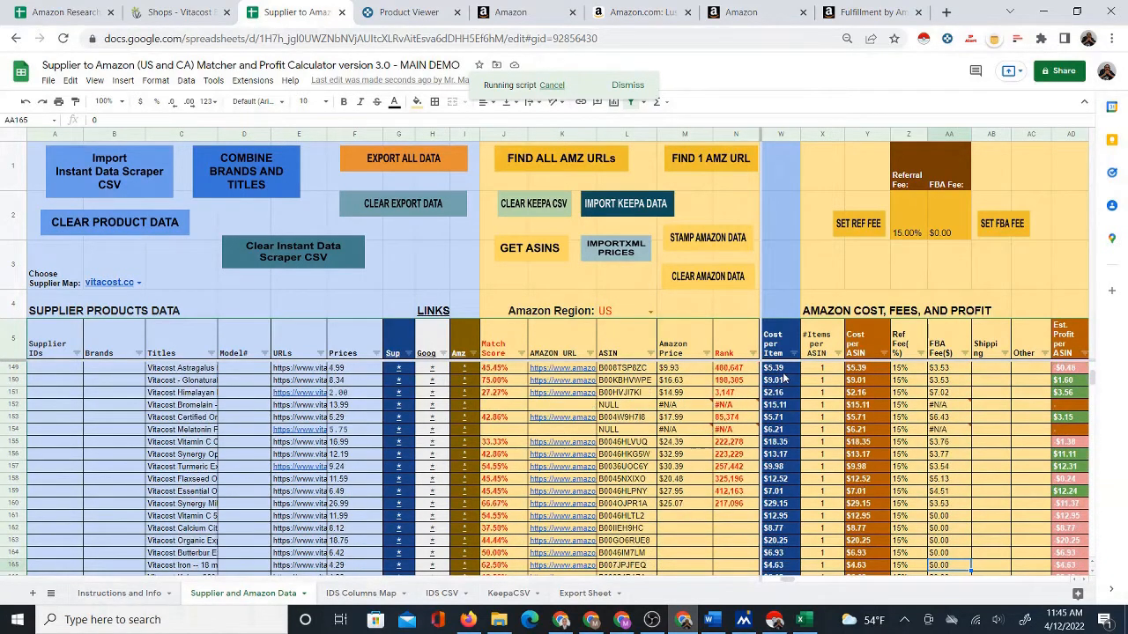
key(Down)
key(Down)
key(Down)
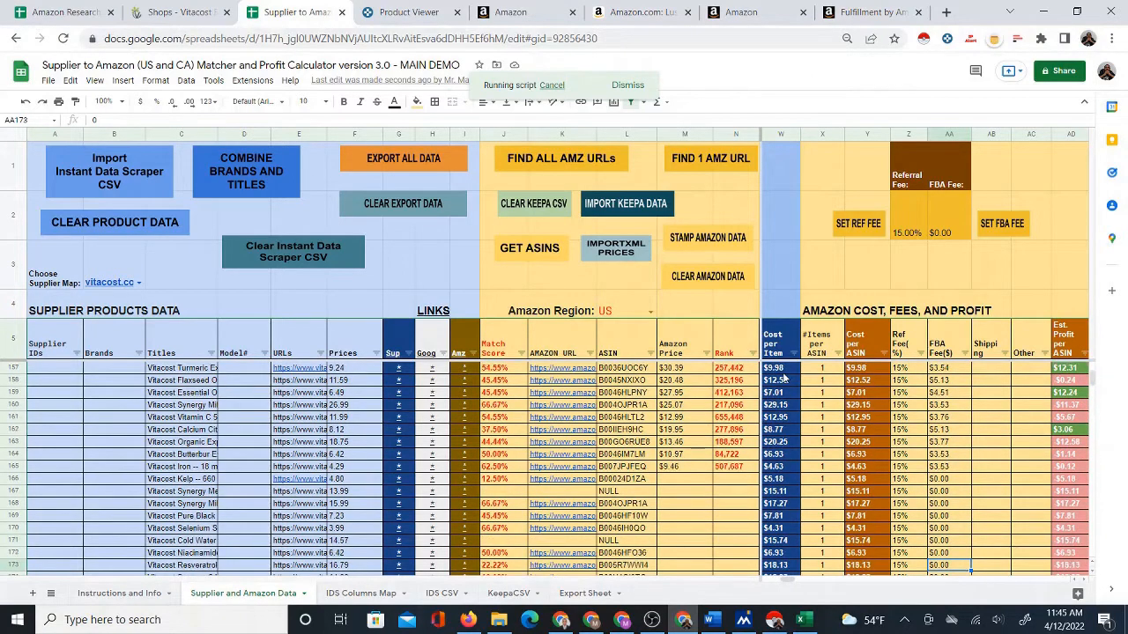
key(Down)
key(Down)
key(Down)
key(Down)
key(Down)
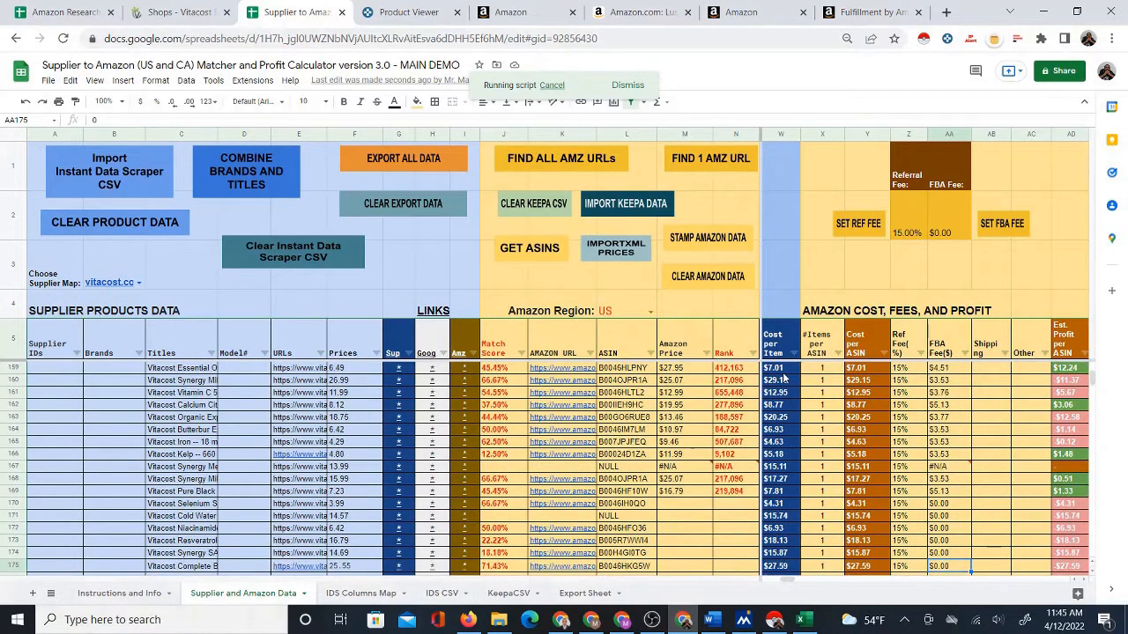
key(Down)
key(Down)
key(Down)
key(Down)
key(Down)
key(Down)
key(Down)
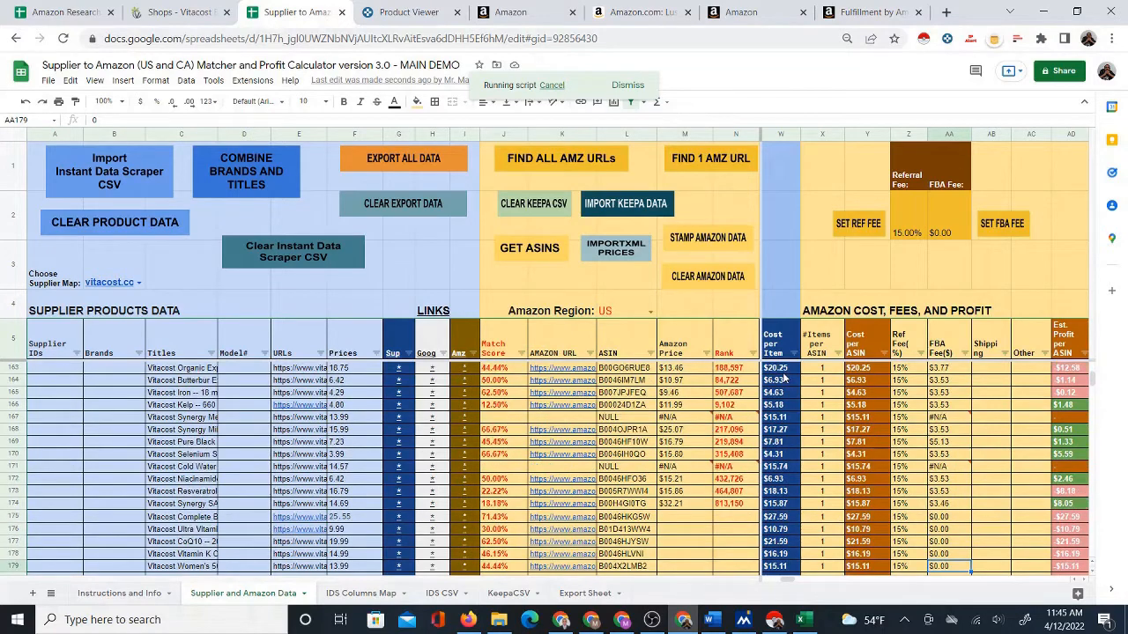
key(Down)
key(Down)
key(Down)
key(Down)
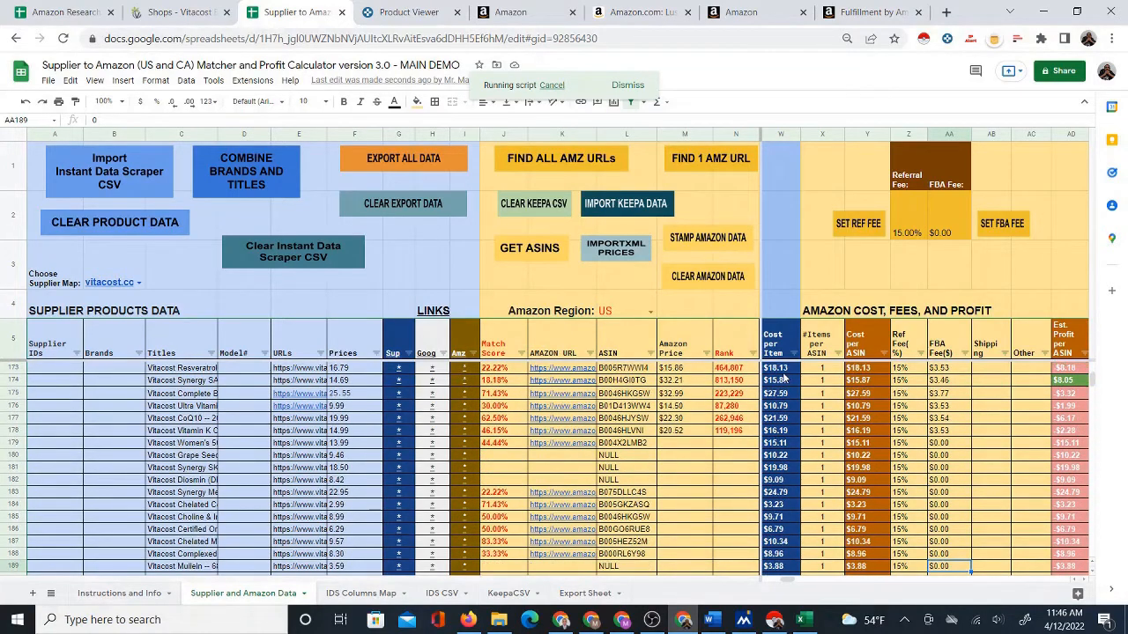
key(Down)
key(Down)
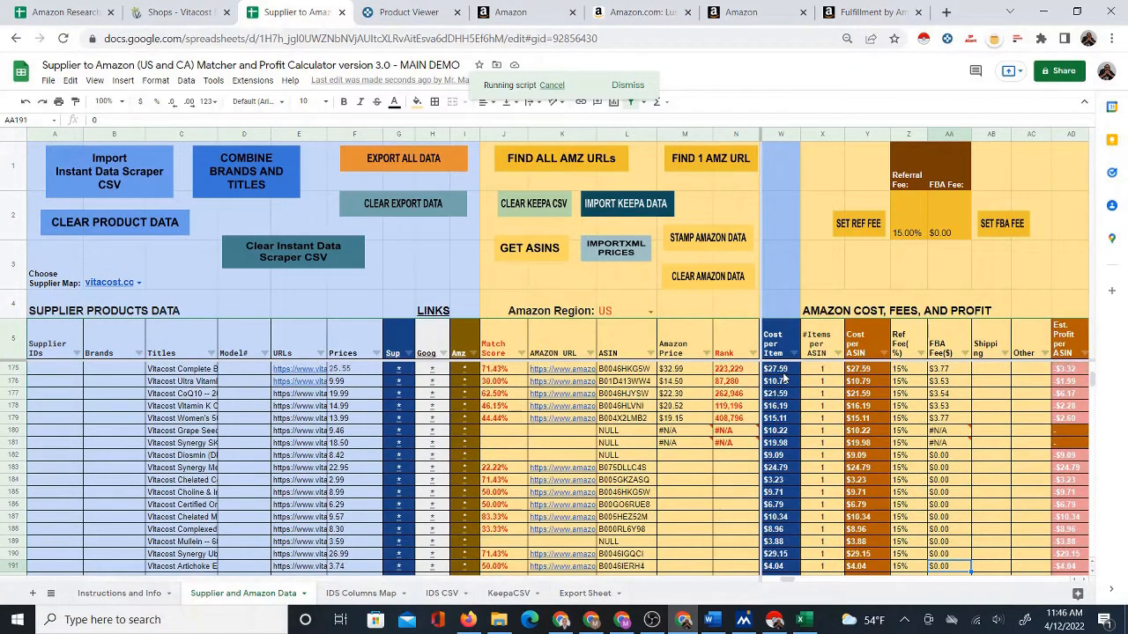
key(Down)
key(Down)
key(Down)
key(Down)
key(Down)
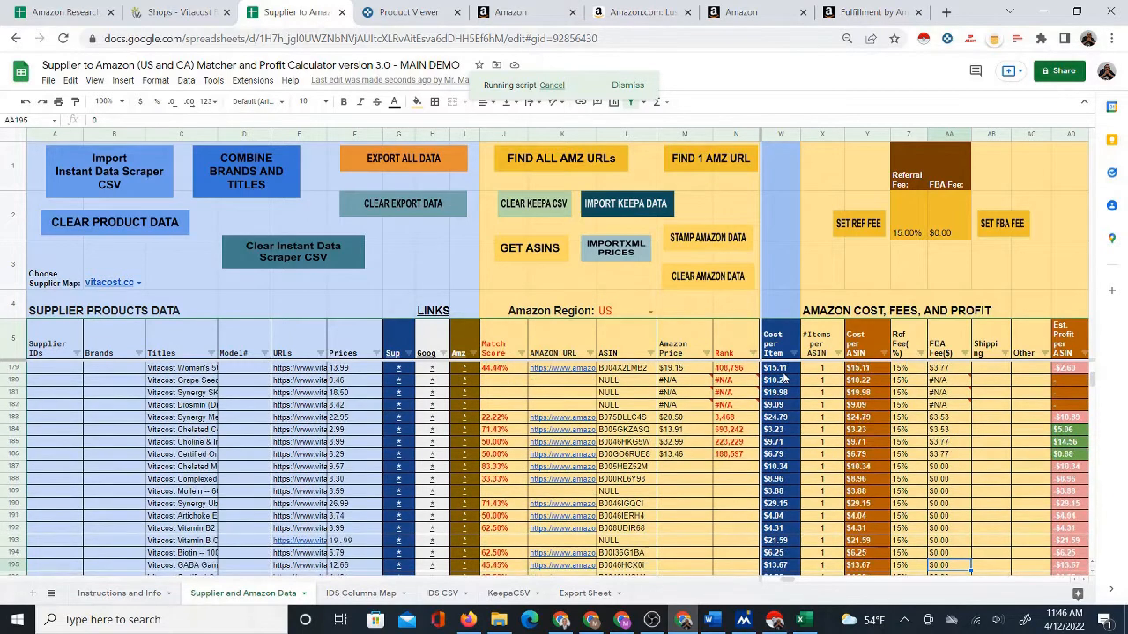
key(Down)
key(Down)
key(Down)
key(Down)
key(Down)
key(Down)
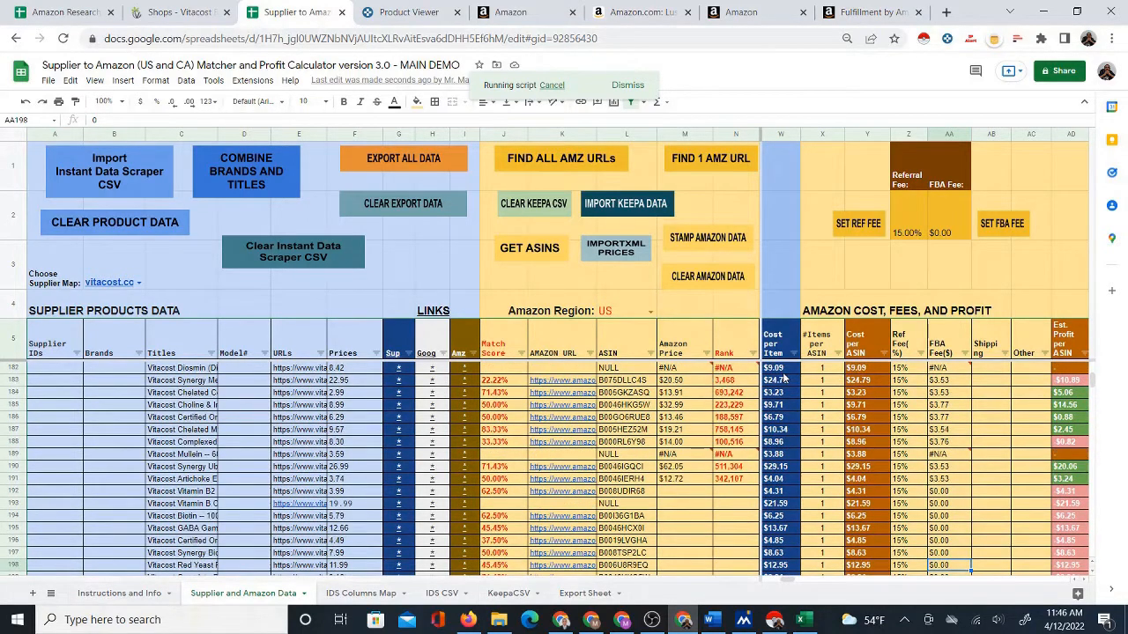
key(Down)
key(Down)
key(Down)
key(Down)
key(Down)
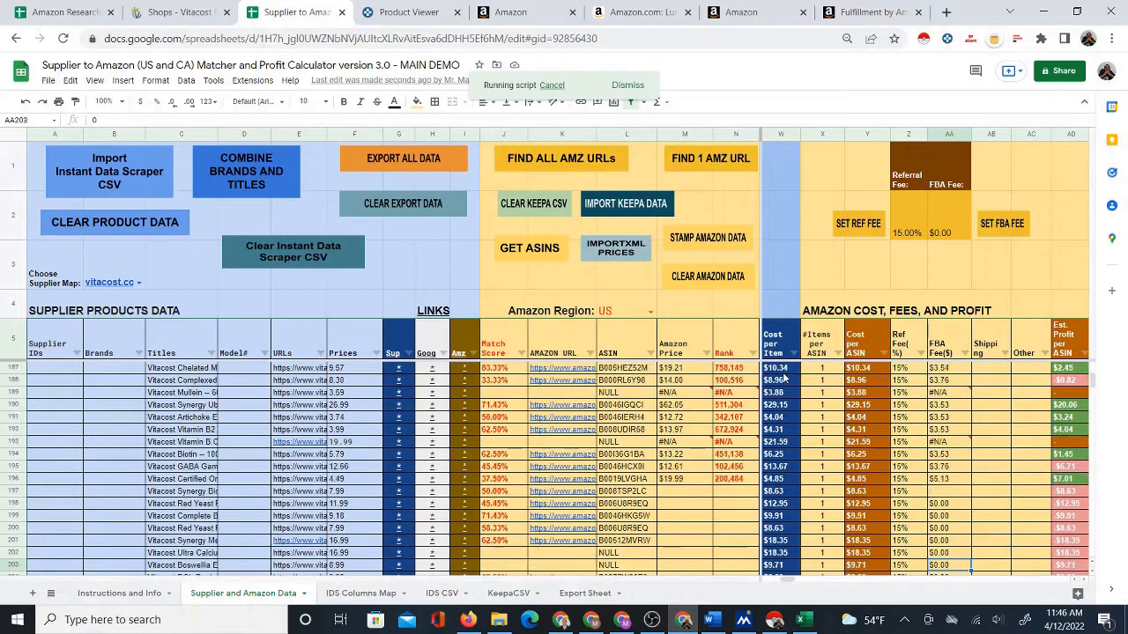
key(Down)
key(Down)
key(Down)
key(Down)
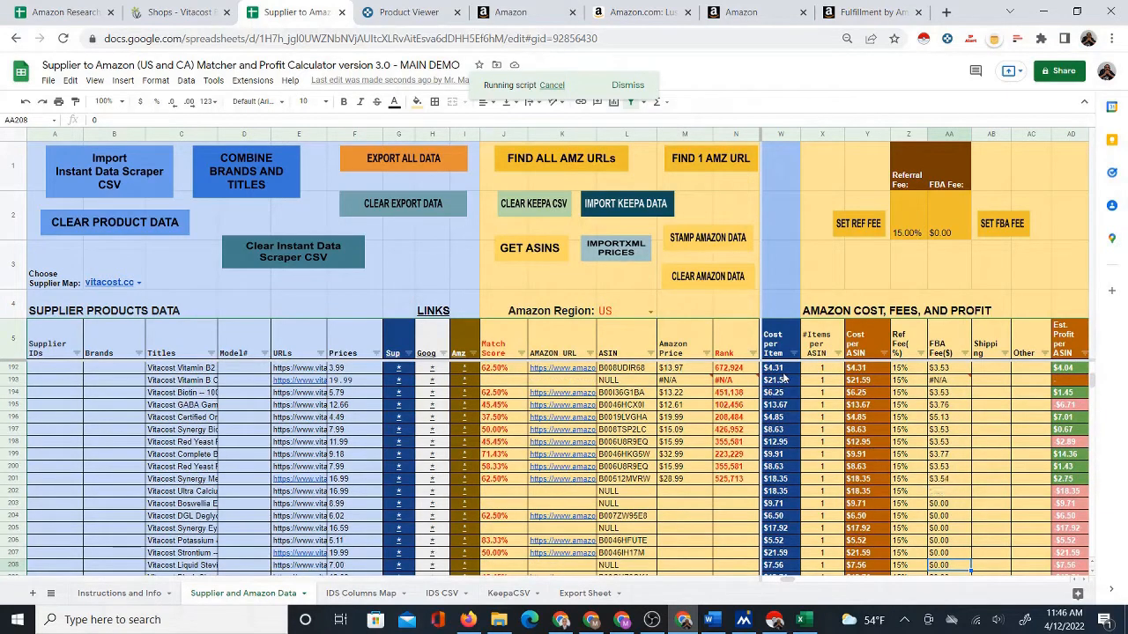
key(Down)
key(Down)
key(Down)
key(Down)
key(Down)
key(Down)
key(Down)
key(Down)
key(Down)
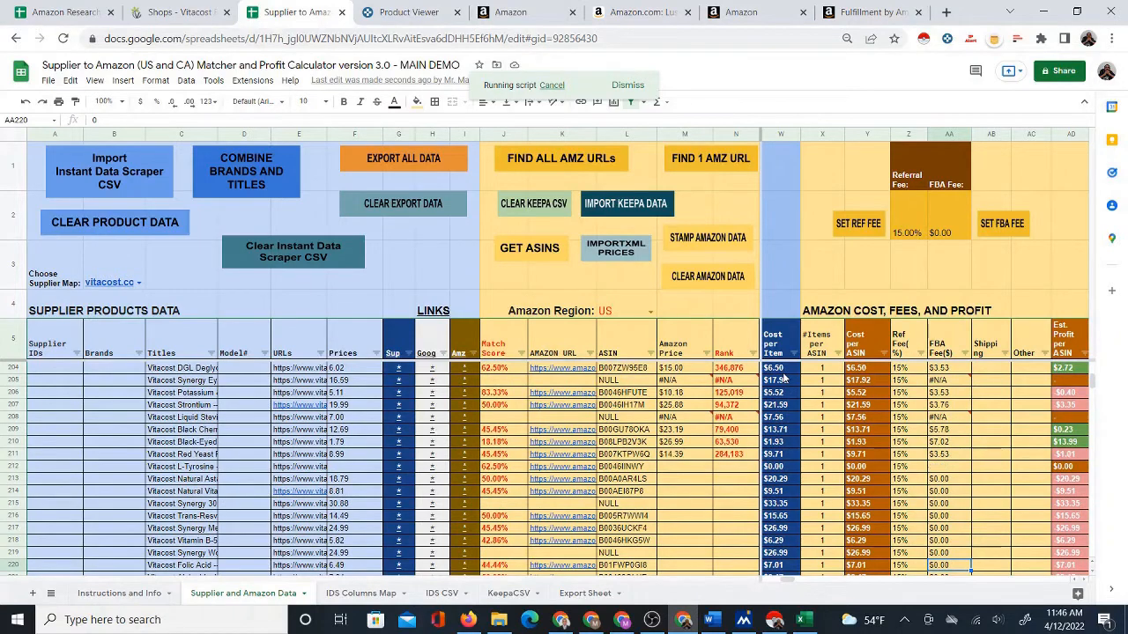
key(Down)
key(Down)
key(Down)
key(Down)
key(Down)
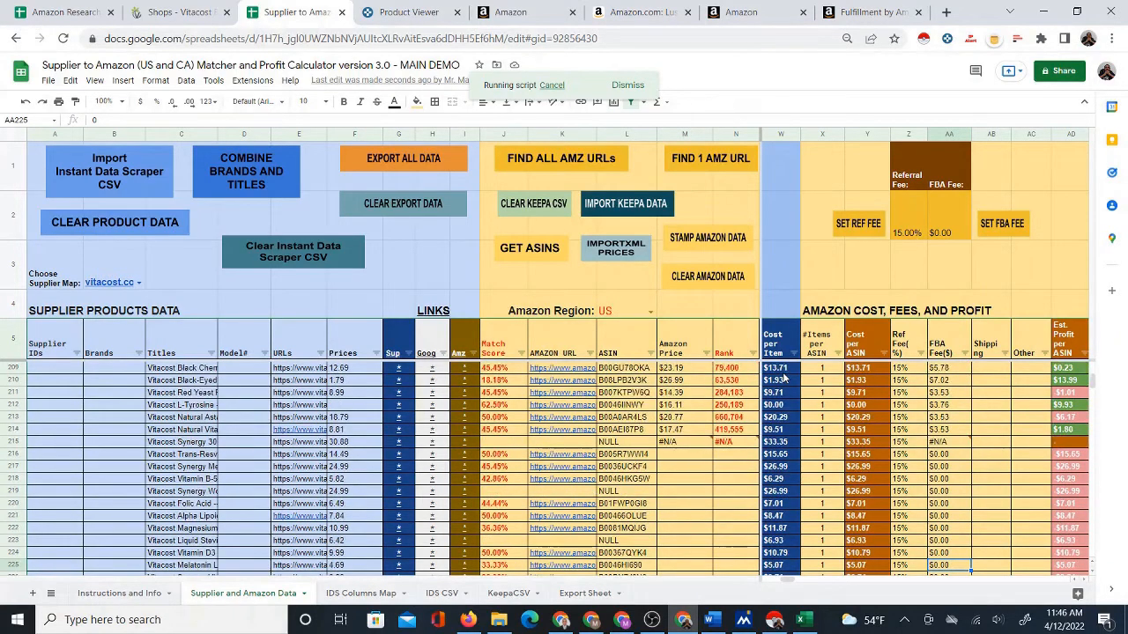
key(Down)
key(Down)
key(Down)
key(Down)
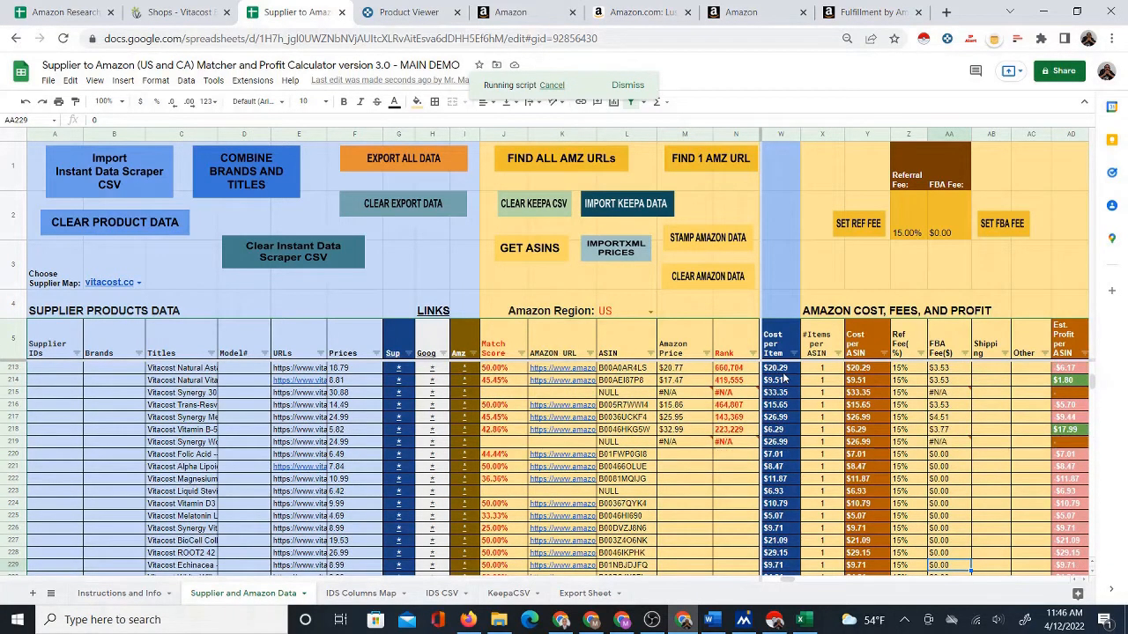
key(Down)
key(Down)
key(Down)
key(Down)
key(Down)
key(Down)
key(Down)
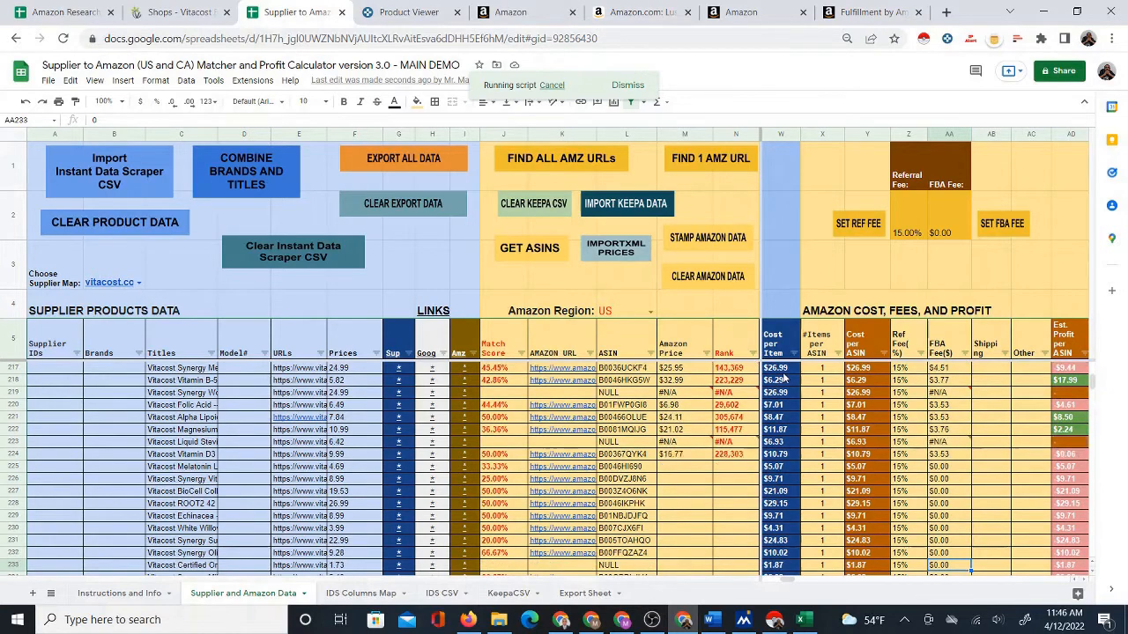
key(Down)
key(Down)
key(Down)
key(Down)
key(Down)
key(Down)
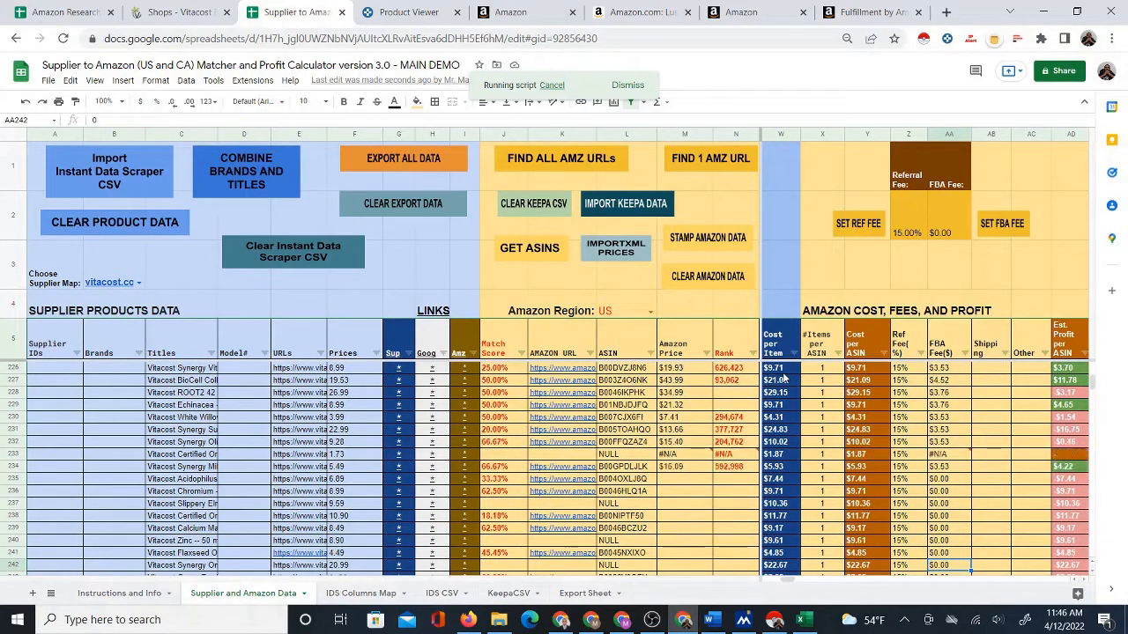
key(Down)
key(Down)
key(Down)
key(Down)
key(Down)
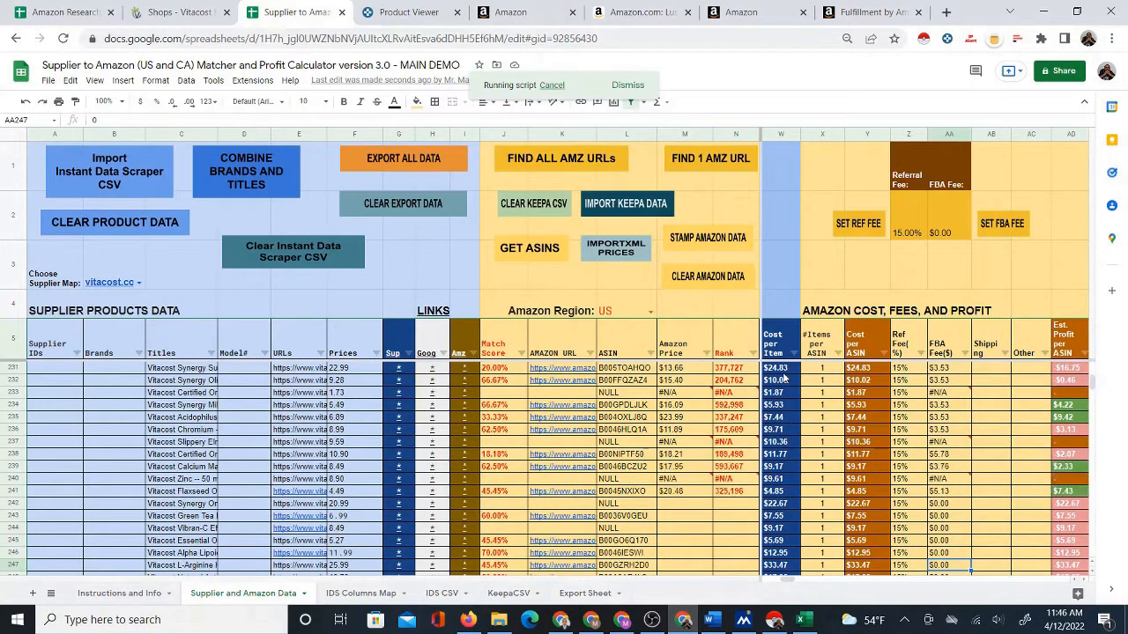
Follow the running Keepa import down the FBA fee column from row 247 to row 271, past the last product
key(Down)
key(Down)
key(Down)
key(Down)
key(Down)
key(Down)
key(Down)
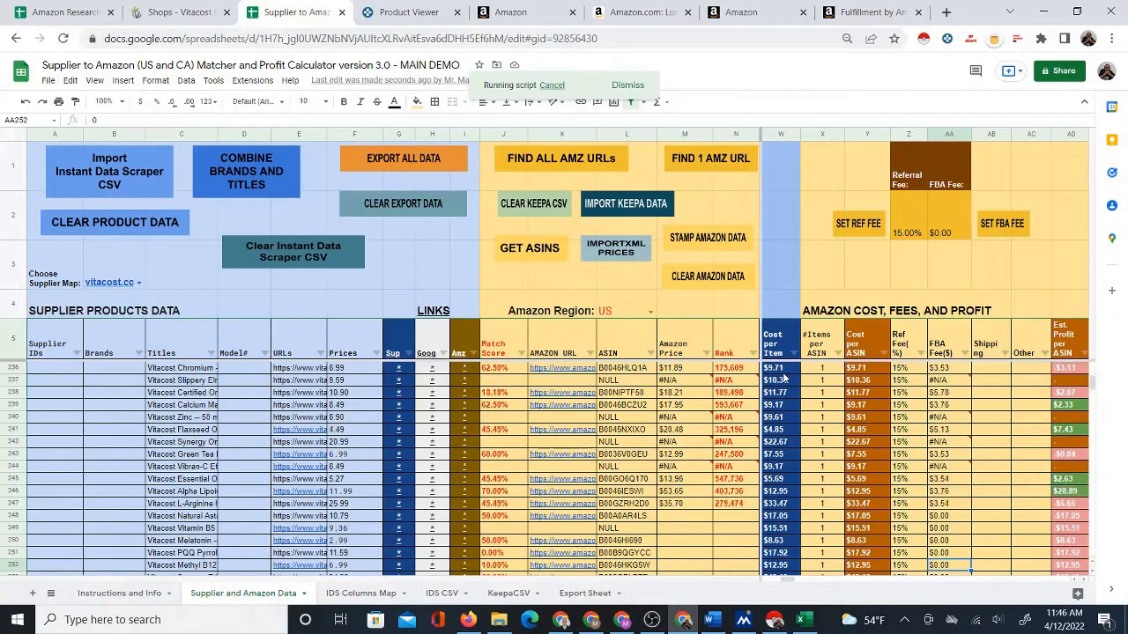
key(Down)
key(Down)
key(Down)
key(Down)
key(Down)
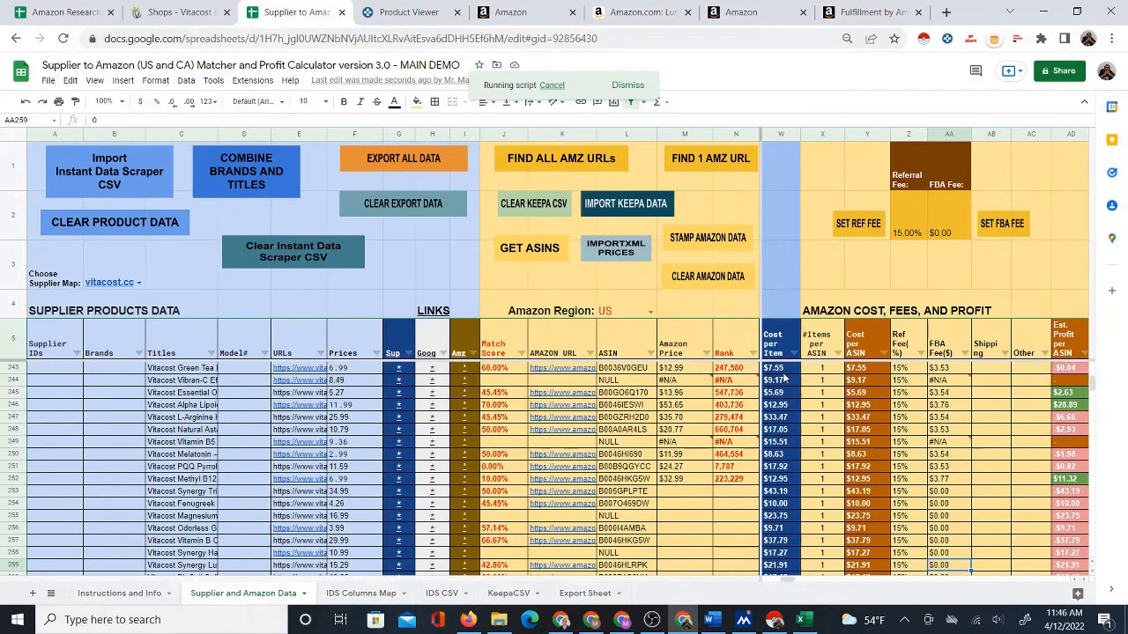
key(Down)
key(Down)
key(Down)
key(Down)
key(Down)
key(Down)
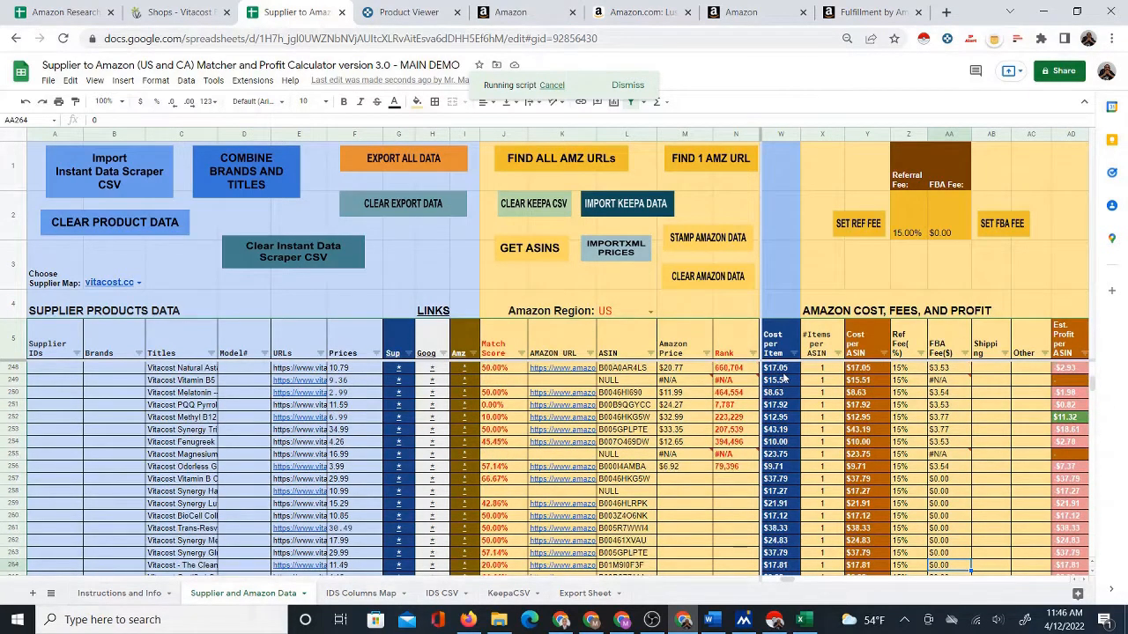
key(Down)
key(Down)
key(Down)
key(Down)
key(Down)
key(Down)
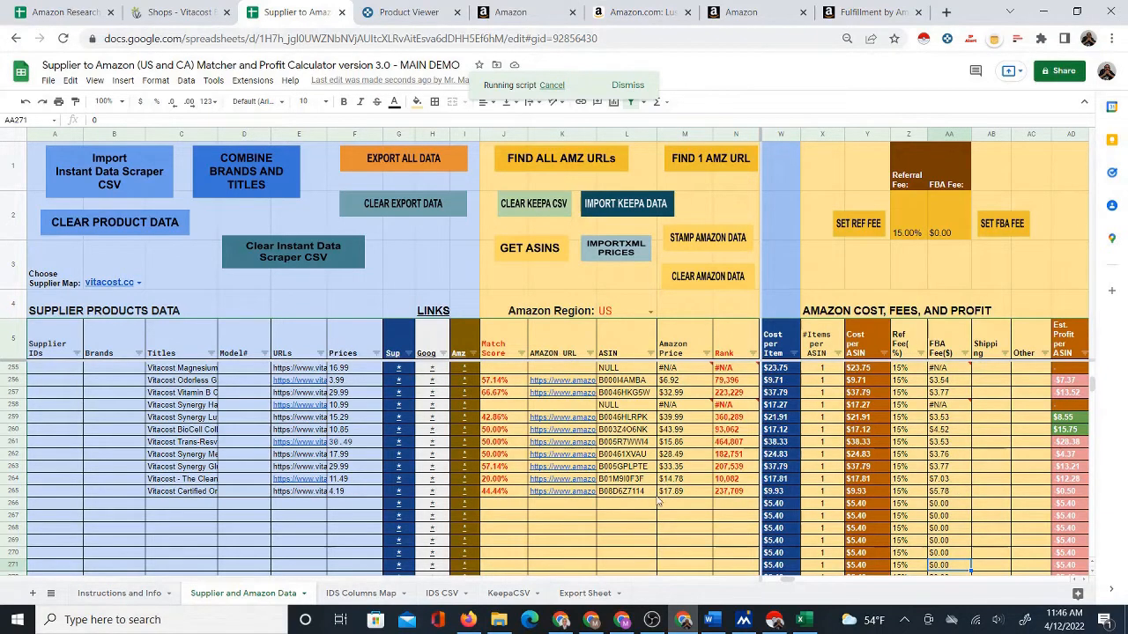
Review the last filled rows, inspecting the #N/A Amazon prices in rows 255 and 258 and the NULL ASIN in row 233
scroll(1004, 480, up, 10)
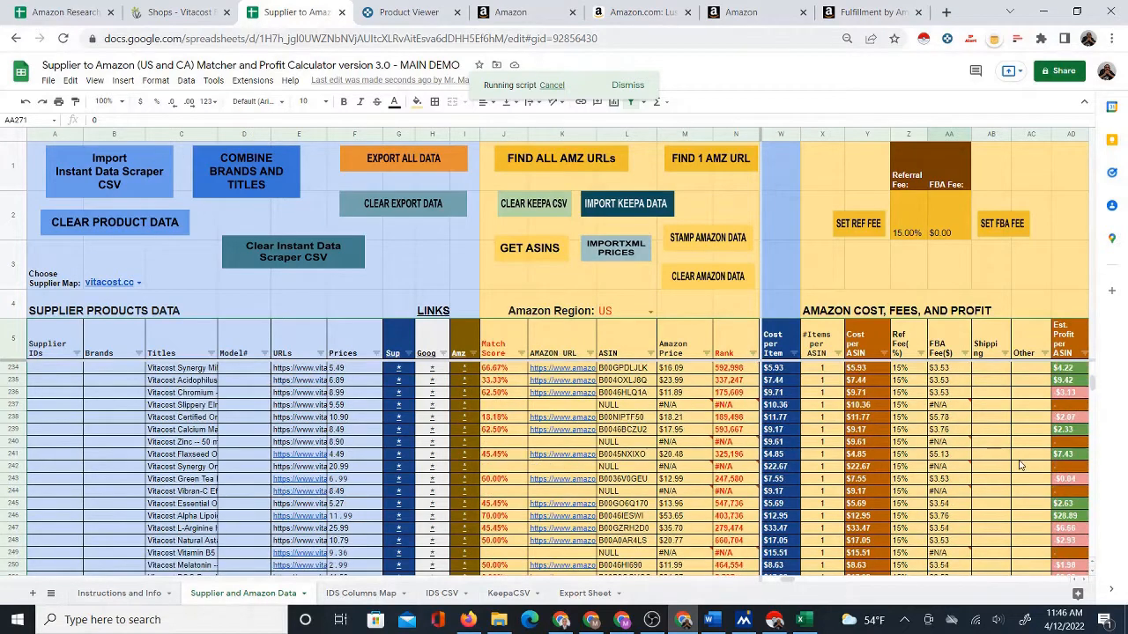
scroll(940, 457, down, 8)
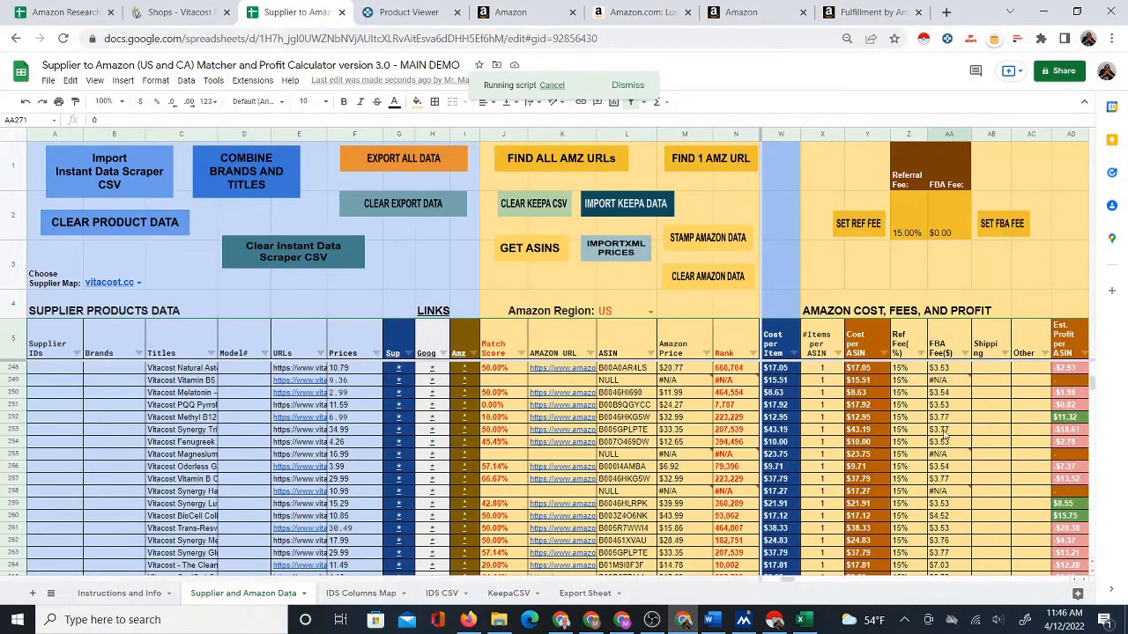
scroll(729, 465, down, 2)
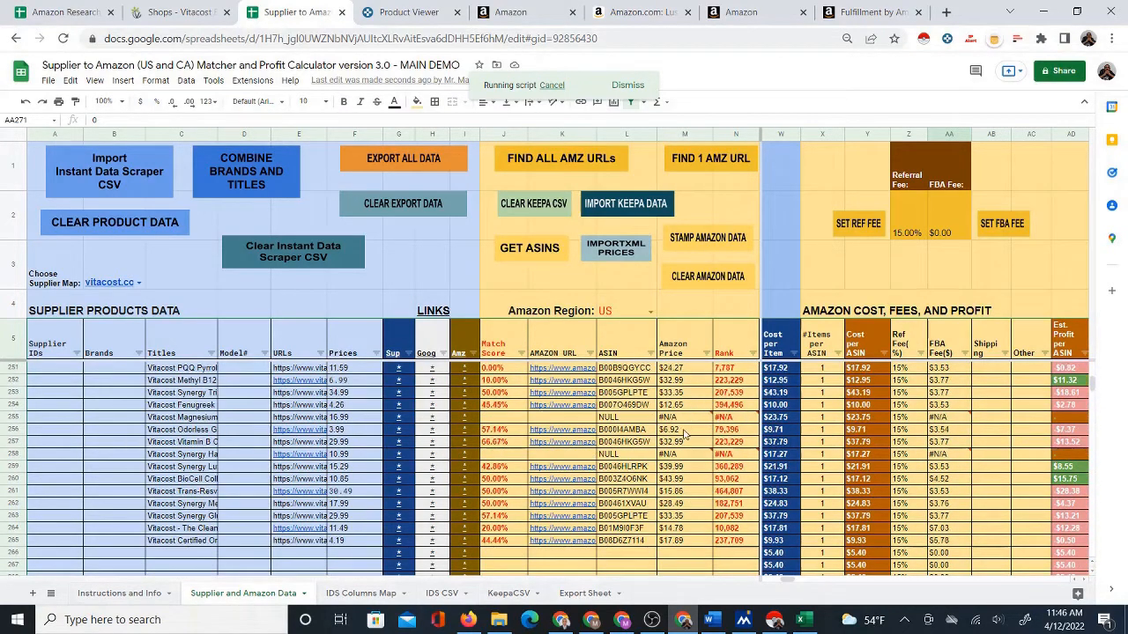
click(659, 418)
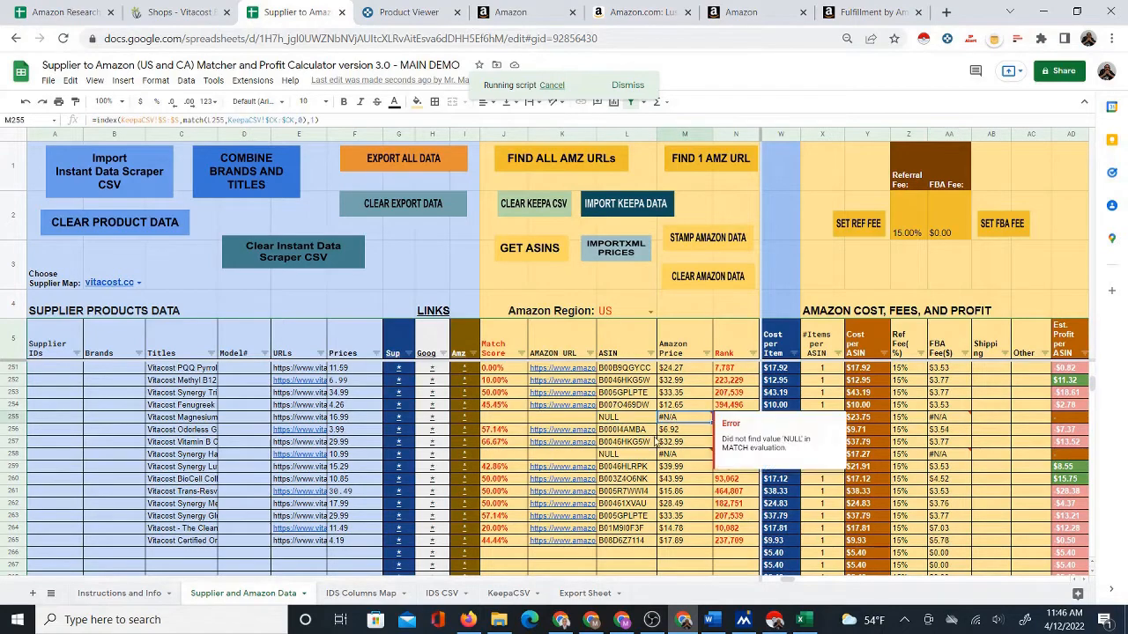
click(674, 454)
scroll(685, 451, up, 6)
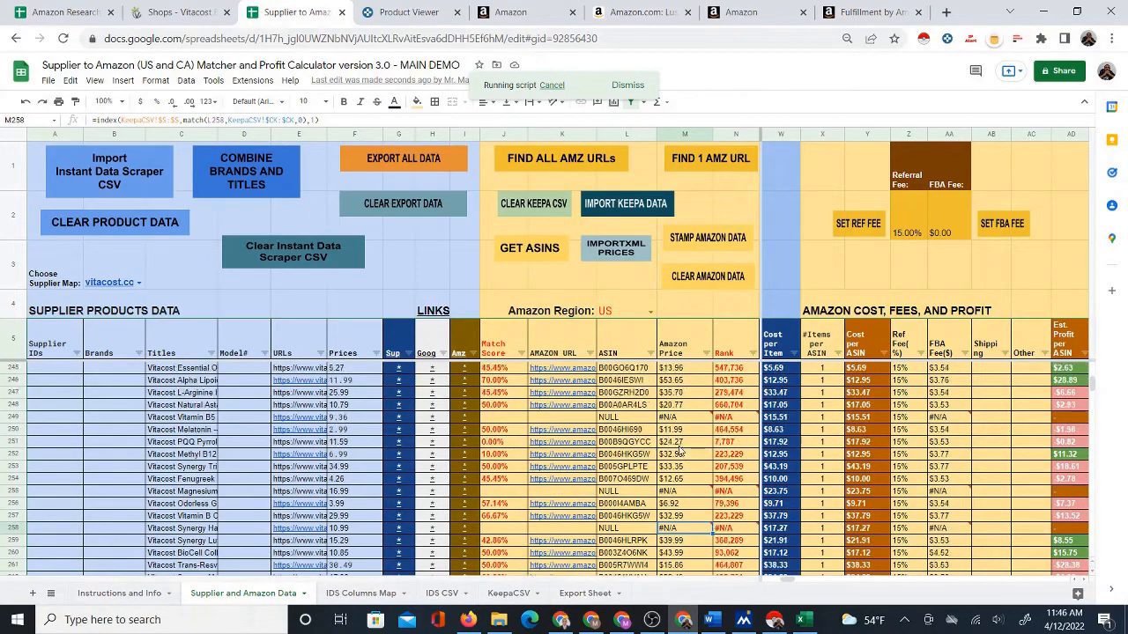
scroll(685, 451, up, 2)
click(627, 405)
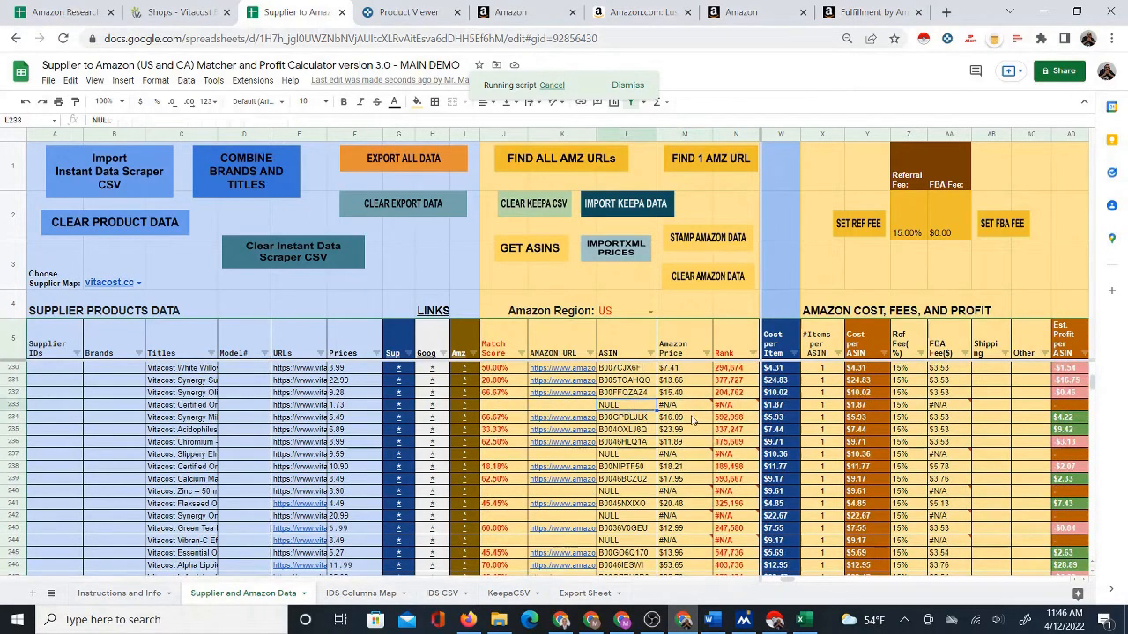
scroll(714, 441, up, 13)
scroll(718, 464, up, 15)
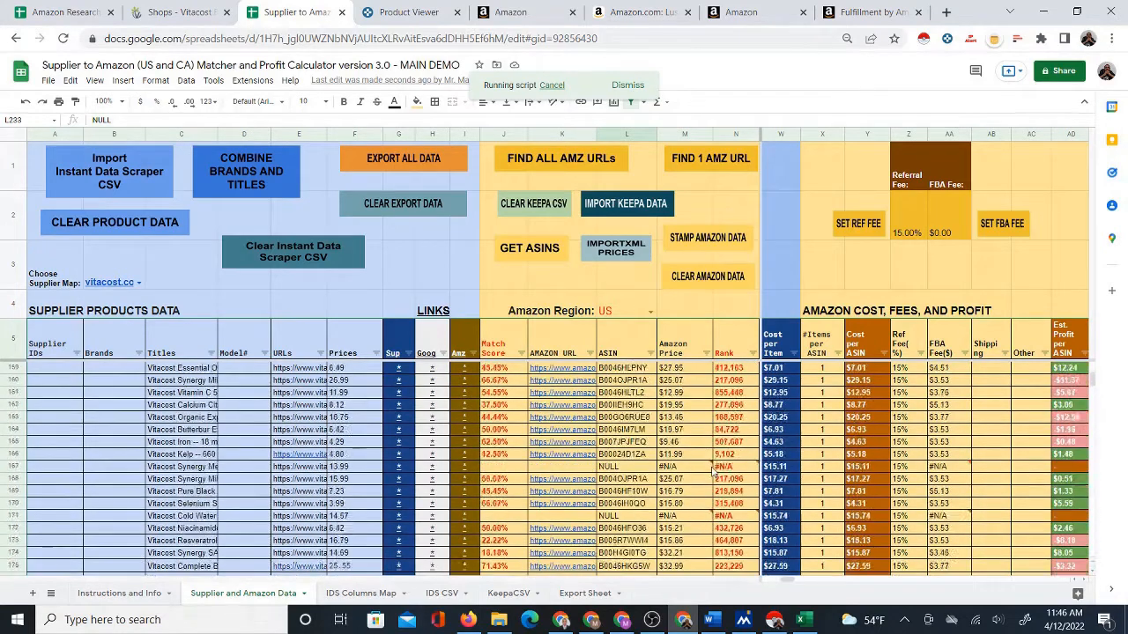
Bring the ROI column into view beside the estimated profit in the Amazon cost, fees and profit section
click(819, 286)
key(Right)
key(Right)
key(Right)
key(Right)
key(Right)
key(Right)
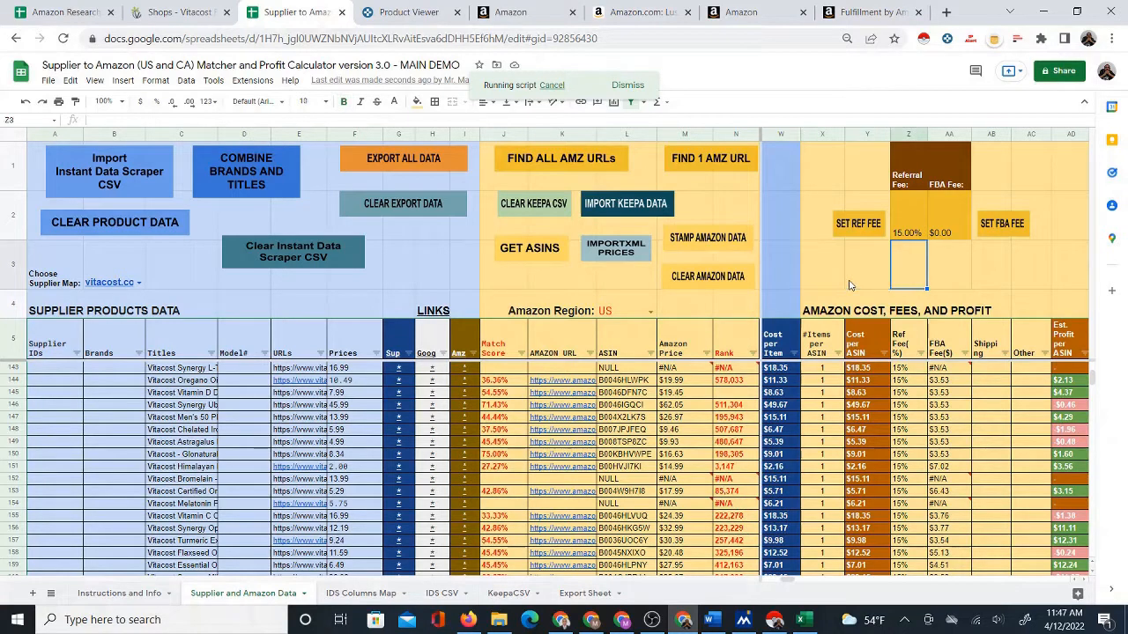
key(Left)
key(Left)
key(Left)
key(Left)
key(Left)
key(Left)
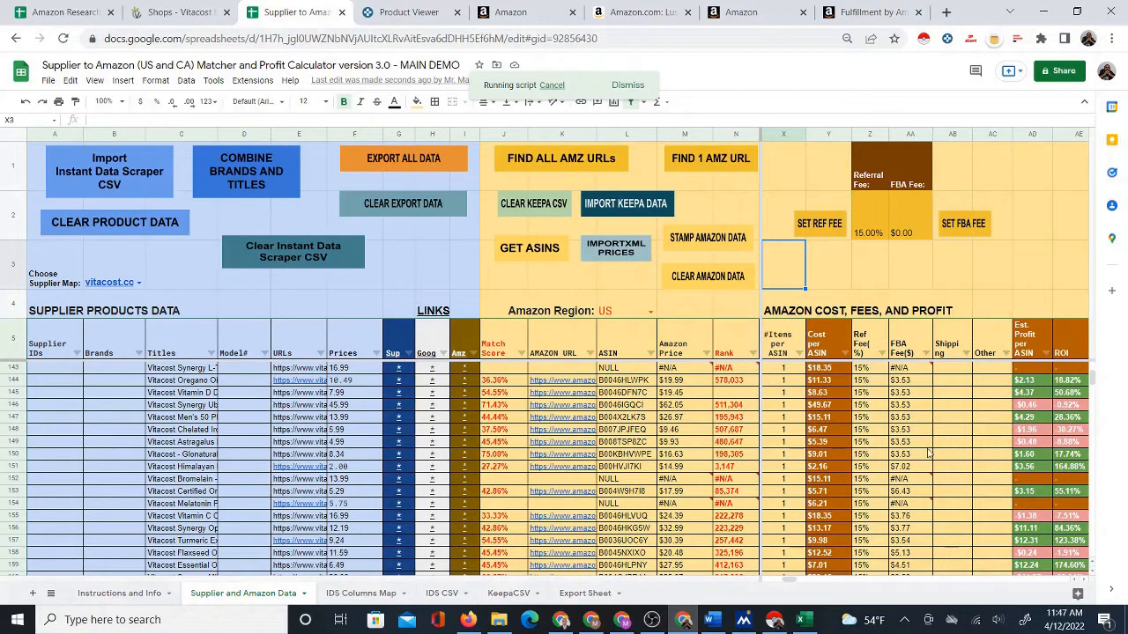
Check the NULL ASINs in rows 152 and 154, and examine the FBA fees, estimated profits and ROI down to row 270
click(620, 480)
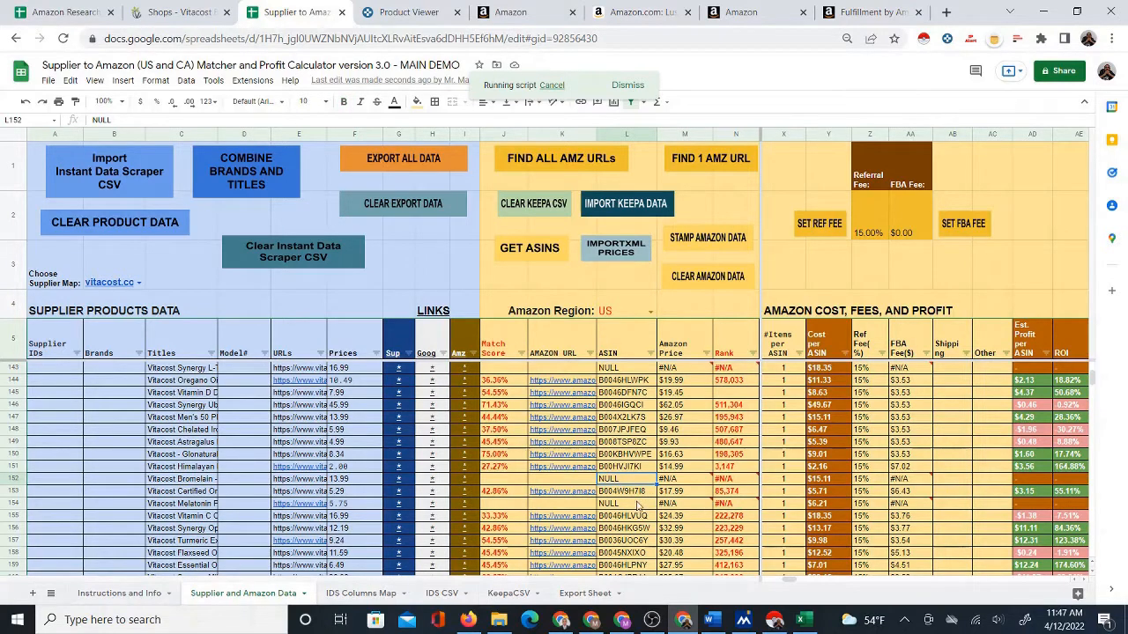
click(638, 504)
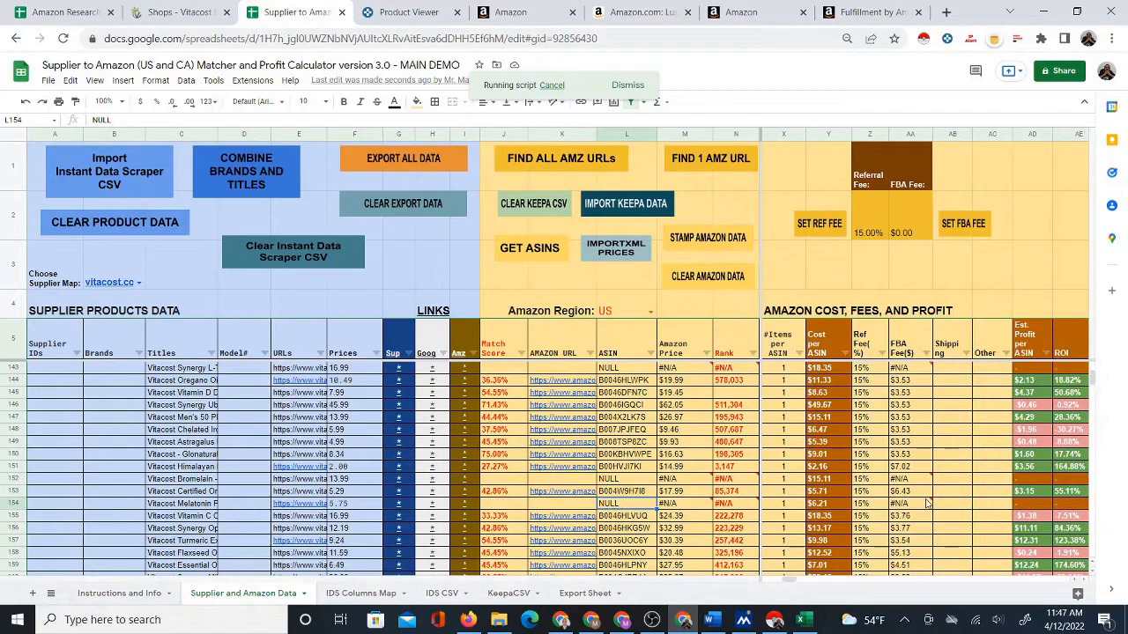
scroll(916, 506, down, 3)
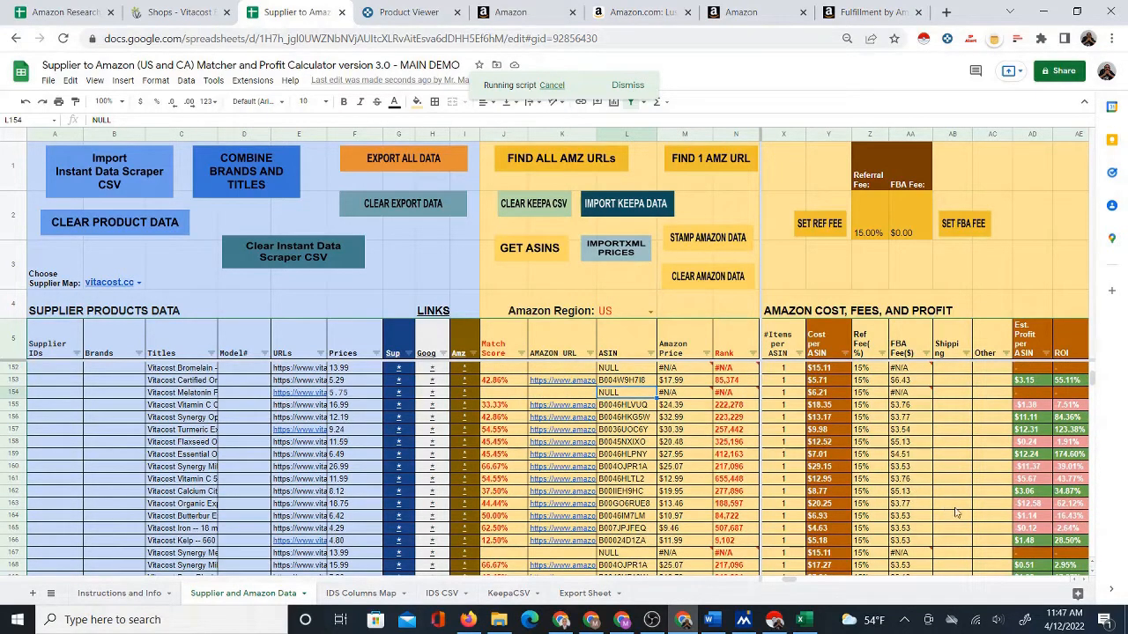
scroll(1020, 529, down, 2)
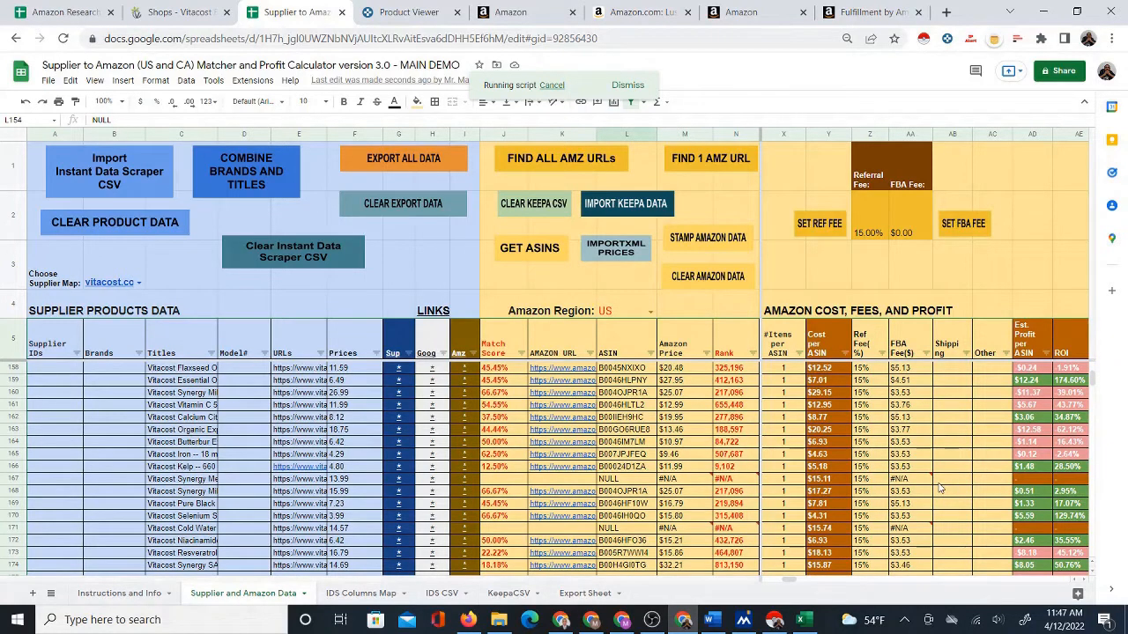
scroll(939, 487, down, 3)
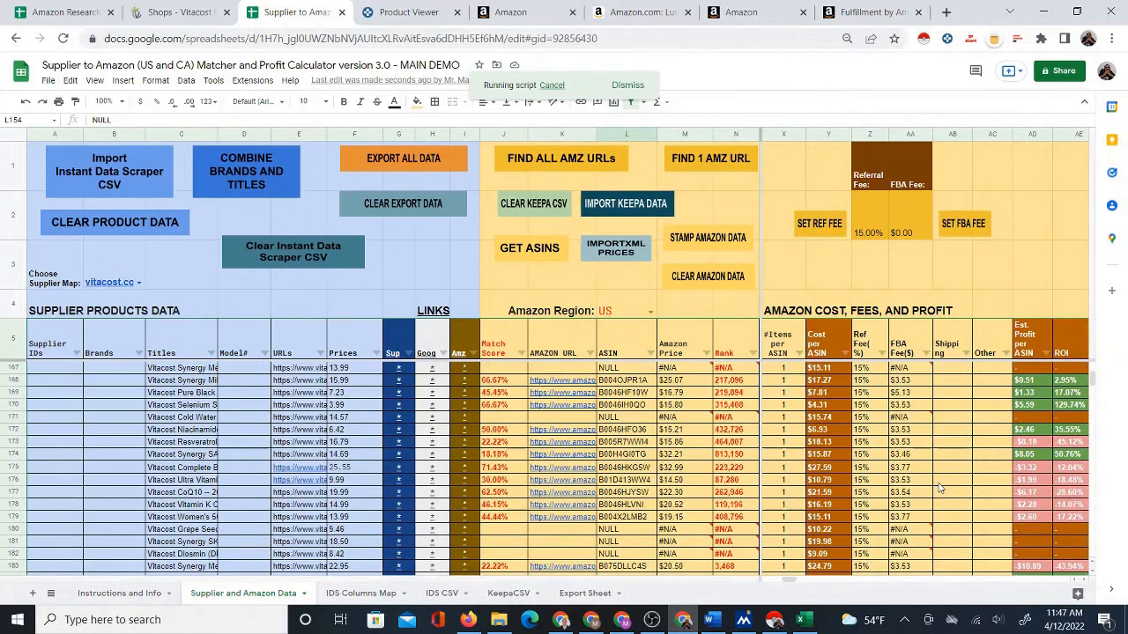
scroll(939, 487, down, 2)
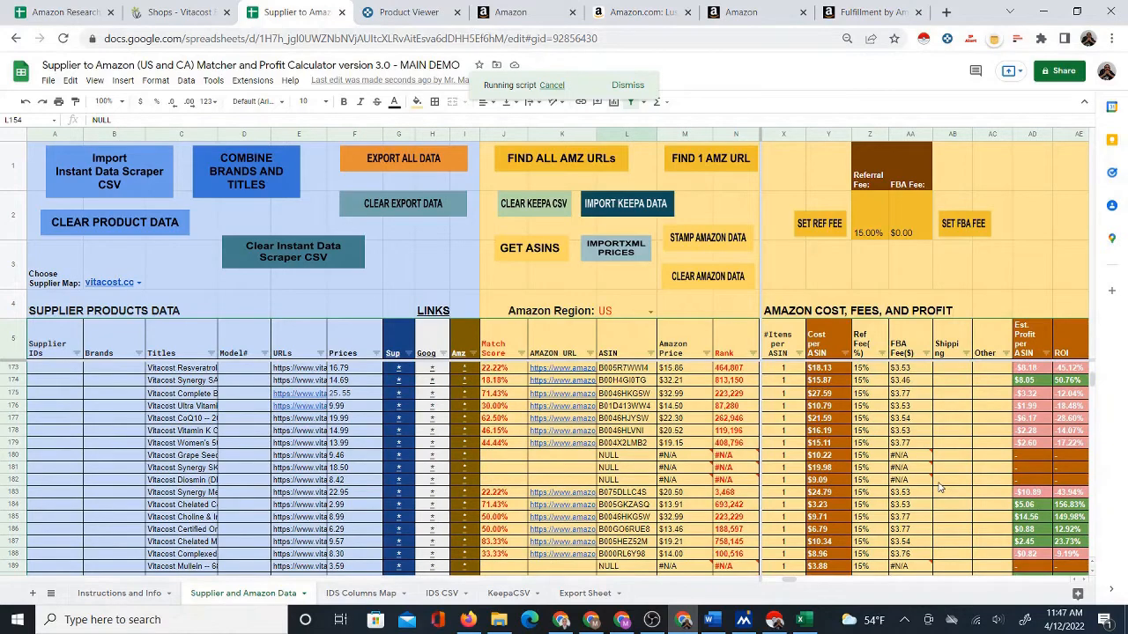
scroll(939, 487, down, 6)
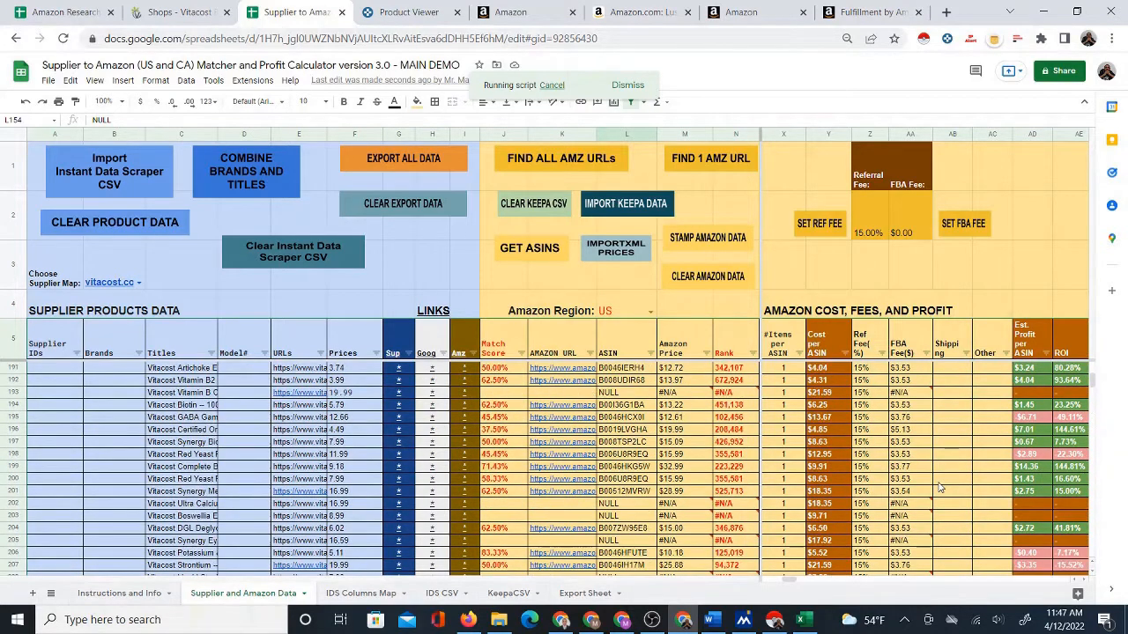
scroll(939, 487, down, 2)
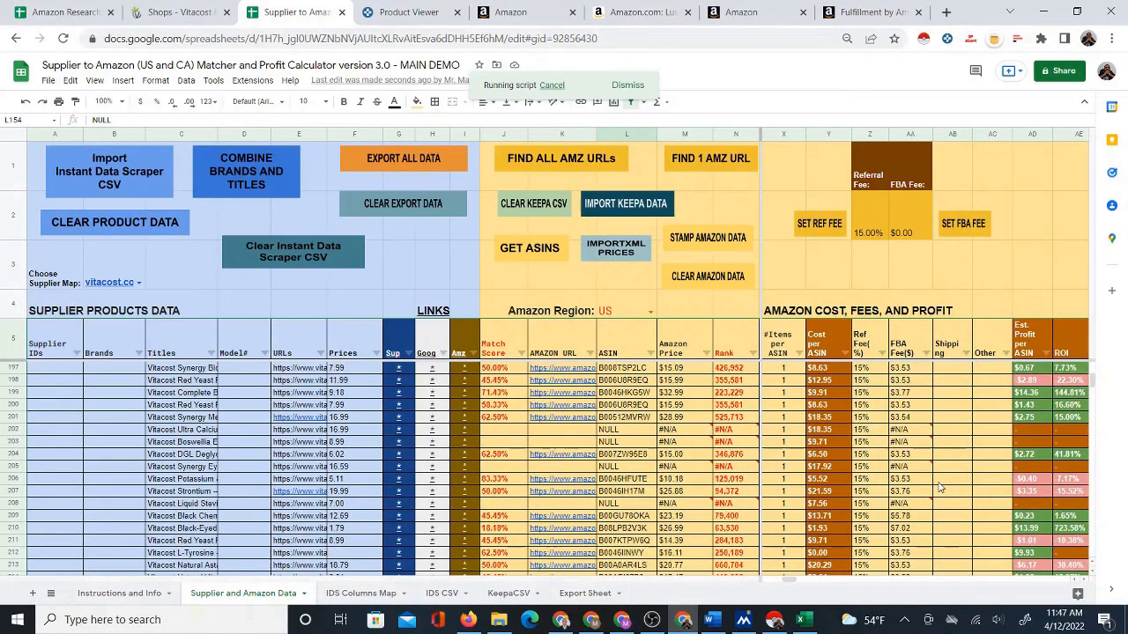
scroll(948, 474, down, 2)
scroll(948, 473, down, 2)
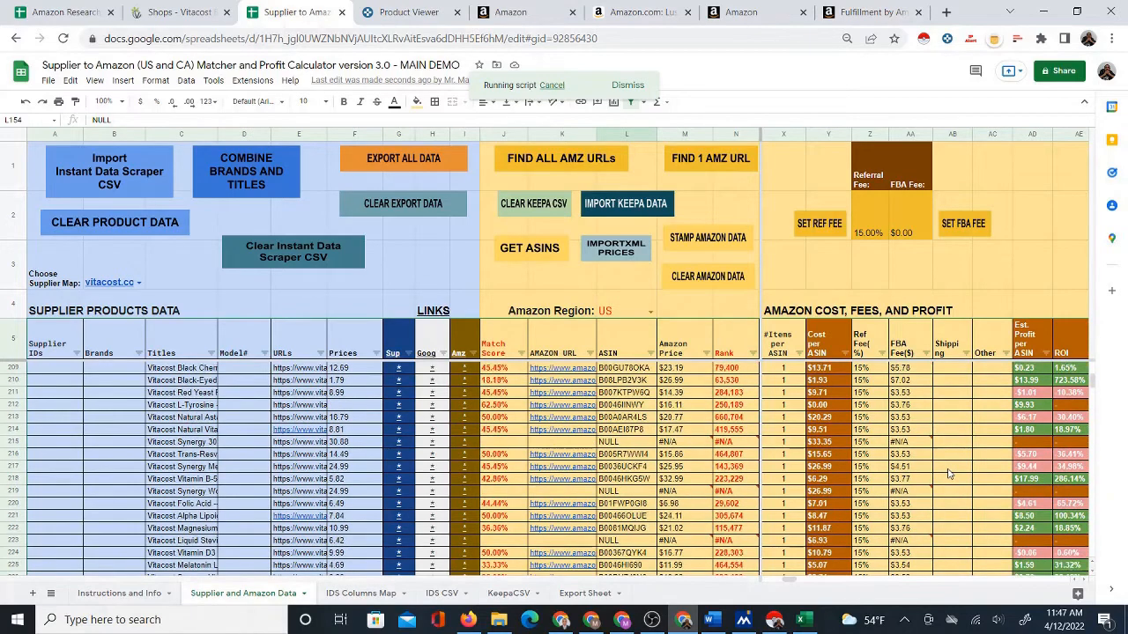
scroll(948, 474, down, 3)
scroll(948, 474, down, 2)
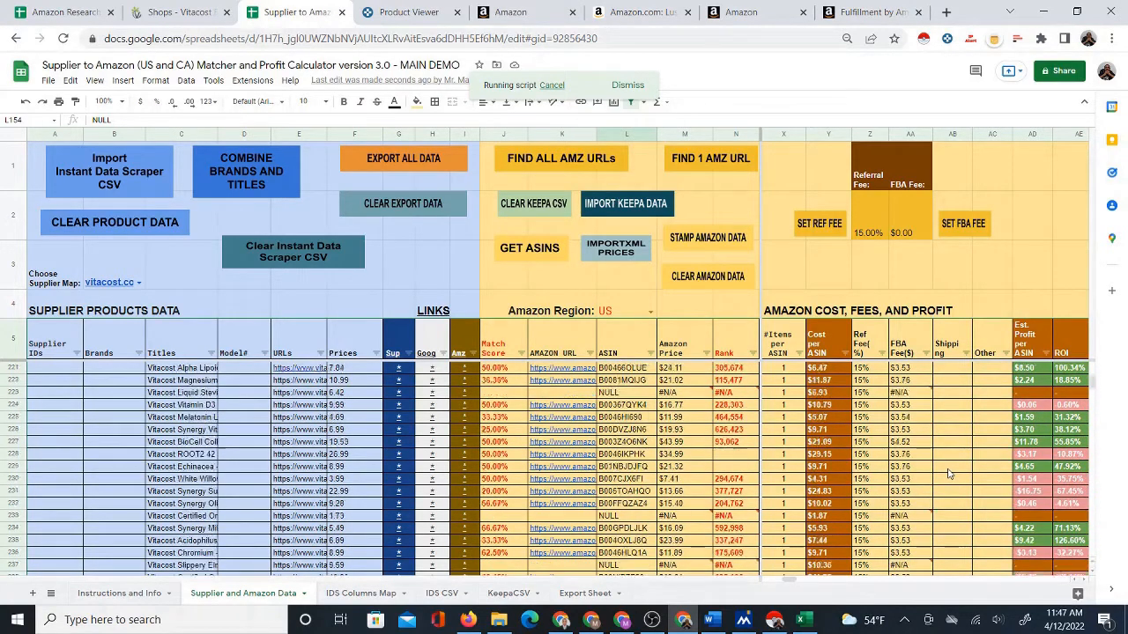
scroll(948, 474, down, 6)
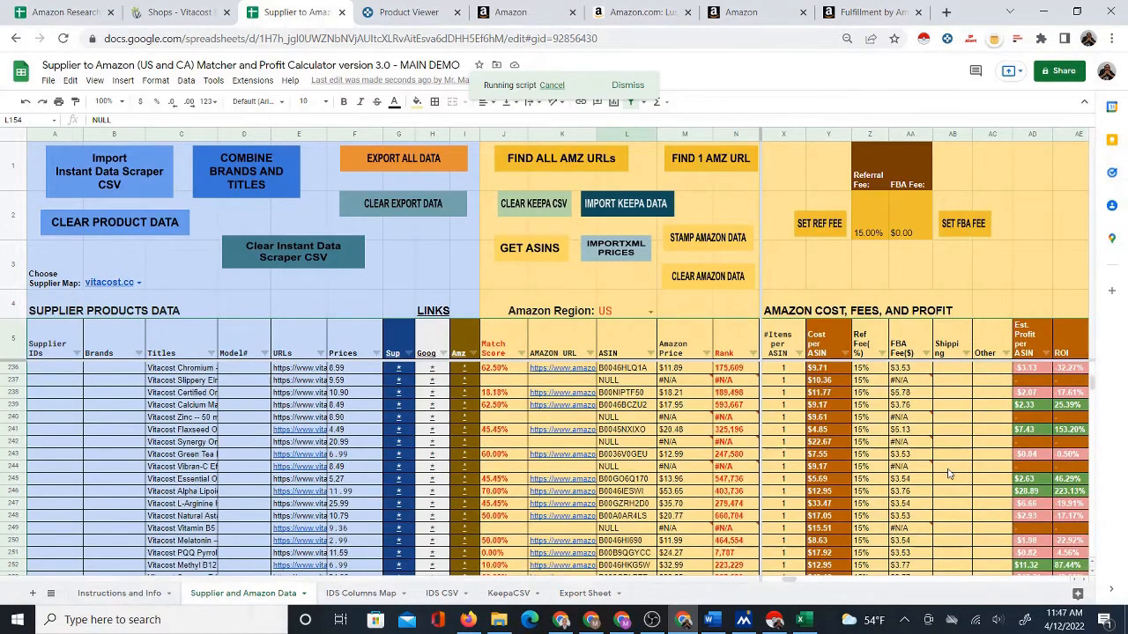
scroll(948, 474, up, 1)
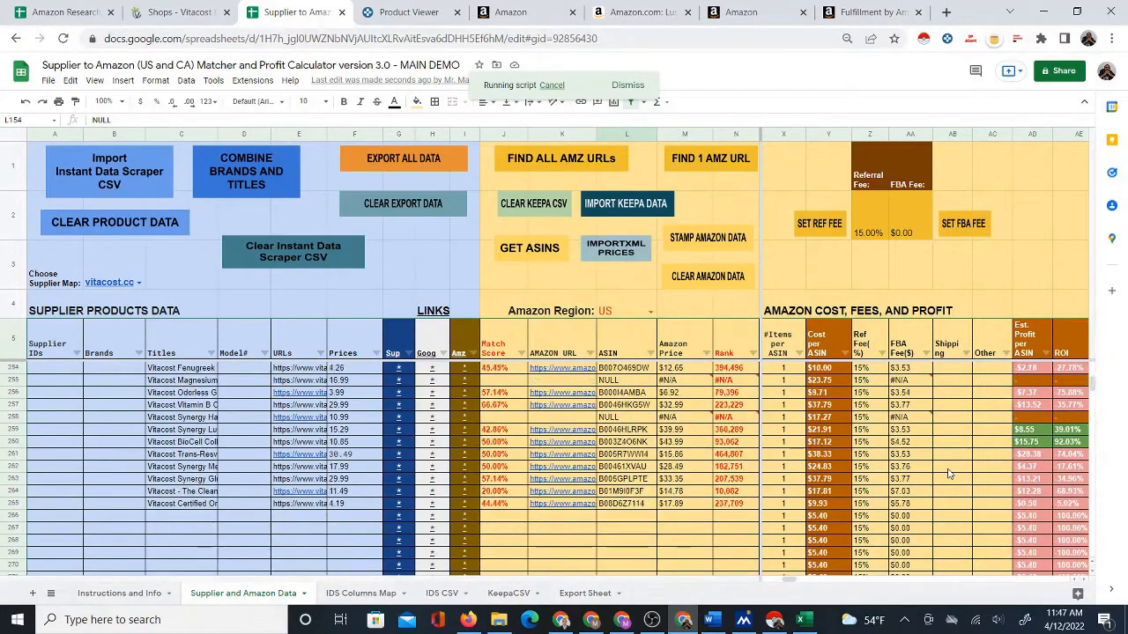
Return to the first product row, reviewing the FBA fees, estimated profits and ROI on the way up
scroll(948, 474, up, 20)
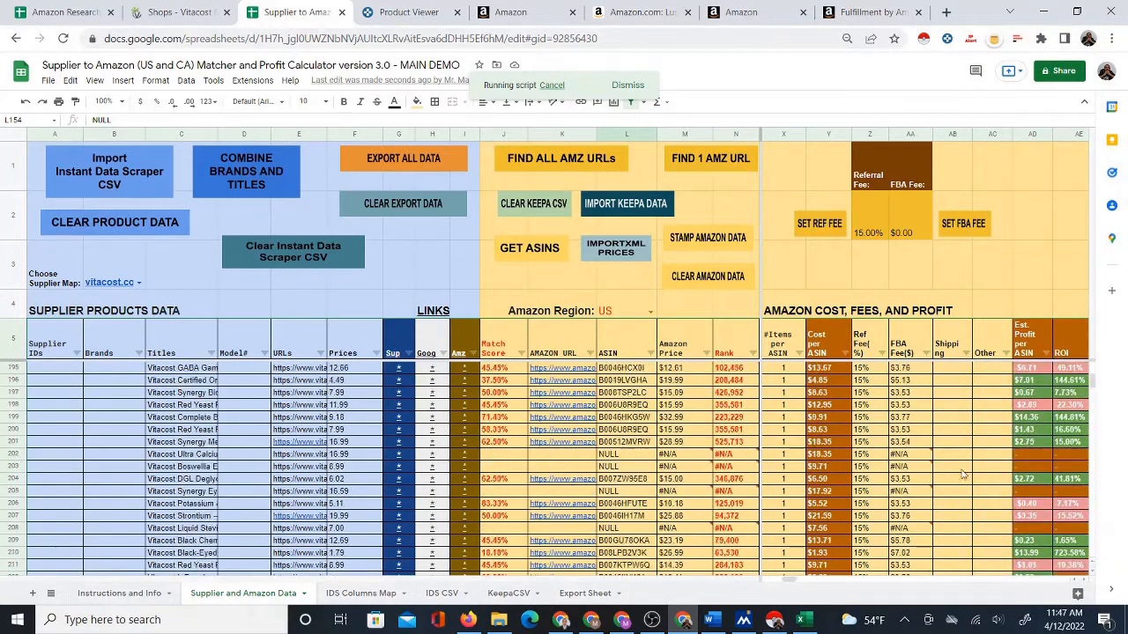
scroll(989, 477, up, 20)
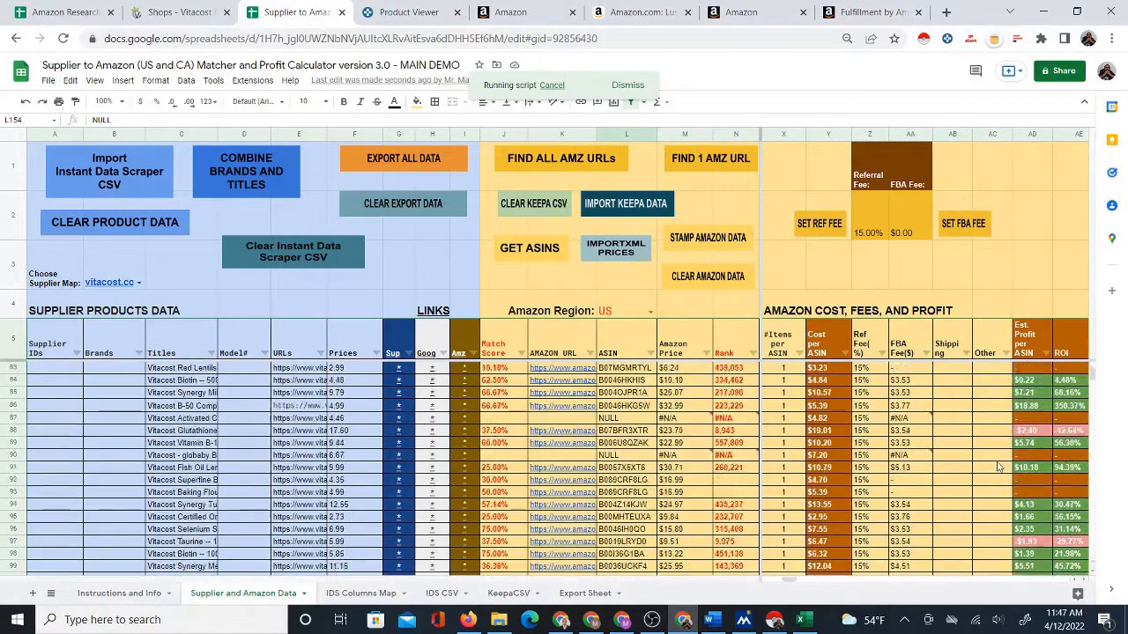
scroll(995, 467, up, 7)
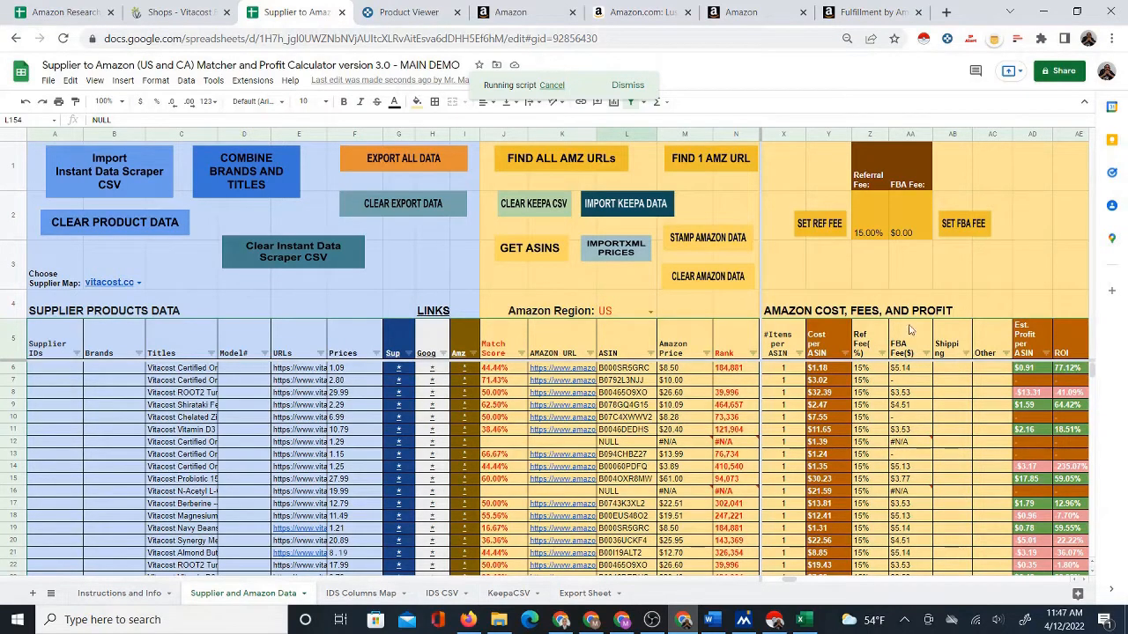
click(826, 274)
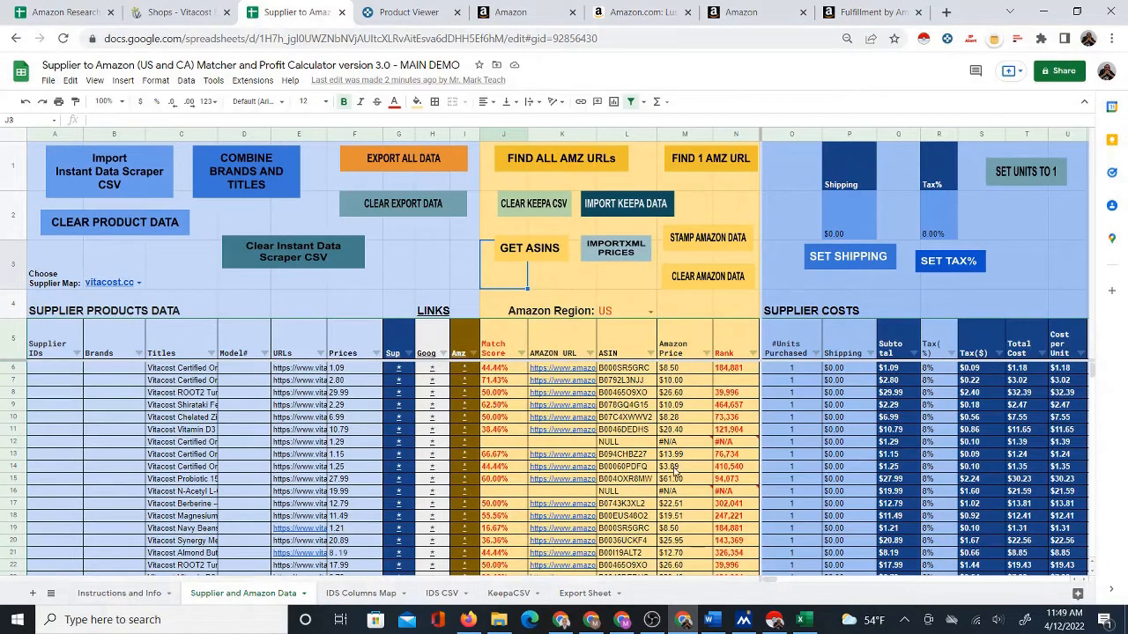
Inspect the KeepaCSV lookup formulas behind the first product's Amazon price and rank in row 6
click(675, 368)
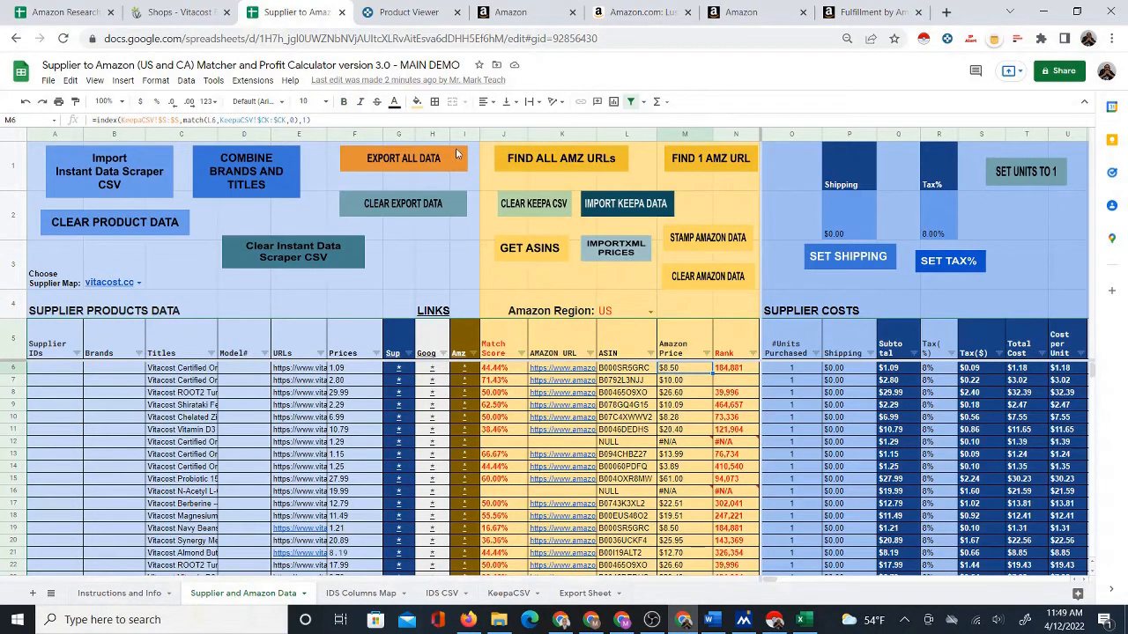
click(730, 370)
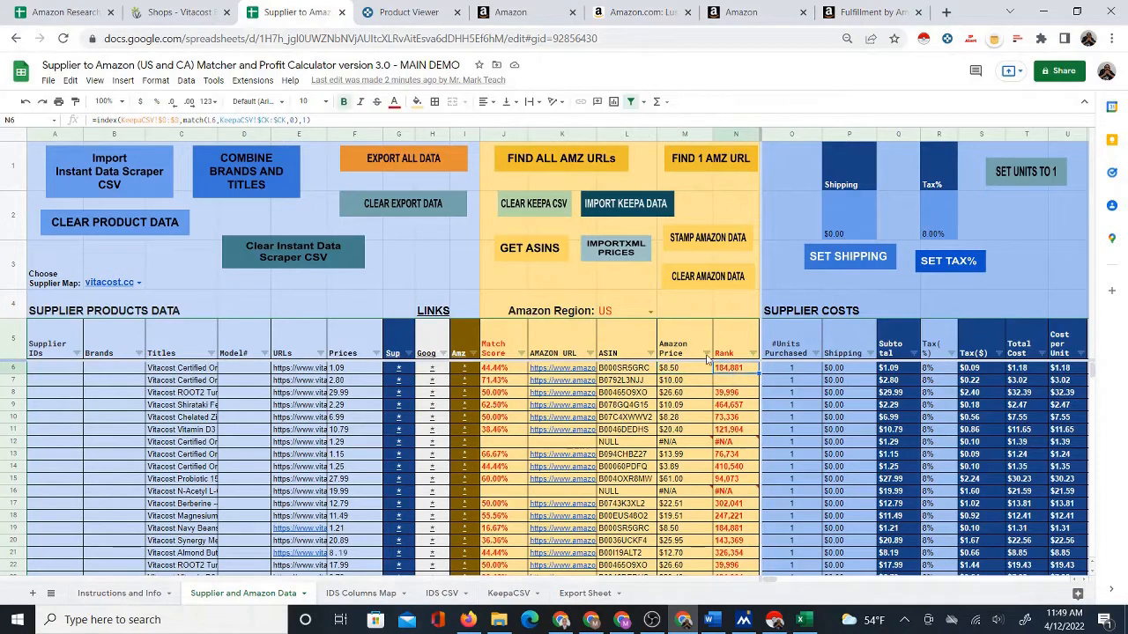
click(684, 315)
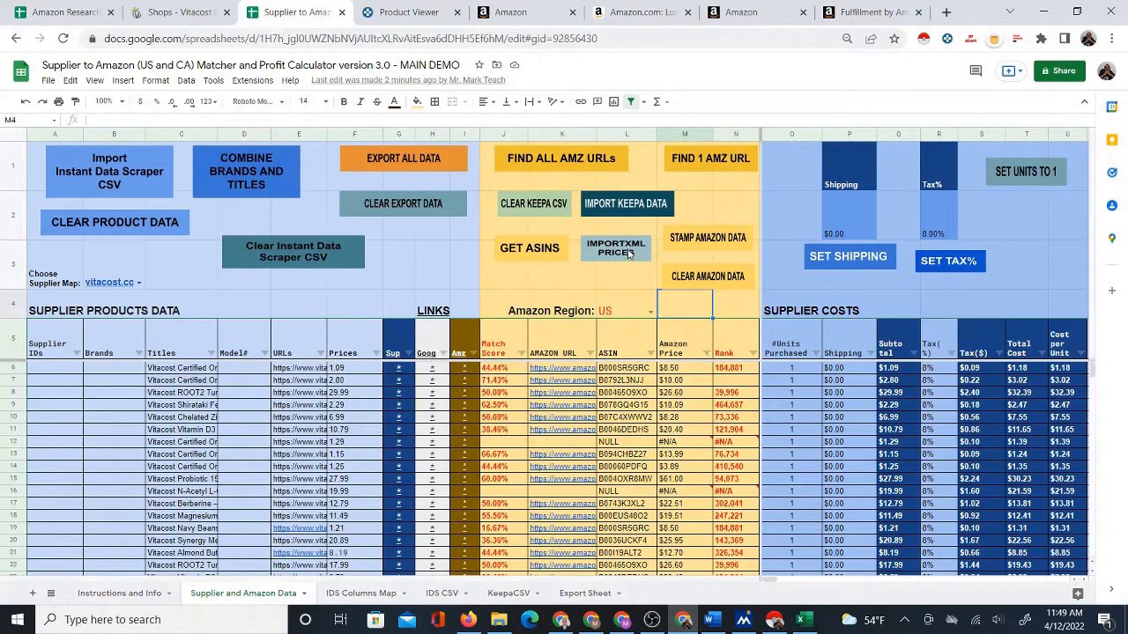
Look over the imported Amazon prices and ranks and run the Stamp Amazon Data script on them
mouse_move(676, 447)
scroll(671, 392, down, 8)
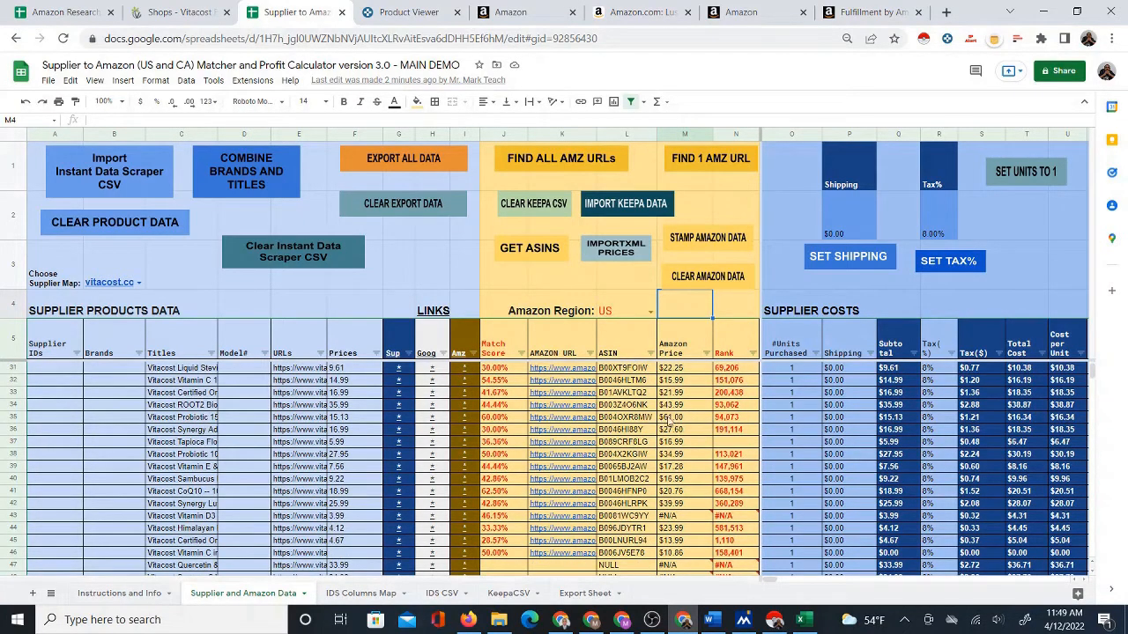
scroll(680, 436, up, 8)
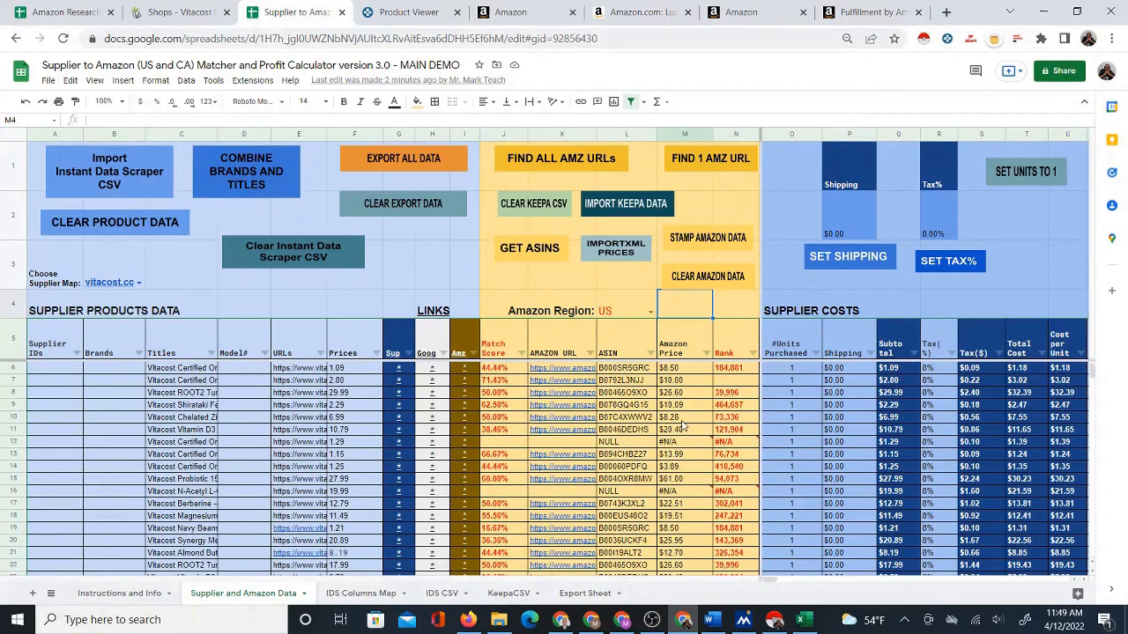
click(701, 244)
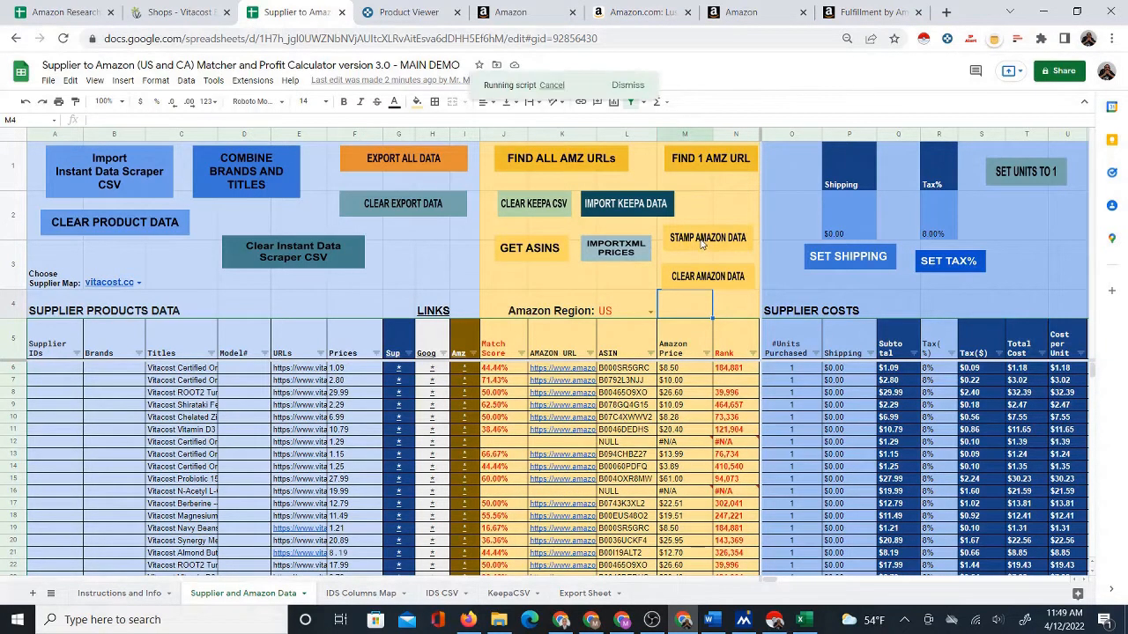
Check the stamped Amazon prices in rows 6, 7, 9, 15 and 55, and look over the remaining rows to the last product
click(679, 370)
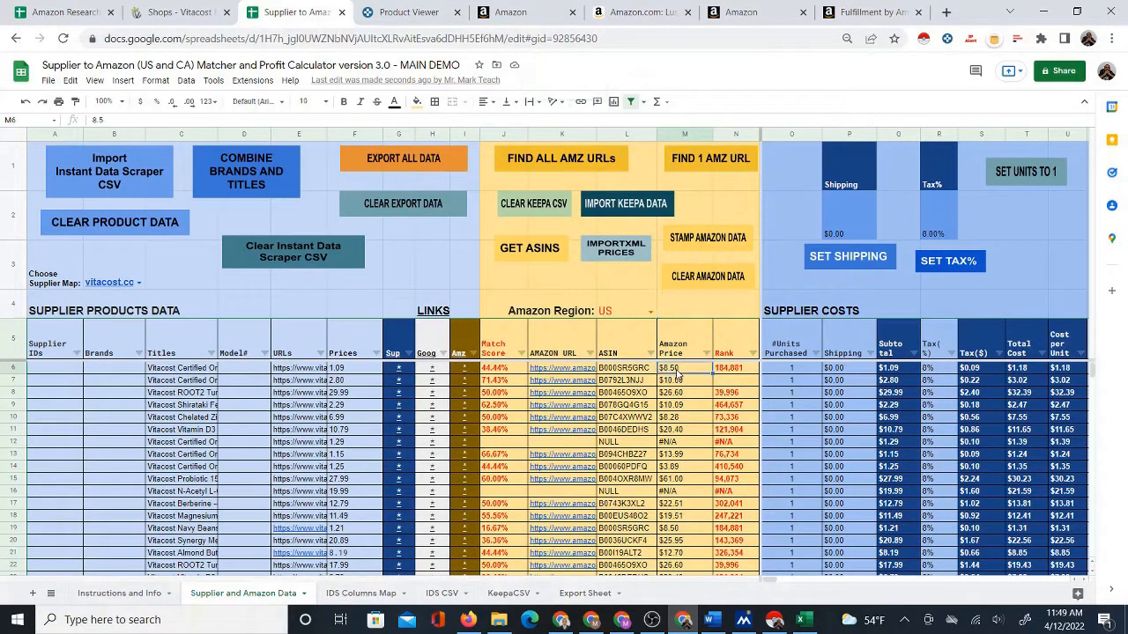
click(680, 380)
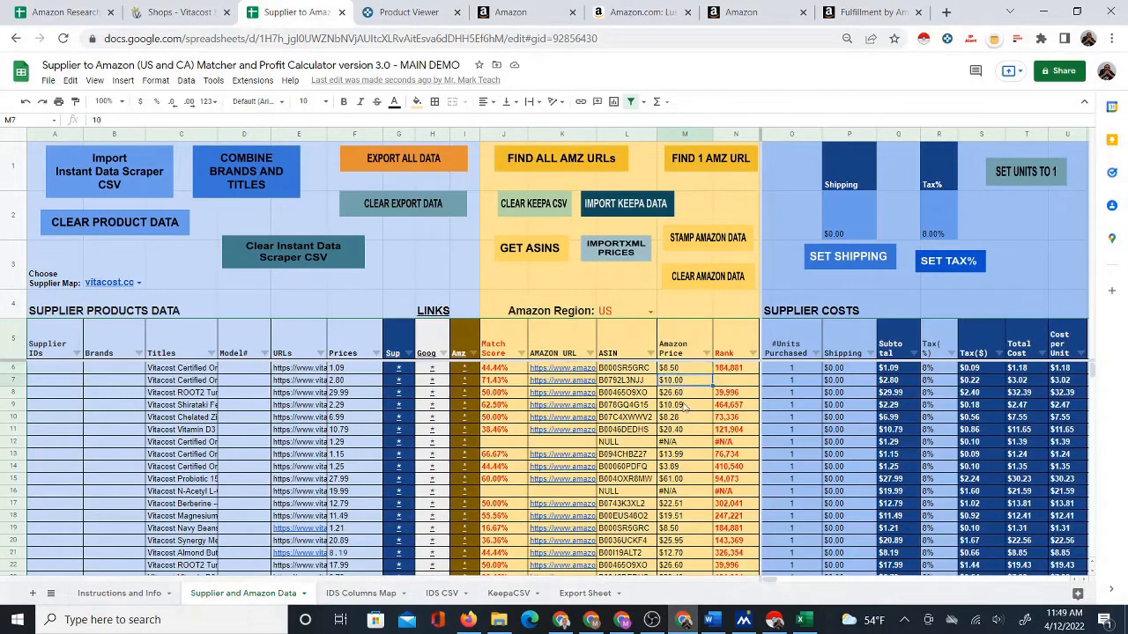
click(684, 405)
click(687, 479)
scroll(737, 470, down, 12)
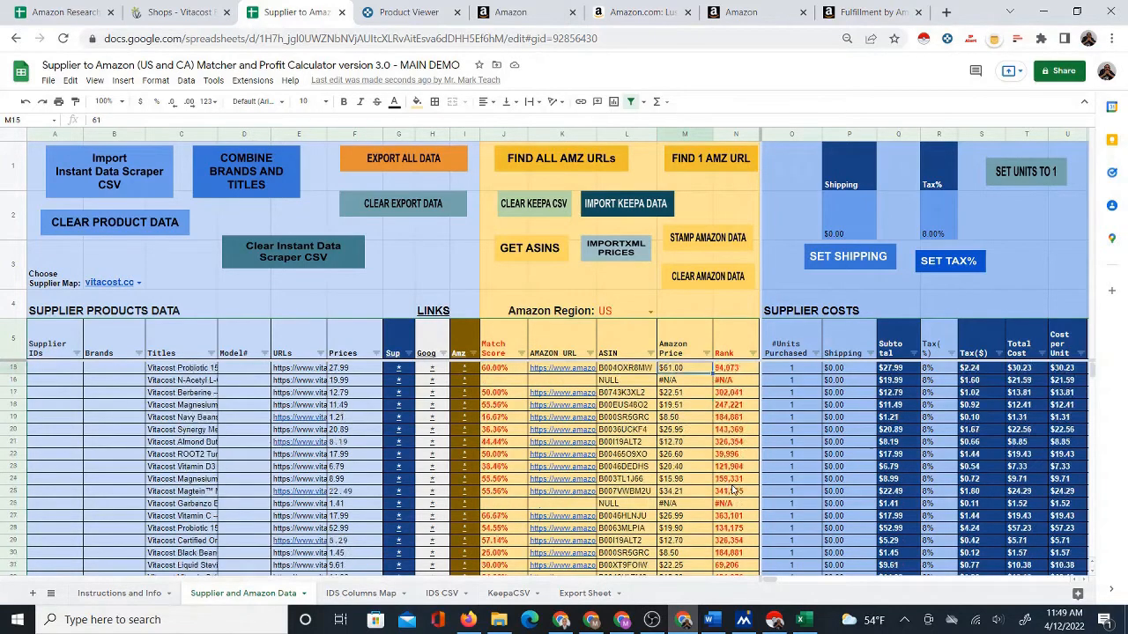
click(696, 448)
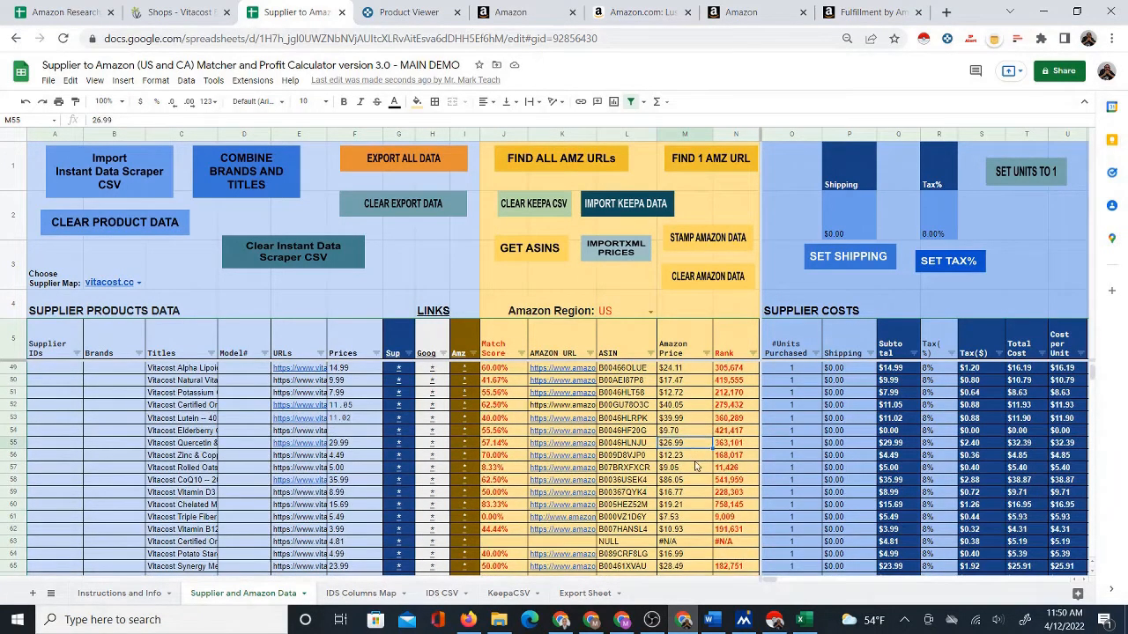
scroll(696, 459, down, 10)
scroll(685, 445, down, 14)
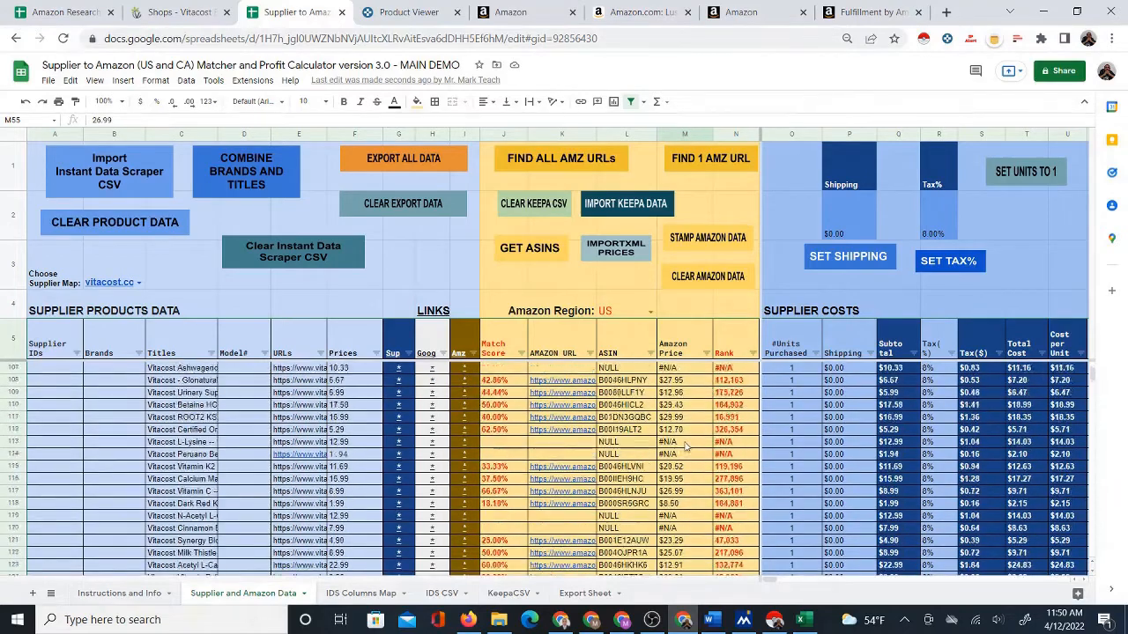
scroll(684, 445, down, 18)
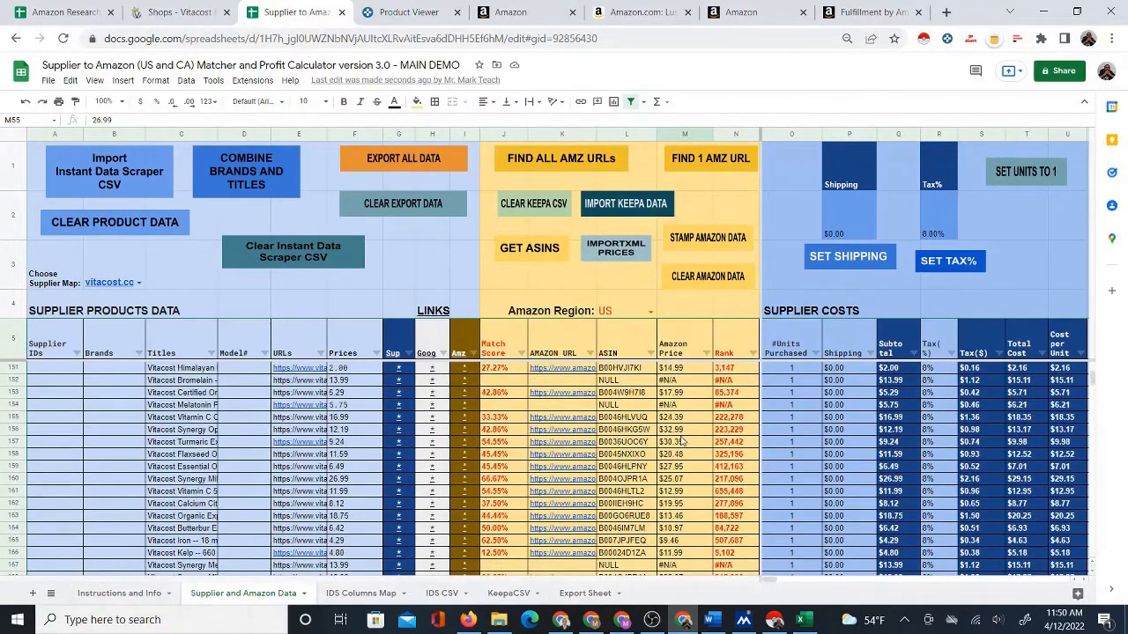
scroll(683, 440, down, 9)
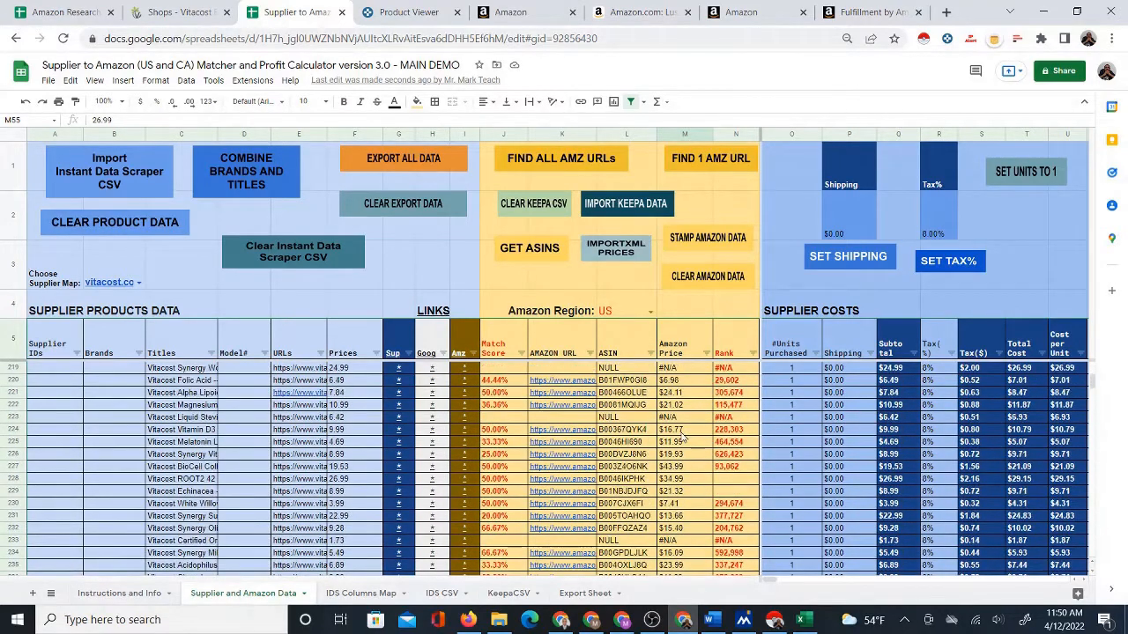
scroll(699, 452, up, 5)
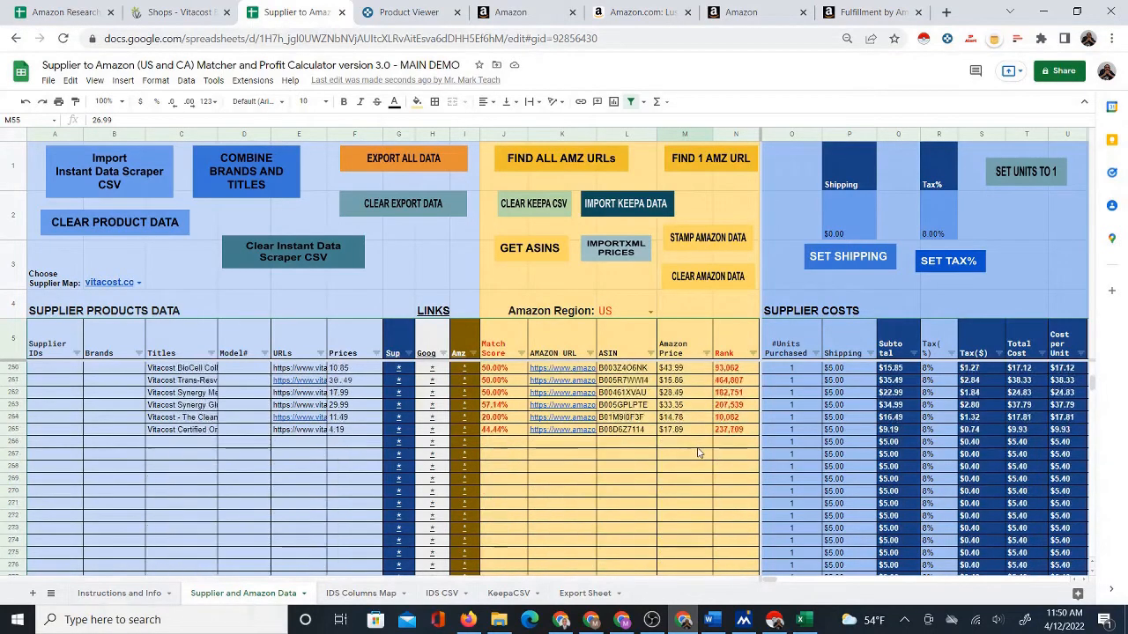
scroll(718, 467, up, 5)
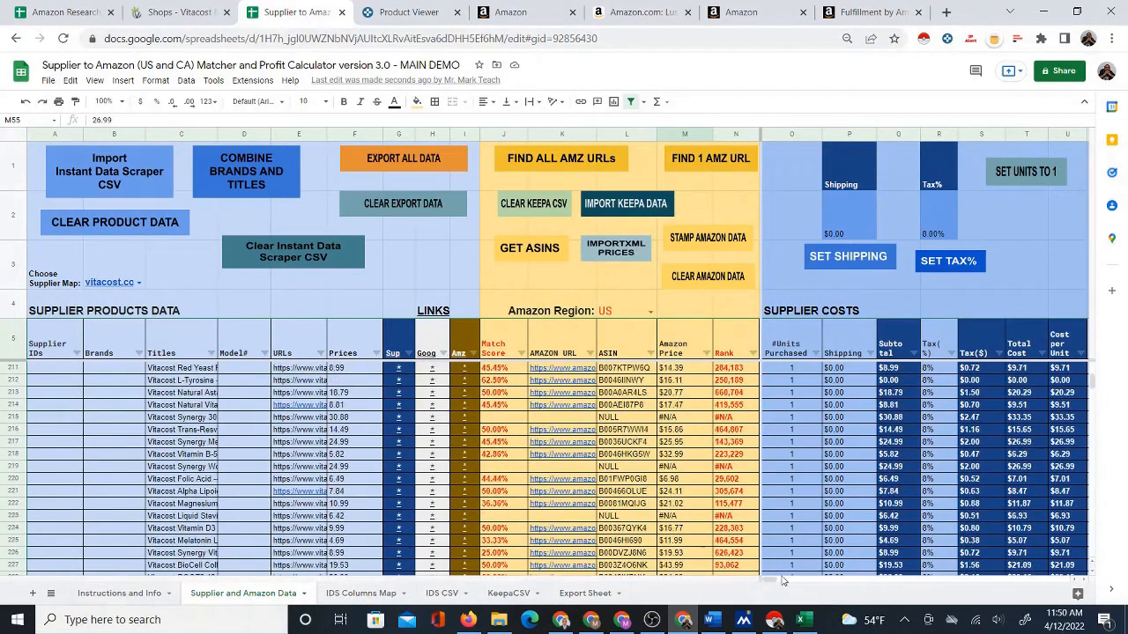
Inspect the stamped FBA fees in rows 211, 214, 219 and 222, and return to the first product row
scroll(772, 579, right, 5)
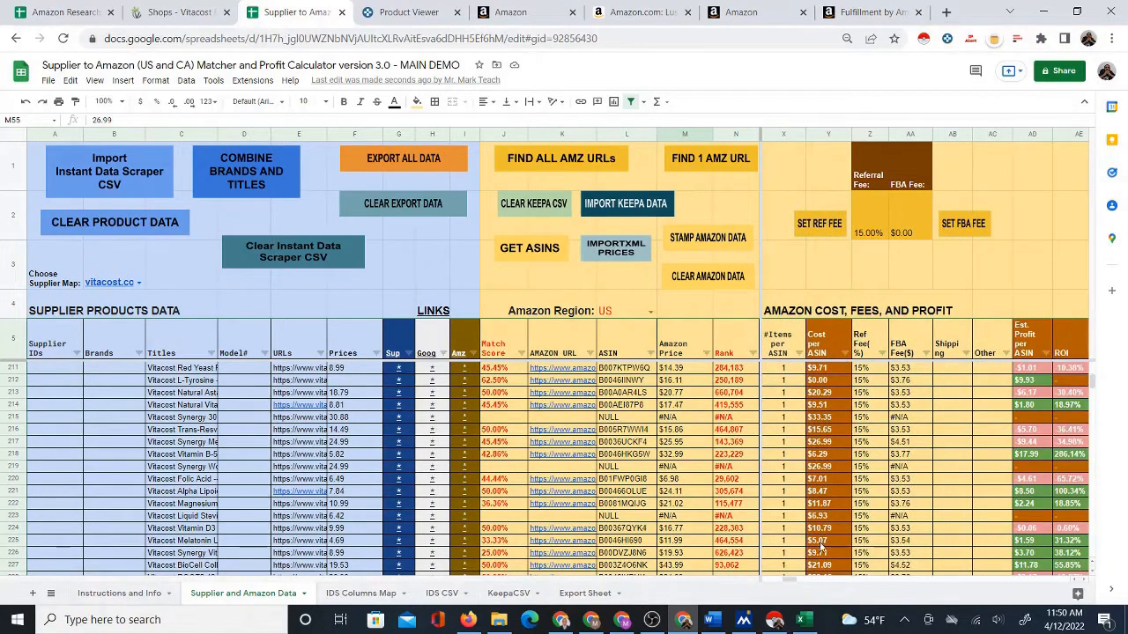
click(912, 370)
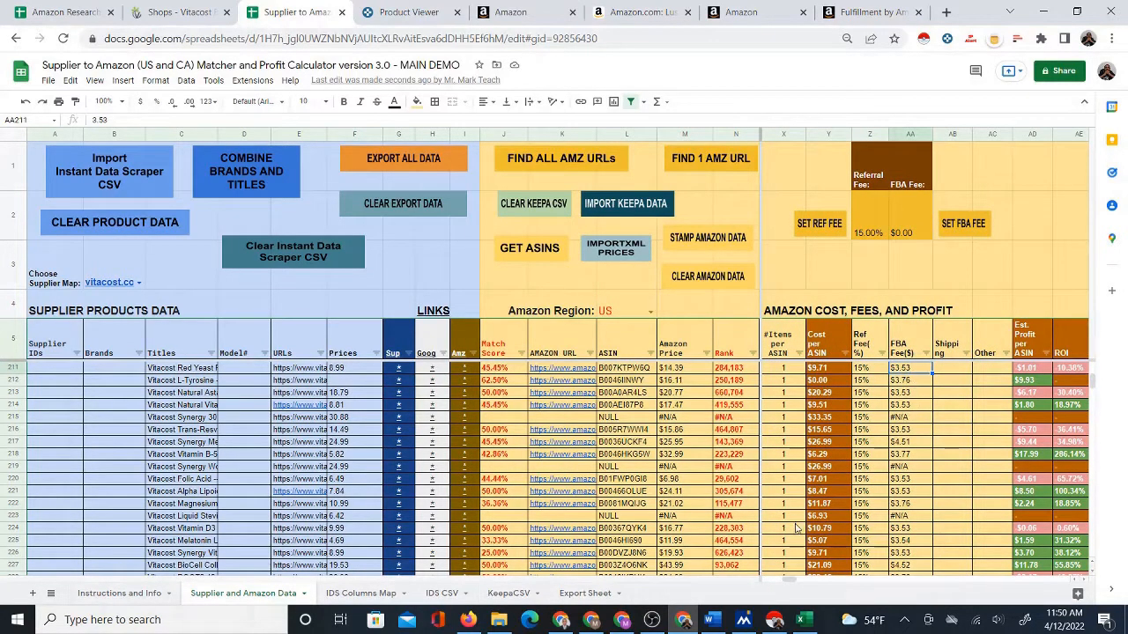
click(919, 410)
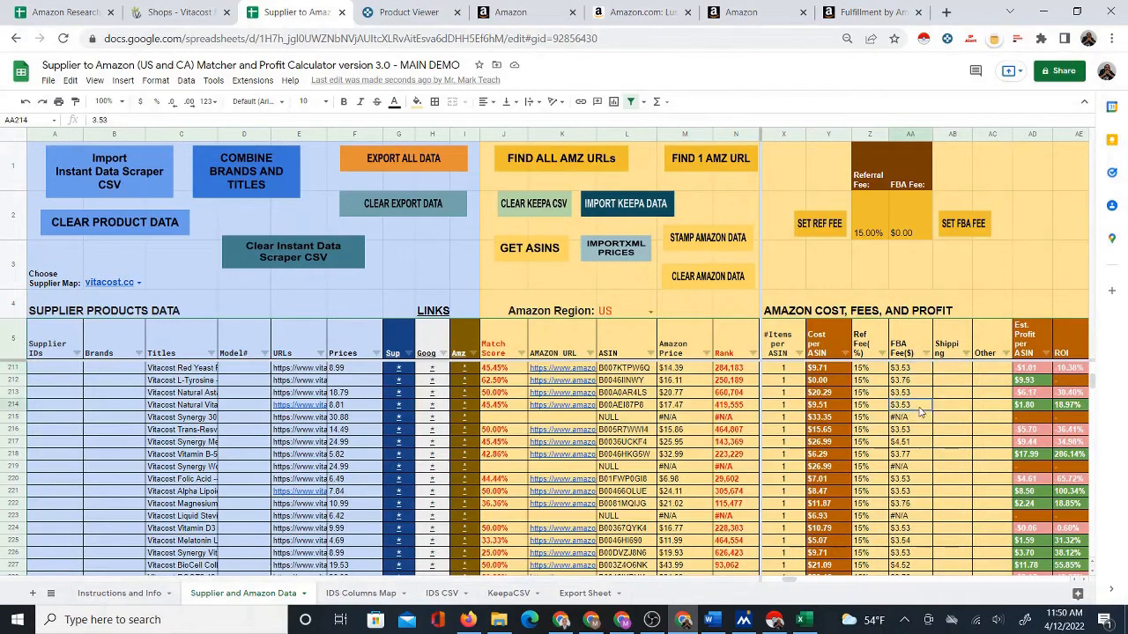
click(916, 470)
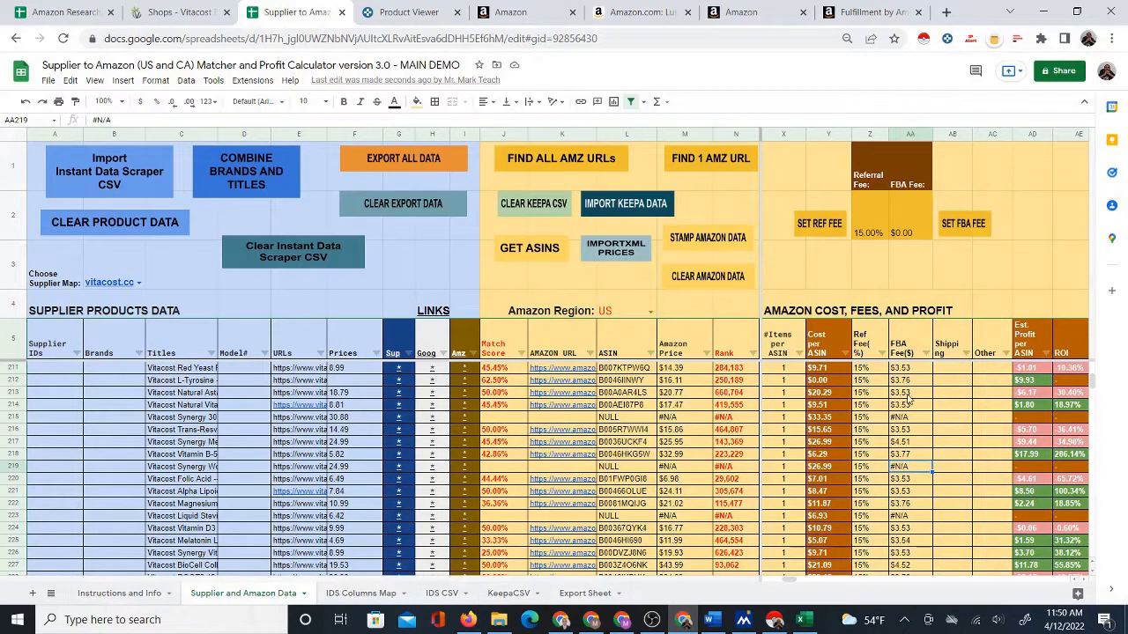
click(920, 507)
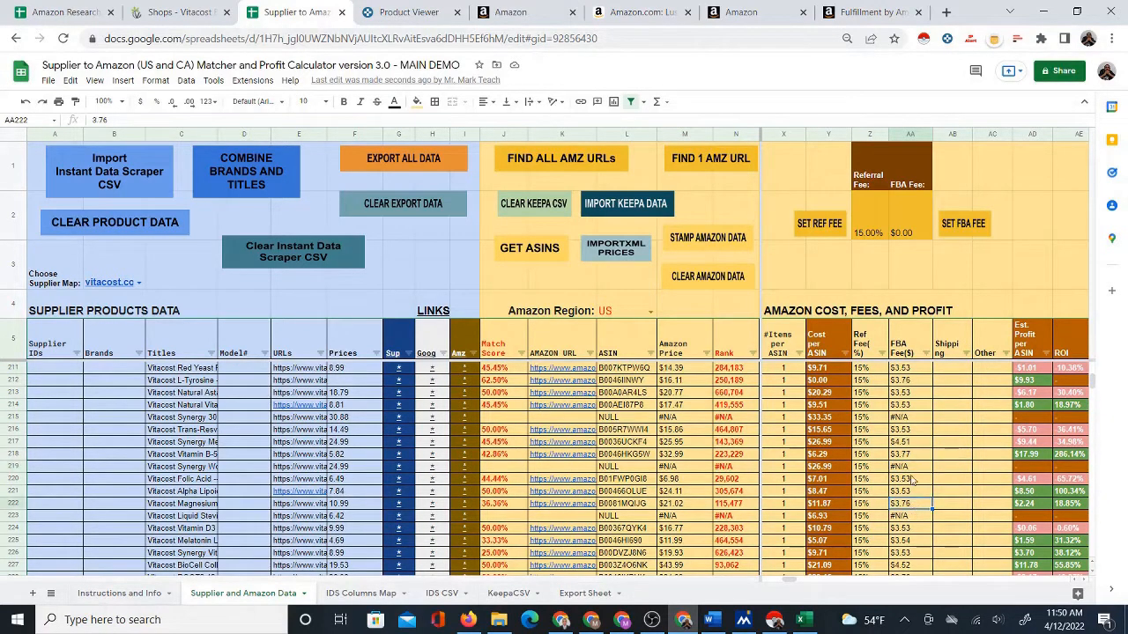
click(911, 368)
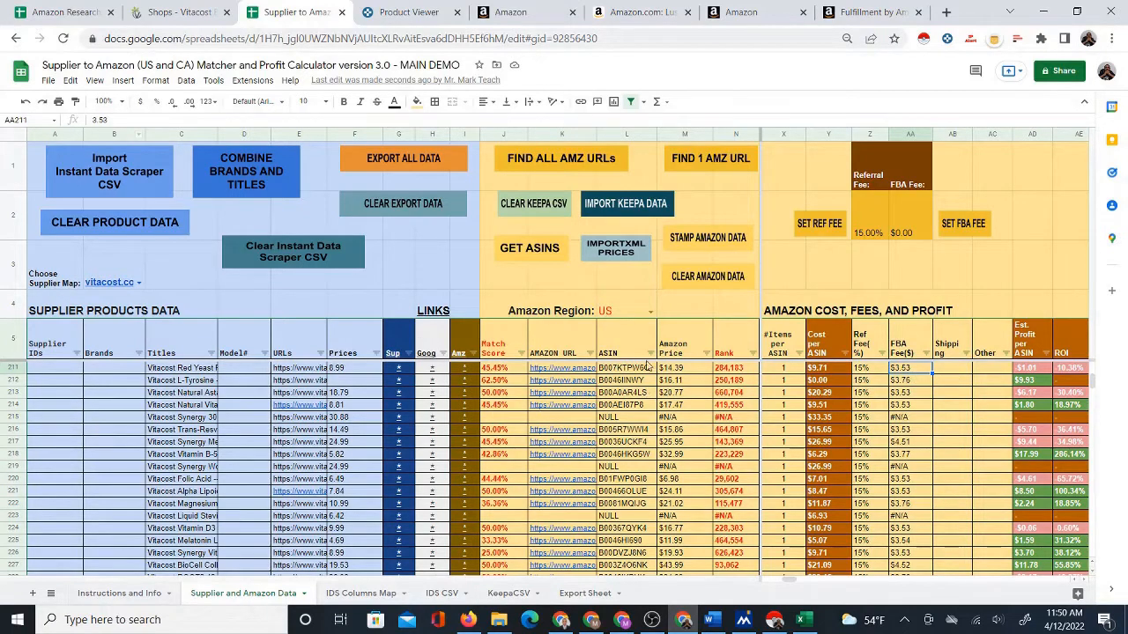
scroll(643, 478, up, 5)
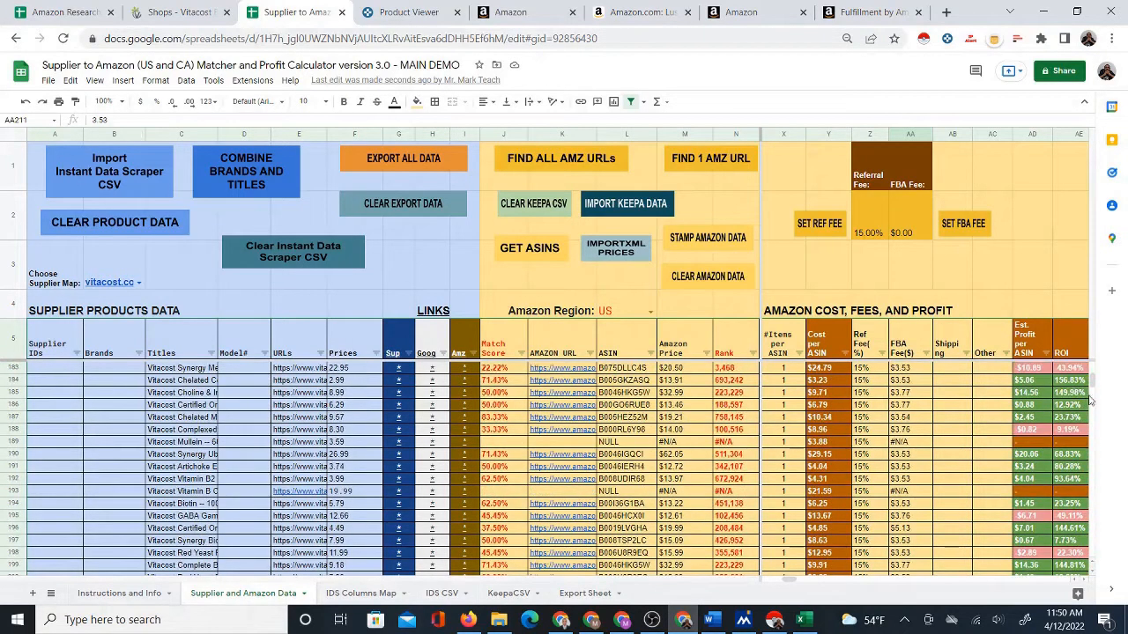
drag(1095, 385, 1095, 363)
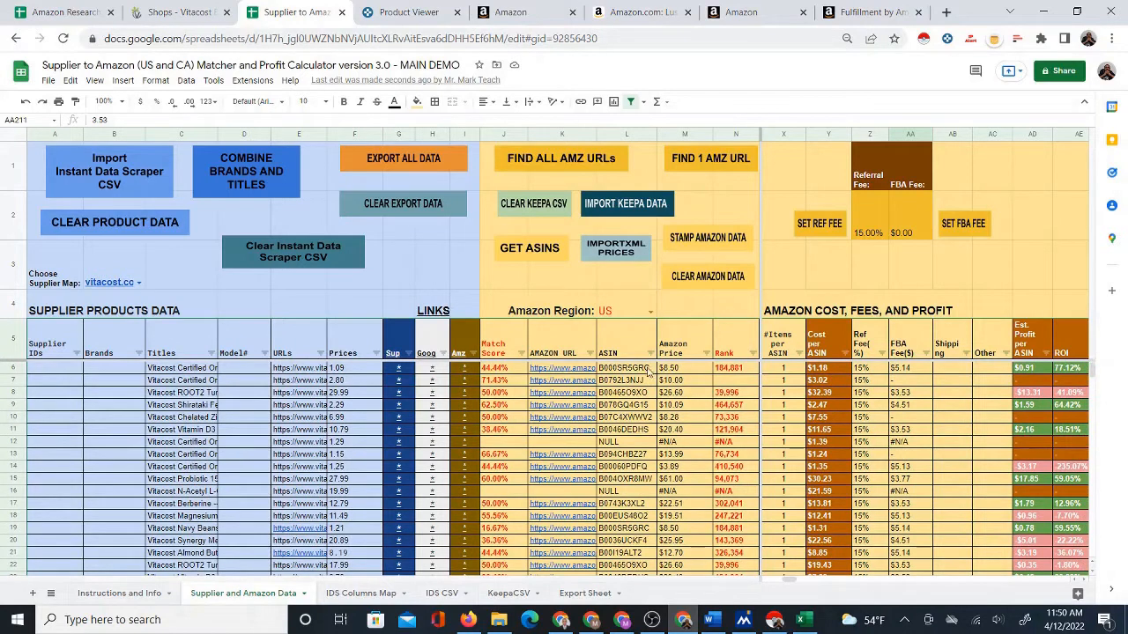
click(801, 280)
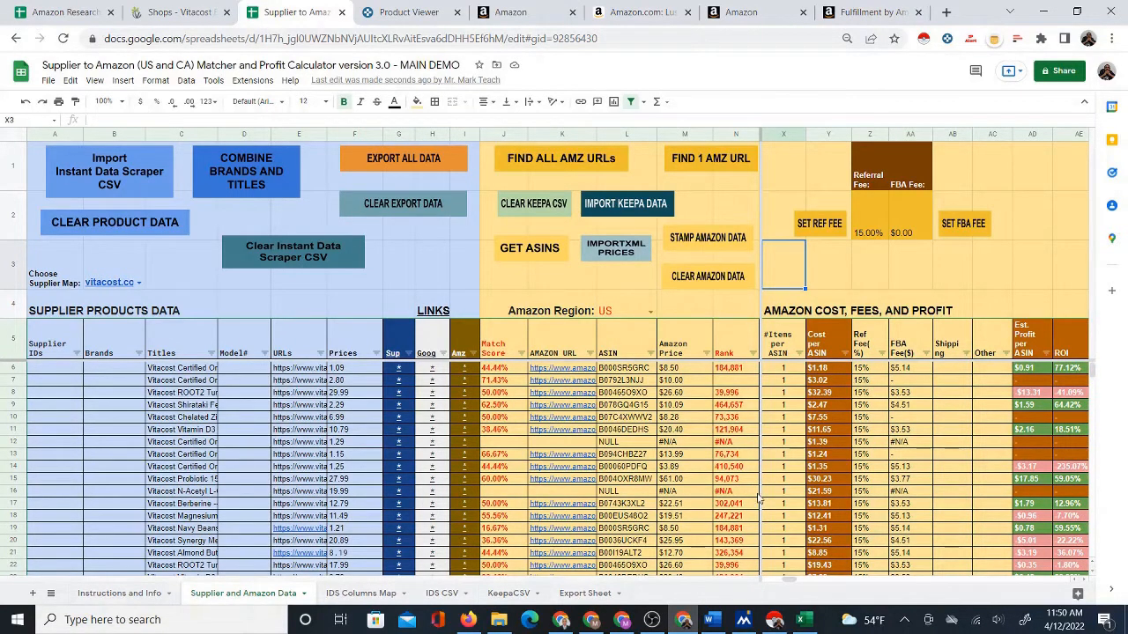
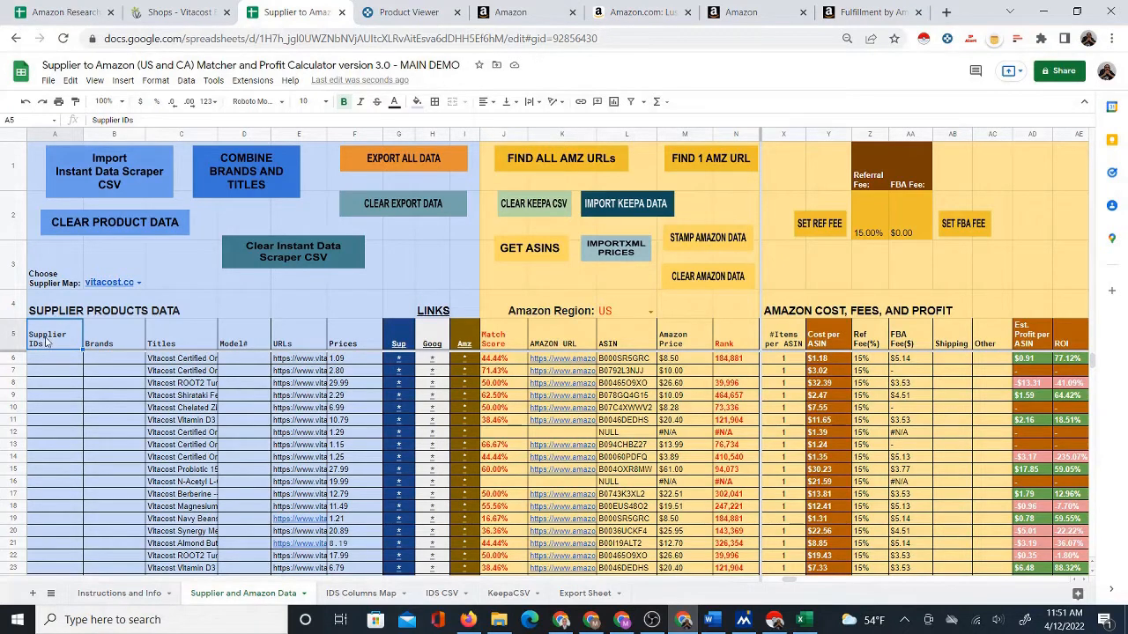
Create a filter on the entire header row 5 and remove it again
click(189, 81)
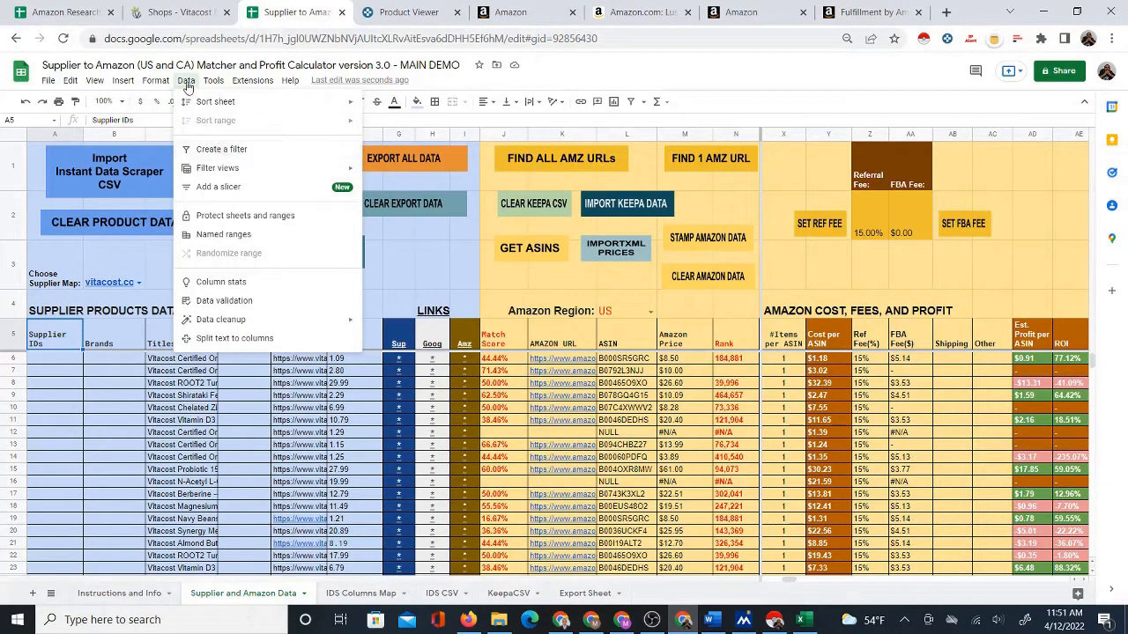
click(62, 338)
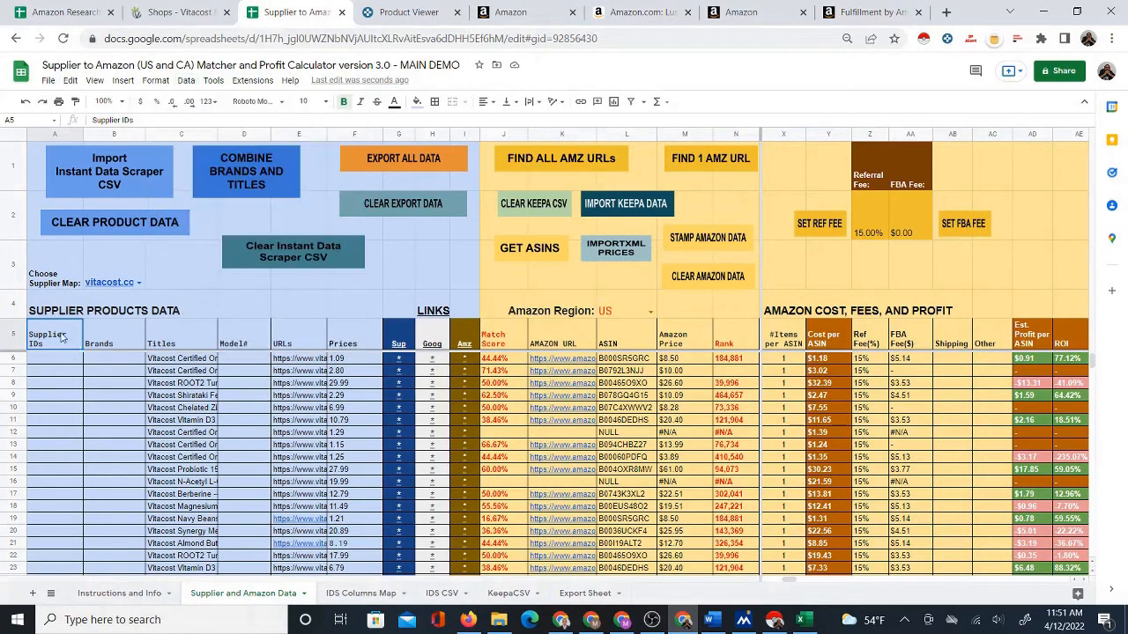
mouse_move(48, 338)
mouse_down()
mouse_move(1101, 349)
mouse_move(60, 345)
mouse_up()
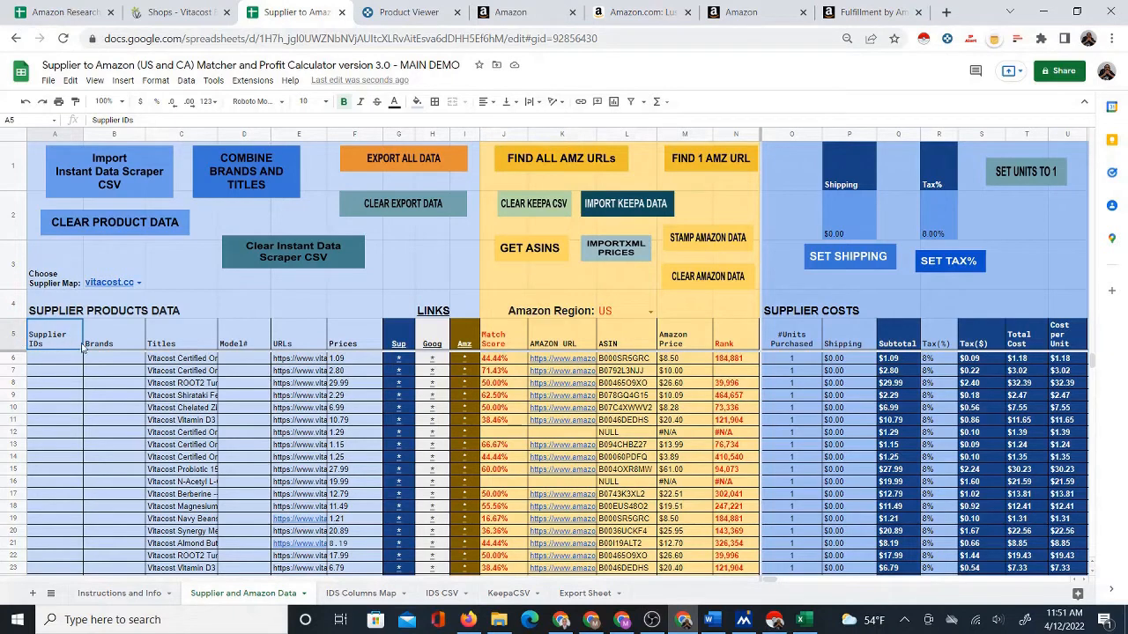
click(11, 334)
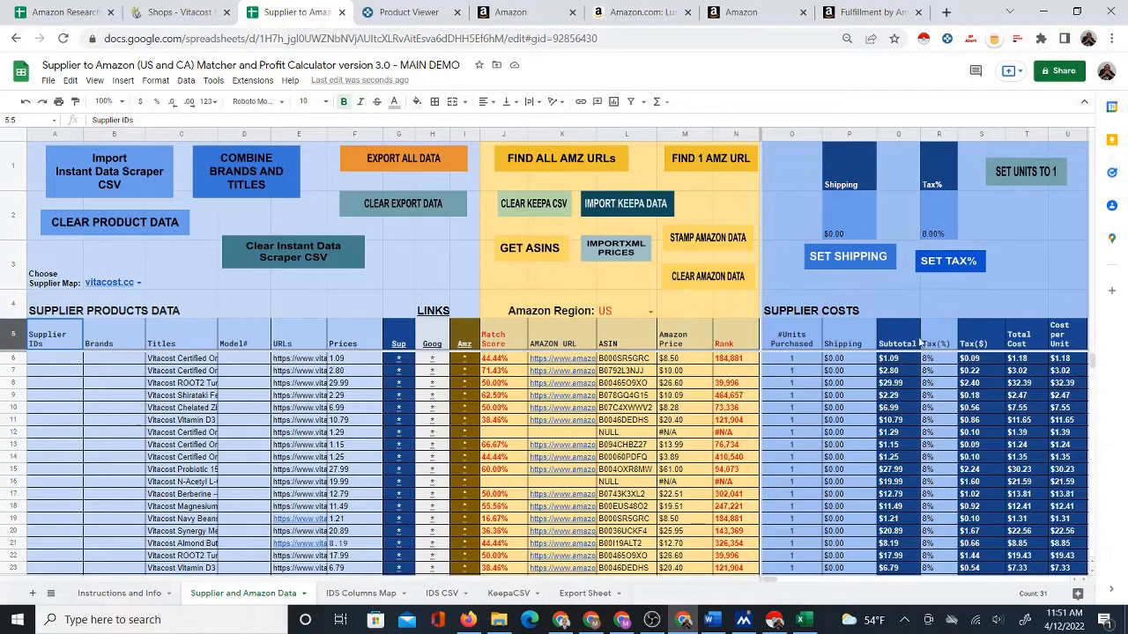
click(187, 81)
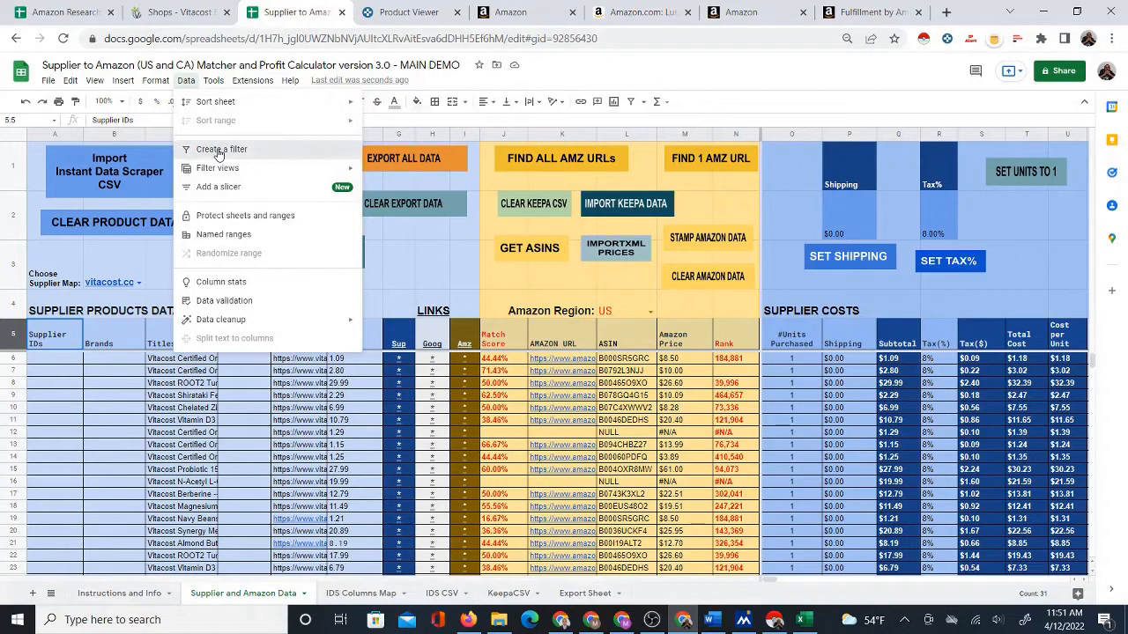
click(286, 146)
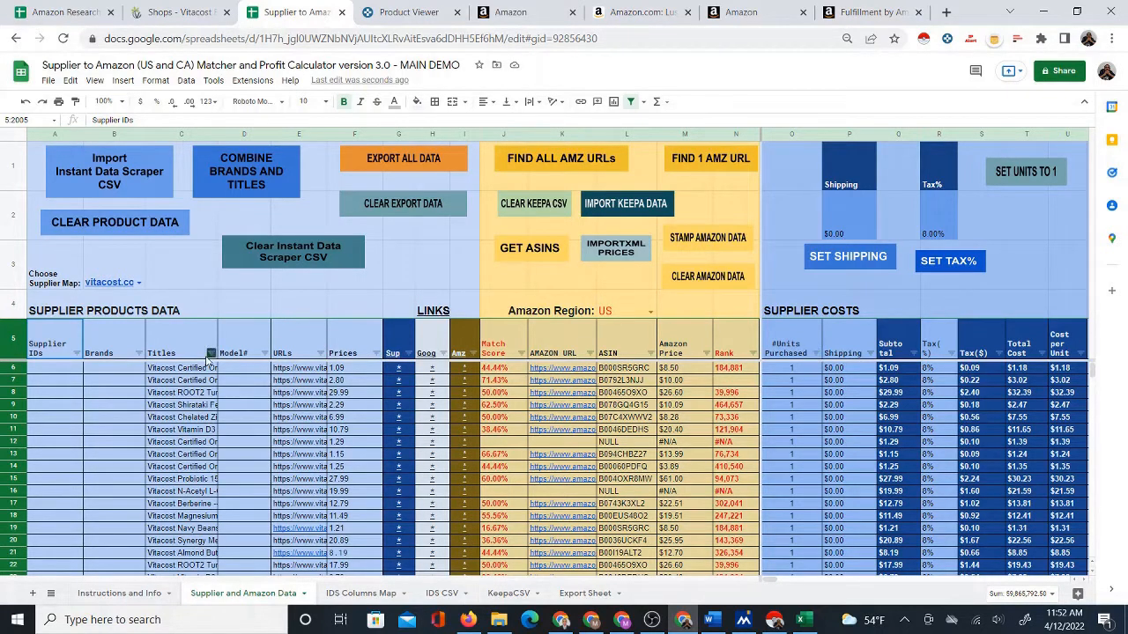
click(186, 81)
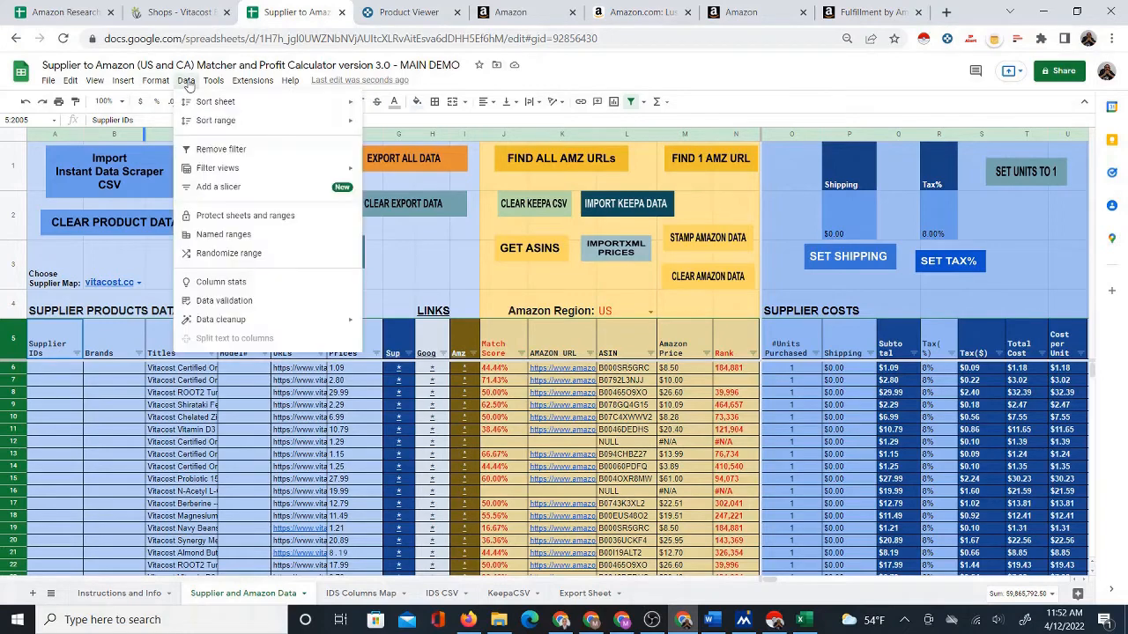
click(221, 149)
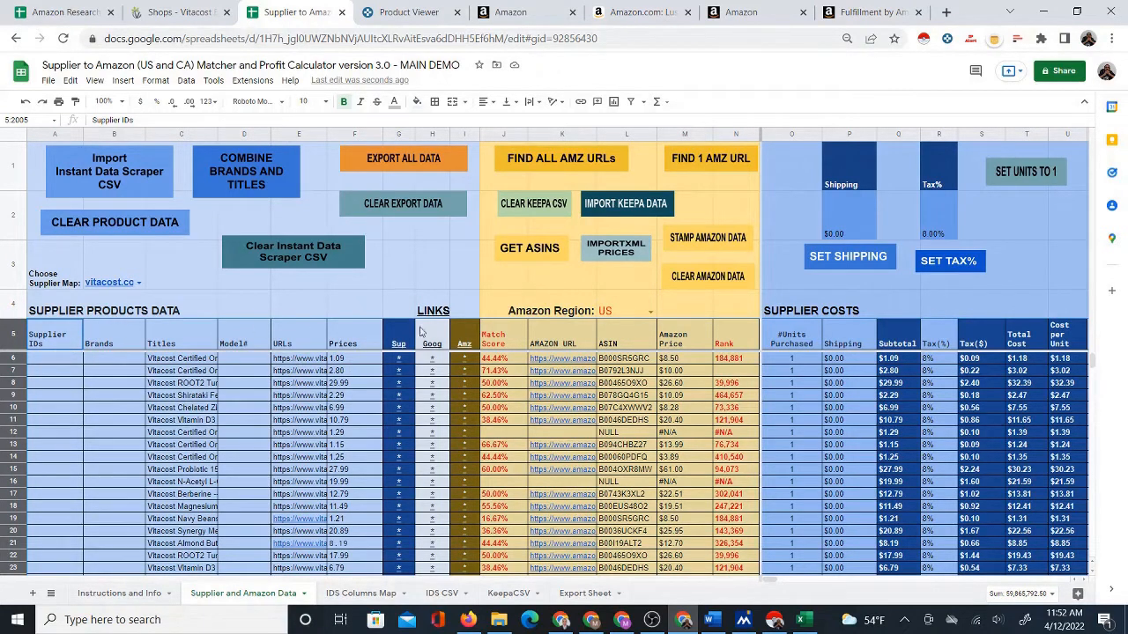
Select the whole header row 5 and create a filter across all its columns
mouse_move(398, 393)
mouse_move(443, 456)
click(49, 339)
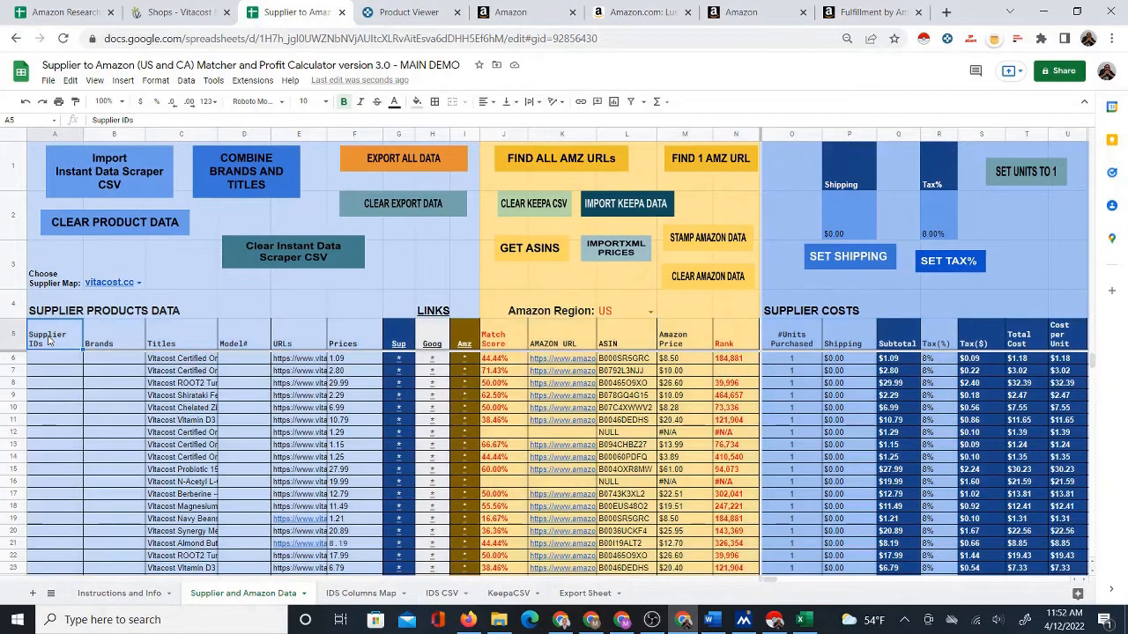
click(13, 337)
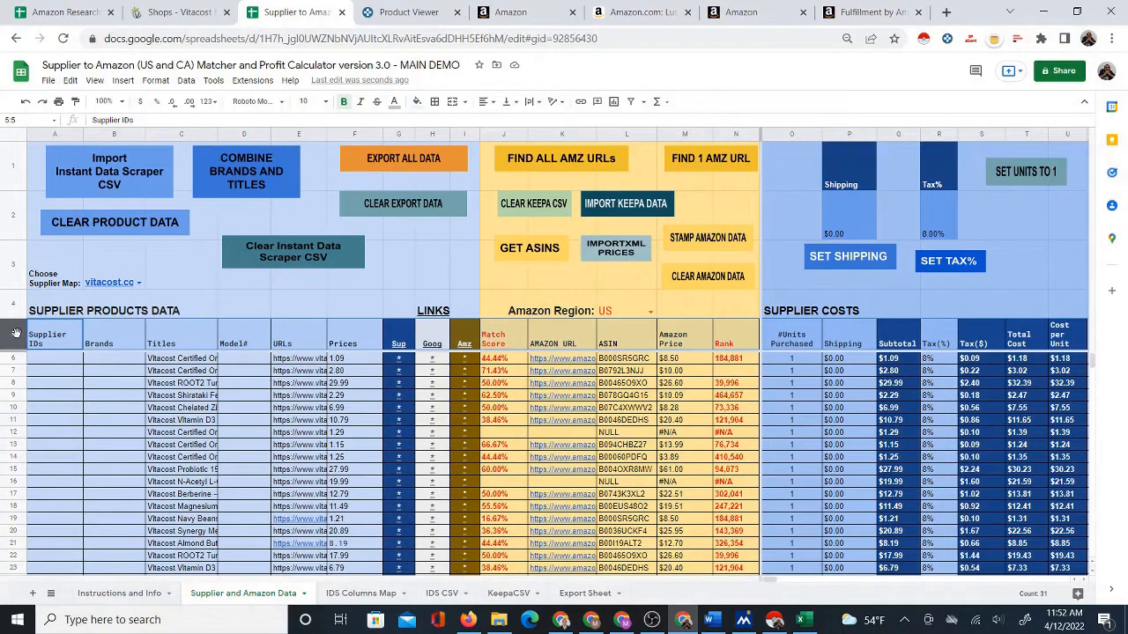
click(186, 80)
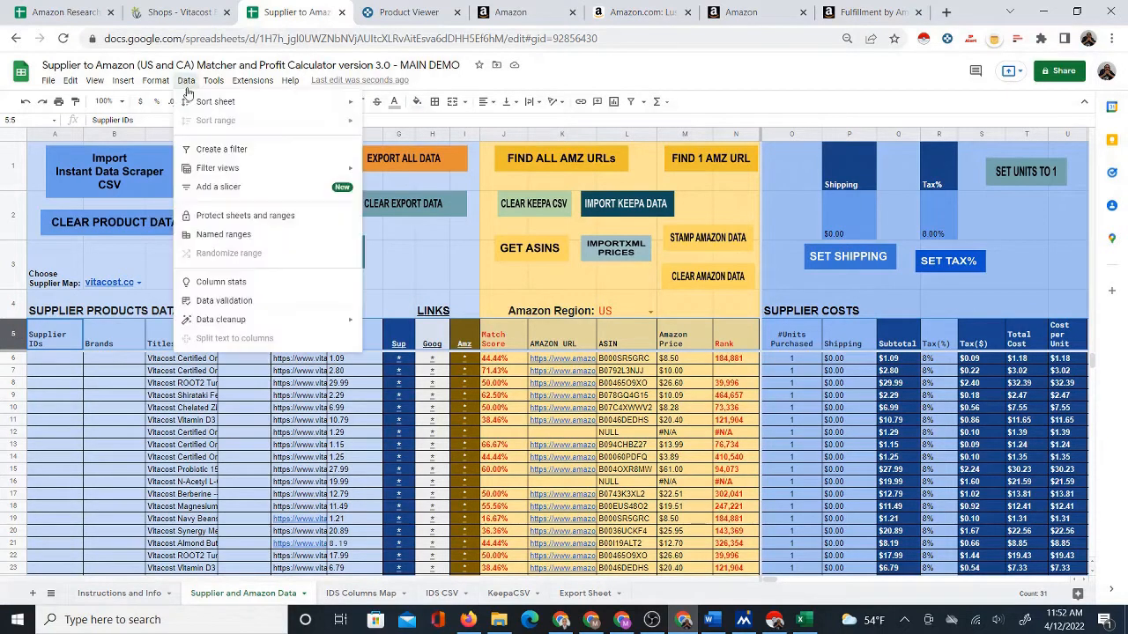
click(220, 149)
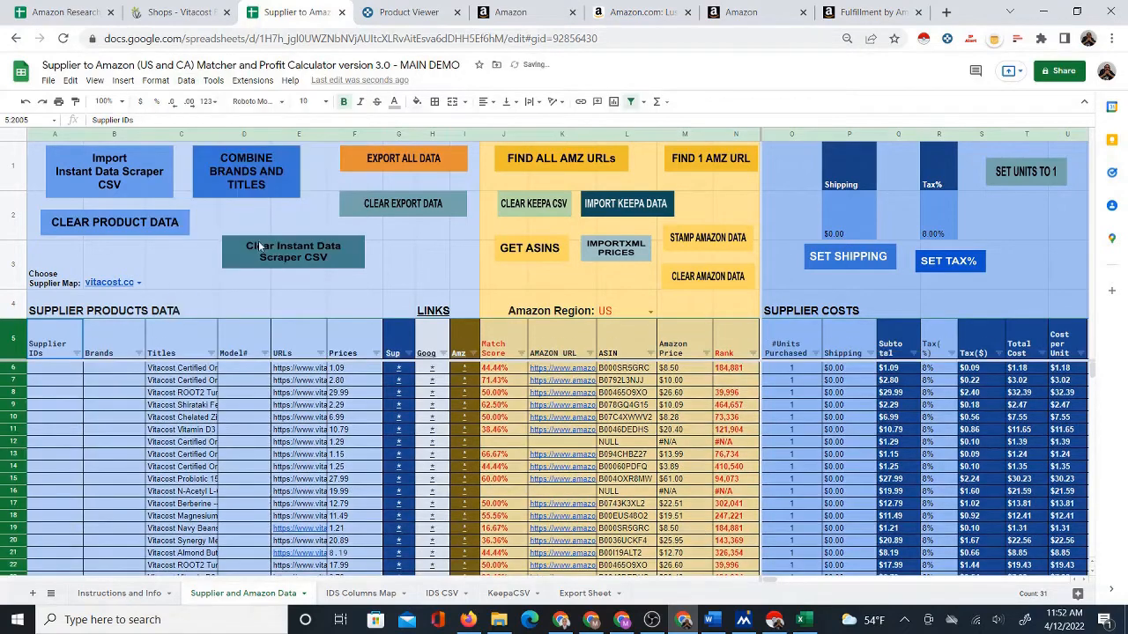
Look along header row 5 from Prices through Cost per Item to check the filter on each column
click(343, 335)
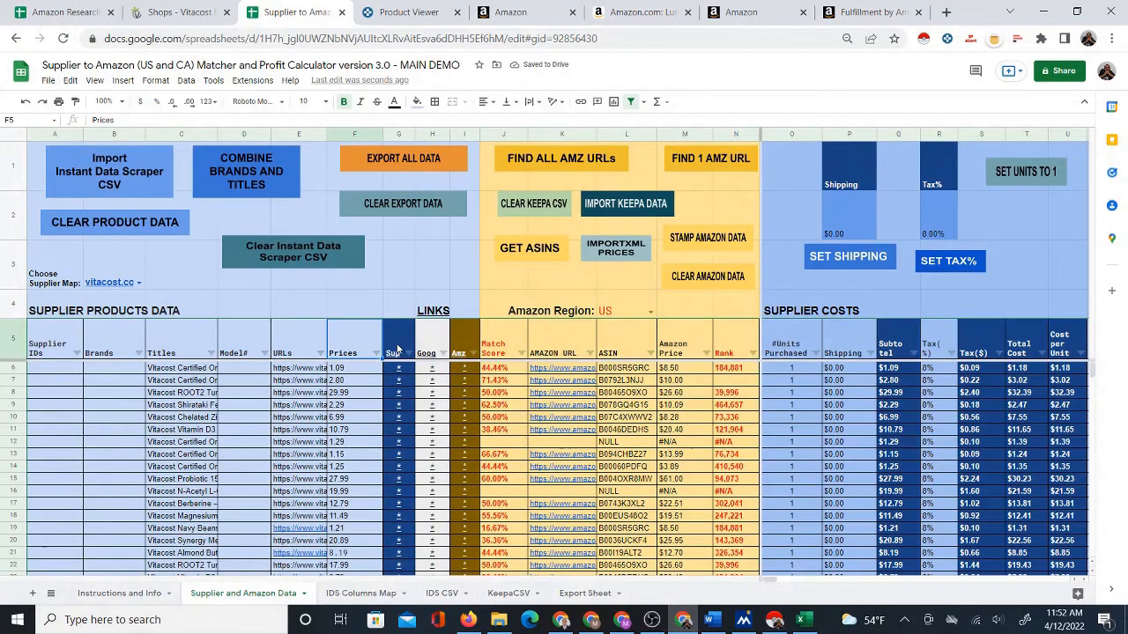
key(Right)
key(Right)
key(Right)
key(Right)
key(Right)
key(Right)
key(Right)
key(Right)
key(Right)
key(Right)
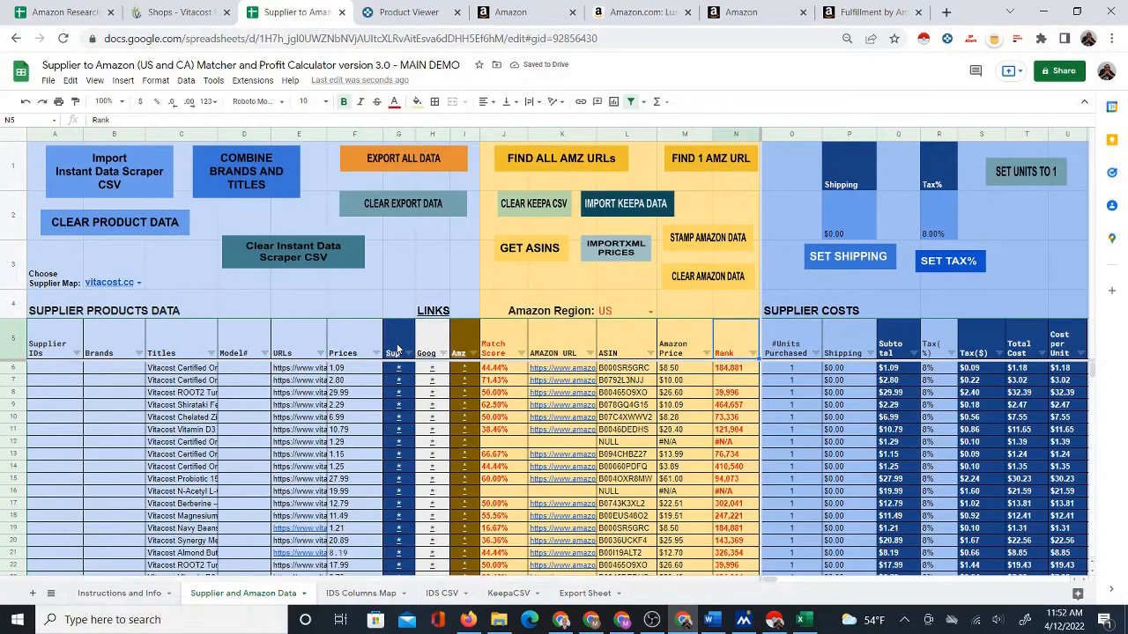
key(Right)
key(Right)
key(Right)
key(Right)
key(Right)
key(Right)
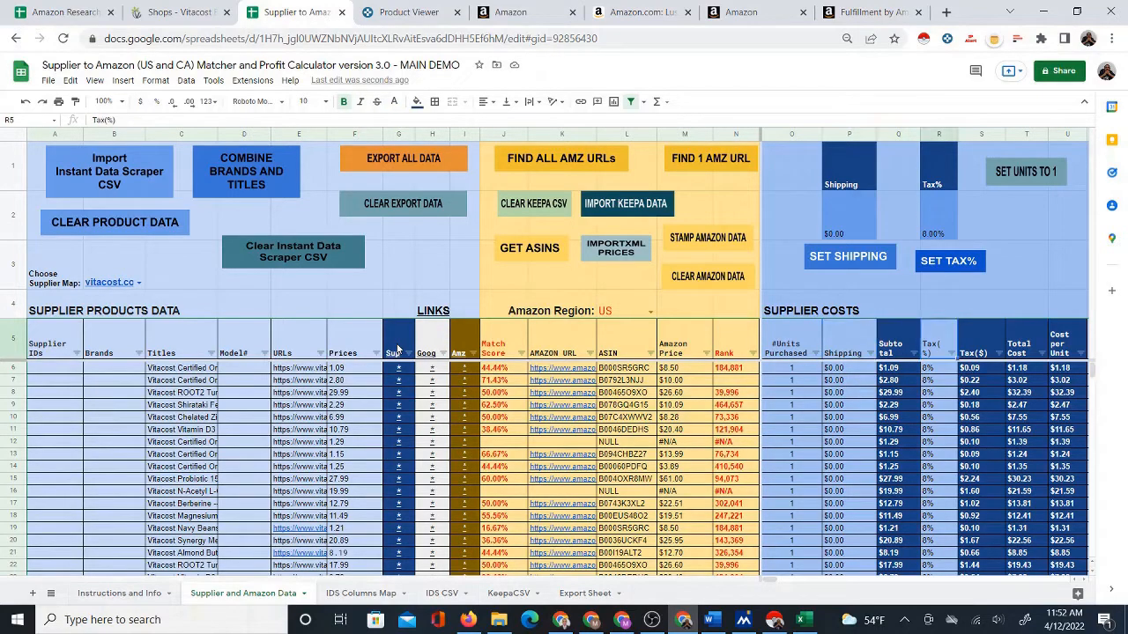
key(Right)
key(Right)
key(Right)
key(Right)
key(Right)
key(Right)
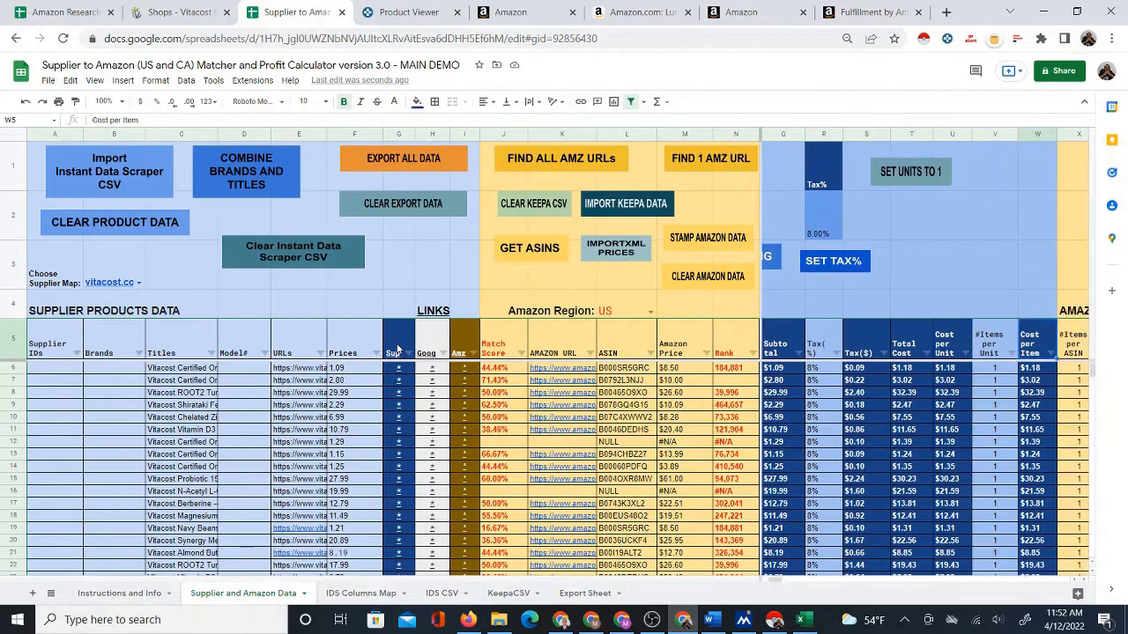
Look along header row 5 to the ROI column and examine the Est. Profit per ASIN and ROI values down to row 52
key(Right)
key(Right)
key(Right)
key(Right)
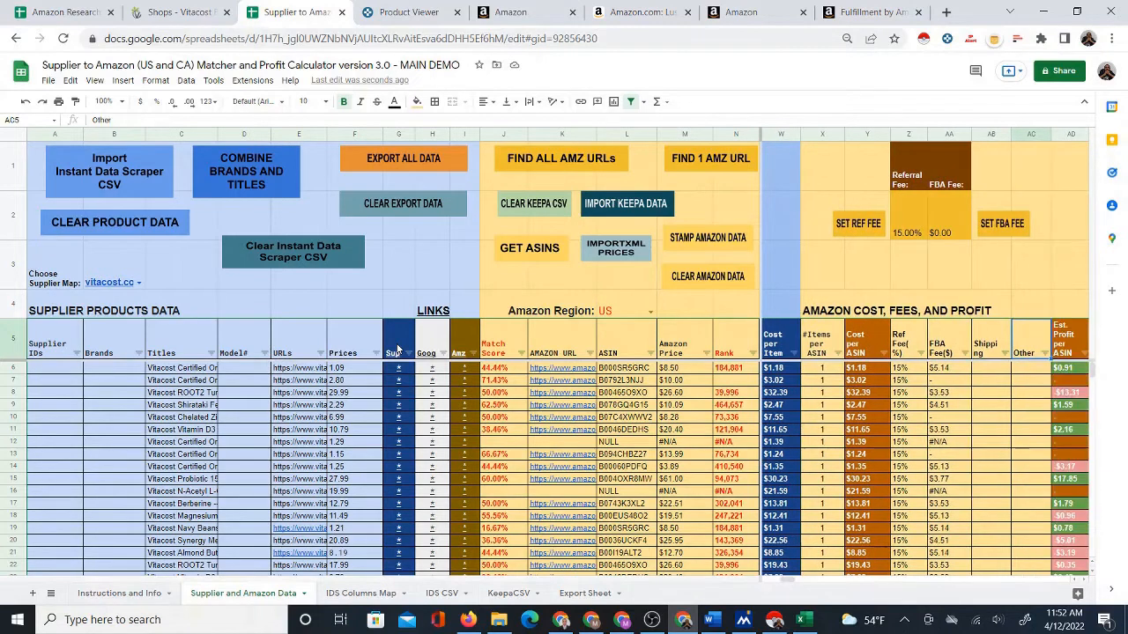
key(Right)
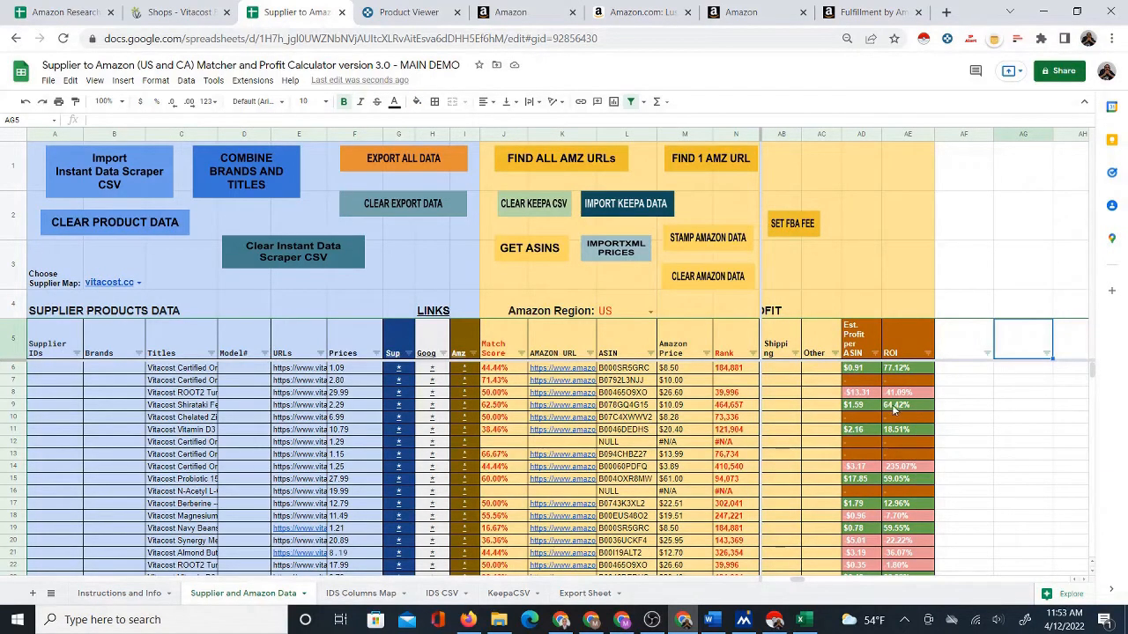
scroll(863, 485, down, 2)
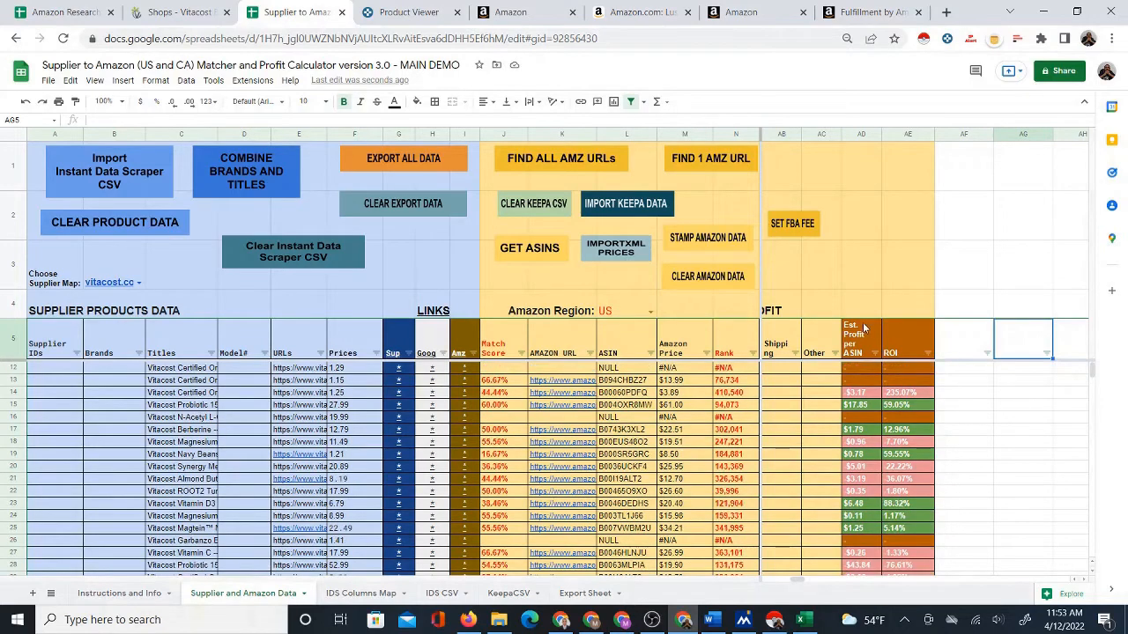
scroll(874, 440, down, 5)
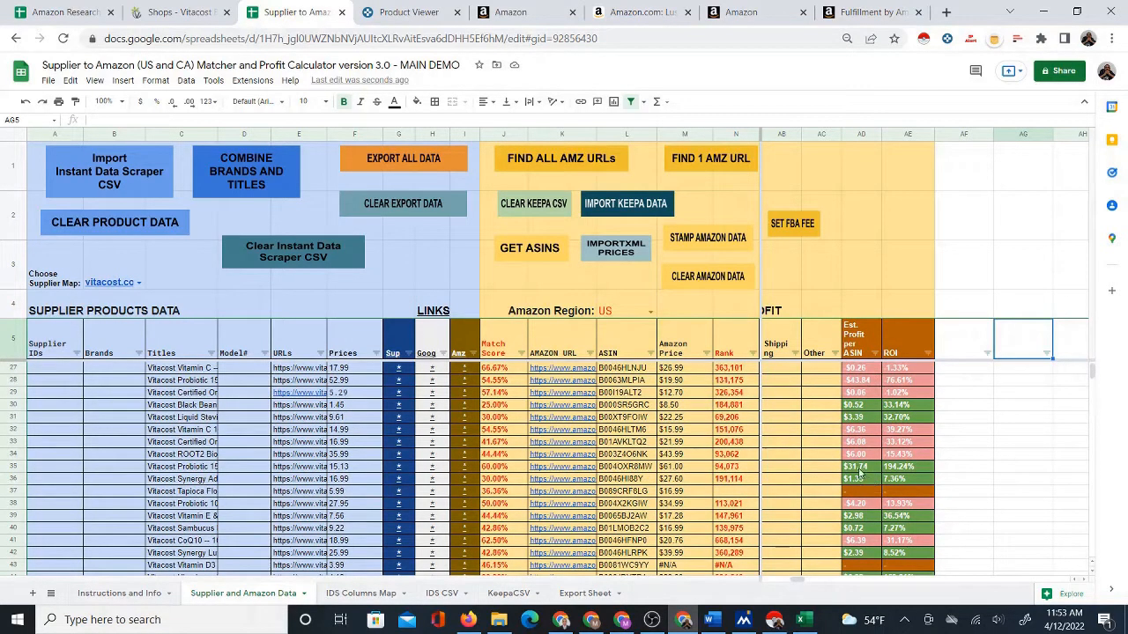
scroll(868, 475, down, 3)
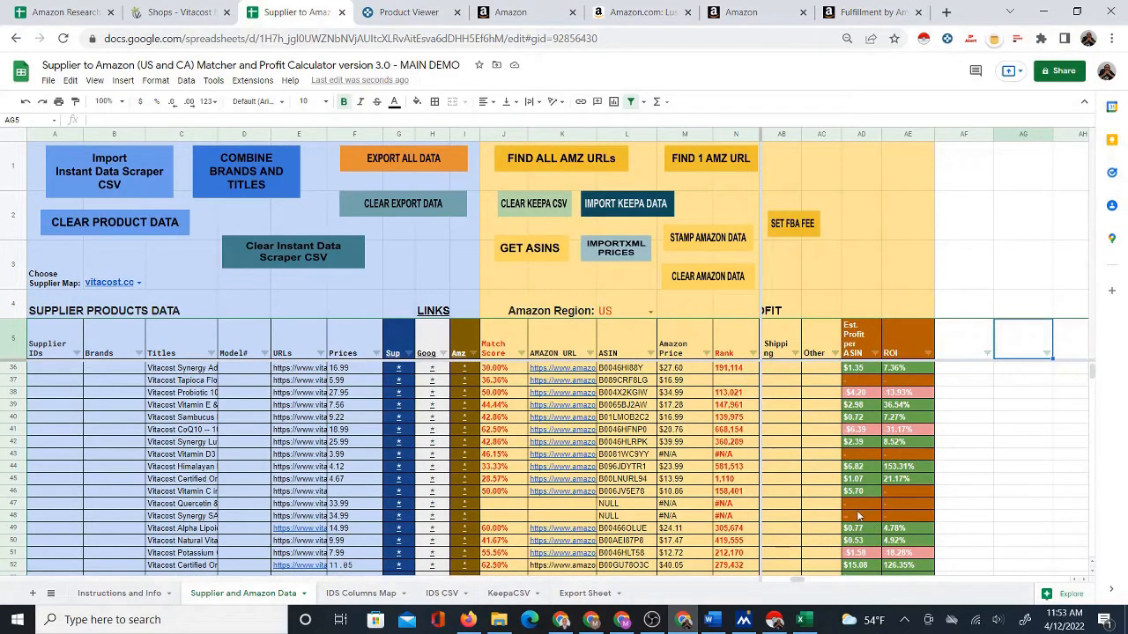
Filter the Est. Profit per ASIN column by the fill color dark green 1
click(854, 330)
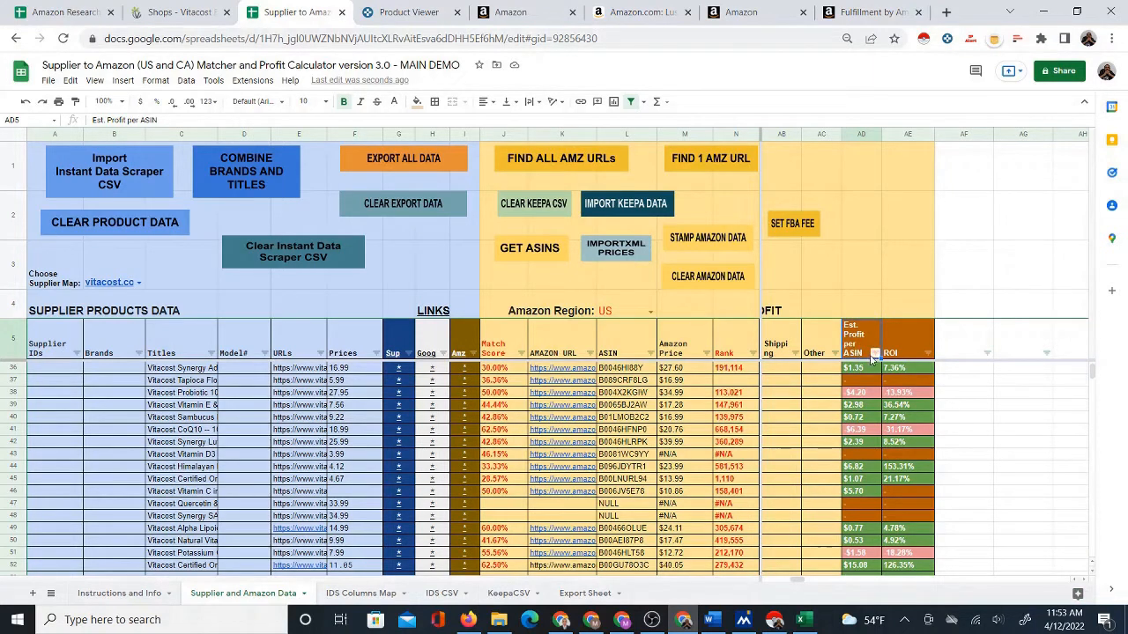
click(875, 353)
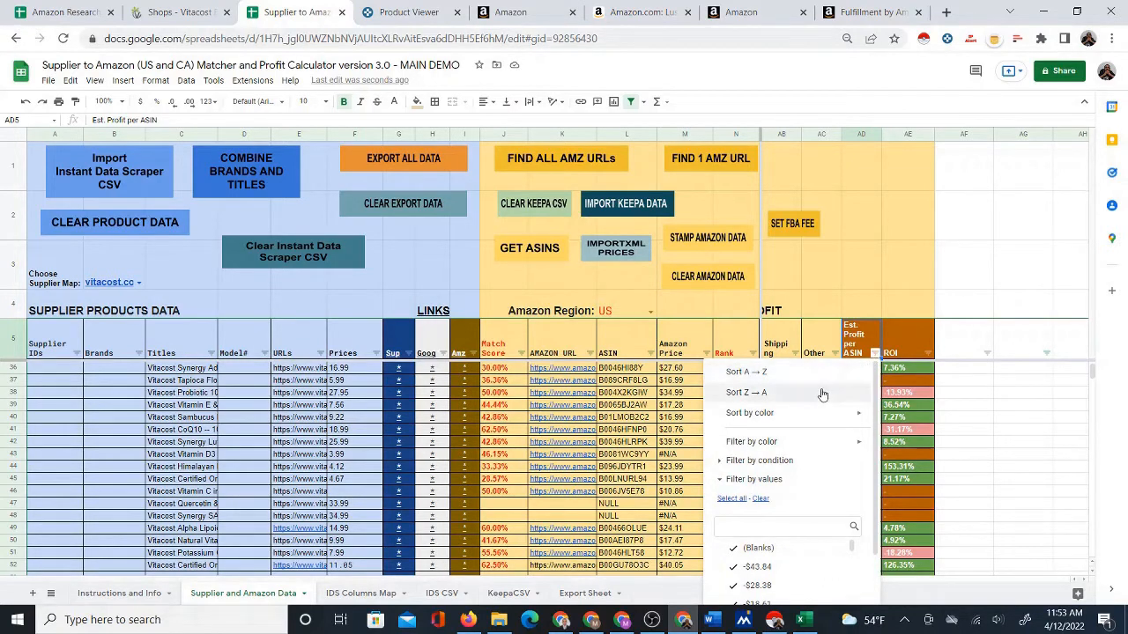
mouse_move(801, 449)
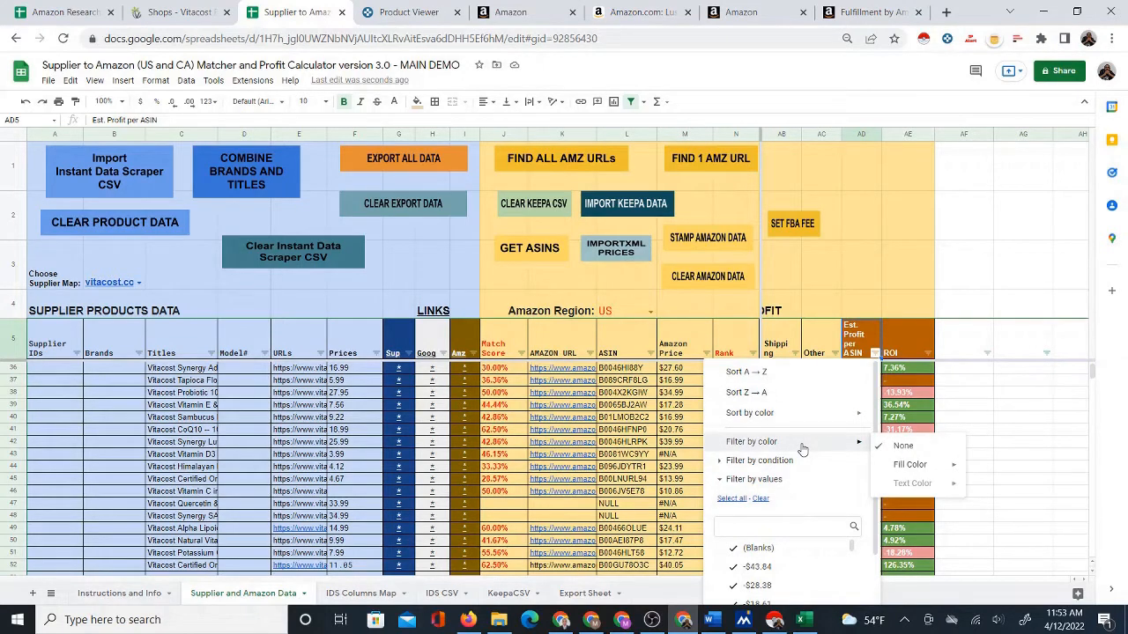
mouse_move(925, 469)
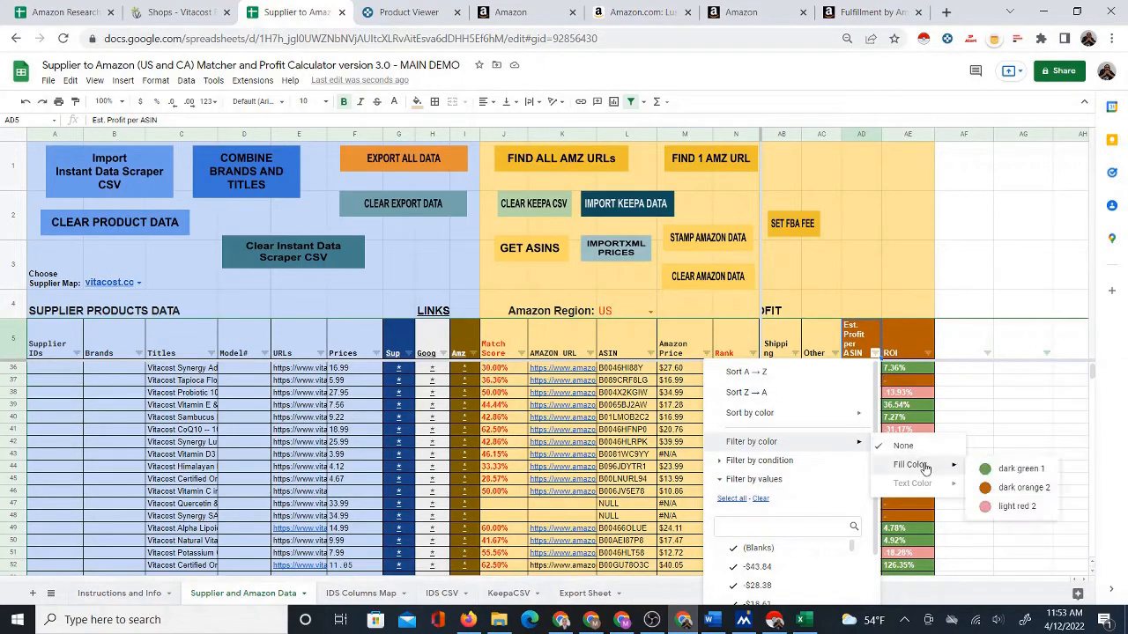
click(1014, 469)
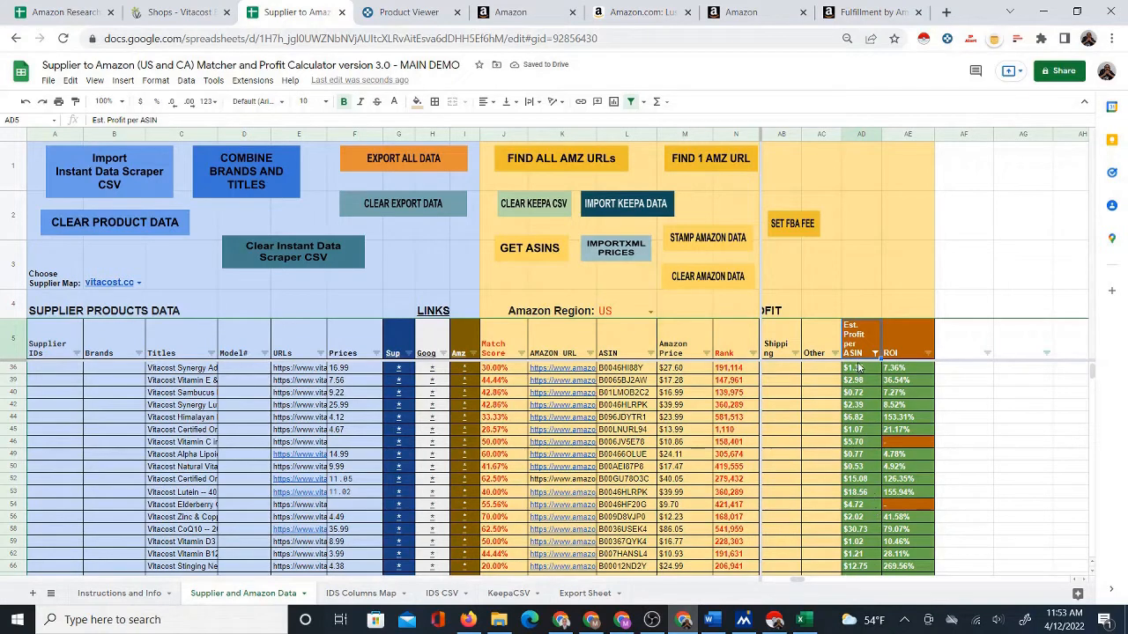
Filter the ROI column by condition to show only values greater than or equal to 50%
click(907, 352)
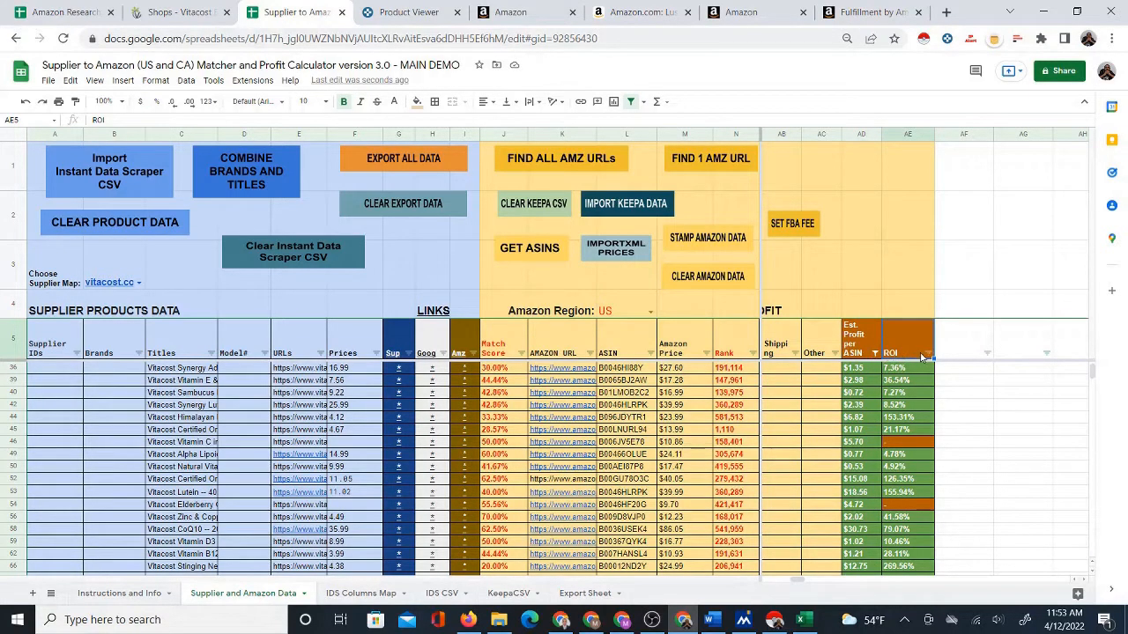
click(927, 353)
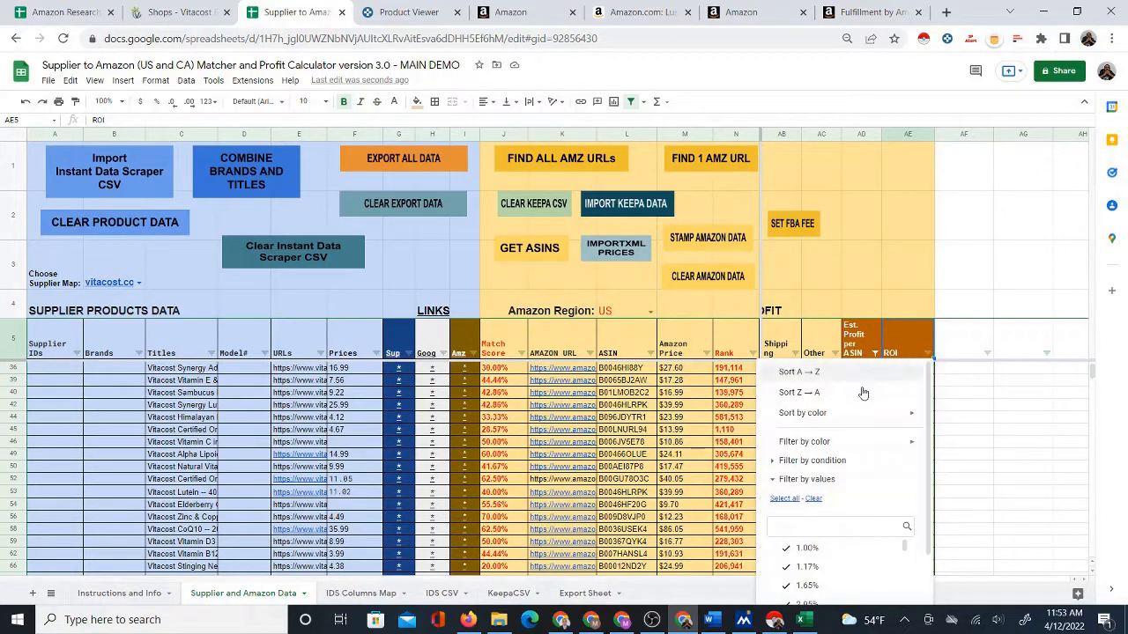
click(832, 461)
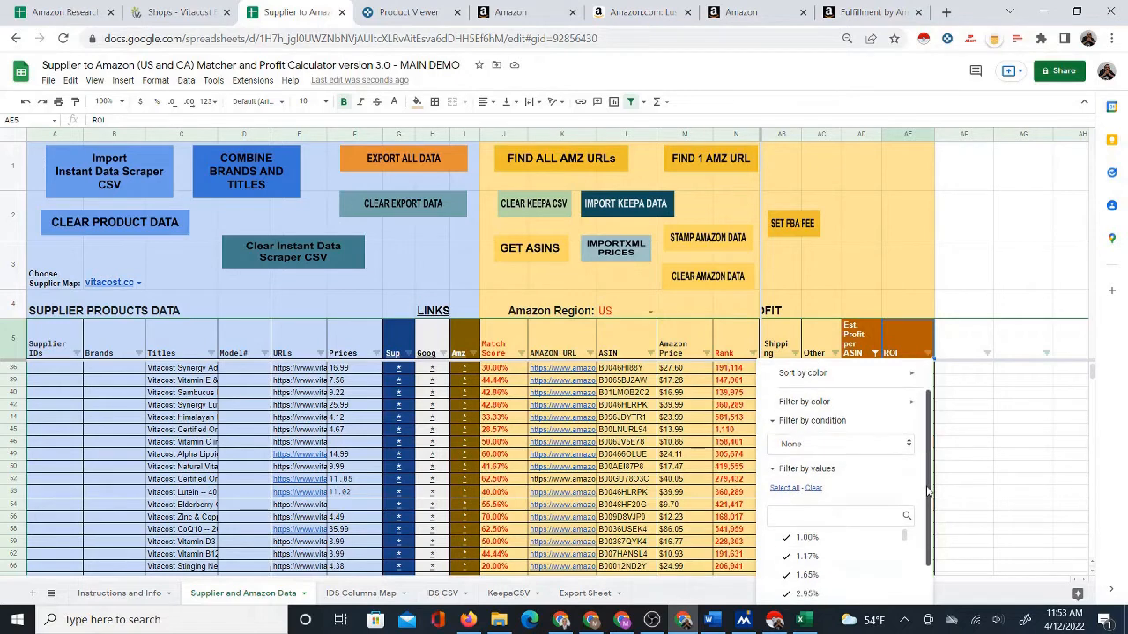
scroll(909, 460, down, 1)
click(909, 443)
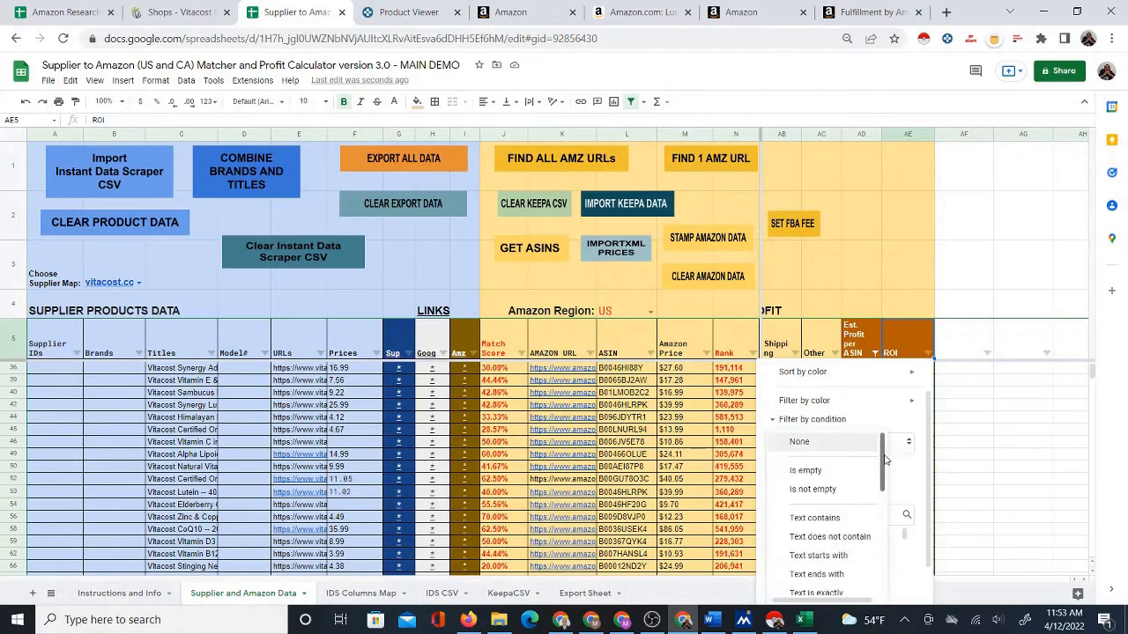
drag(882, 462, 879, 529)
click(851, 531)
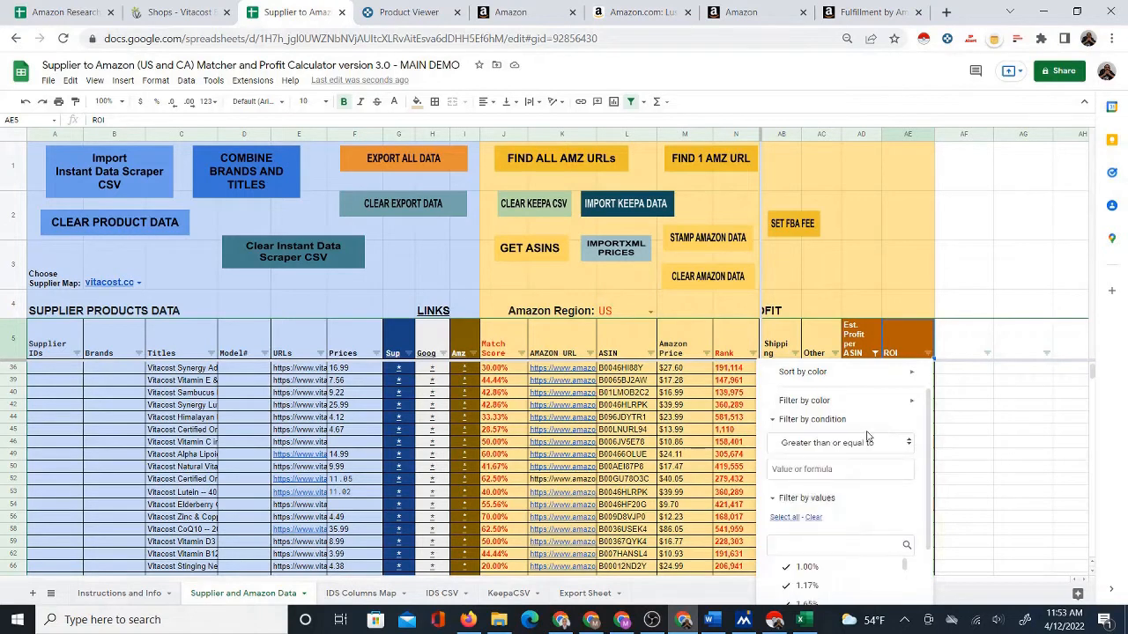
click(812, 469)
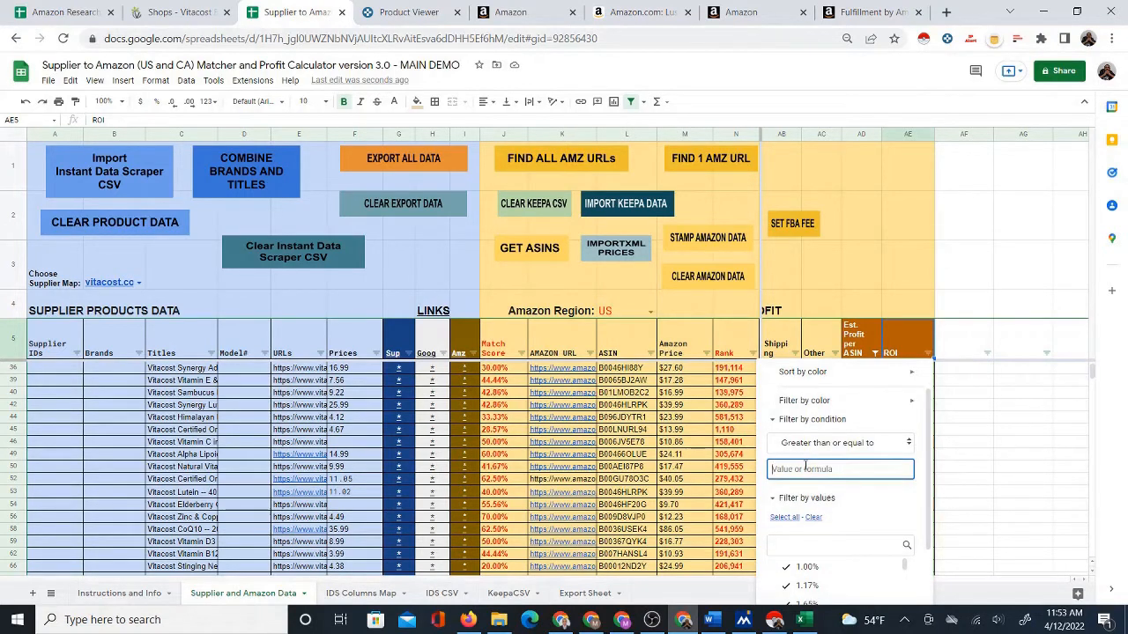
text(50%)
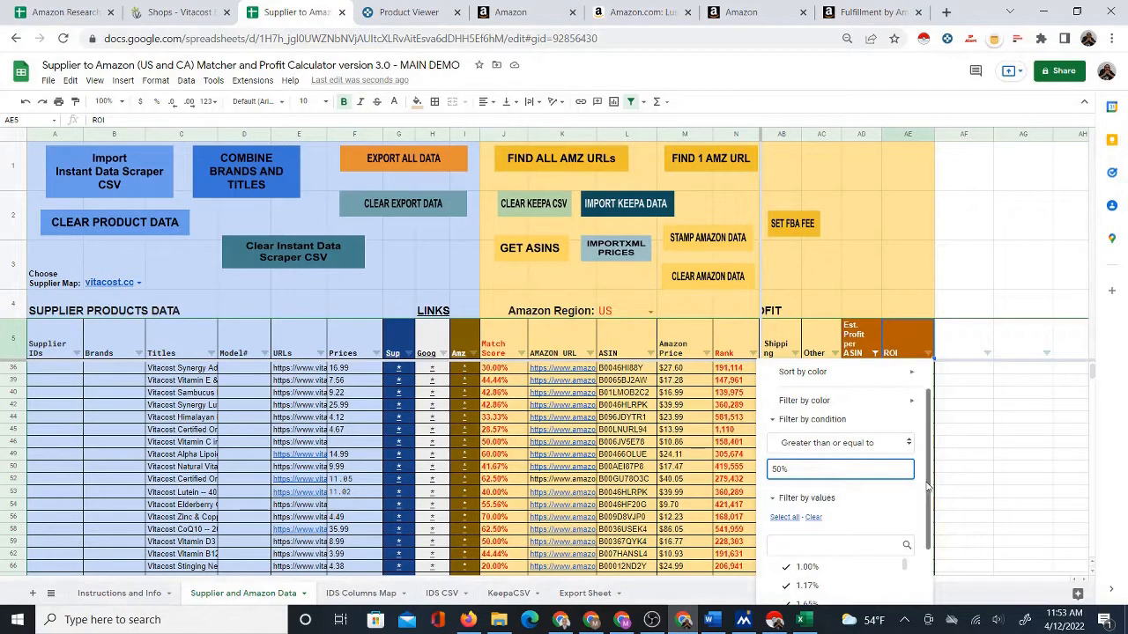
scroll(930, 485, down, 2)
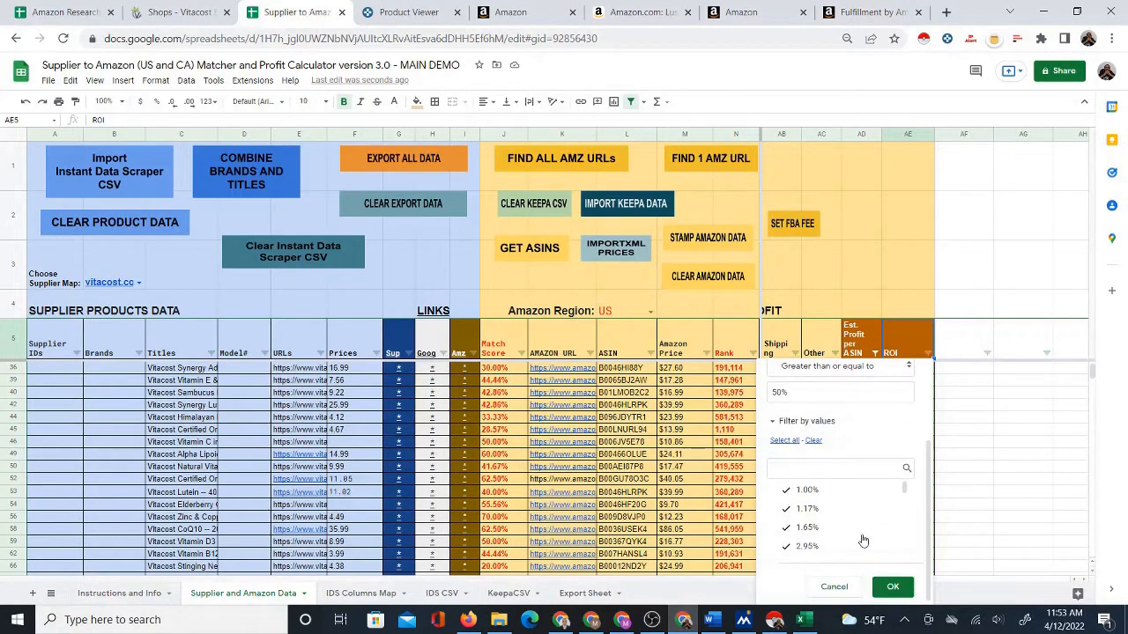
click(892, 587)
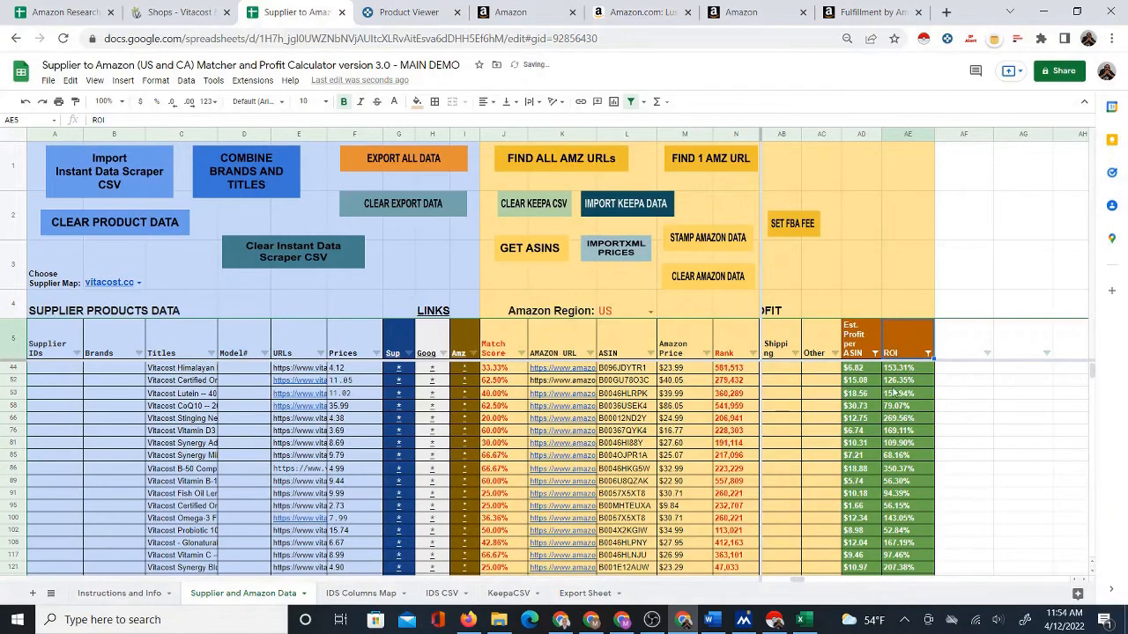
Examine the profit and ROI values of the filtered products and review the ROI column's filter condition without changing it
scroll(909, 443, down, 3)
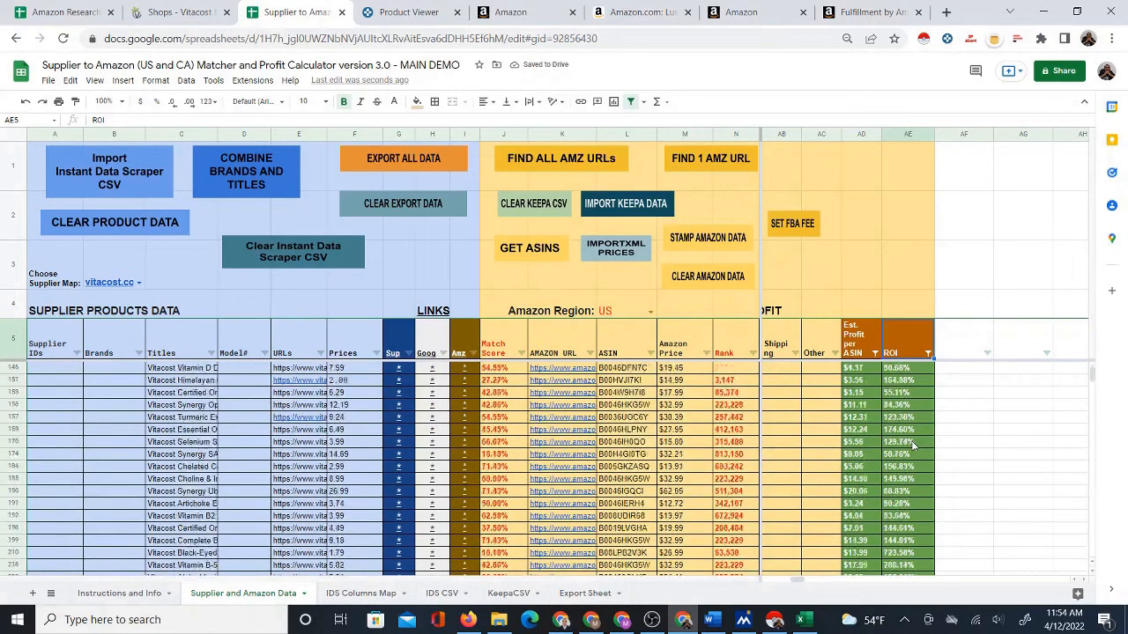
scroll(913, 445, up, 3)
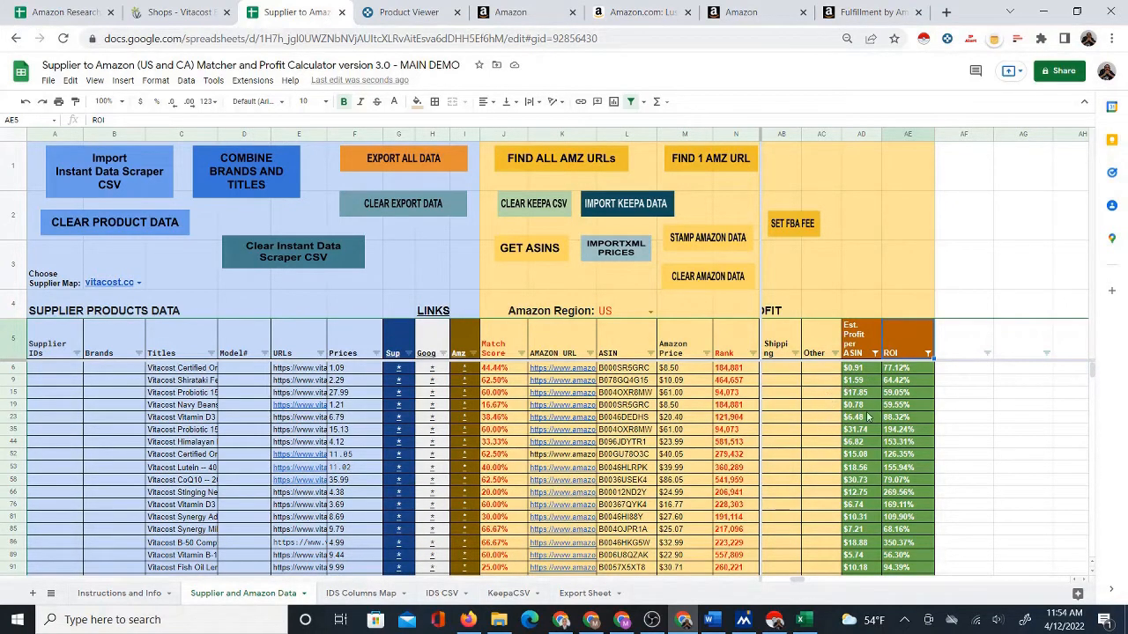
scroll(872, 425, down, 3)
scroll(872, 428, down, 3)
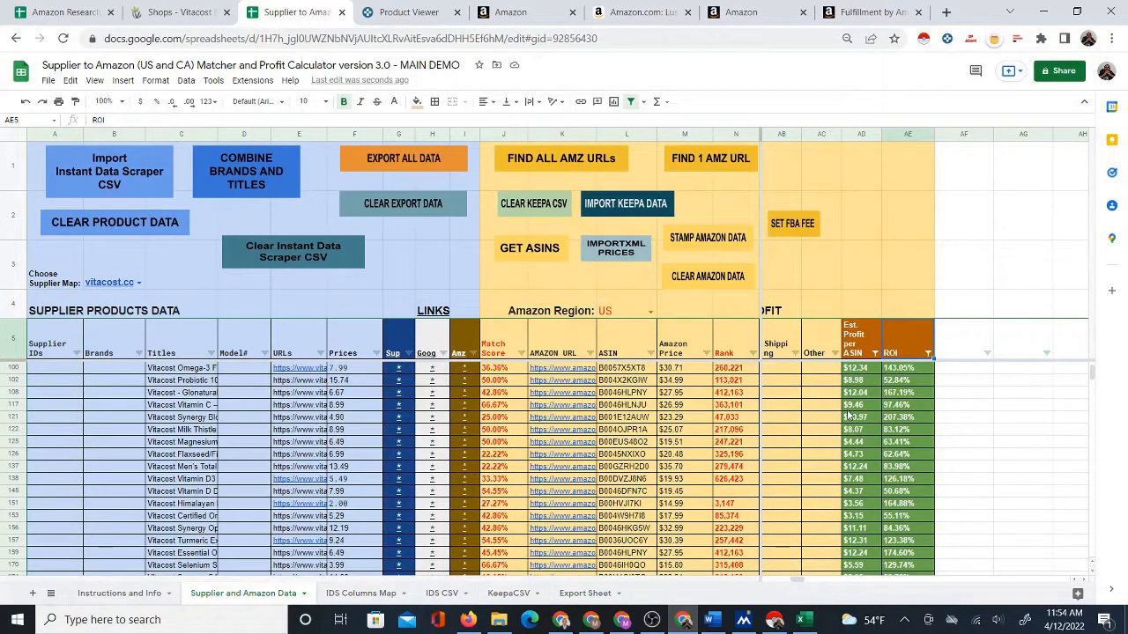
scroll(861, 432, up, 3)
scroll(861, 436, up, 2)
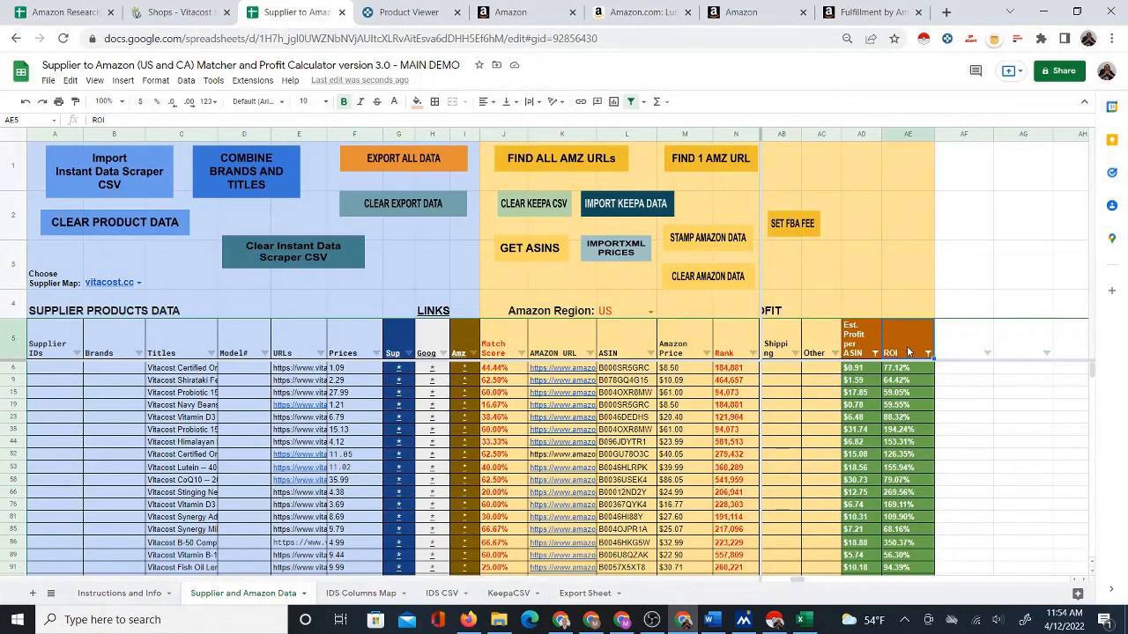
click(927, 353)
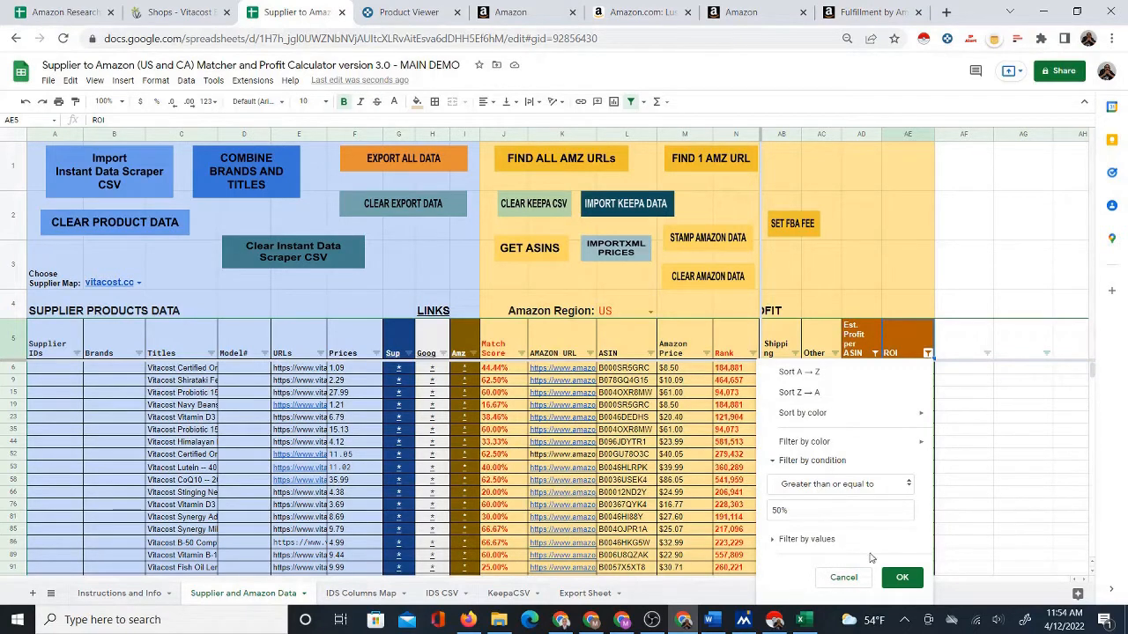
click(857, 577)
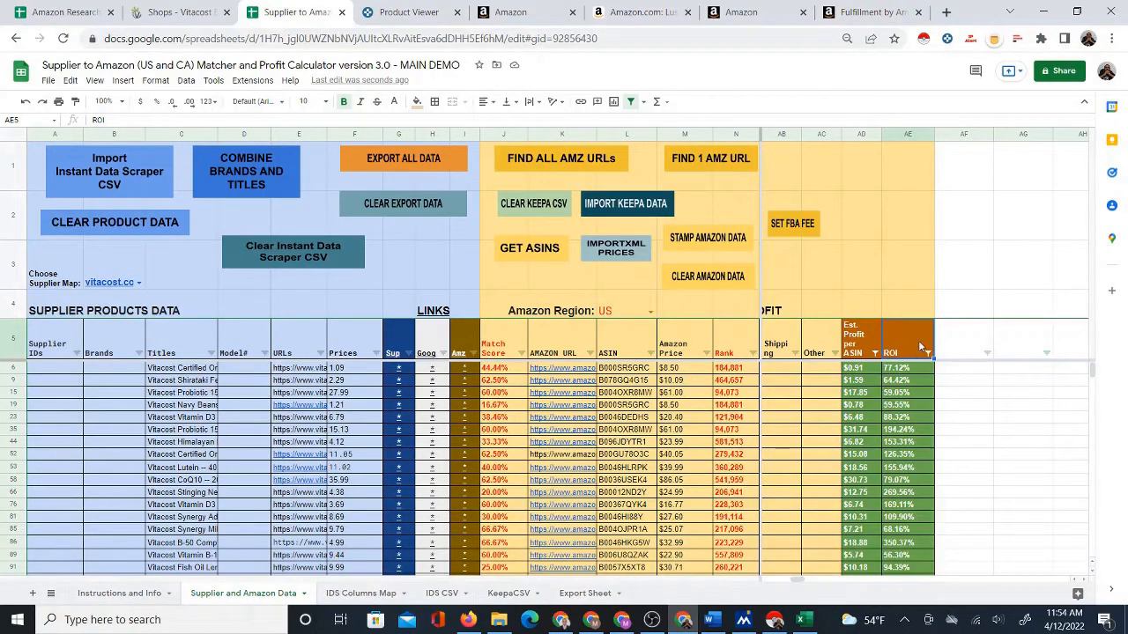
Remove the filter from the whole header row 5 and create a fresh one across all its columns
click(16, 337)
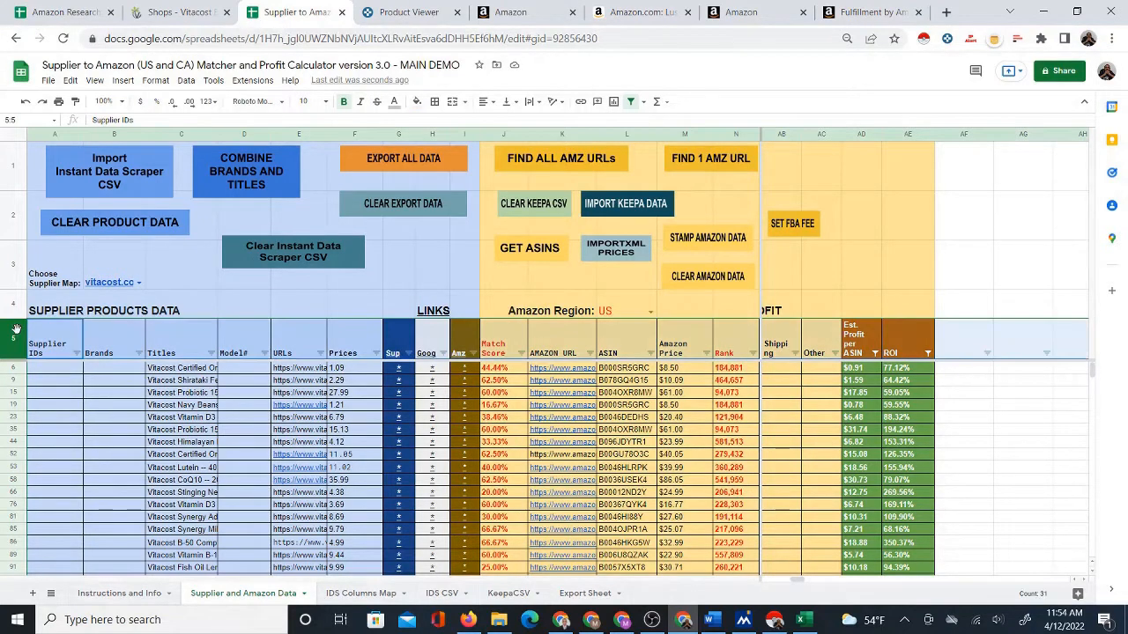
click(185, 80)
click(226, 151)
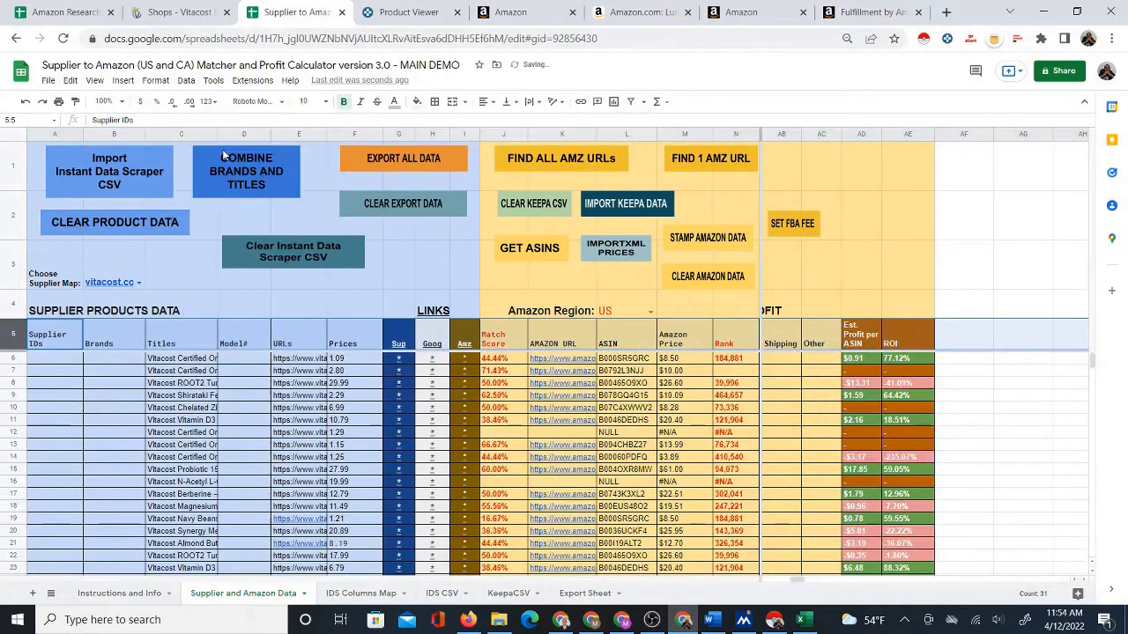
click(185, 81)
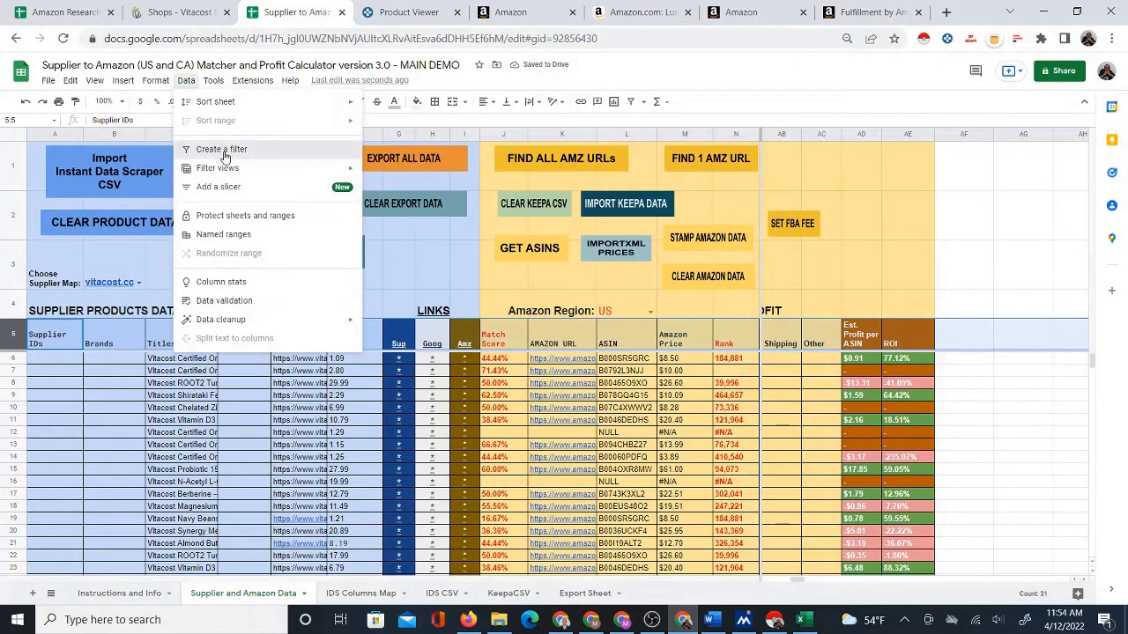
click(223, 152)
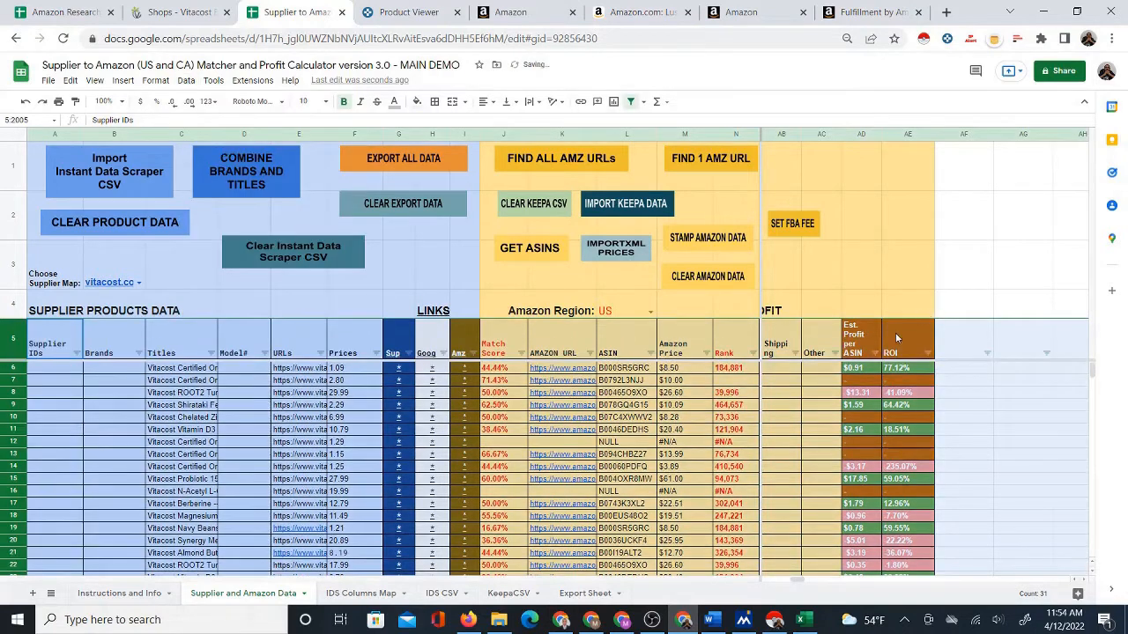
Restrict the freshly filtered sheet to rows whose Est. Profit per ASIN cell has the dark green 1 fill color
click(870, 345)
click(874, 353)
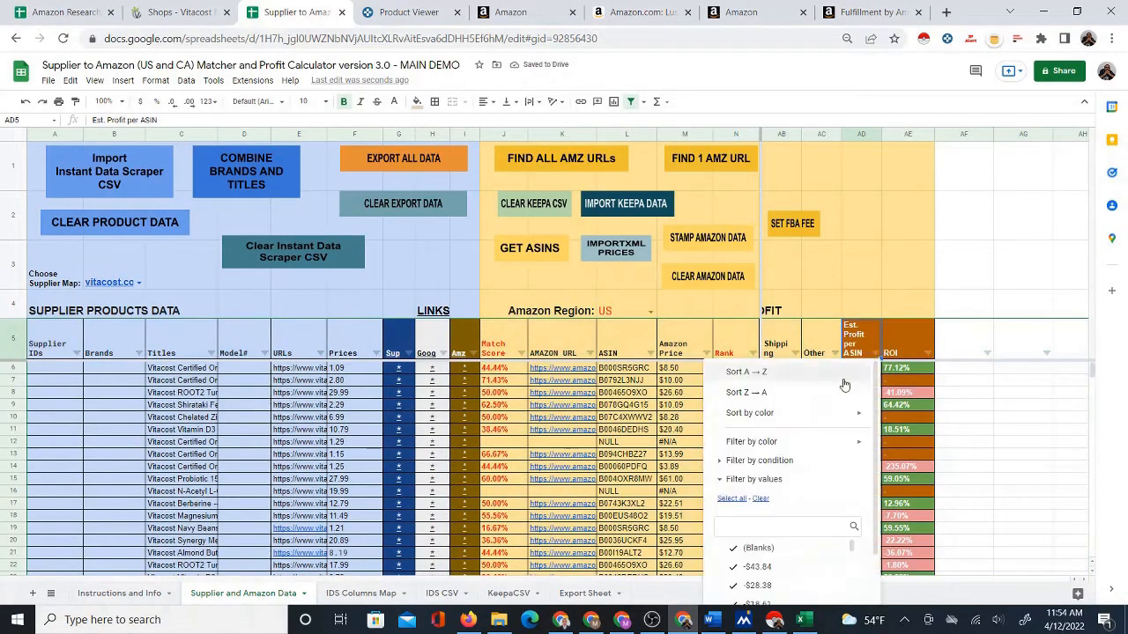
mouse_move(831, 444)
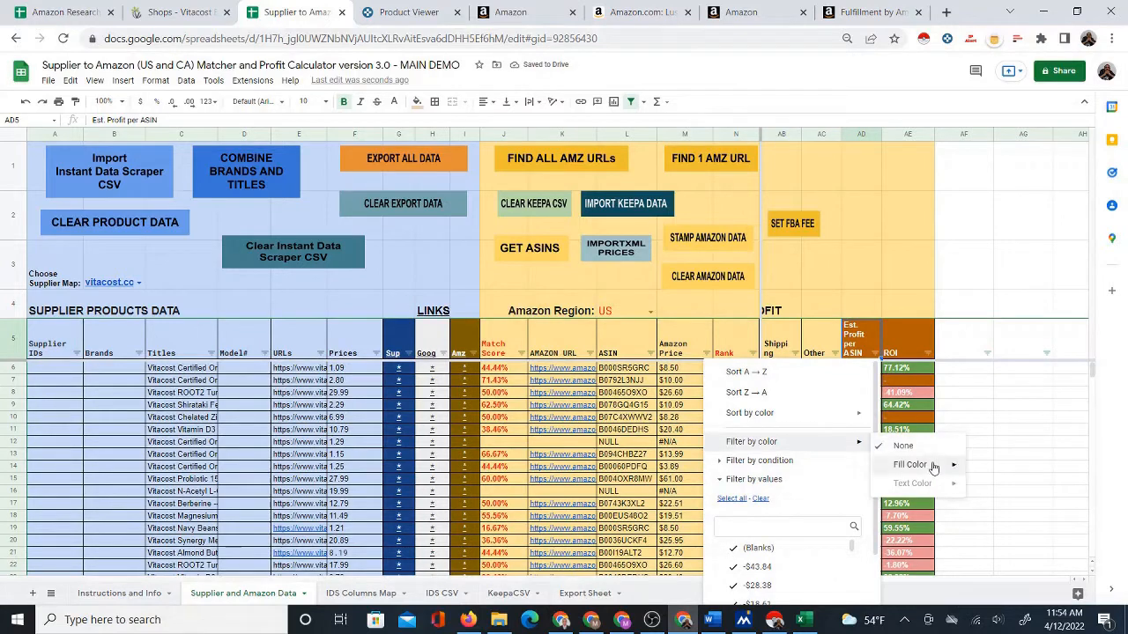
mouse_move(934, 464)
click(1001, 471)
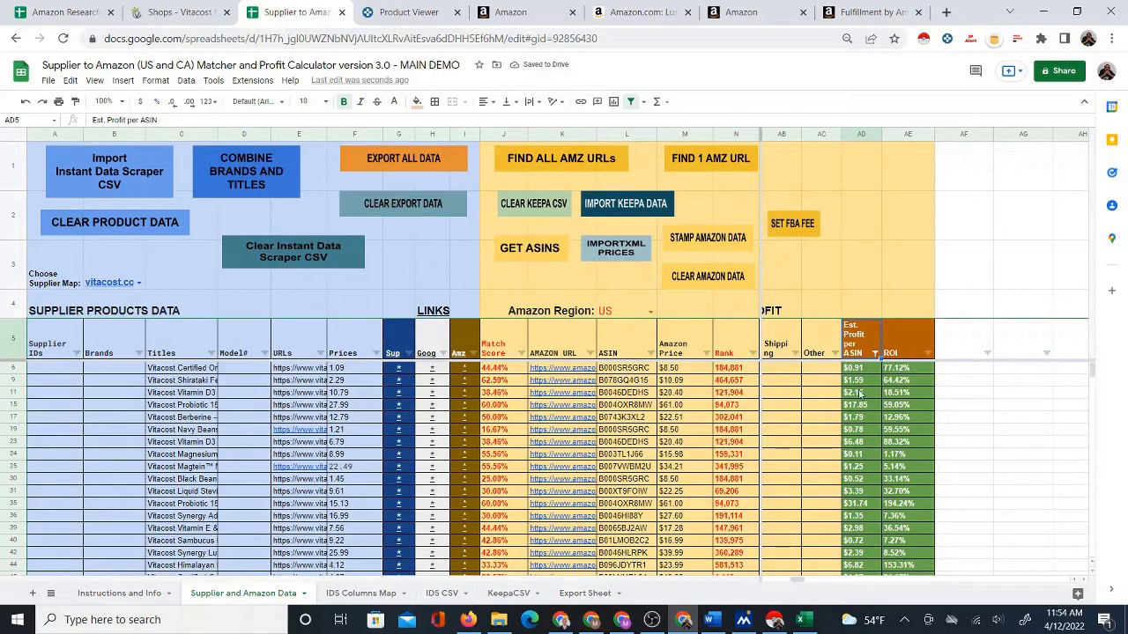
Sort the products by the ROI column Z → A and select the Match Score header cell
click(900, 350)
click(925, 353)
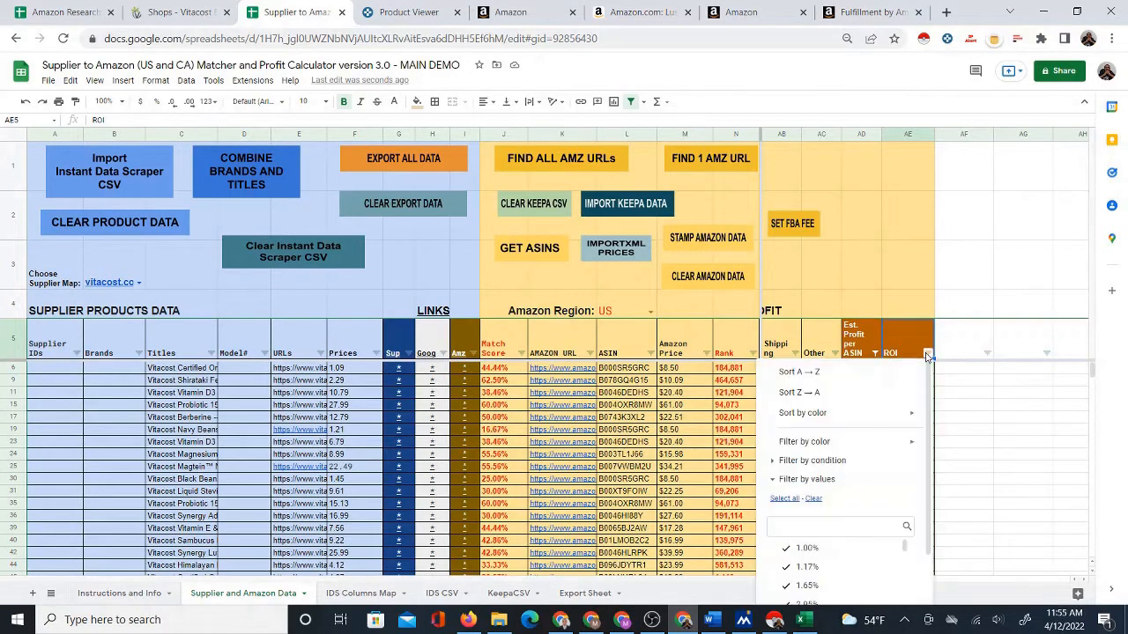
click(799, 393)
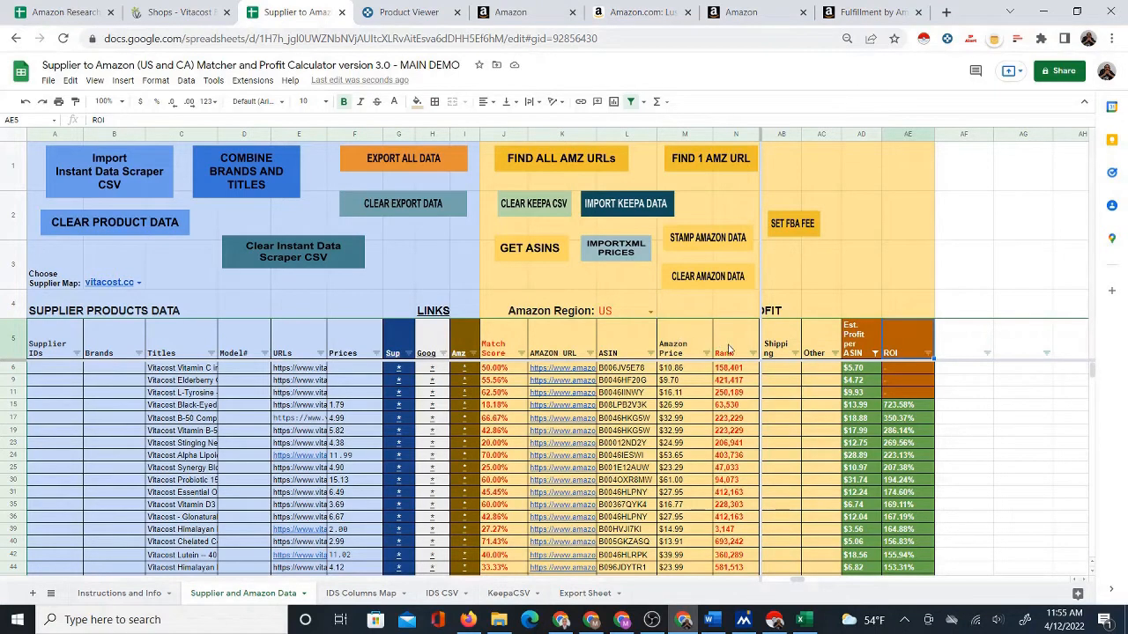
click(516, 341)
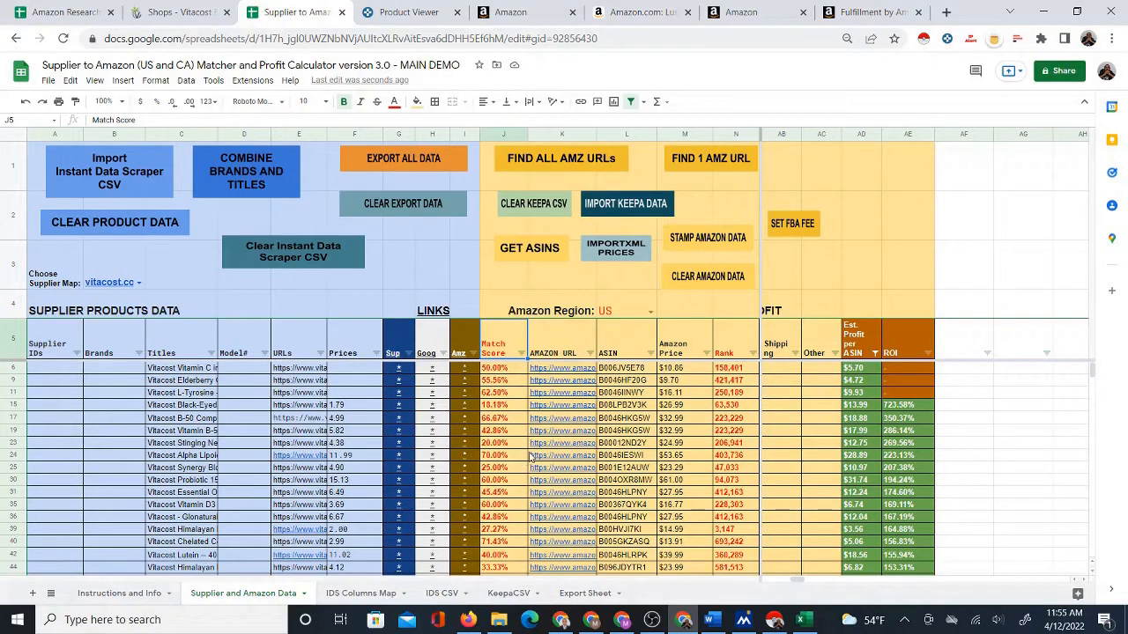
Preview the Vitacost supplier link and the Amazon link of the Vitamin C product in row 6 to compare the product images
mouse_move(531, 456)
mouse_move(414, 374)
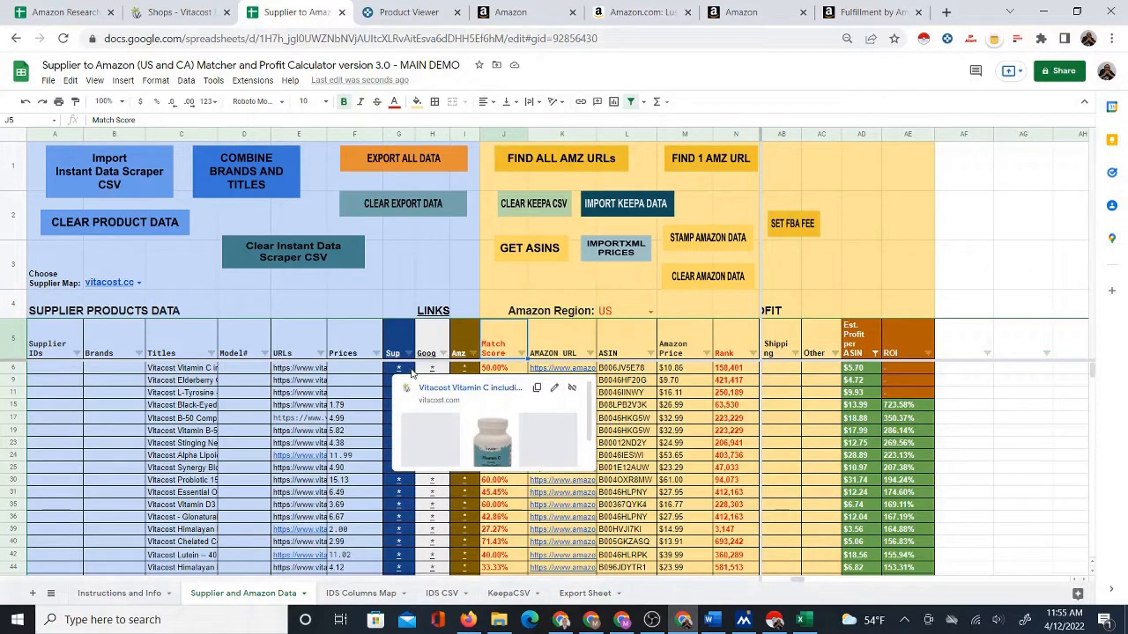
click(815, 397)
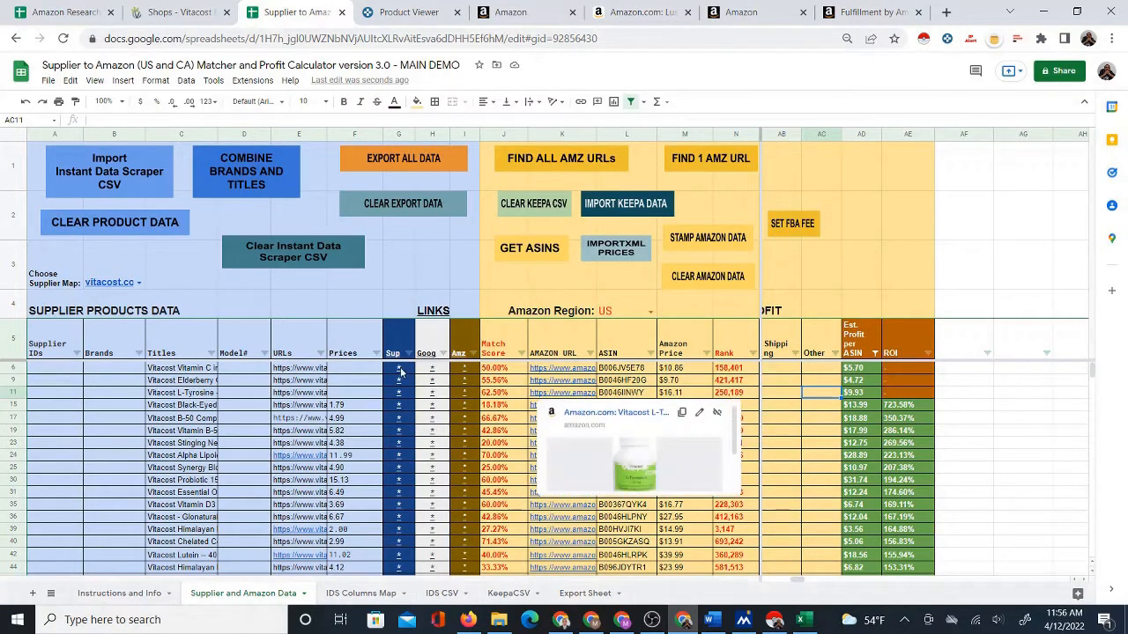
mouse_move(400, 371)
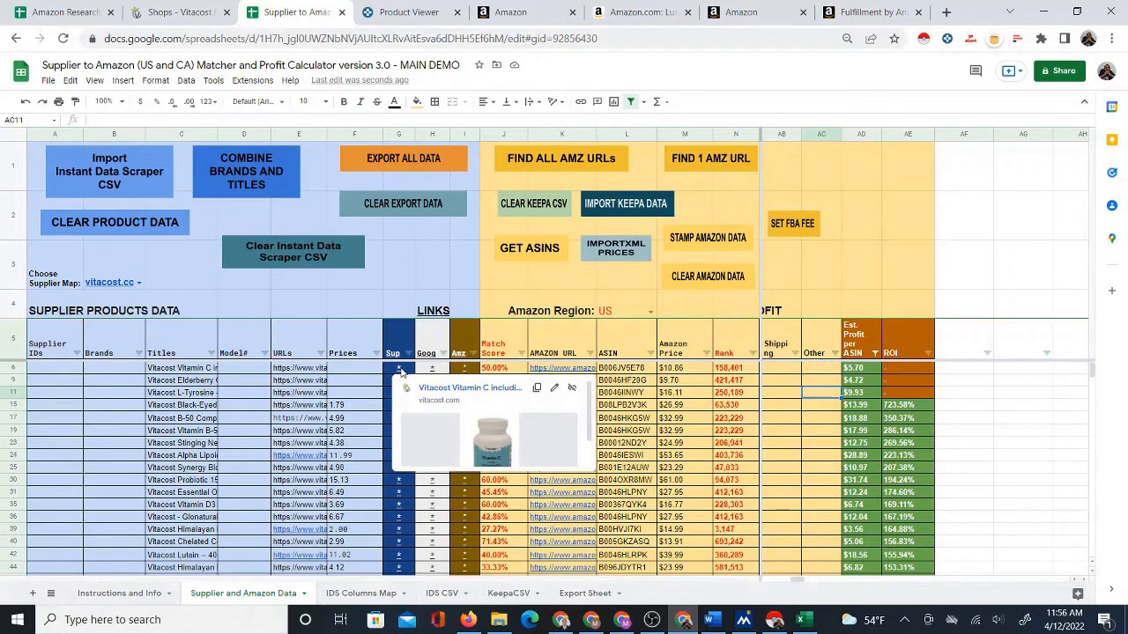
click(401, 371)
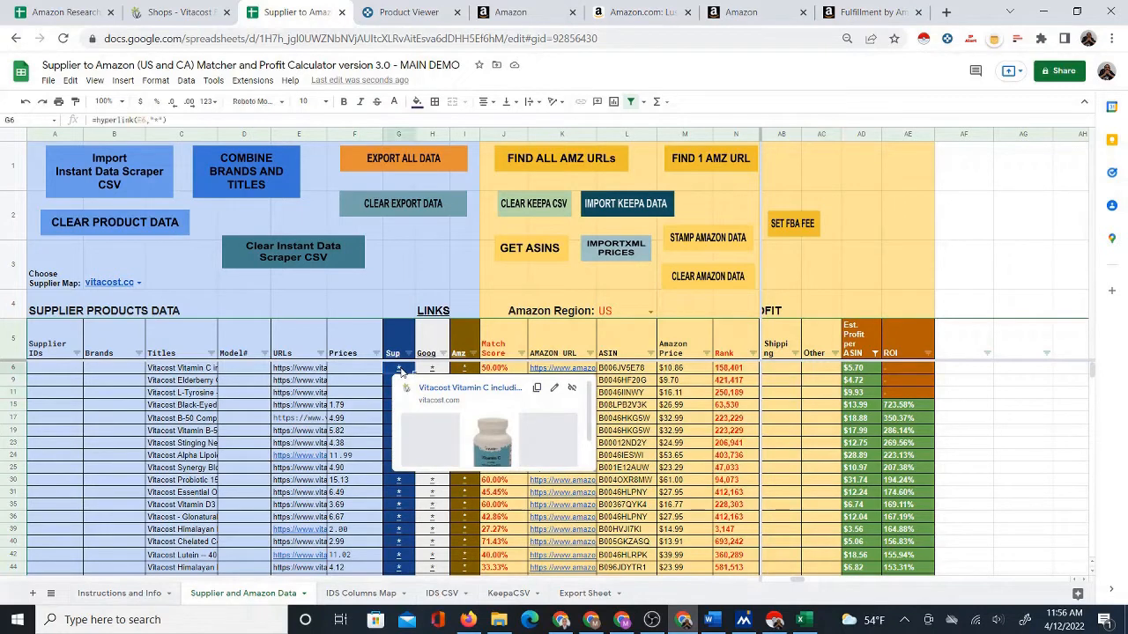
click(471, 372)
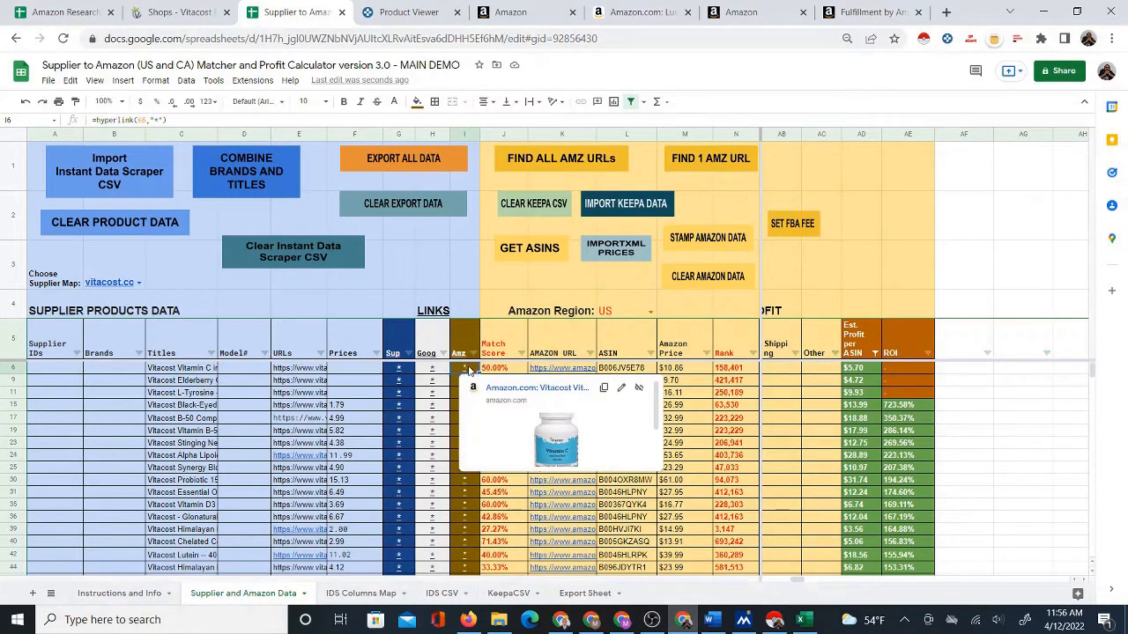
mouse_move(401, 371)
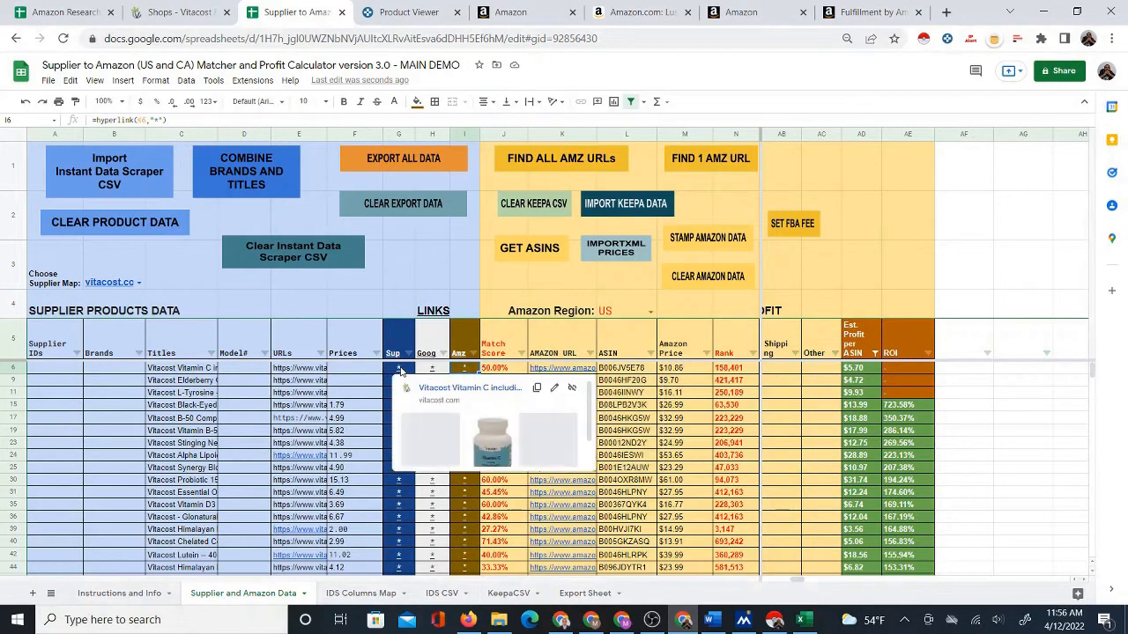
click(400, 371)
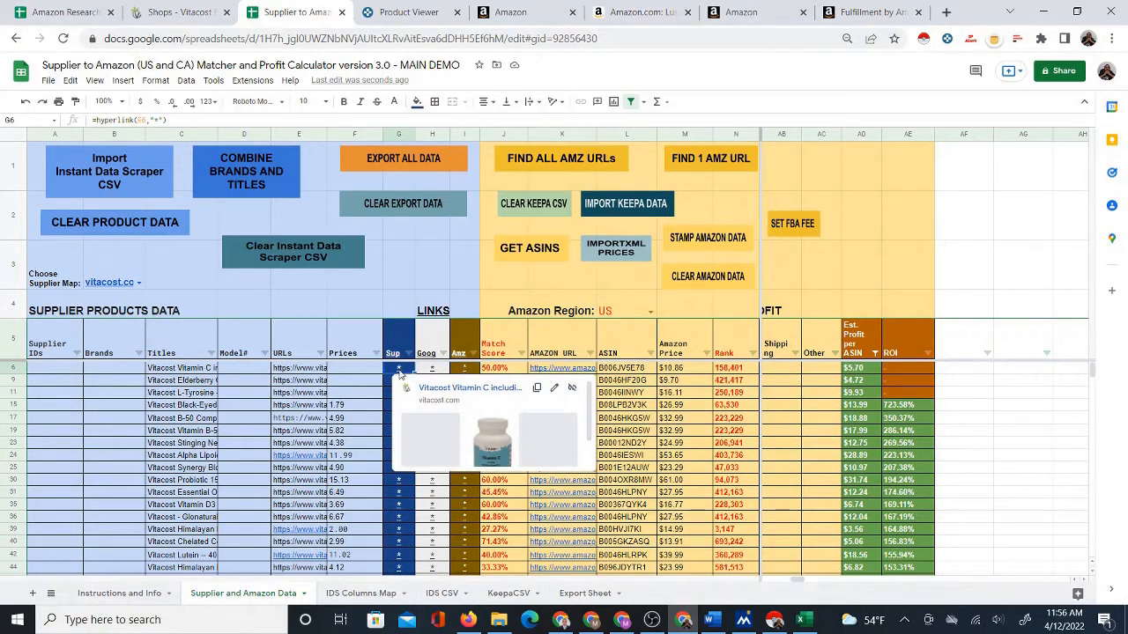
Preview the links of the Elderberry product in row 9 and compare the supplier and Amazon previews of L-Tyrosine in row 11
click(391, 381)
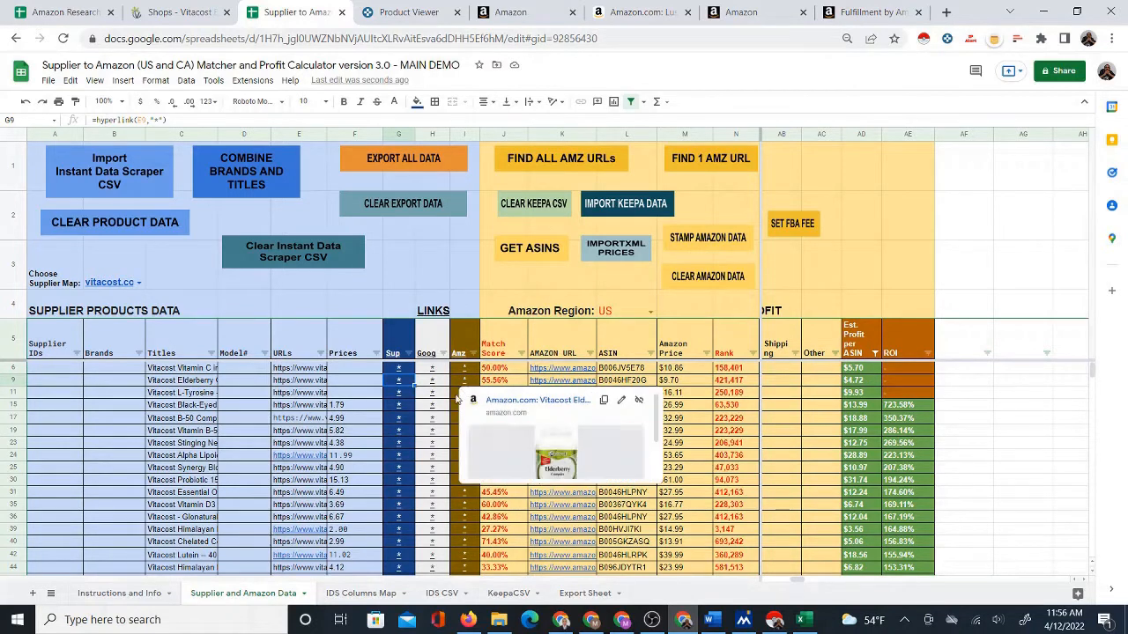
click(410, 394)
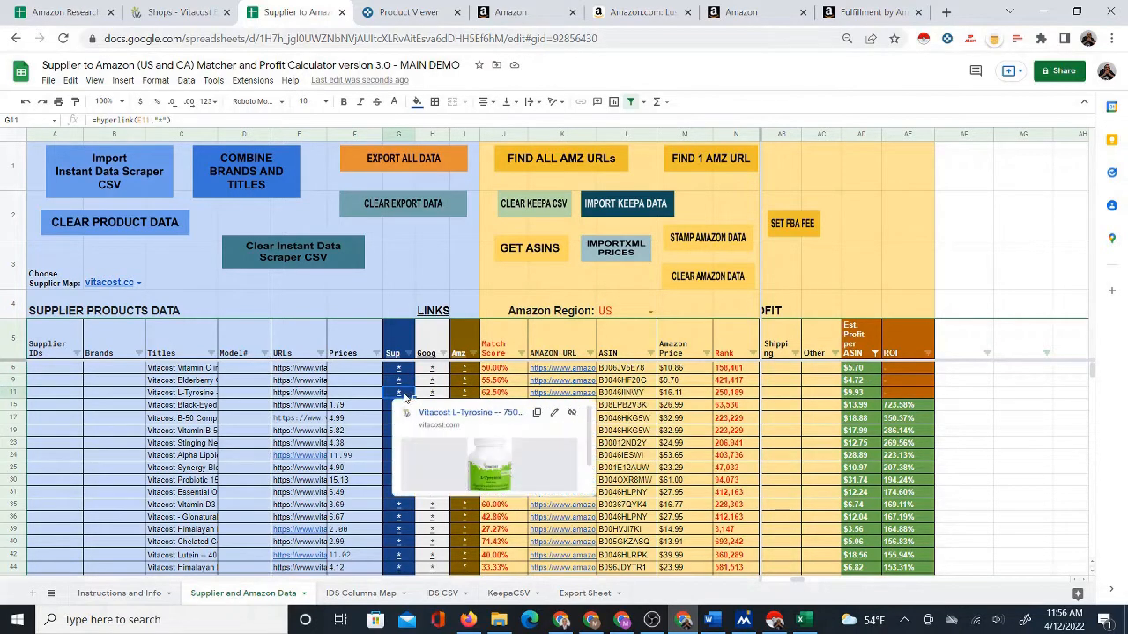
click(466, 398)
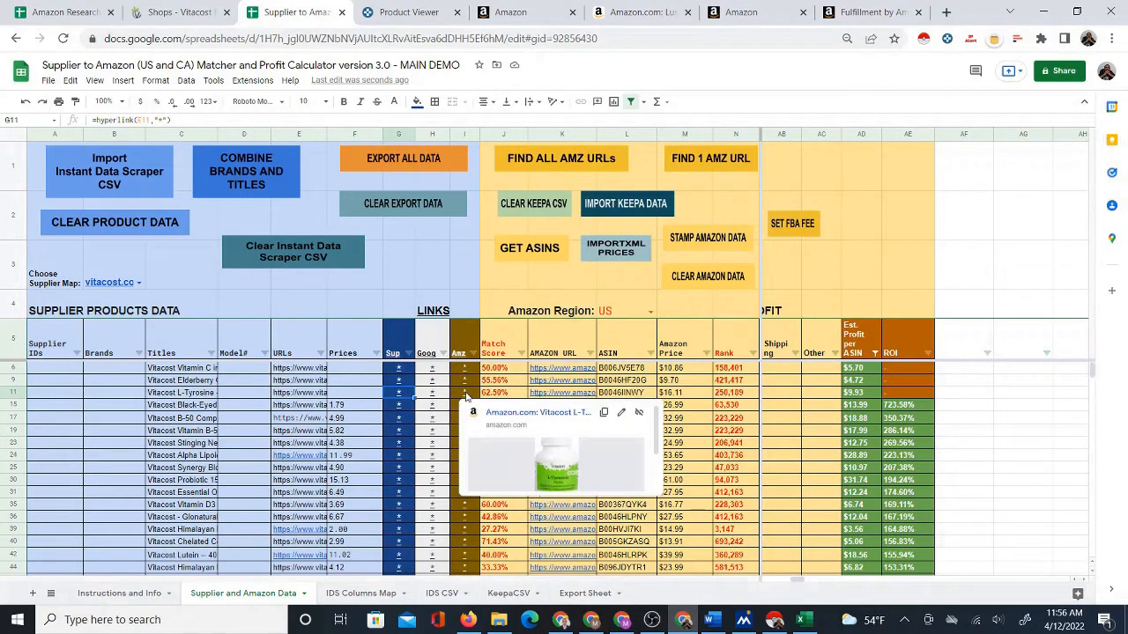
click(404, 397)
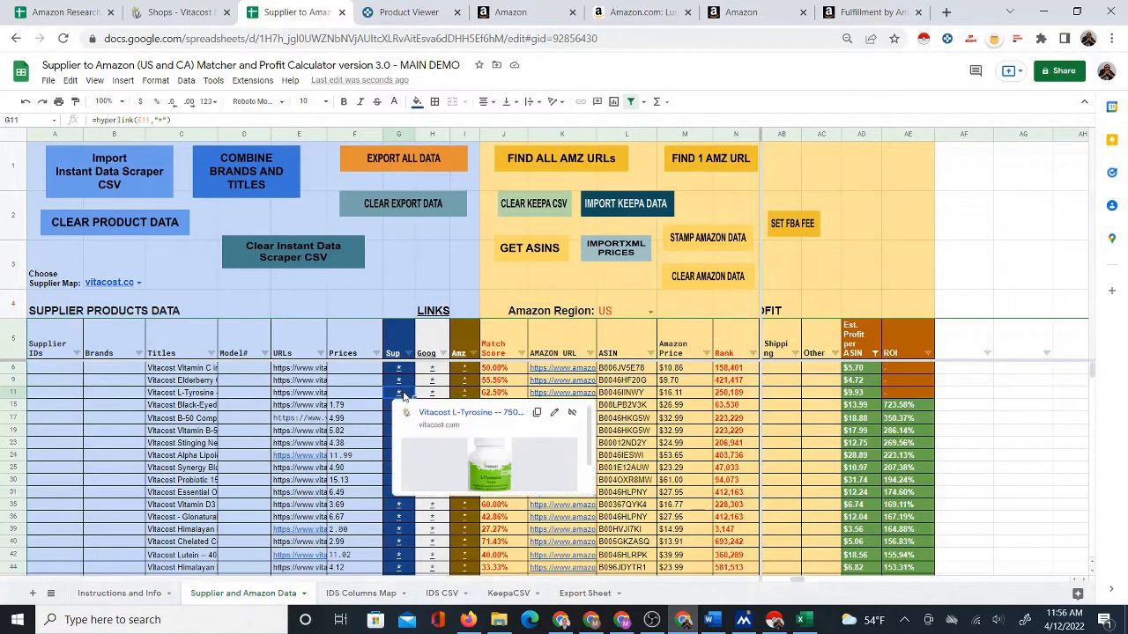
click(467, 397)
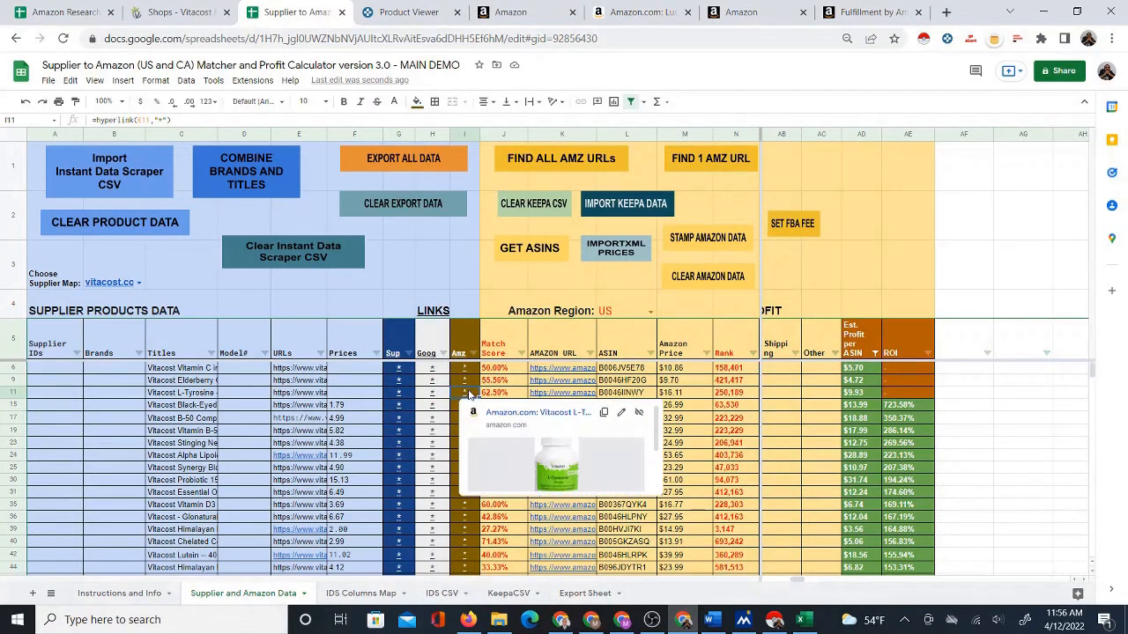
Open the L-Tyrosine product's Vitacost page and its Amazon page from the supplier and Amazon links in row 11
click(401, 396)
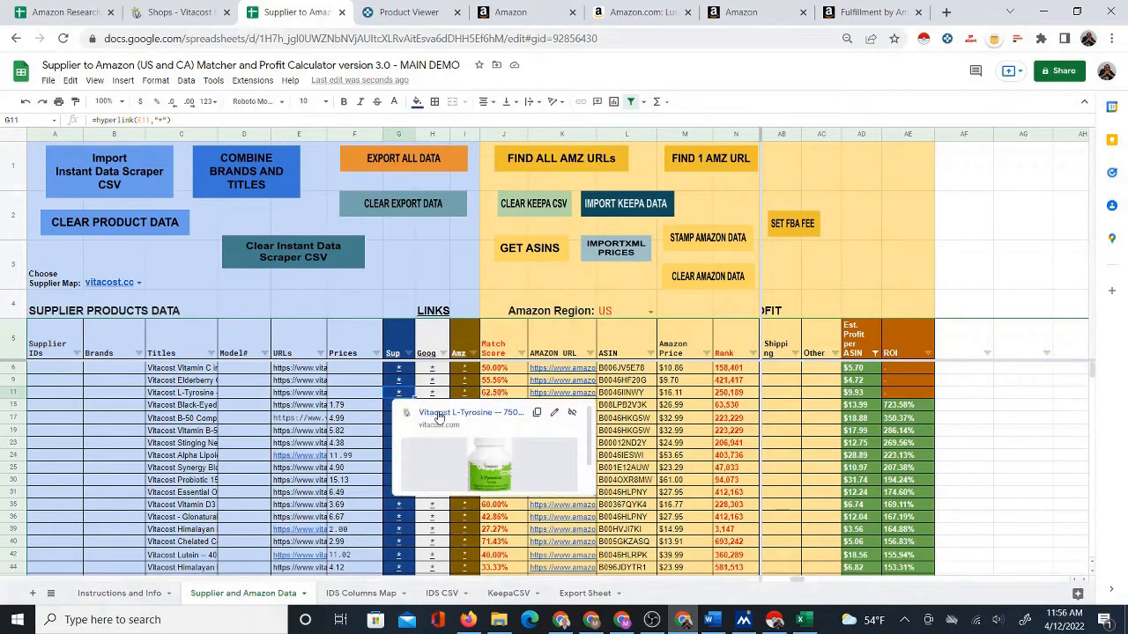
click(438, 414)
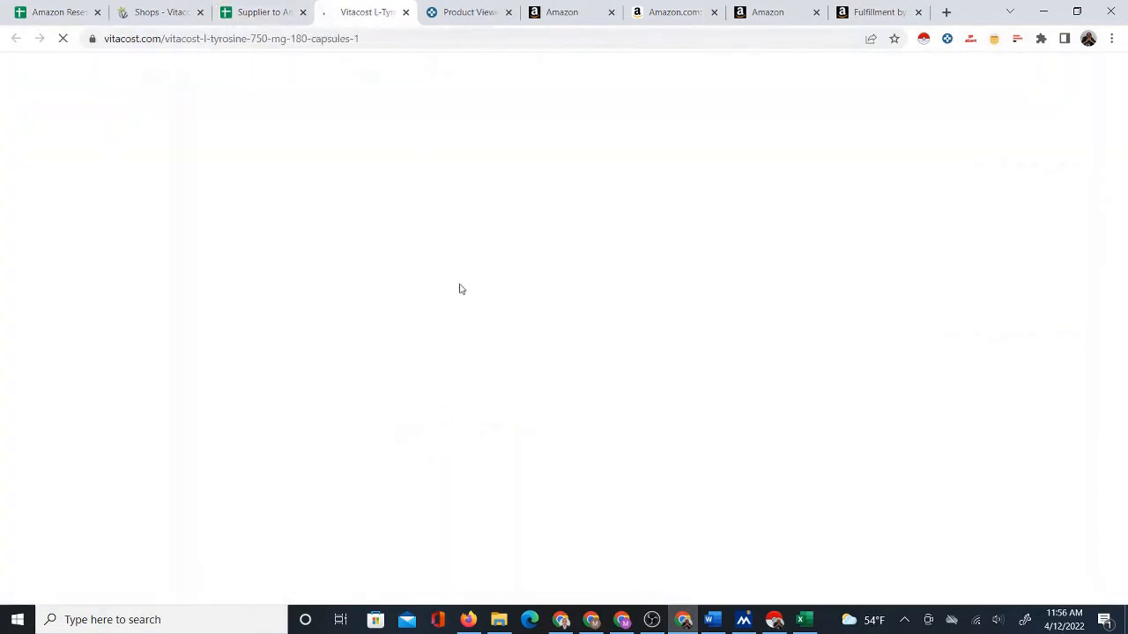
click(265, 12)
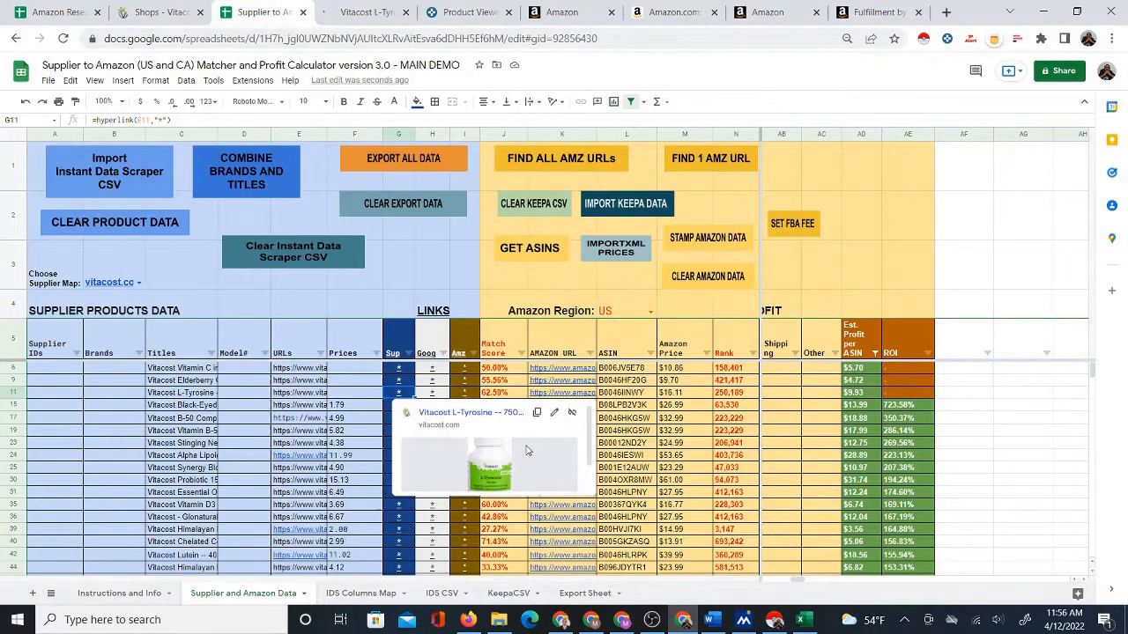
click(466, 396)
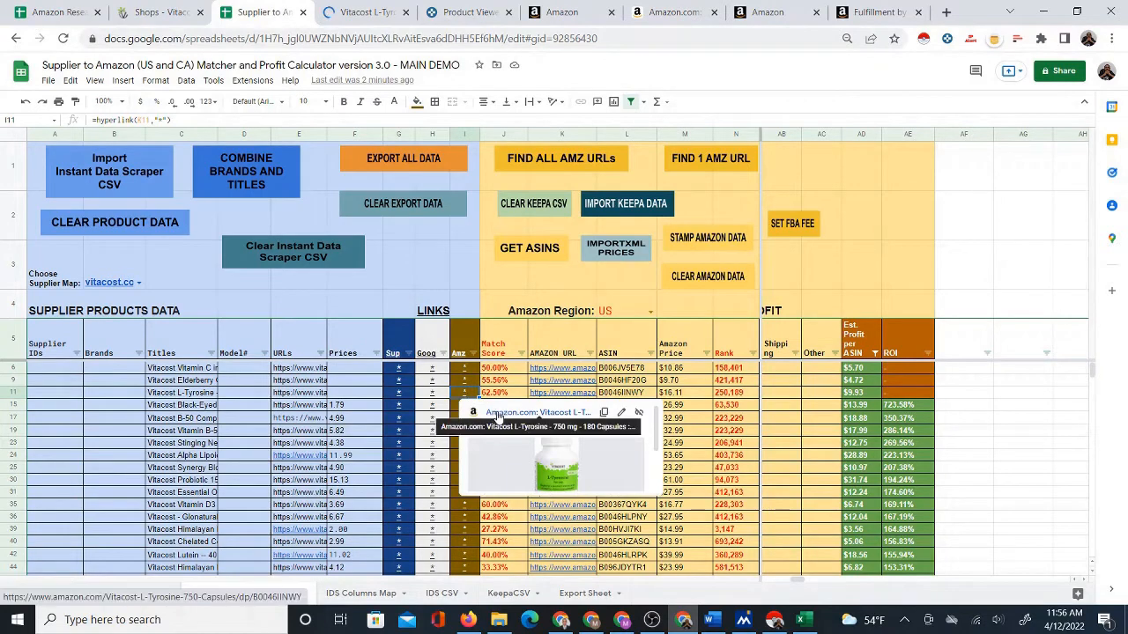
click(498, 416)
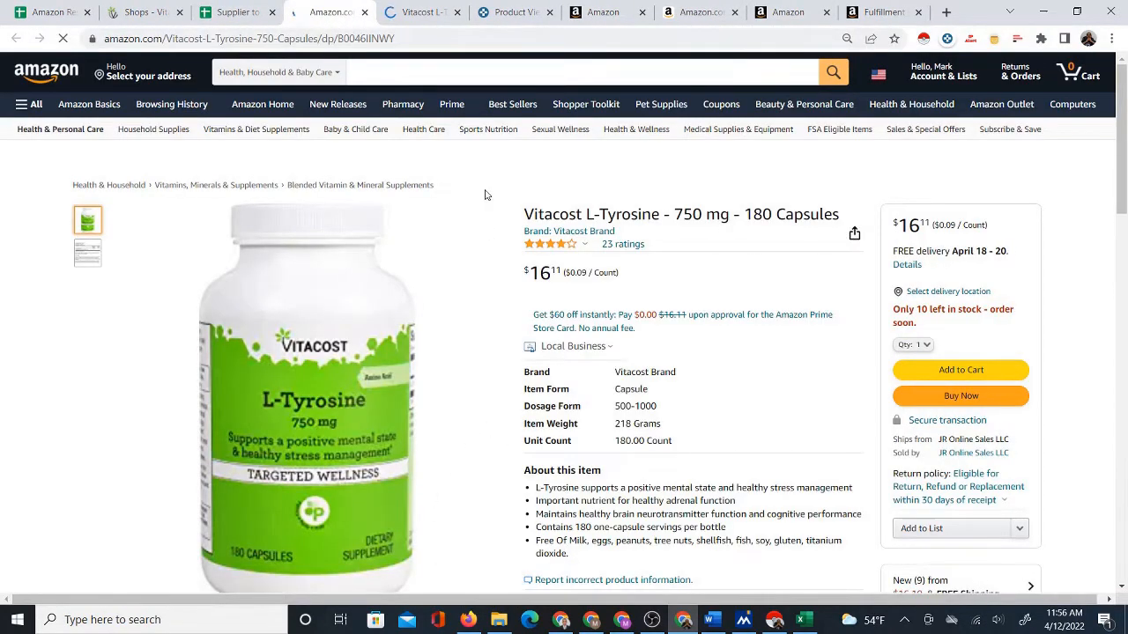
Compare the L-Tyrosine listings on Vitacost and Amazon, and close both pages to return to the product sheet
click(417, 12)
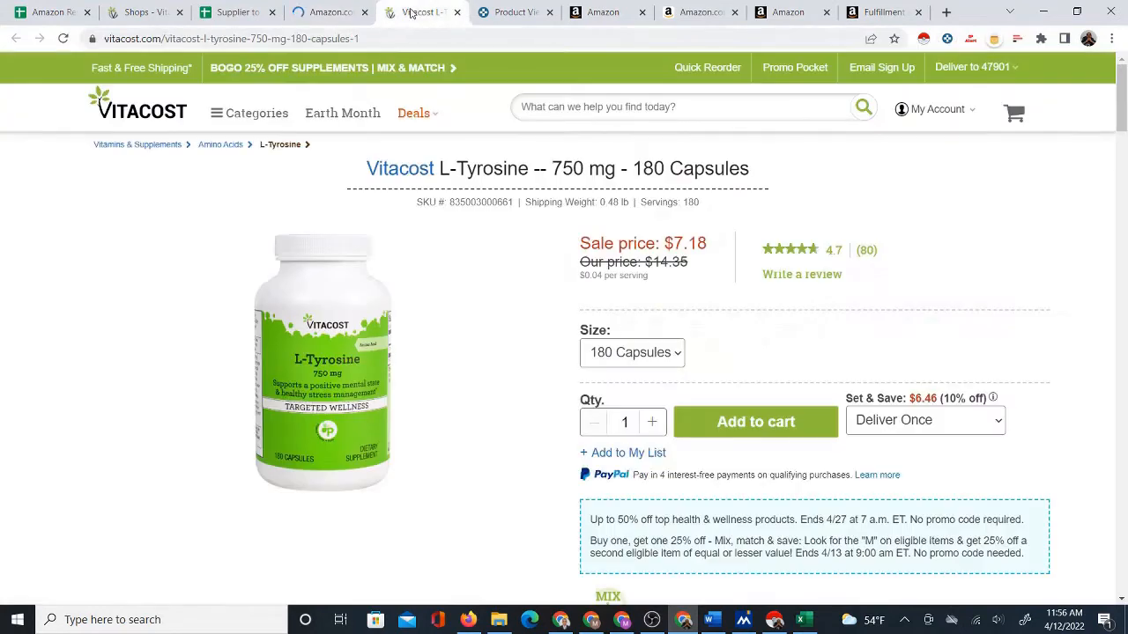
click(334, 17)
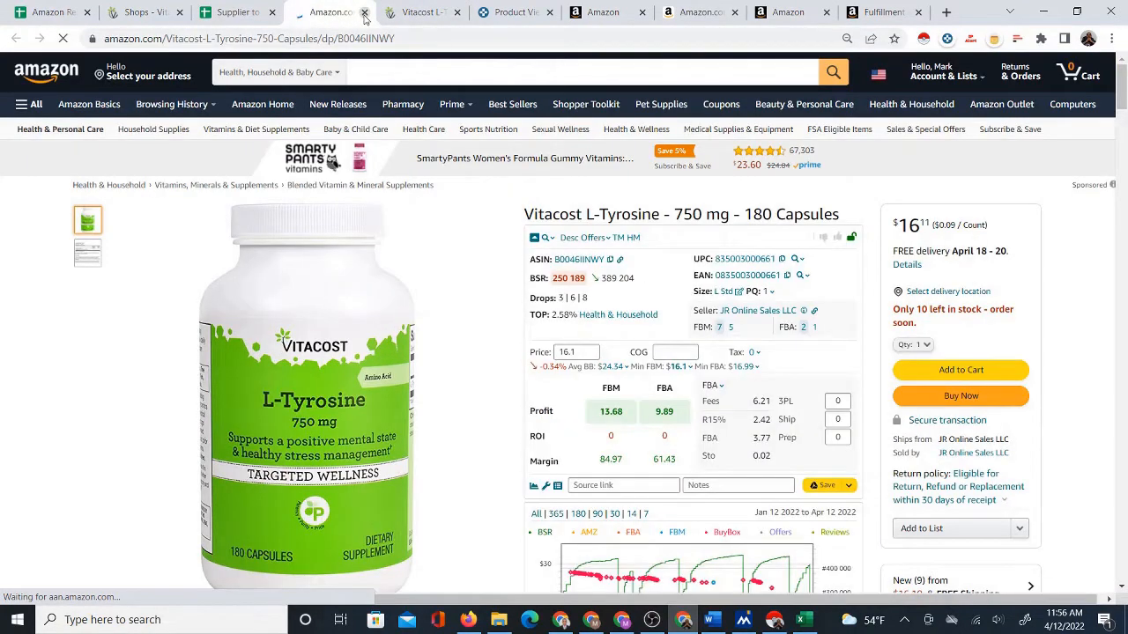
click(407, 20)
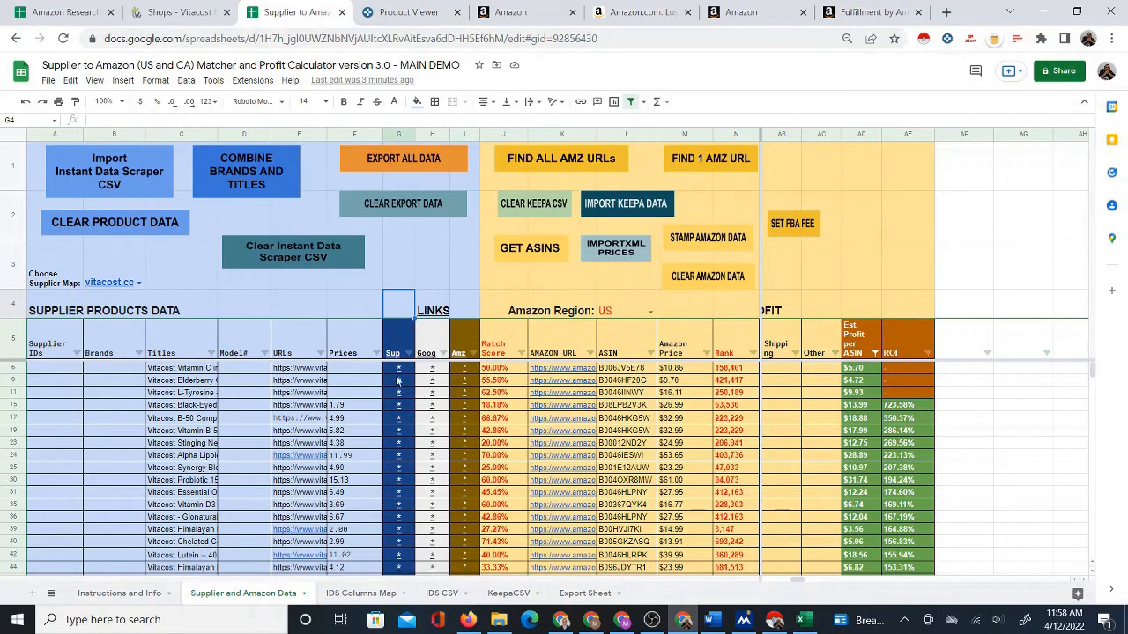
Check the supplier and Amazon link previews of the Vitamin C product in row 6 against each other again
click(398, 370)
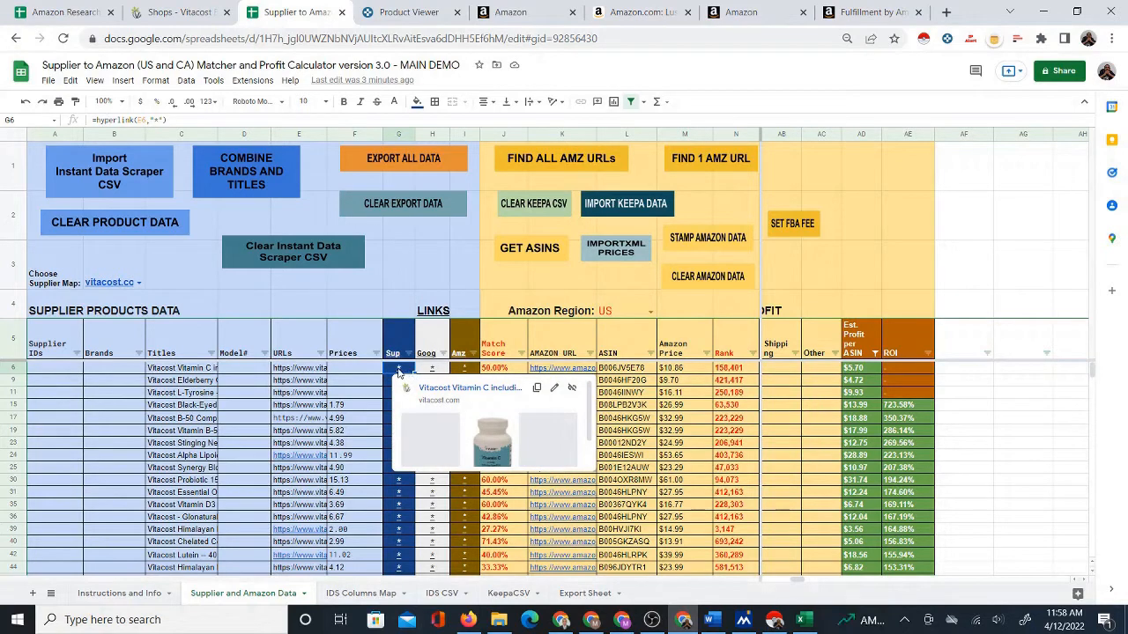
click(465, 369)
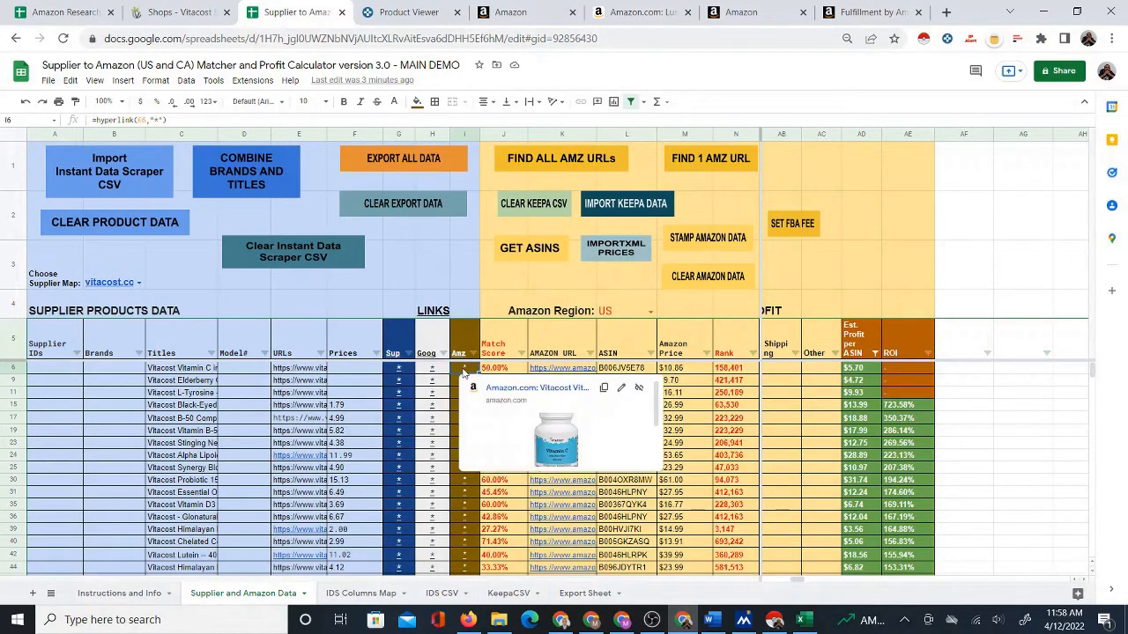
click(402, 371)
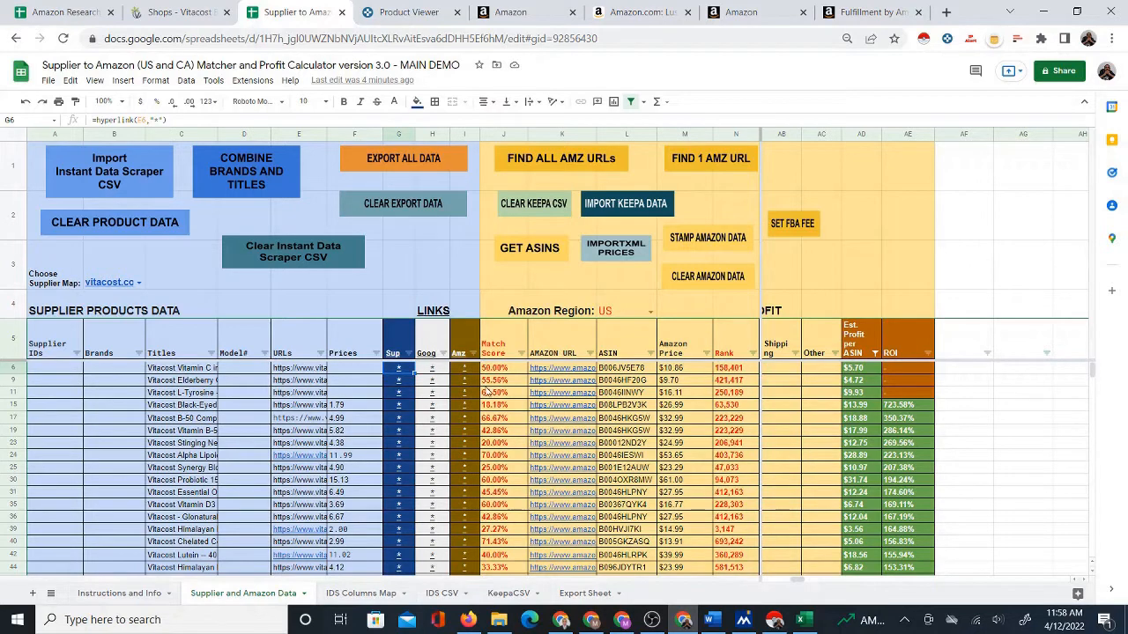
Open the row 6 Vitamin C product's Vitacost and Amazon pages from its links and place the Amazon page after the Vitacost one
mouse_move(406, 370)
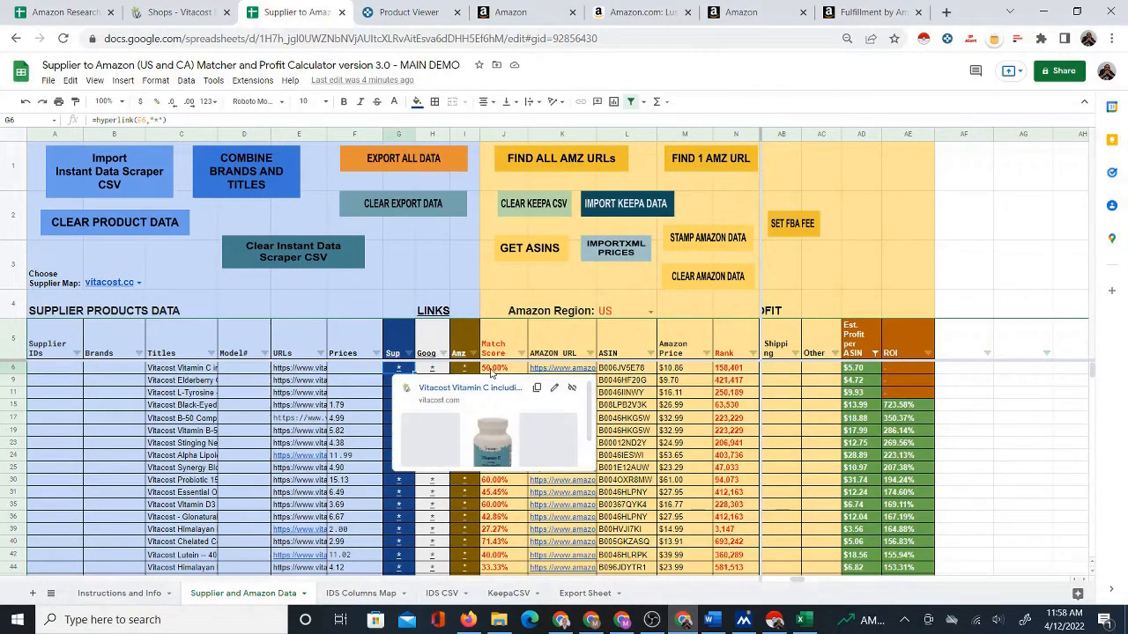
click(432, 389)
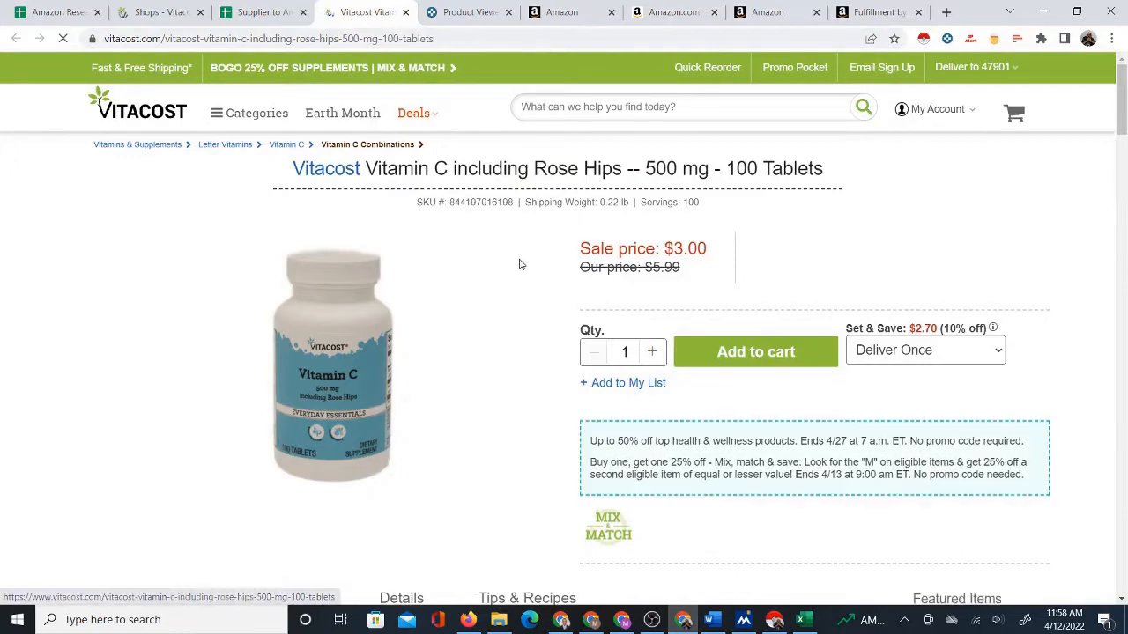
click(267, 14)
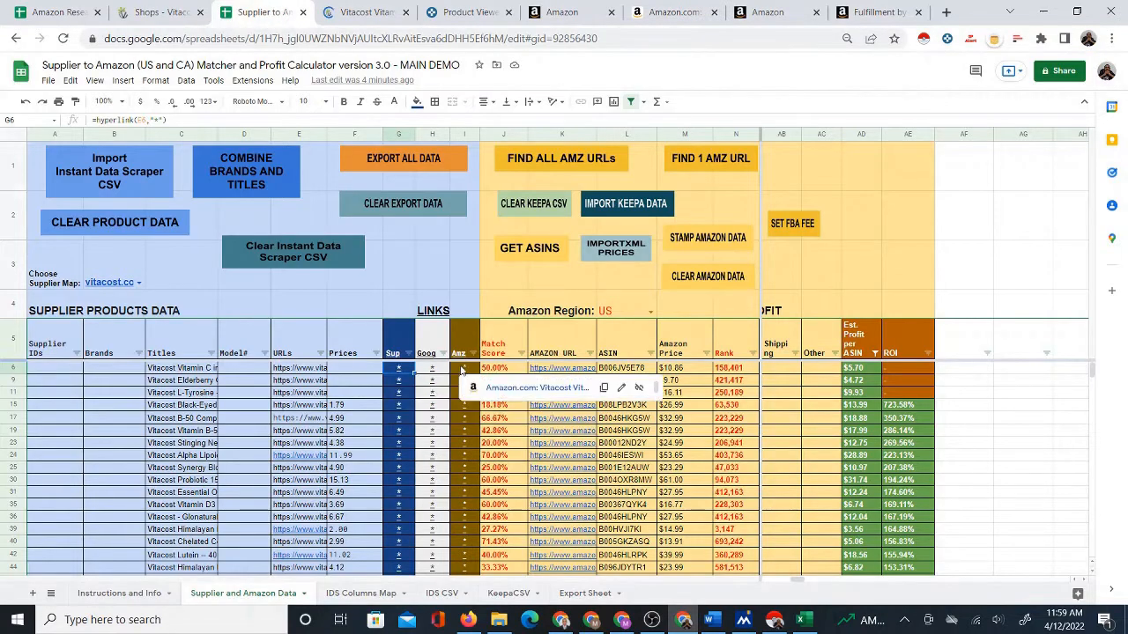
click(467, 370)
click(489, 388)
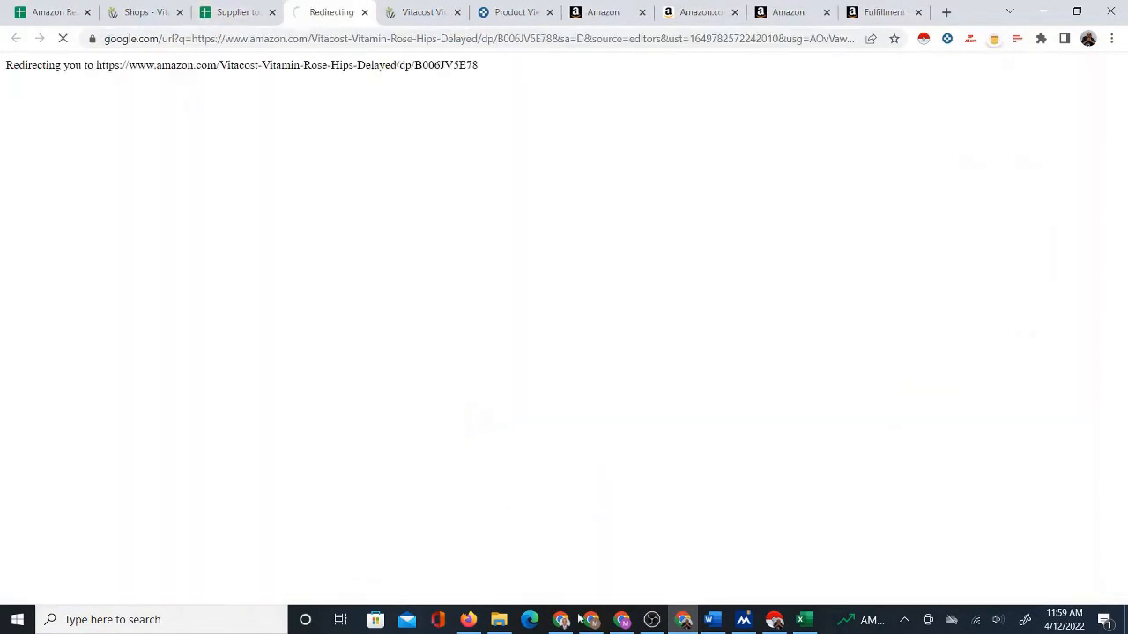
drag(321, 13, 407, 13)
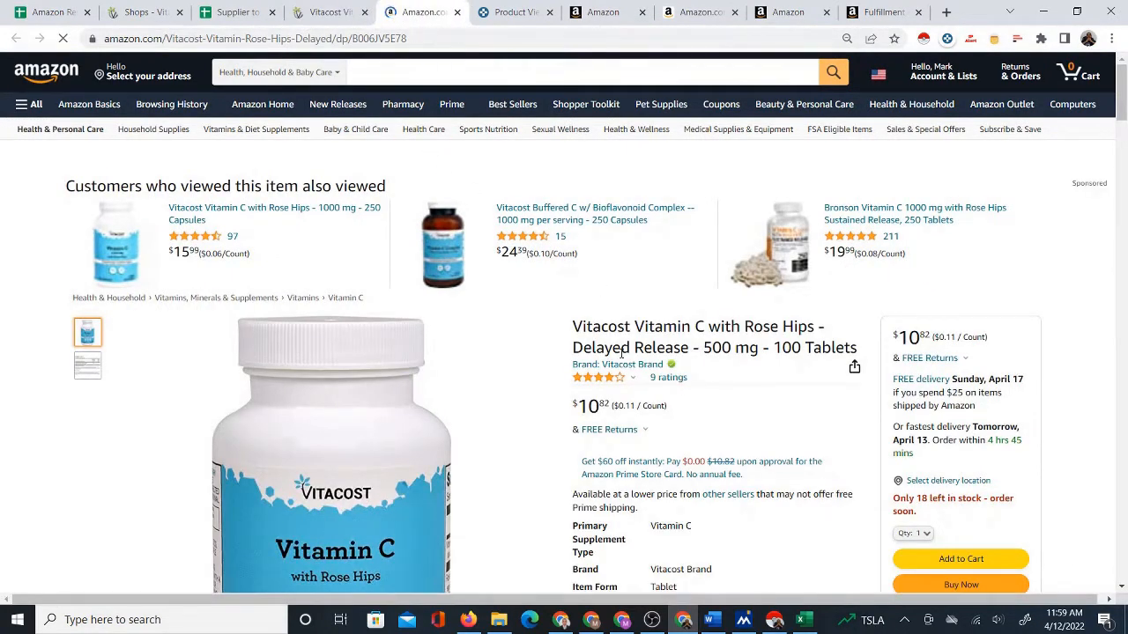
Compare the Vitamin C listings on Vitacost and Amazon, examining title, image, dosage, tablet count, price and estimated profit
scroll(629, 337, down, 2)
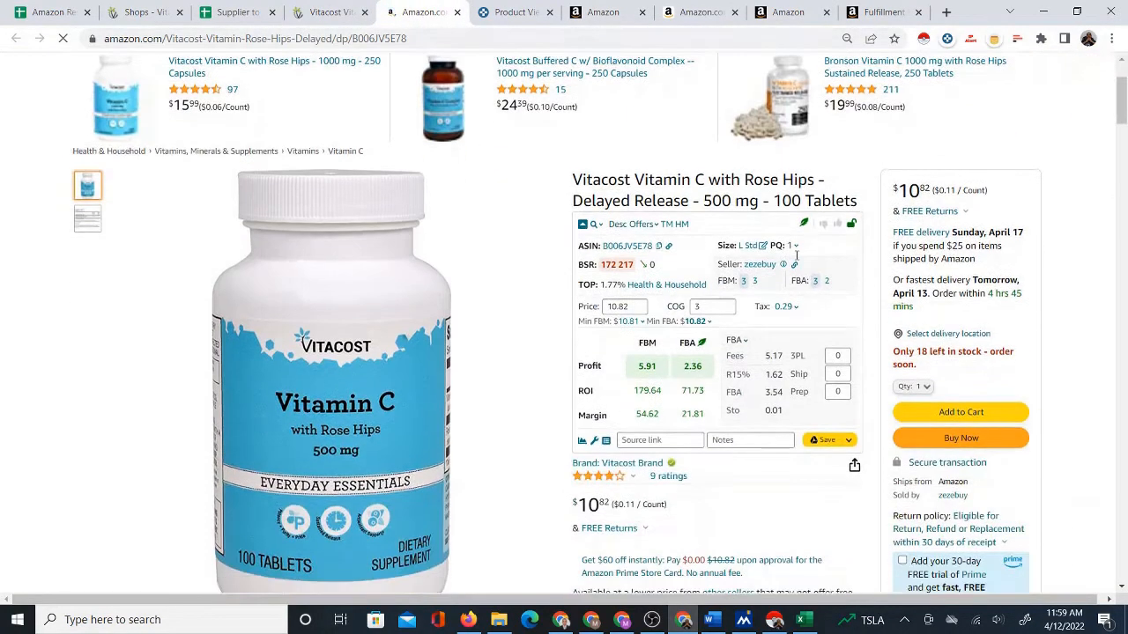
click(325, 9)
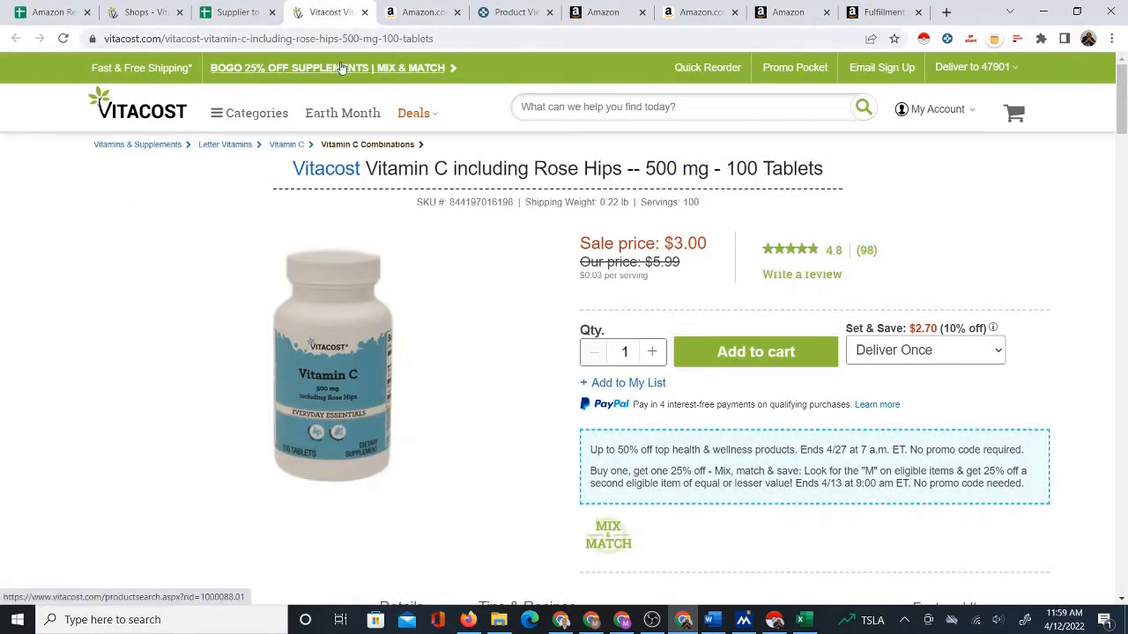
click(408, 12)
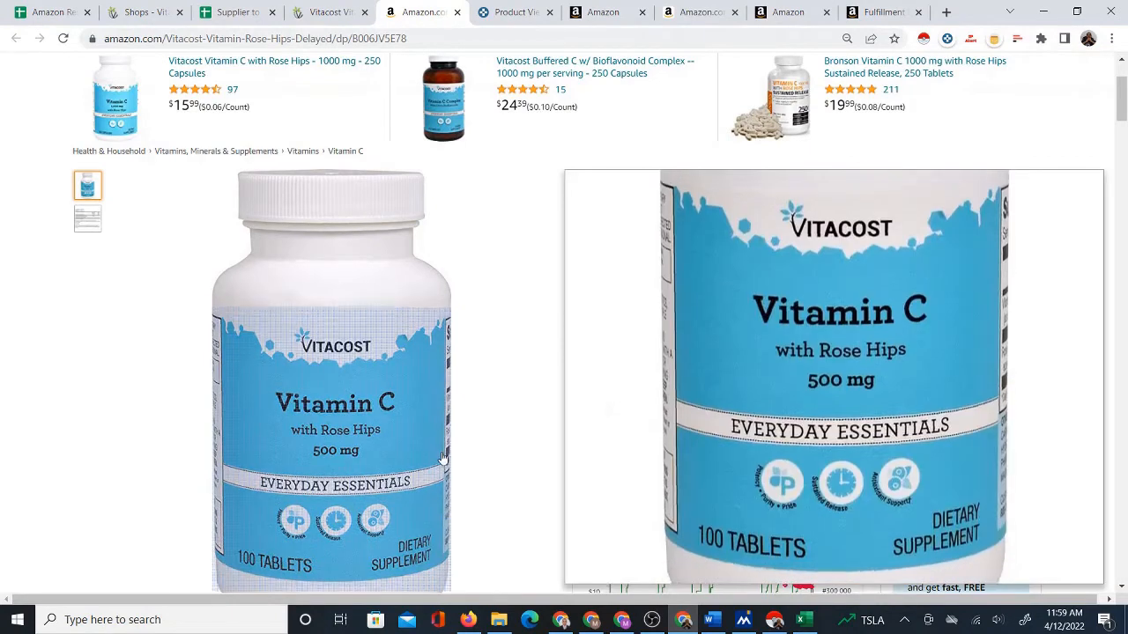
click(326, 9)
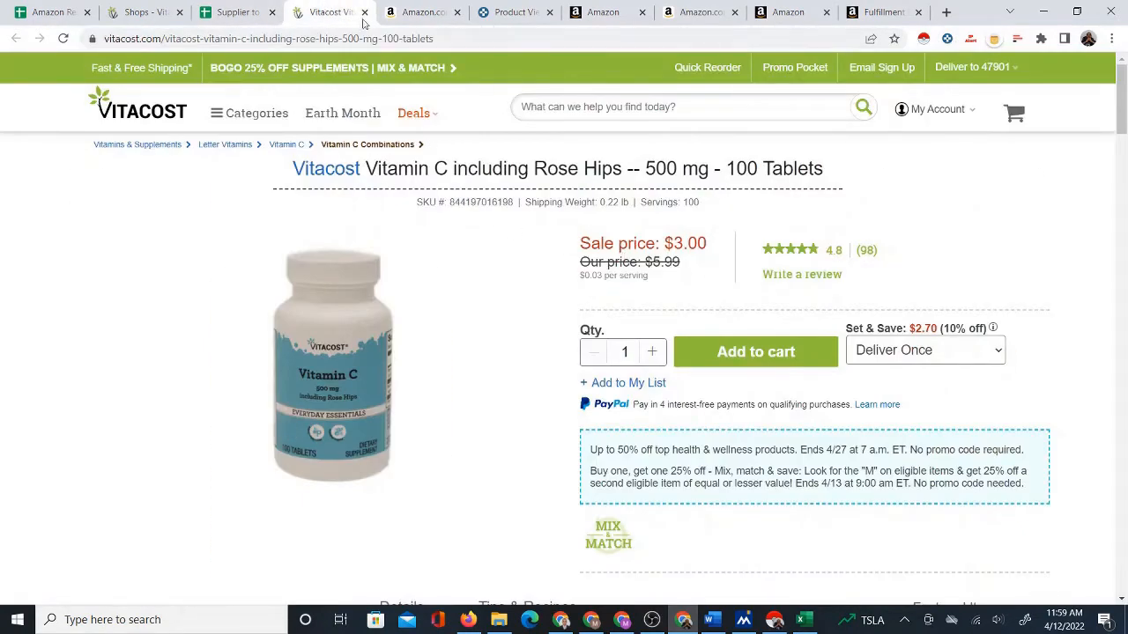
click(411, 10)
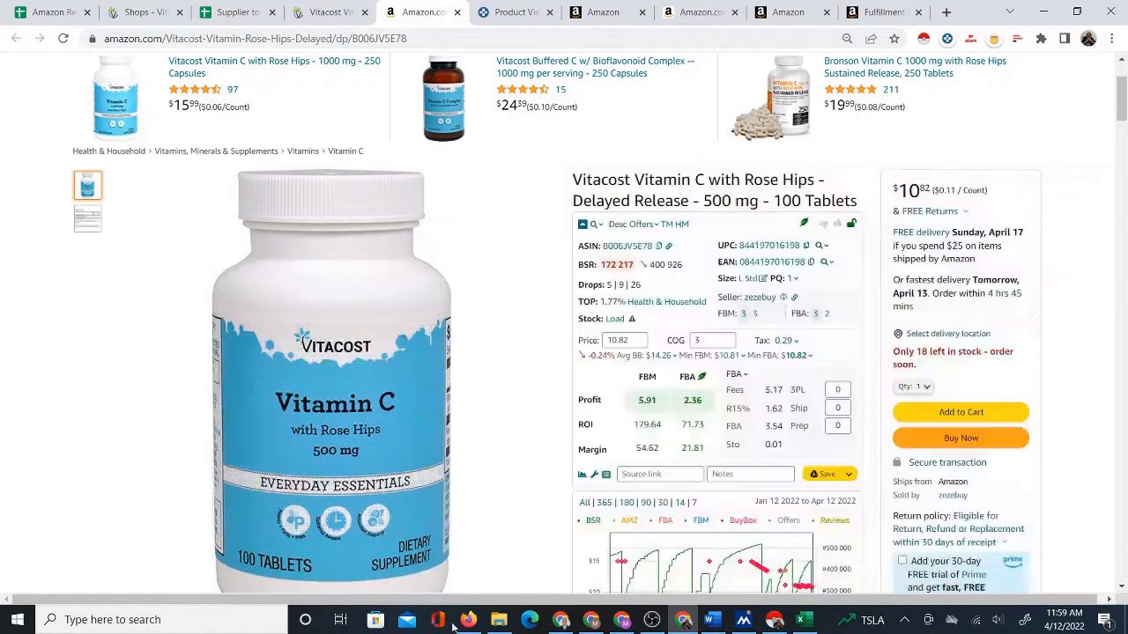
scroll(546, 541, down, 1)
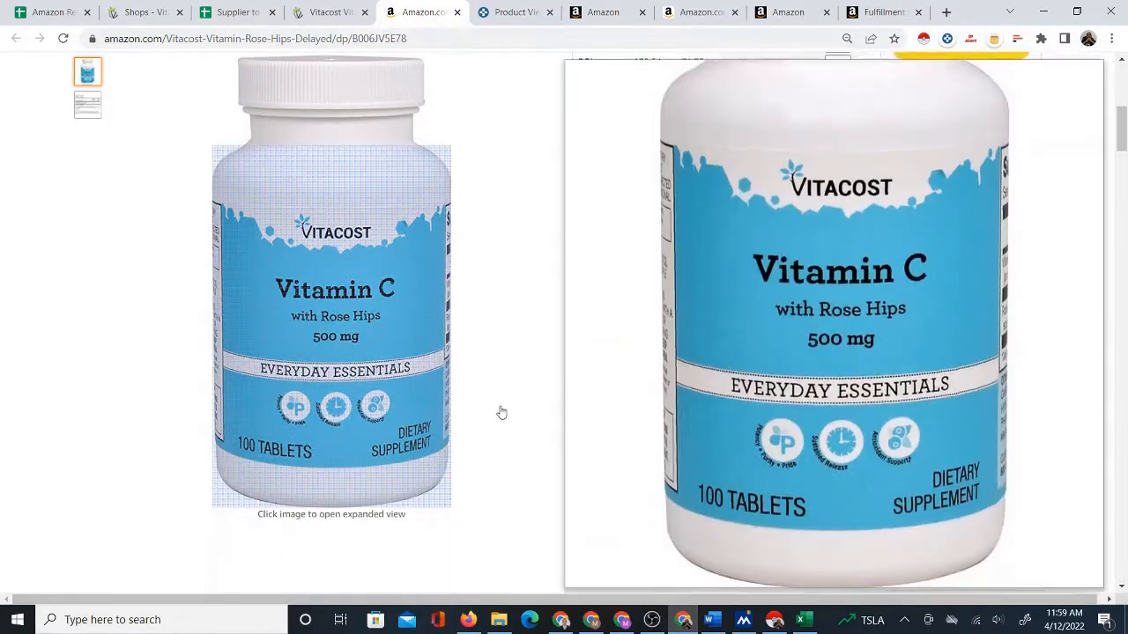
scroll(461, 192, up, 1)
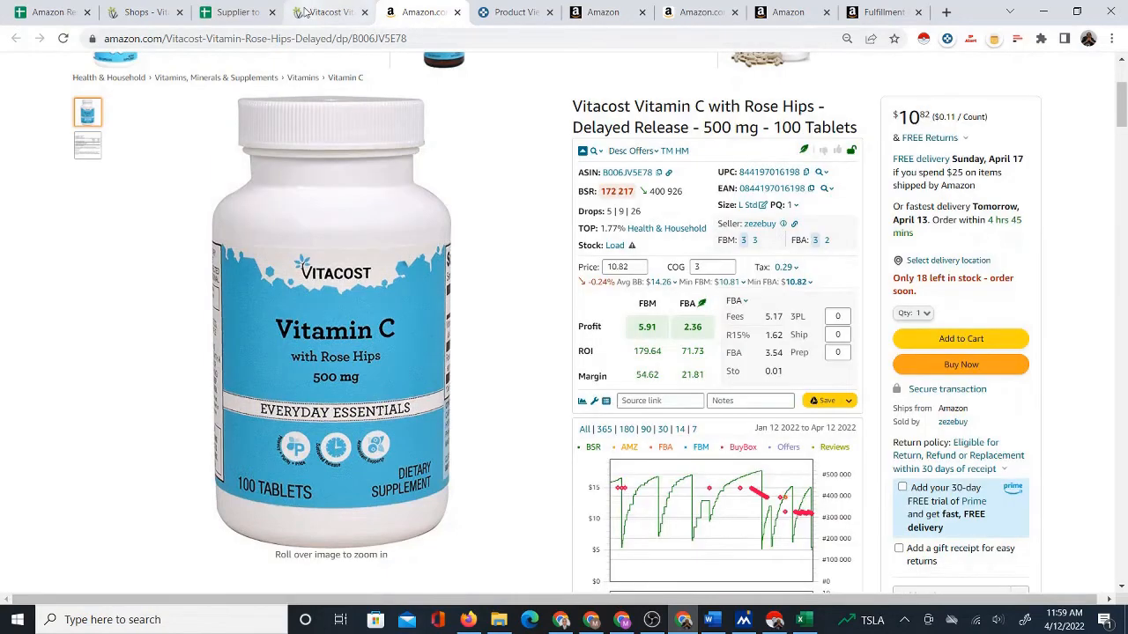
Check the Vitamin C product's sale price on Vitacost against the FBA return on investment on its Amazon page
click(343, 14)
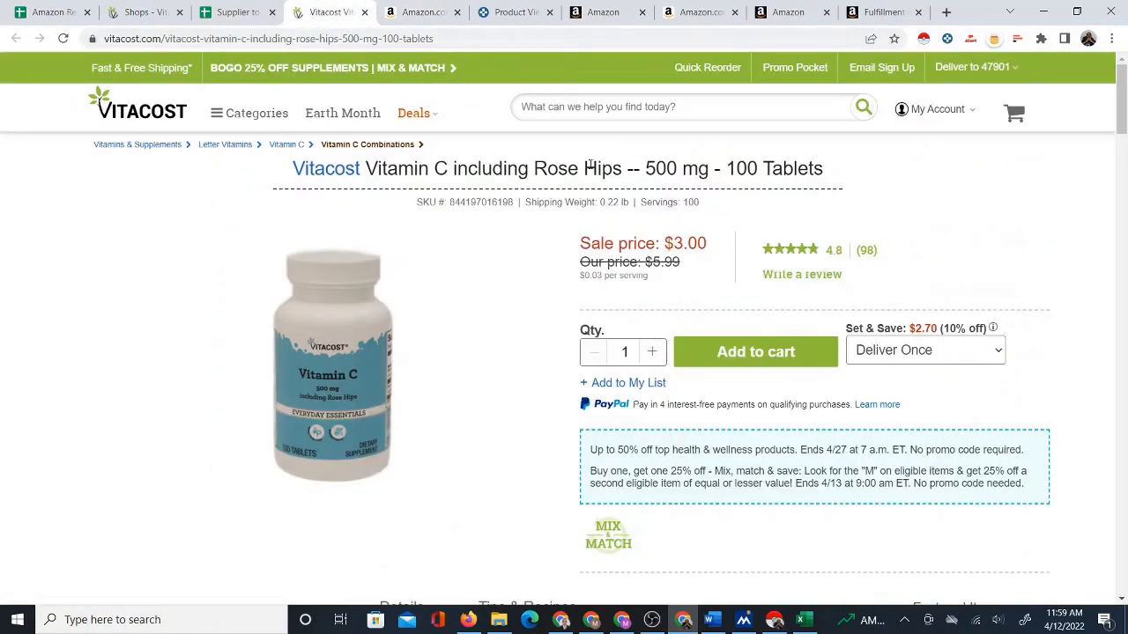
key(ctrl+Tab)
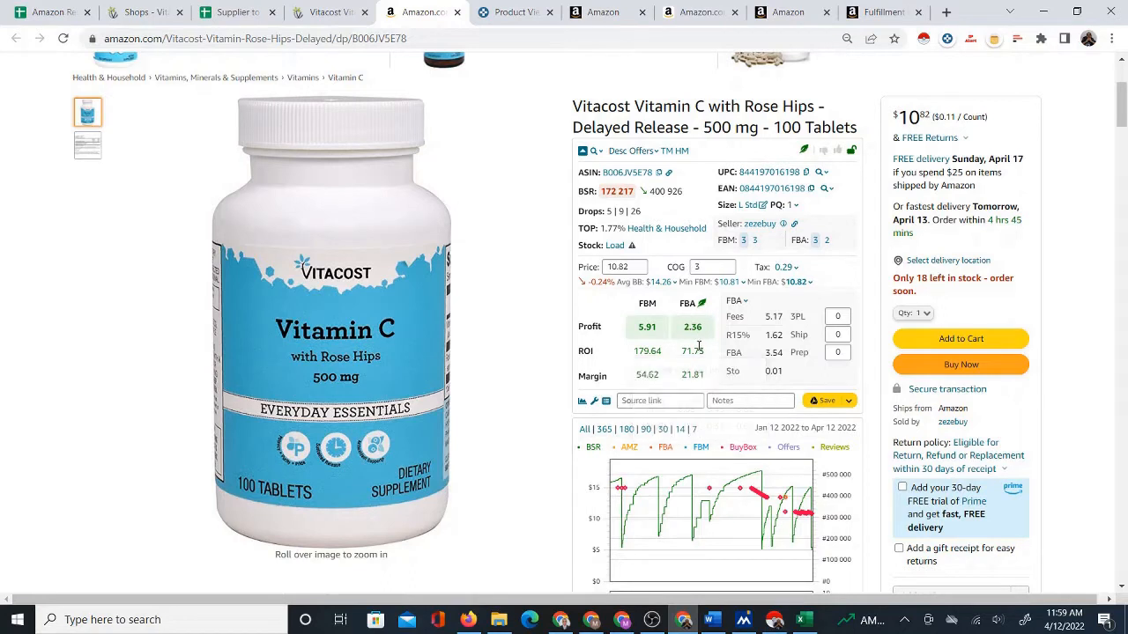
mouse_move(690, 352)
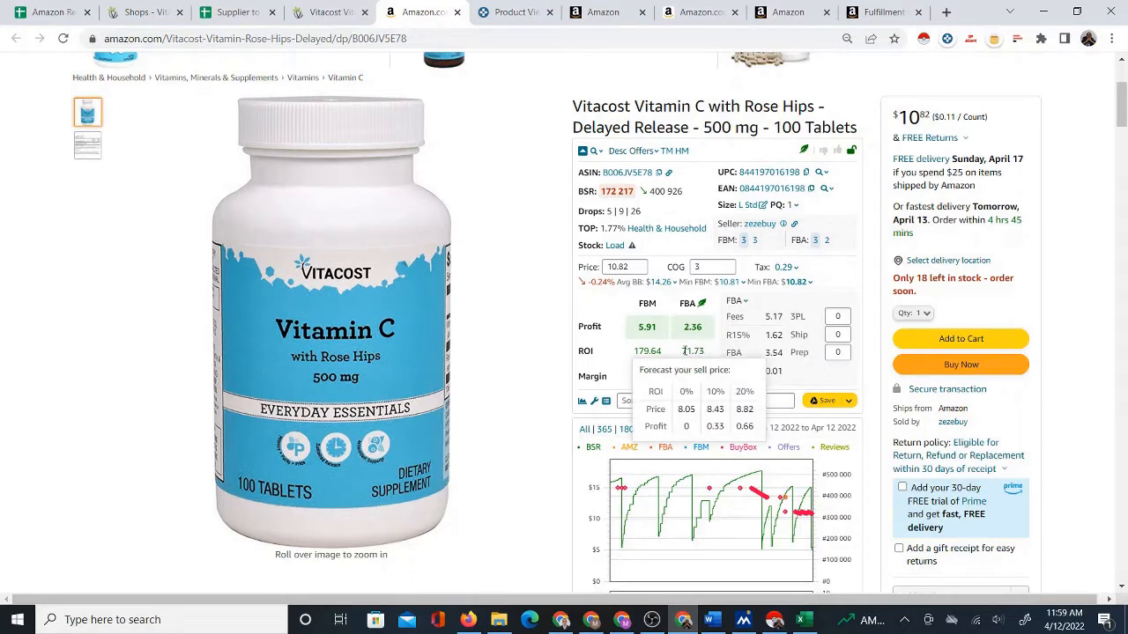
double_click(685, 350)
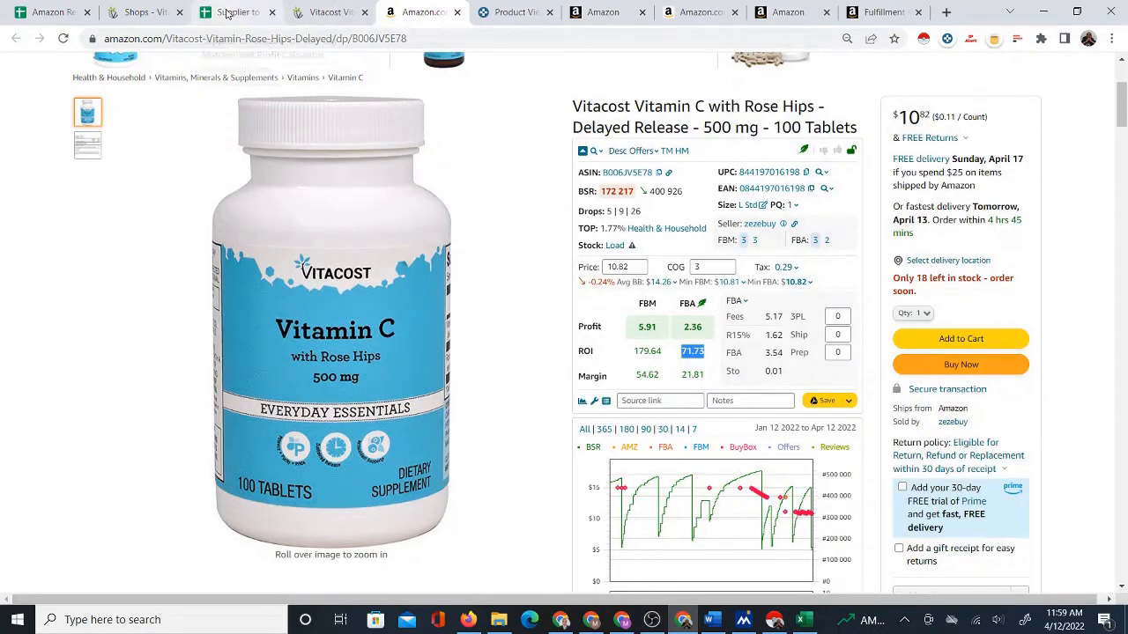
Review the Vitamin C row in the product sheet alongside its open Amazon and Vitacost pages
click(227, 14)
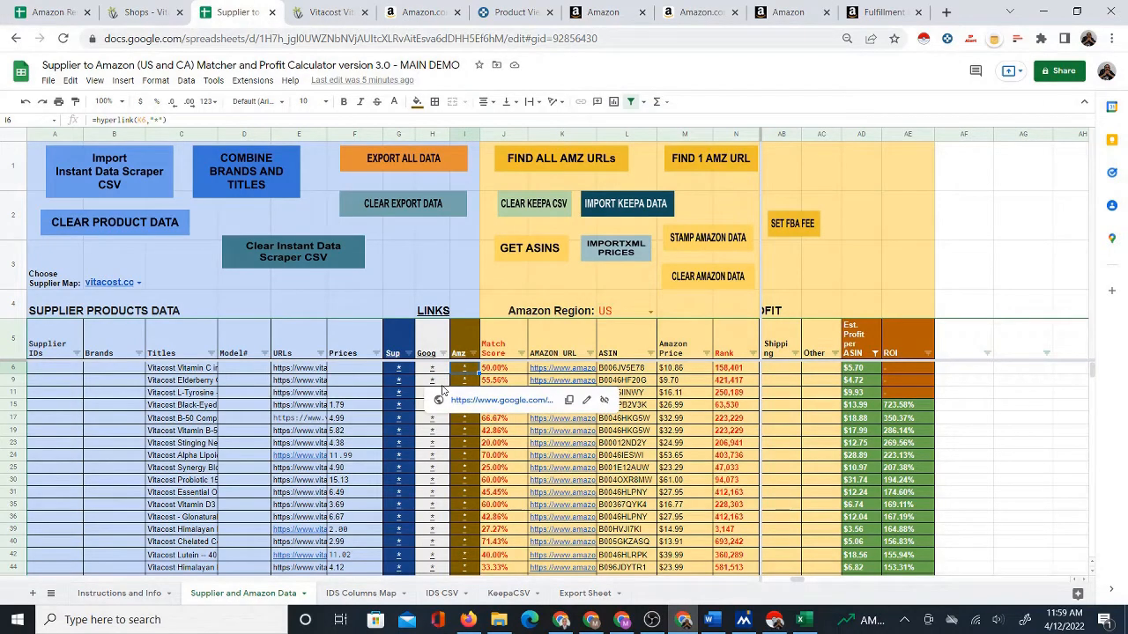
click(412, 8)
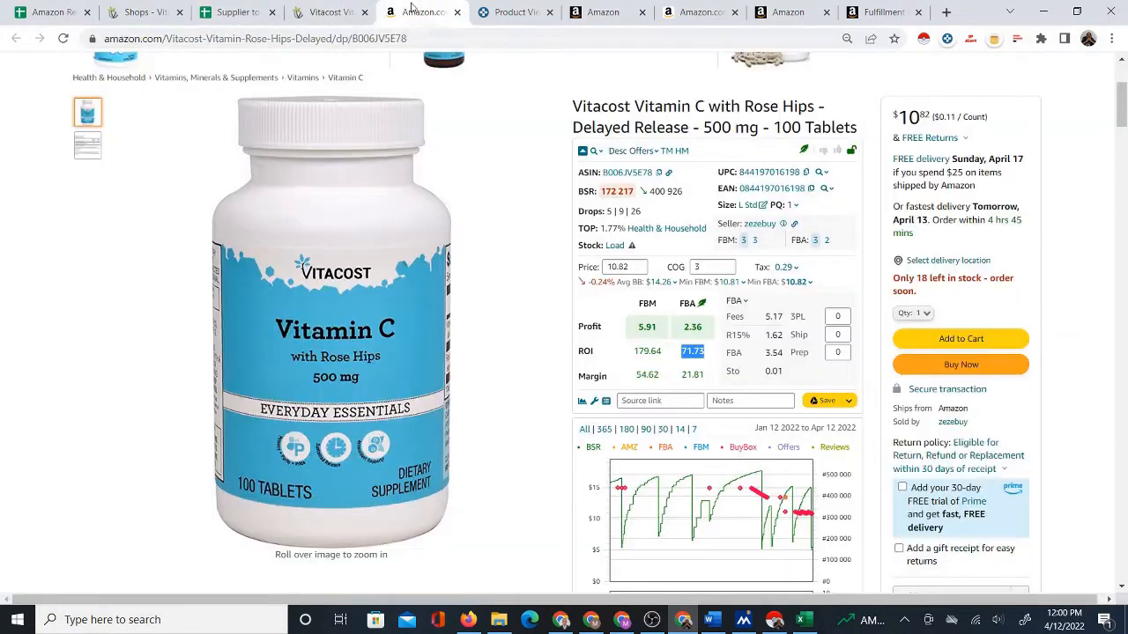
scroll(464, 202, up, 2)
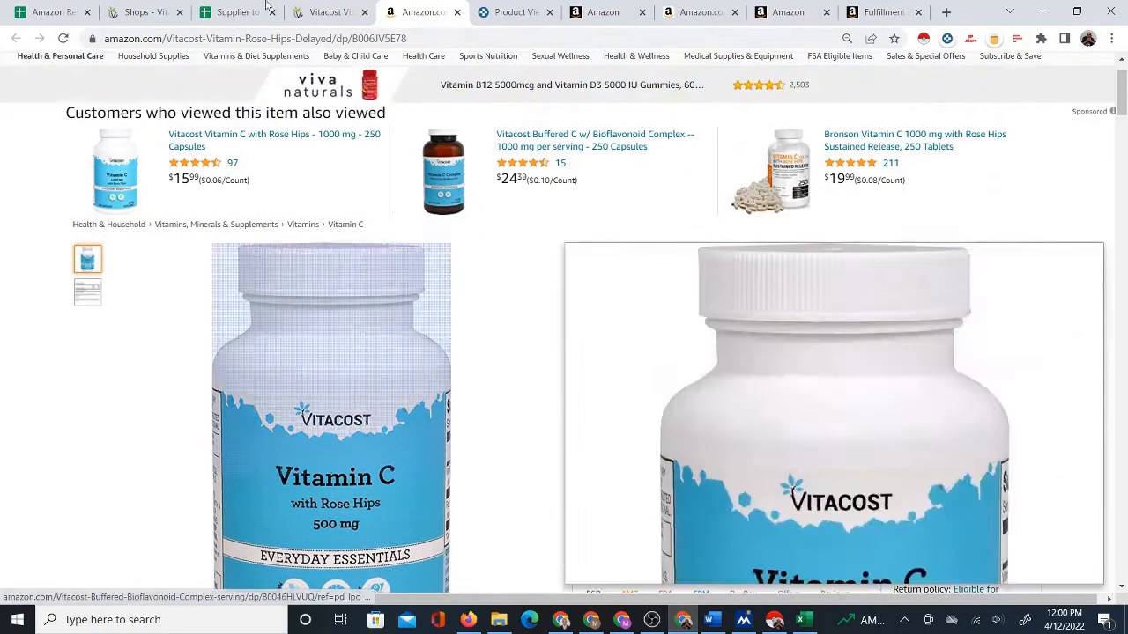
click(348, 13)
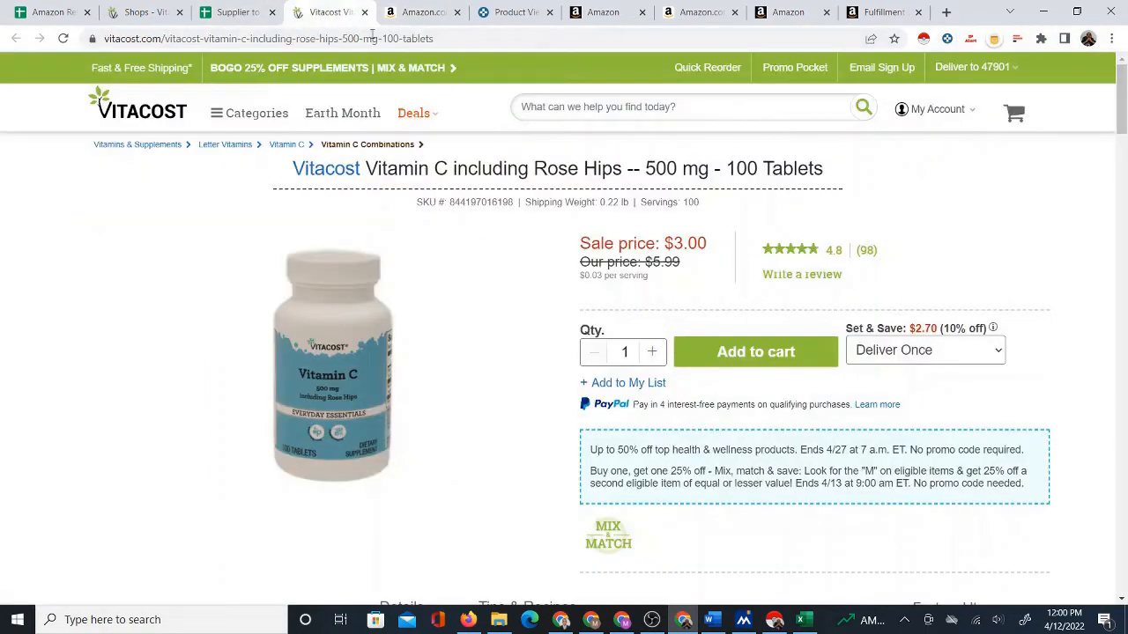
click(236, 12)
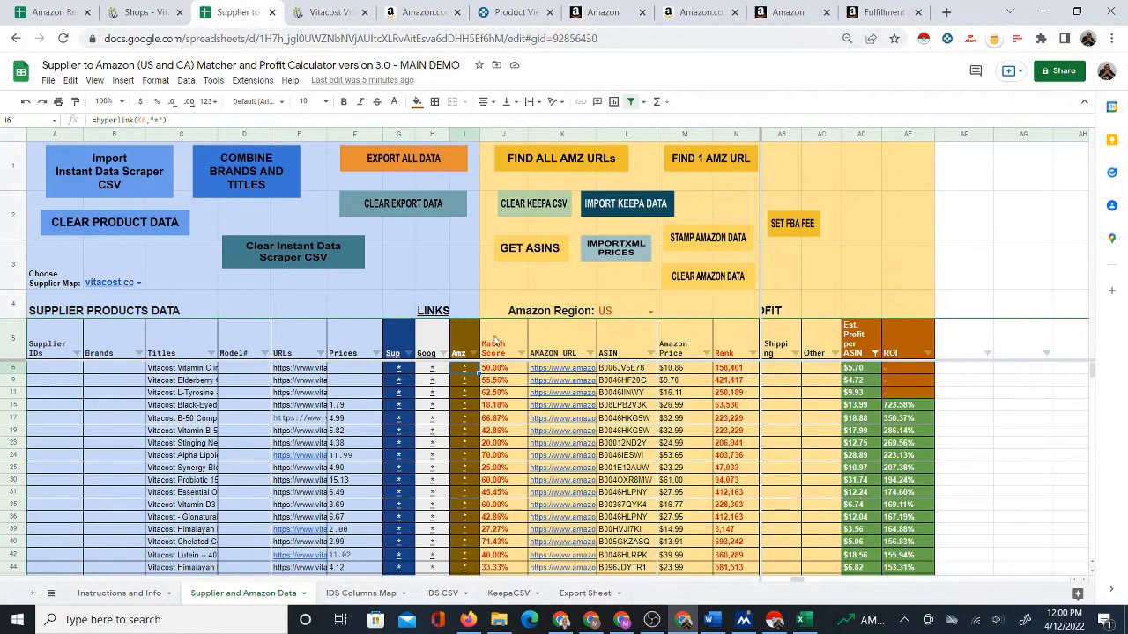
Examine the FBM profit breakdown and the FBA ROI on the Vitamin C Amazon listing
click(407, 14)
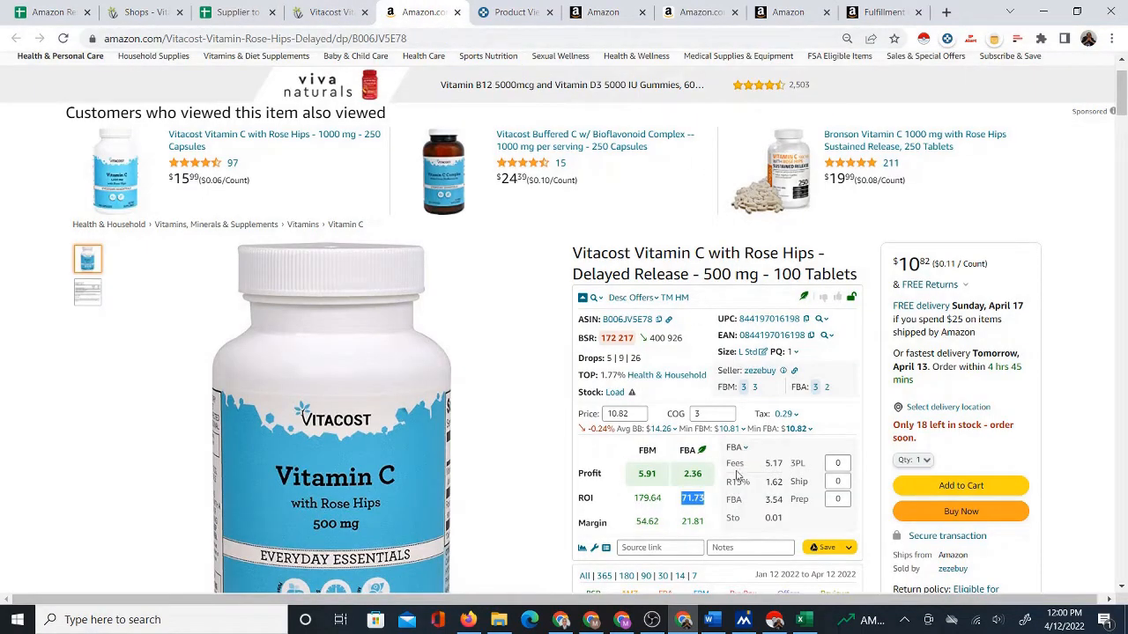
mouse_move(644, 476)
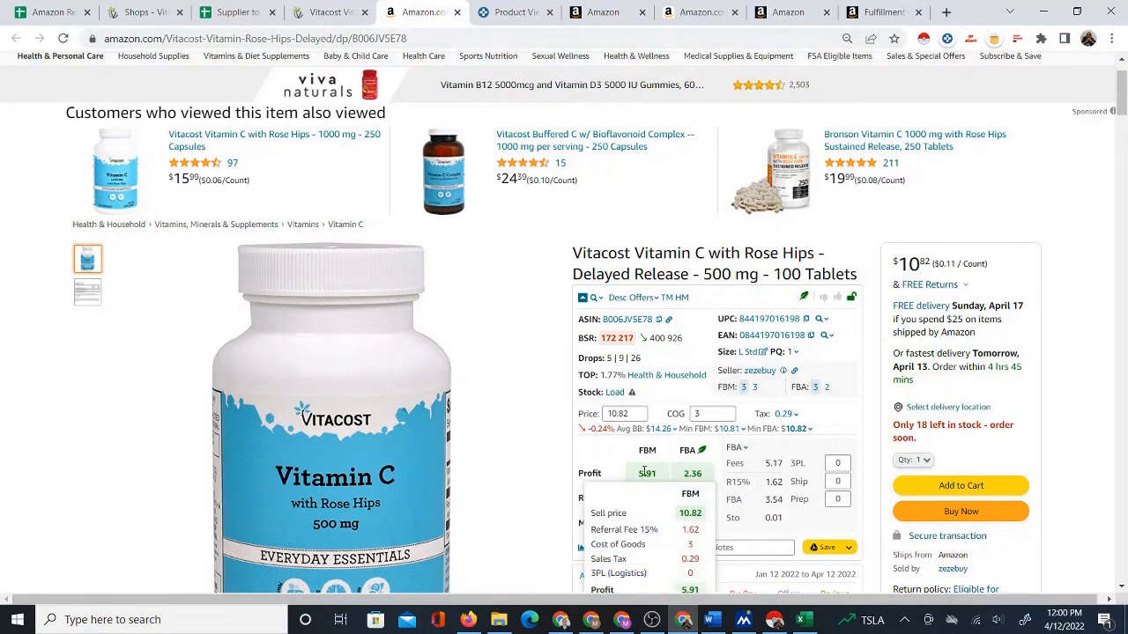
double_click(692, 498)
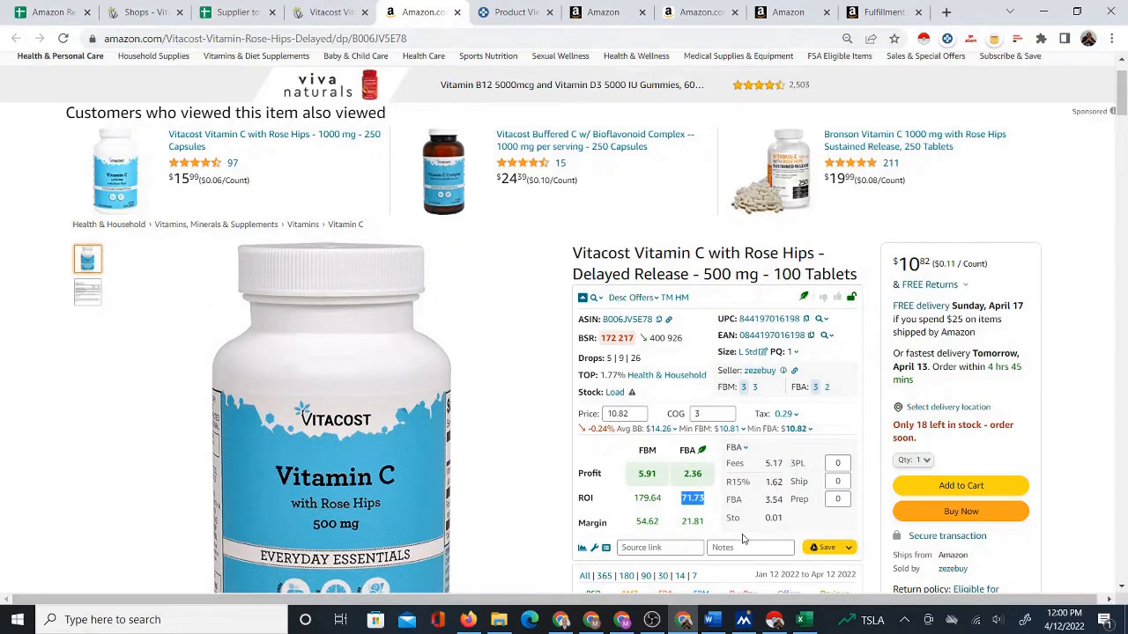
scroll(743, 538, down, 1)
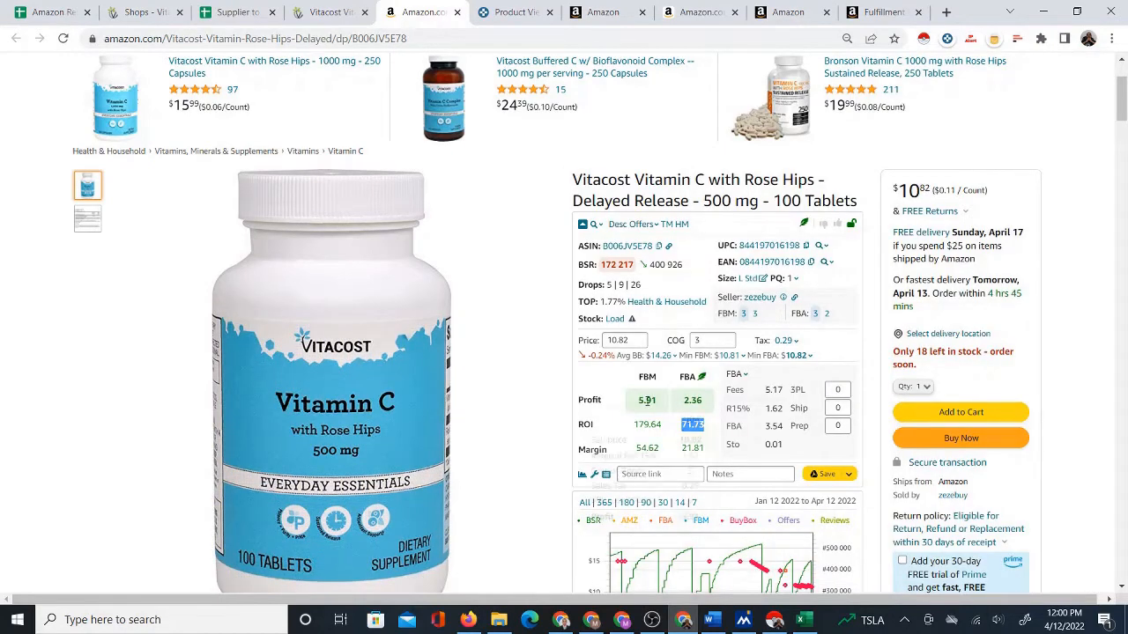
Preview the row 9 Elderberry supplier link in the product sheet and compare the Vitamin C pages on Vitacost and Amazon again
click(330, 9)
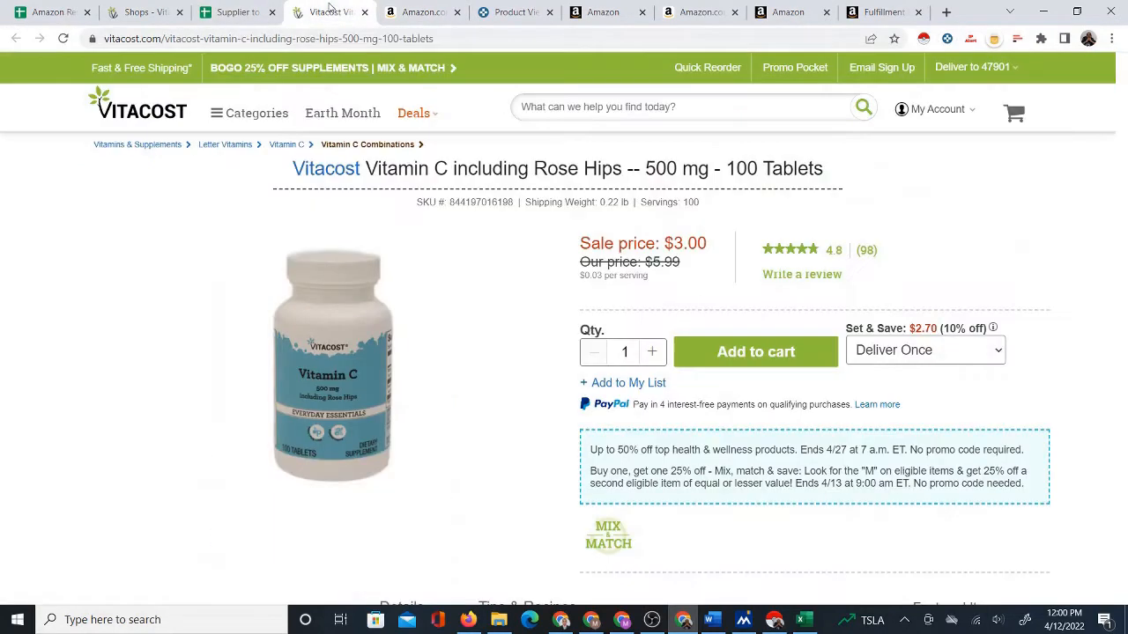
click(234, 12)
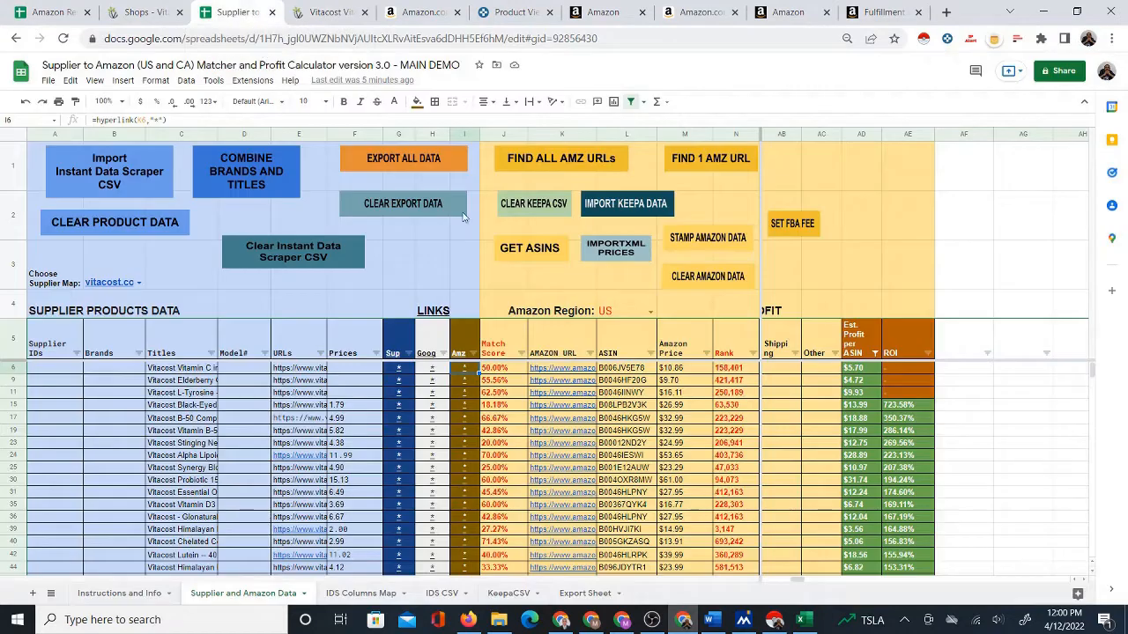
mouse_move(403, 387)
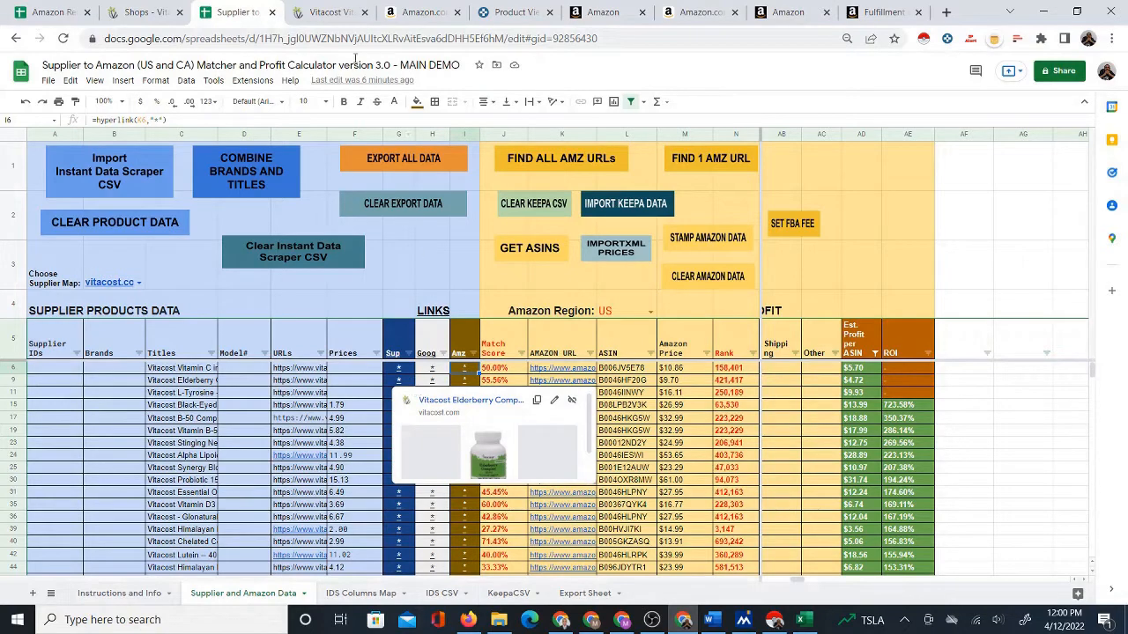
click(423, 12)
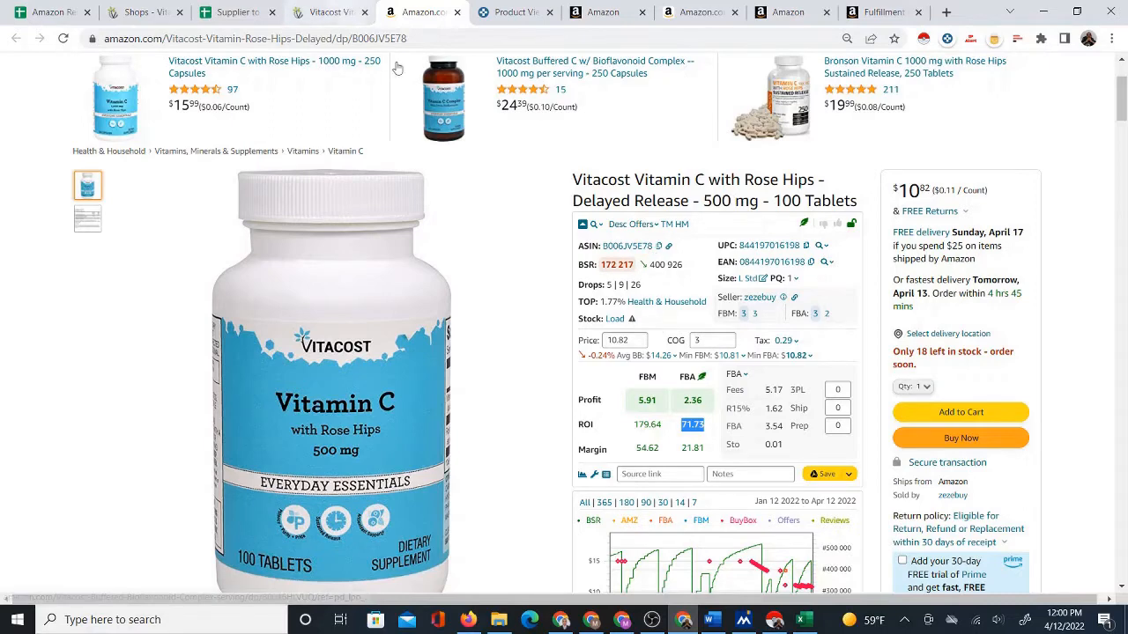
click(328, 11)
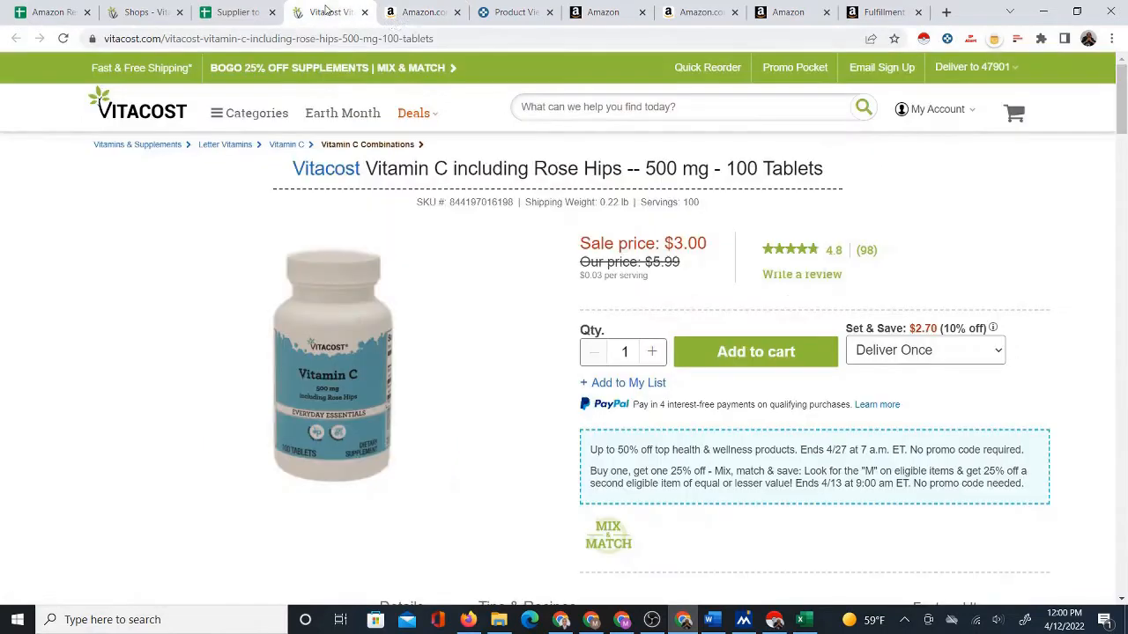
click(414, 14)
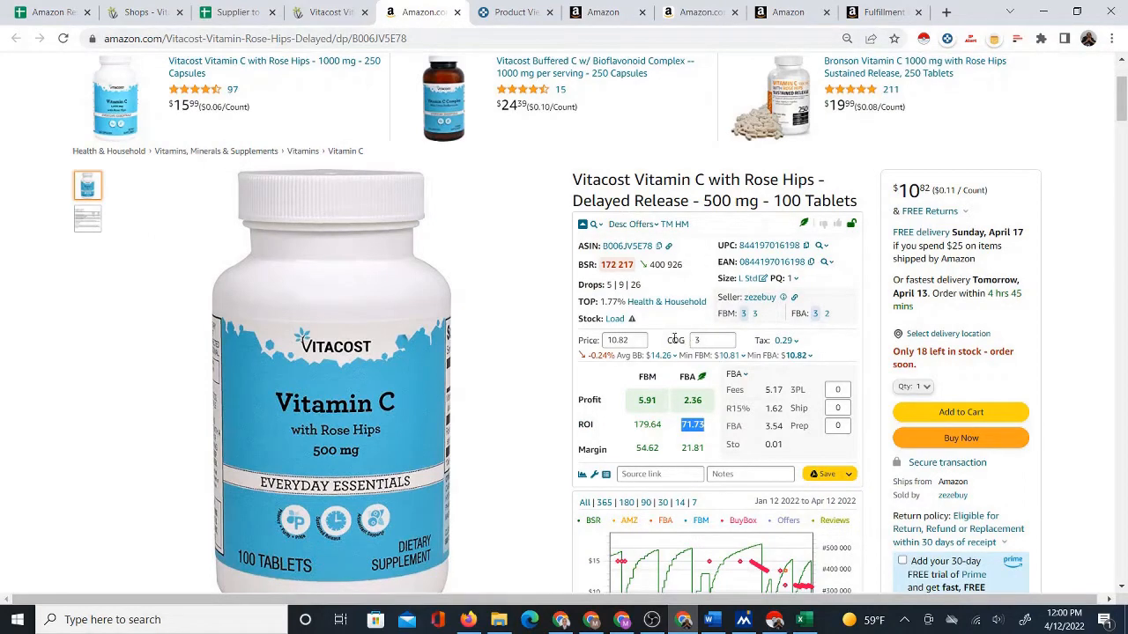
click(245, 12)
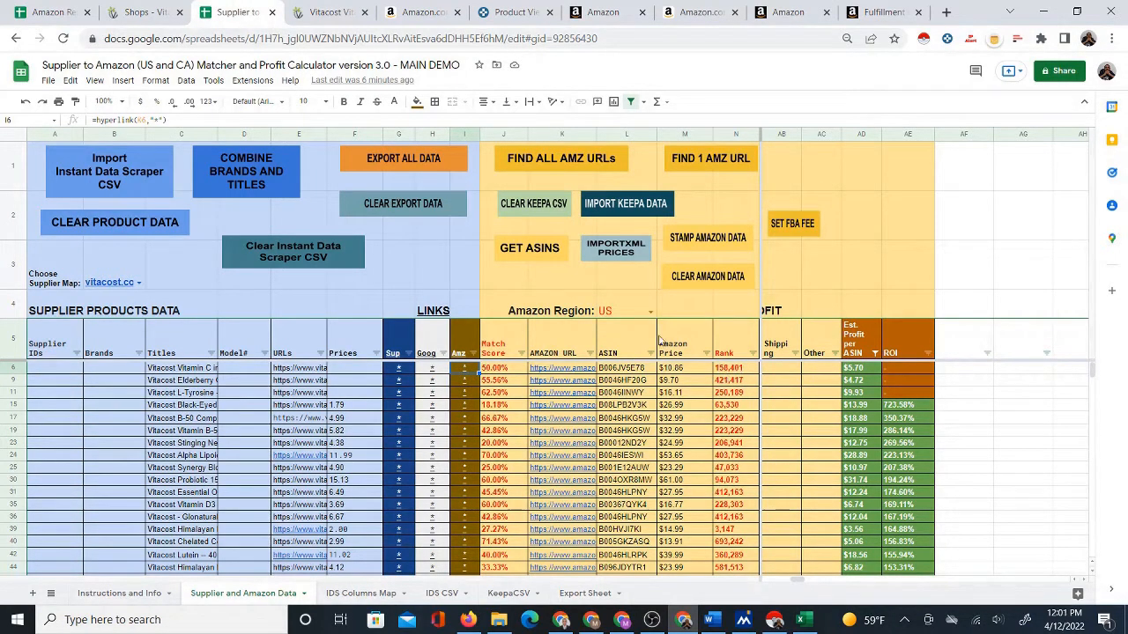
Look through the Vitamin C Amazon page for its product details, Best Sellers Rank, similar items and customer reviews
click(421, 12)
scroll(523, 254, down, 5)
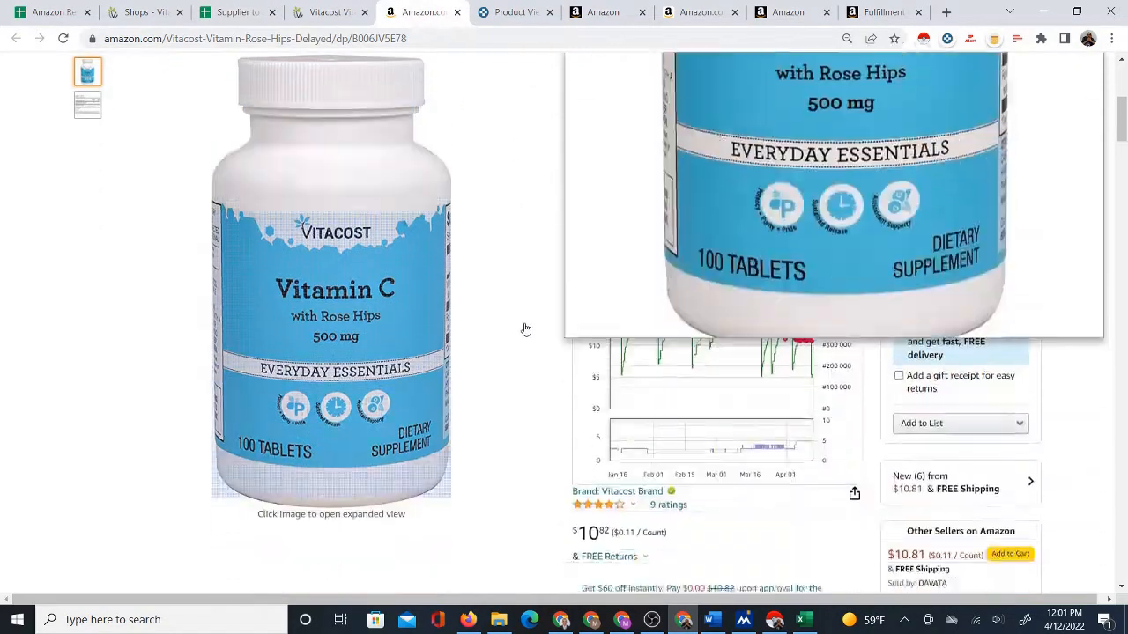
scroll(469, 370, down, 15)
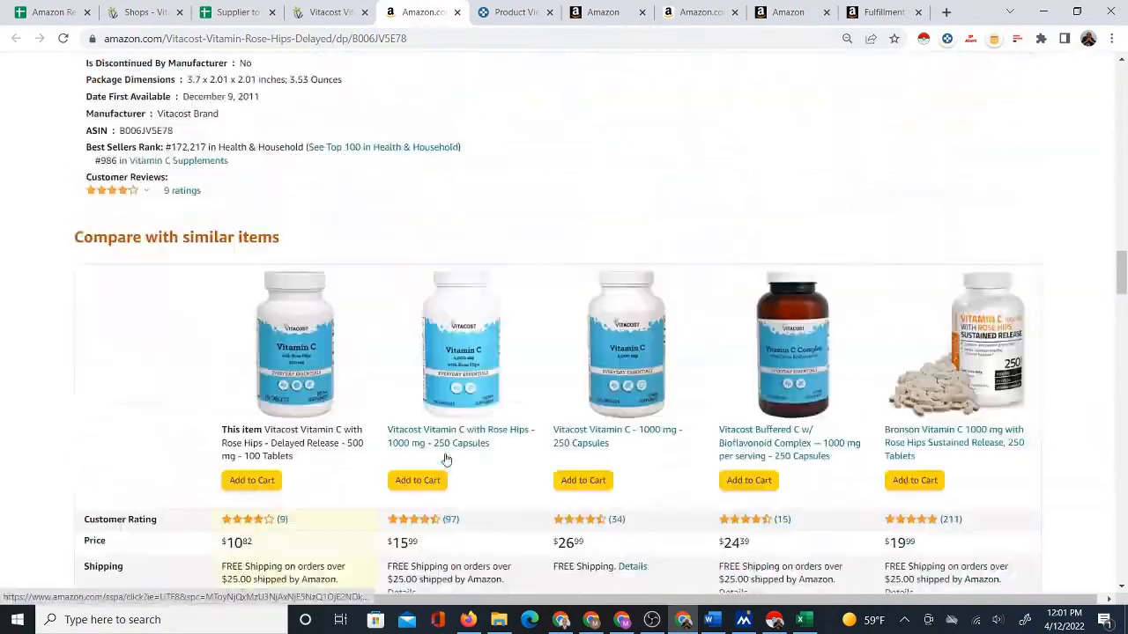
scroll(445, 460, down, 20)
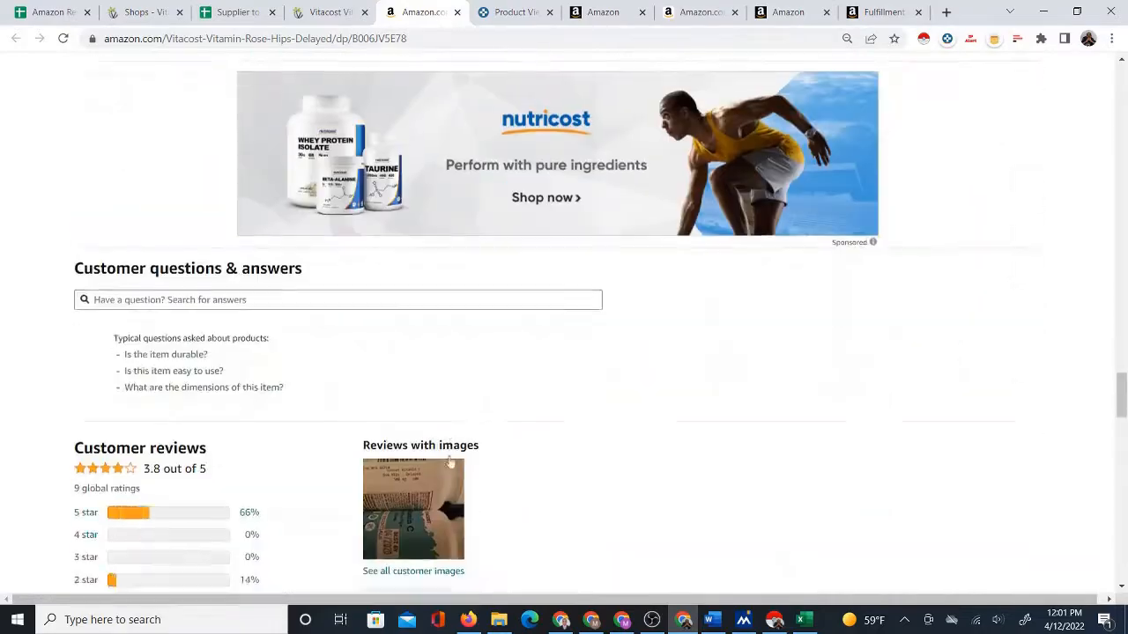
scroll(450, 459, down, 20)
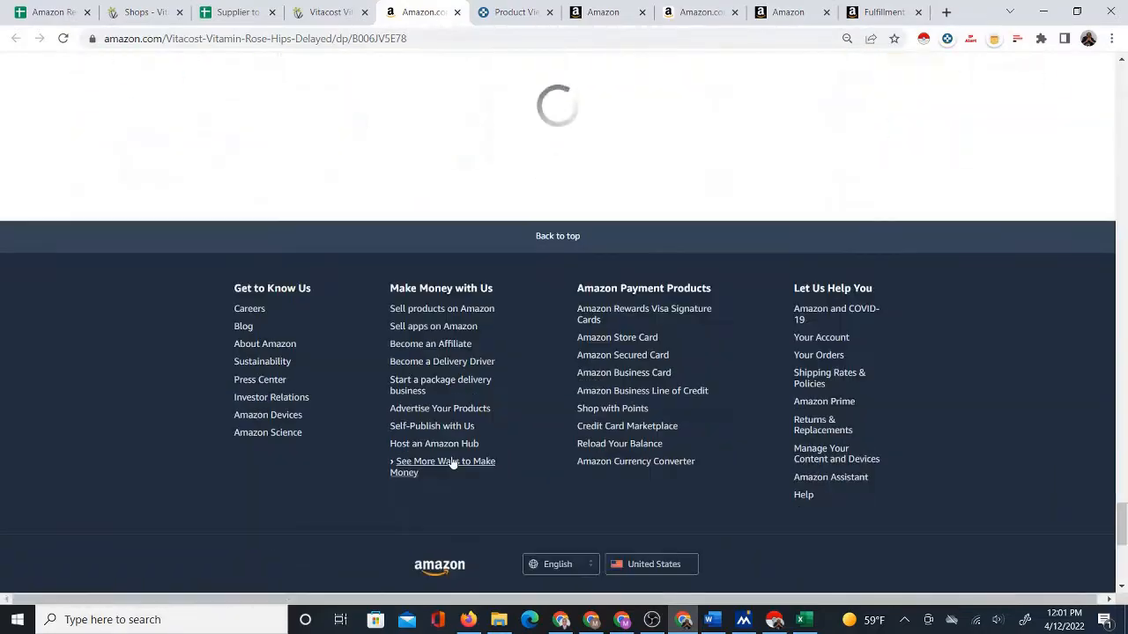
scroll(456, 463, up, 3)
scroll(467, 454, up, 20)
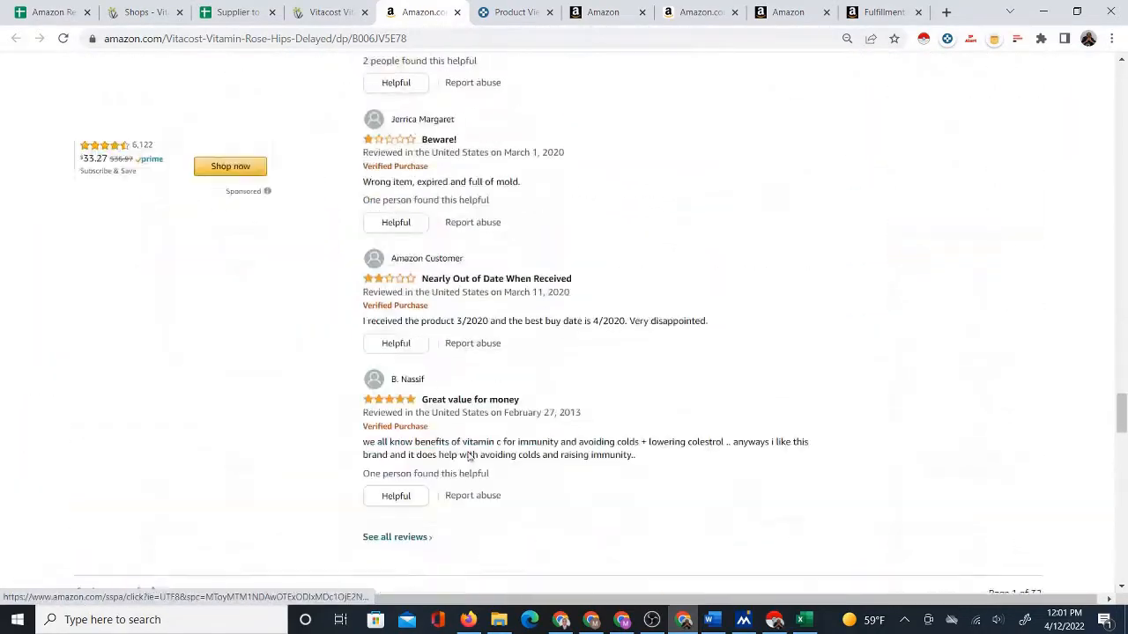
scroll(476, 458, up, 15)
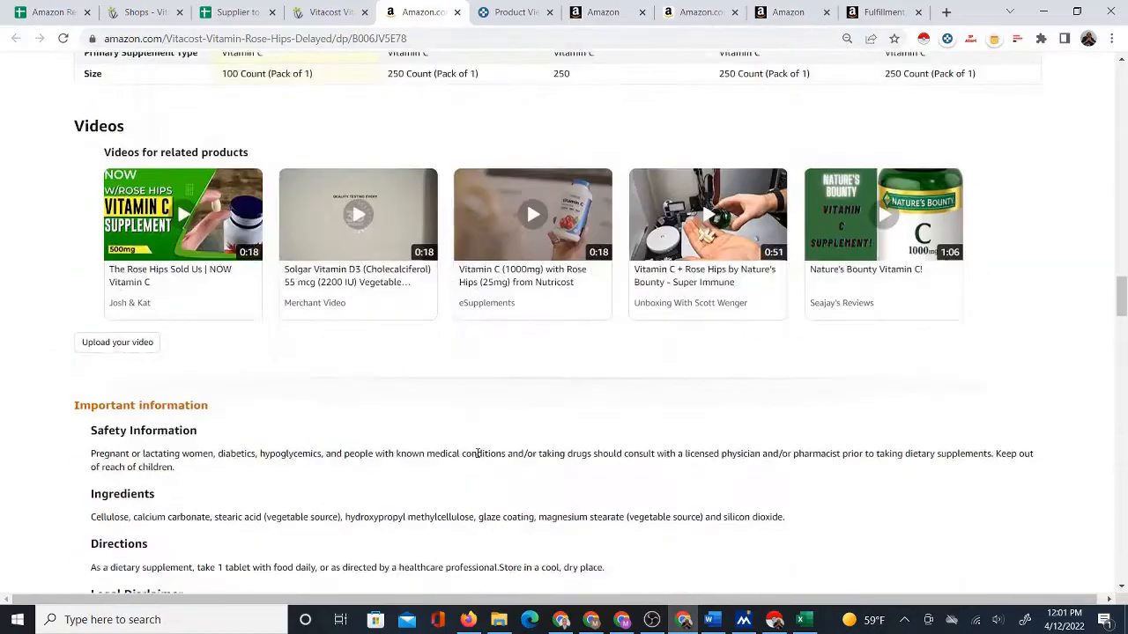
scroll(481, 458, down, 3)
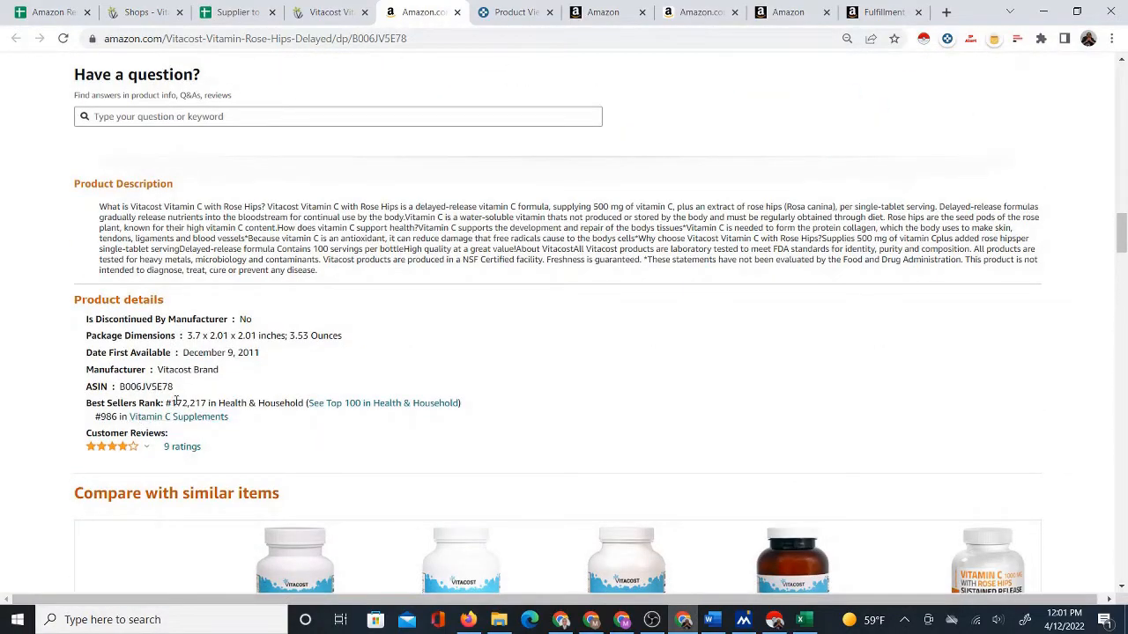
scroll(641, 332, up, 15)
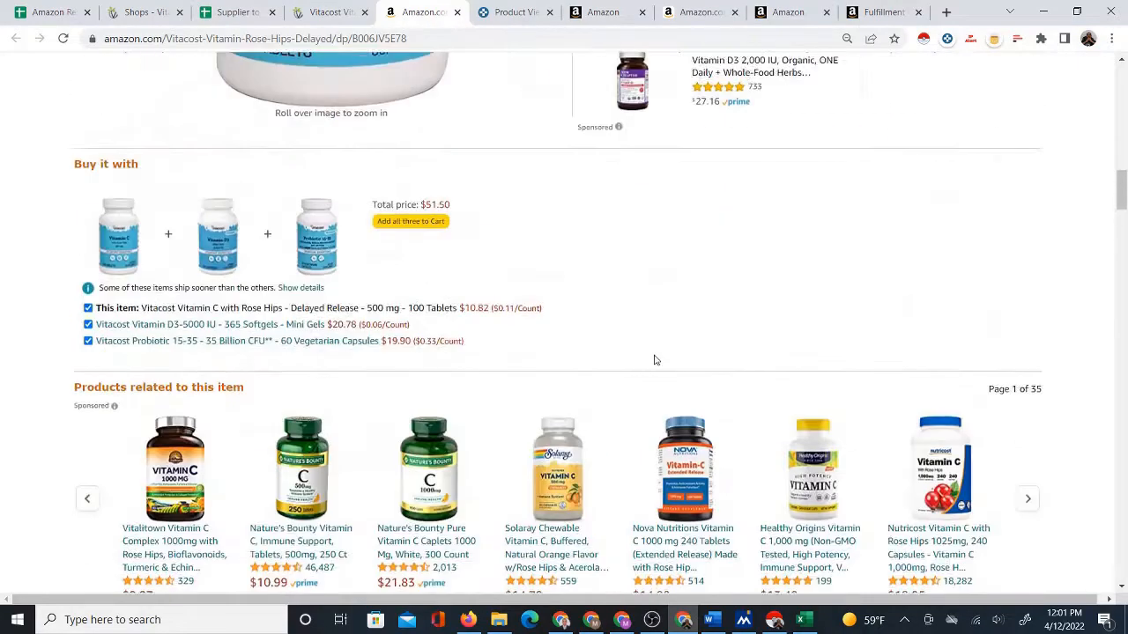
scroll(657, 370, up, 6)
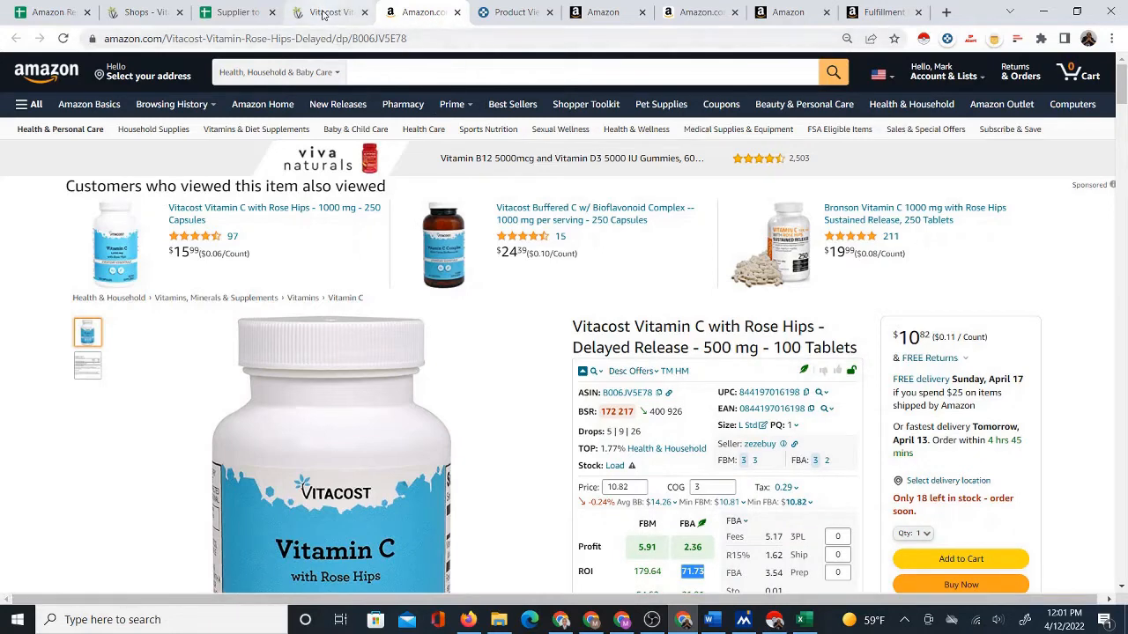
Return to the product sheet and look over the supplier links of the rows below the Vitamin C product
click(232, 12)
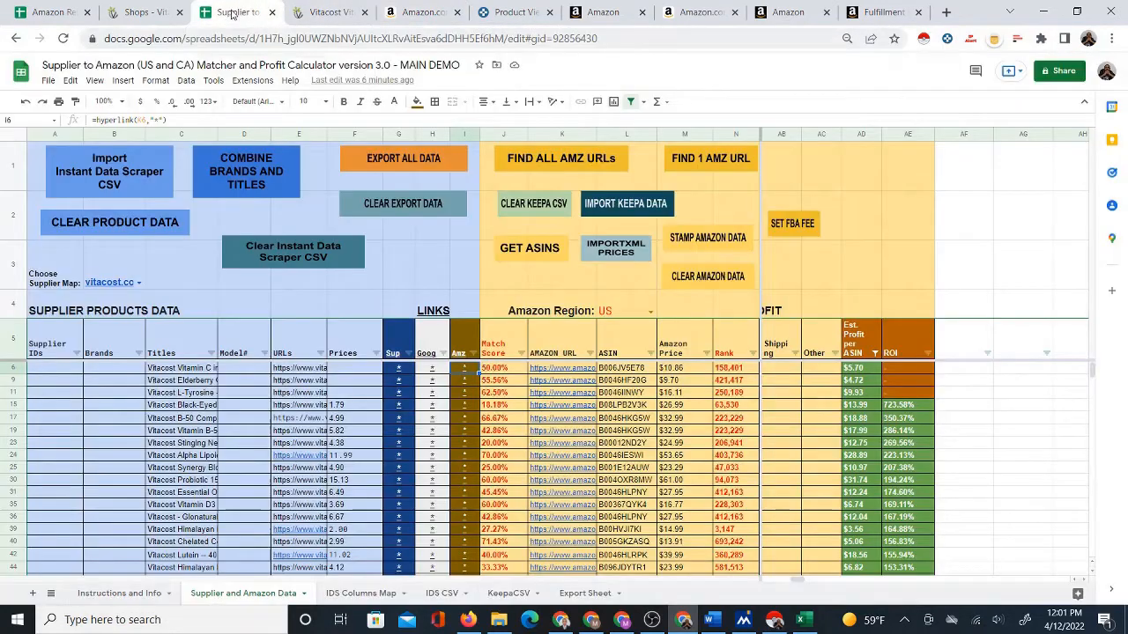
mouse_move(413, 383)
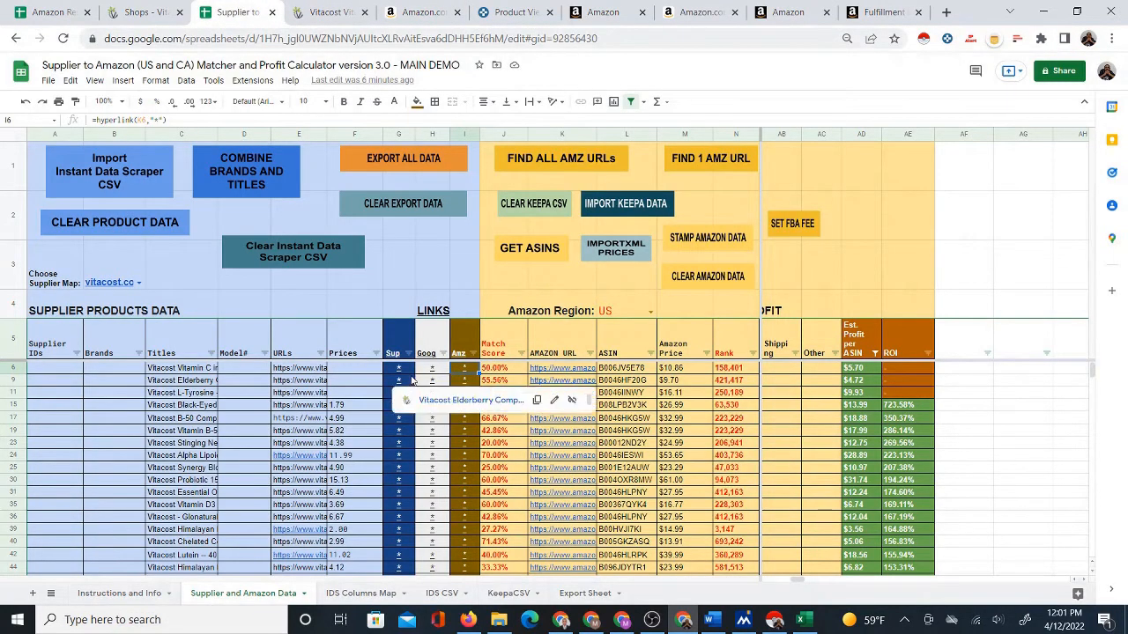
click(355, 307)
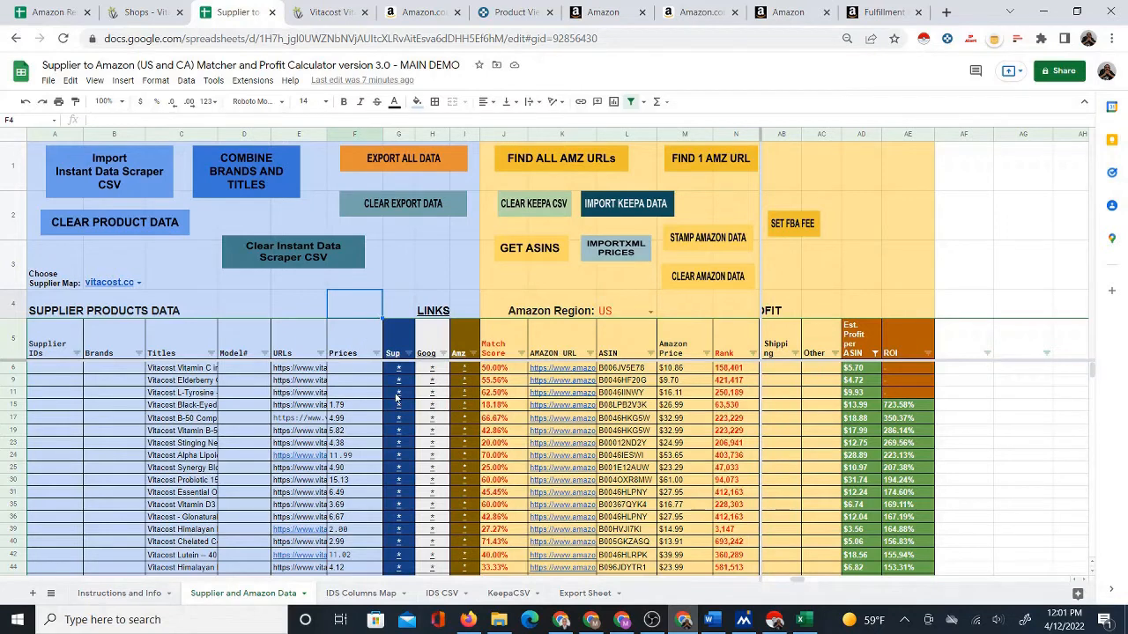
mouse_move(396, 400)
Replace the Match Score of the Vitamin C product in row 6 with "profitable match"
click(498, 369)
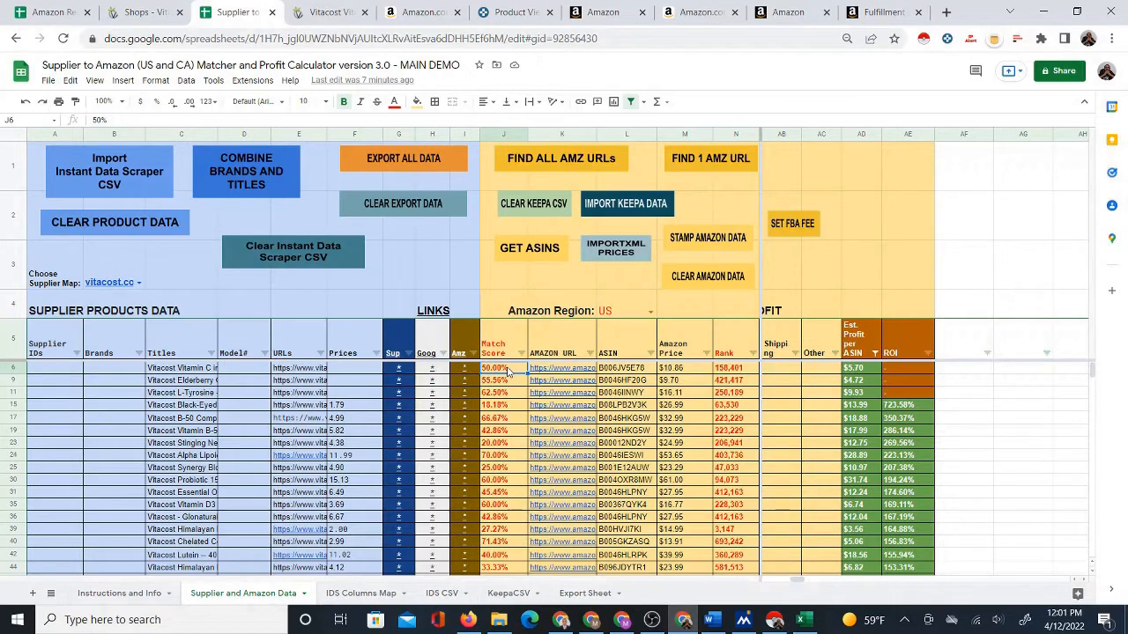
text(matc)
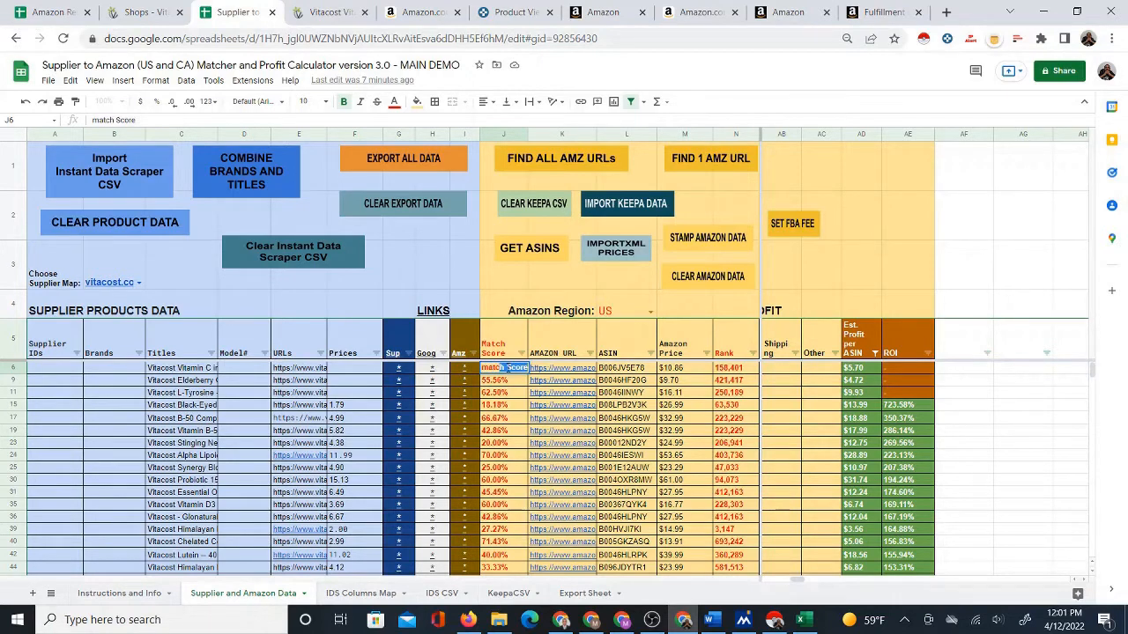
text(h)
key(BackSpace)
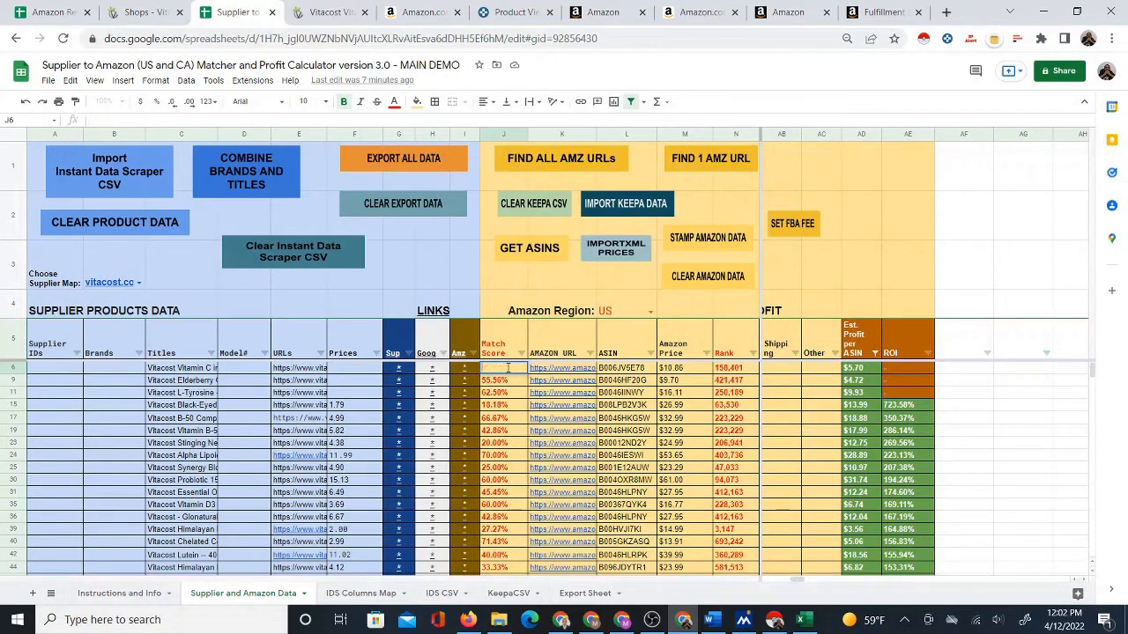
text(profitable match)
key(Return)
click(513, 370)
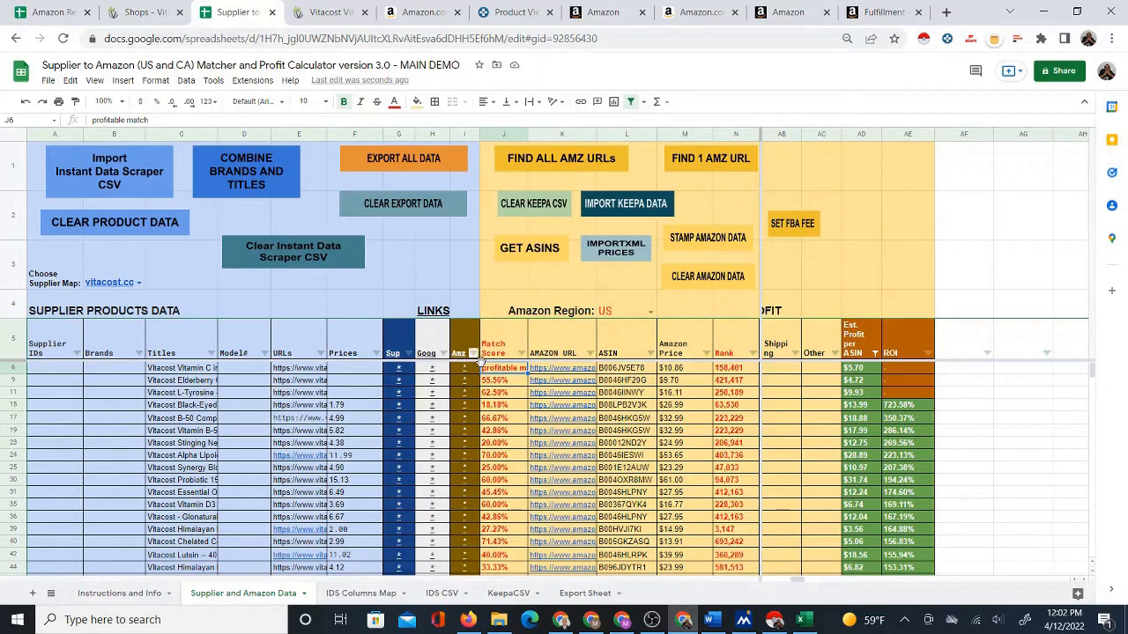
Check the Vitamin C row's ASIN and review the empty row 7 fields in the Amazon Research Template, from date and supplier URL to FBA fee and Amazon price
mouse_move(556, 371)
mouse_move(588, 403)
click(609, 373)
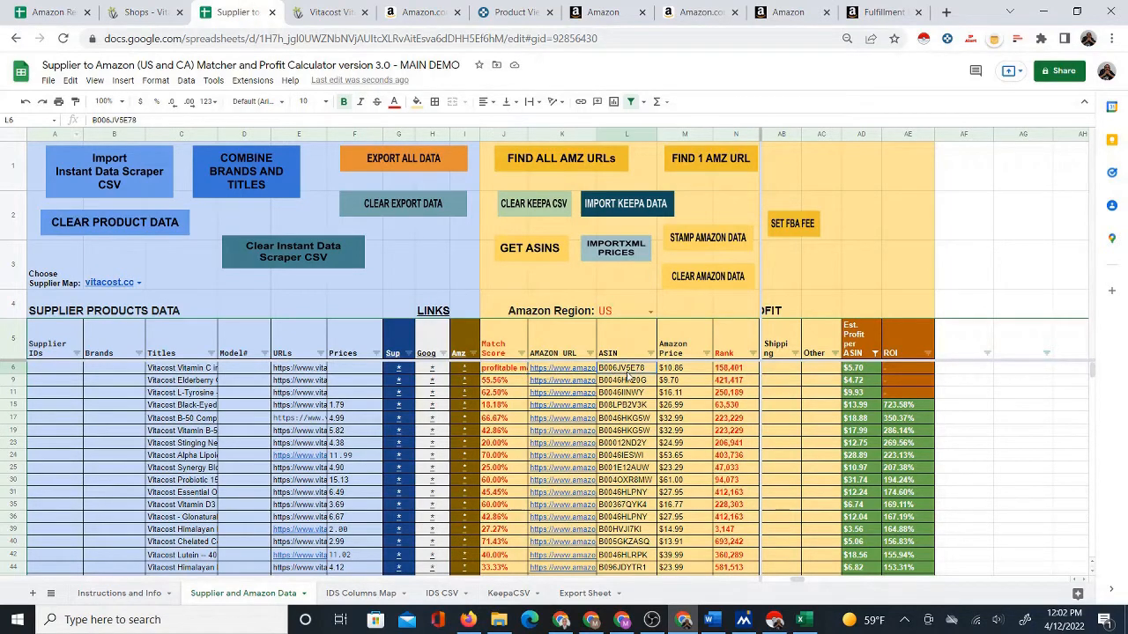
click(55, 11)
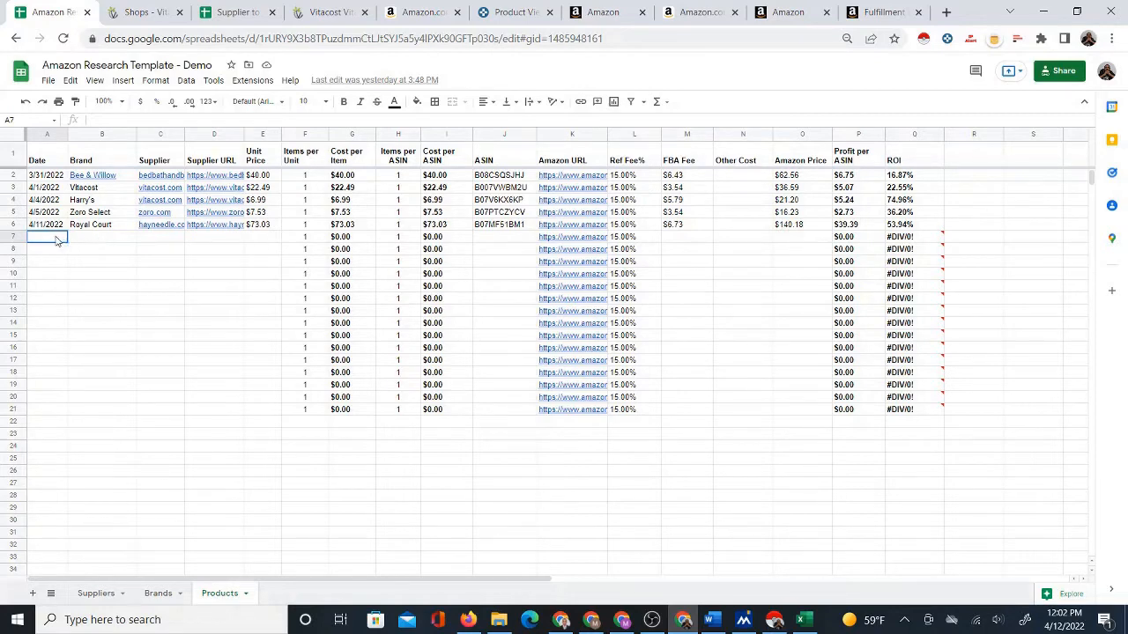
drag(60, 241, 267, 245)
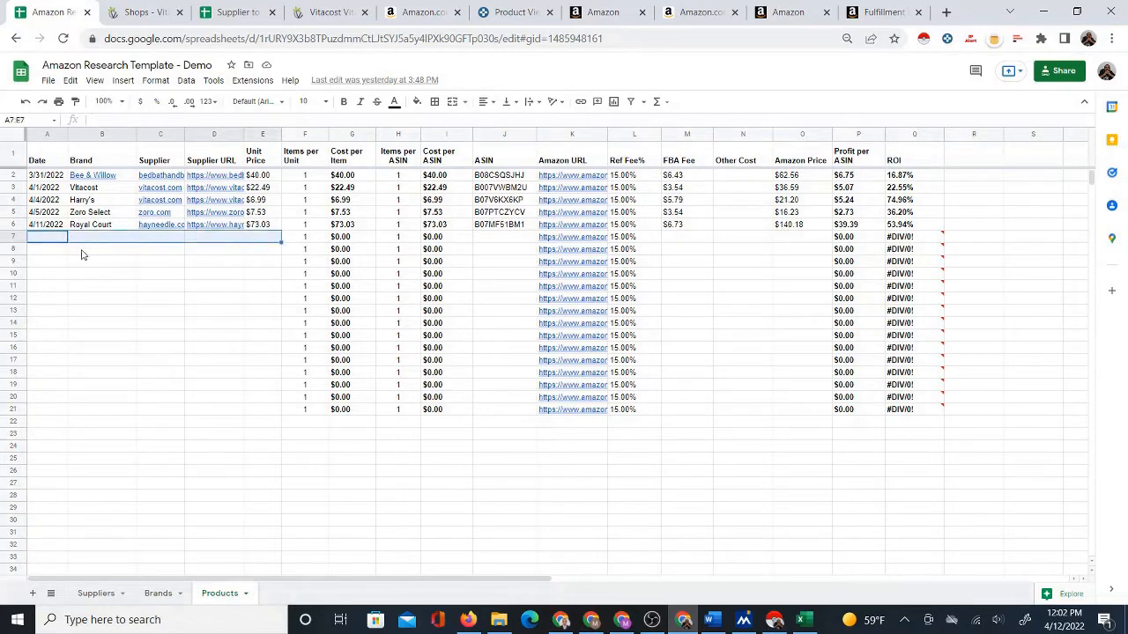
click(156, 241)
click(211, 240)
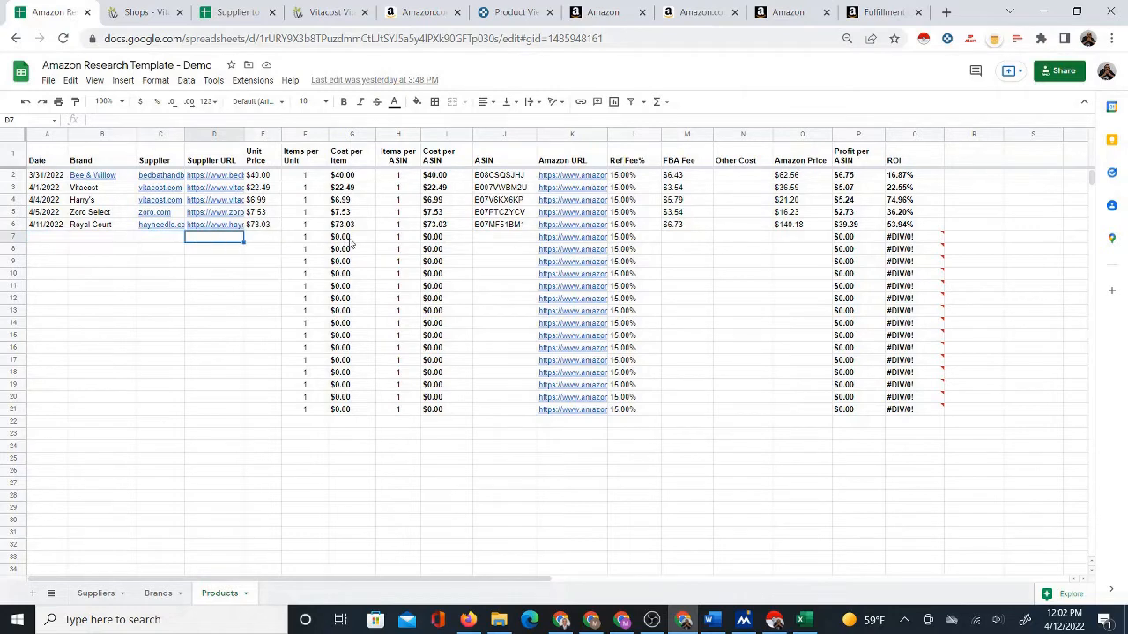
click(503, 240)
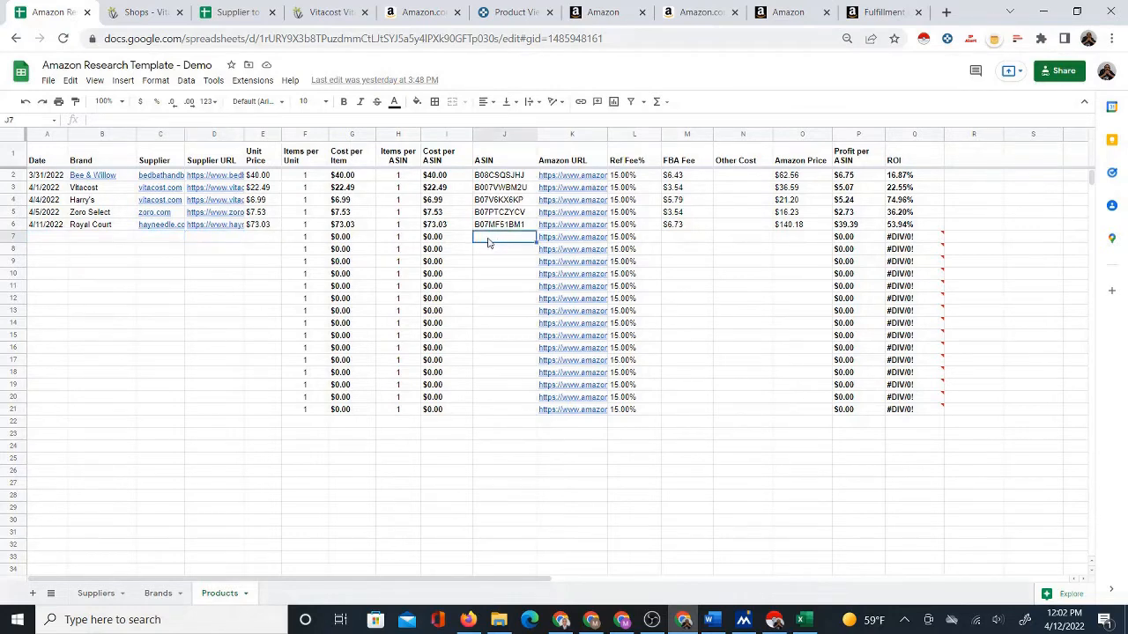
click(683, 243)
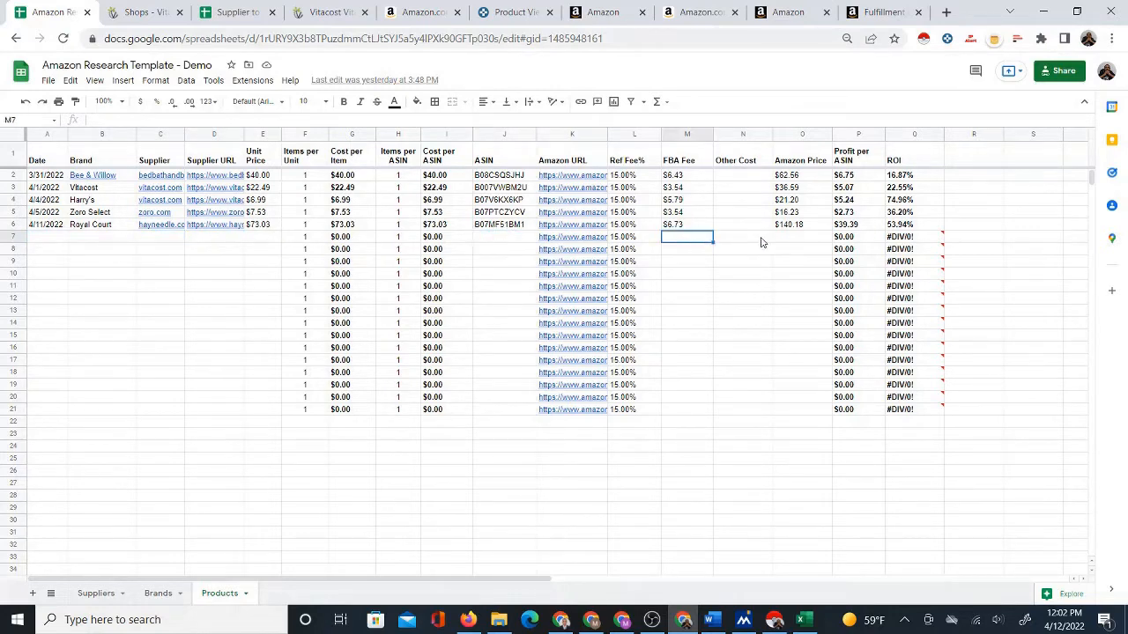
click(797, 241)
click(685, 240)
Look over the product search and new-product estimate sections of the Fulfillment by Amazon Revenue Calculator
click(414, 13)
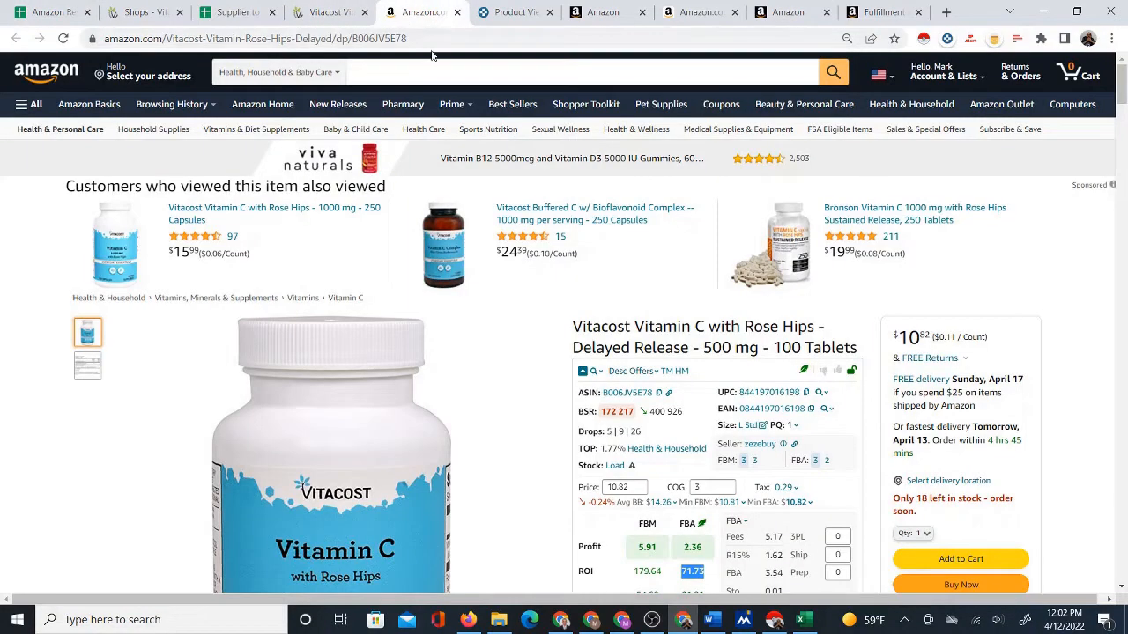
click(869, 12)
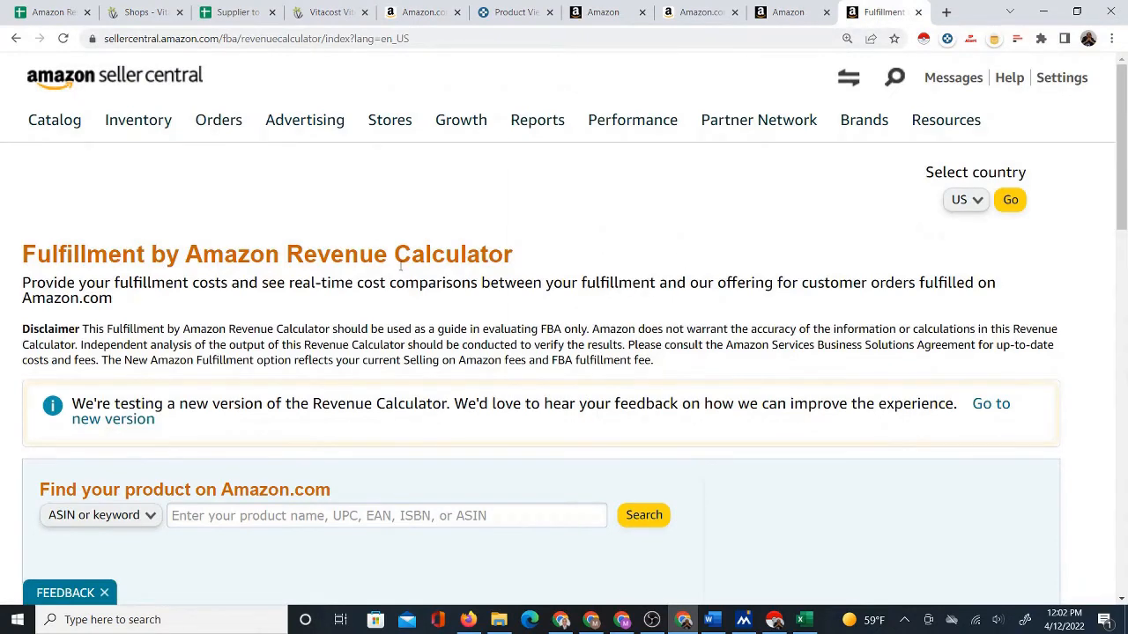
scroll(284, 165, down, 2)
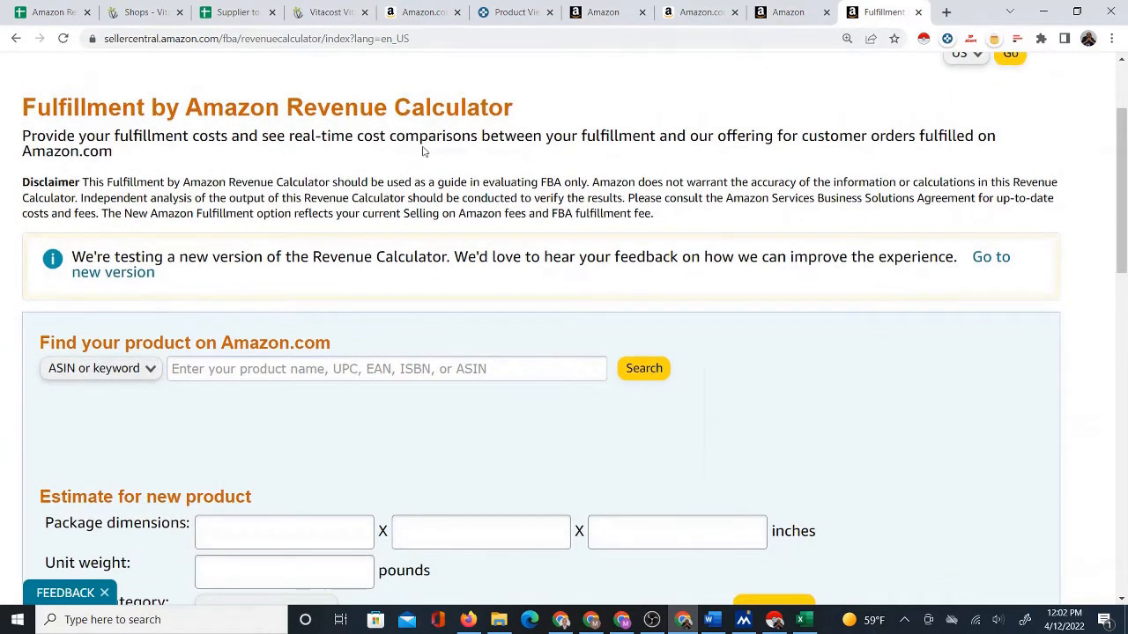
scroll(384, 201, down, 3)
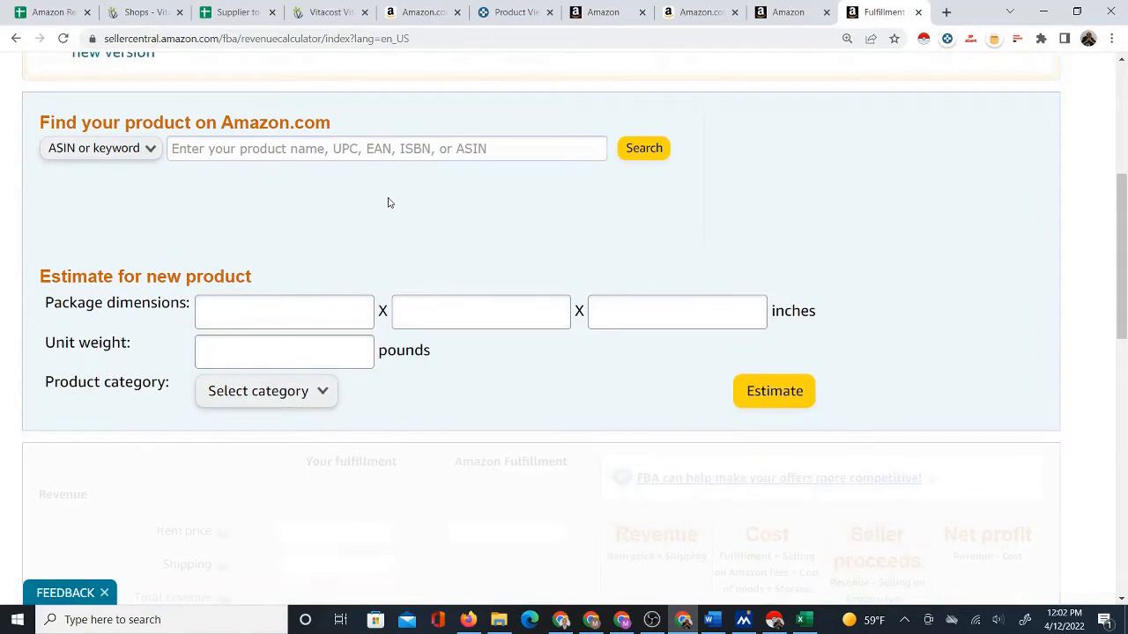
scroll(387, 202, up, 1)
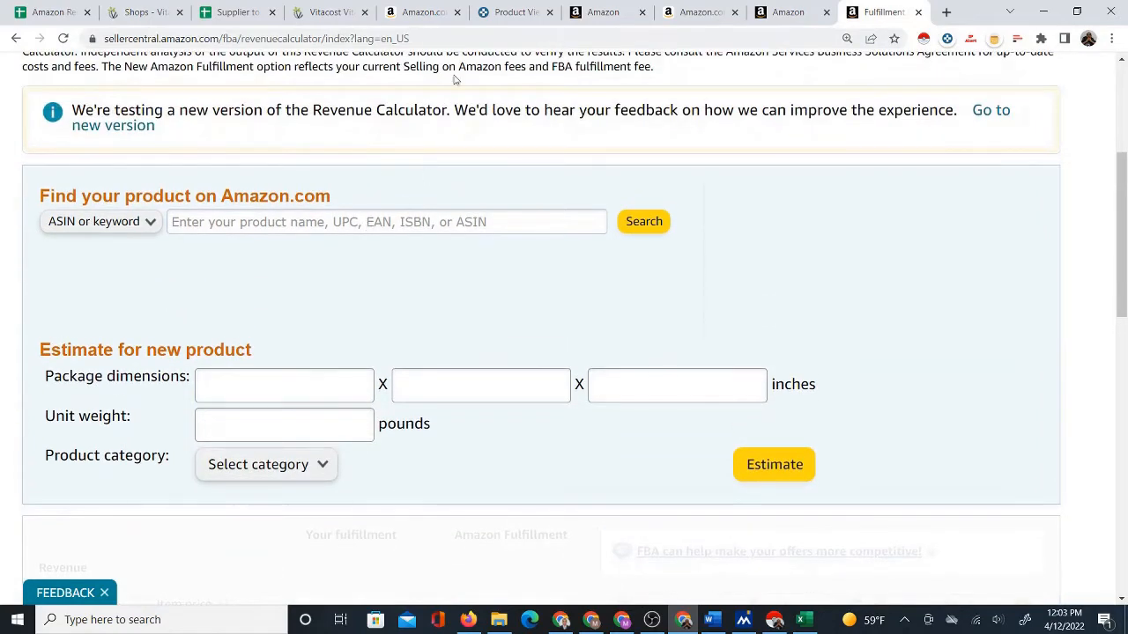
Copy the Vitamin C product's ASIN from its Amazon listing and look up B006JV5E78 in the Revenue Calculator
click(421, 12)
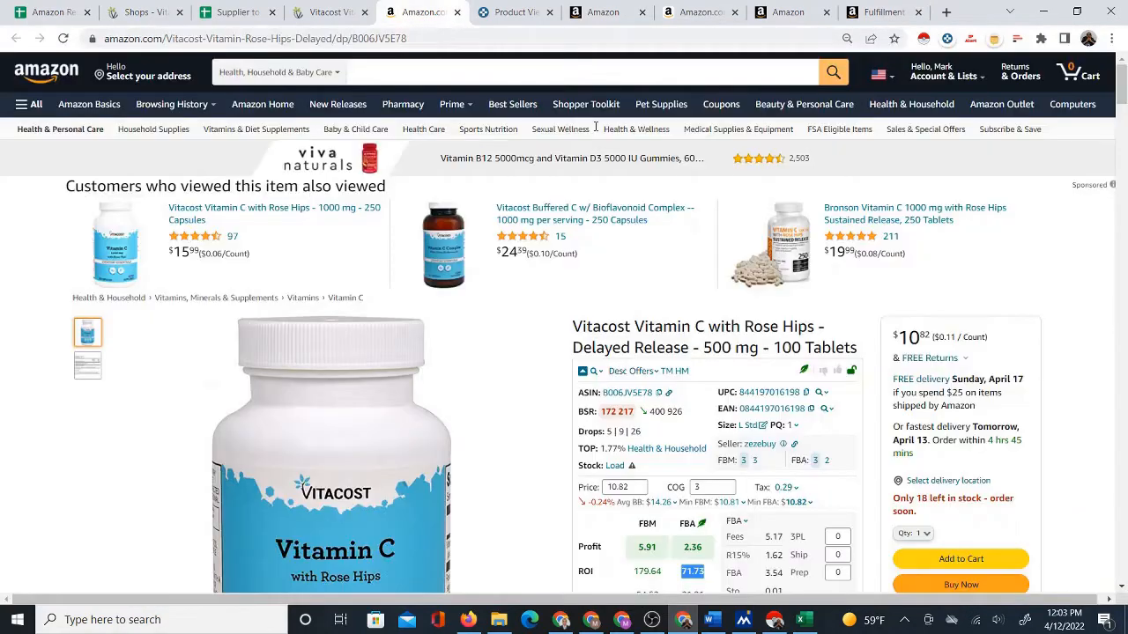
click(658, 392)
click(881, 12)
right_click(280, 222)
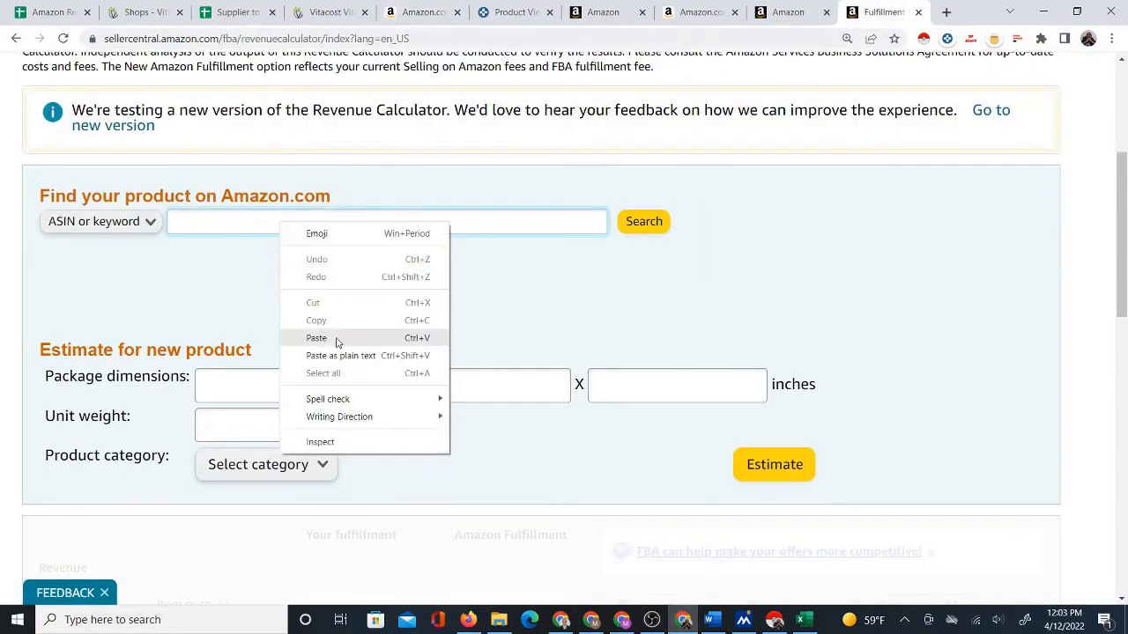
click(305, 335)
click(636, 226)
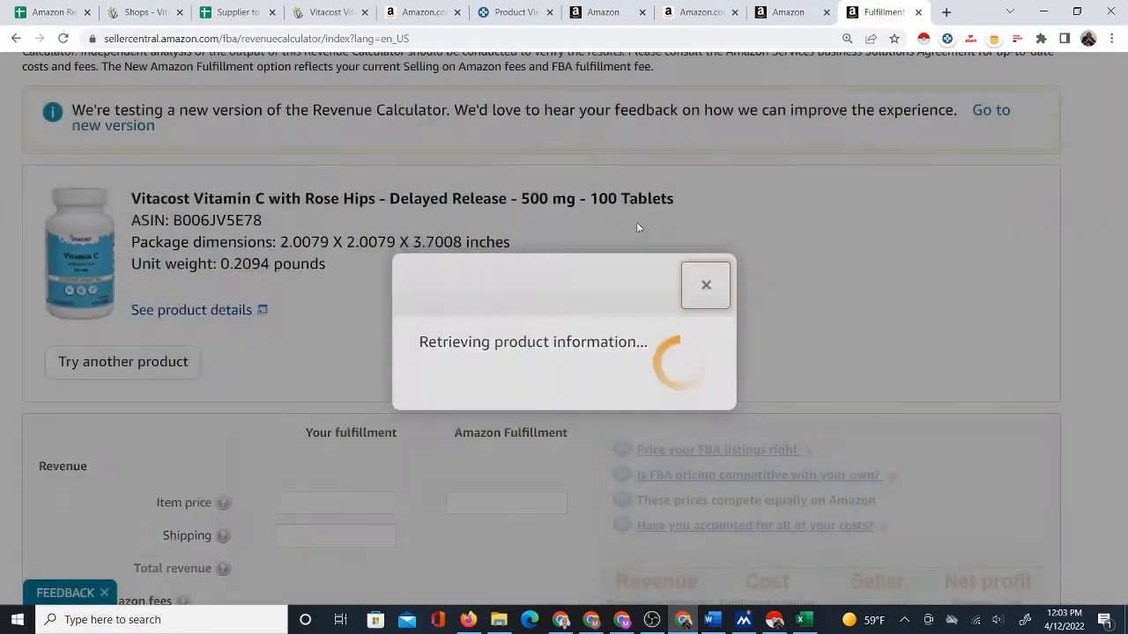
Calculate the Vitamin C product's Amazon fees with the prices and product cost left unfilled, and check the Fulfillment by Amazon fee
scroll(528, 339, down, 2)
scroll(529, 345, down, 8)
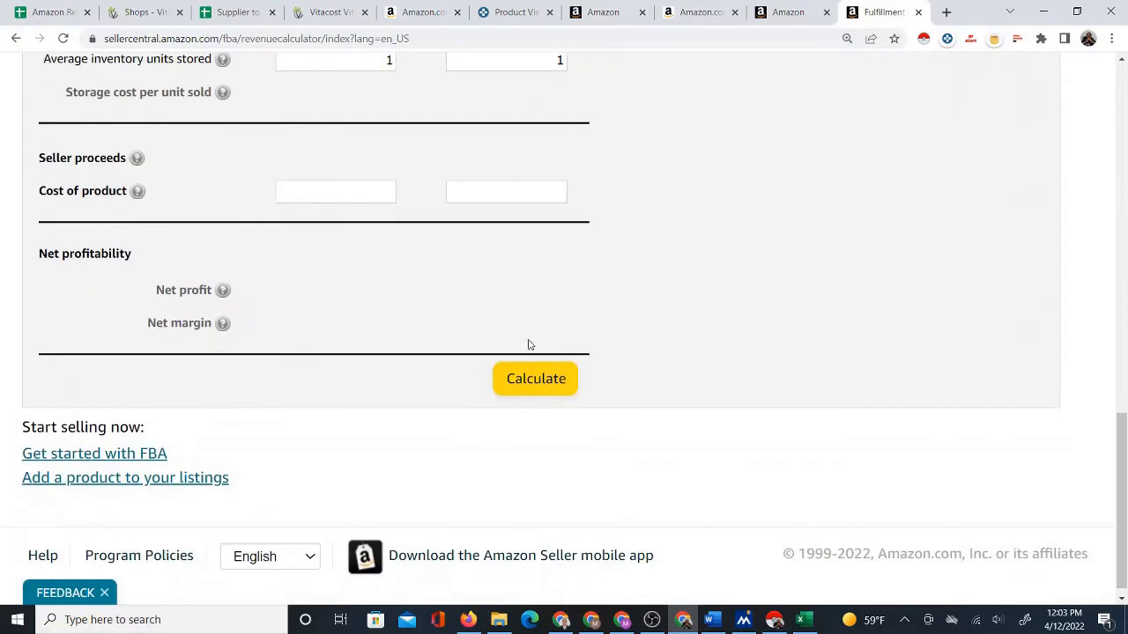
click(536, 378)
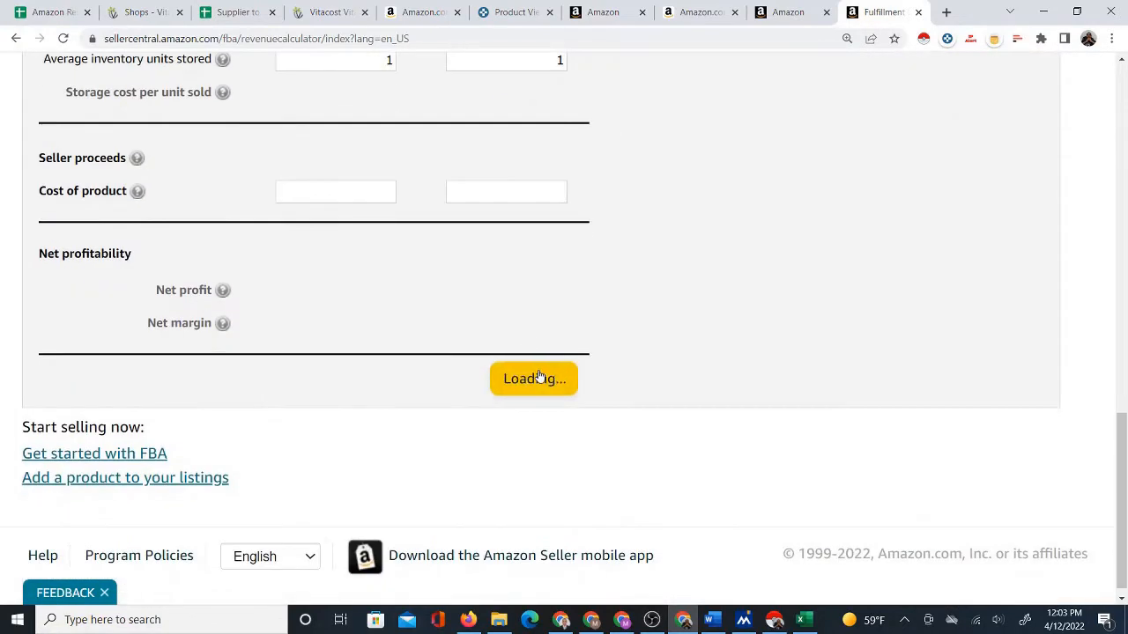
scroll(677, 370, up, 4)
scroll(678, 364, up, 3)
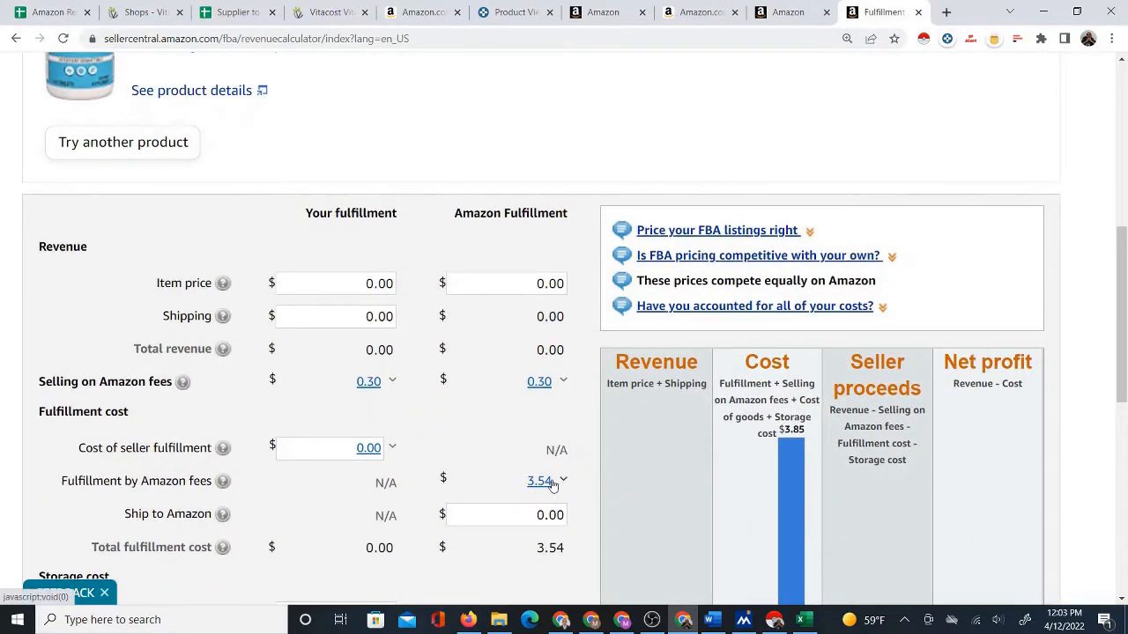
Compare the calculator's Fulfillment by Amazon fee and product details with the FBA fee breakdown on the Vitamin C Amazon listing
click(405, 12)
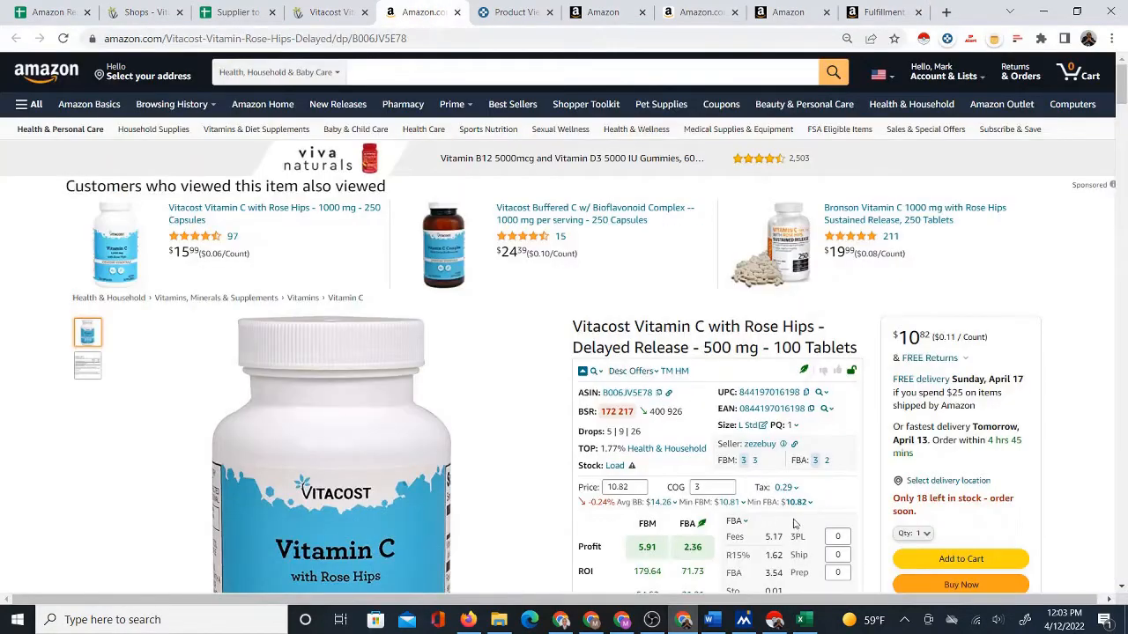
scroll(773, 456, down, 3)
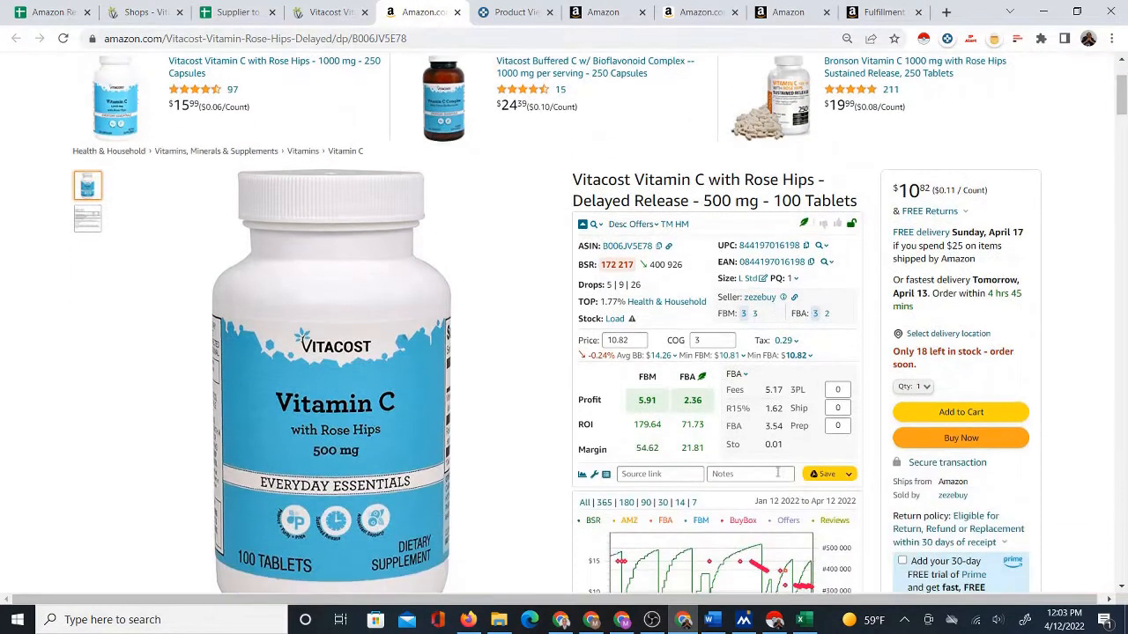
click(863, 11)
scroll(539, 484, up, 4)
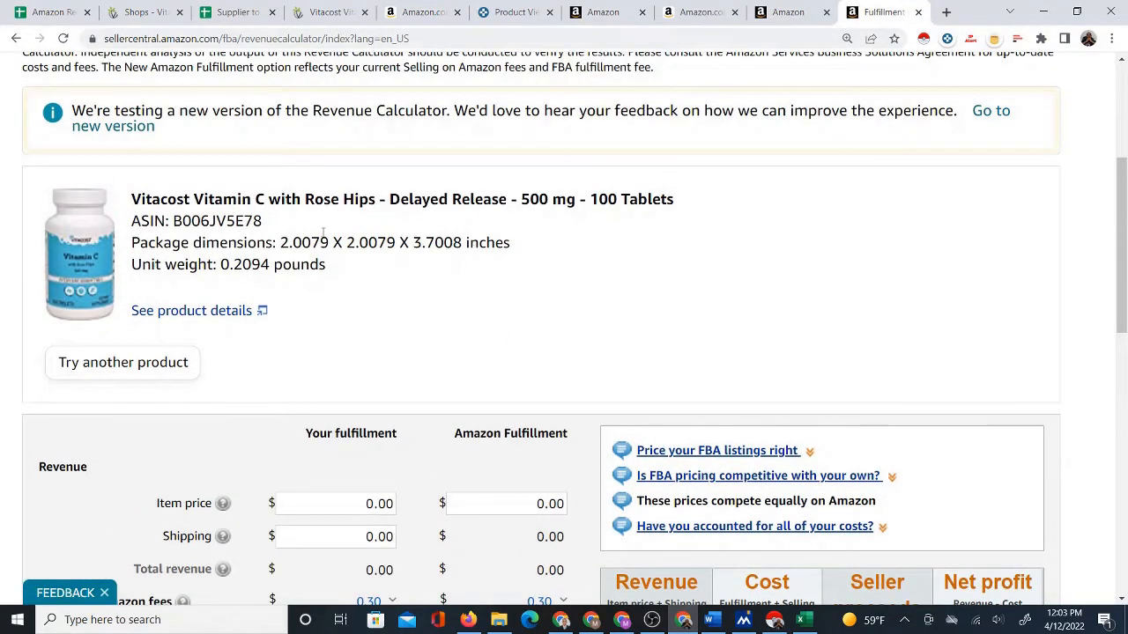
scroll(513, 476, down, 3)
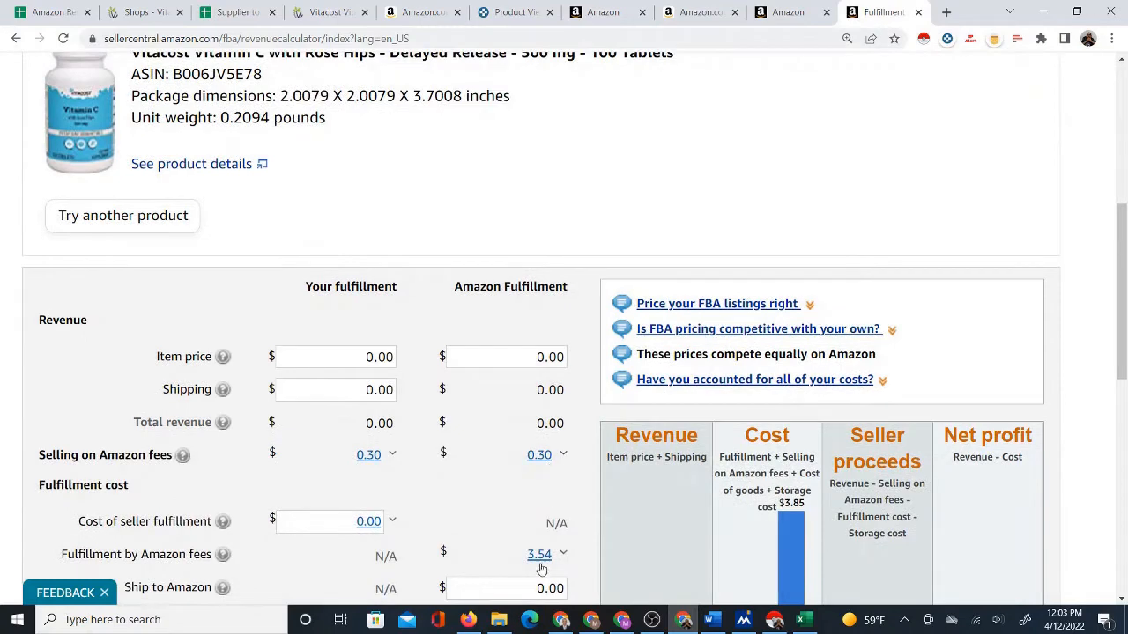
scroll(478, 327, up, 3)
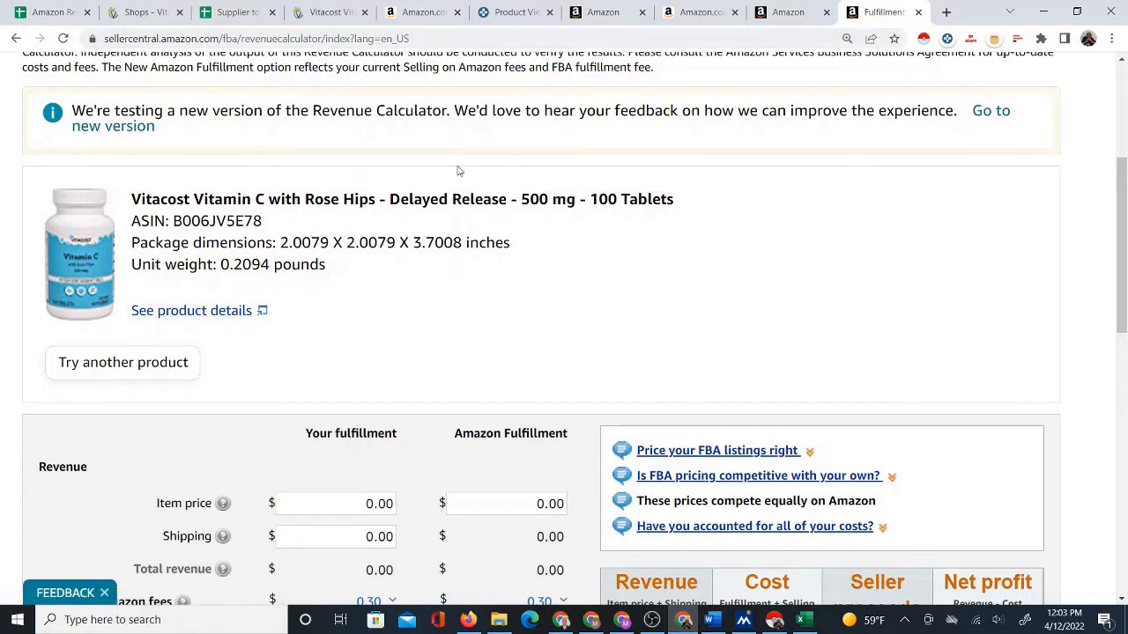
click(427, 15)
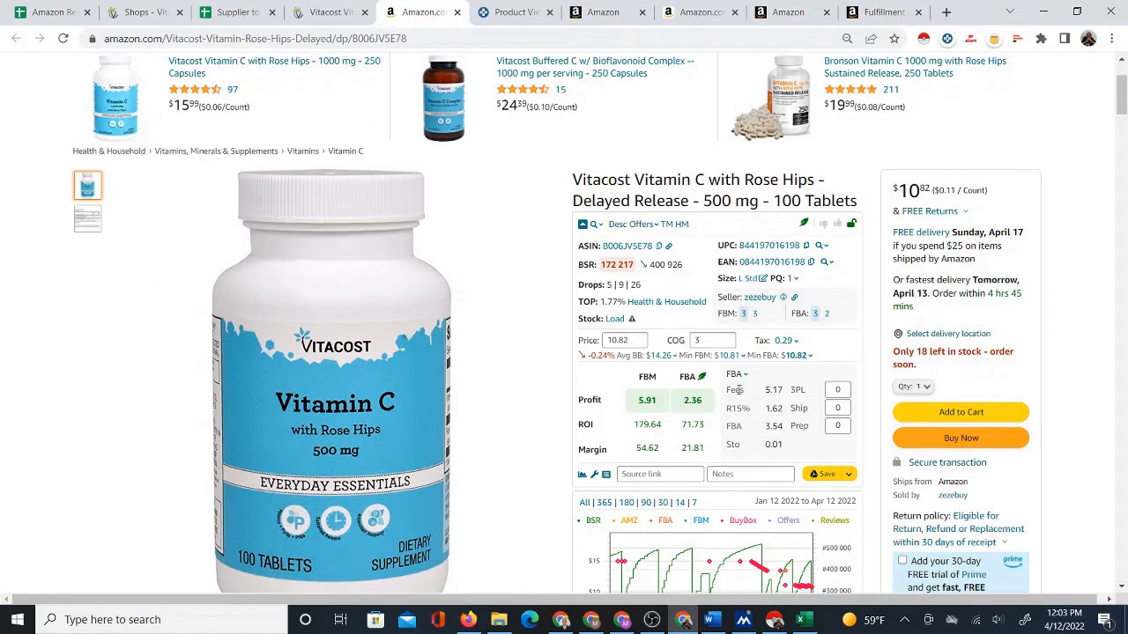
click(865, 13)
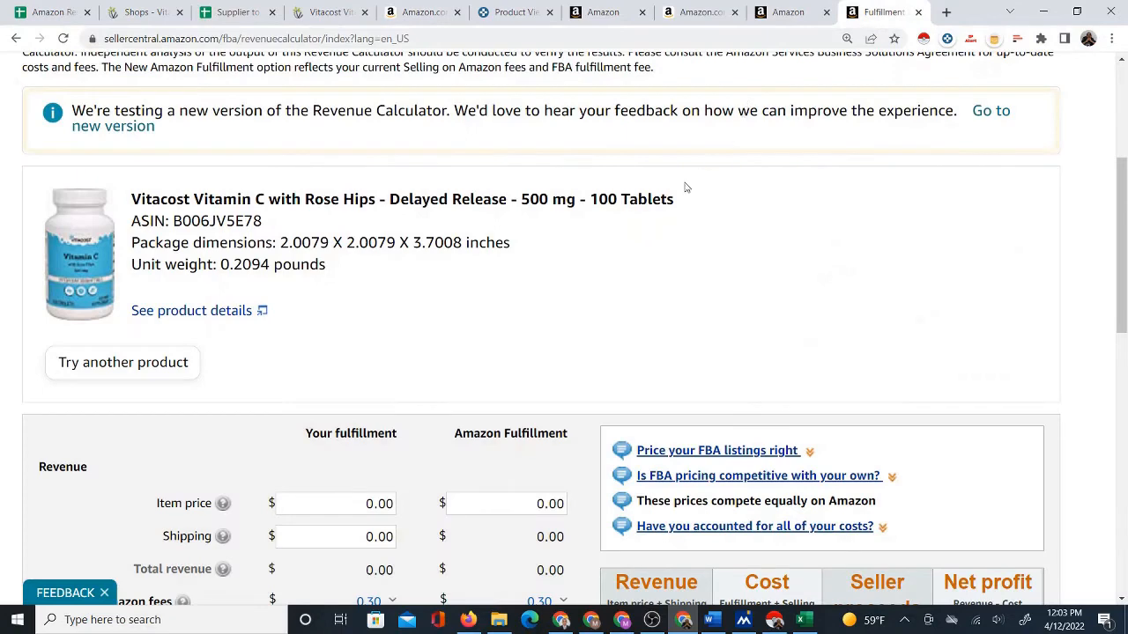
Review the Revenue Calculator page header and the category percentages in the Seller Central referral fee table
scroll(679, 251, up, 2)
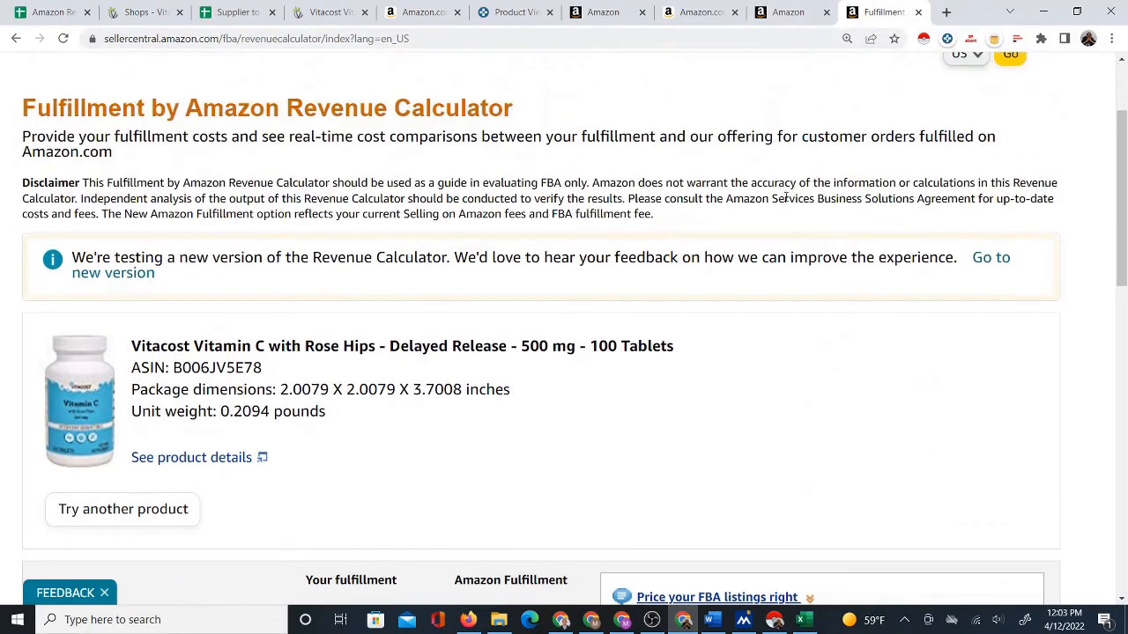
click(786, 12)
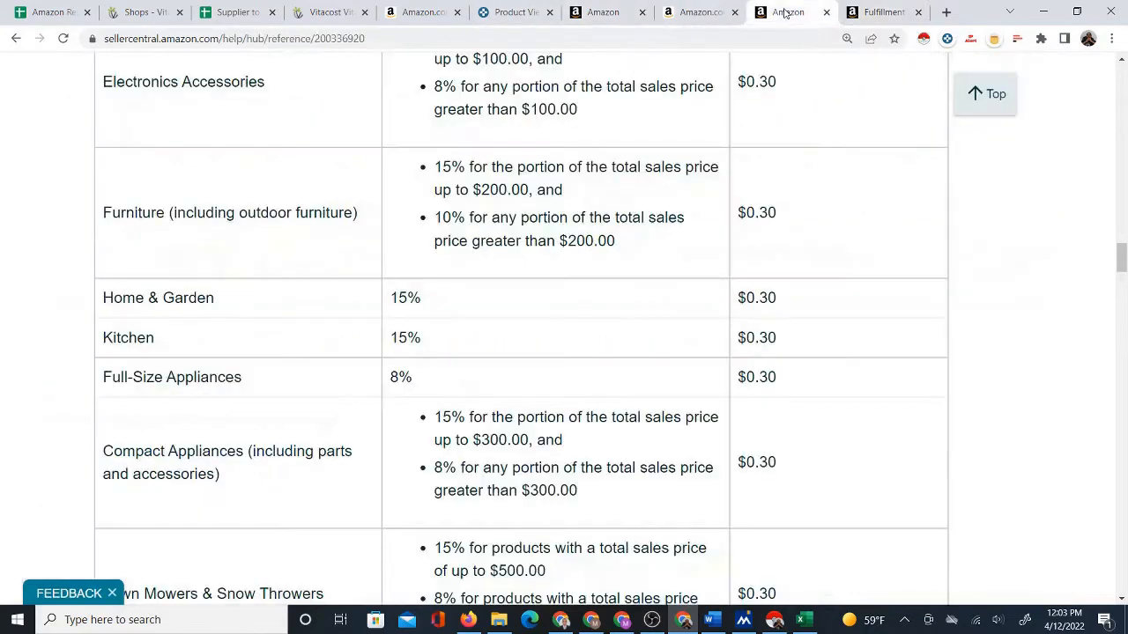
click(886, 13)
scroll(779, 96, up, 2)
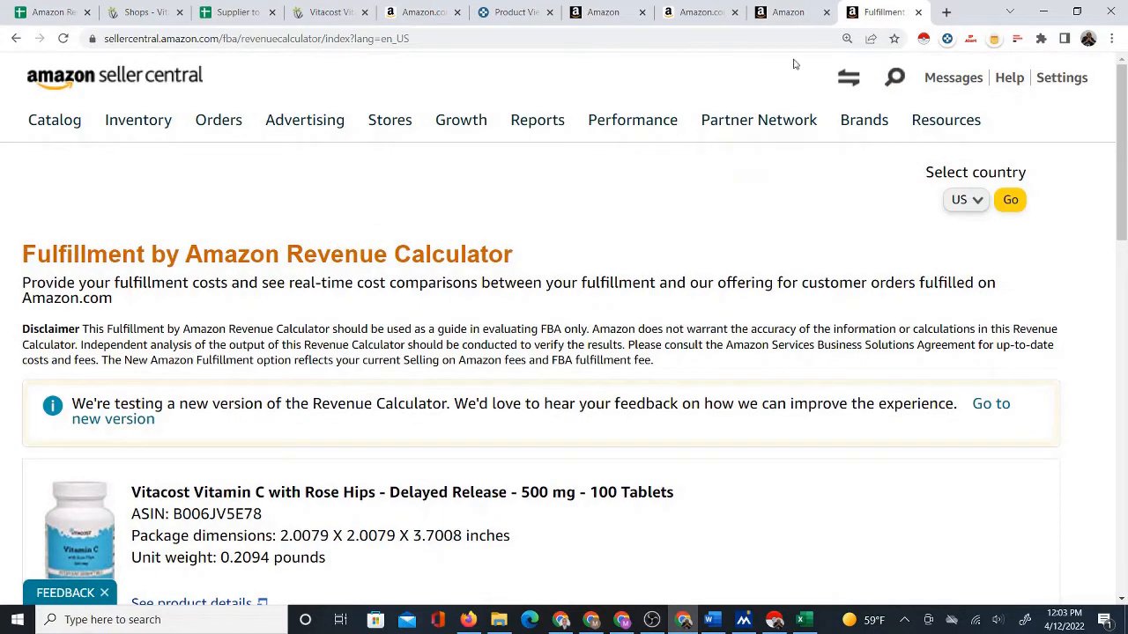
click(784, 11)
scroll(784, 260, up, 4)
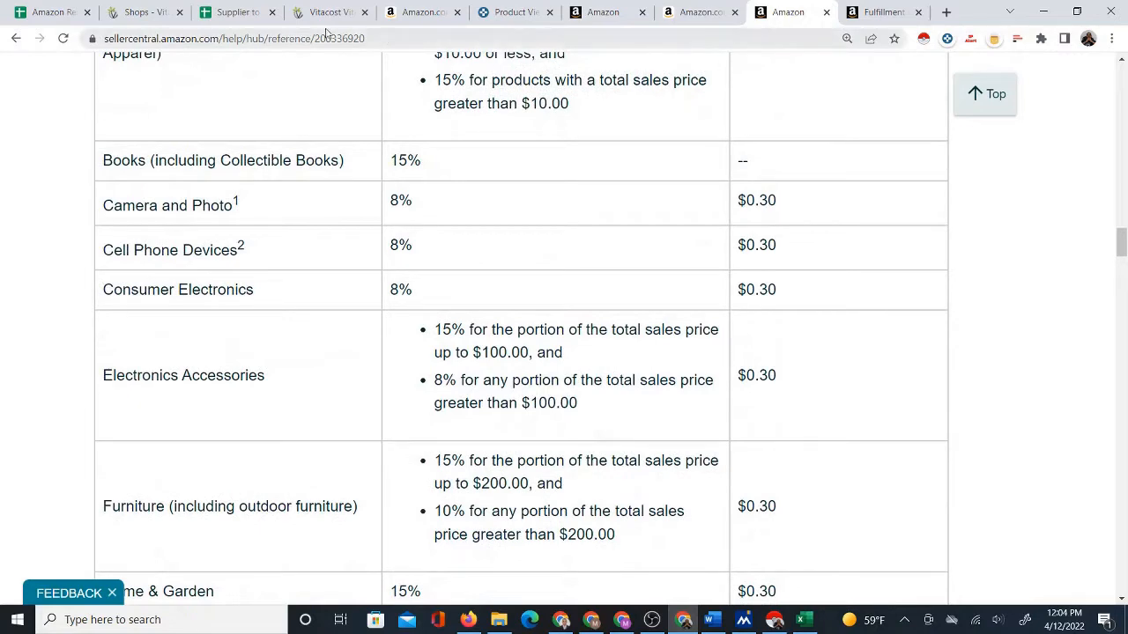
Return to the supplier and Amazon product sheet and preview one of the Amazon product links
click(234, 13)
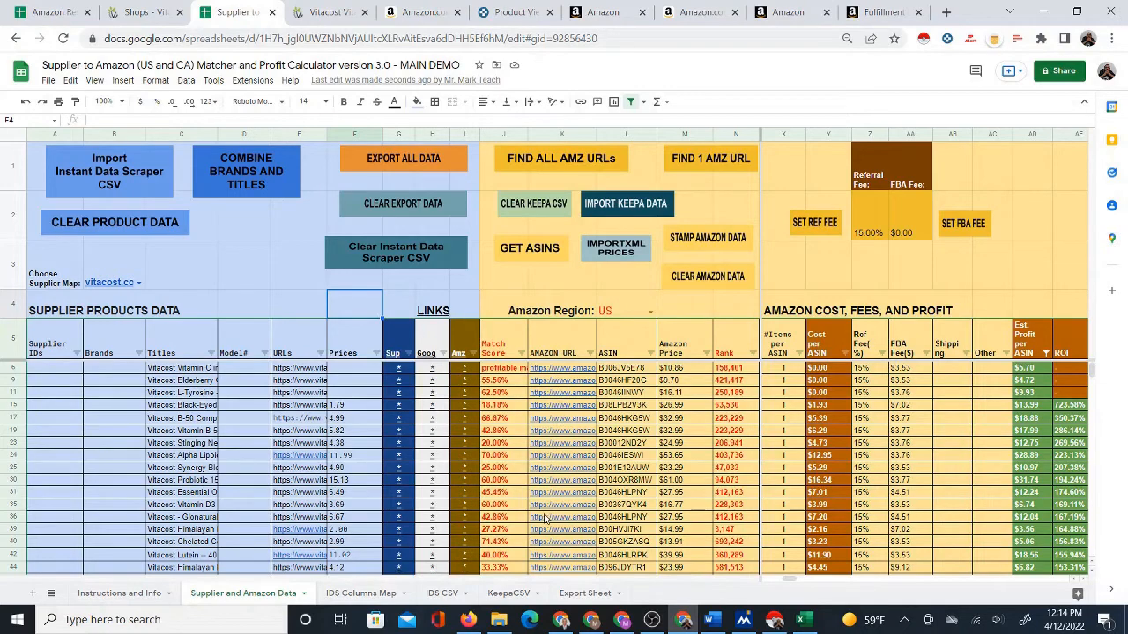
mouse_move(550, 477)
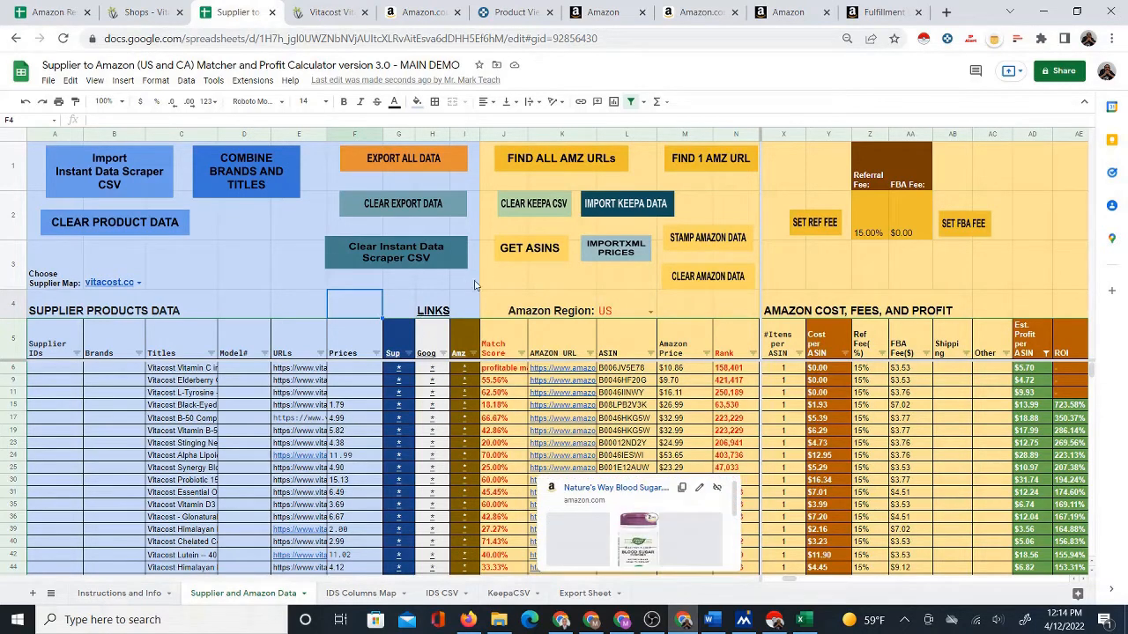
click(300, 304)
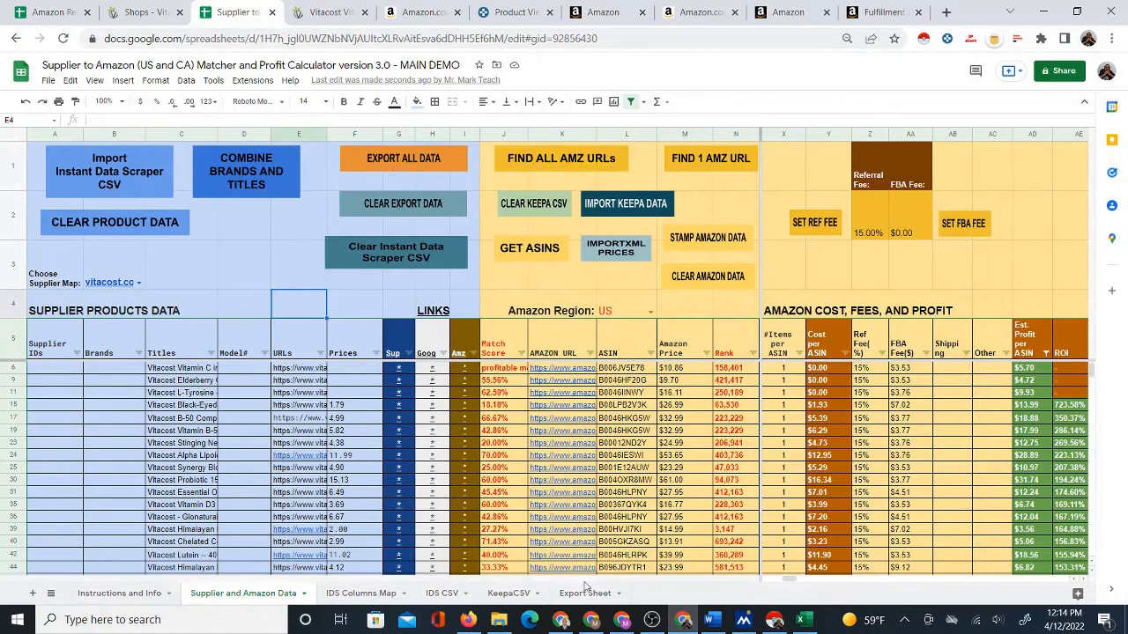
Export all the supplier and Amazon product data, and open the export sheet
click(333, 187)
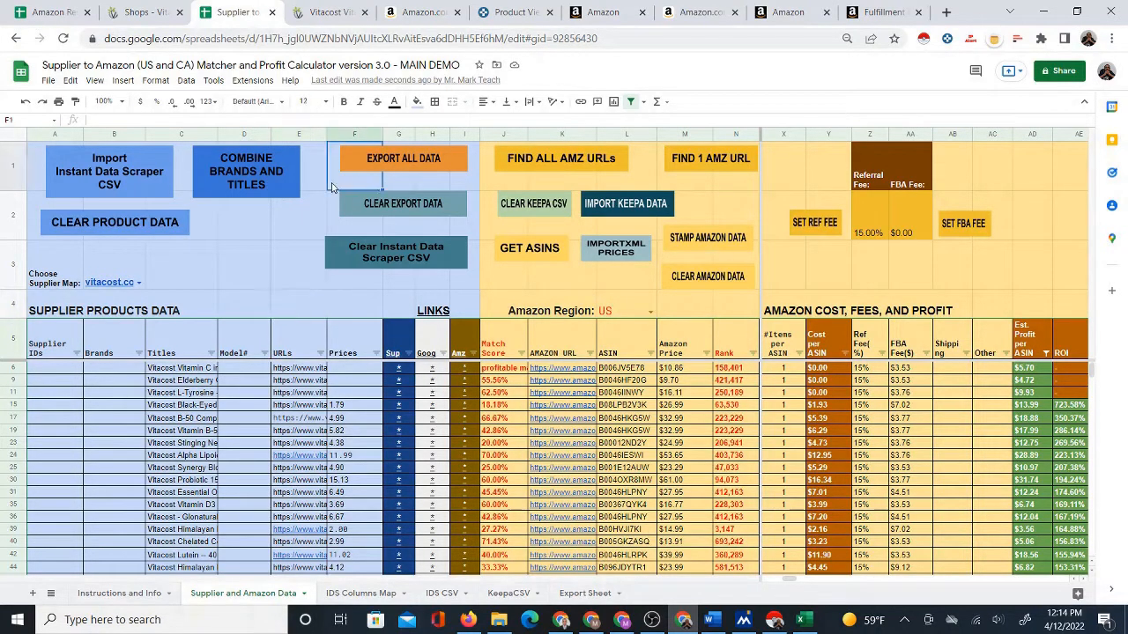
click(388, 159)
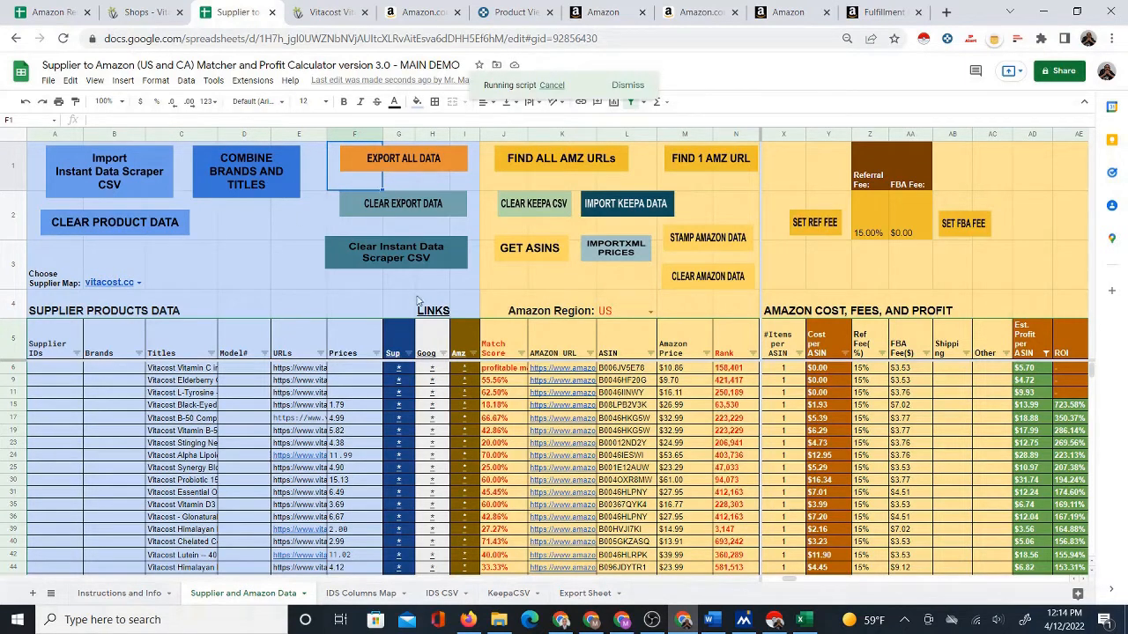
click(53, 343)
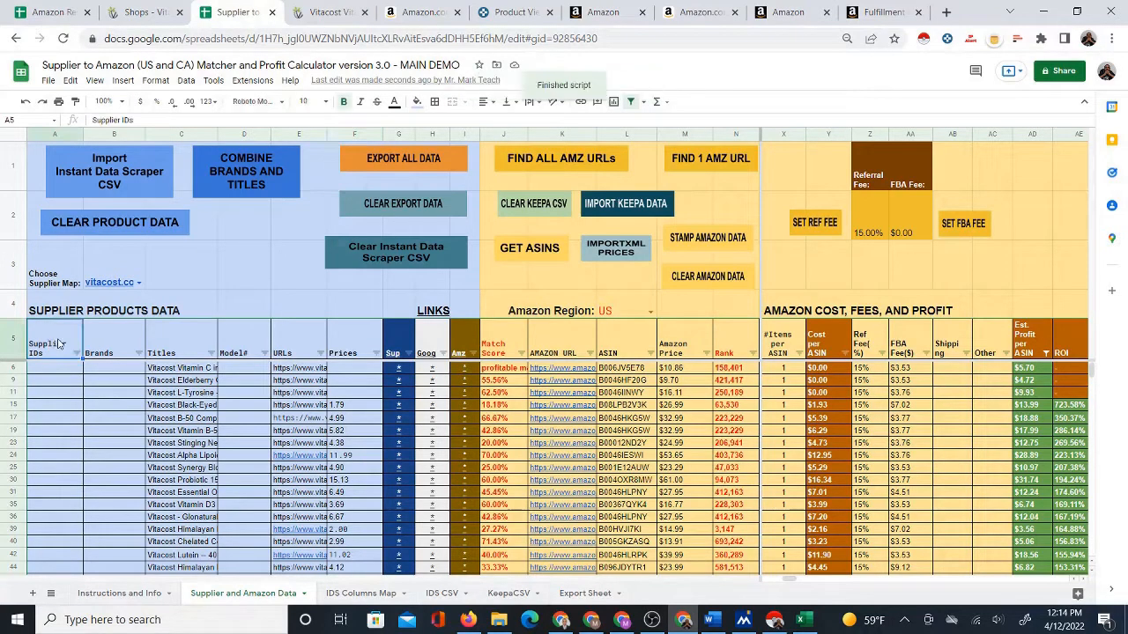
drag(54, 339, 894, 339)
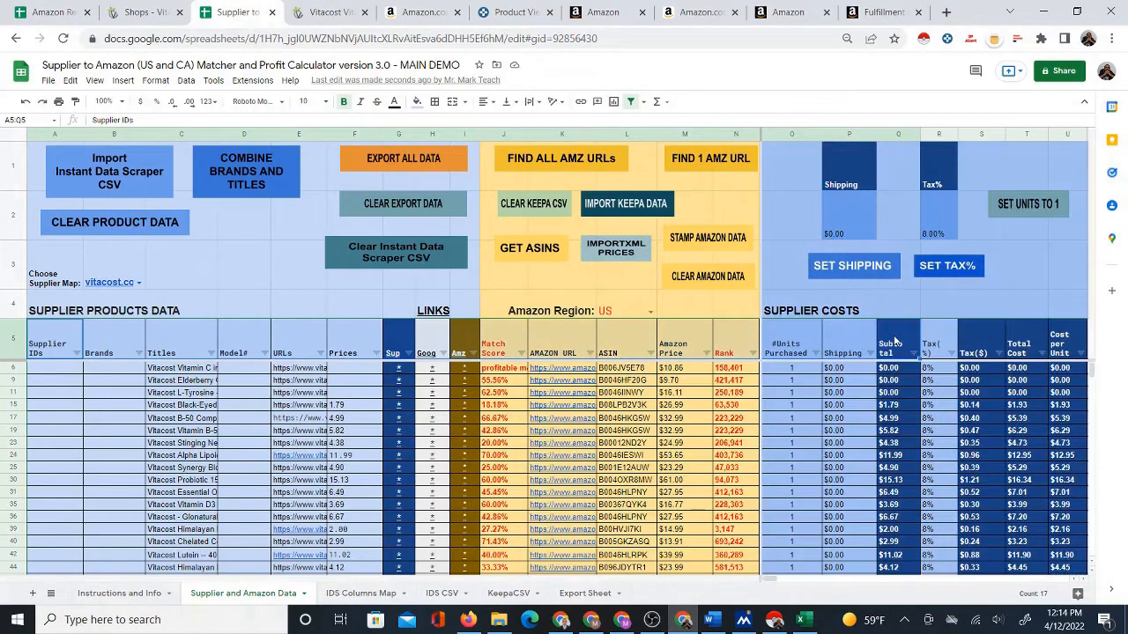
click(582, 593)
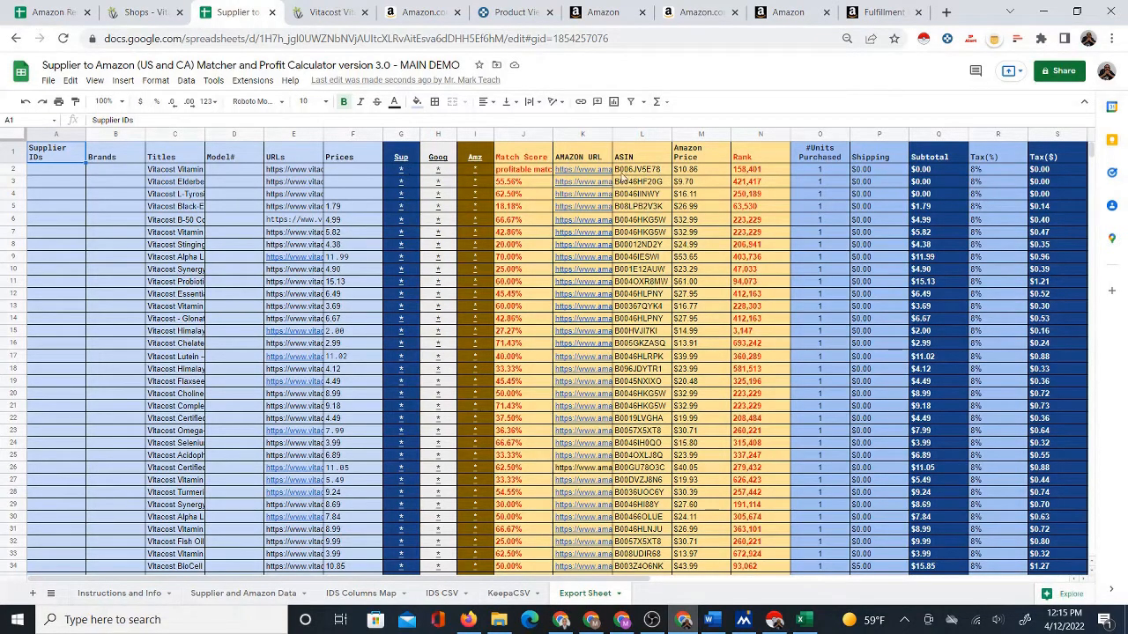
Preview the supplier, Google and Amazon links of exported products, mainly for the first Vitamin C row
click(402, 171)
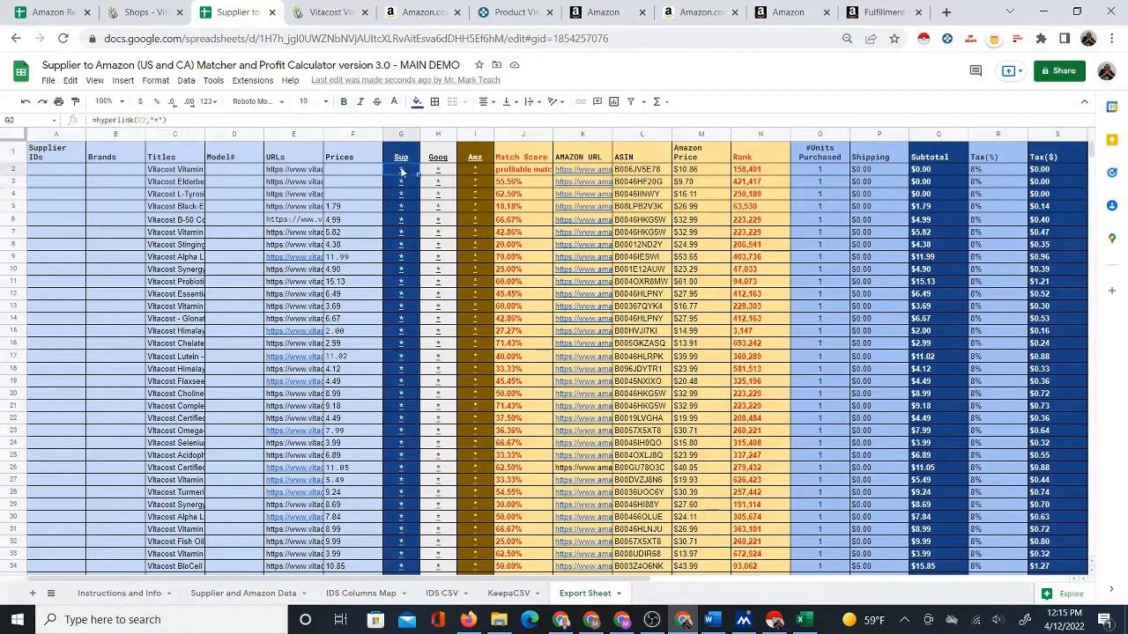
click(443, 173)
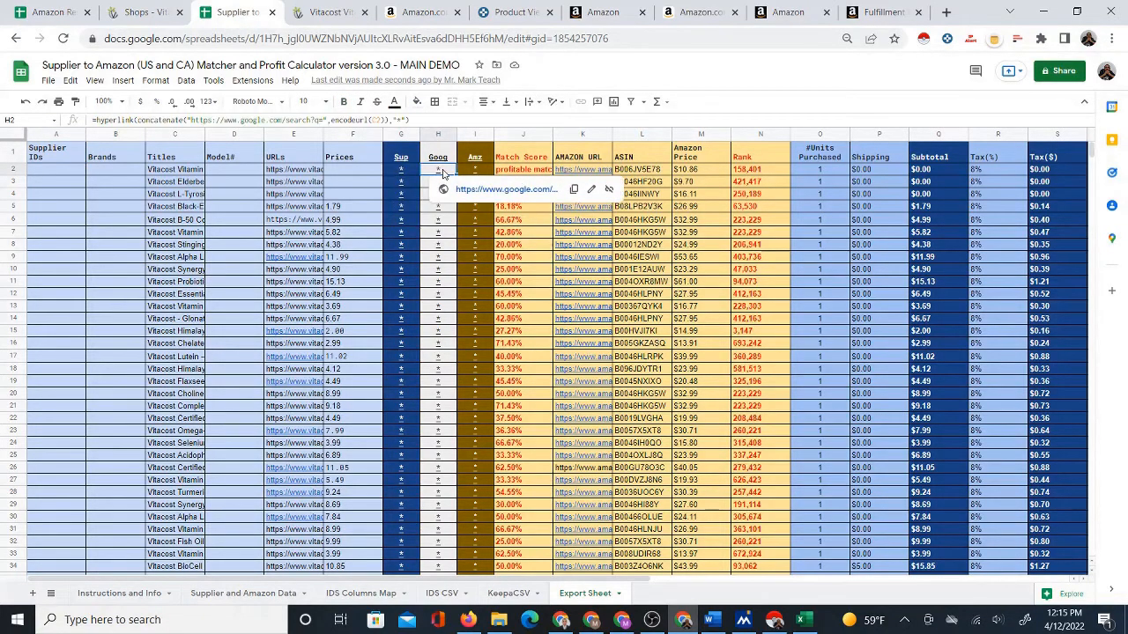
click(402, 171)
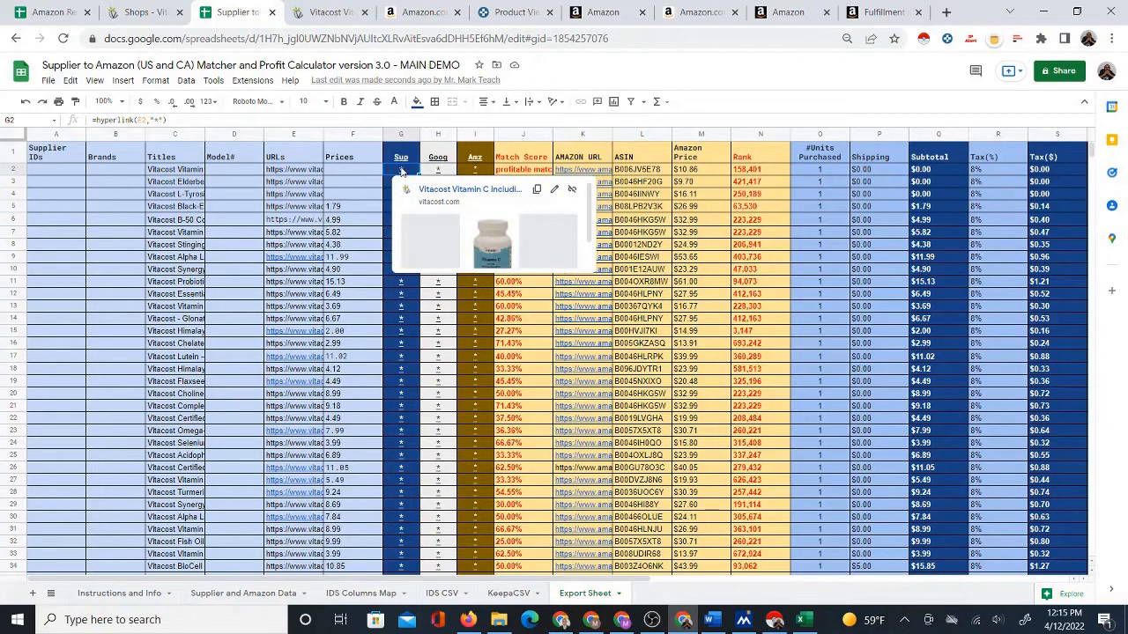
click(402, 305)
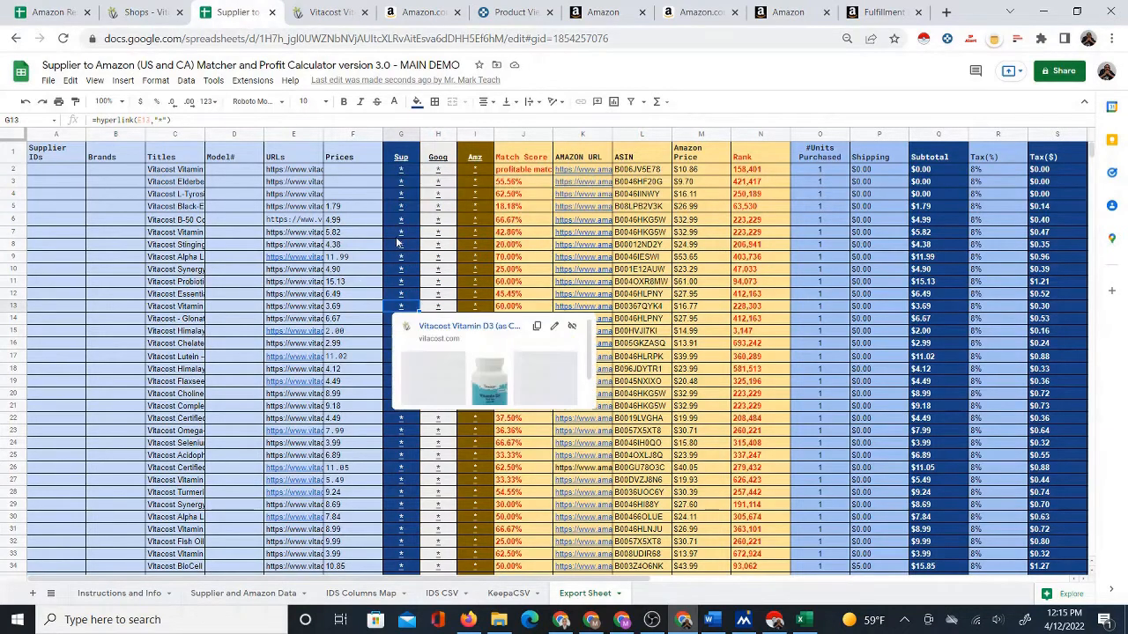
click(437, 169)
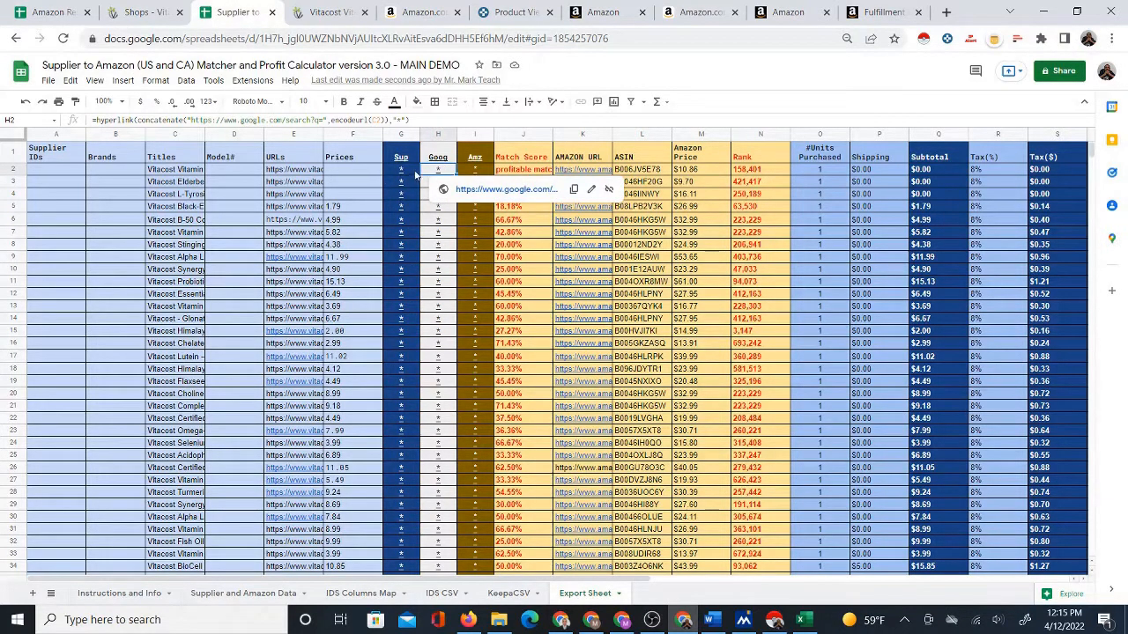
click(480, 173)
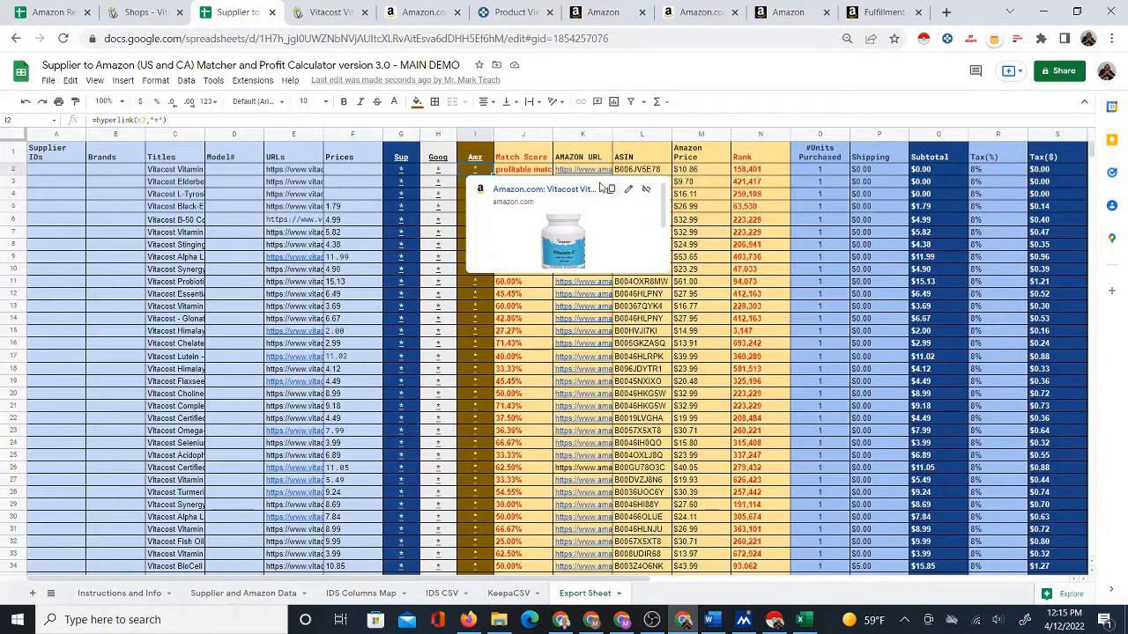
Examine the first exported product's row from its match score through the costs and Amazon fees to the profit and ROI
key(Right)
key(Right)
key(Right)
key(Right)
key(Right)
key(Right)
key(Right)
key(Right)
key(Right)
key(Right)
key(Right)
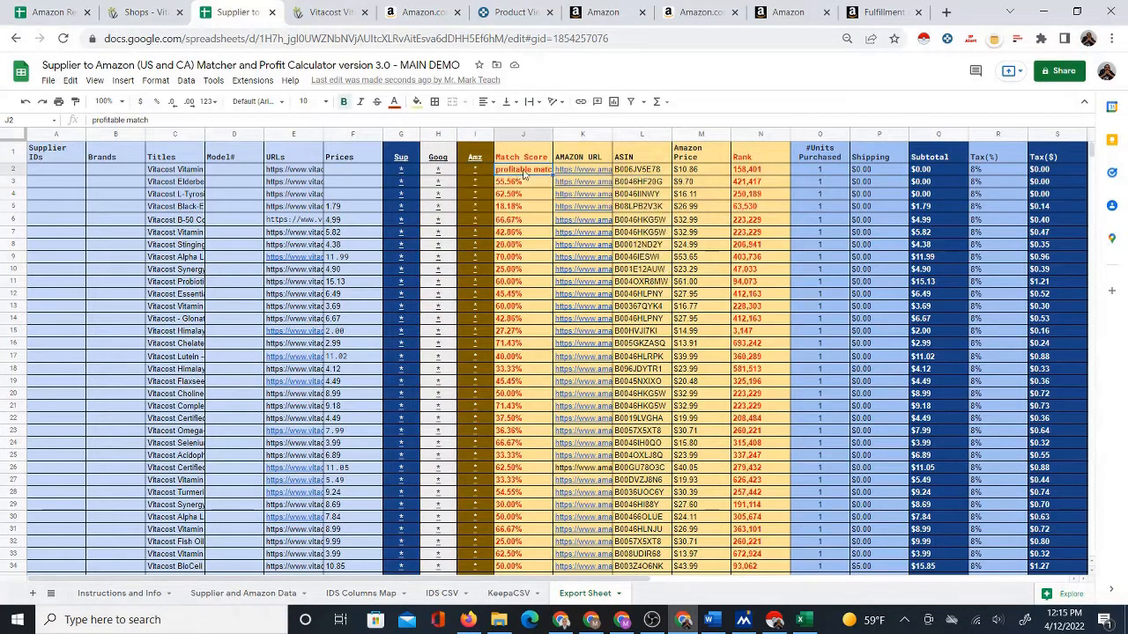
key(Right)
key(Right)
key(Right)
key(Right)
key(Right)
key(Right)
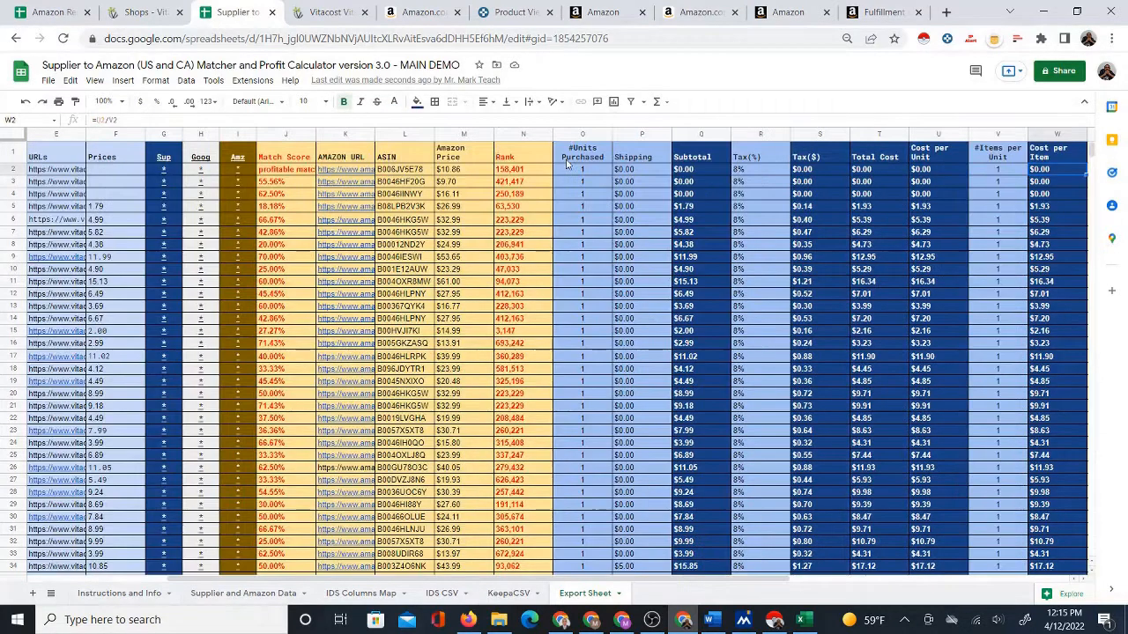
key(Right)
key(Right)
key(Right)
key(Right)
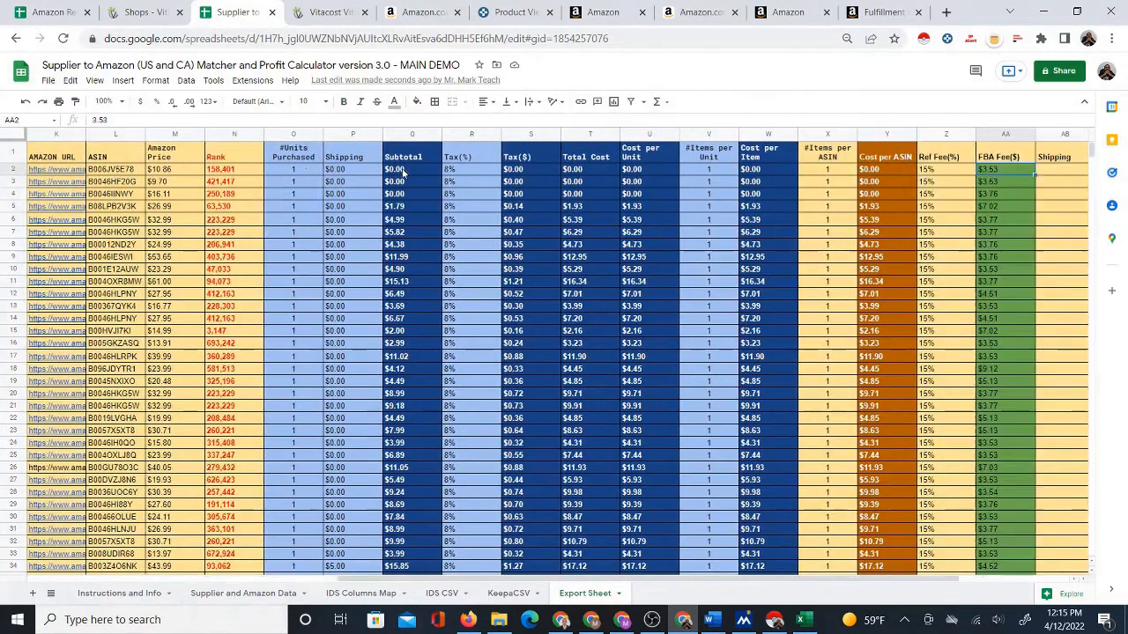
key(Right)
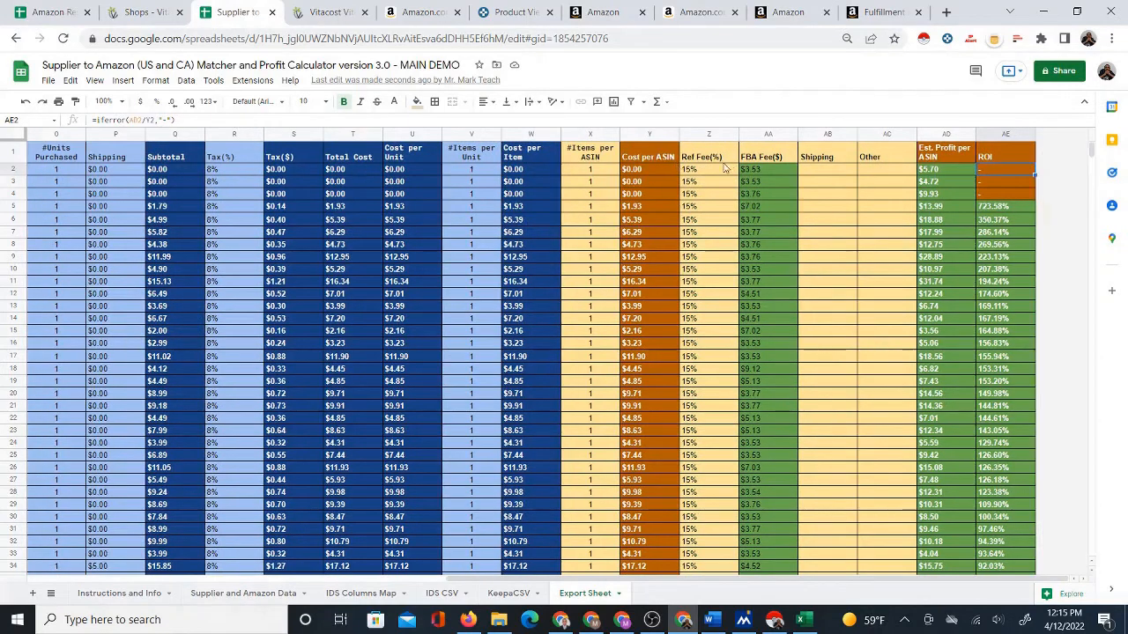
click(703, 178)
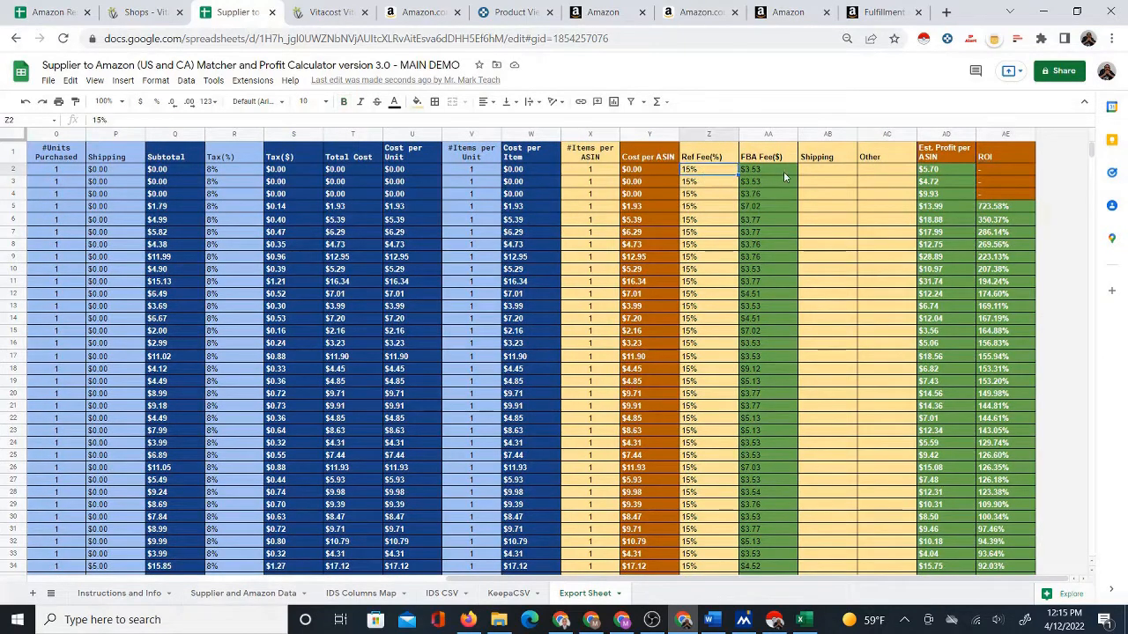
click(783, 171)
Try a $5 Amazon-side shipping cost for the first exported product, and clear it again
click(833, 172)
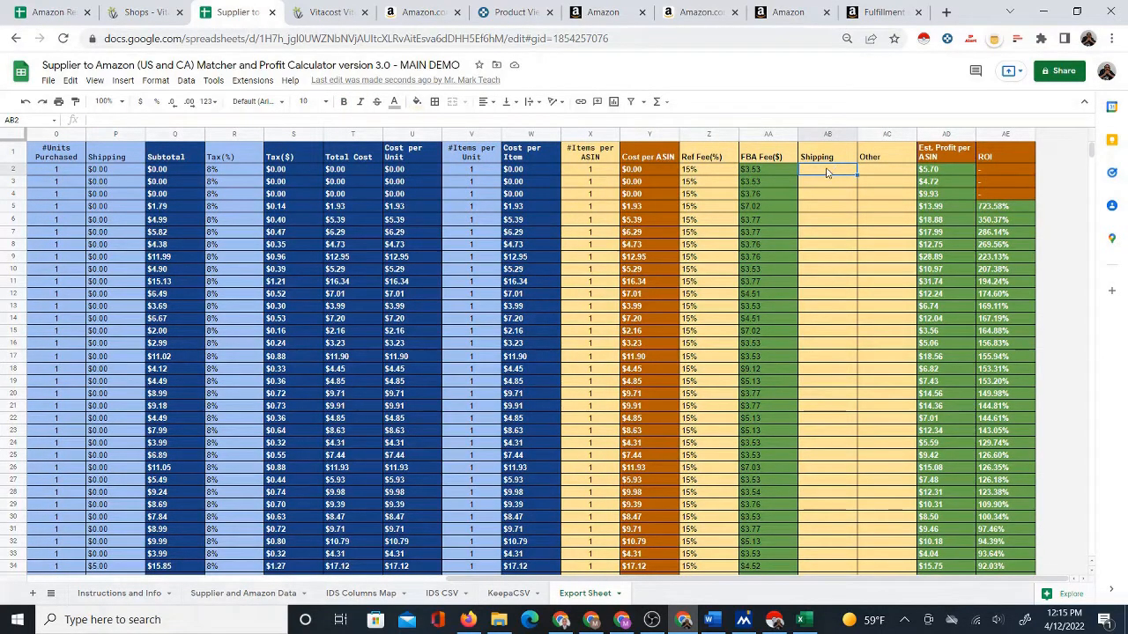
text(5)
key(Return)
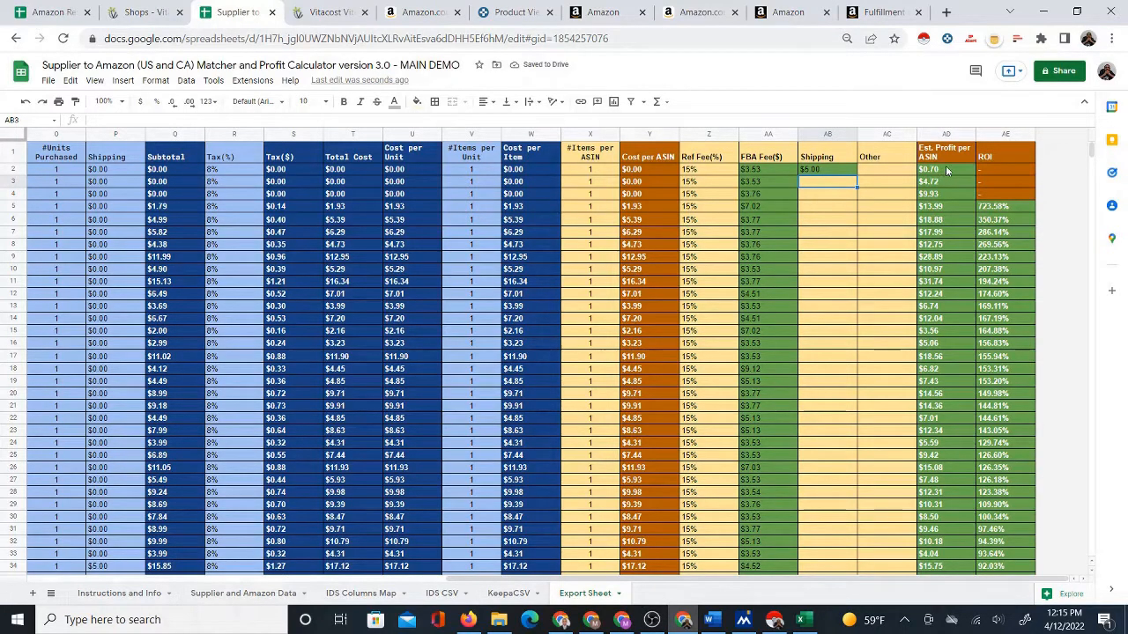
click(851, 171)
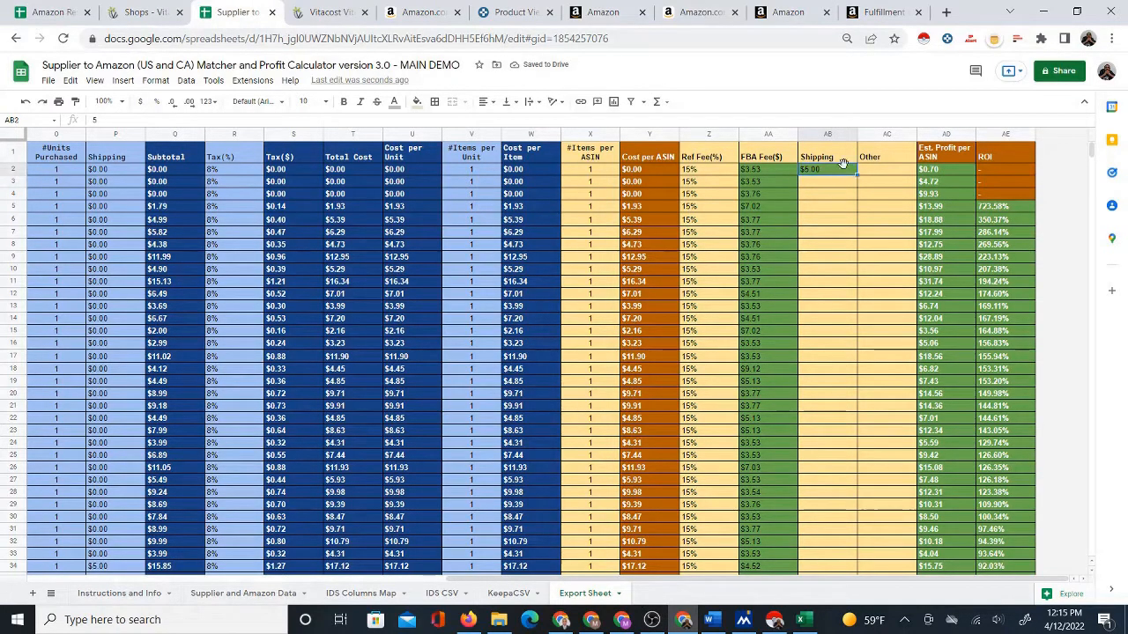
key(Delete)
Try 2 items per ASIN for the first exported product, and set it back to 1
click(771, 210)
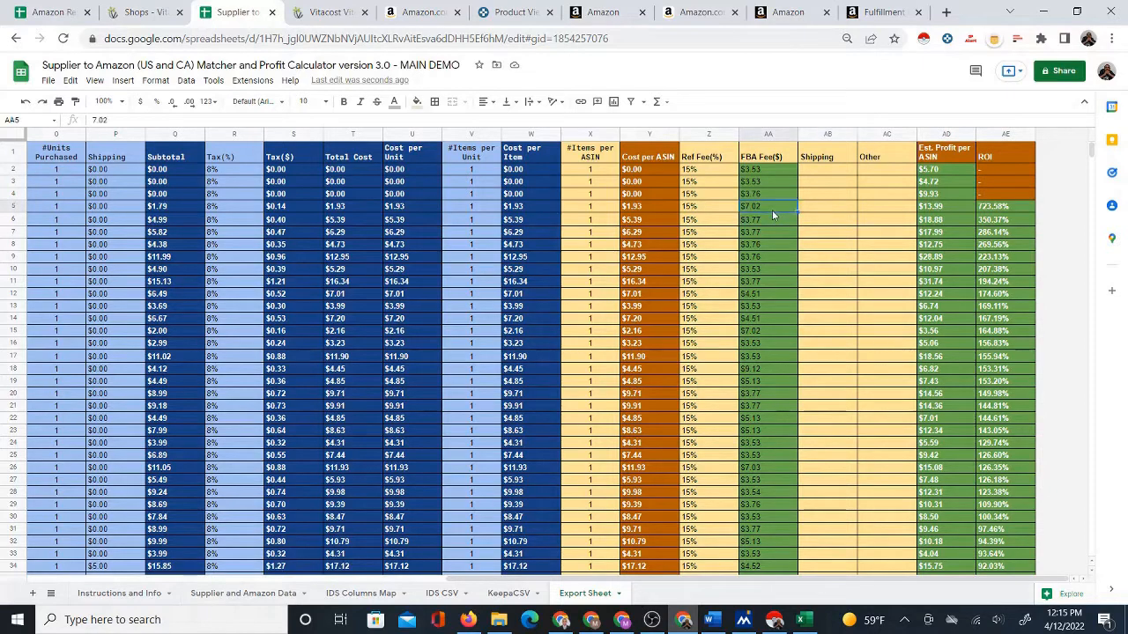
key(Left)
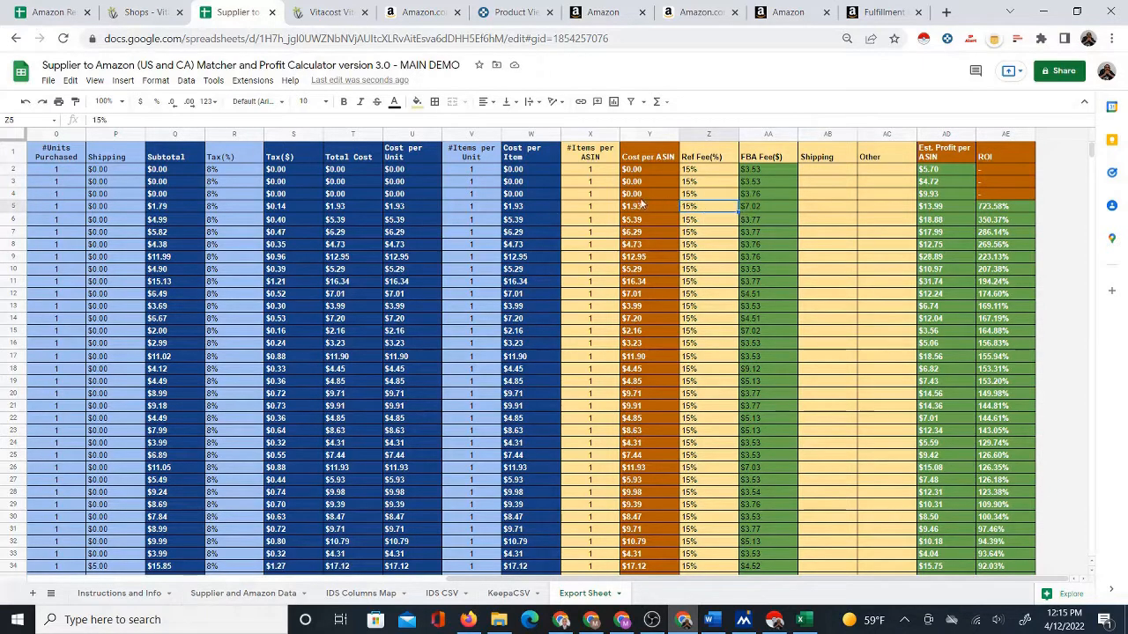
click(596, 209)
click(600, 172)
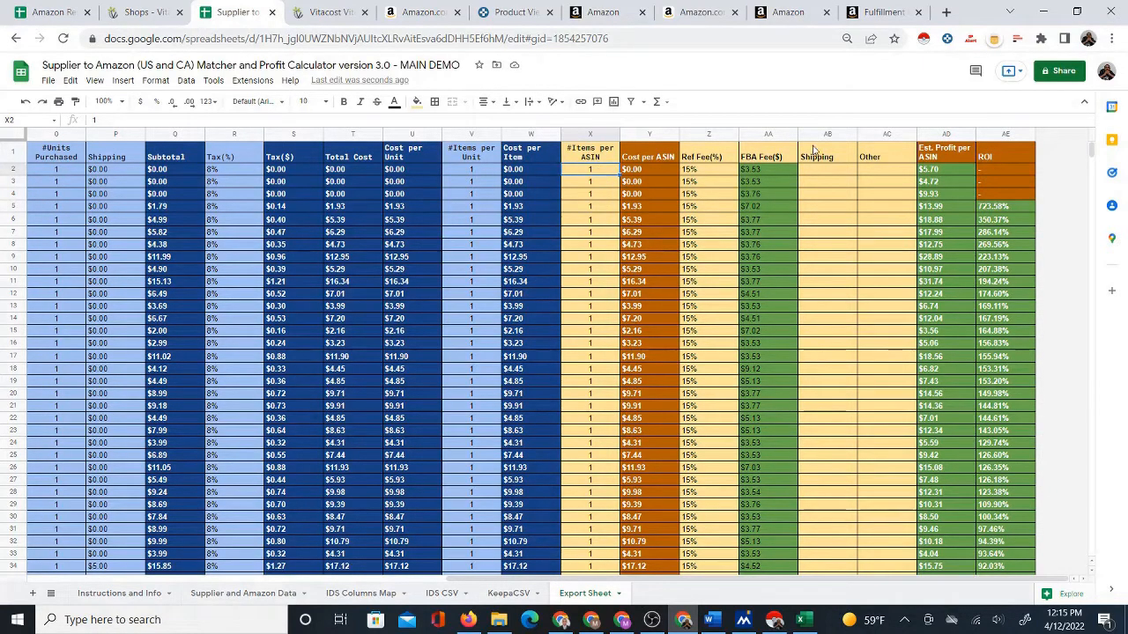
text(2)
key(Return)
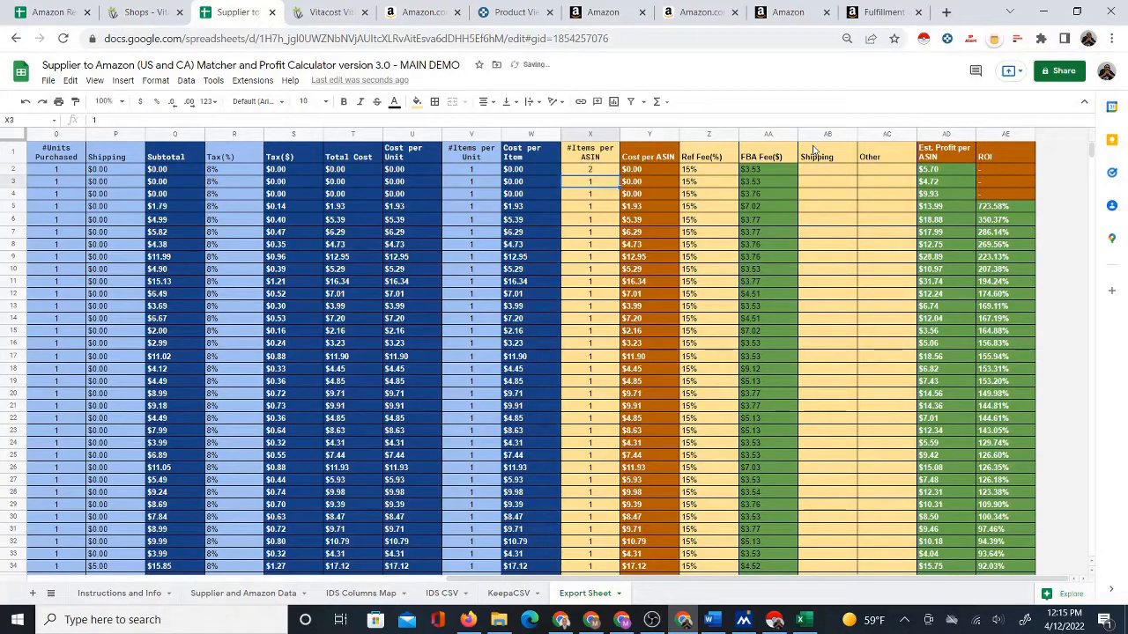
key(Up)
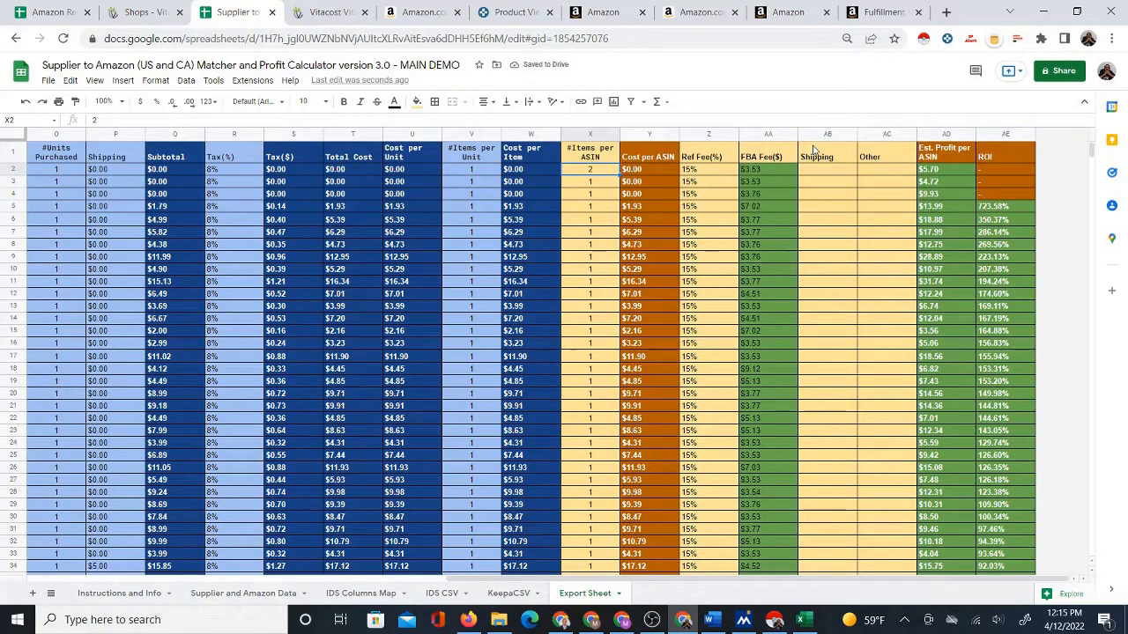
text(1)
key(Return)
key(Up)
Review the first exported product's row from the per-item costs back to the supplier ID
key(Left)
key(Left)
key(Left)
key(Left)
key(Left)
key(Left)
key(Left)
key(Left)
key(Left)
key(Left)
key(Left)
key(Left)
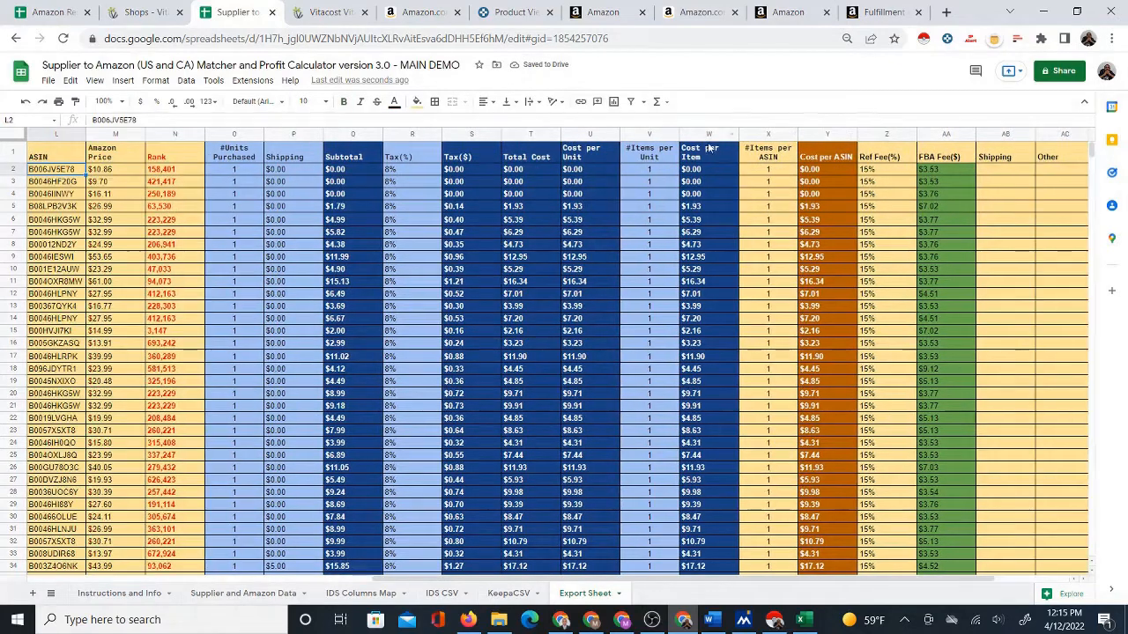
key(Left)
key(Left)
key(Left)
key(Left)
key(Left)
key(Left)
key(Left)
key(Left)
key(Left)
key(Left)
key(Left)
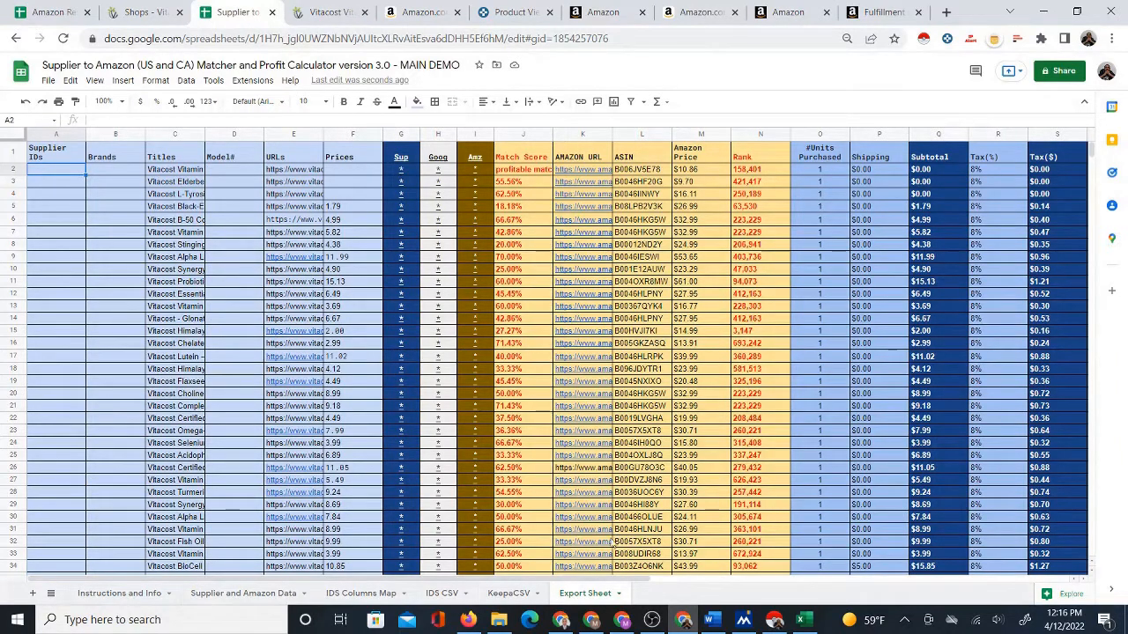
Check the options for copying the export sheet to a new or existing spreadsheet without making a copy
right_click(587, 599)
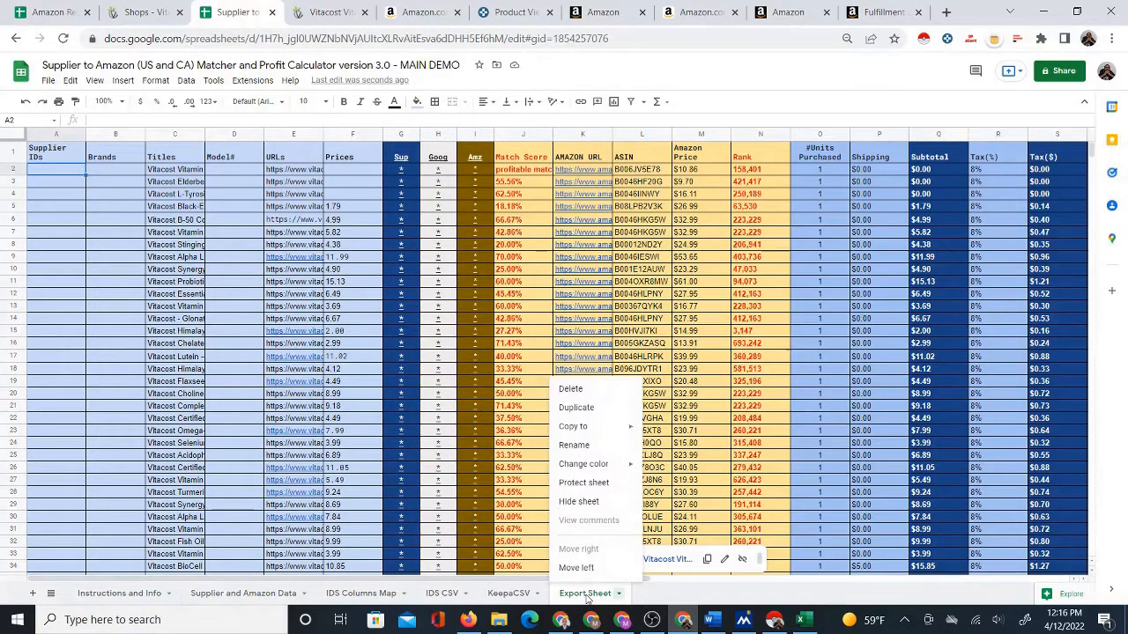
mouse_move(606, 429)
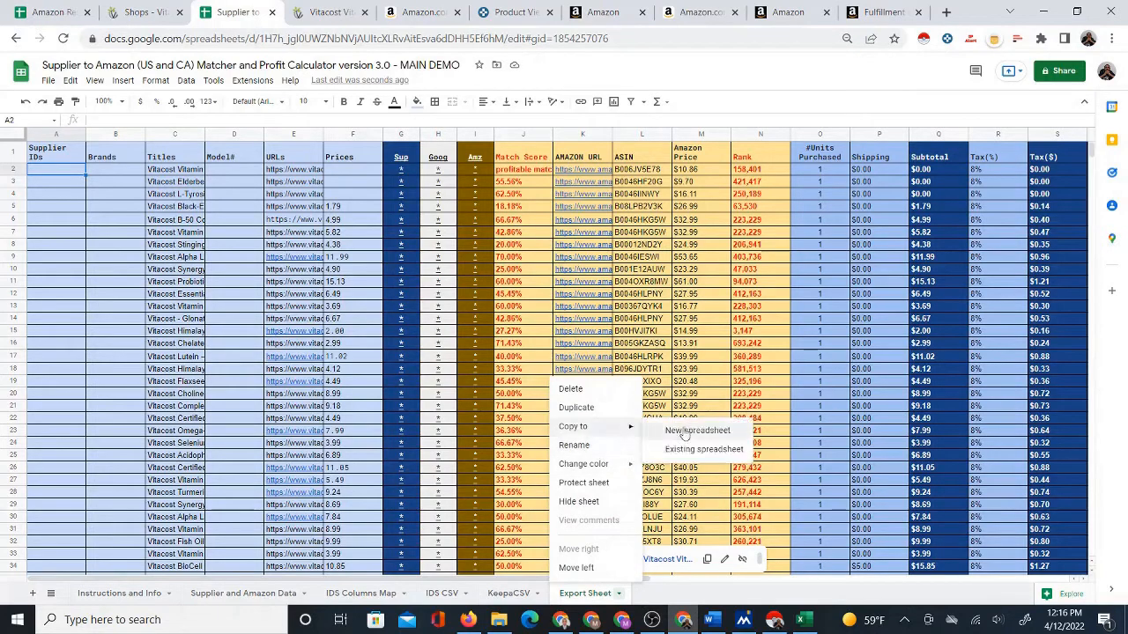
click(60, 155)
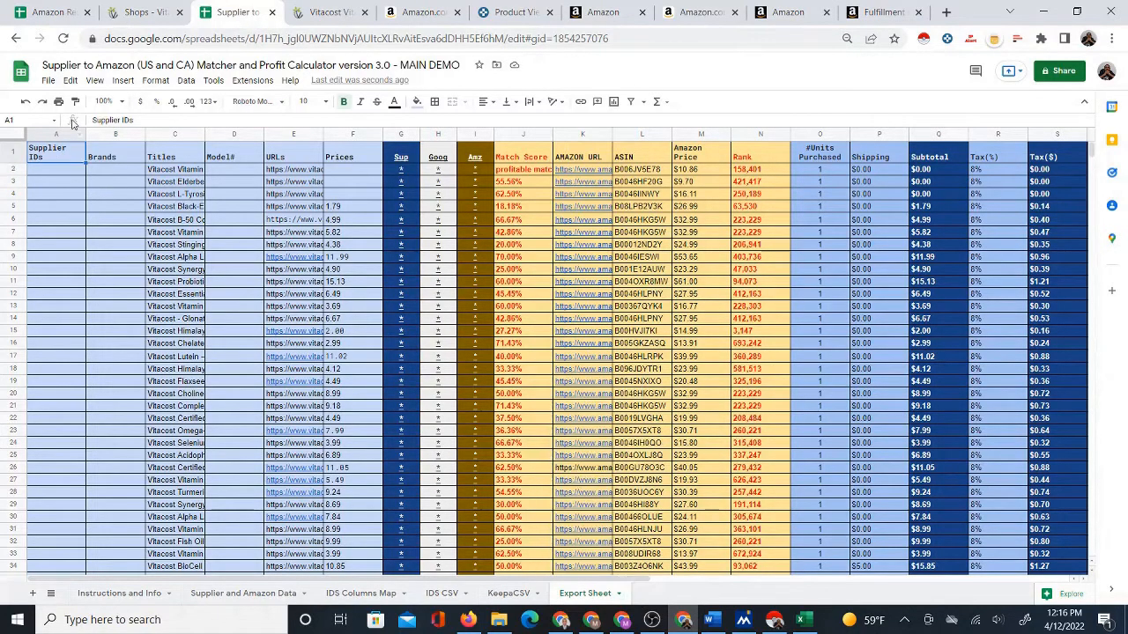
Freeze the first row of the export sheet as its header
click(94, 81)
mouse_move(134, 117)
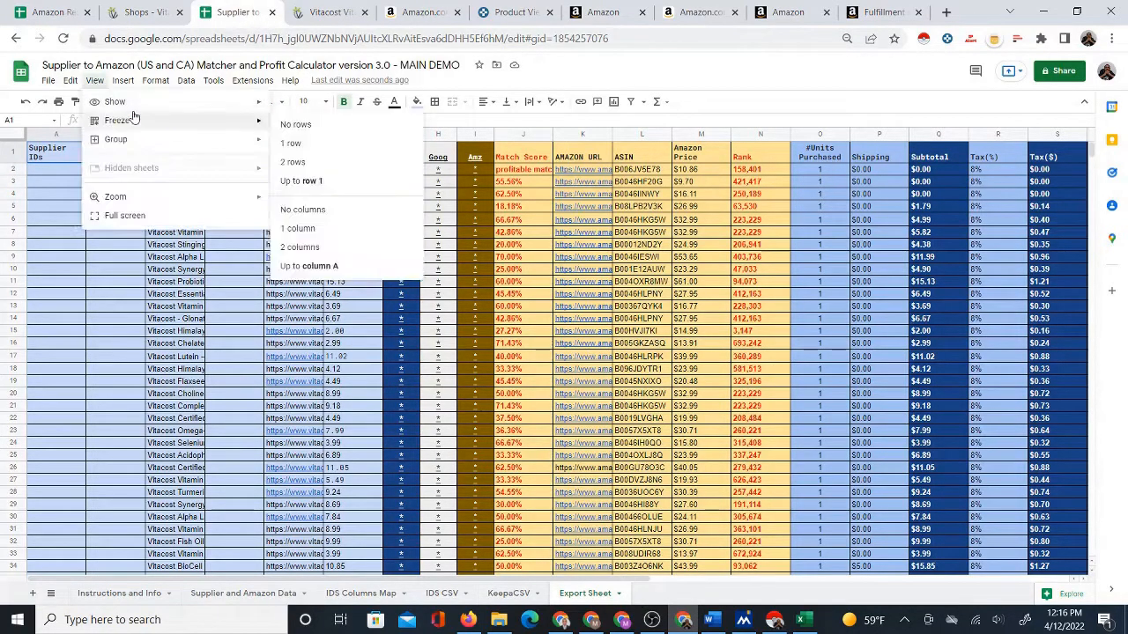
click(292, 144)
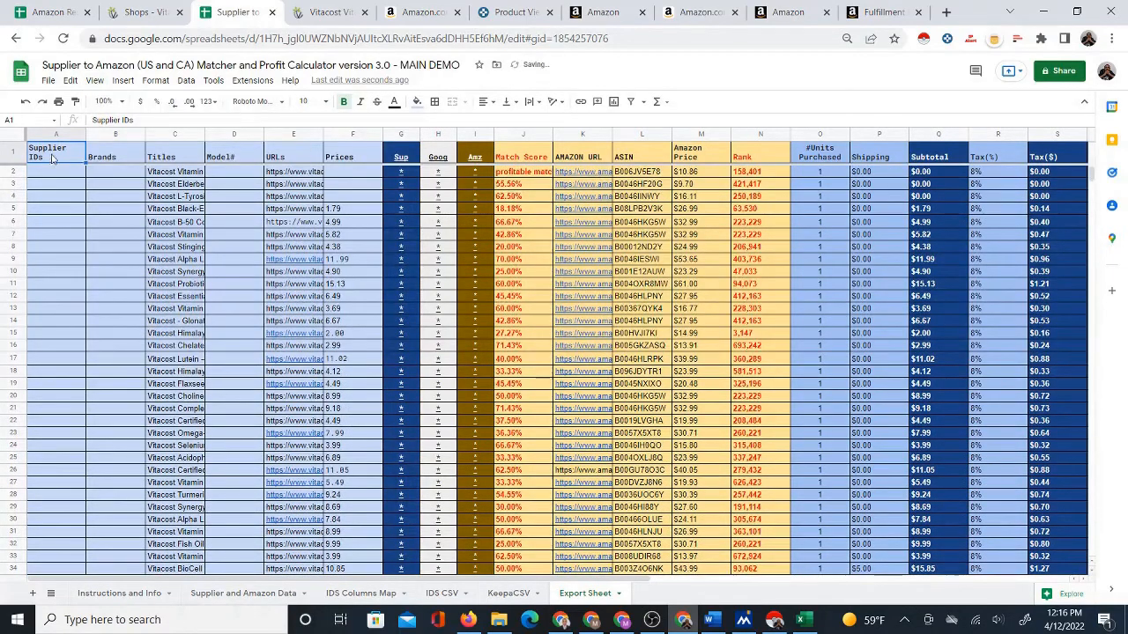
Look through the exported products down past the last entry and back up with the header row frozen
click(111, 173)
scroll(580, 319, down, 6)
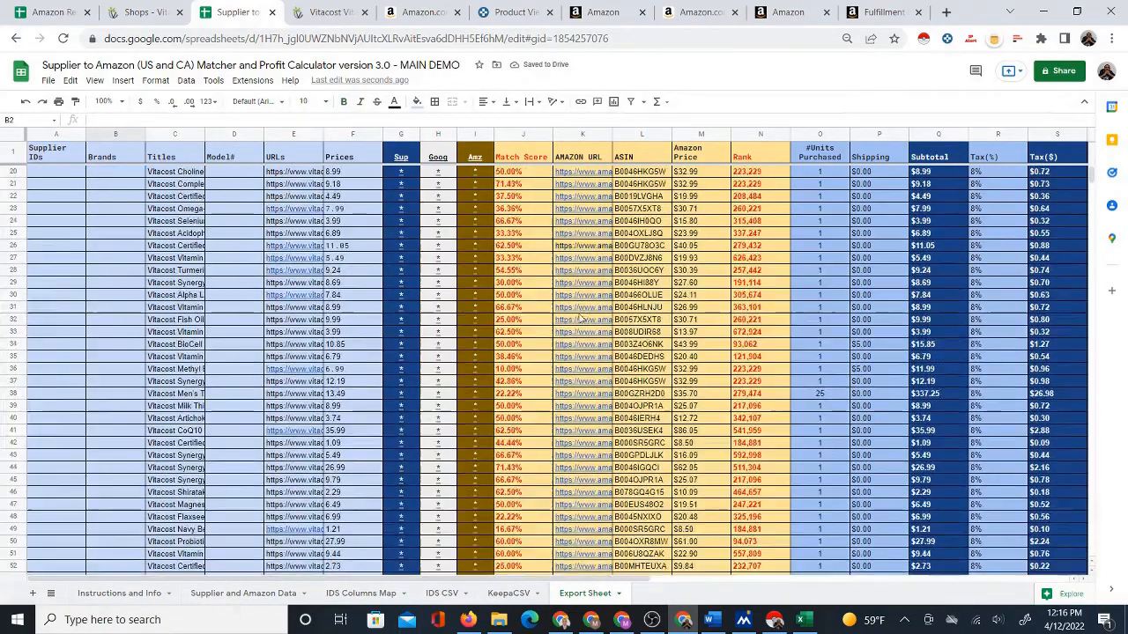
scroll(580, 319, down, 20)
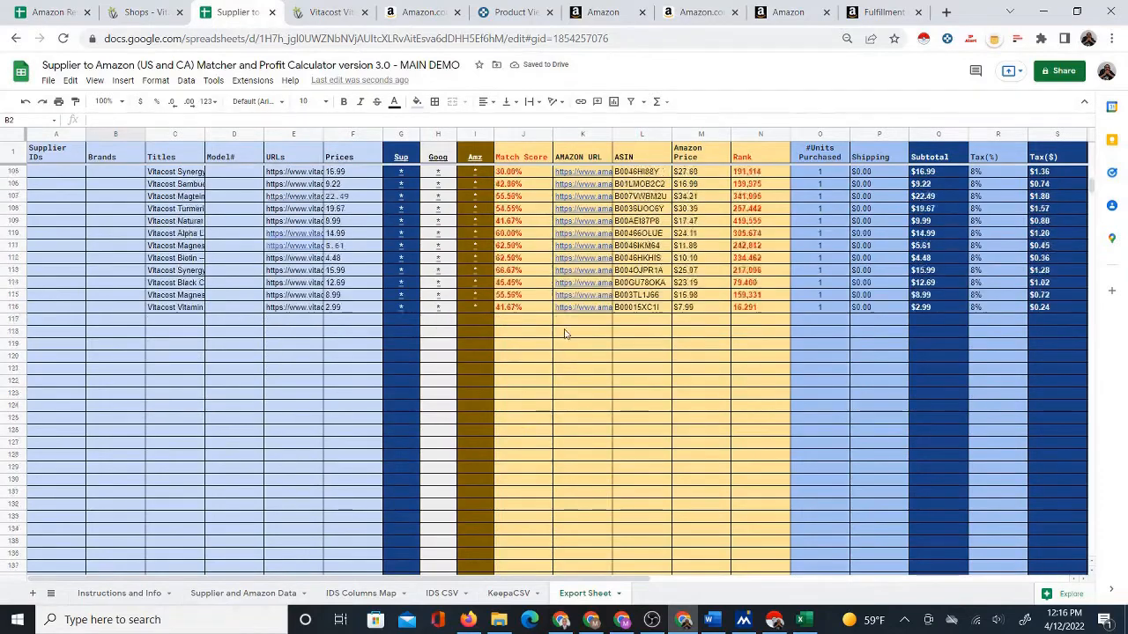
scroll(565, 334, up, 10)
scroll(552, 353, down, 18)
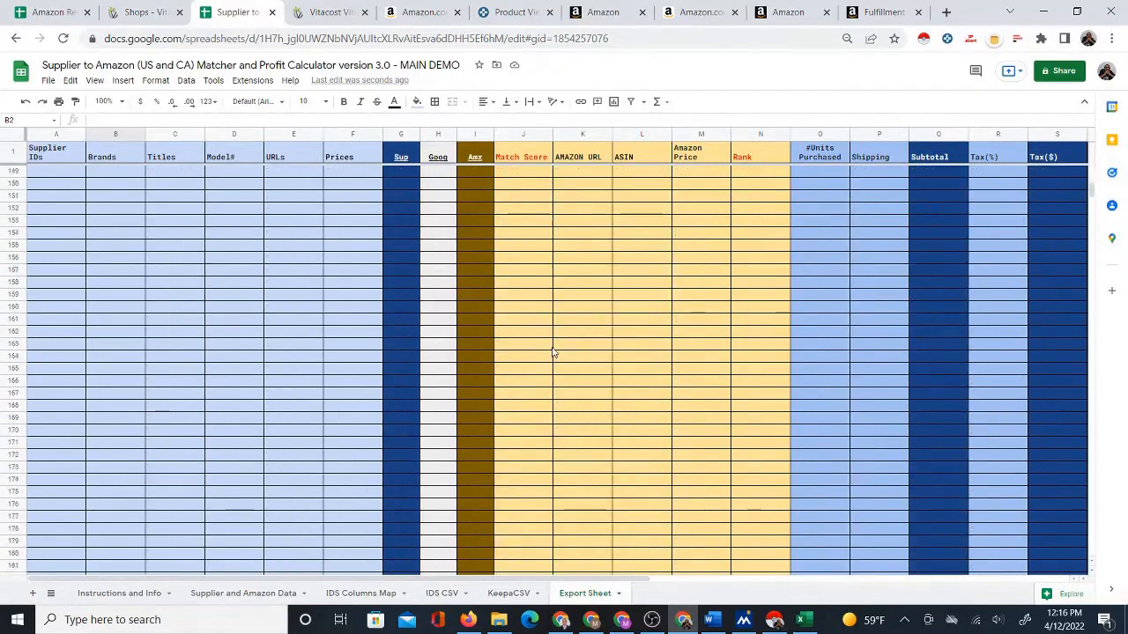
scroll(552, 353, up, 20)
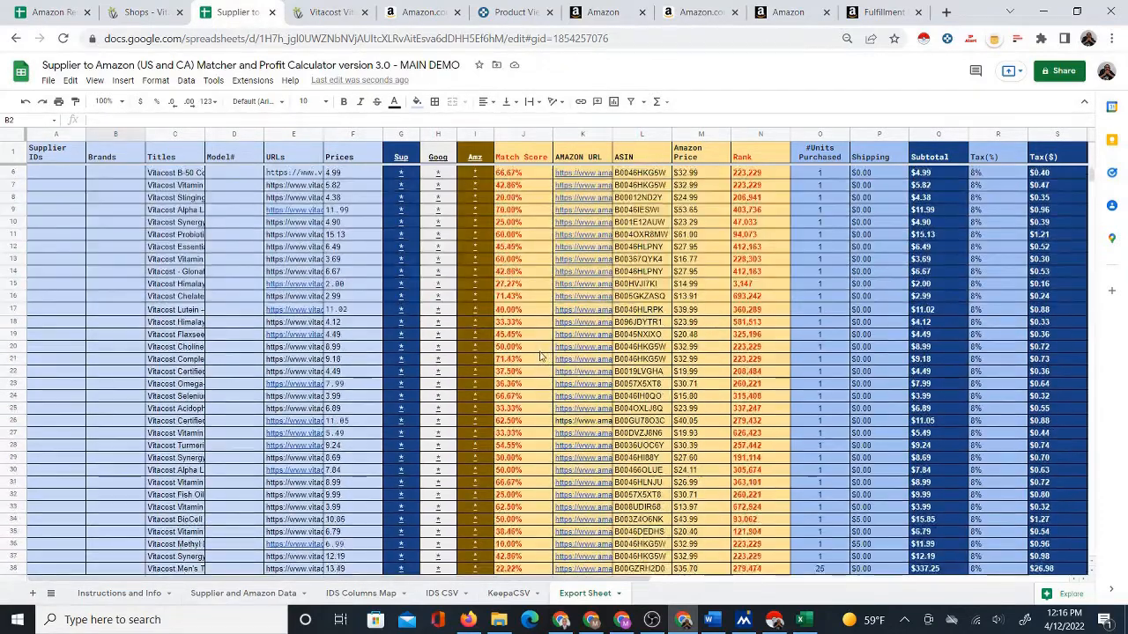
Freeze the export sheet's columns up to column I so the product details and links stay in place
scroll(540, 356, up, 2)
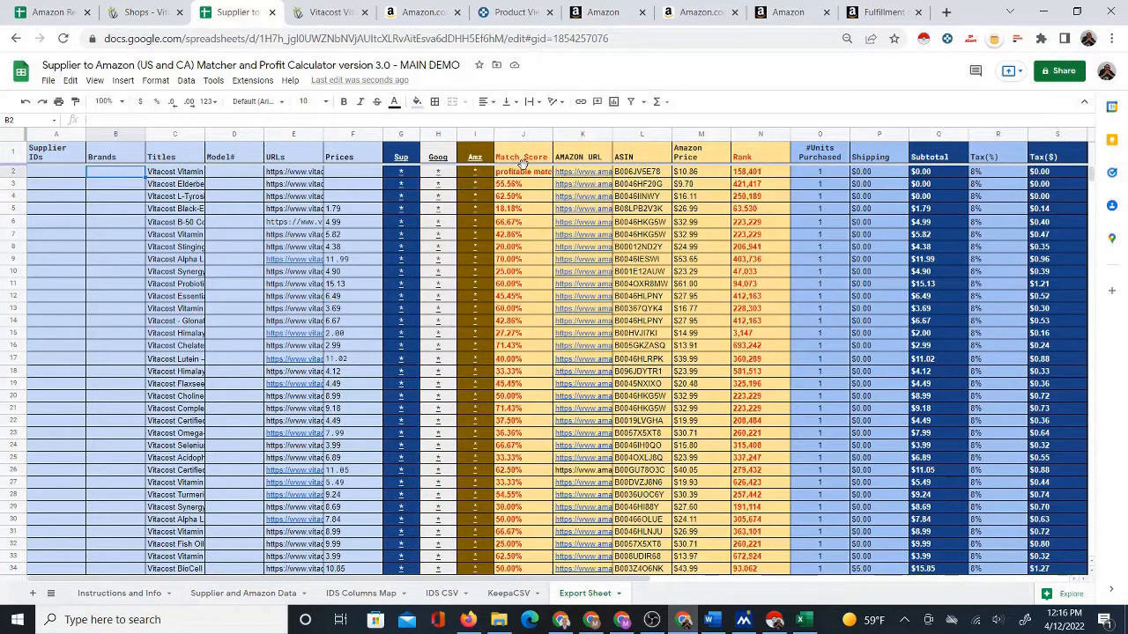
mouse_move(586, 177)
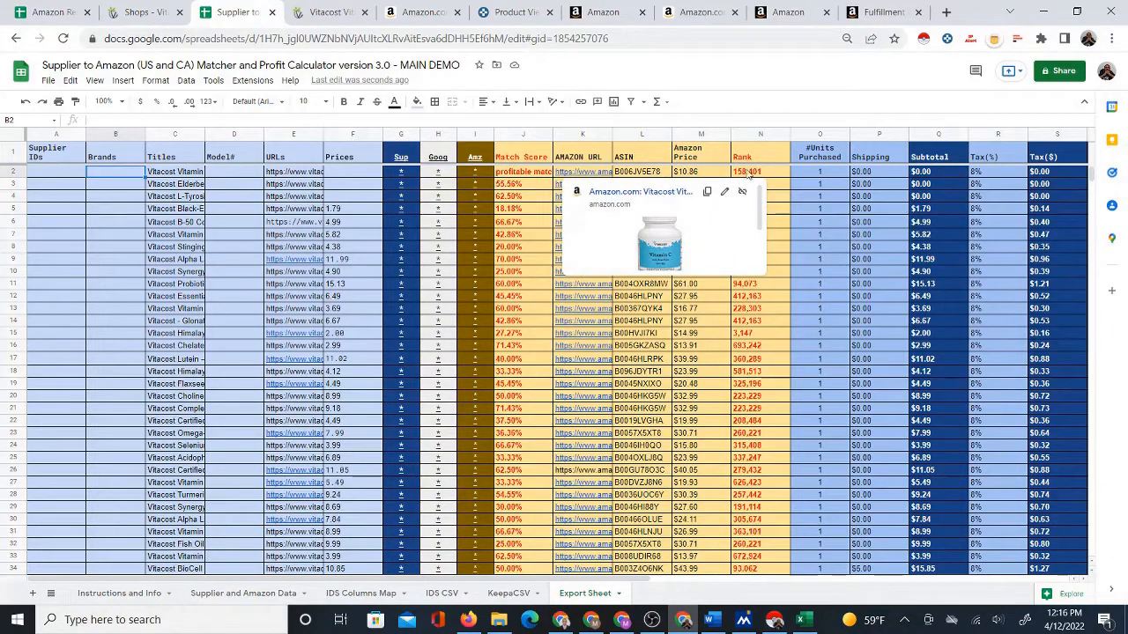
click(475, 174)
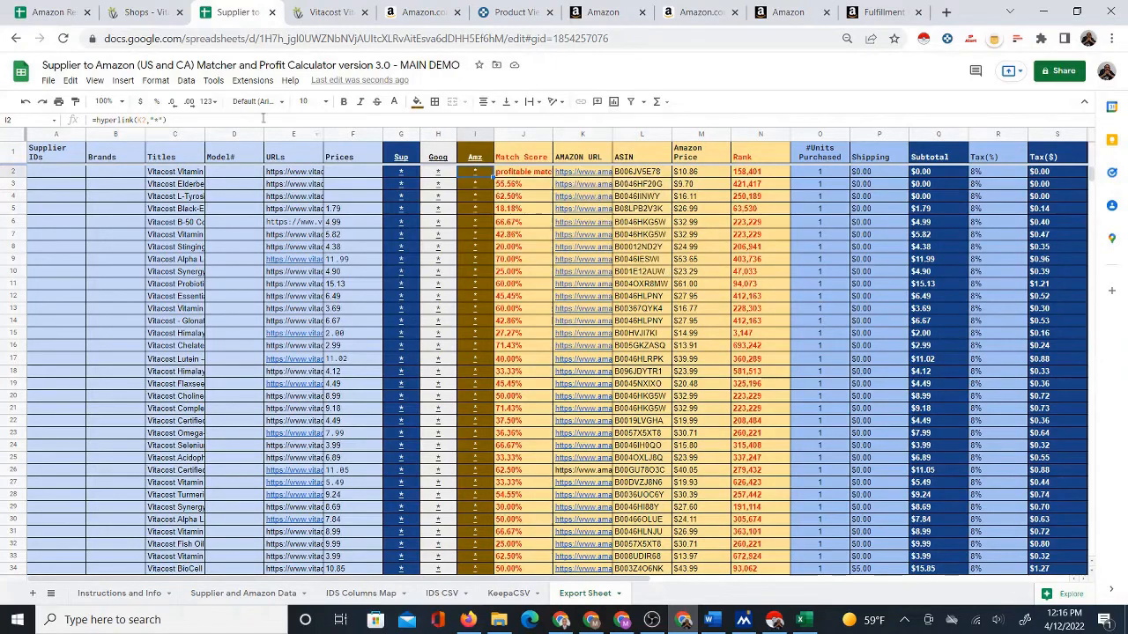
click(94, 80)
mouse_move(141, 132)
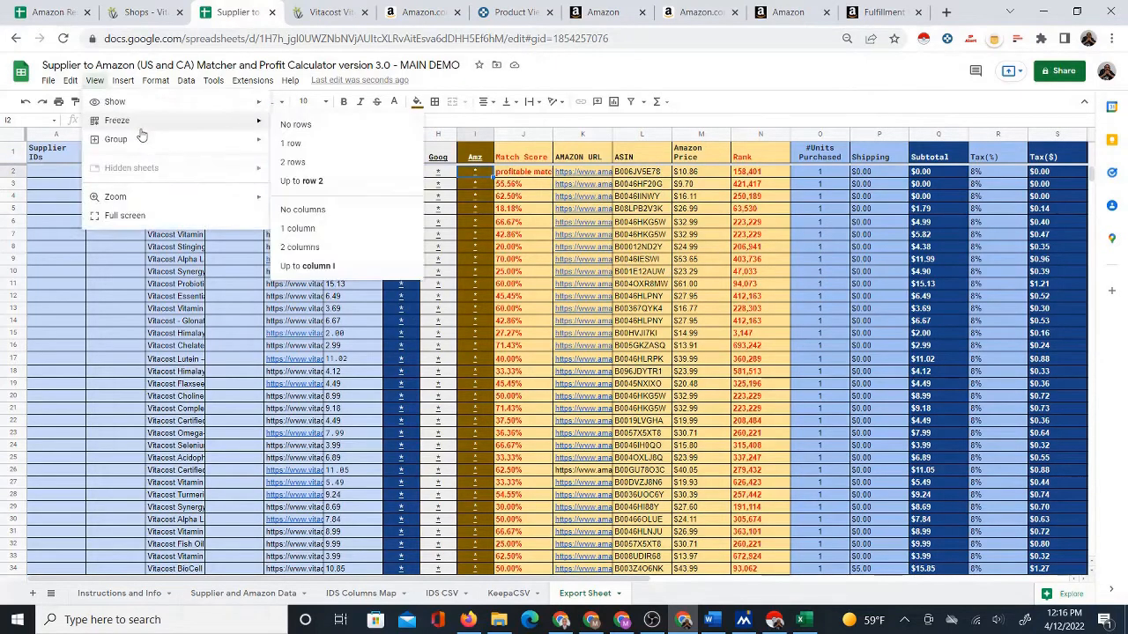
click(320, 267)
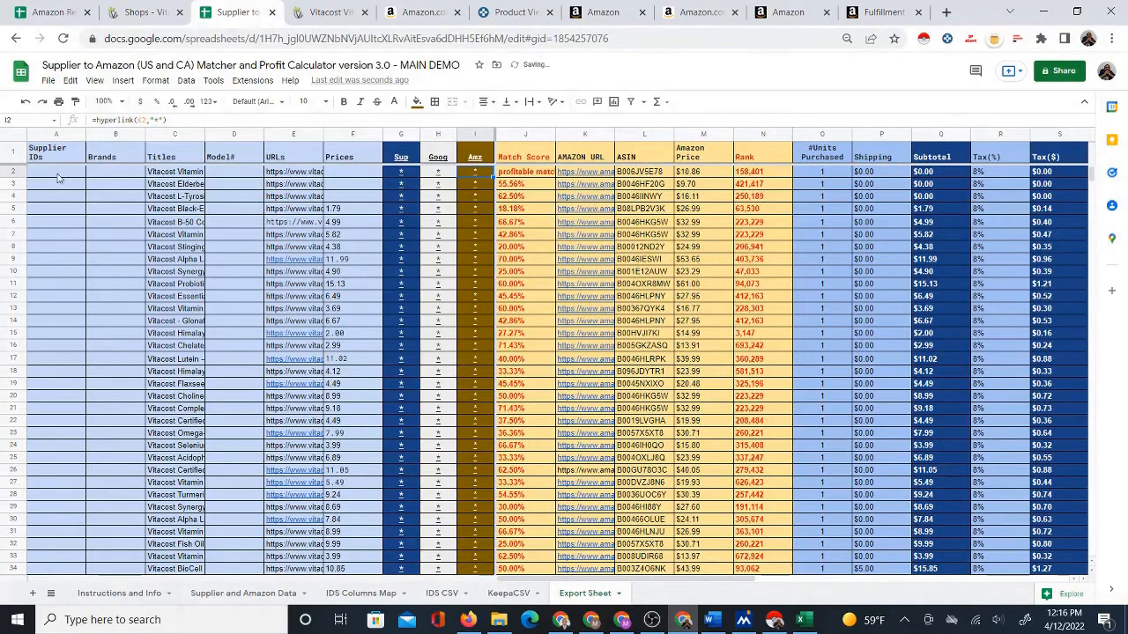
Review the first product's row from the match score across to the estimated profit and back with the columns frozen
click(524, 174)
key(Right)
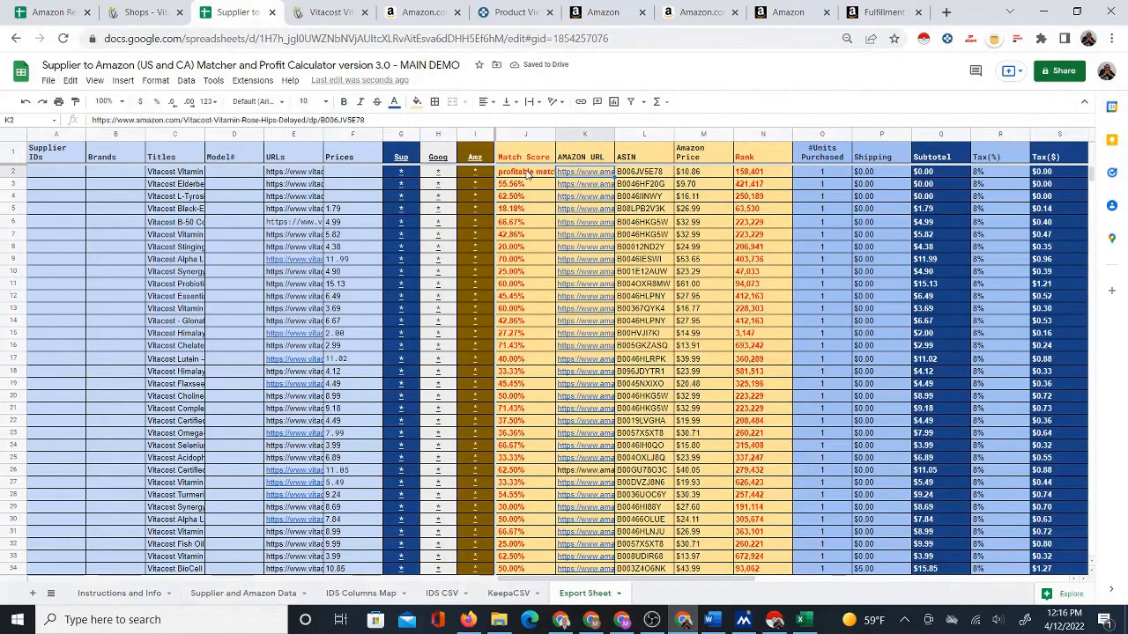
key(Right)
key(Right)
key(Right)
key(Right)
key(Right)
key(Right)
key(Right)
key(Right)
key(Right)
key(Right)
key(Right)
key(Right)
key(Right)
key(Right)
key(Right)
key(Right)
key(Right)
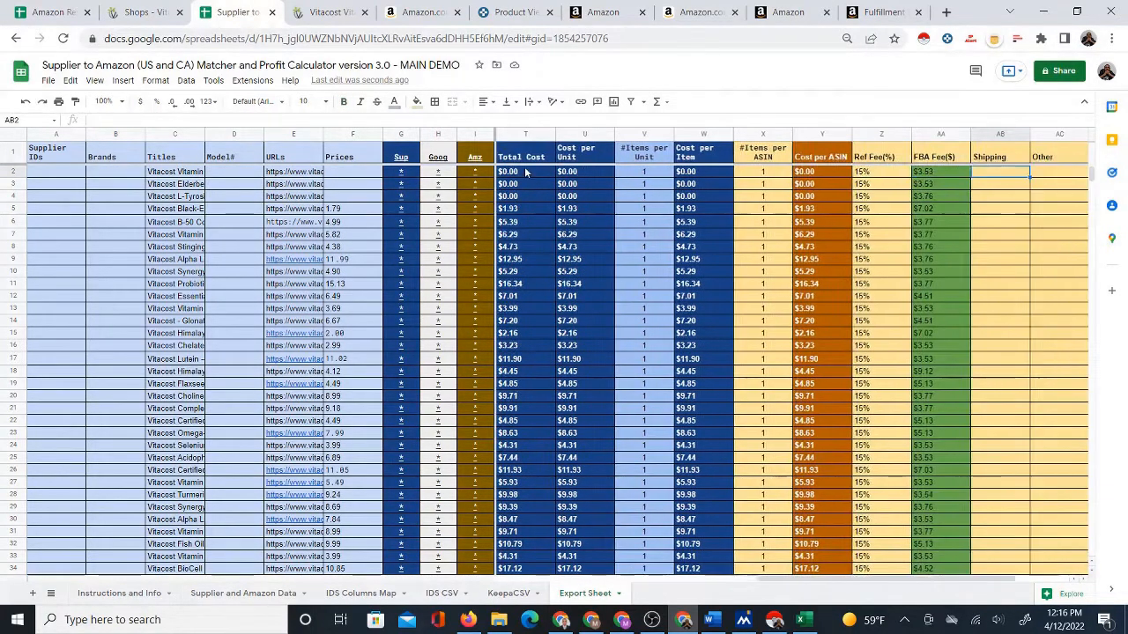
key(Right)
key(Right)
key(Right)
key(Left)
key(Left)
key(Left)
key(Left)
key(Left)
key(Left)
key(Left)
key(Left)
key(Left)
key(Left)
key(Left)
key(Left)
key(Left)
key(Left)
key(Left)
key(Left)
key(Left)
key(Left)
key(Left)
key(Left)
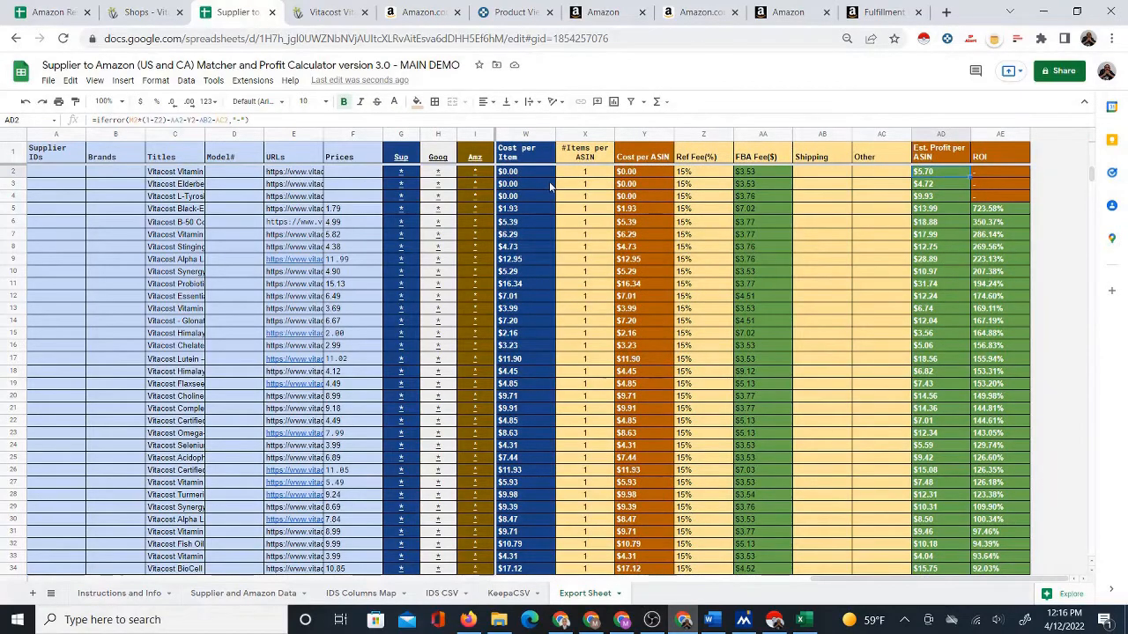
Look down through the exported product rows and back up to the first product
key(Down)
key(Down)
key(Down)
key(Down)
key(Down)
key(Down)
key(Down)
key(Down)
key(Down)
key(Down)
key(Down)
key(Down)
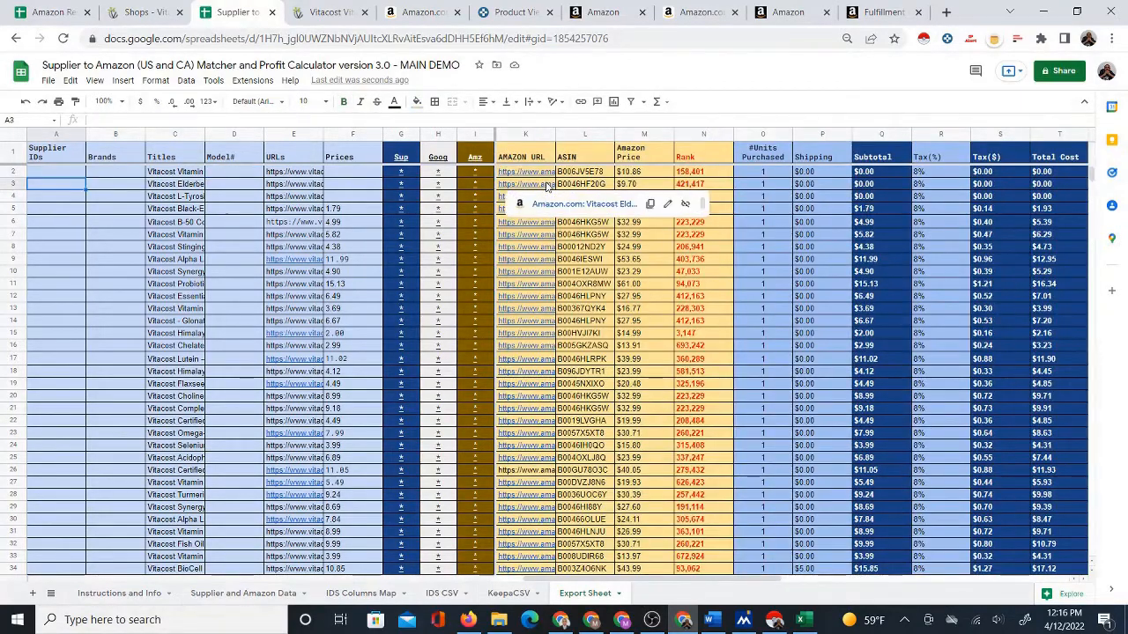
scroll(505, 414, down, 10)
scroll(504, 414, up, 12)
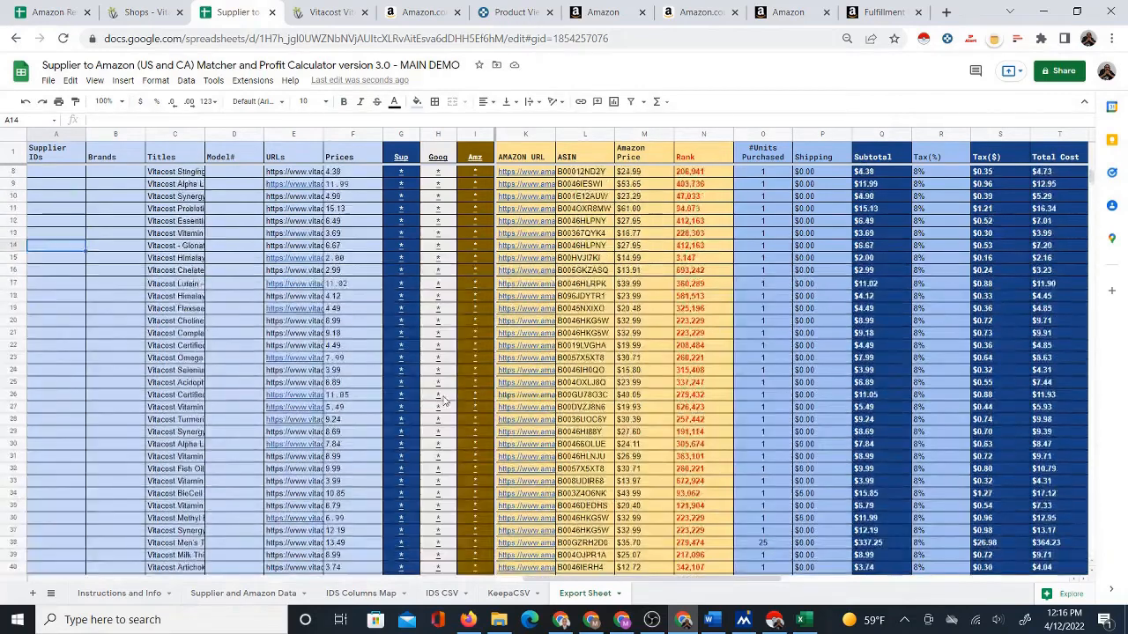
Review the first product's costs, fees and estimated profit again, from its Amazon URL onward and back to the supplier ID
click(539, 176)
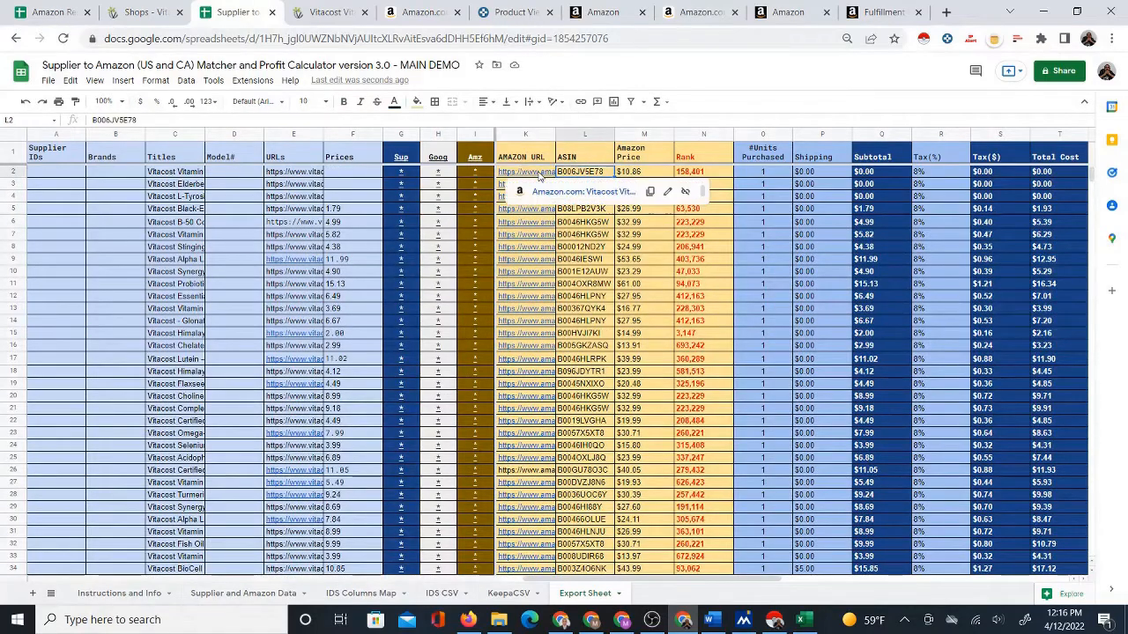
key(Right)
key(Right)
key(Right)
key(Right)
key(Right)
key(Right)
key(Right)
key(Right)
key(Right)
key(Right)
key(Right)
key(Right)
key(Right)
key(Right)
key(Right)
key(Right)
key(Right)
key(Right)
key(Right)
key(Right)
key(Right)
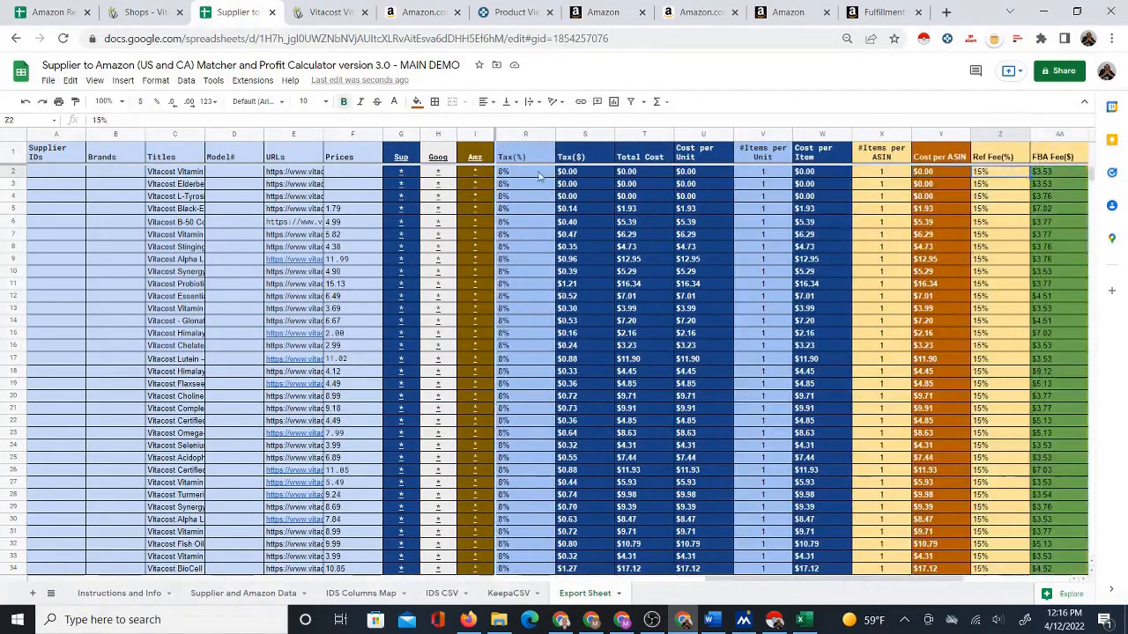
key(Left)
key(Left)
key(Left)
key(Left)
key(Left)
key(Left)
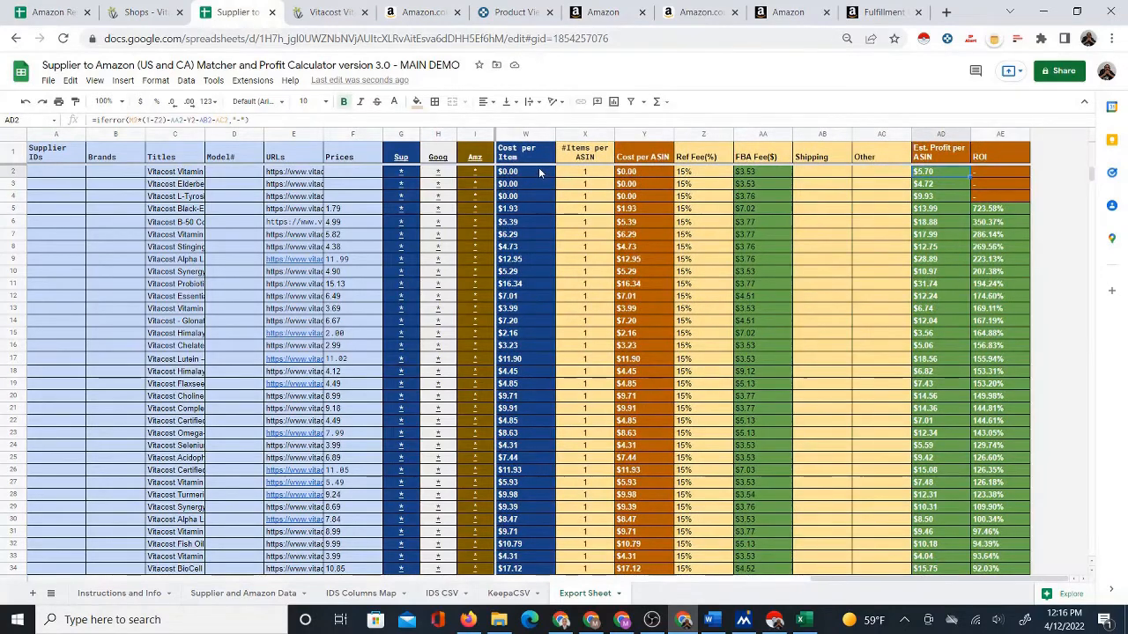
key(Left)
key(Left)
key(Left)
key(Left)
key(Left)
key(Left)
key(Left)
key(Left)
key(Left)
key(Left)
key(Left)
key(Left)
key(Left)
key(Left)
key(Left)
key(Left)
key(Left)
key(Left)
key(Left)
key(Left)
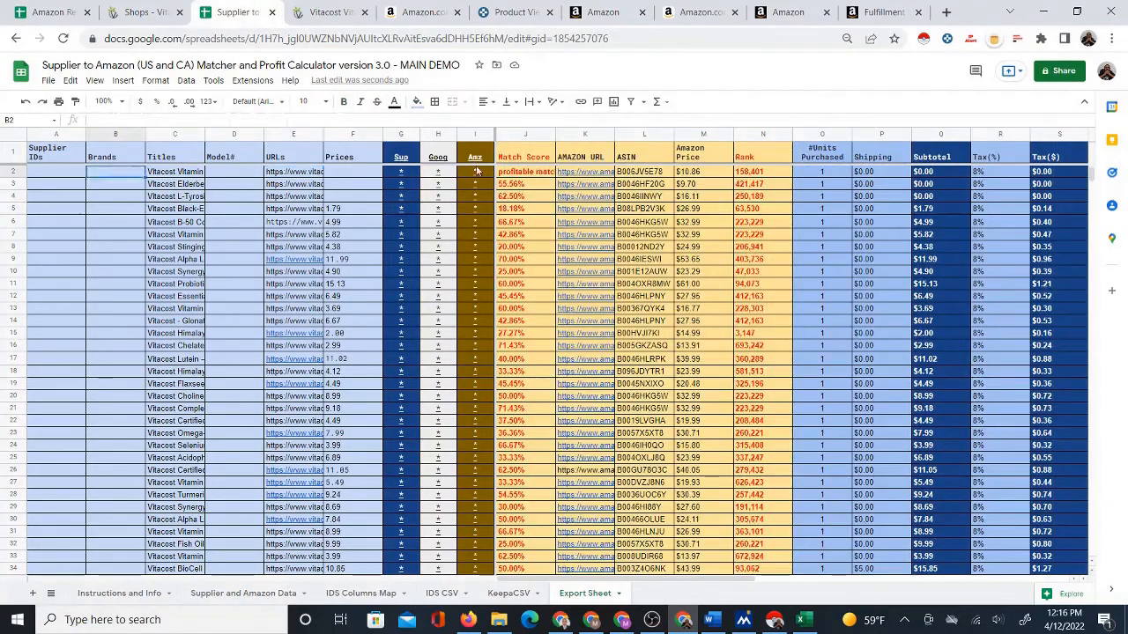
key(Left)
Copy the export sheet to a new spreadsheet and open the copy
right_click(571, 599)
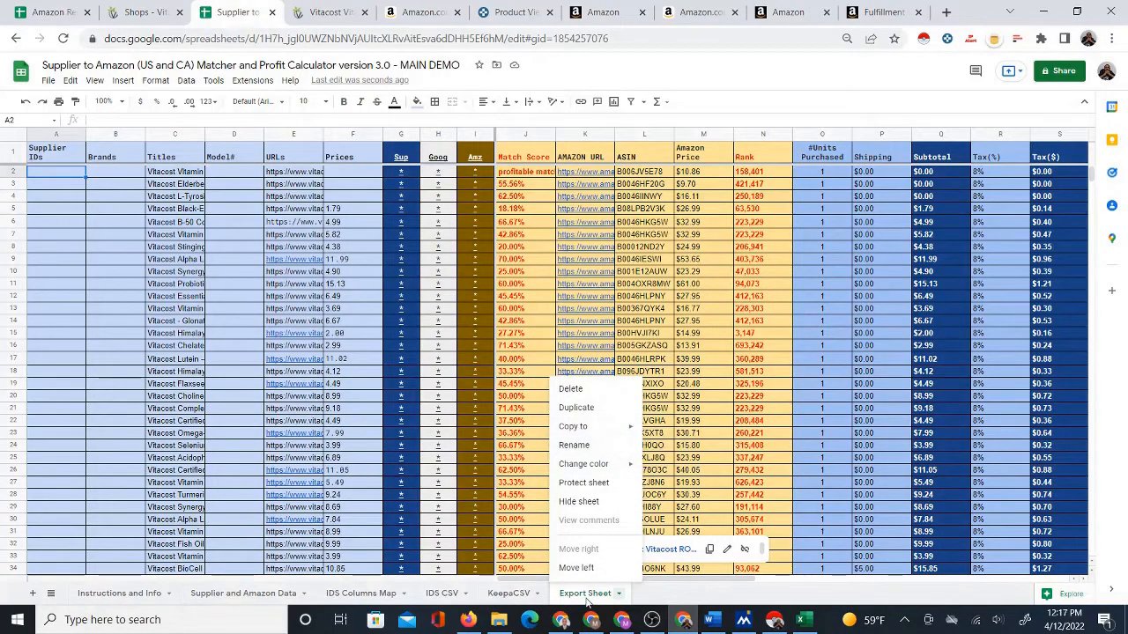
click(585, 600)
right_click(584, 599)
mouse_move(614, 429)
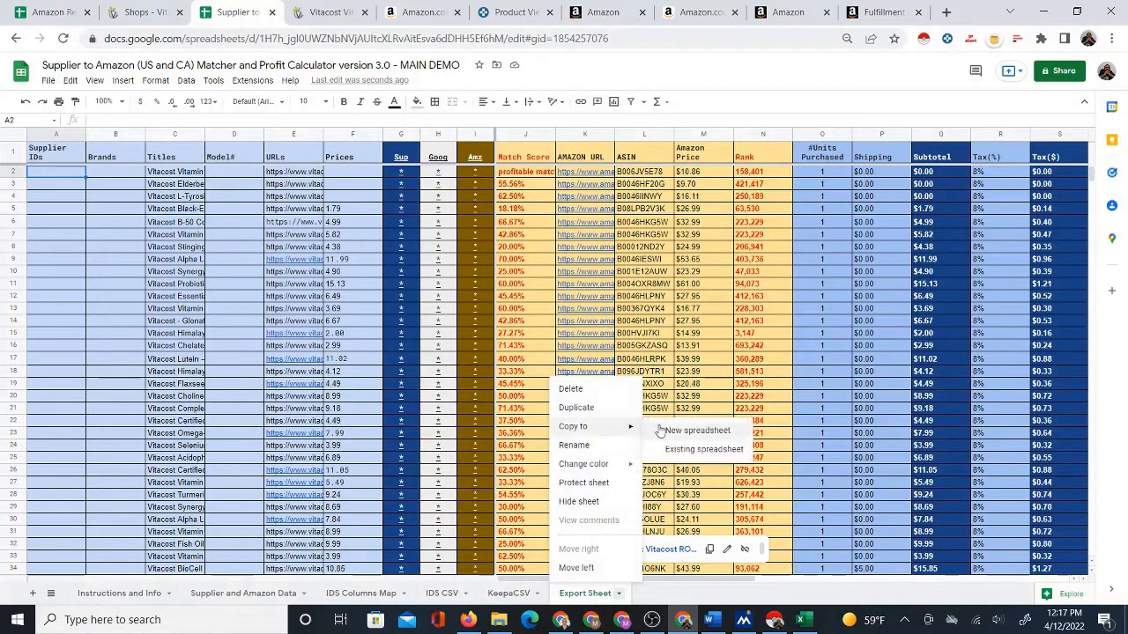
click(669, 430)
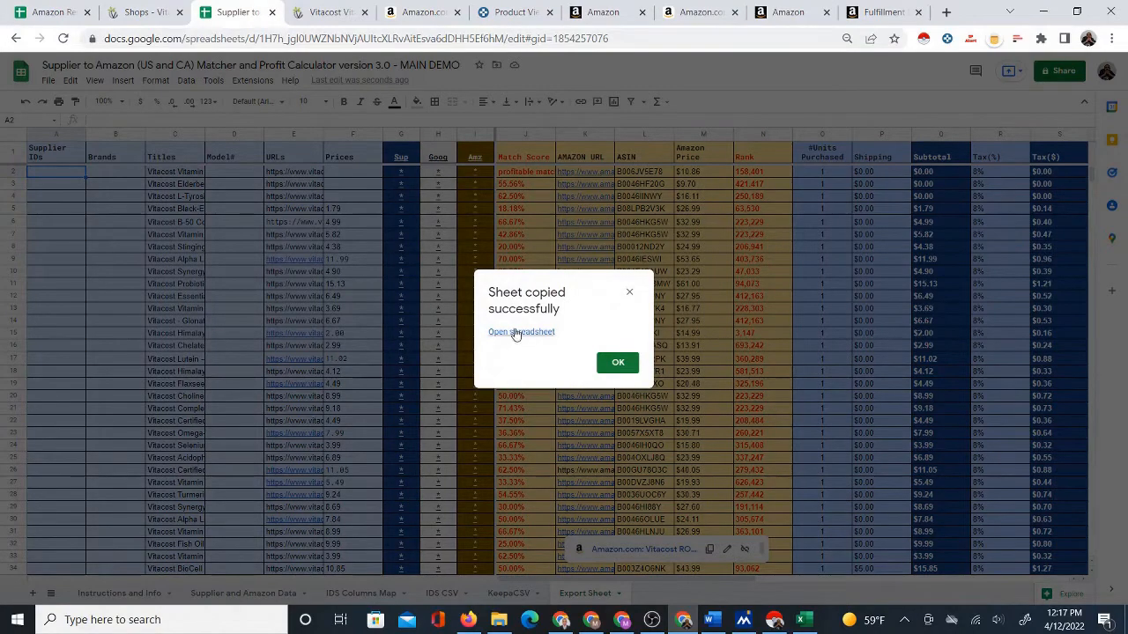
click(517, 332)
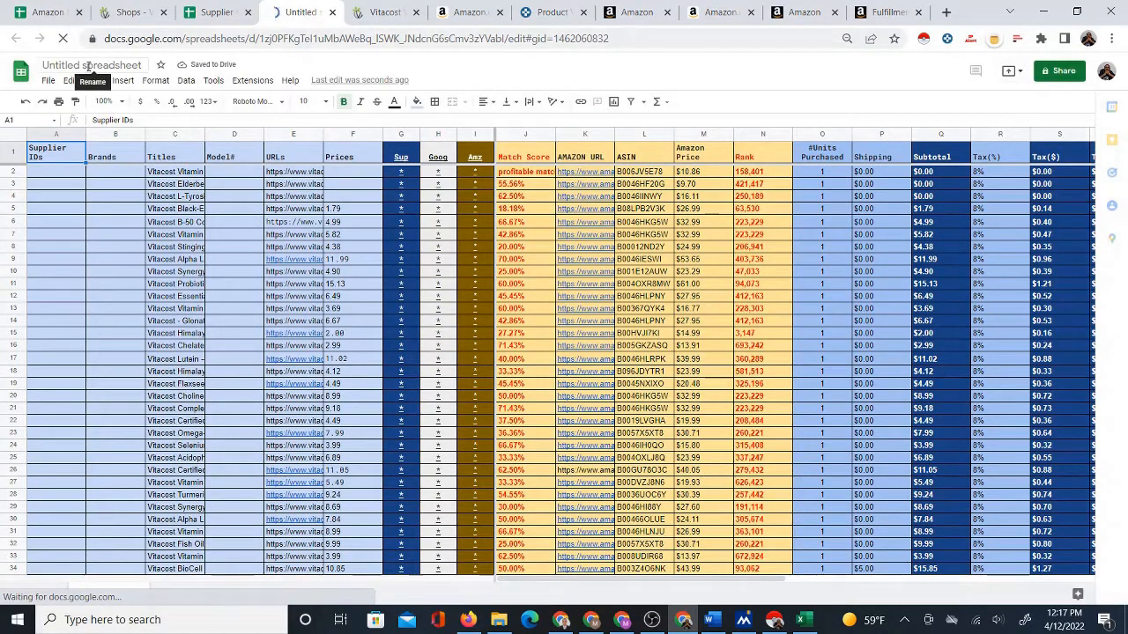
Rename the new spreadsheet as "Vitacost Brand Amazon Products"
click(92, 66)
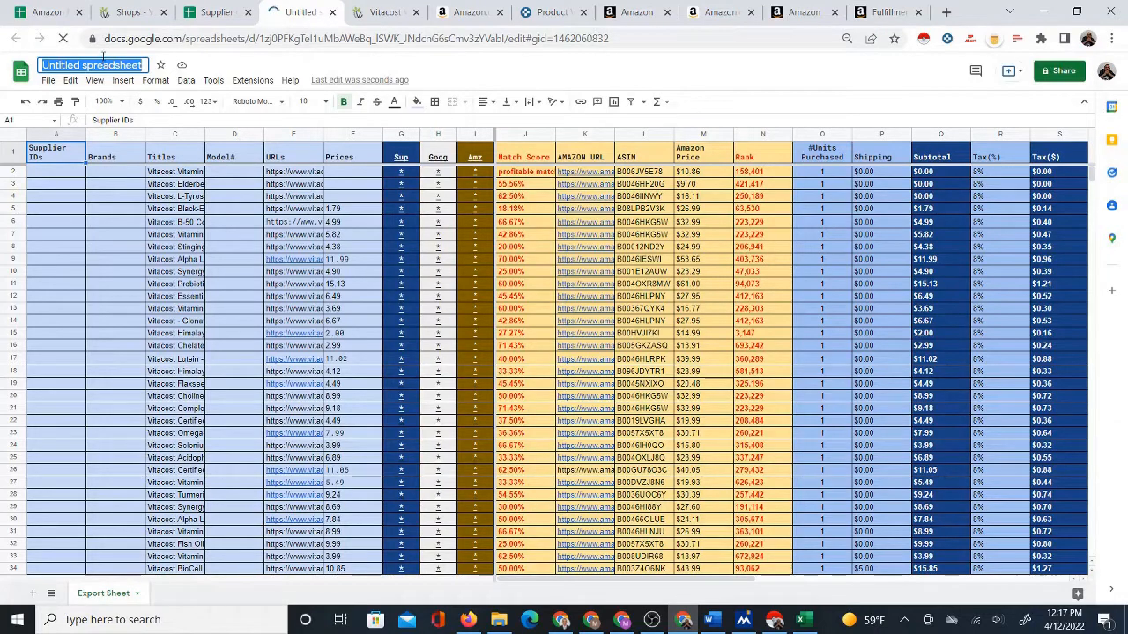
text(Vi)
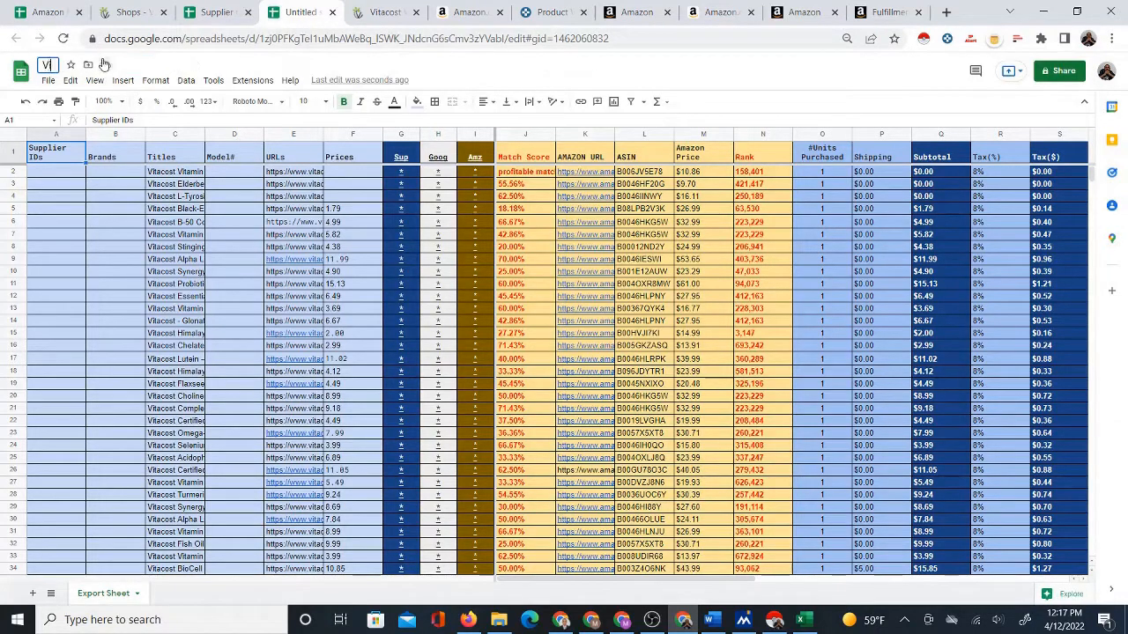
text(tacost BRa)
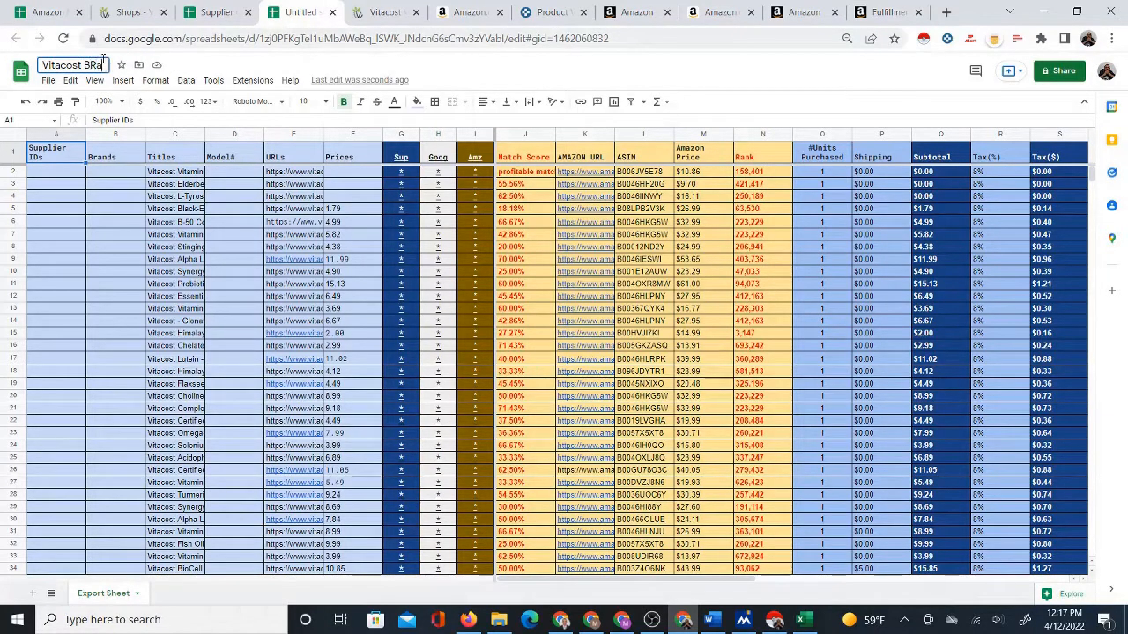
key(BackSpace)
key(BackSpace)
text(ran)
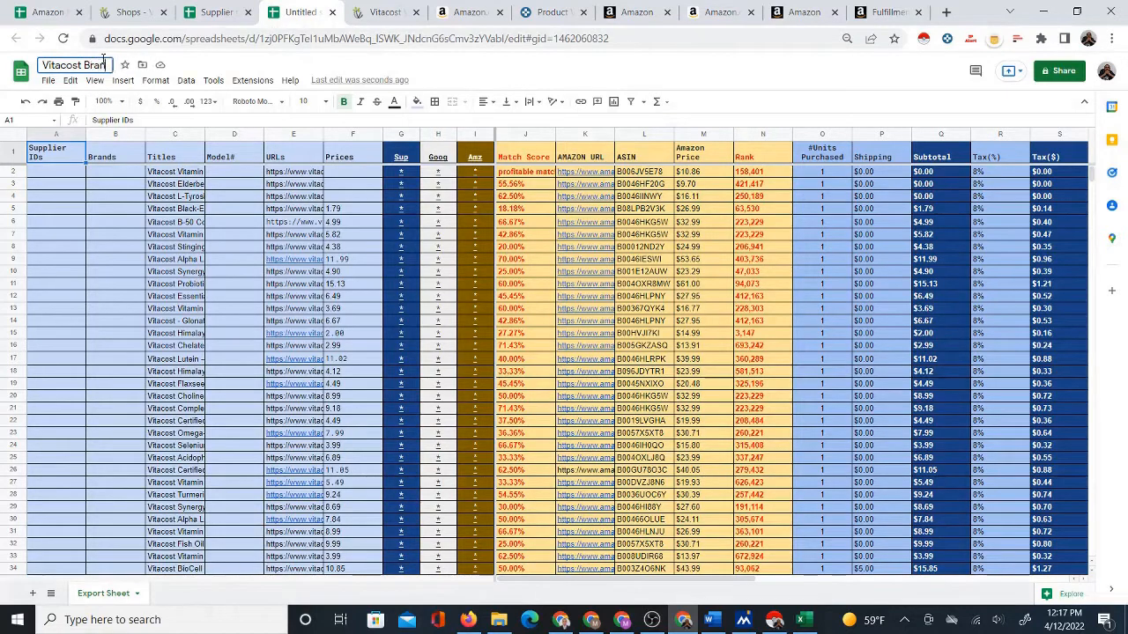
text(d Amazon Prod)
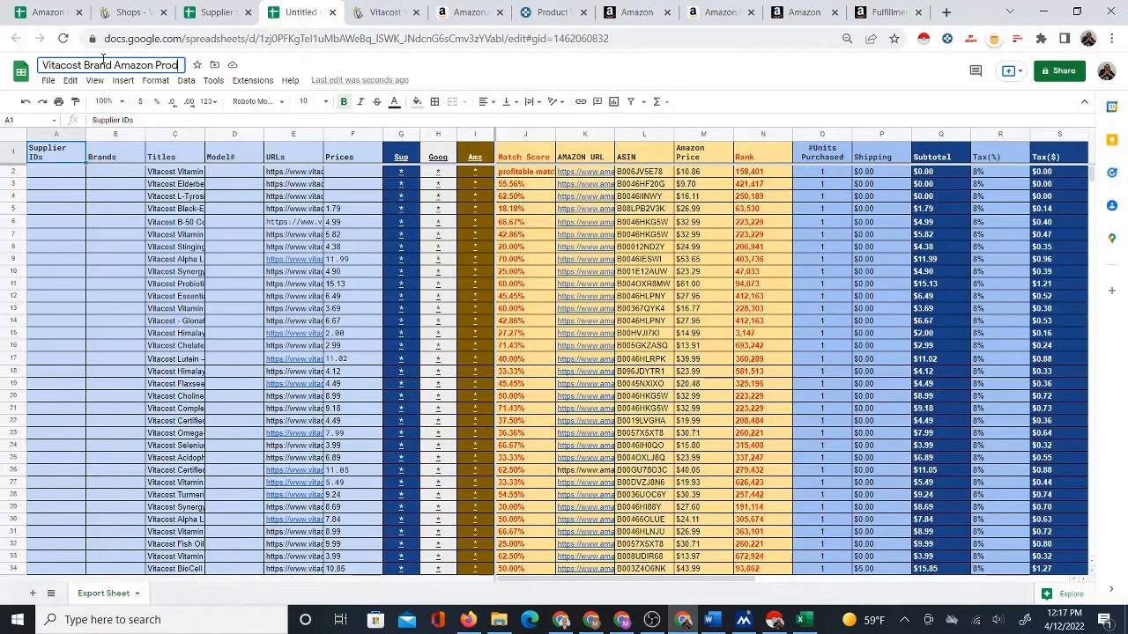
text(ucts)
click(255, 173)
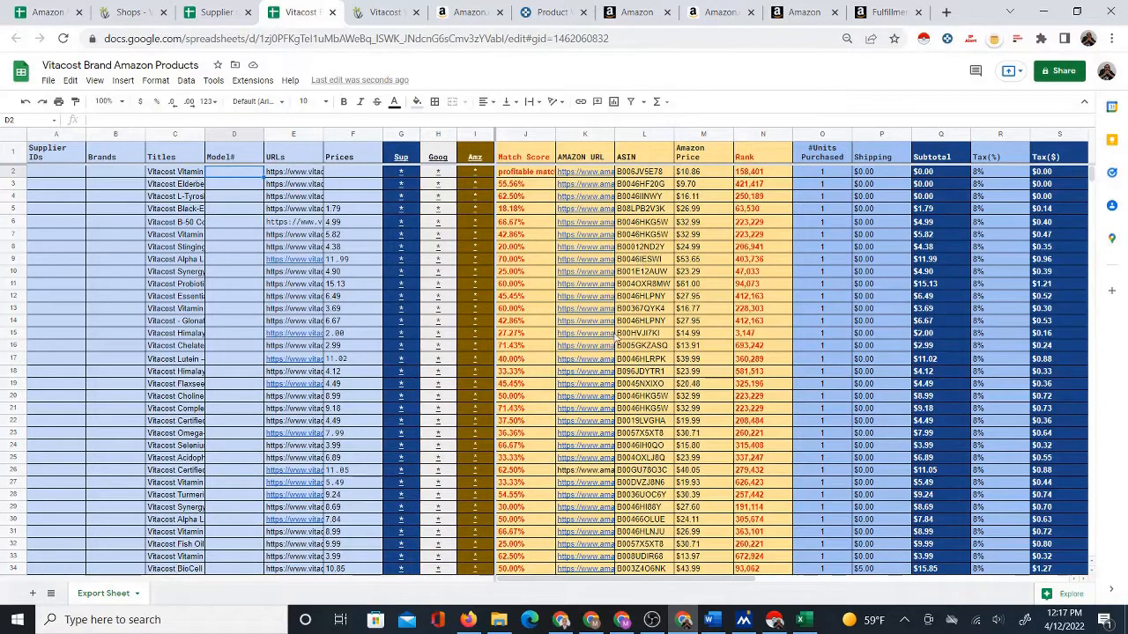
Look over the copied rows, dismiss the copy confirmation in the main demo workbook, and return to the new spreadsheet
scroll(595, 382, down, 4)
scroll(595, 381, up, 4)
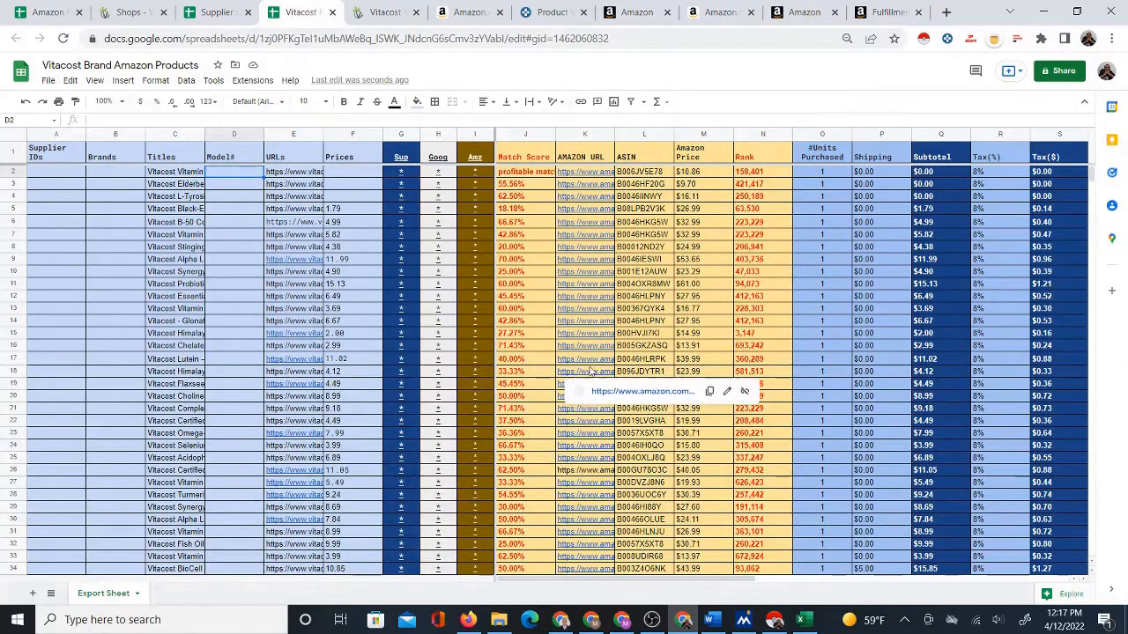
click(216, 14)
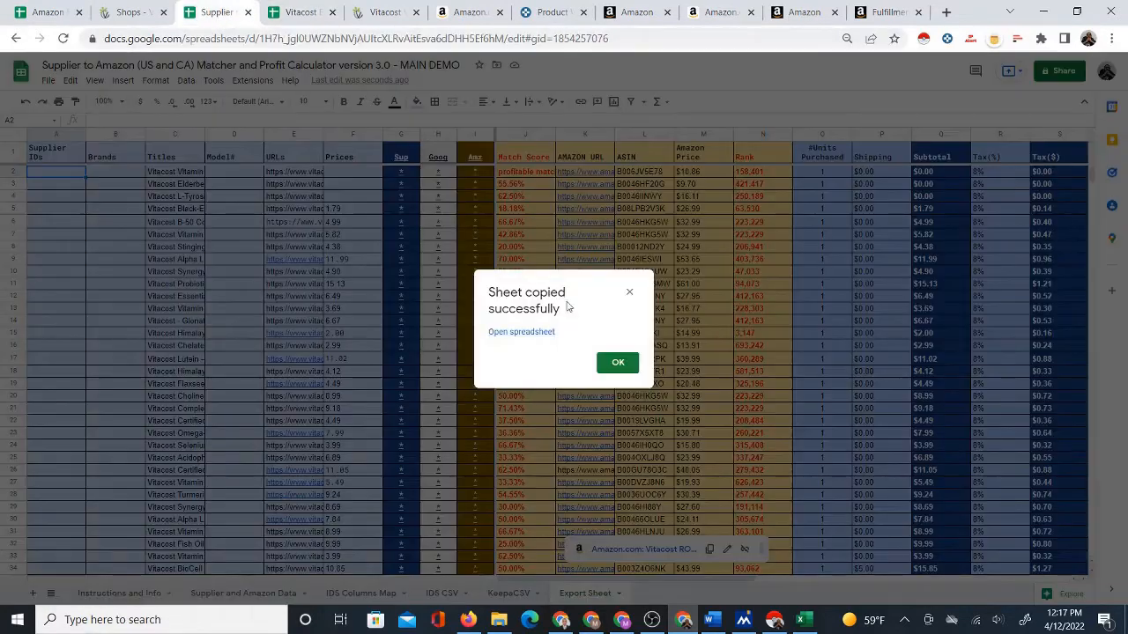
click(618, 362)
click(299, 14)
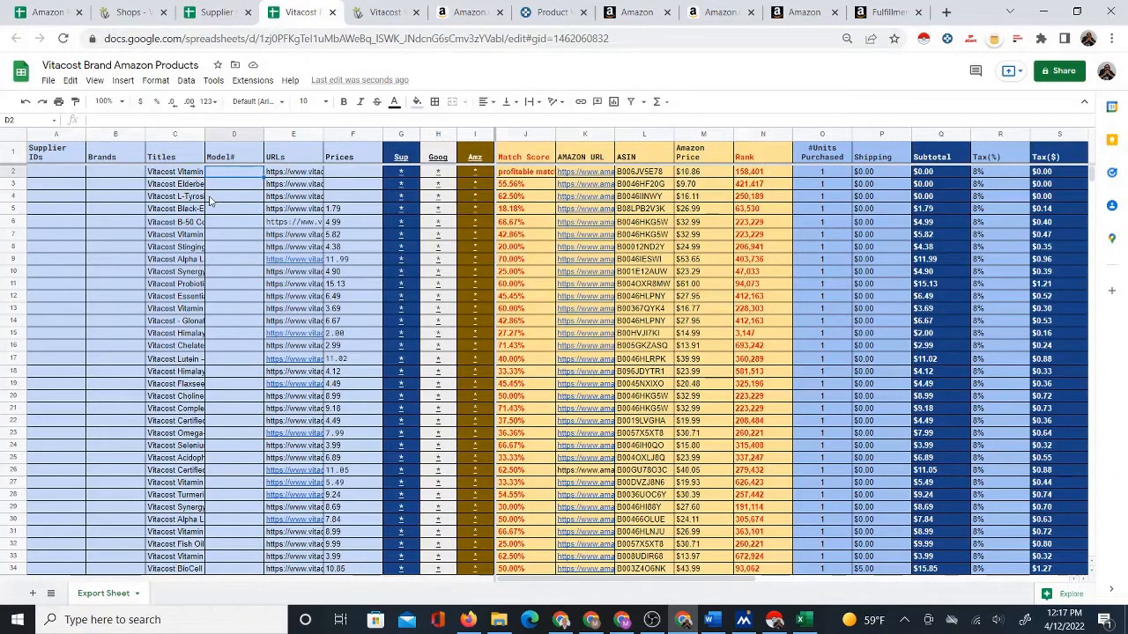
Compare the main workbook's supplier and Amazon data sheet with the new Vitacost spreadsheet
click(218, 13)
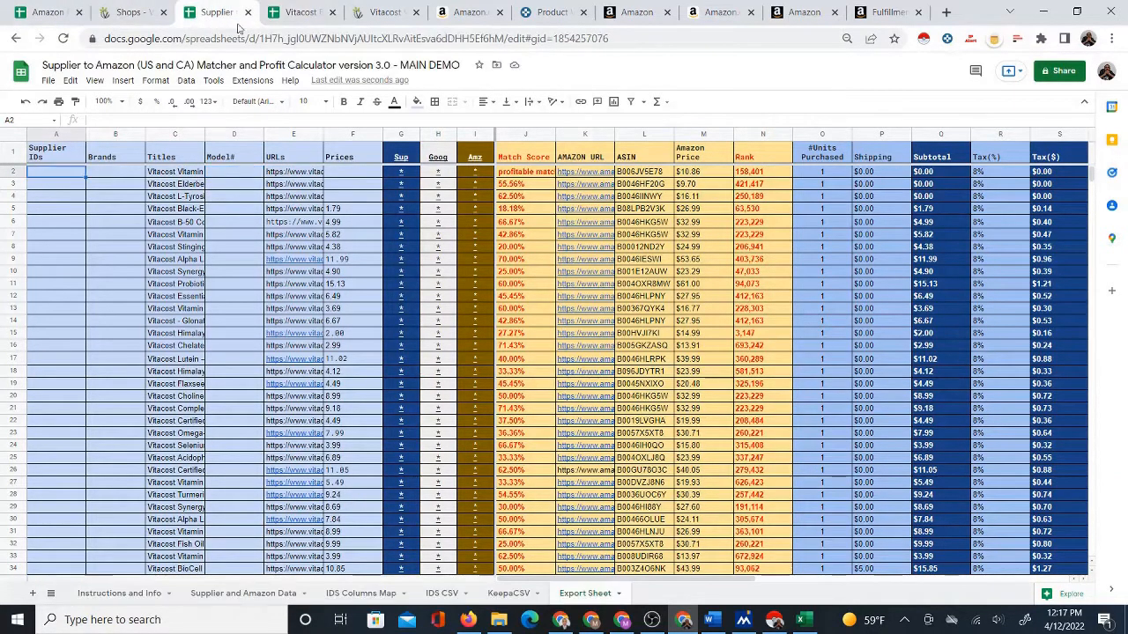
click(232, 594)
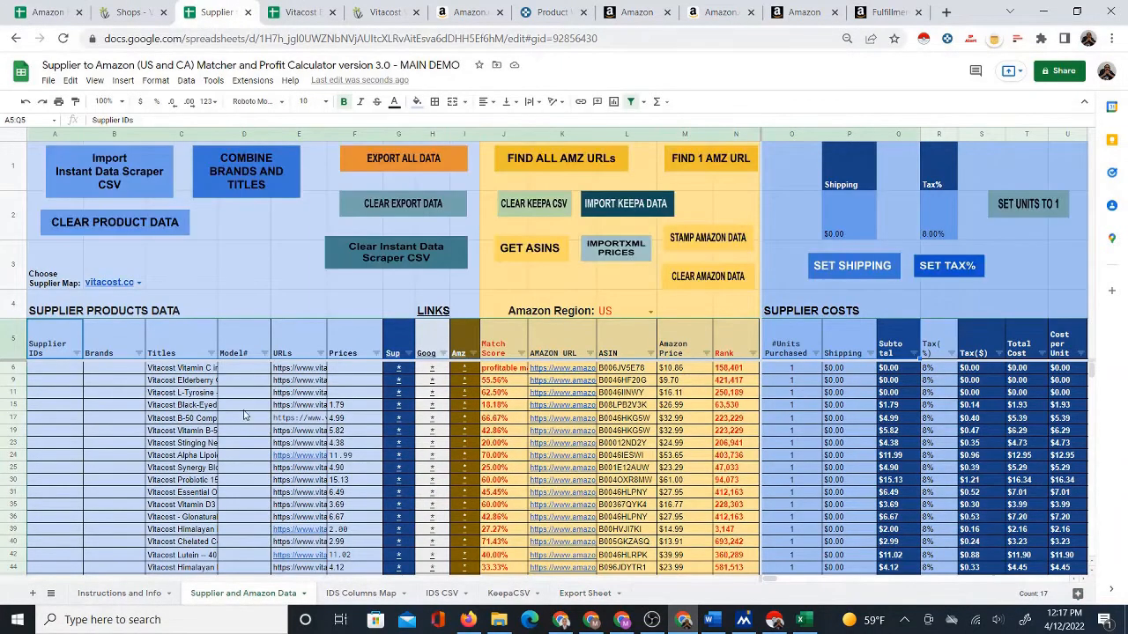
click(300, 11)
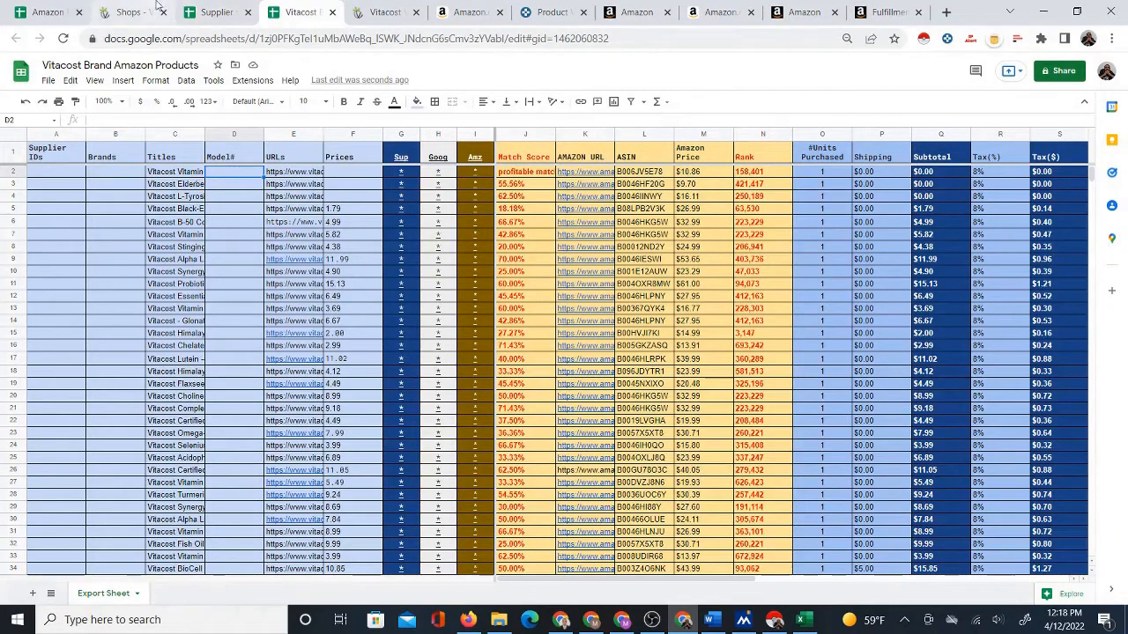
click(209, 12)
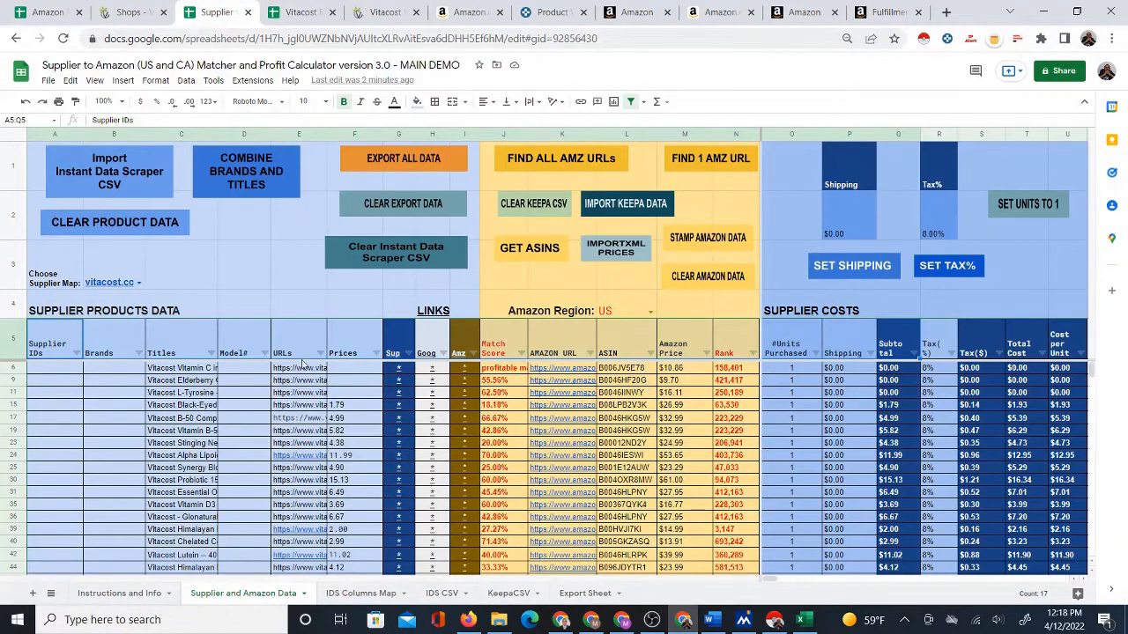
Review the estimated profit and ROI of the filtered products down to the last entry in the supplier and Amazon data sheet
click(203, 277)
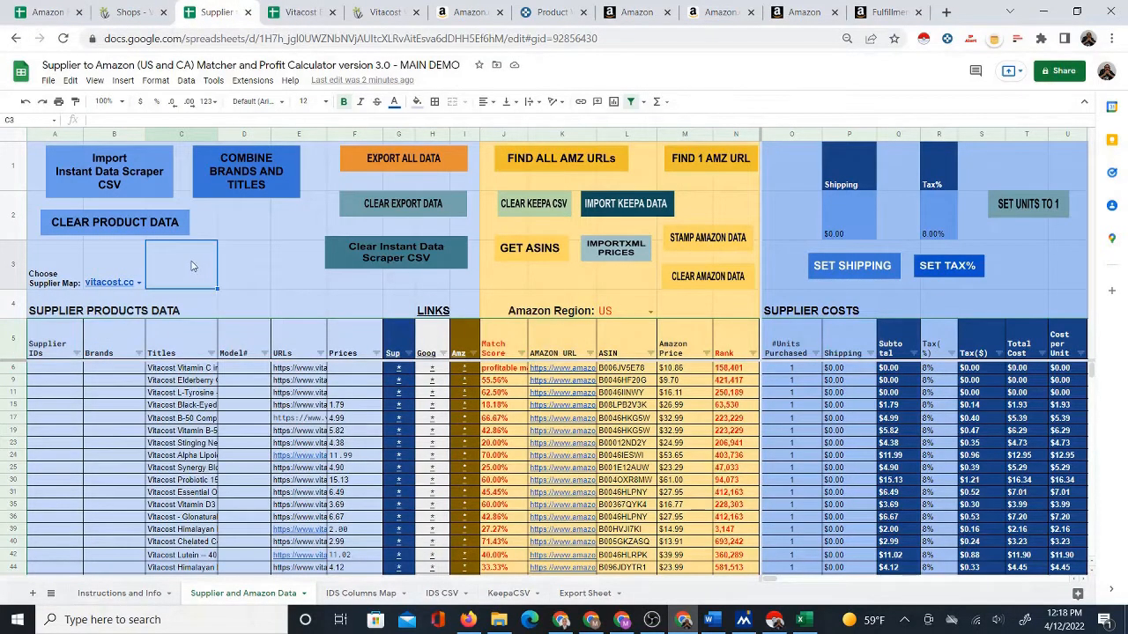
click(54, 349)
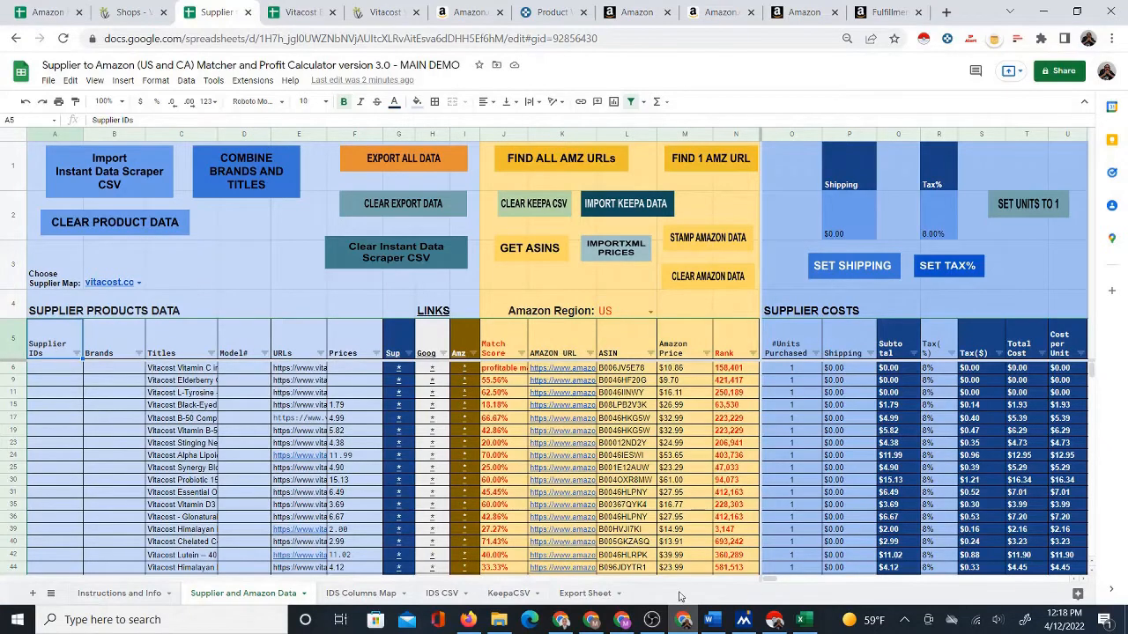
drag(770, 579, 803, 579)
scroll(831, 426, down, 12)
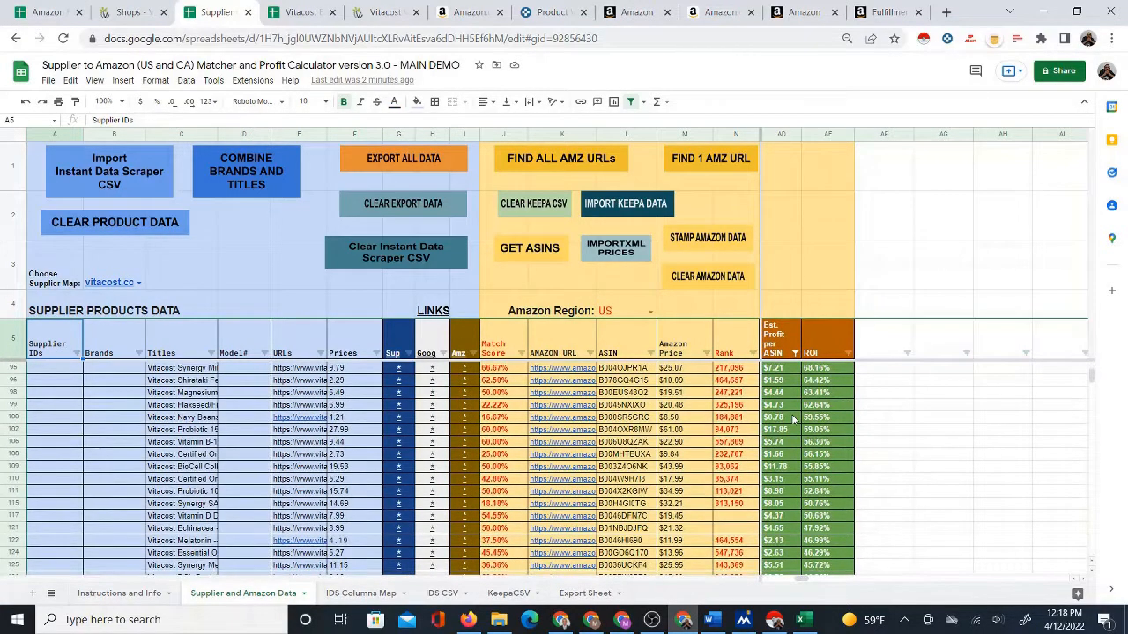
scroll(786, 429, down, 4)
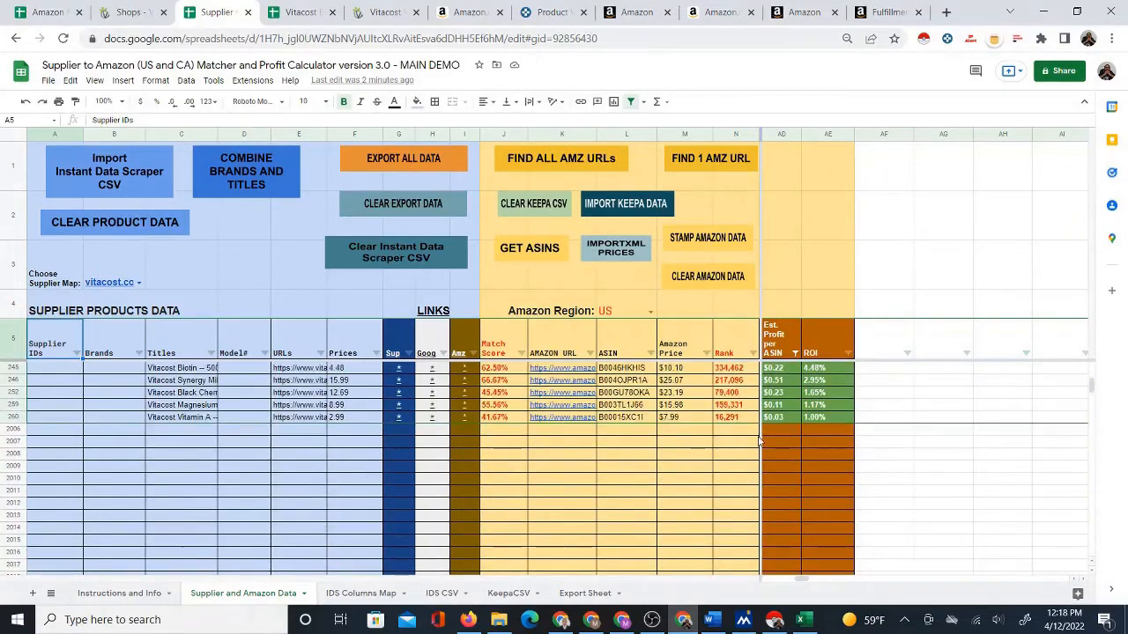
Remove the filter from the header row of the Supplier and Amazon Data sheet so all products are listed
scroll(762, 450, up, 15)
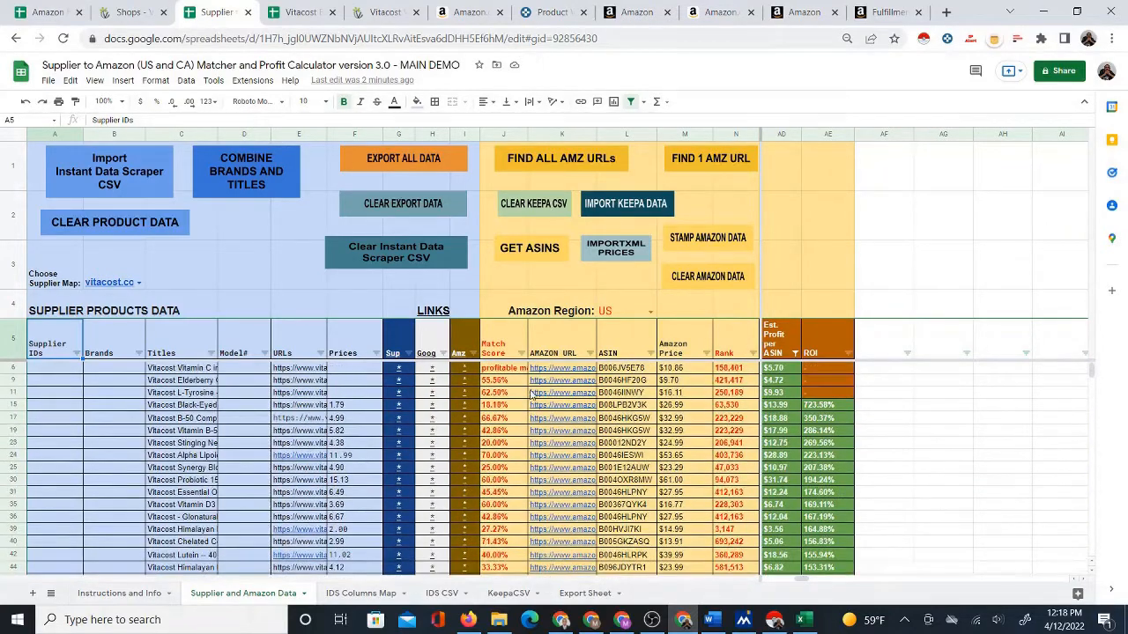
click(9, 342)
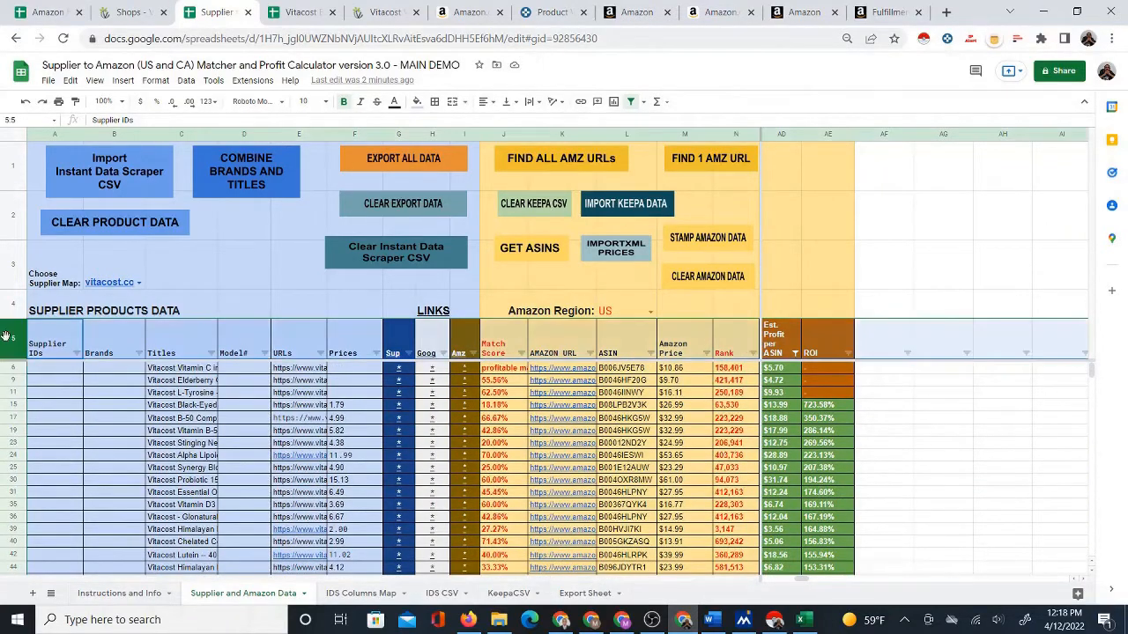
click(186, 80)
click(220, 150)
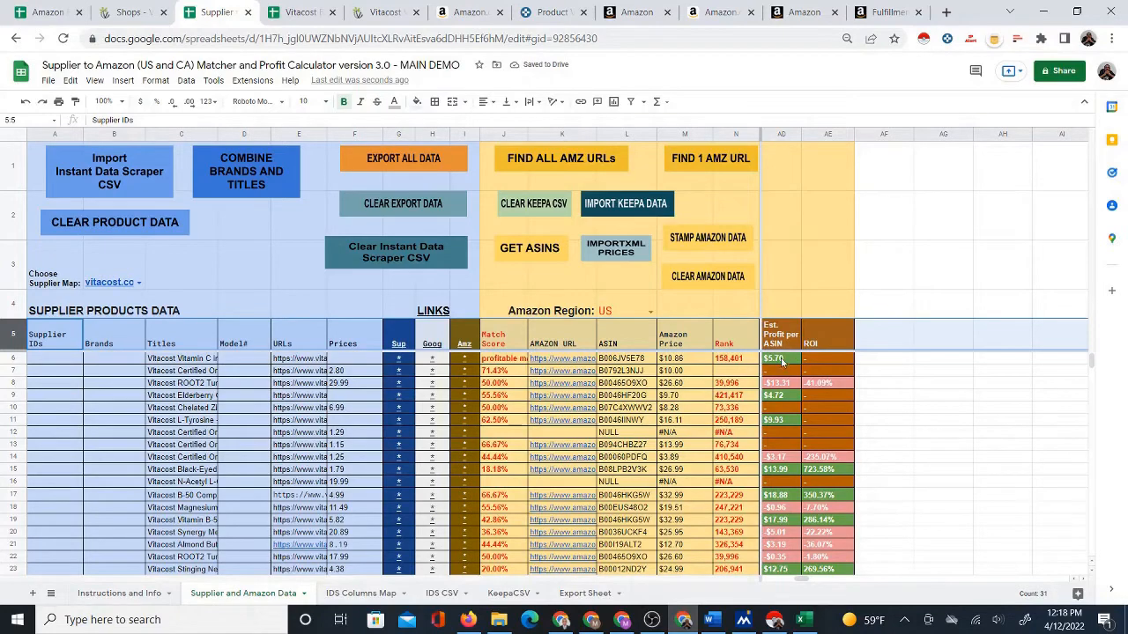
Compare the profit and ROI figures of the unfiltered products with the rows in the Export Sheet
scroll(684, 431, down, 6)
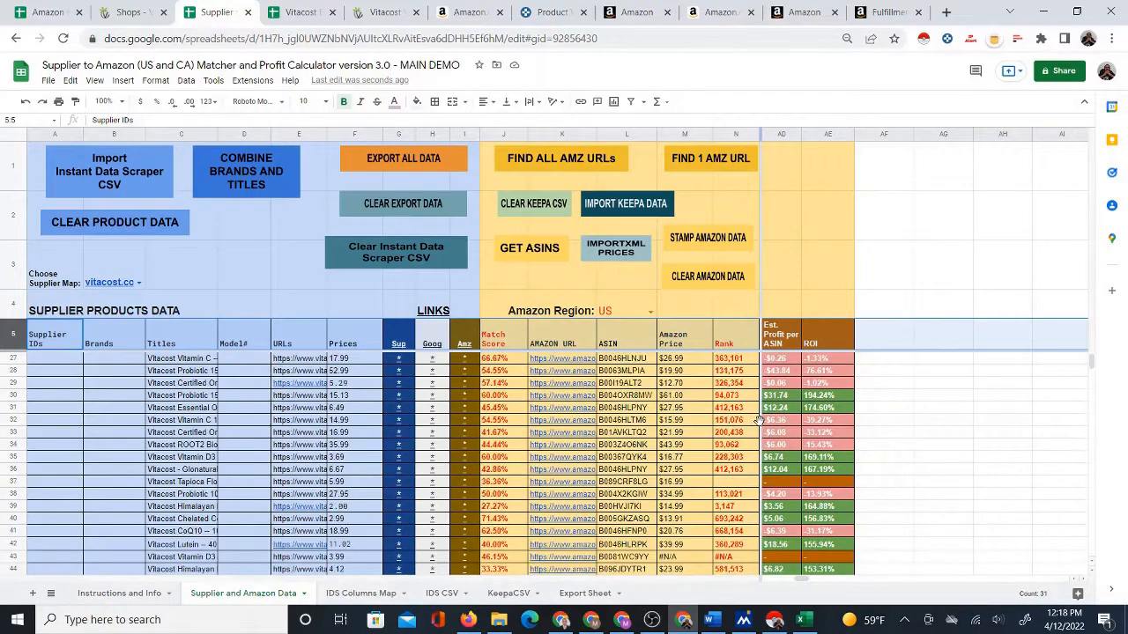
scroll(793, 384, down, 5)
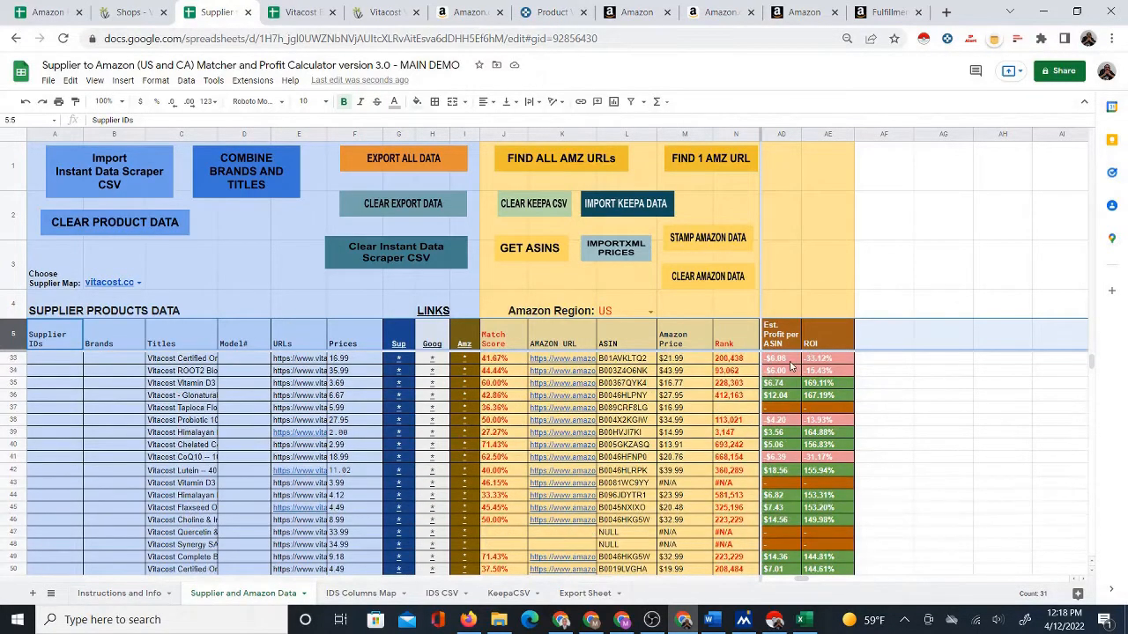
scroll(802, 460, down, 5)
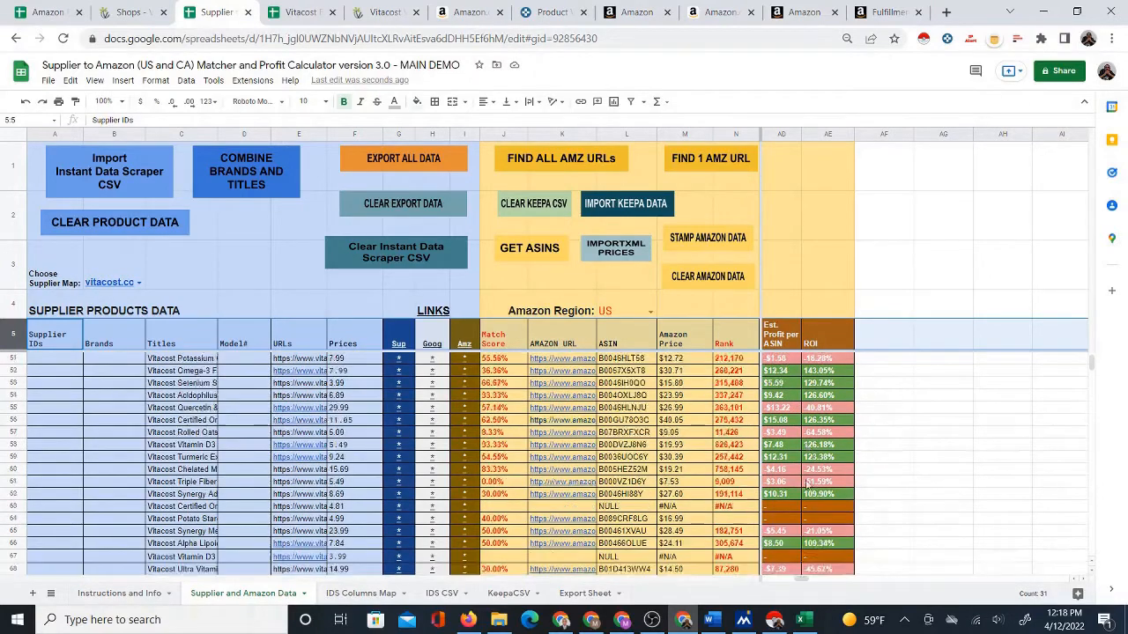
click(582, 594)
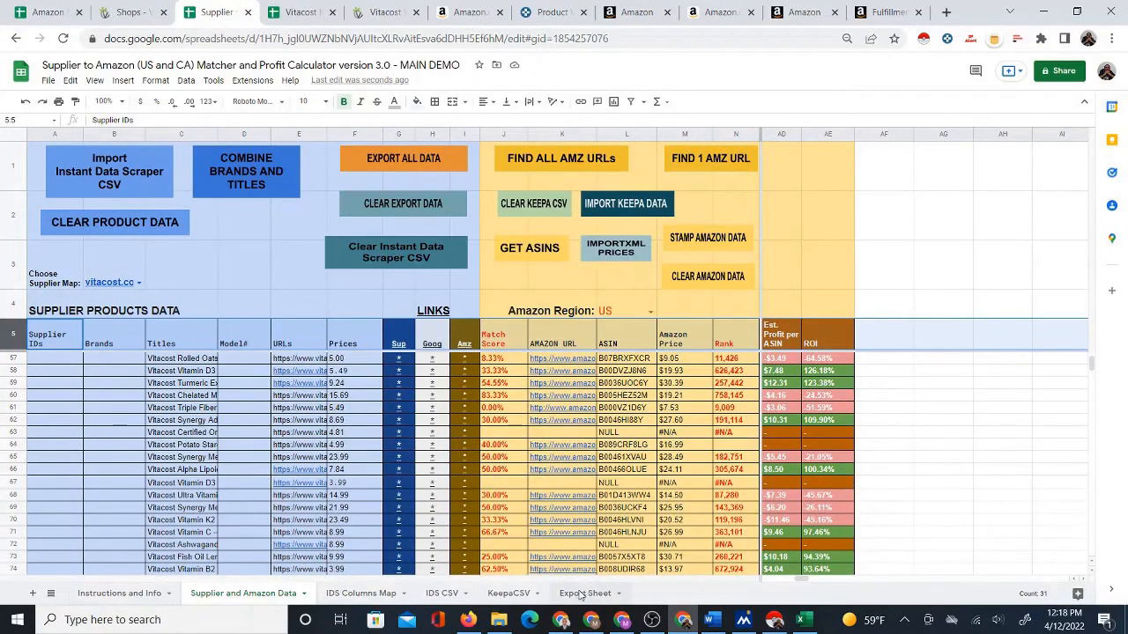
drag(687, 581, 969, 581)
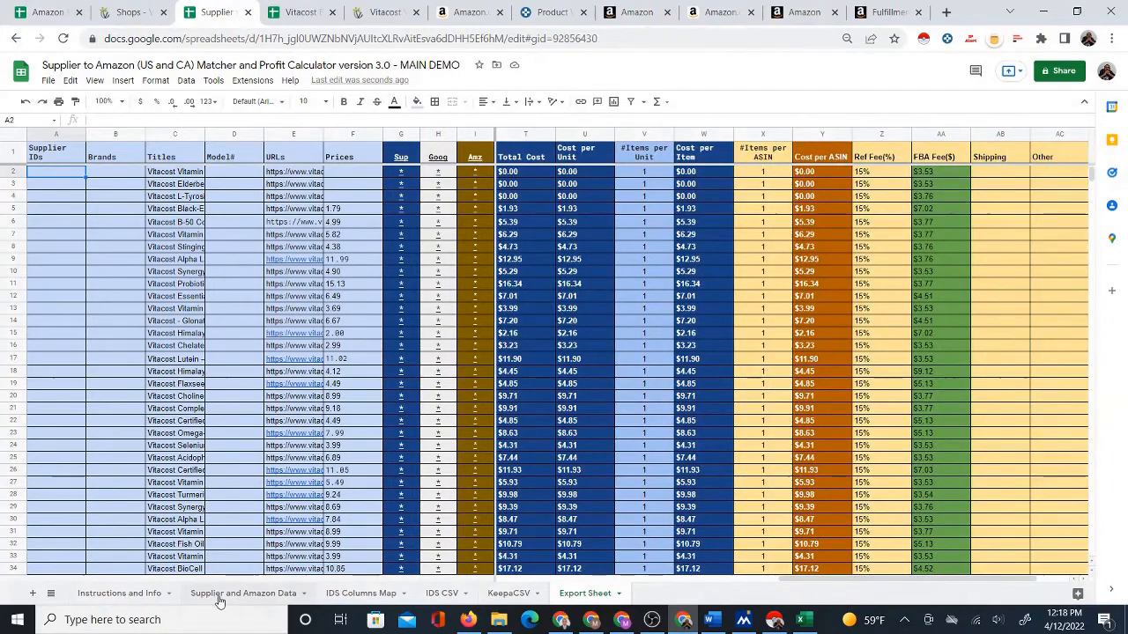
click(216, 598)
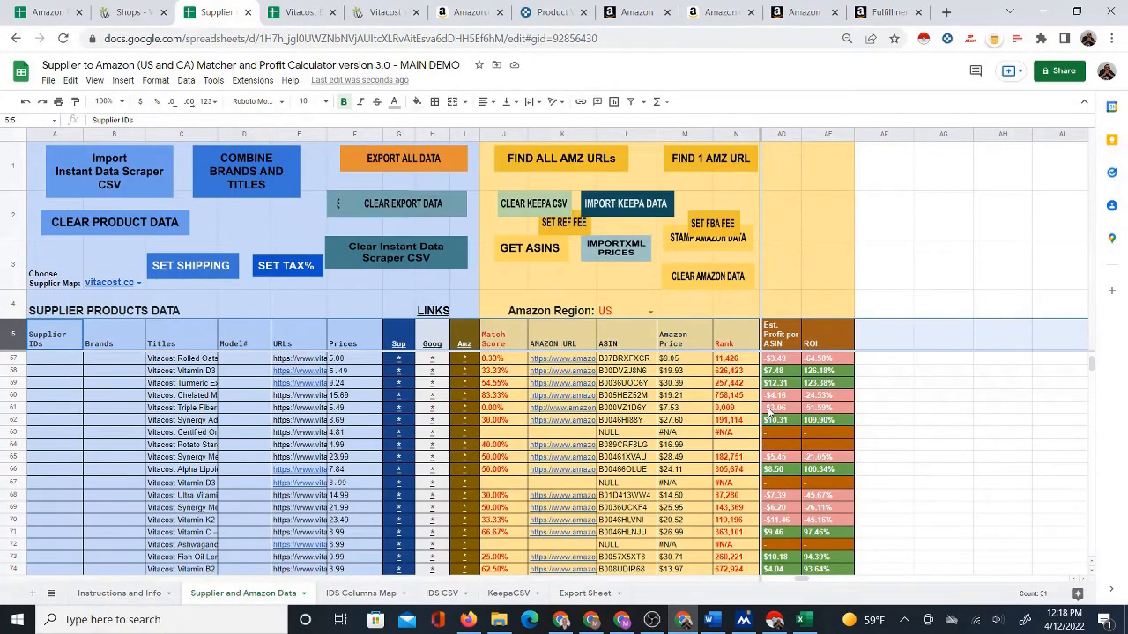
scroll(773, 412, down, 3)
scroll(778, 407, down, 4)
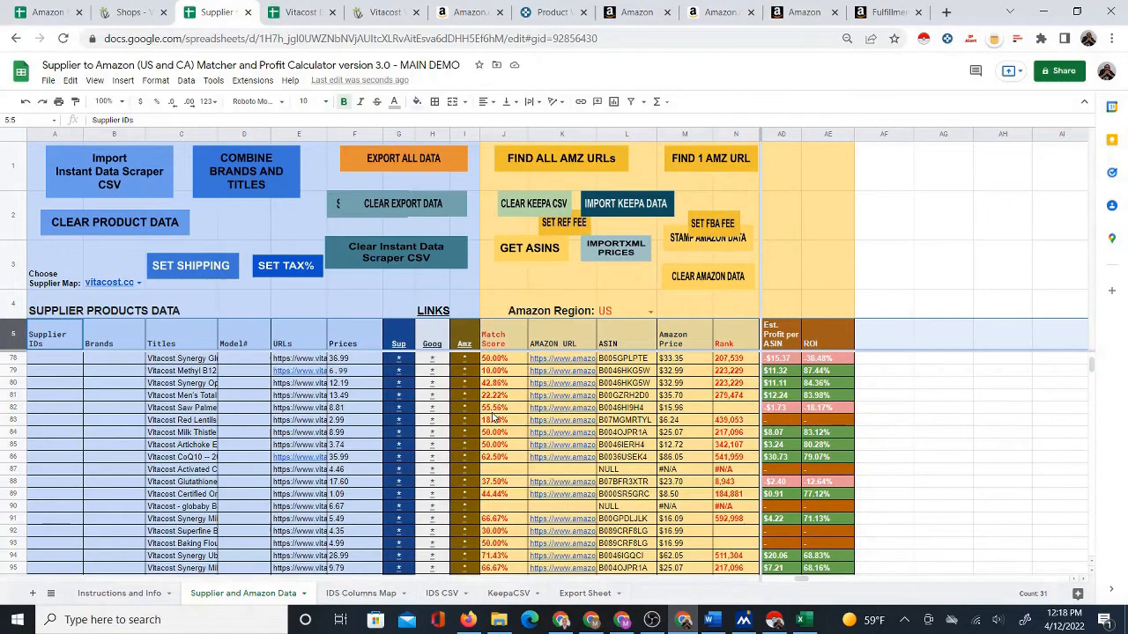
Check the Vitacost Vitamin C with Rose Hips product page and return to the supplier and Amazon data
click(374, 14)
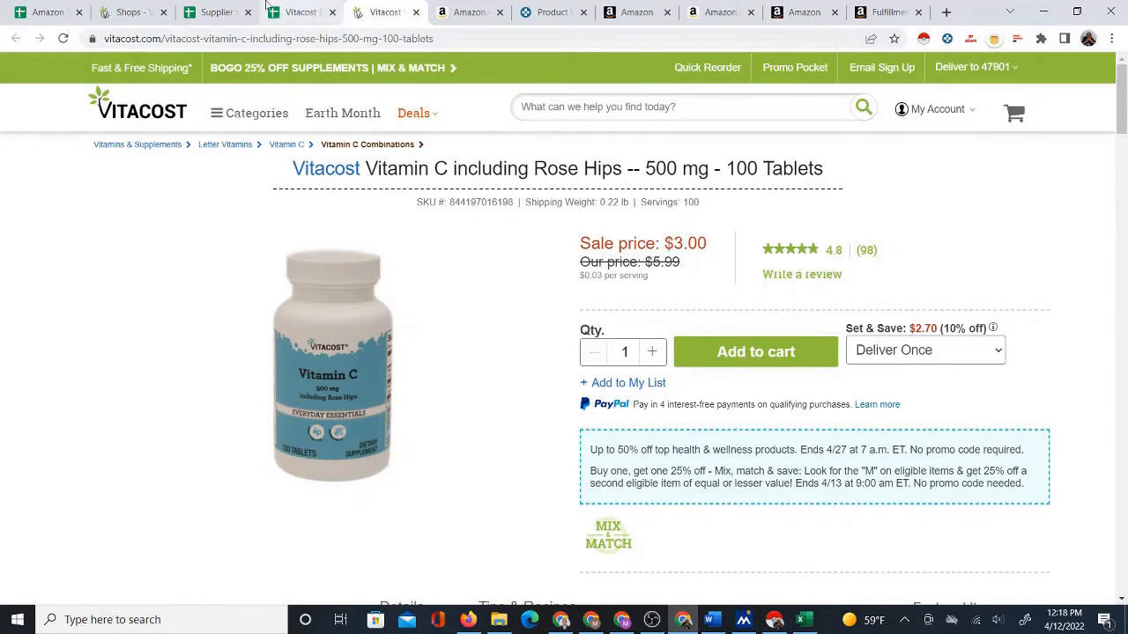
click(216, 12)
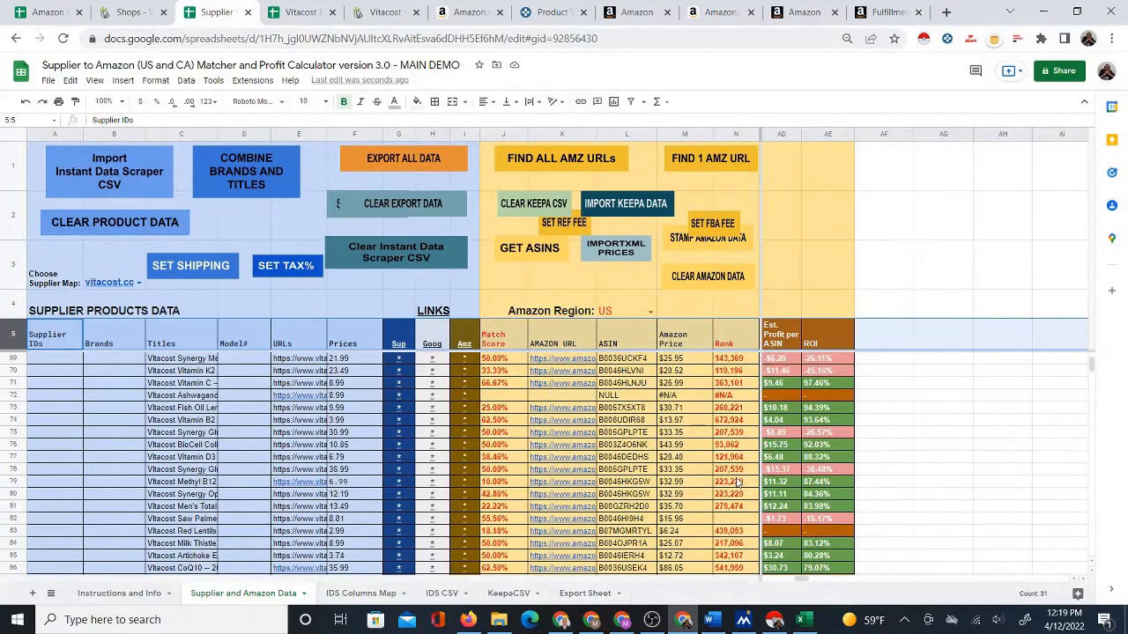
scroll(737, 477, up, 5)
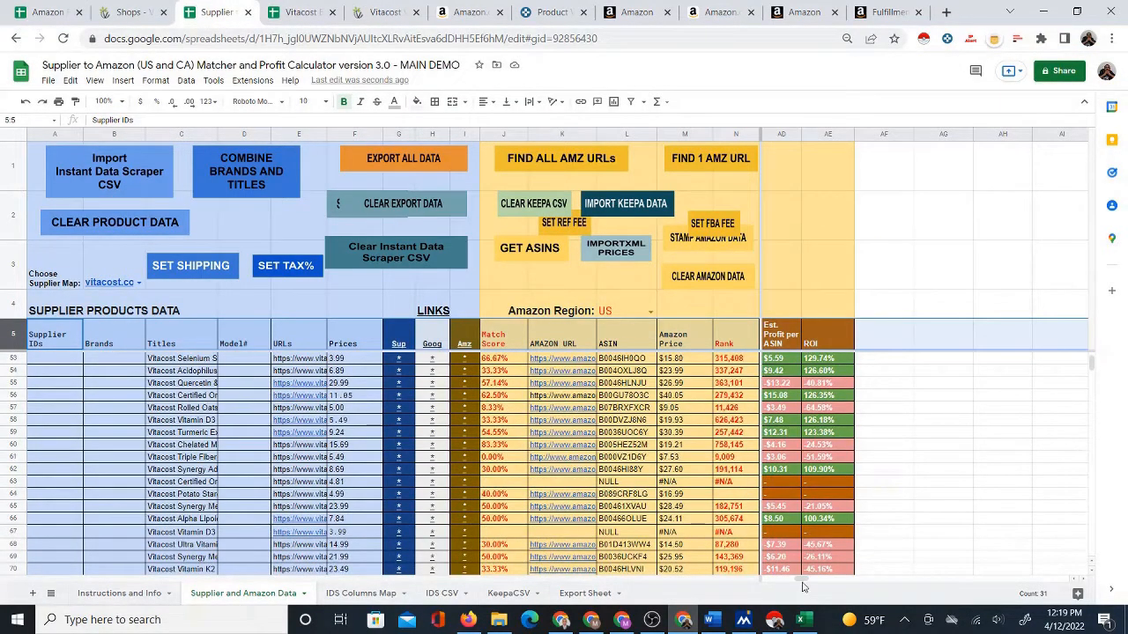
Move the SET UNITS TO 1 button into the Supplier Costs section and reposition the CLEAR EXPORT DATA, IMPORT KEEPA DATA and CLEAR KEEPA CSV buttons
drag(804, 583, 766, 580)
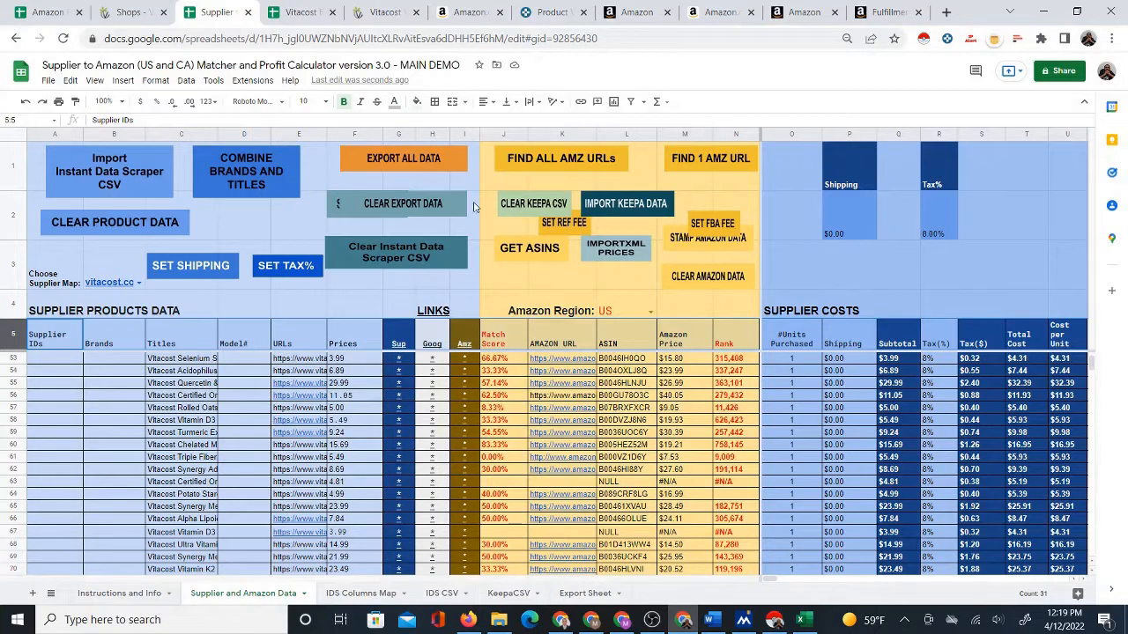
click(402, 200)
mouse_move(401, 201)
mouse_down()
mouse_move(451, 206)
mouse_move(475, 228)
mouse_move(702, 270)
mouse_move(403, 219)
mouse_move(967, 227)
mouse_move(1018, 176)
mouse_up()
drag(411, 221, 411, 196)
drag(620, 207, 639, 201)
drag(540, 202, 549, 194)
Move the SET FBA FEE and SET REF FEE buttons into the Amazon cost and fees section, beside the referral fee cells
mouse_move(705, 236)
mouse_down()
mouse_move(929, 259)
mouse_move(1021, 249)
mouse_up()
mouse_move(551, 221)
mouse_down()
mouse_move(627, 223)
mouse_move(868, 275)
mouse_move(1030, 281)
mouse_up()
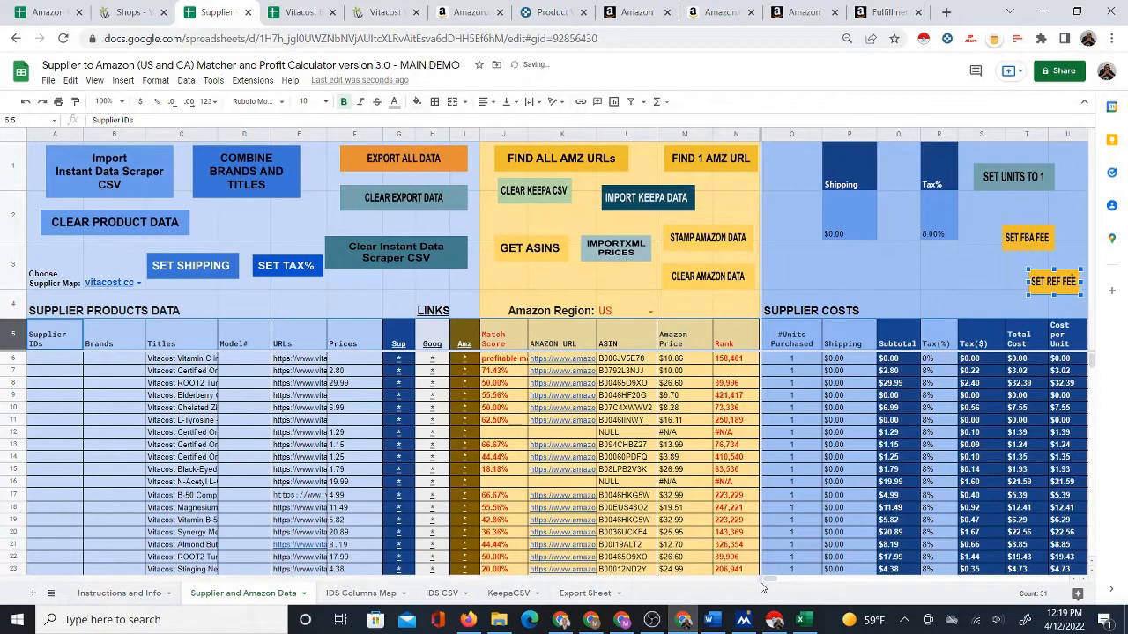
drag(770, 580, 779, 580)
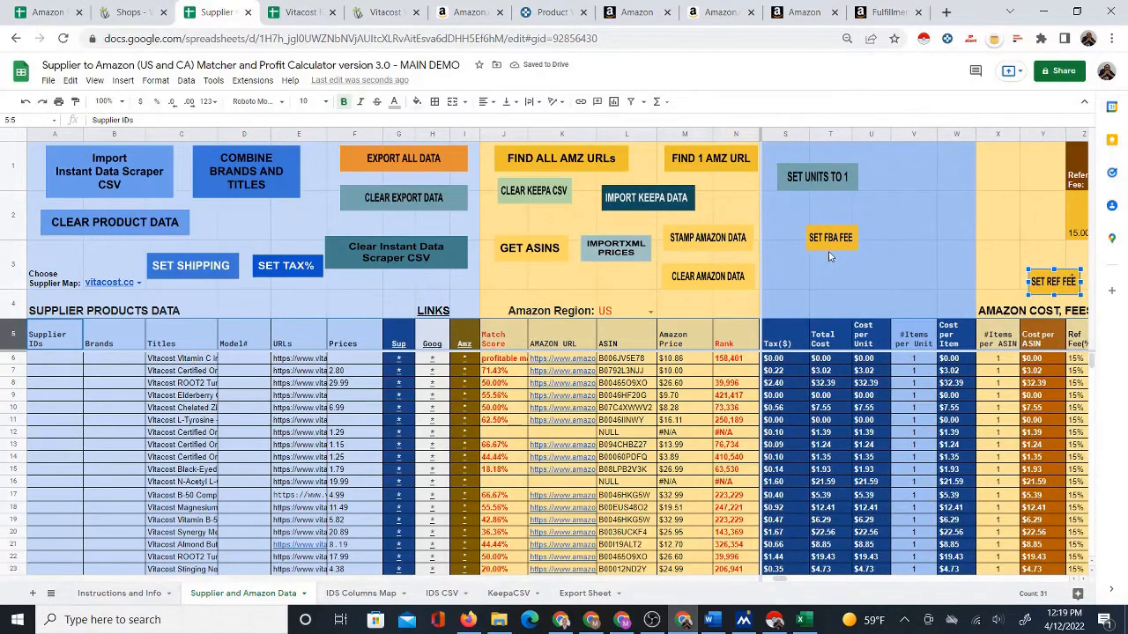
right_click(828, 255)
click(829, 236)
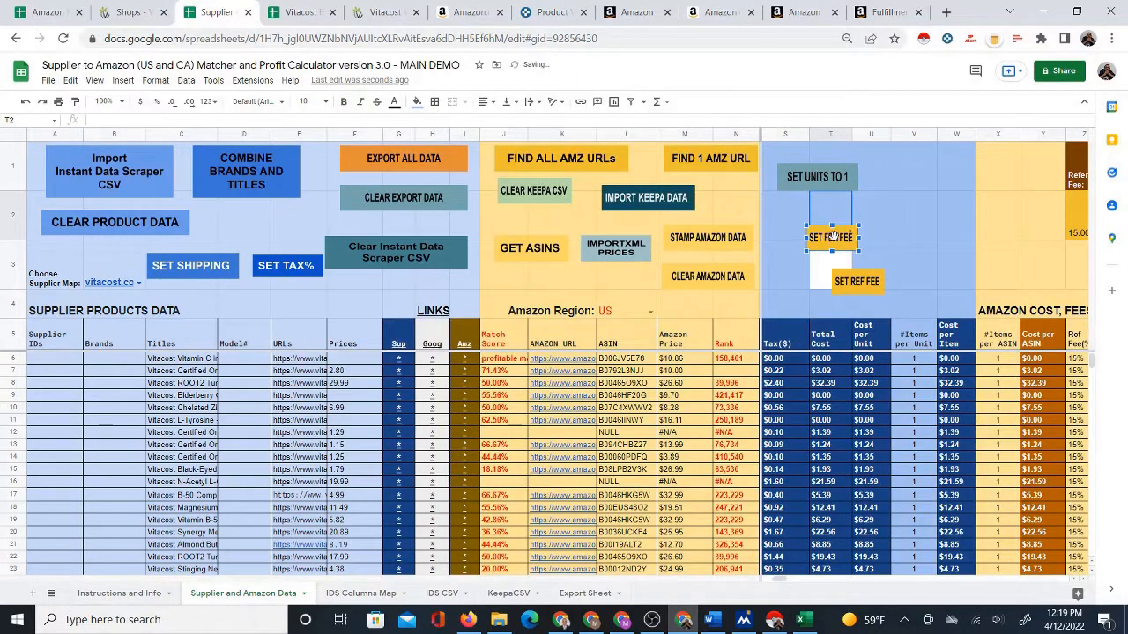
drag(833, 236, 995, 210)
drag(846, 281, 1014, 264)
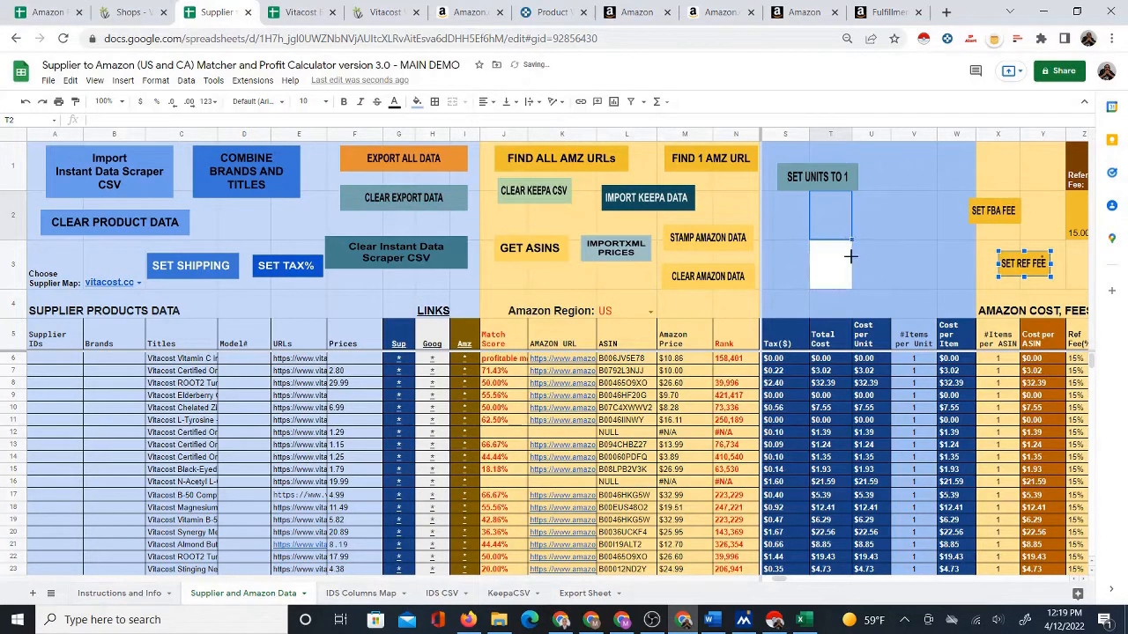
click(876, 274)
key(Right)
key(Right)
key(Right)
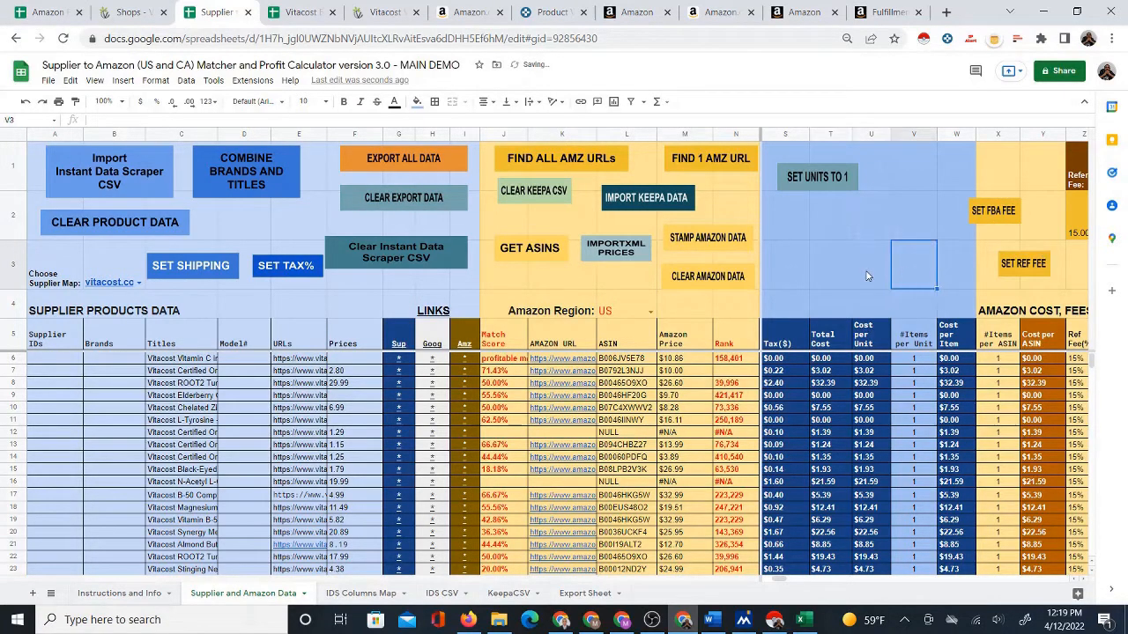
Move the SET SHIPPING and SET TAX% buttons beneath the Shipping and Tax% cells in the Supplier Costs section
key(Home)
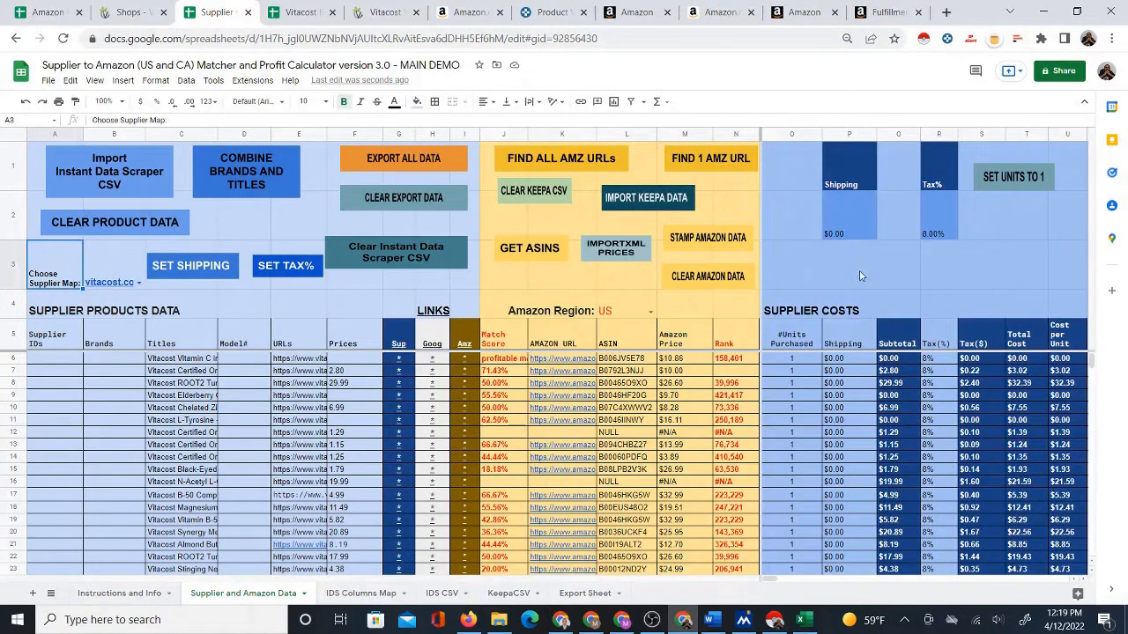
click(806, 277)
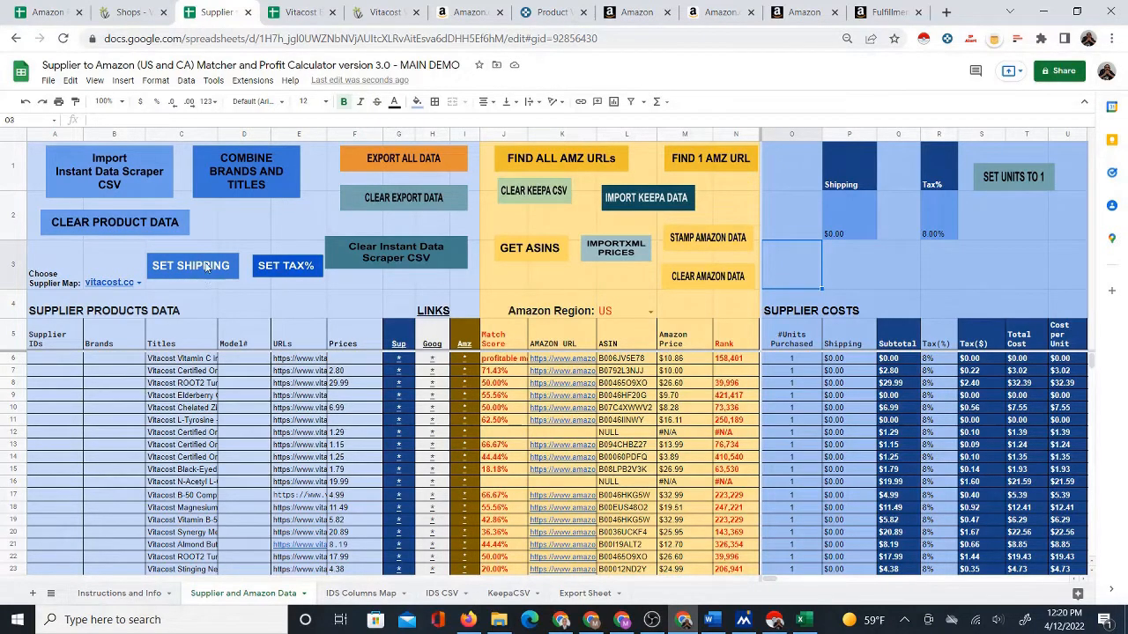
drag(225, 266, 910, 268)
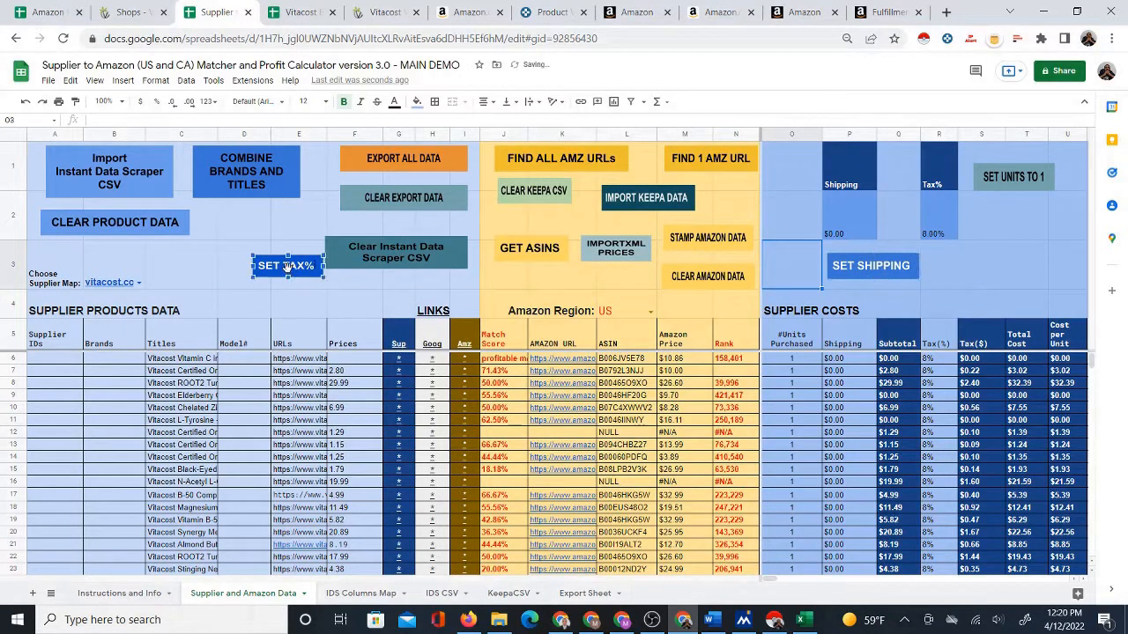
mouse_move(290, 271)
mouse_down()
mouse_move(859, 294)
mouse_move(963, 275)
mouse_move(957, 265)
mouse_up()
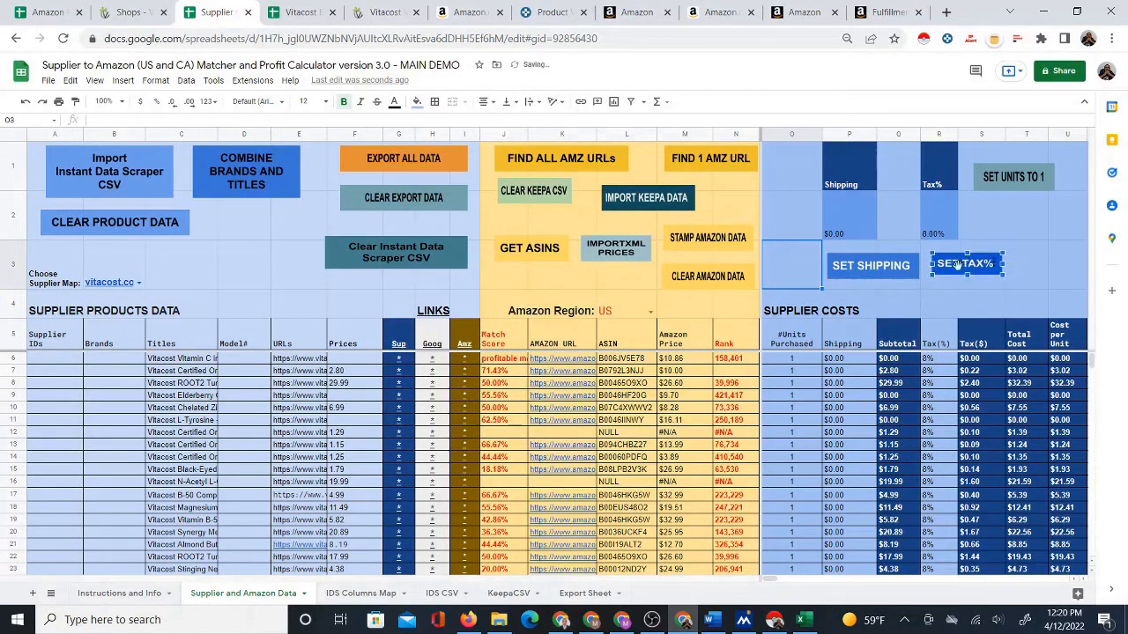
click(791, 205)
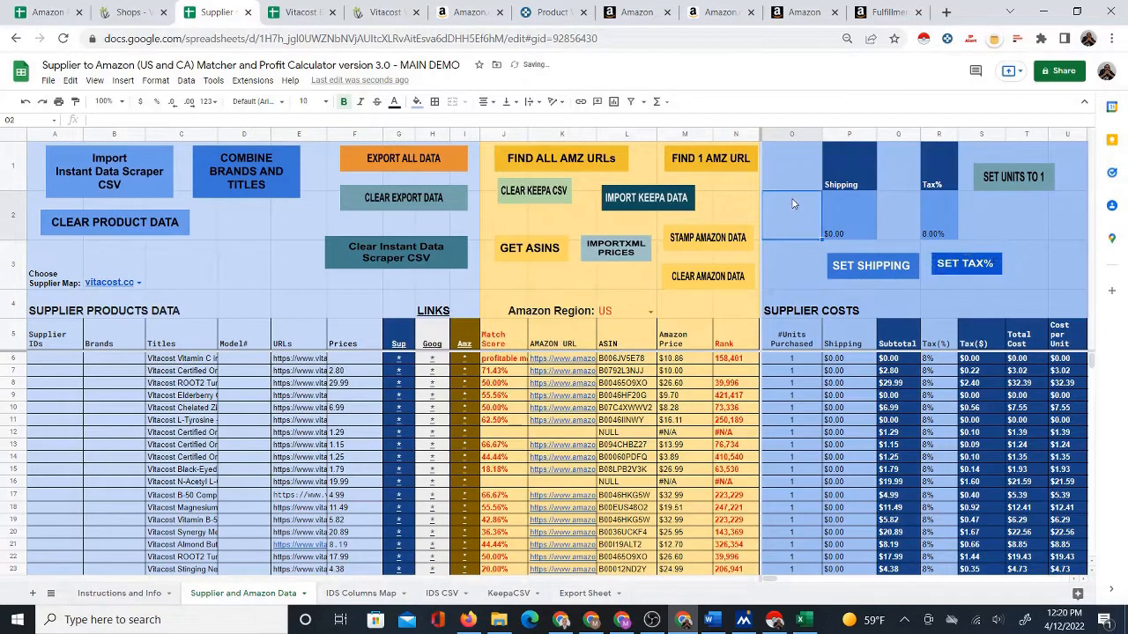
Clear the product data, Instant Data Scraper CSV, export data, Keepa CSV and Amazon data from the workbook
click(126, 226)
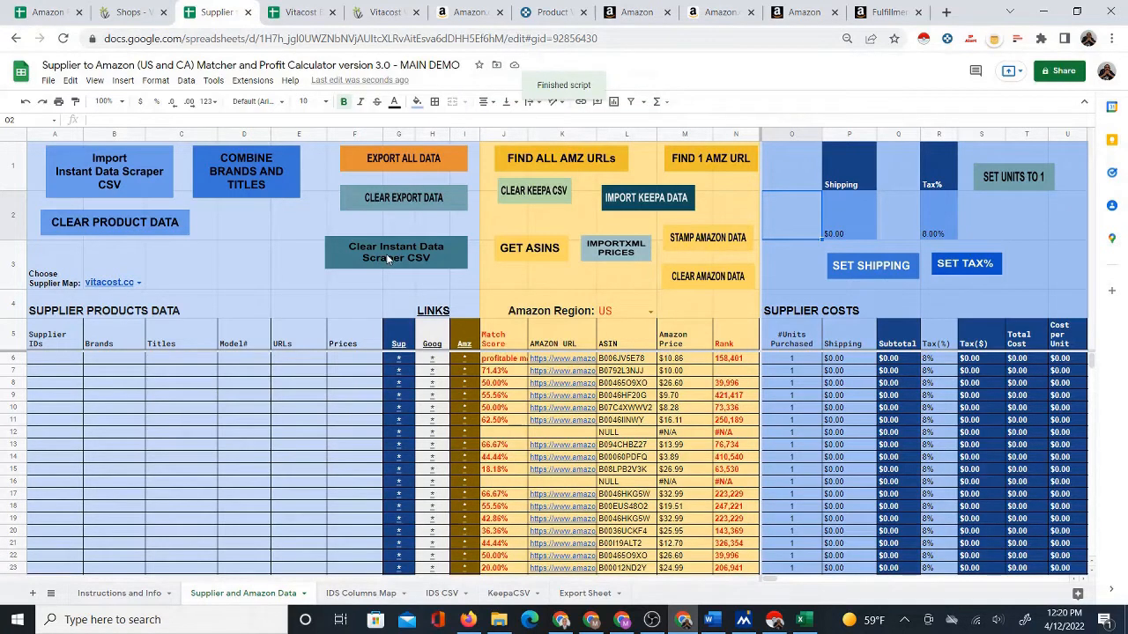
click(387, 258)
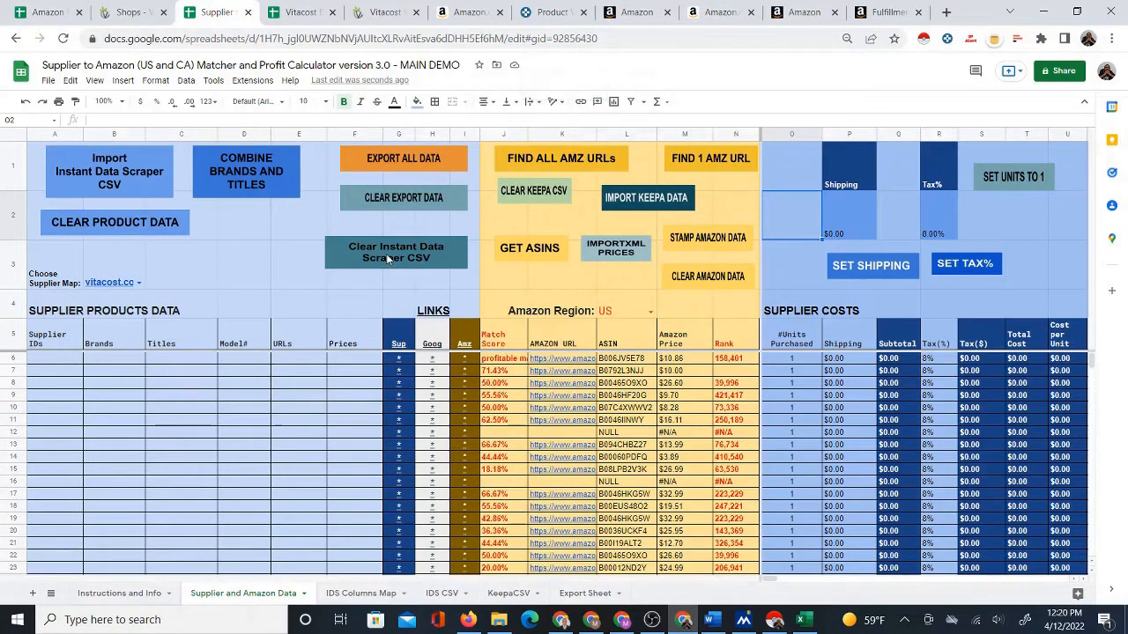
click(411, 196)
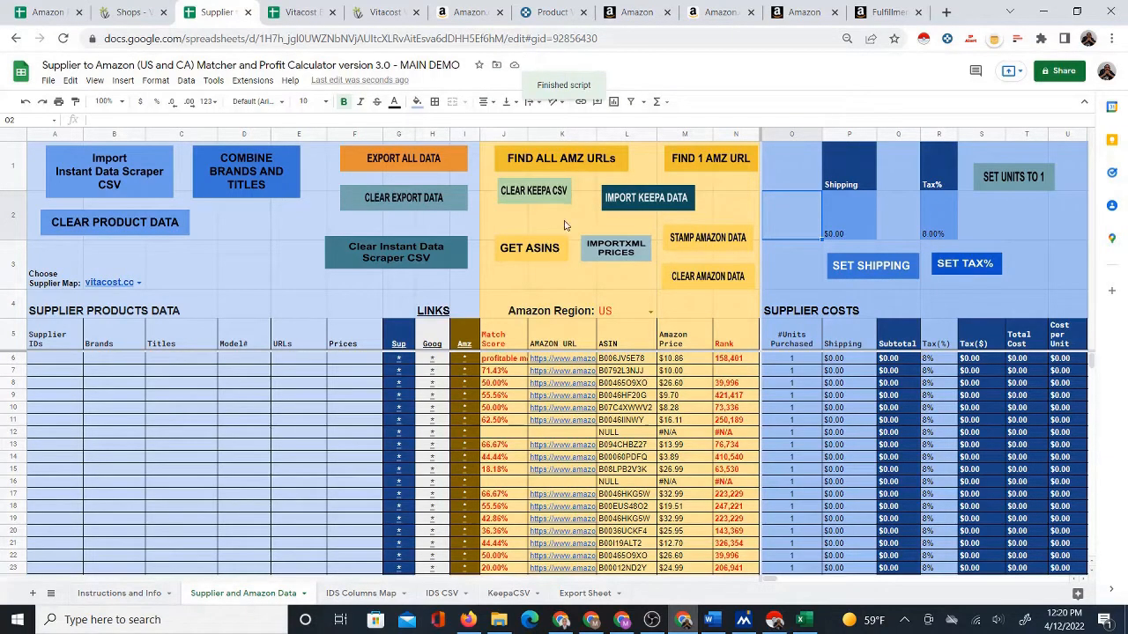
click(534, 193)
click(697, 278)
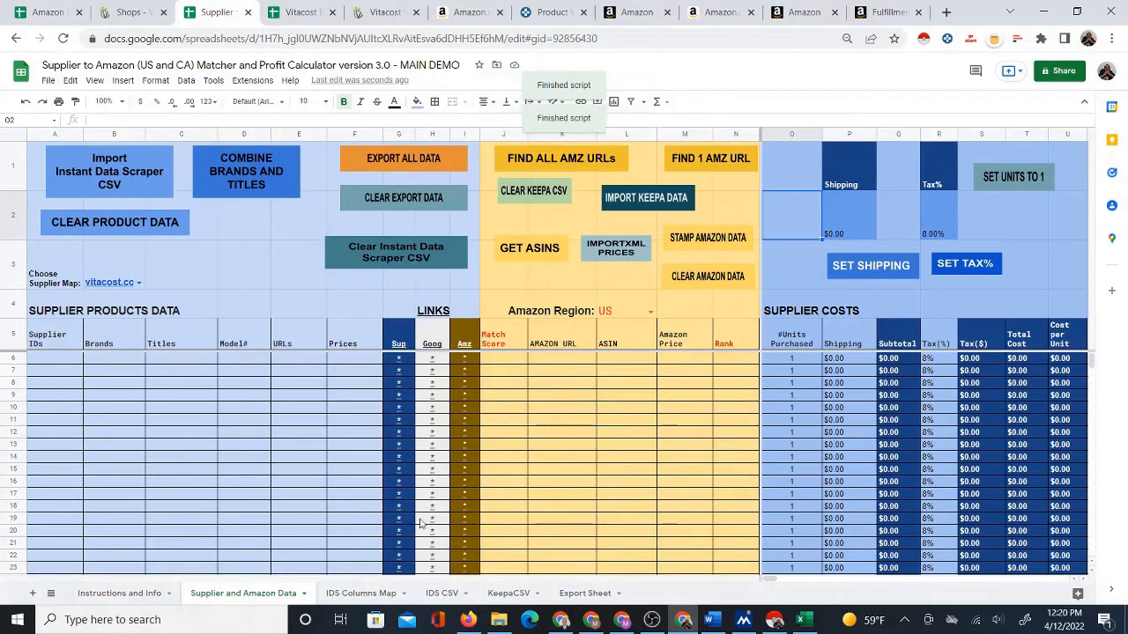
Check that the IDS CSV, KeepaCSV and Export Sheet have been emptied
click(441, 593)
click(507, 595)
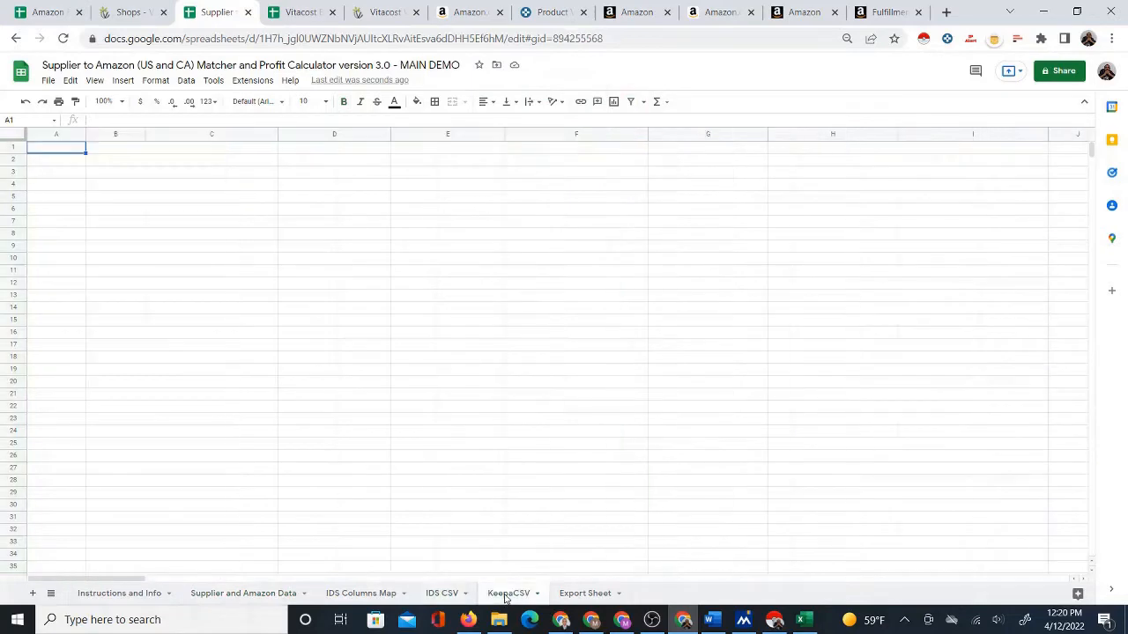
click(579, 595)
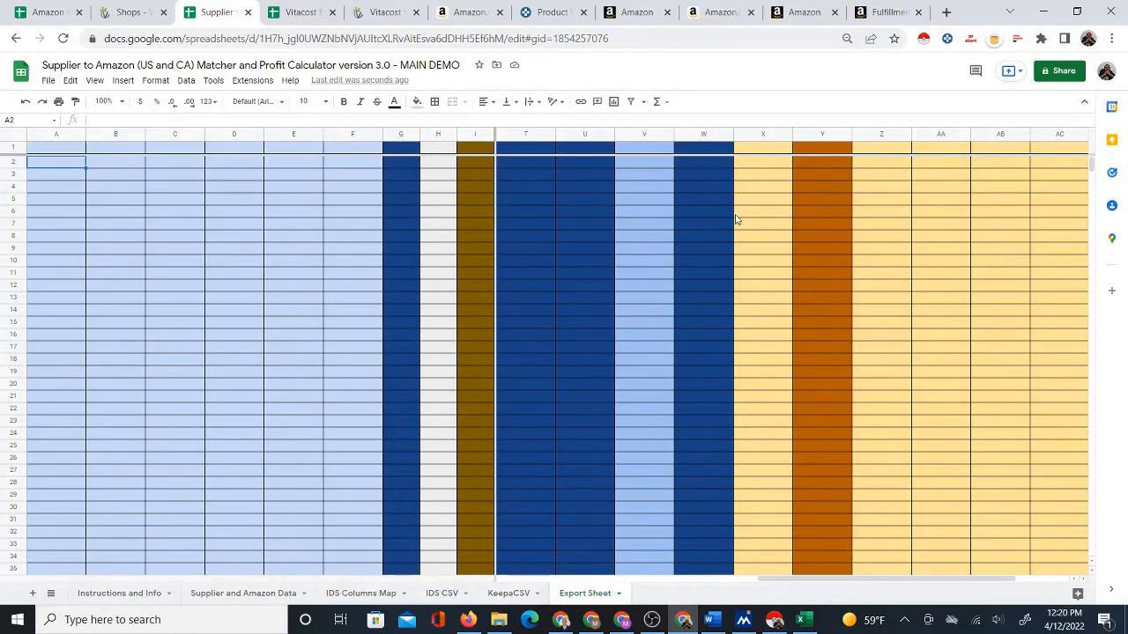
click(1000, 236)
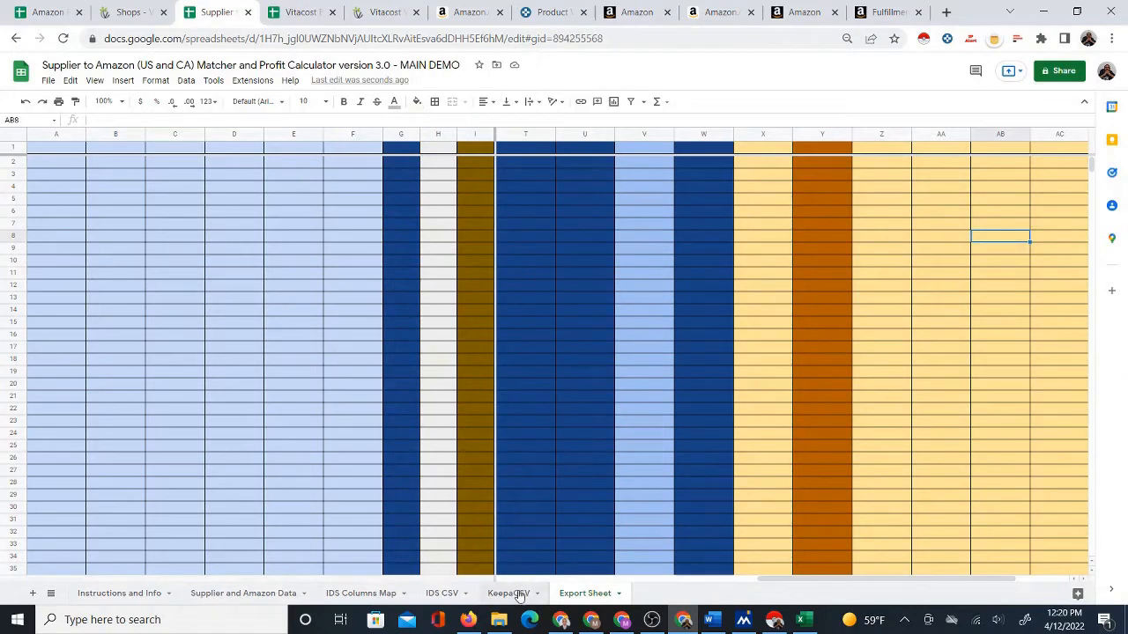
click(518, 593)
click(449, 593)
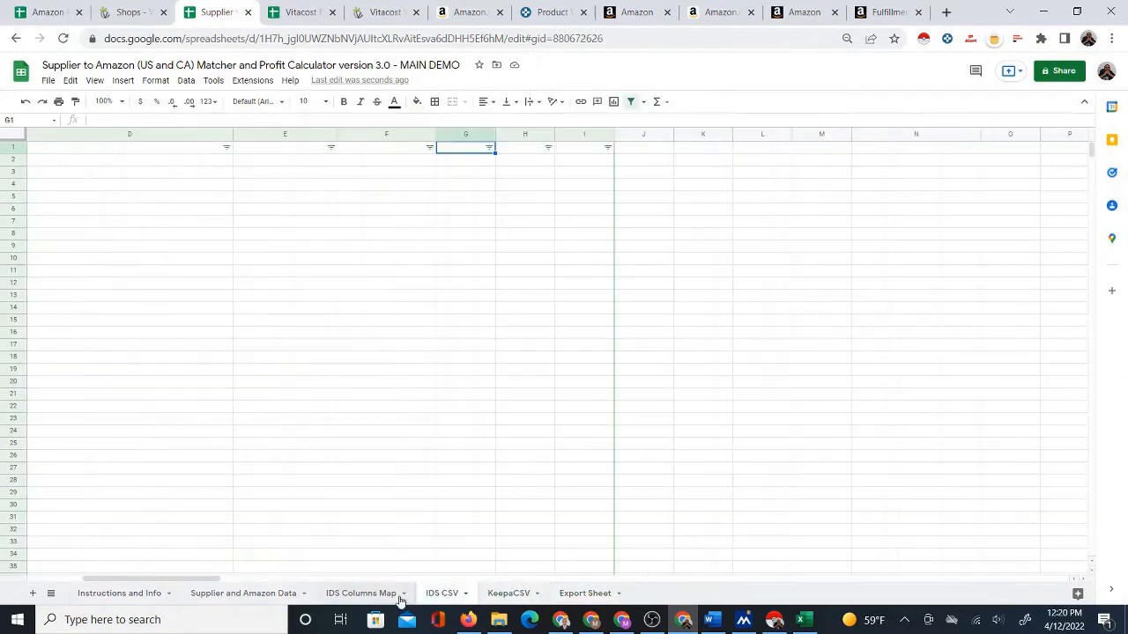
Review the vitacost.com row in the IDS Columns Map and return to the Supplier and Amazon Data sheet
click(348, 595)
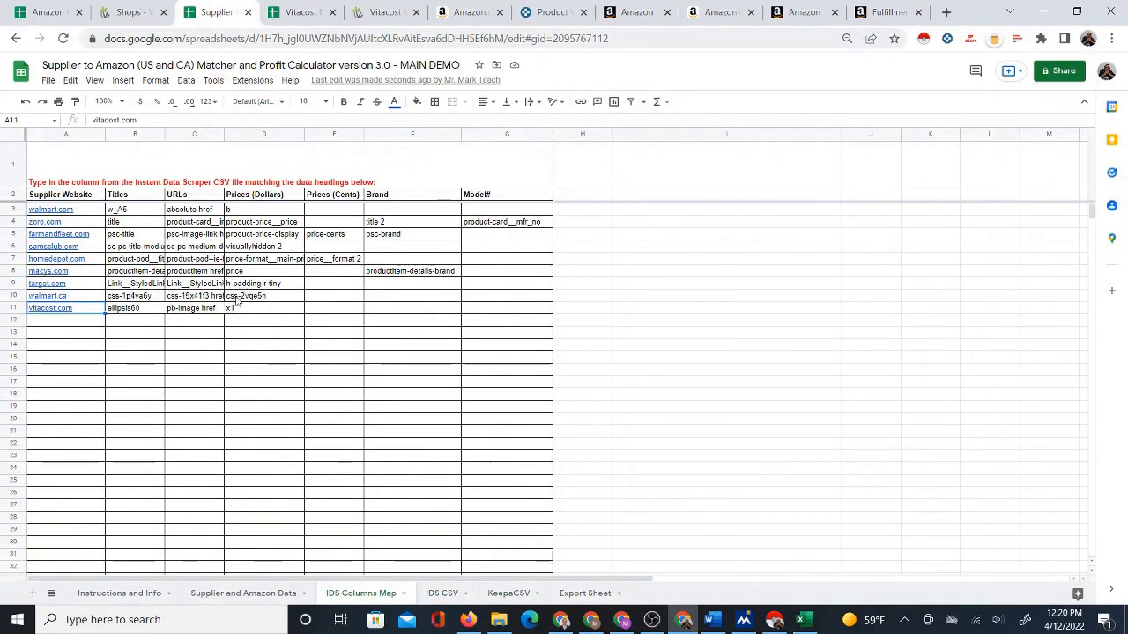
click(78, 321)
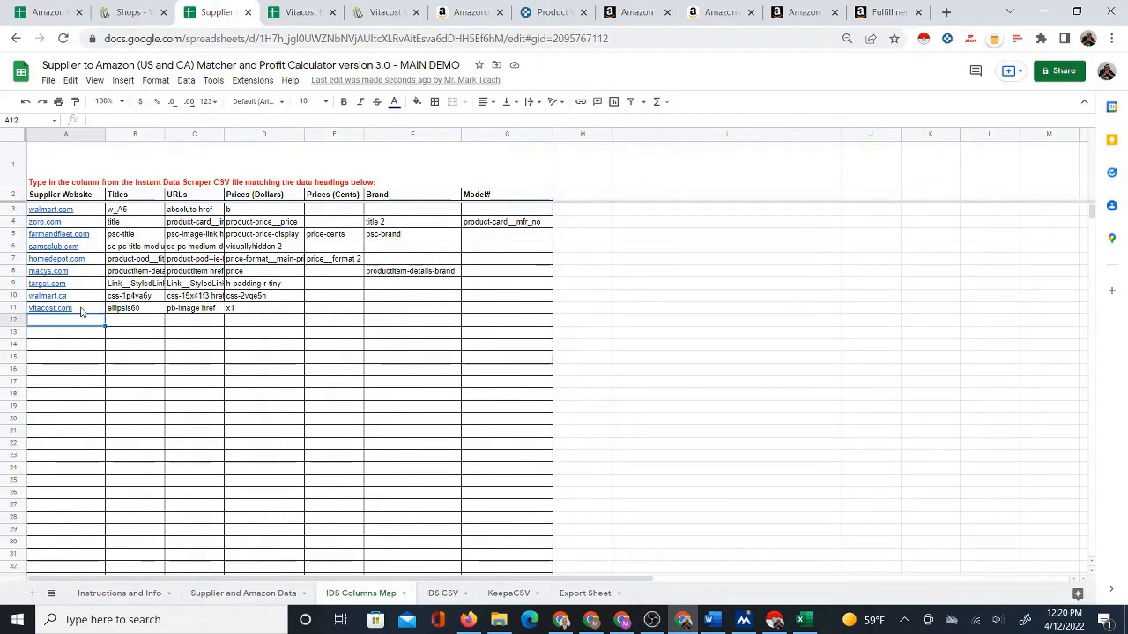
click(79, 308)
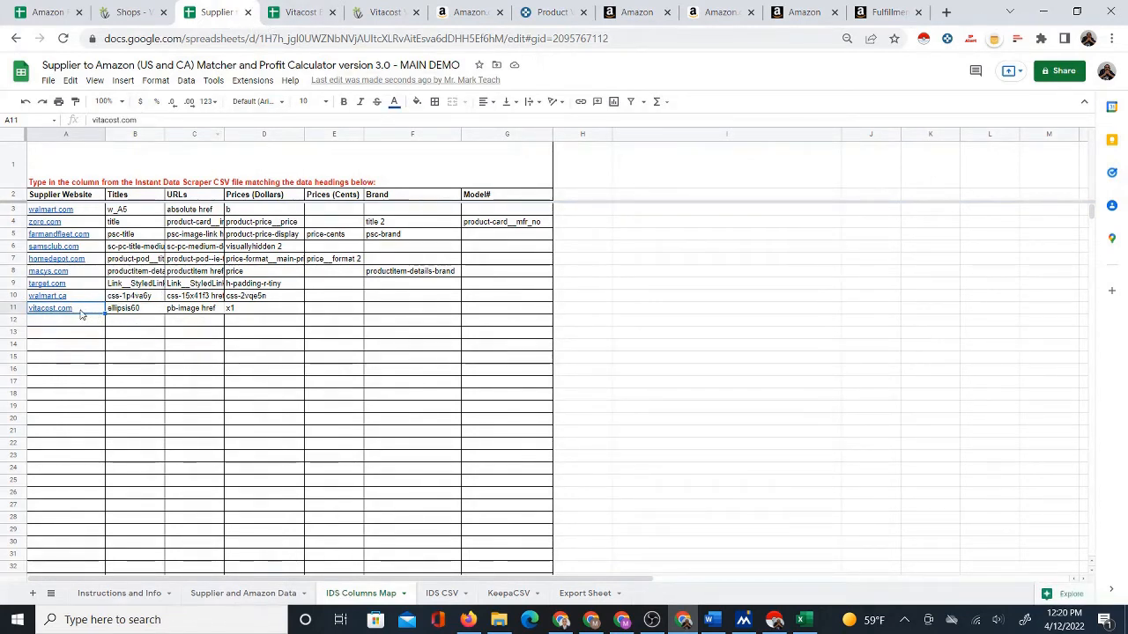
click(252, 594)
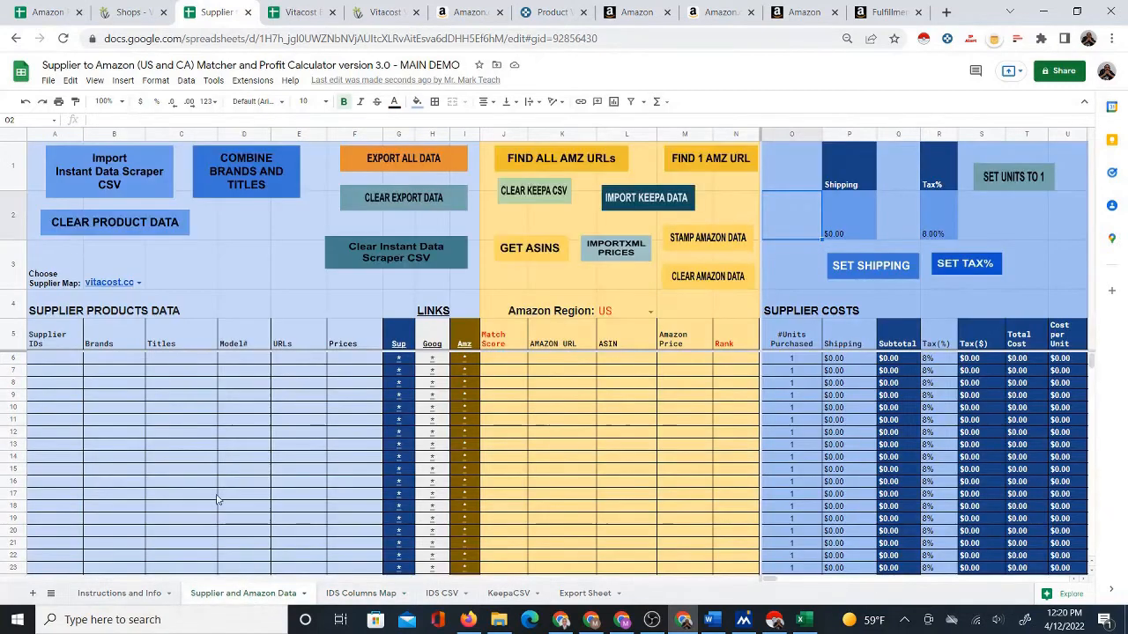
click(73, 361)
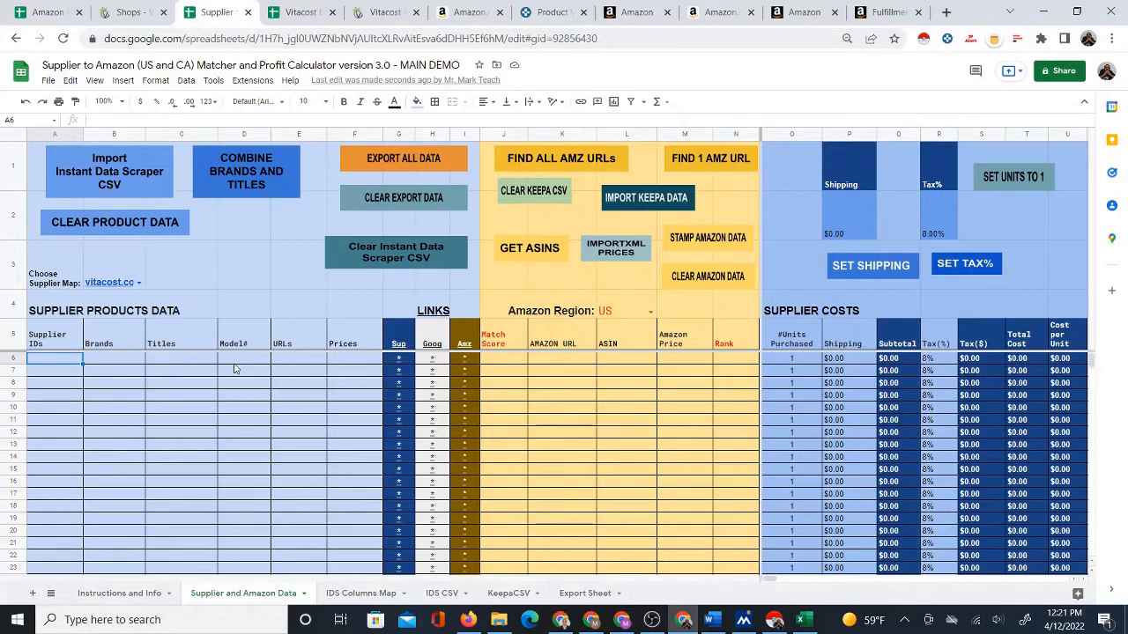
key(Up)
key(Up)
key(Up)
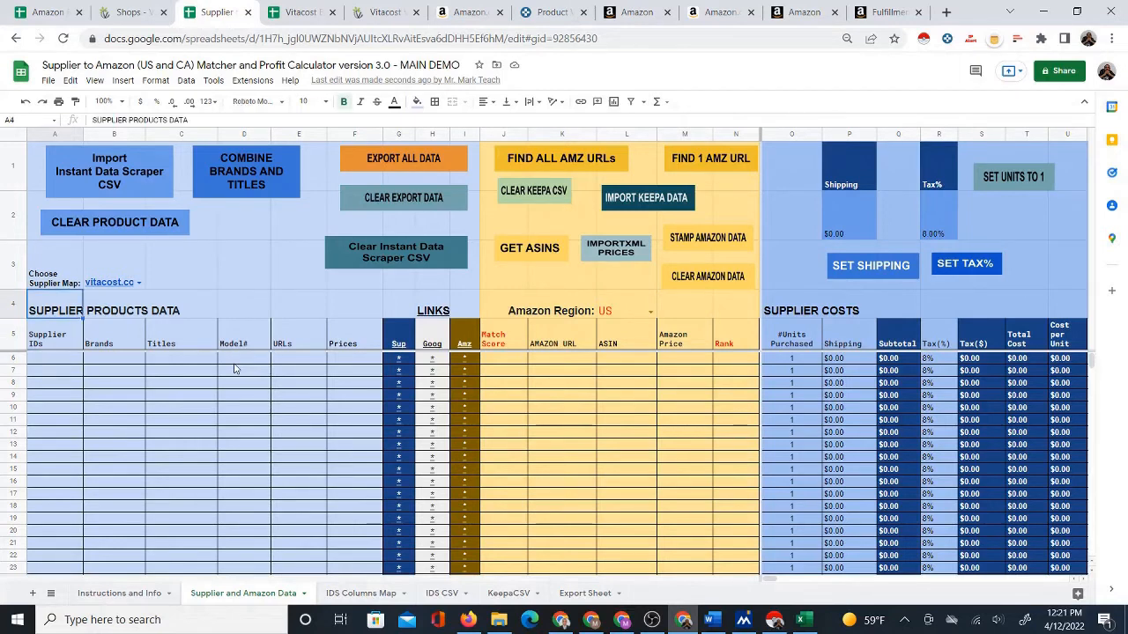
key(Right)
key(Right)
key(Right)
key(Right)
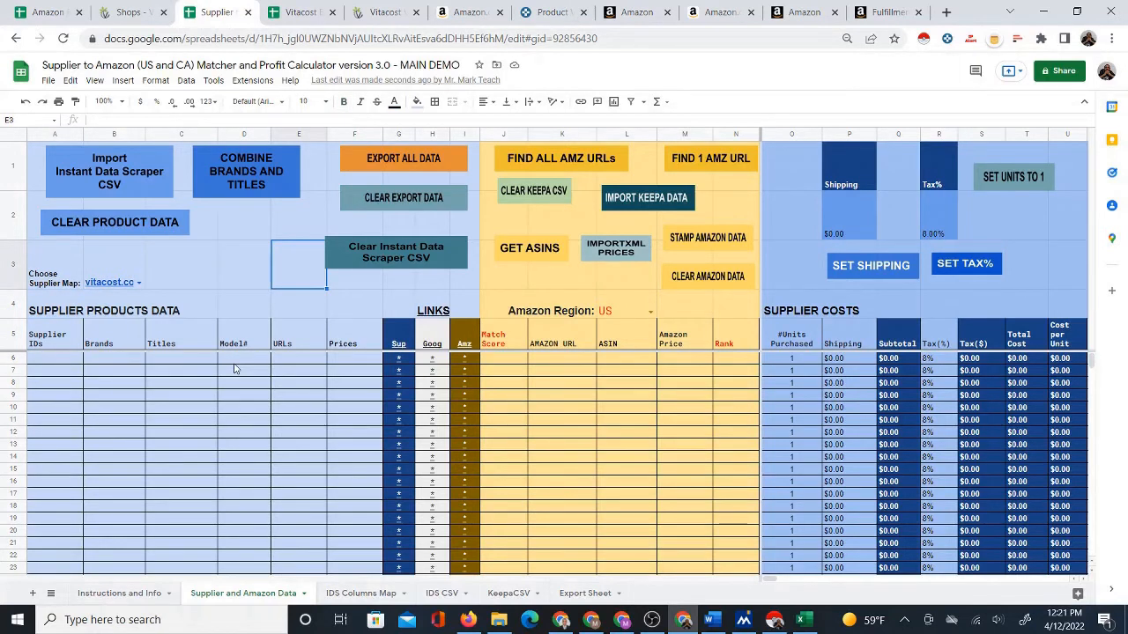